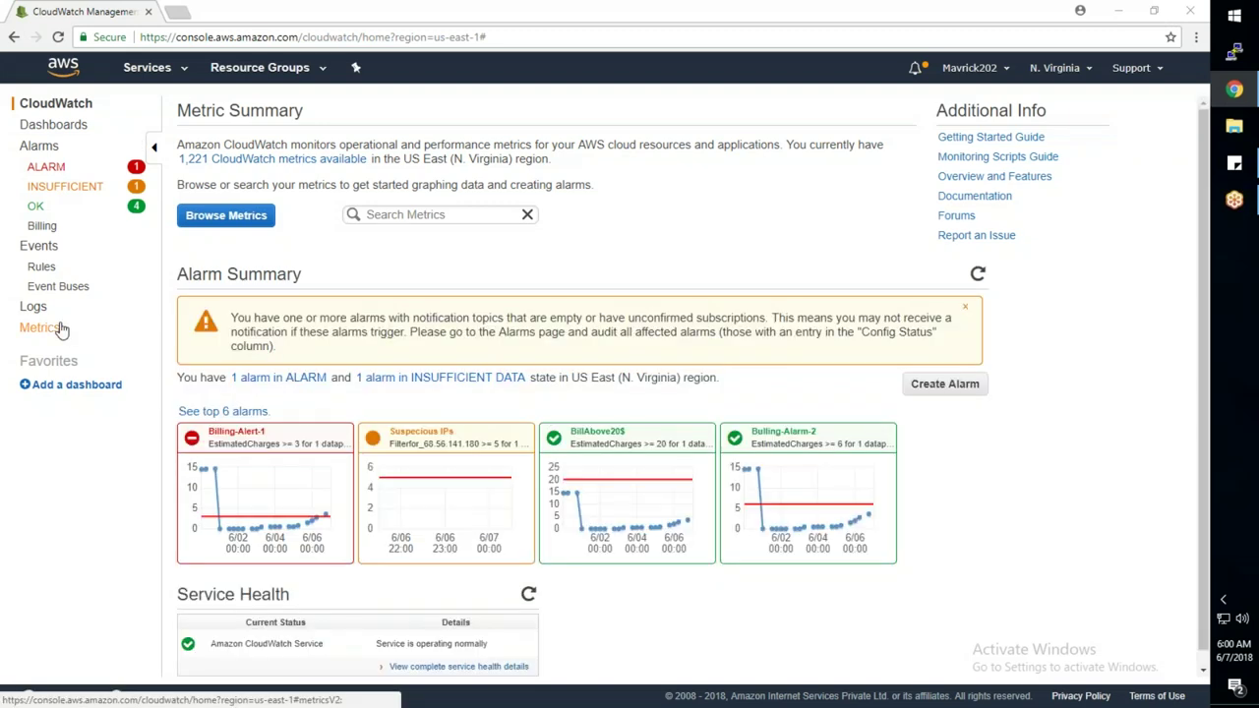
Start creating a CloudWatch Events rule that uses an event pattern as its event source
click(40, 246)
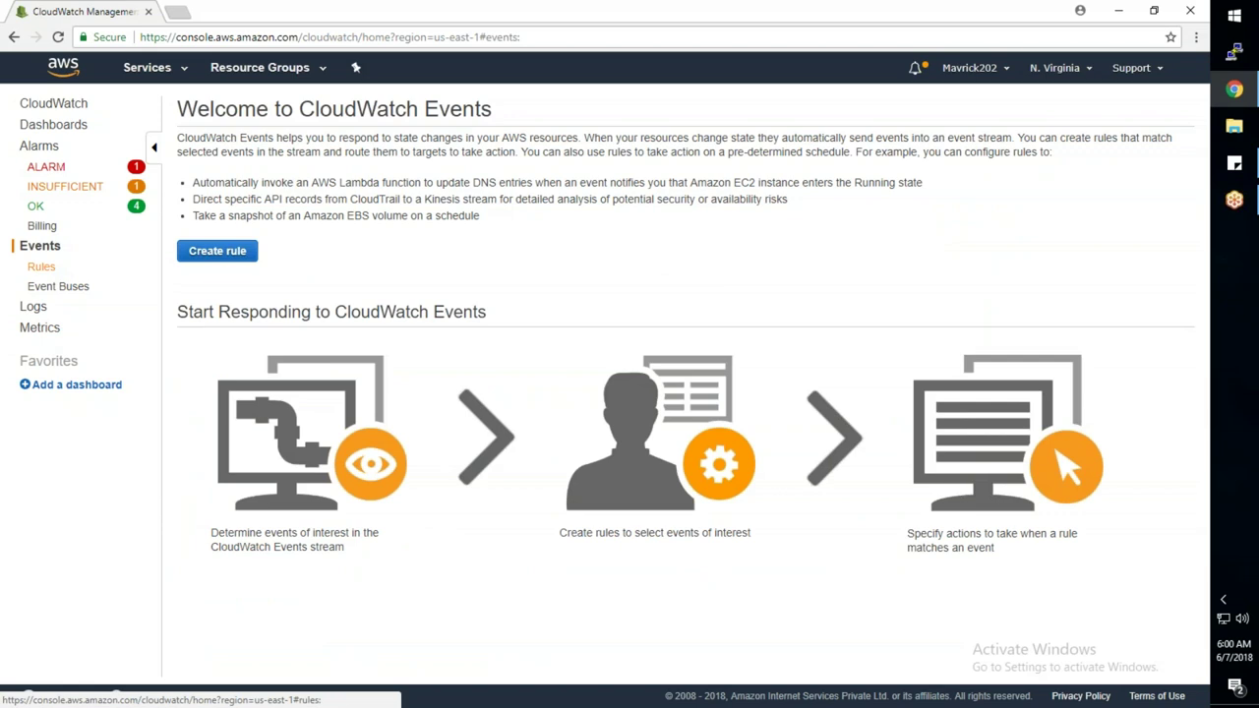
click(42, 267)
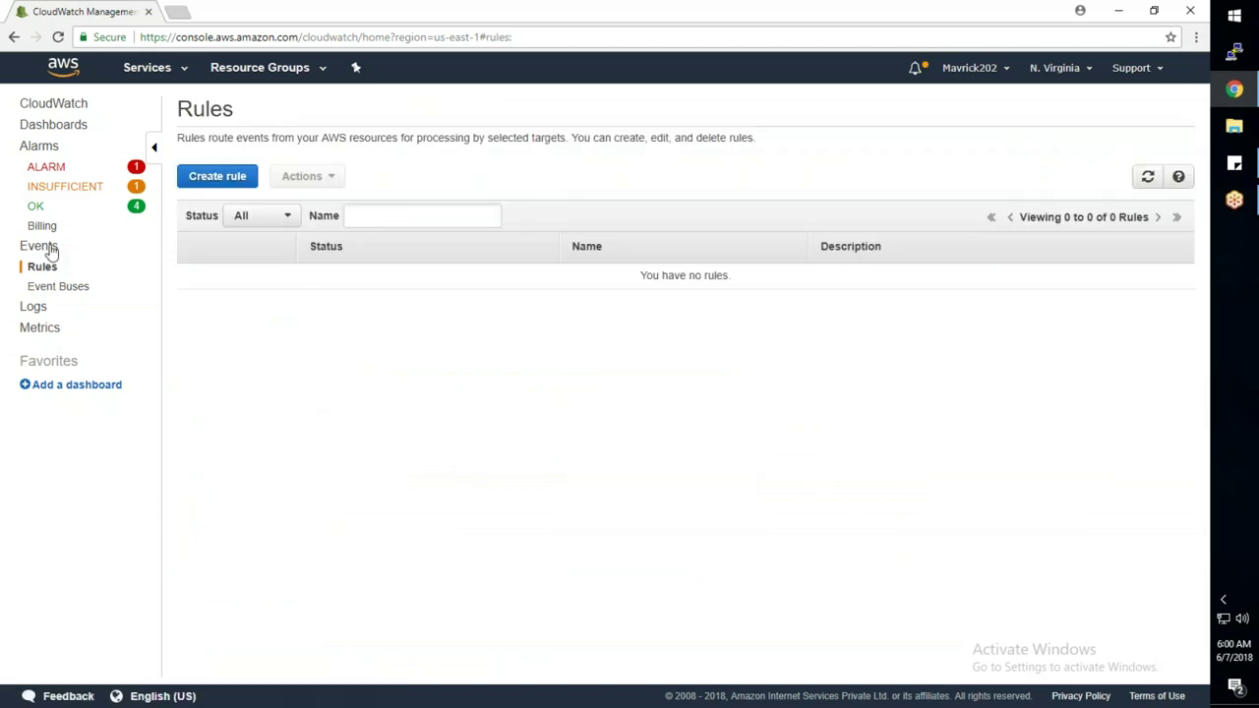
click(191, 187)
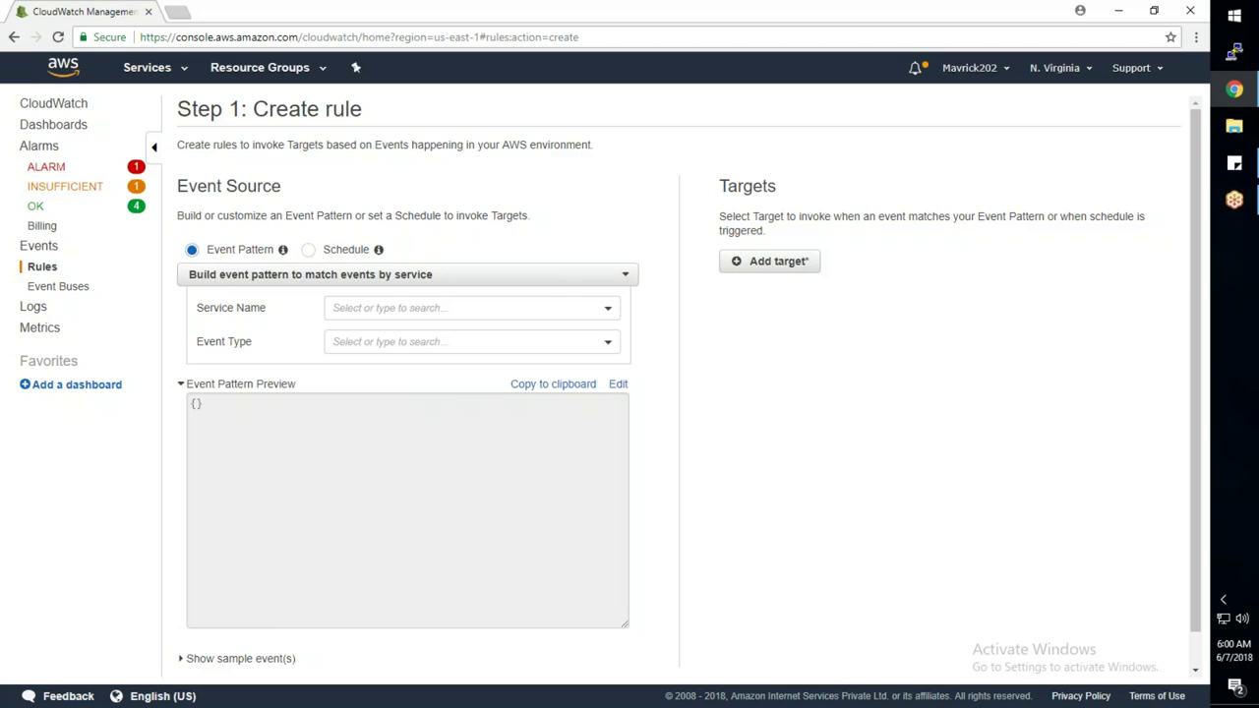
click(307, 252)
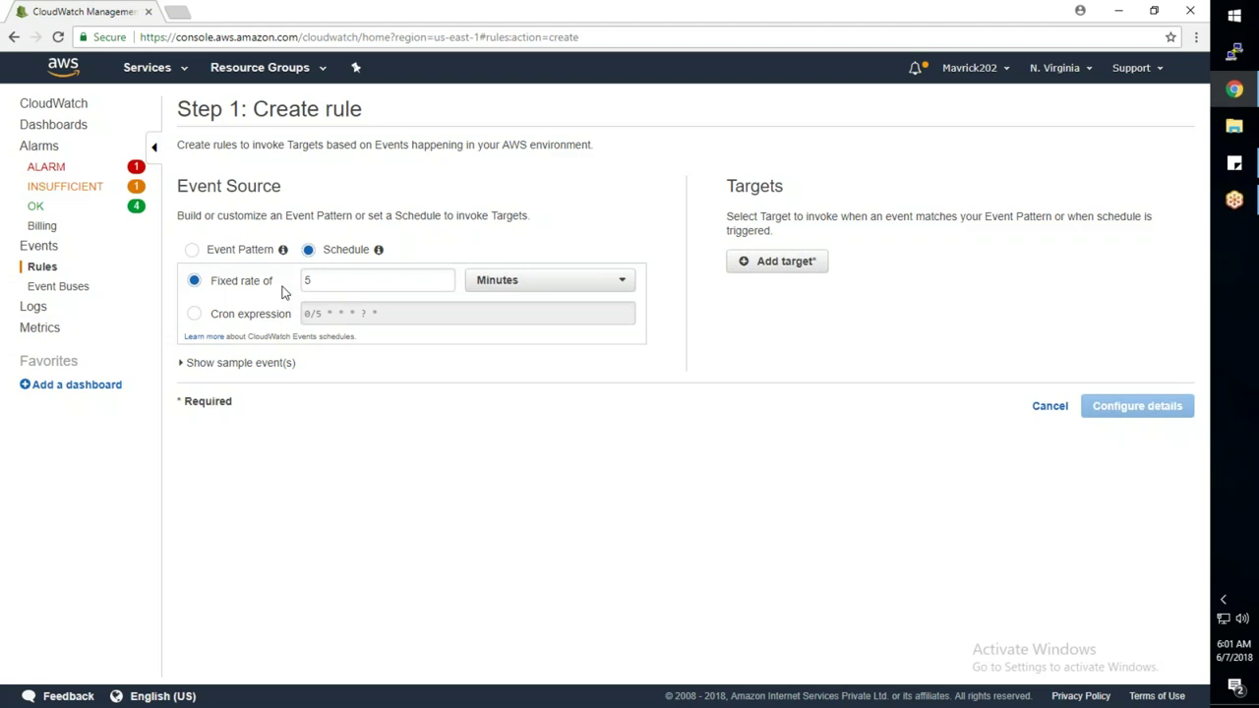
click(208, 251)
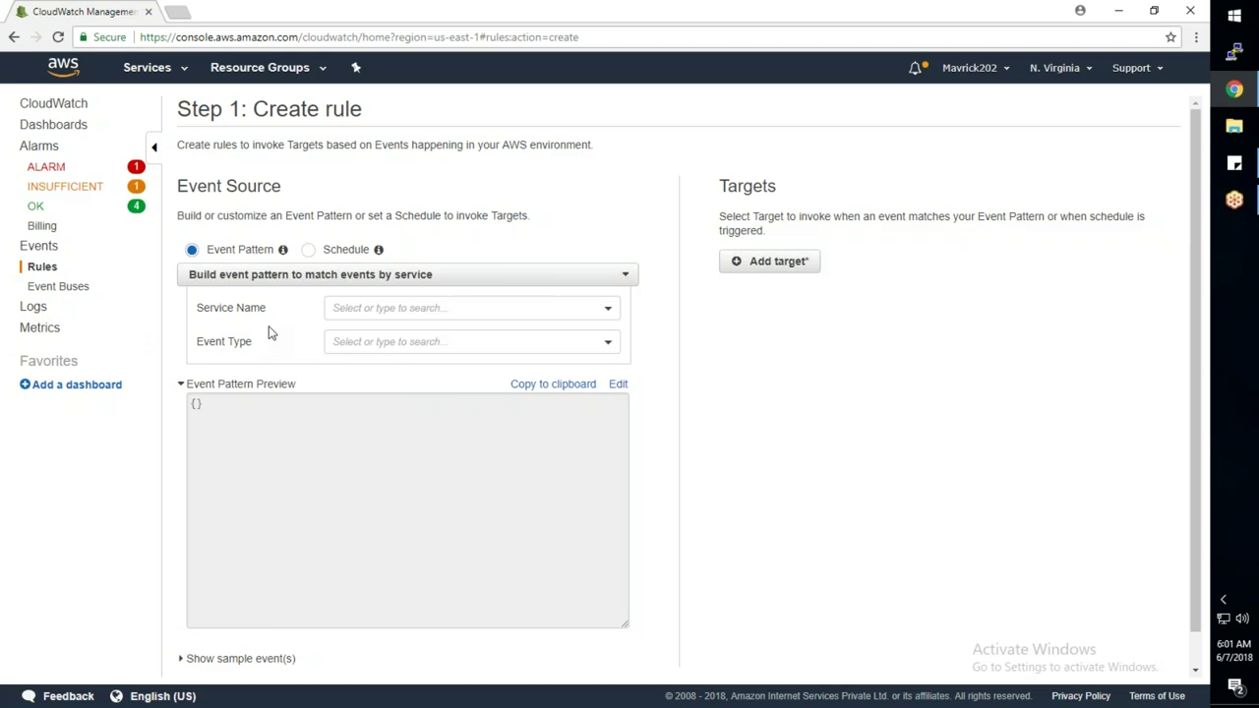
Set the event pattern's service to EC2 and its event type to EC2 Instance State-change Notification
click(357, 311)
scroll(402, 403, down, 1)
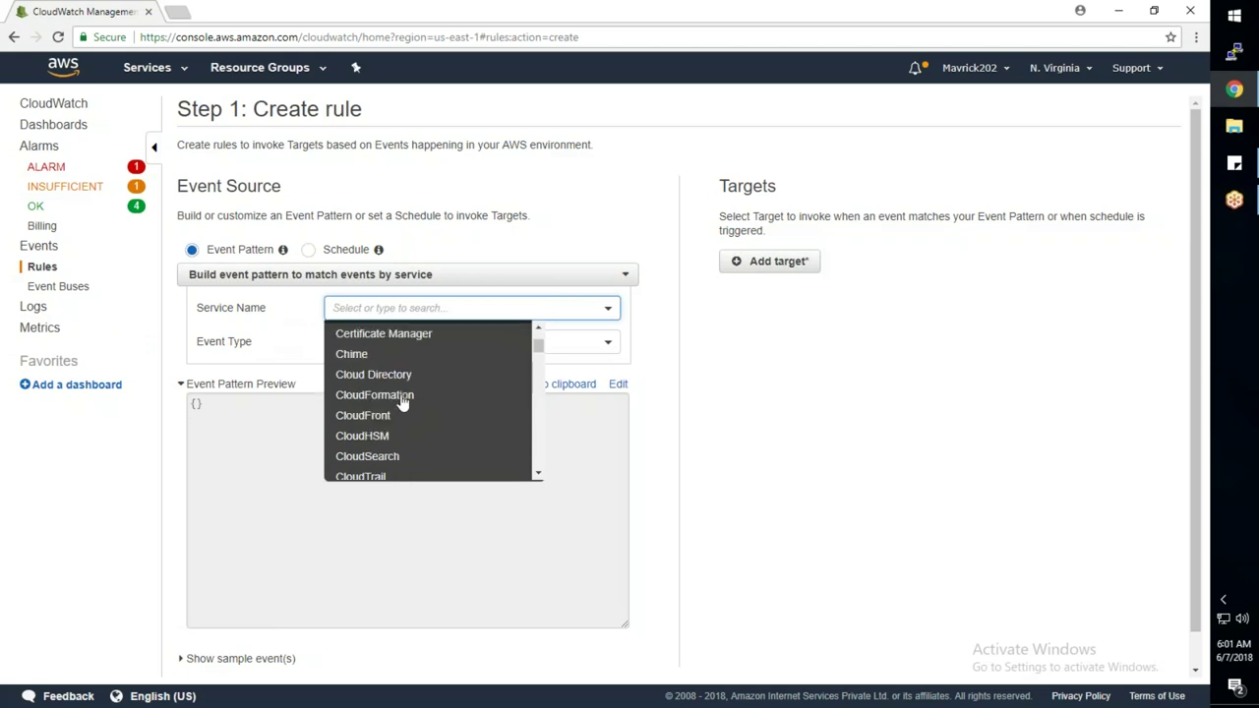
text(ec2)
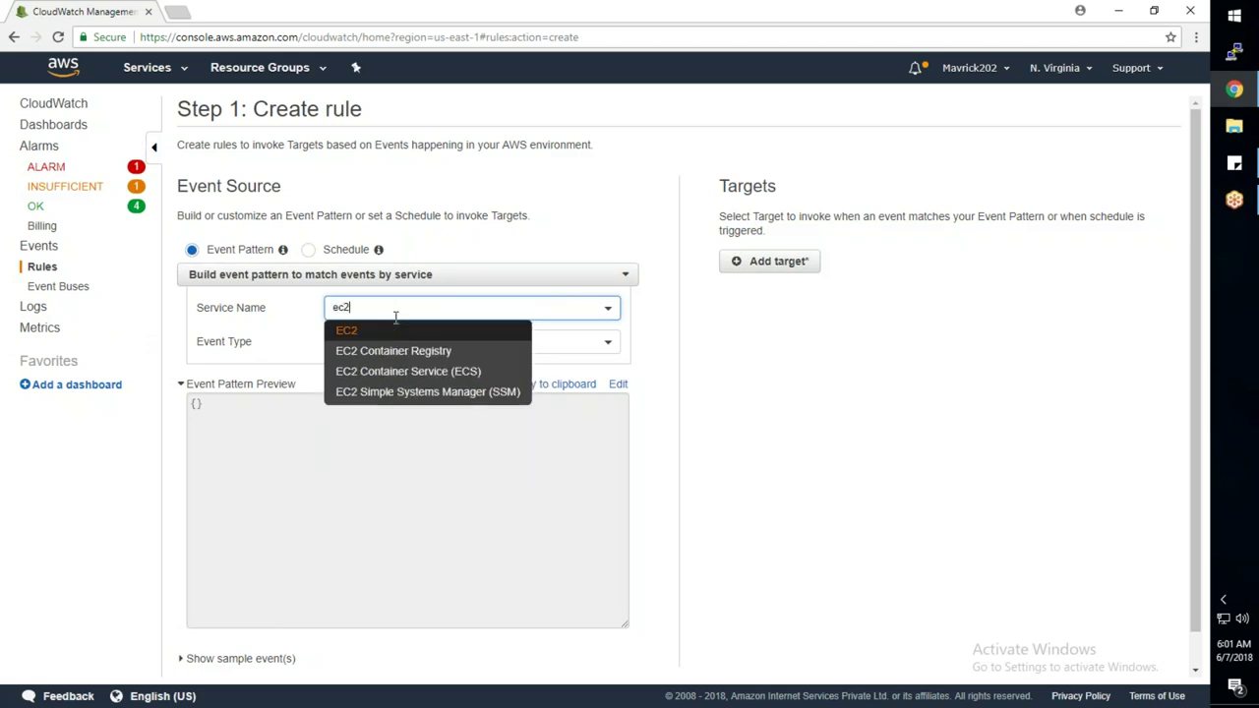
click(377, 333)
click(366, 345)
scroll(384, 354, down, 1)
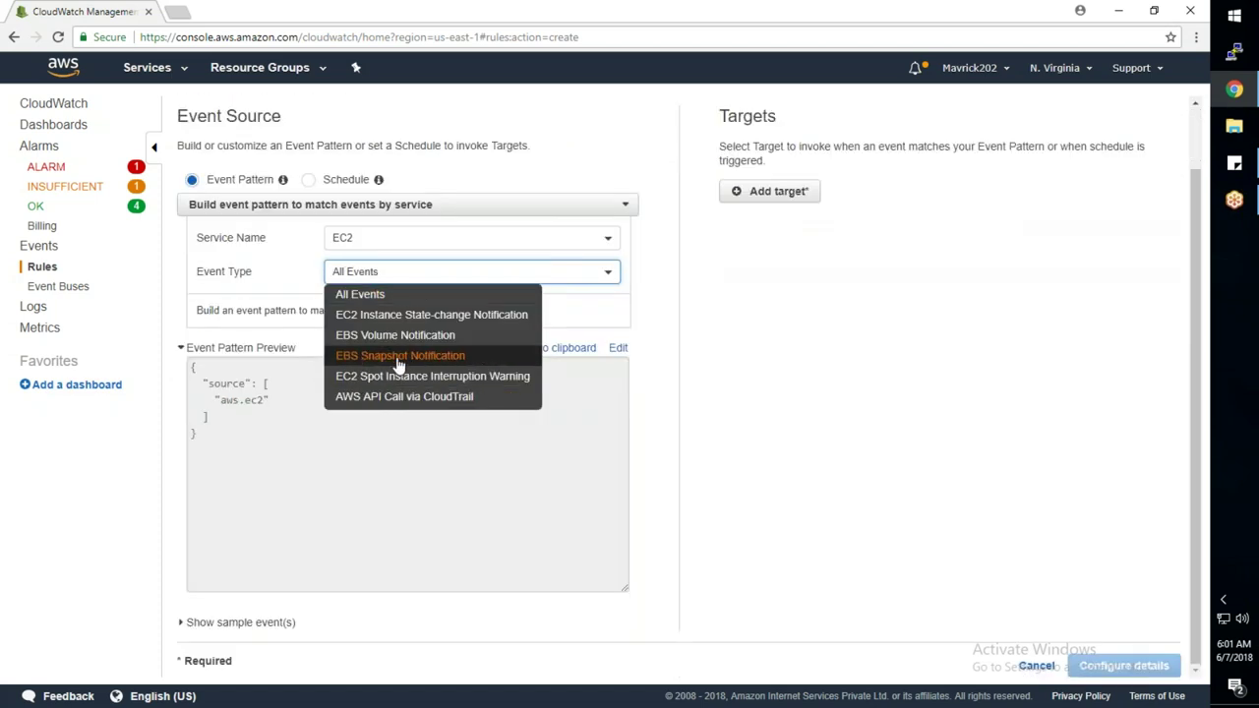
click(412, 316)
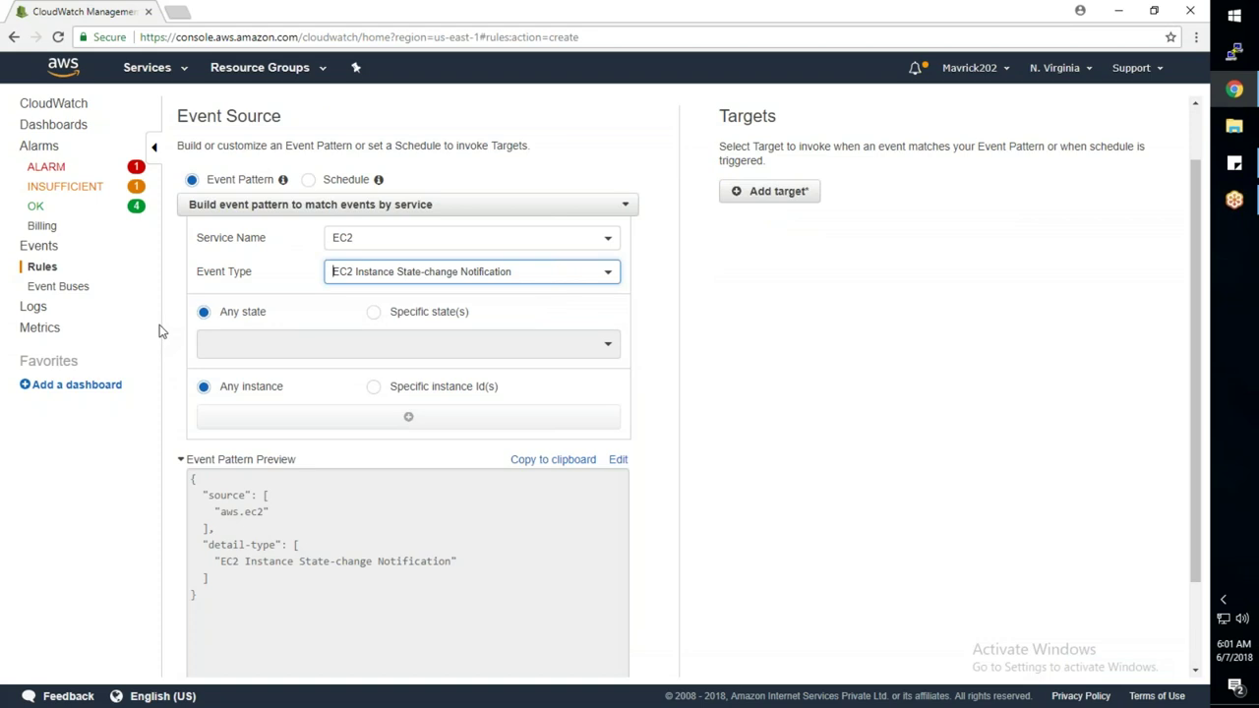
Limit the event pattern to the specific states shutting-down, stopped and stopping
click(378, 315)
click(363, 342)
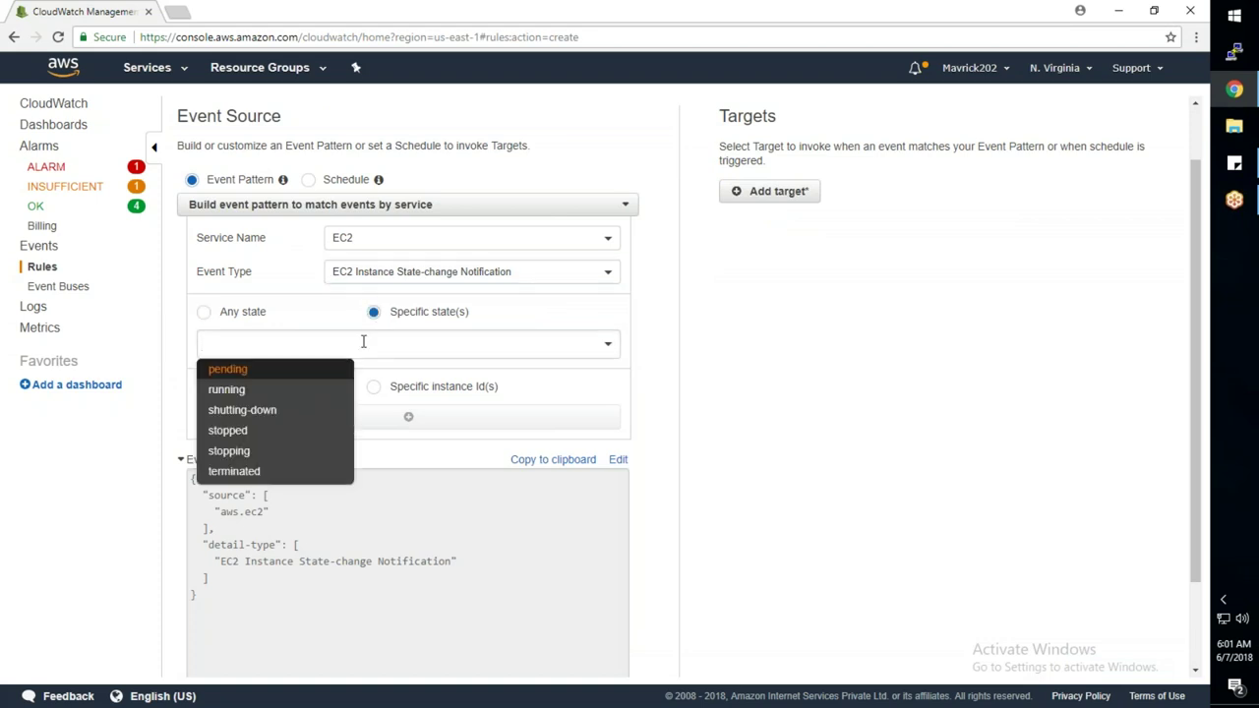
click(276, 411)
click(262, 411)
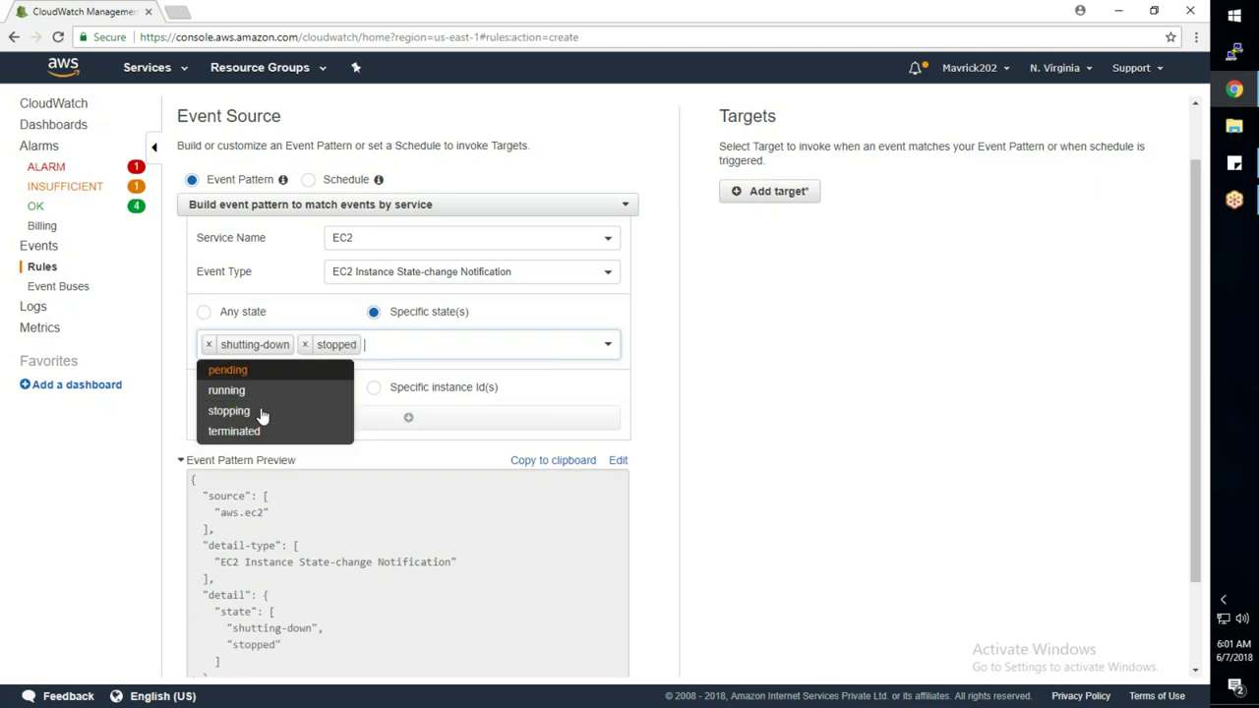
click(261, 411)
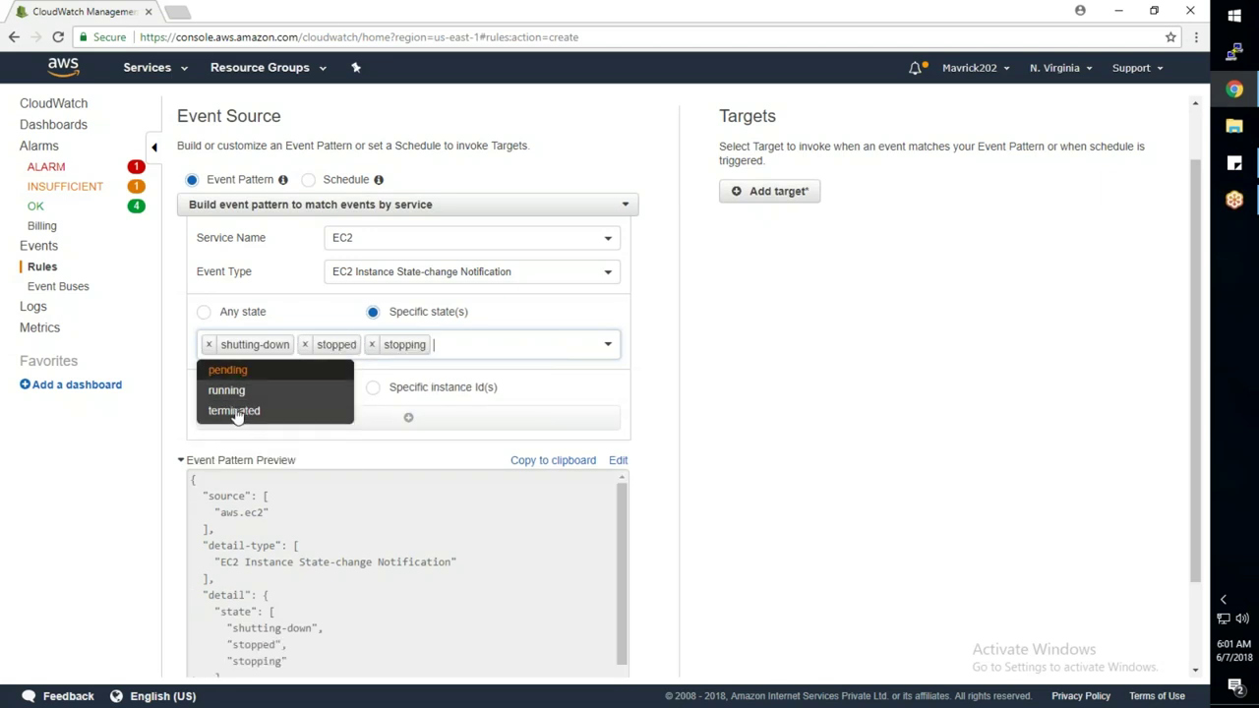
click(625, 401)
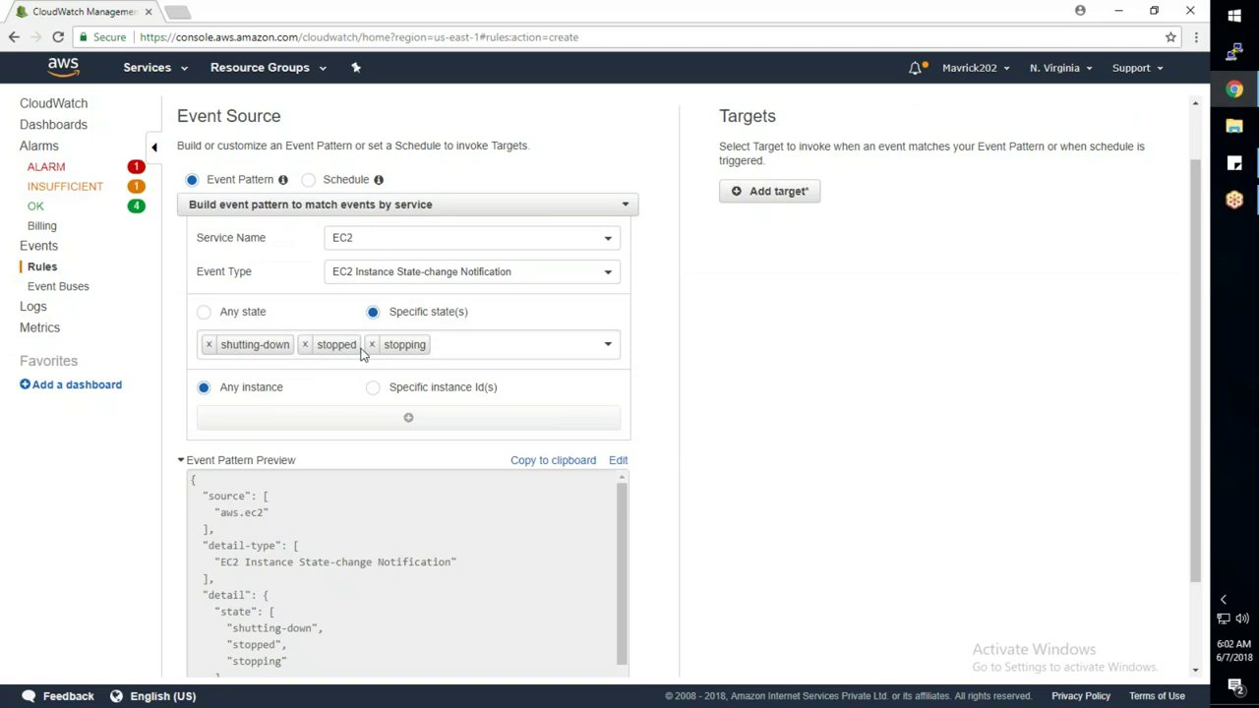
Add a target to the rule and set it to EC2 CreateSnapshot API call
click(763, 192)
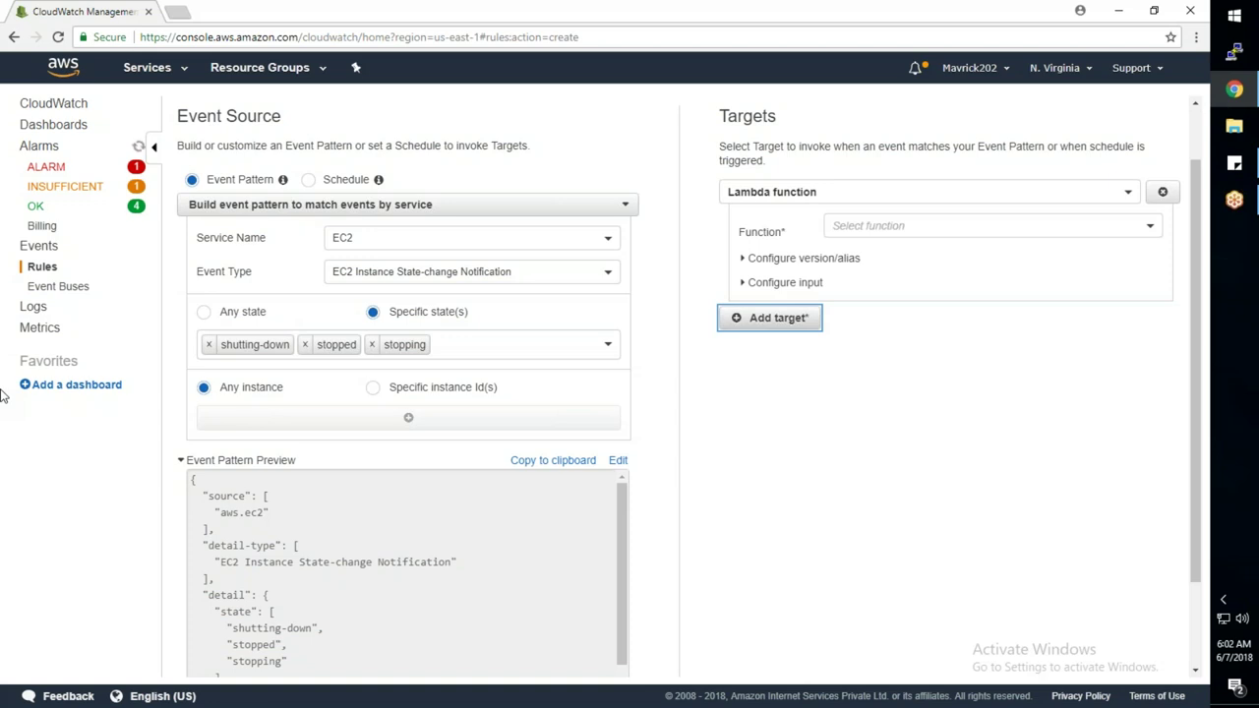
click(859, 195)
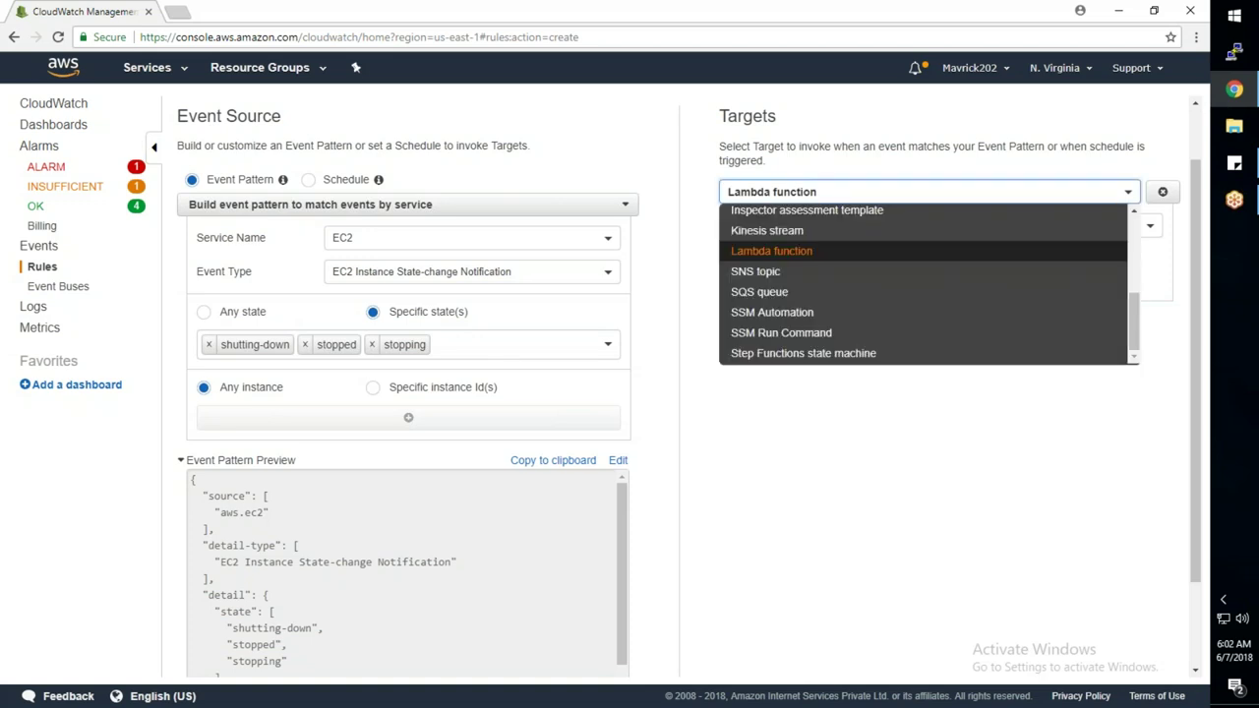
text(EC2)
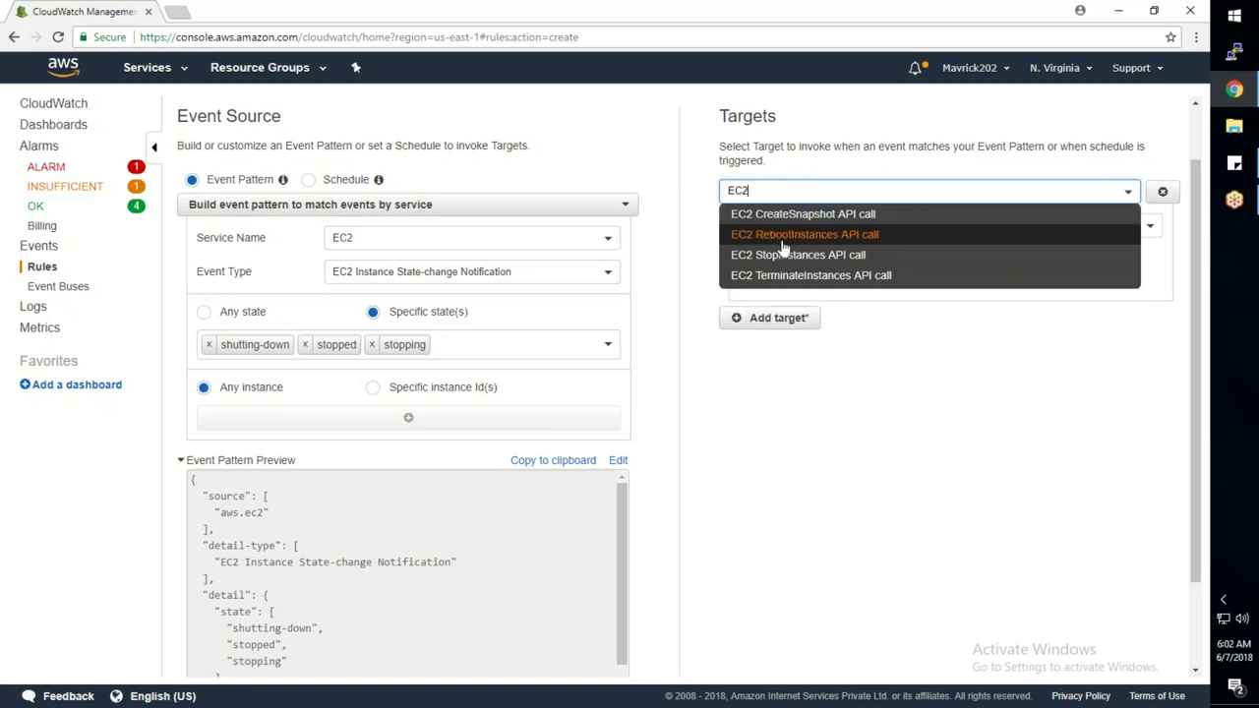
click(799, 216)
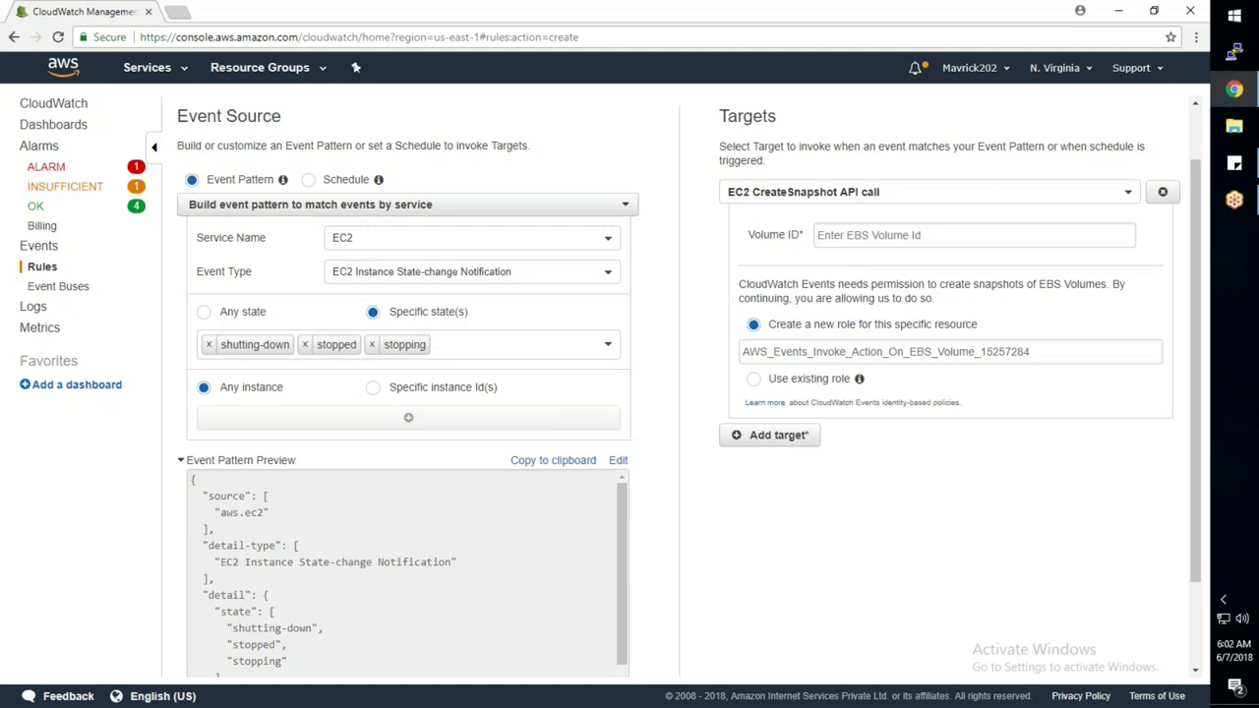
Open the EC2 console in a new browser tab and go to its list of instances
click(148, 67)
right_click(252, 207)
click(306, 215)
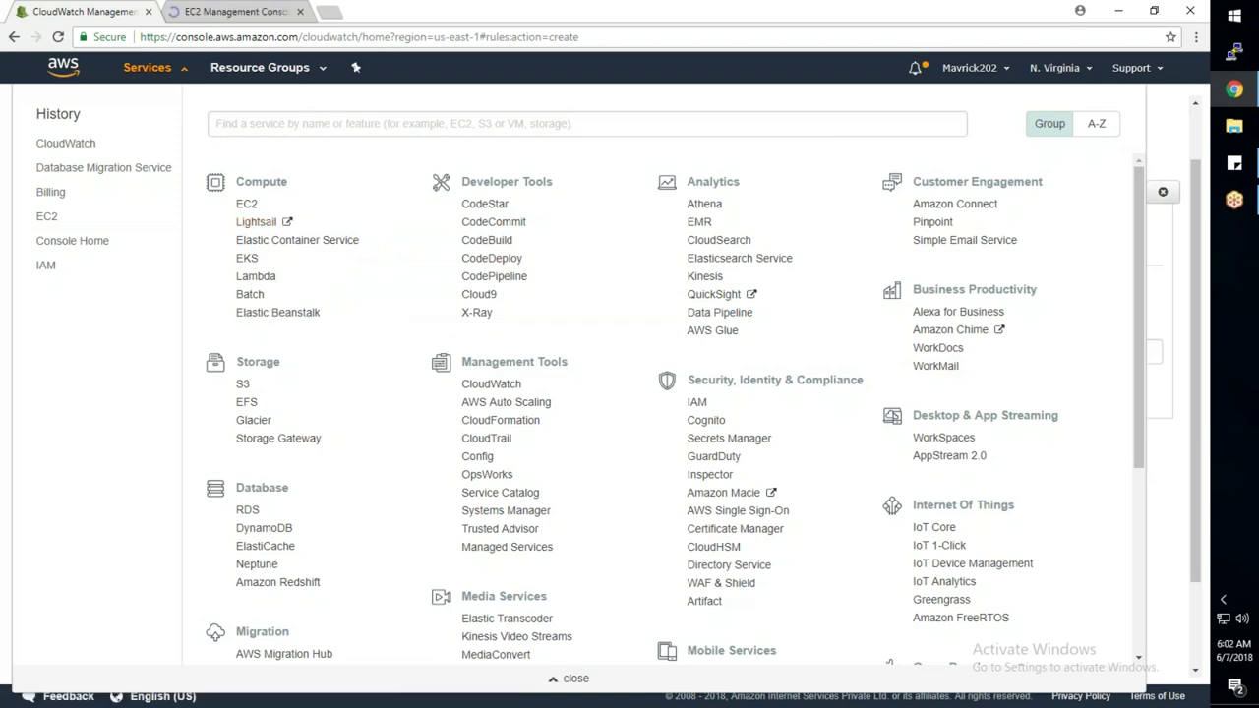
click(250, 13)
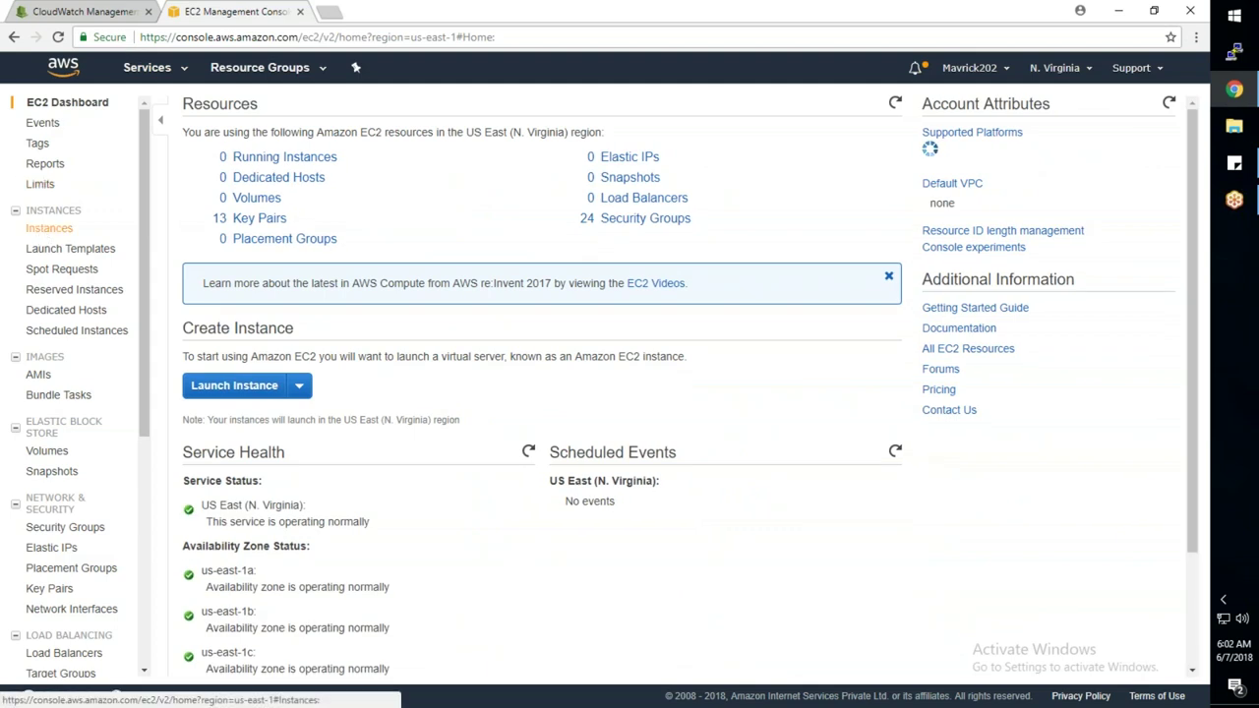
click(39, 228)
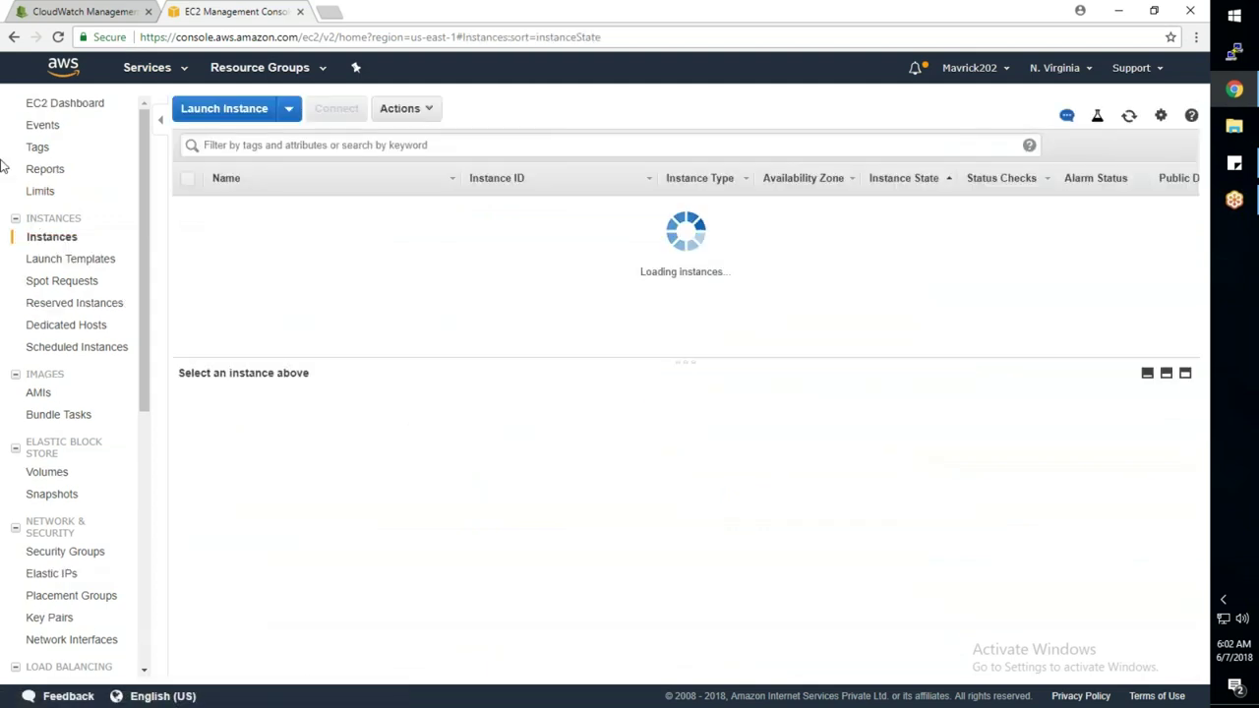
Start an instance launch with the Amazon Linux AMI 2018.03.0 (HVM) and the t2.nano instance type
click(236, 112)
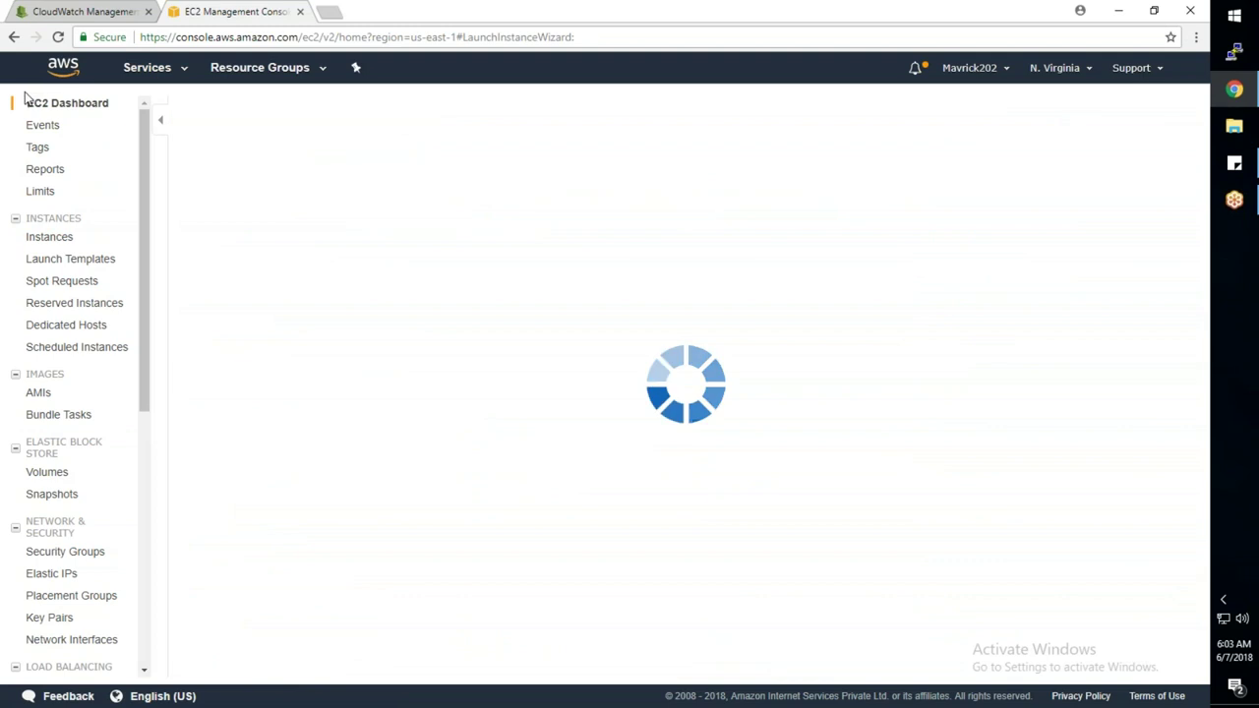
click(1094, 244)
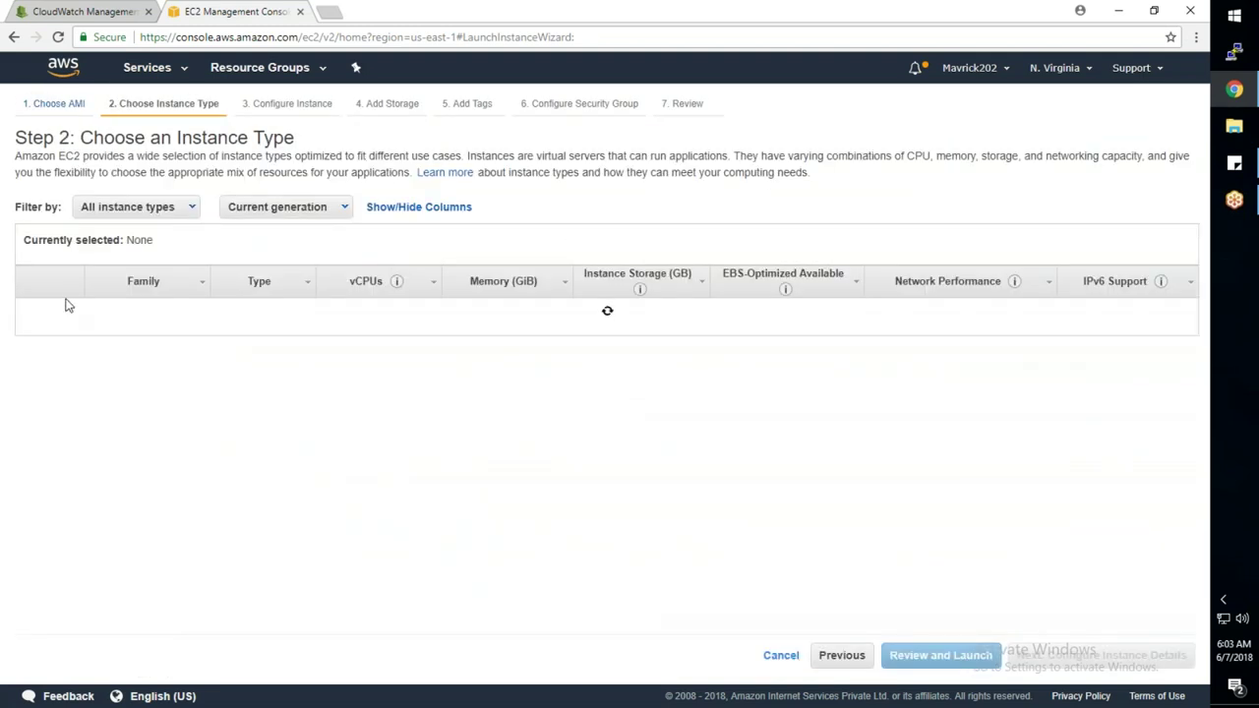
click(31, 315)
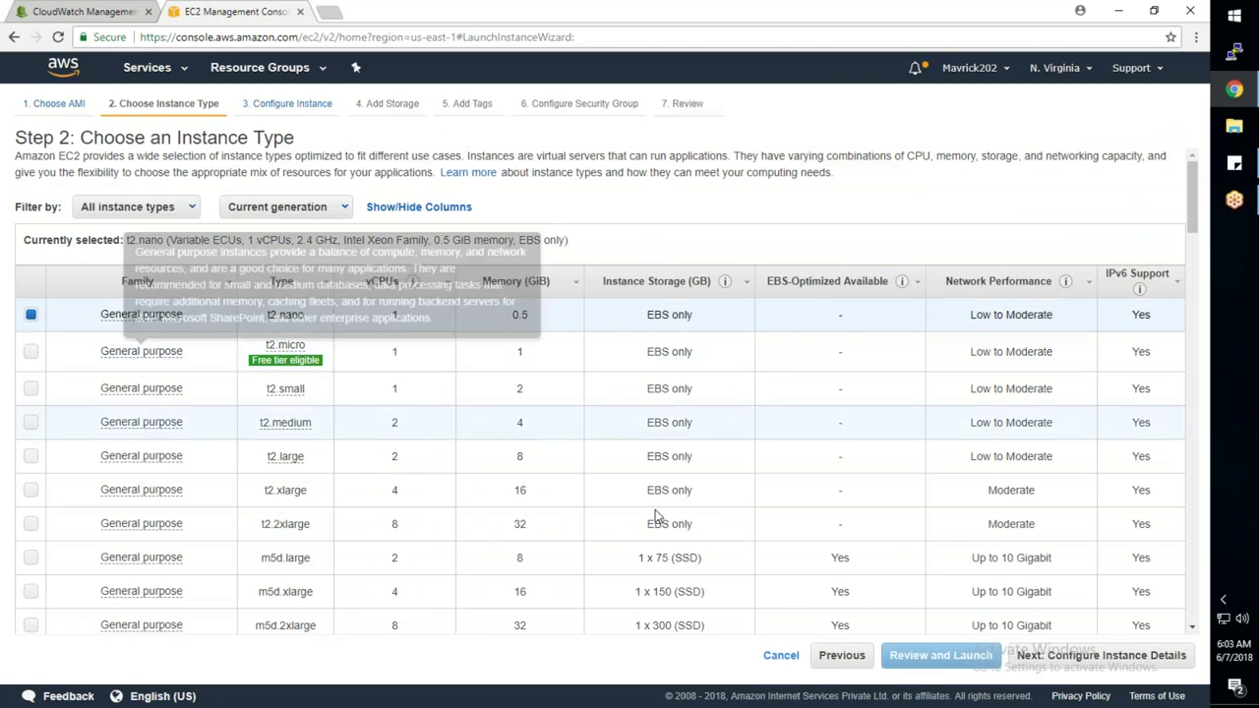
click(1102, 655)
Configure 2 instances in the MARUTI VPC on subnet MAR-Subnet-1 in us-east-1a, and accept the default storage
double_click(312, 254)
text(2)
click(418, 328)
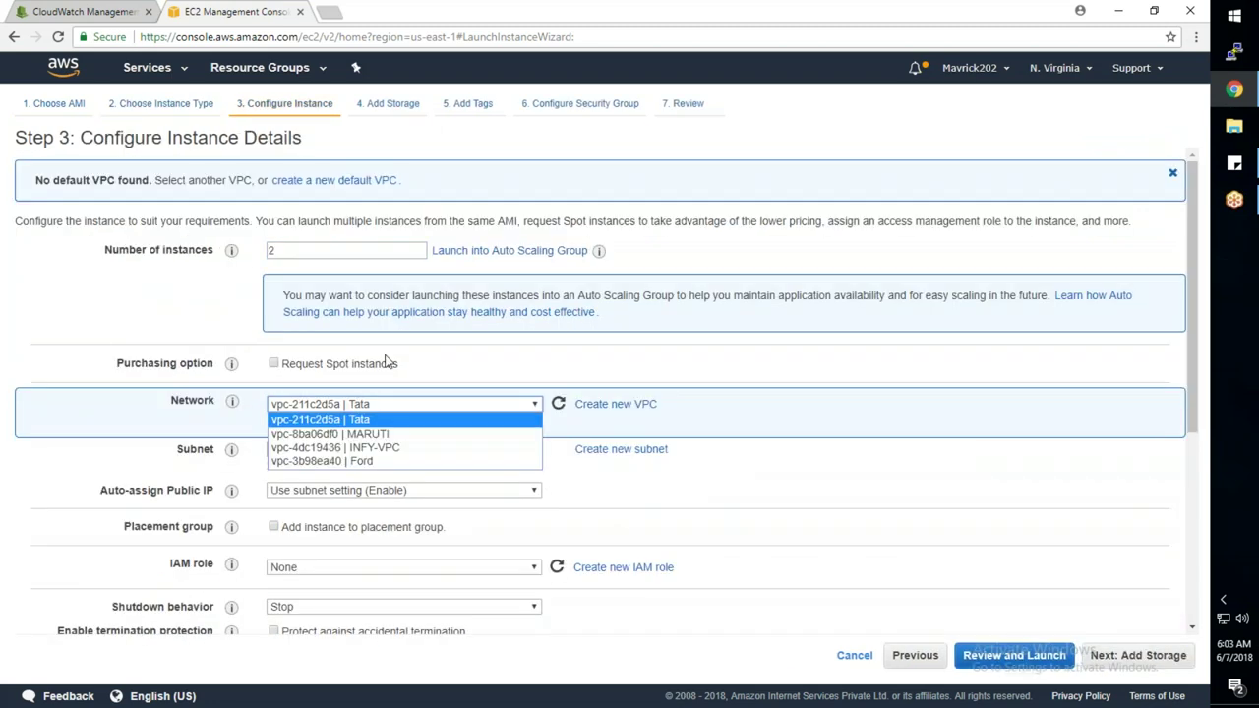
click(367, 433)
click(373, 450)
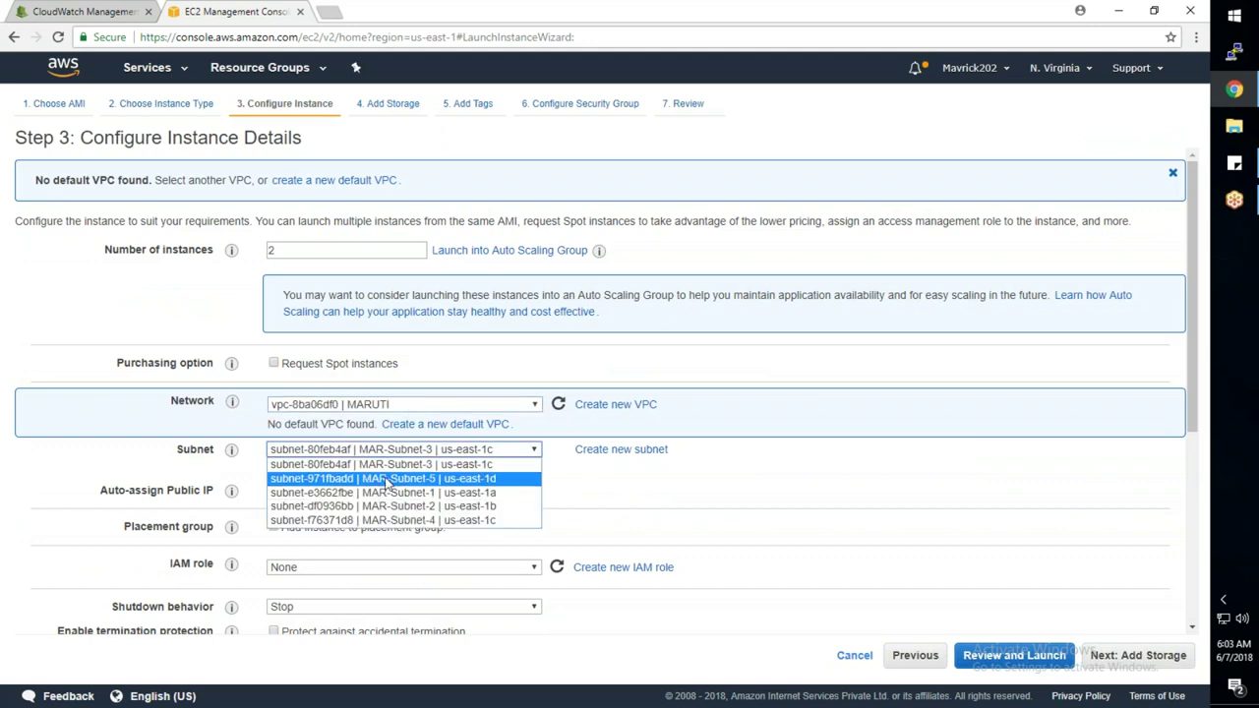
click(389, 493)
scroll(593, 463, down, 3)
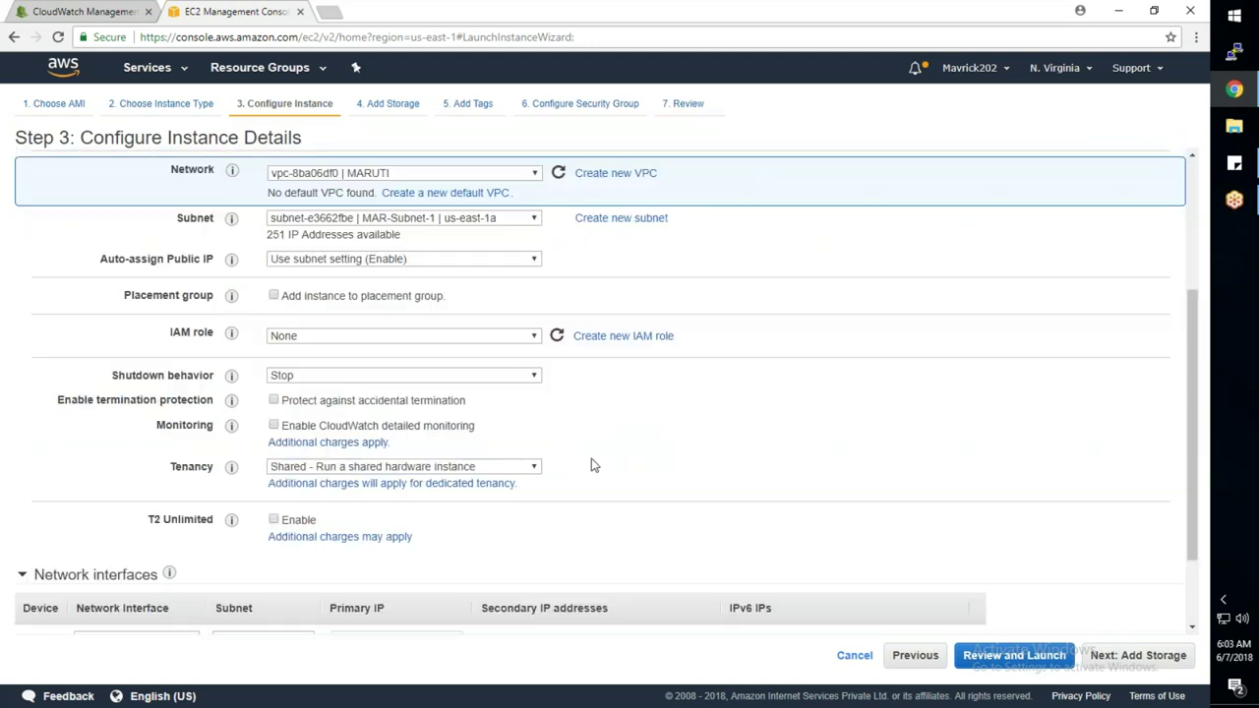
scroll(527, 434, down, 1)
click(1141, 659)
click(1141, 657)
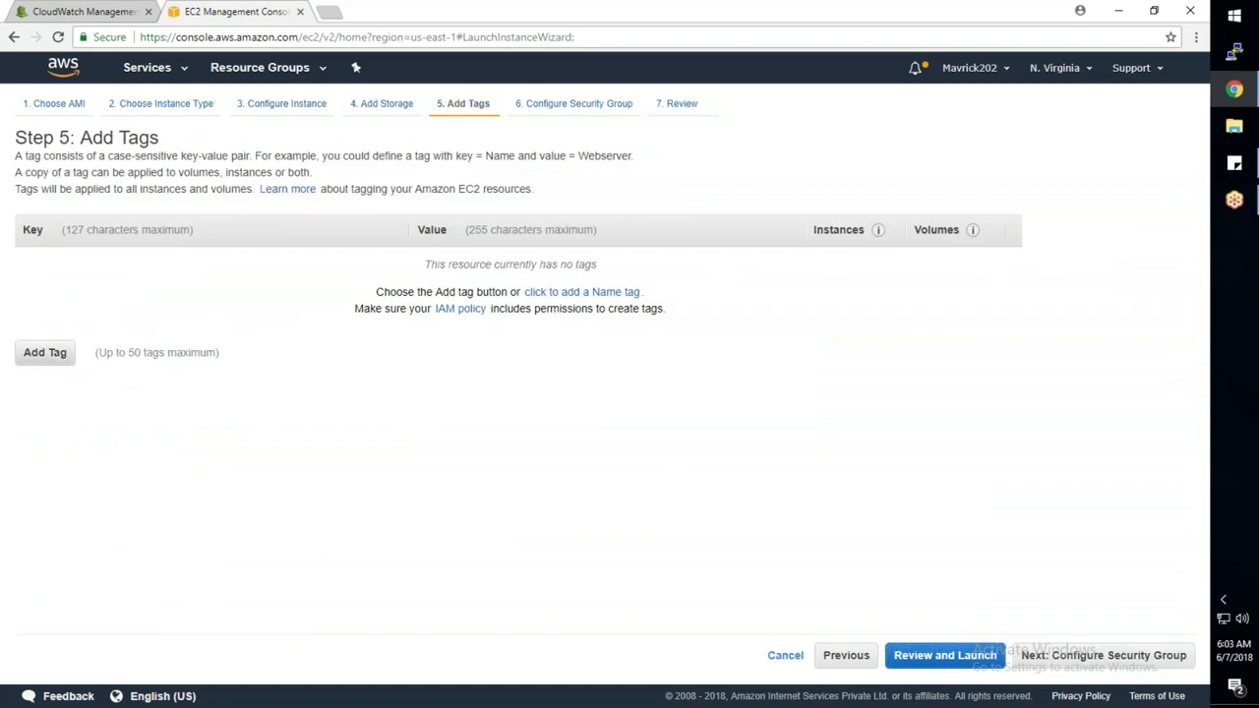
Add a tag with the key Name and the value Server1 to the instances and volumes
click(44, 354)
text(Name)
key(Tab)
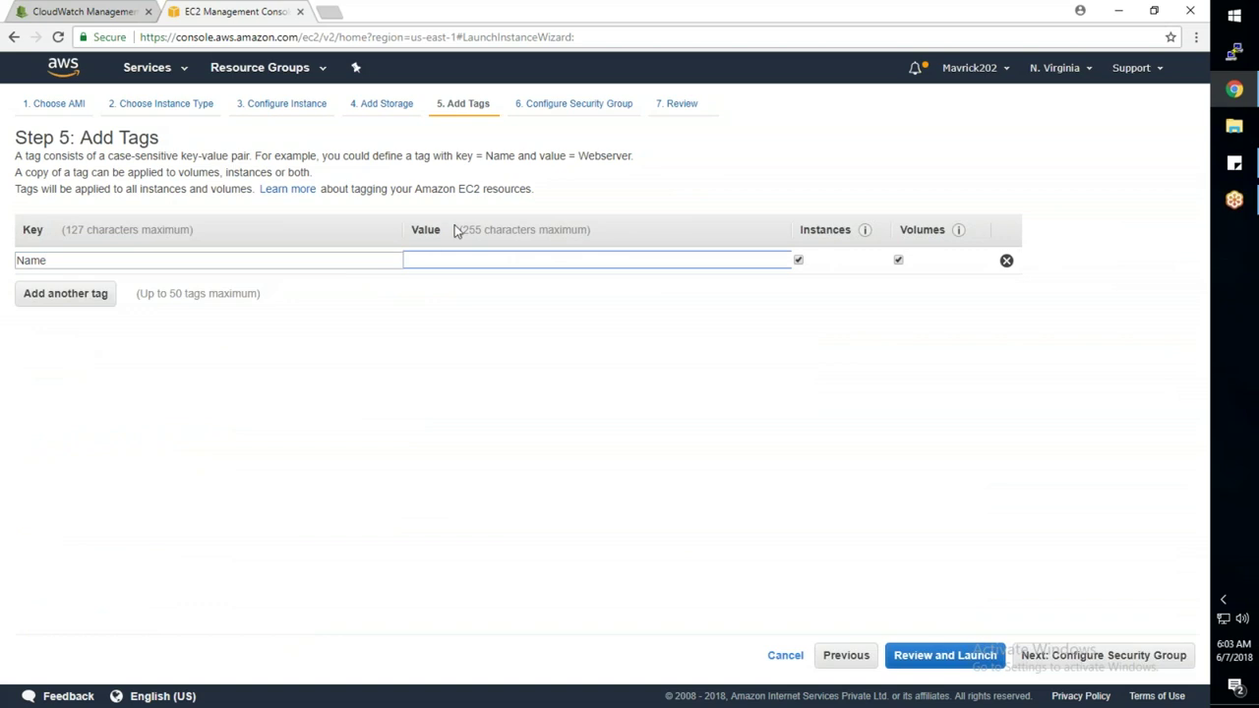
text(Server1)
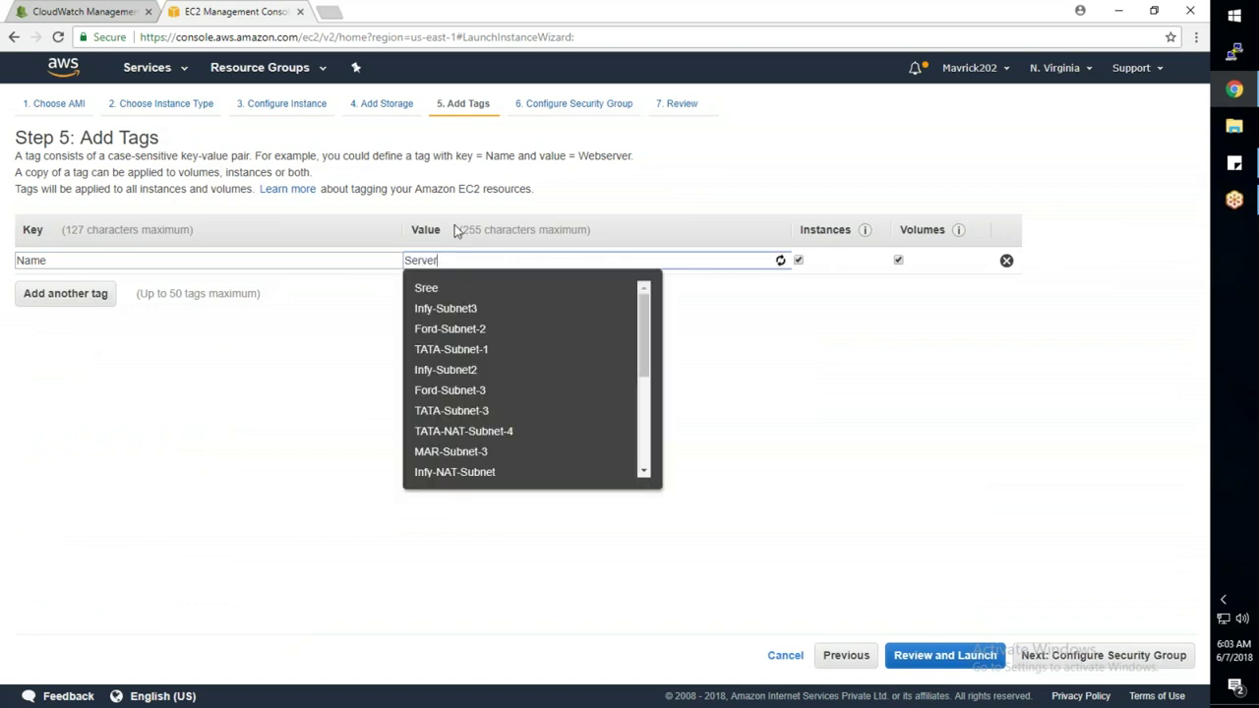
click(1104, 655)
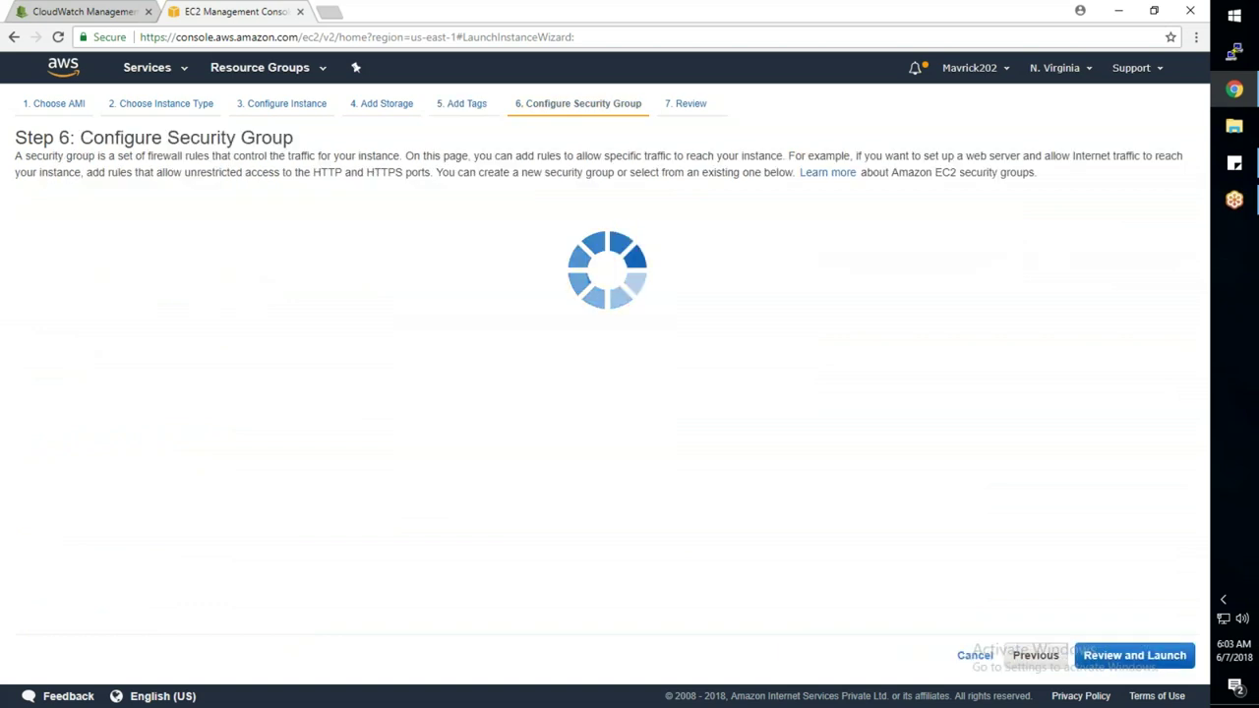
Assign the existing security group MARUTI_ALLOW_ALL and proceed to the launch review
click(255, 217)
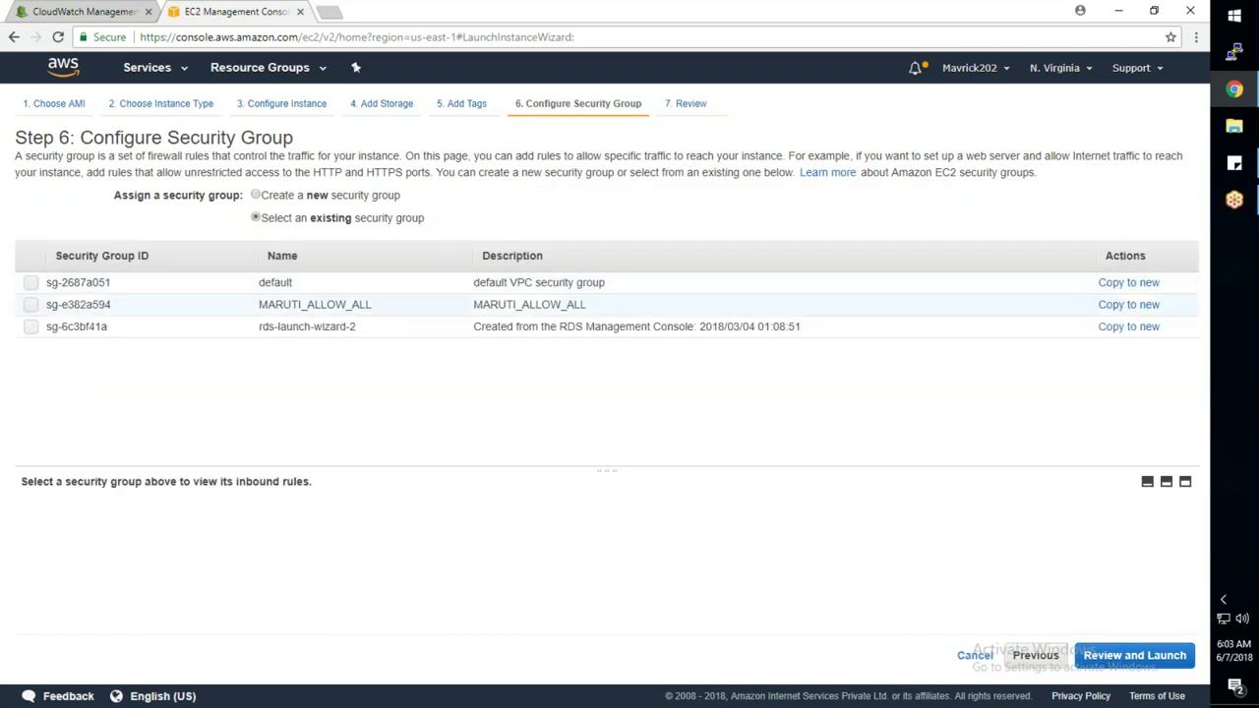
click(32, 306)
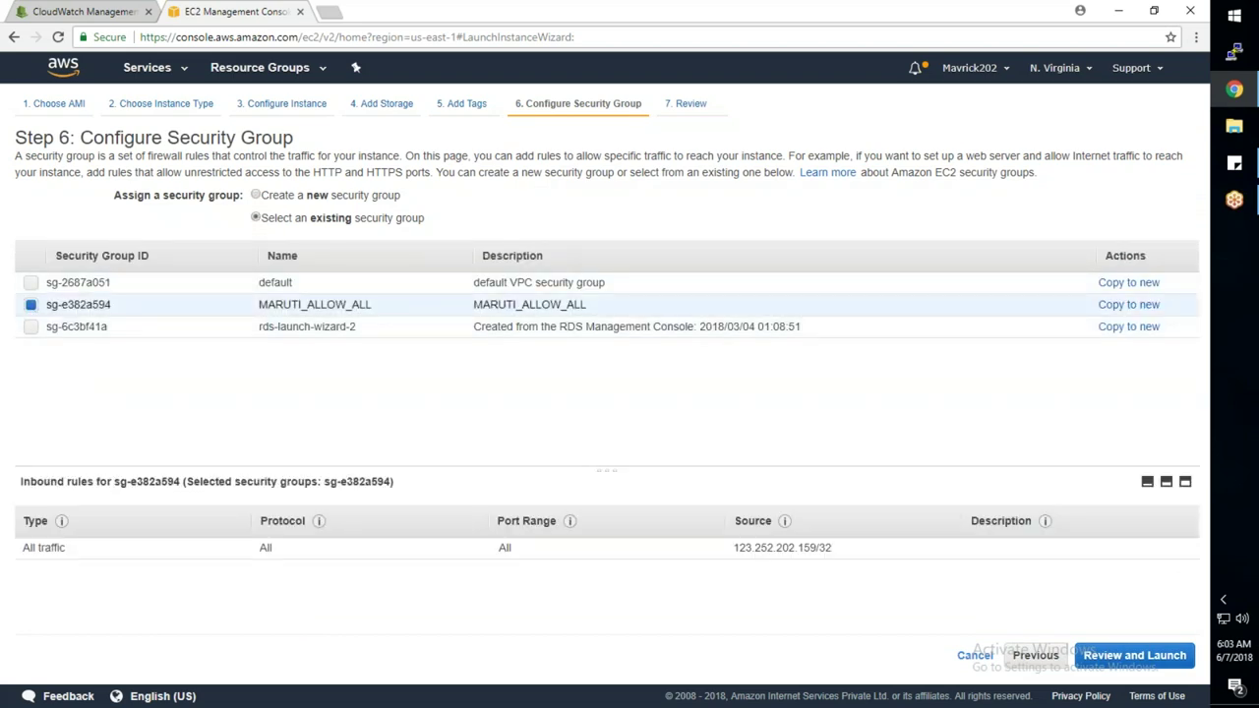
click(1169, 661)
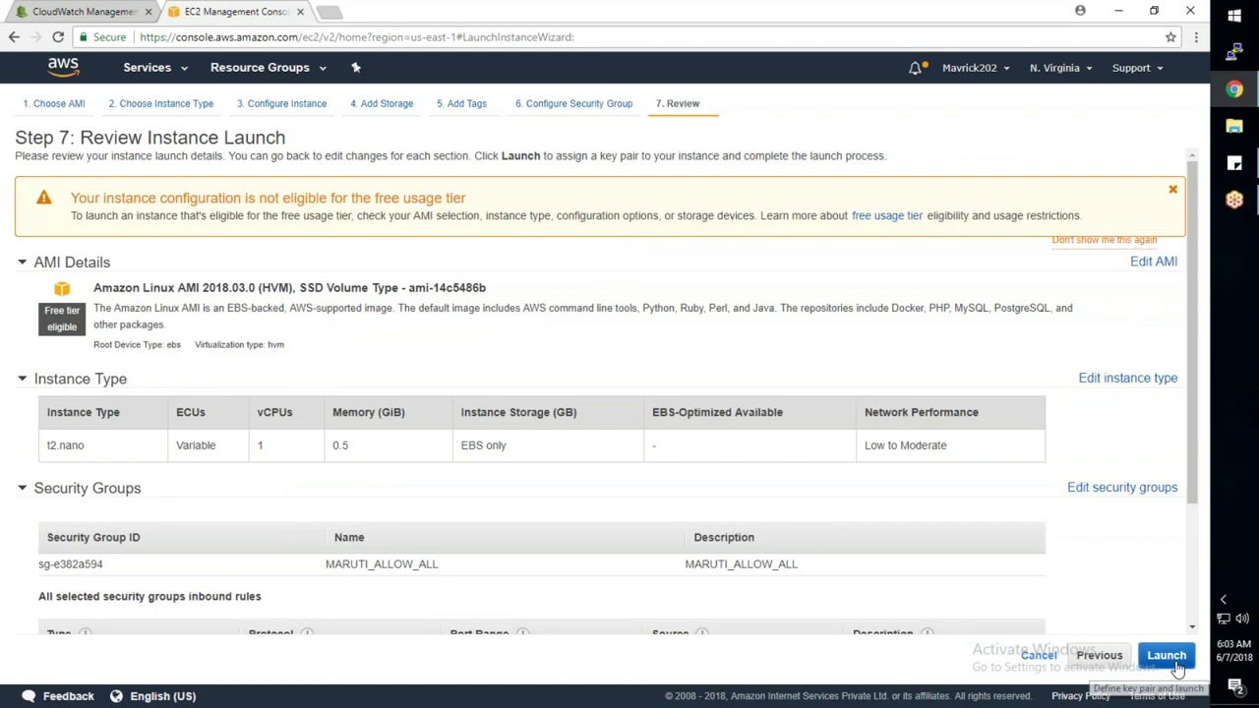
Launch the instances with the existing key pair SP-Key and view them in the instances list
click(1175, 666)
click(376, 459)
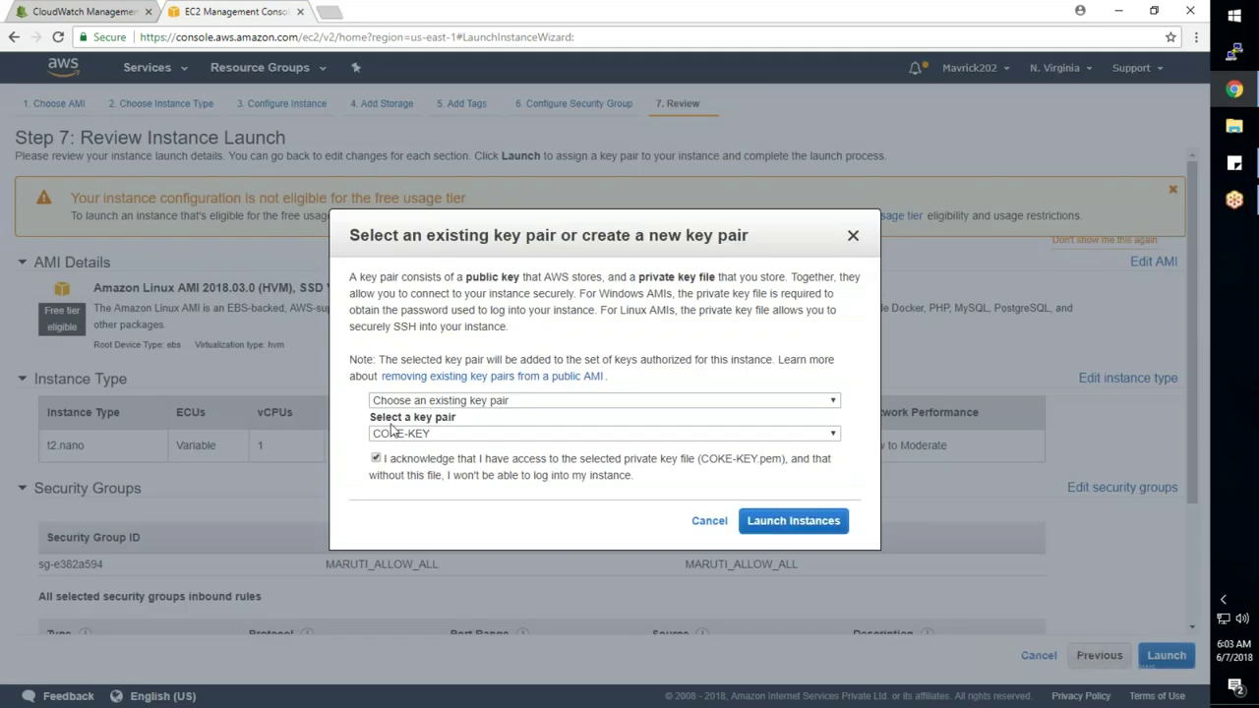
click(391, 431)
click(530, 566)
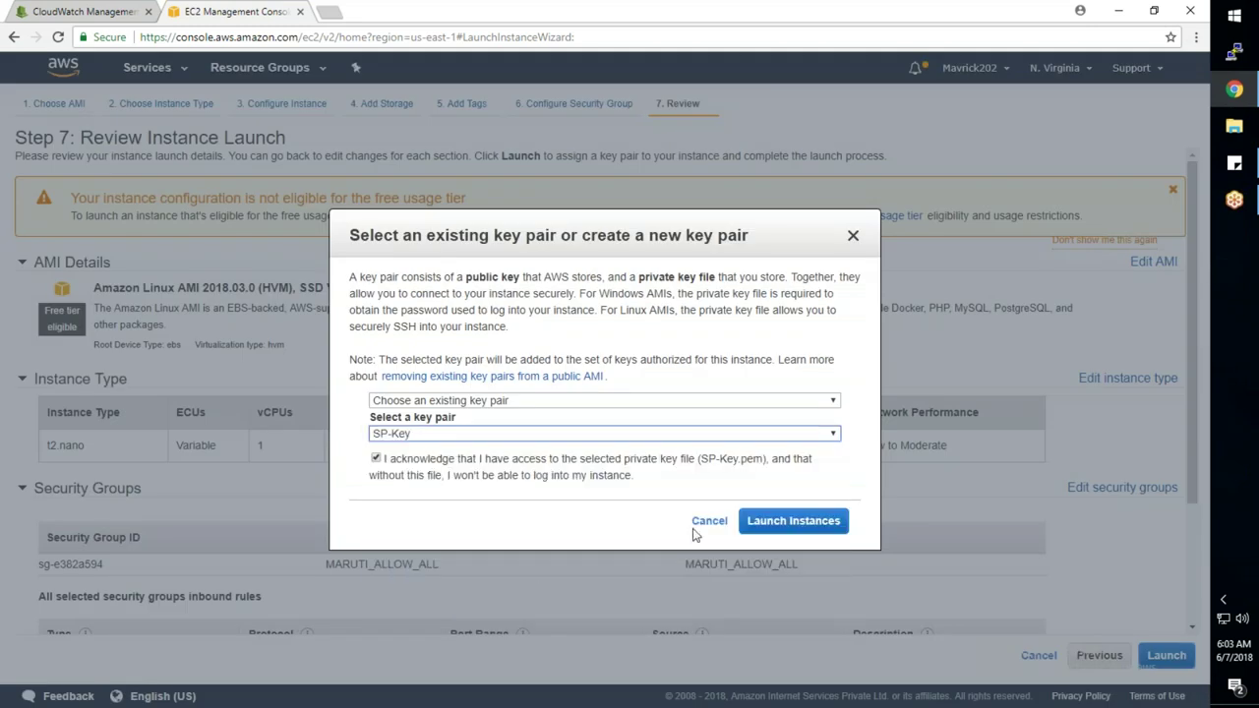
click(794, 523)
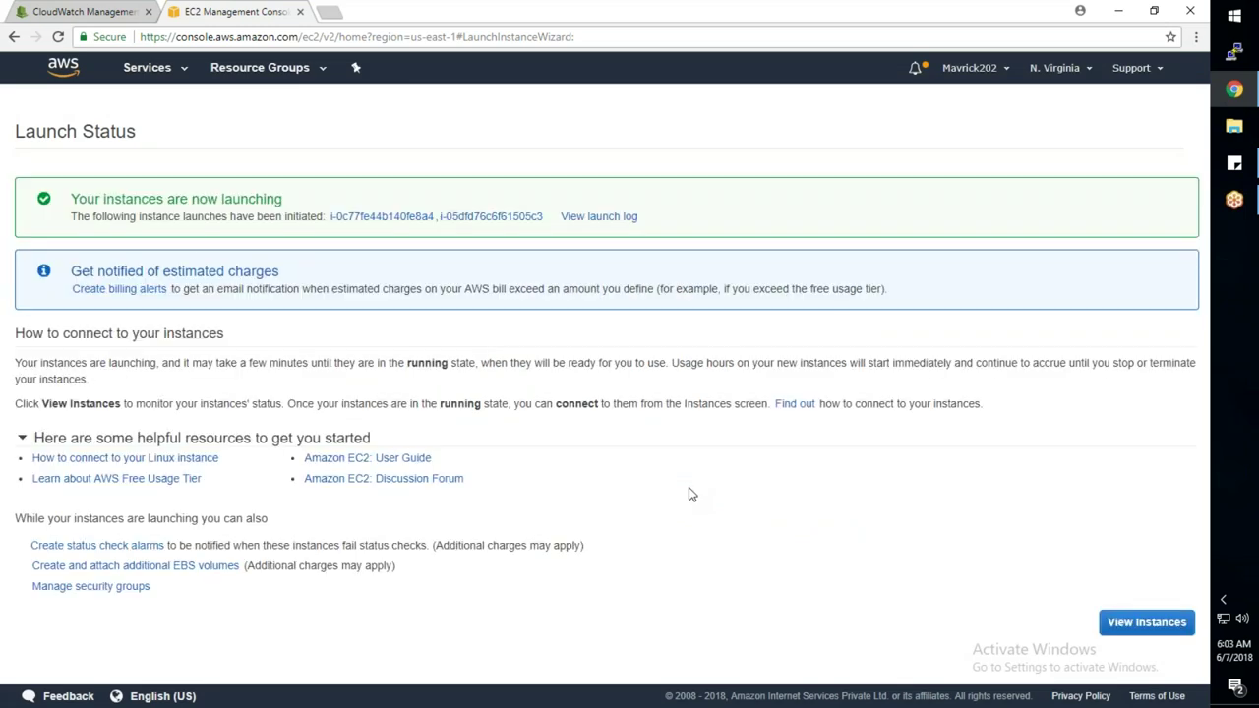
click(1121, 630)
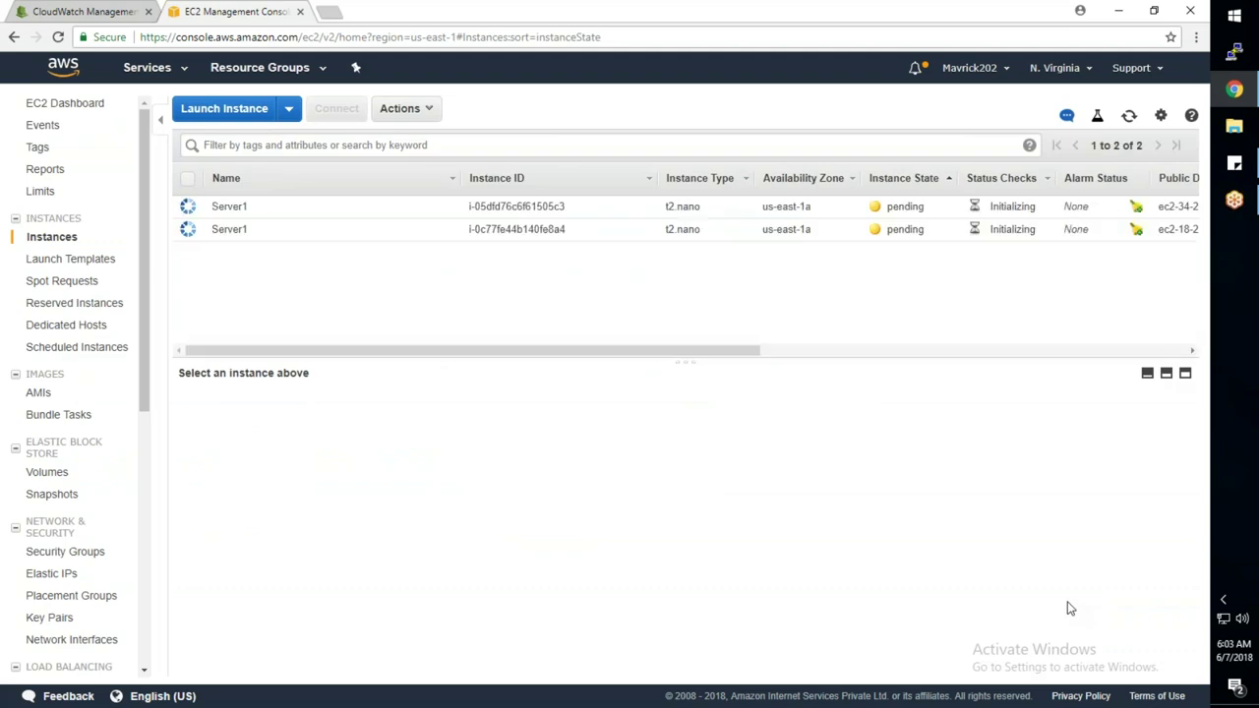
Rename the second Server1 instance, i-0c77fe44b140fe8a4, as Server2 and refresh the instances list
click(334, 232)
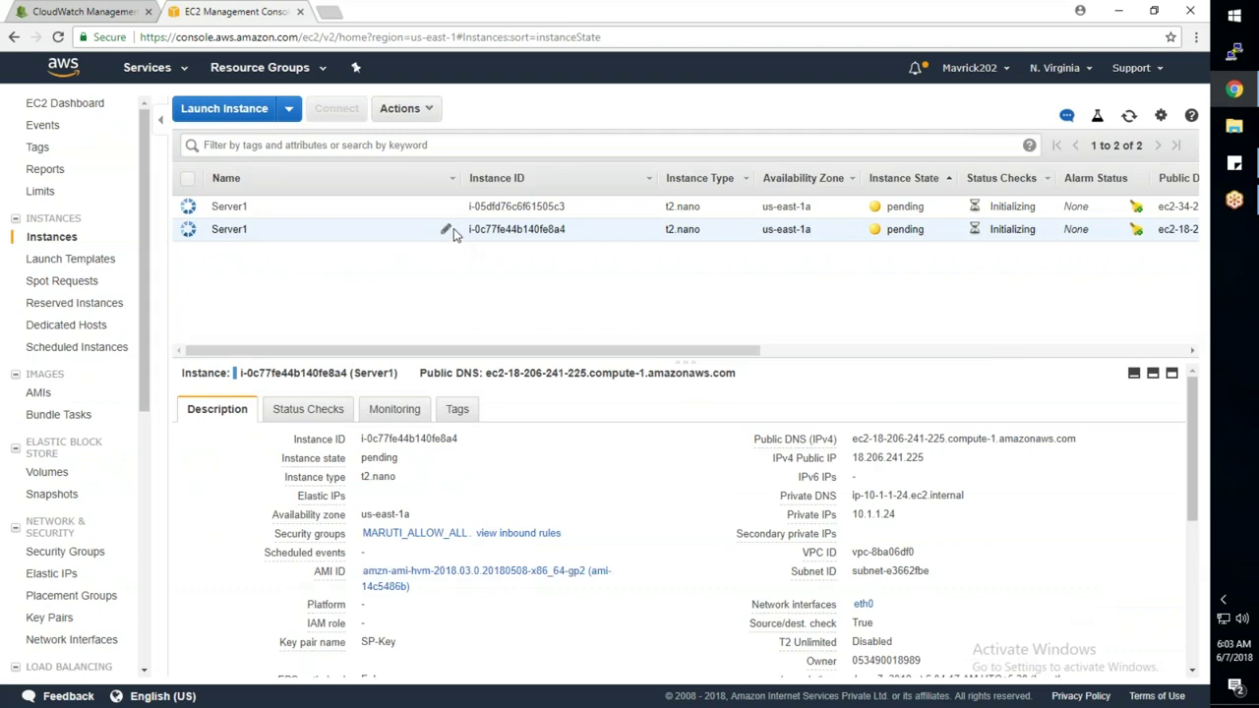
click(446, 229)
key(BackSpace)
text(2)
click(376, 249)
click(1128, 116)
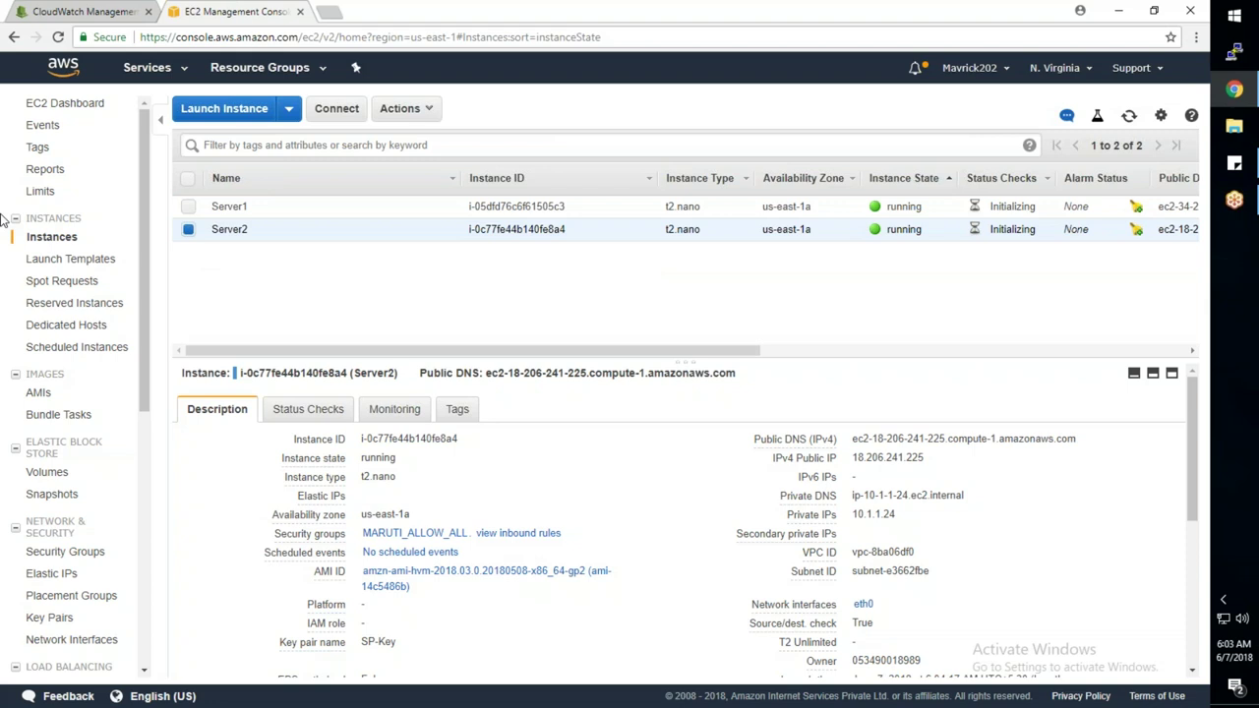
Identify the EBS volume attached to the Server2 instance and rename that volume as Server2
click(47, 472)
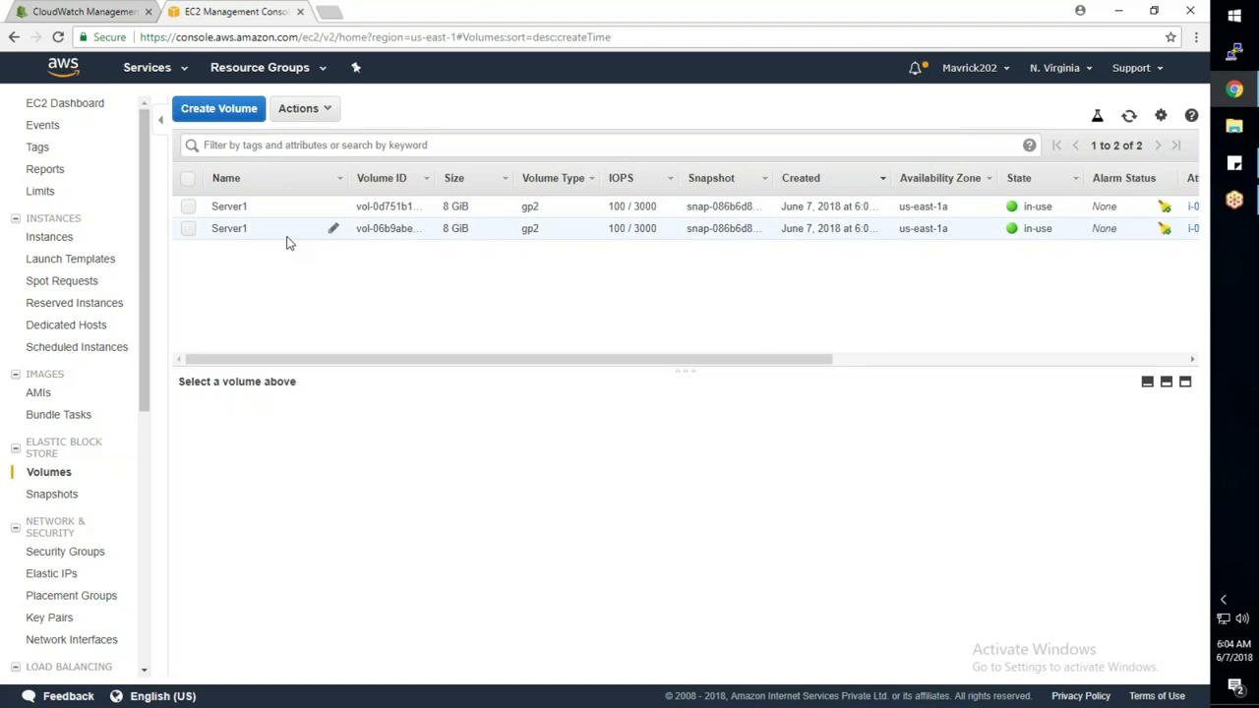
click(502, 231)
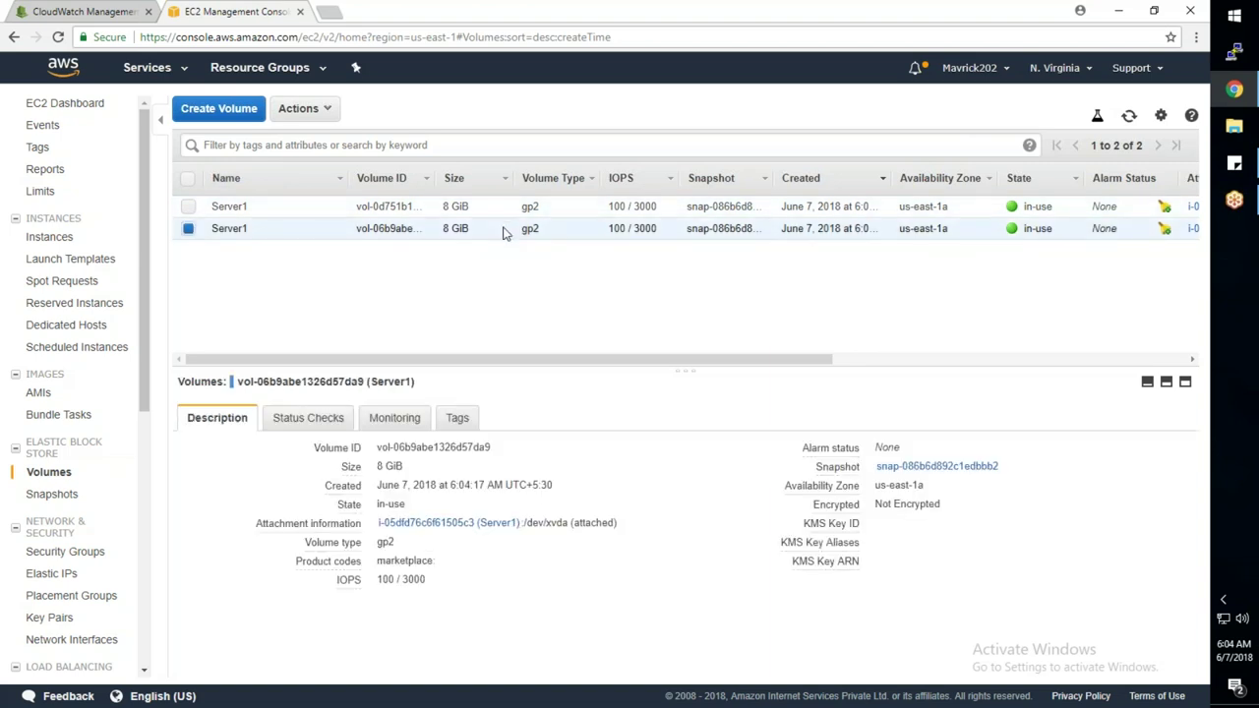
click(34, 238)
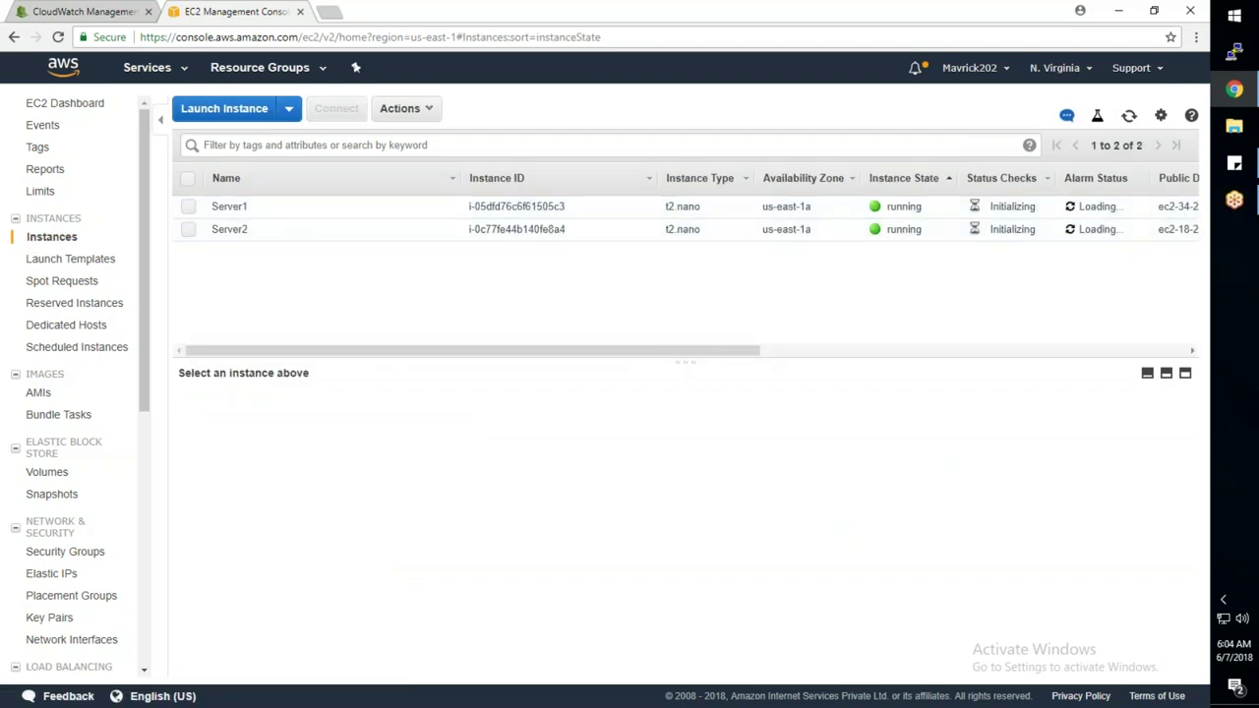
click(552, 230)
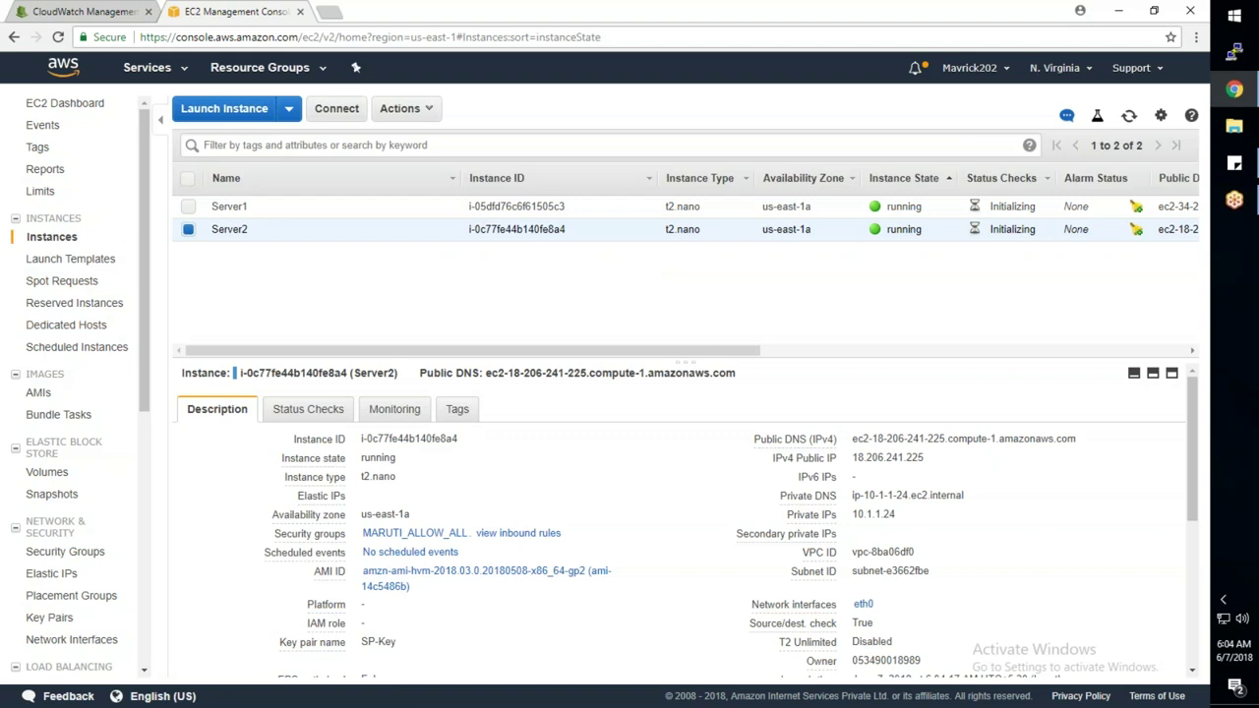
click(48, 472)
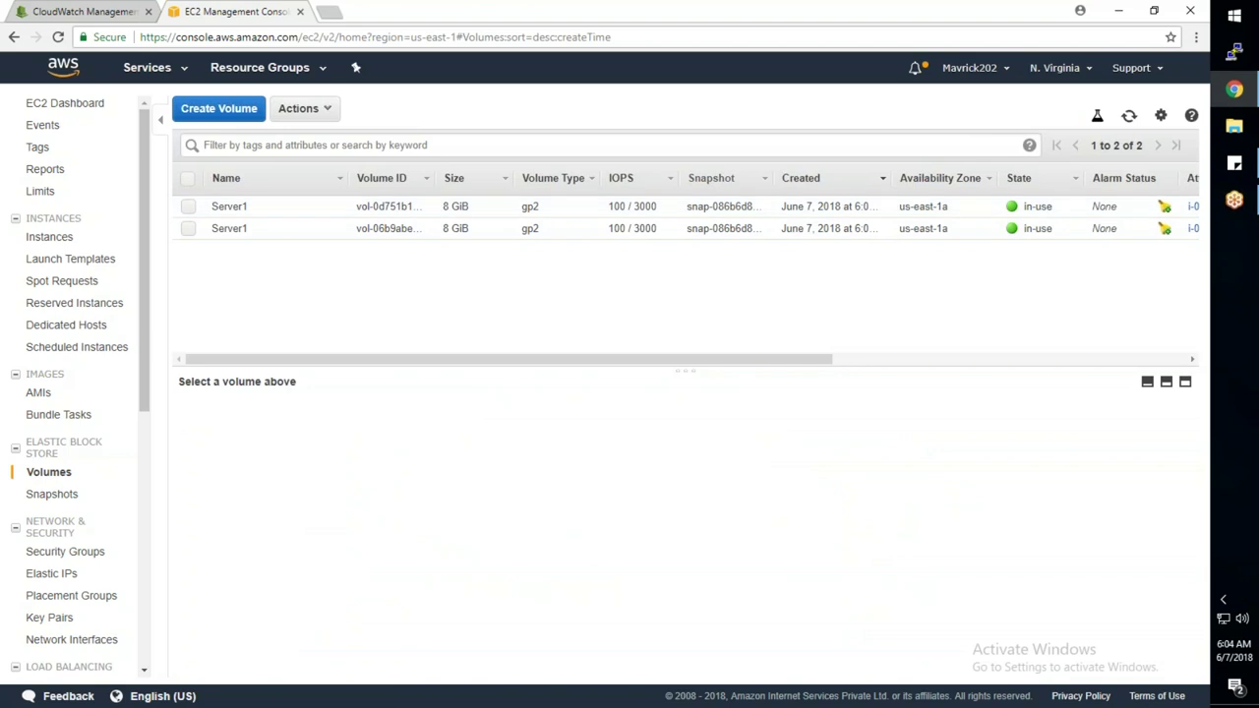
drag(753, 359, 842, 359)
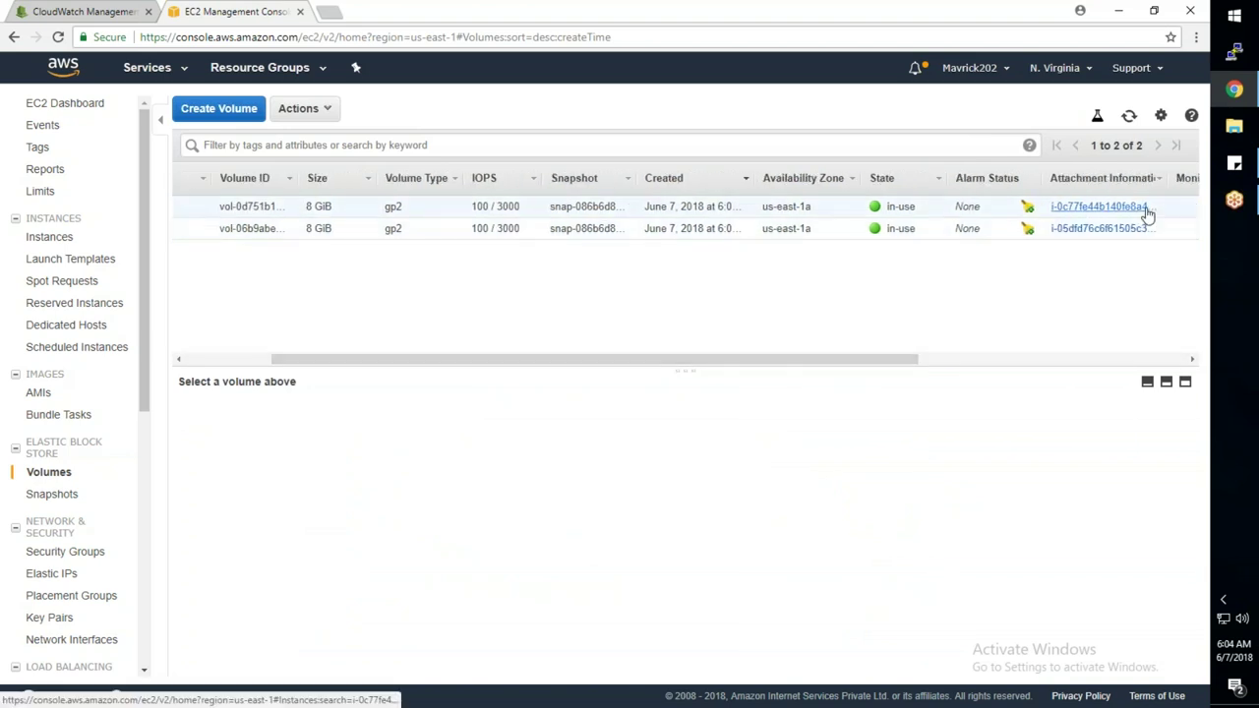
drag(740, 361, 456, 357)
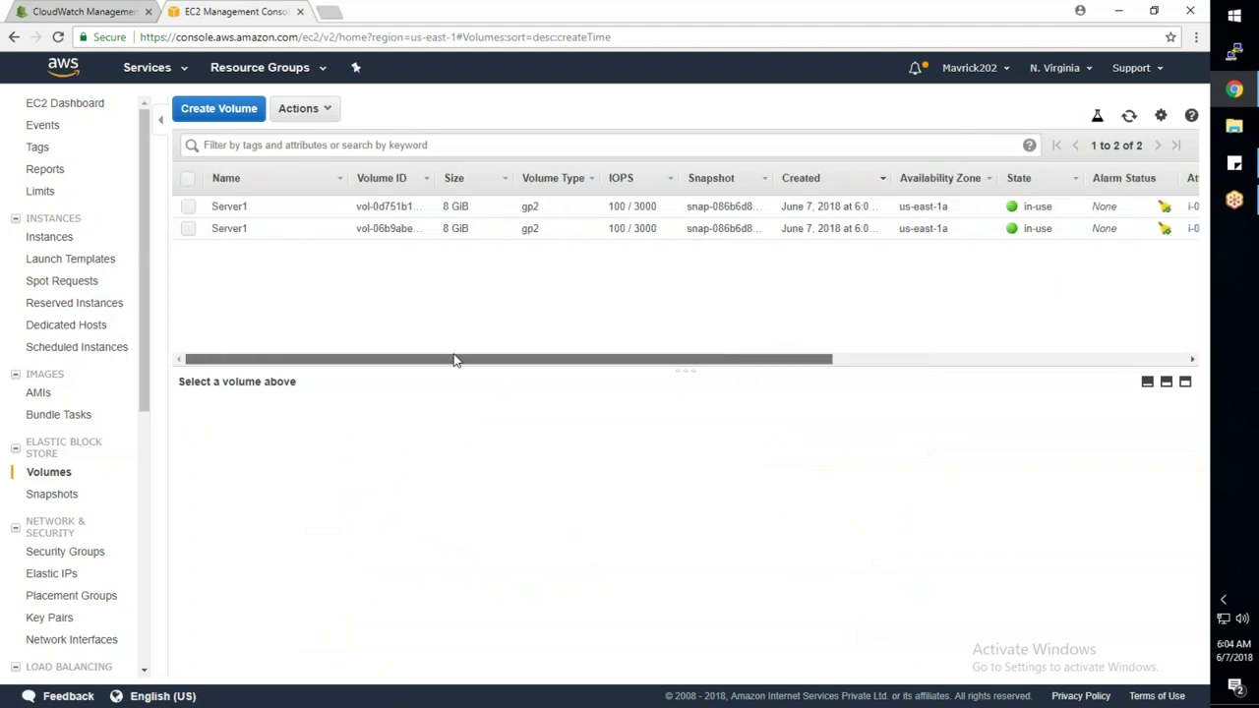
click(337, 208)
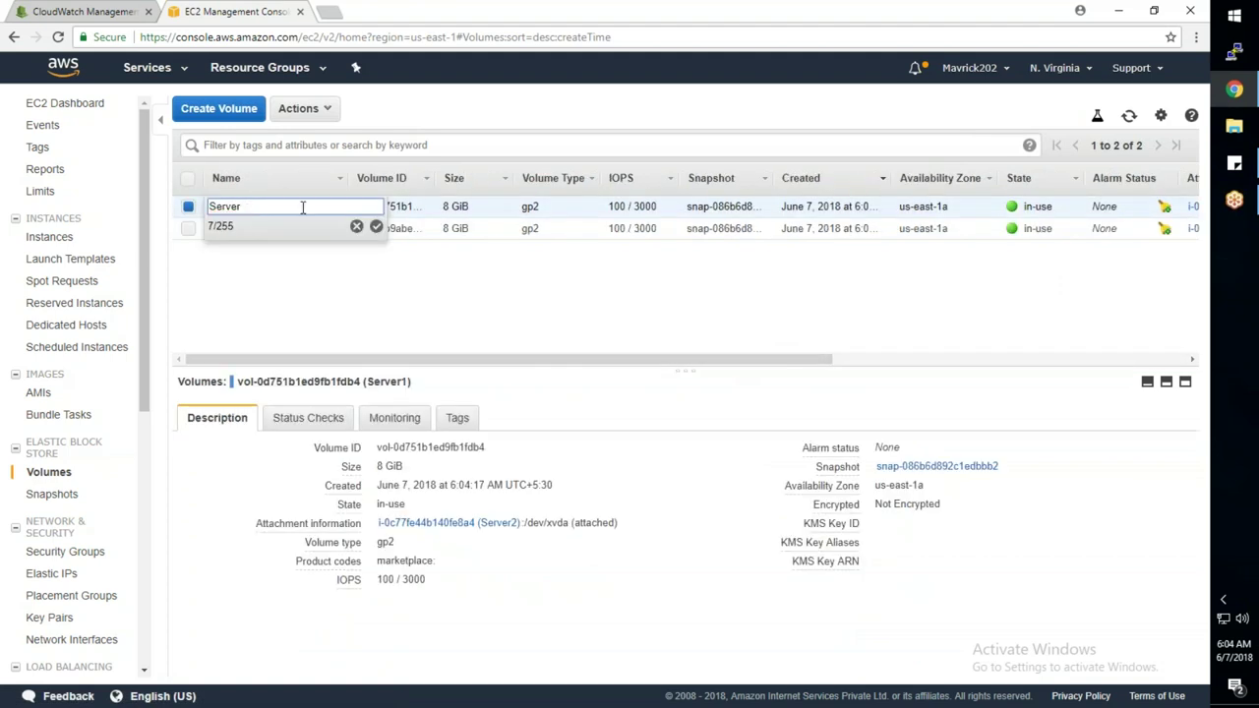
click(376, 227)
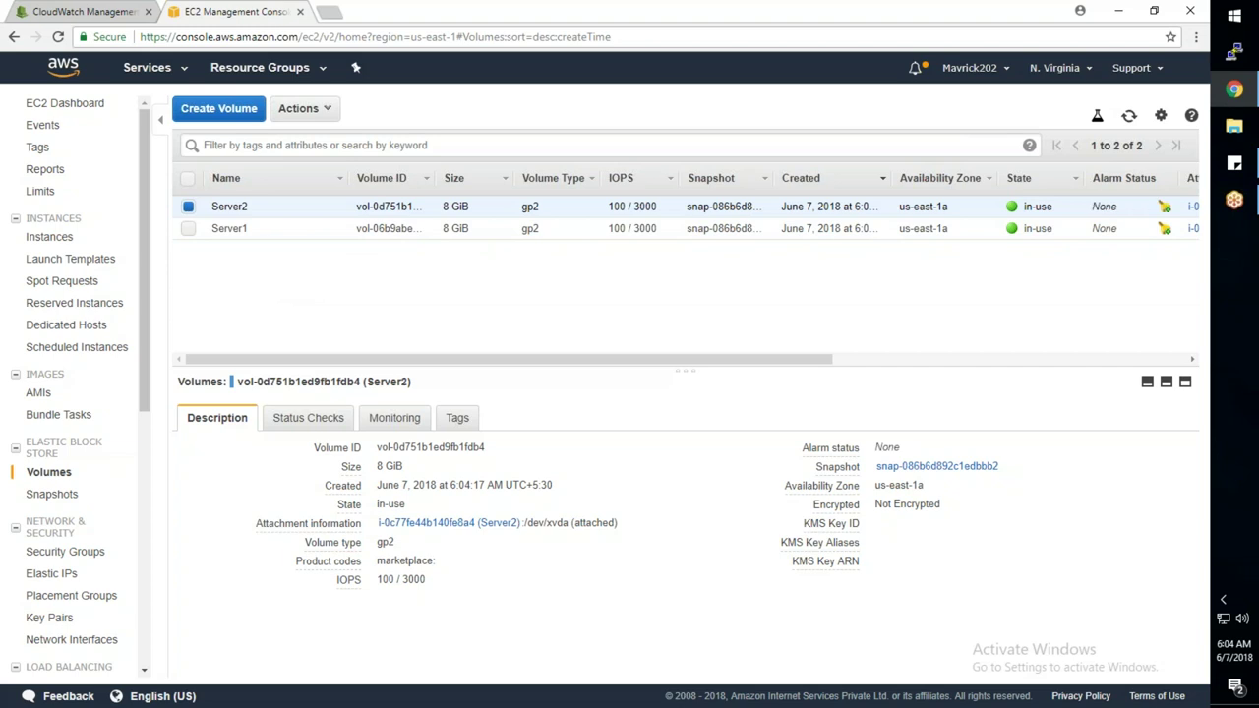
Examine the snapshots list, the actions for the Server2 volume, and the instance state options for Server1
click(40, 493)
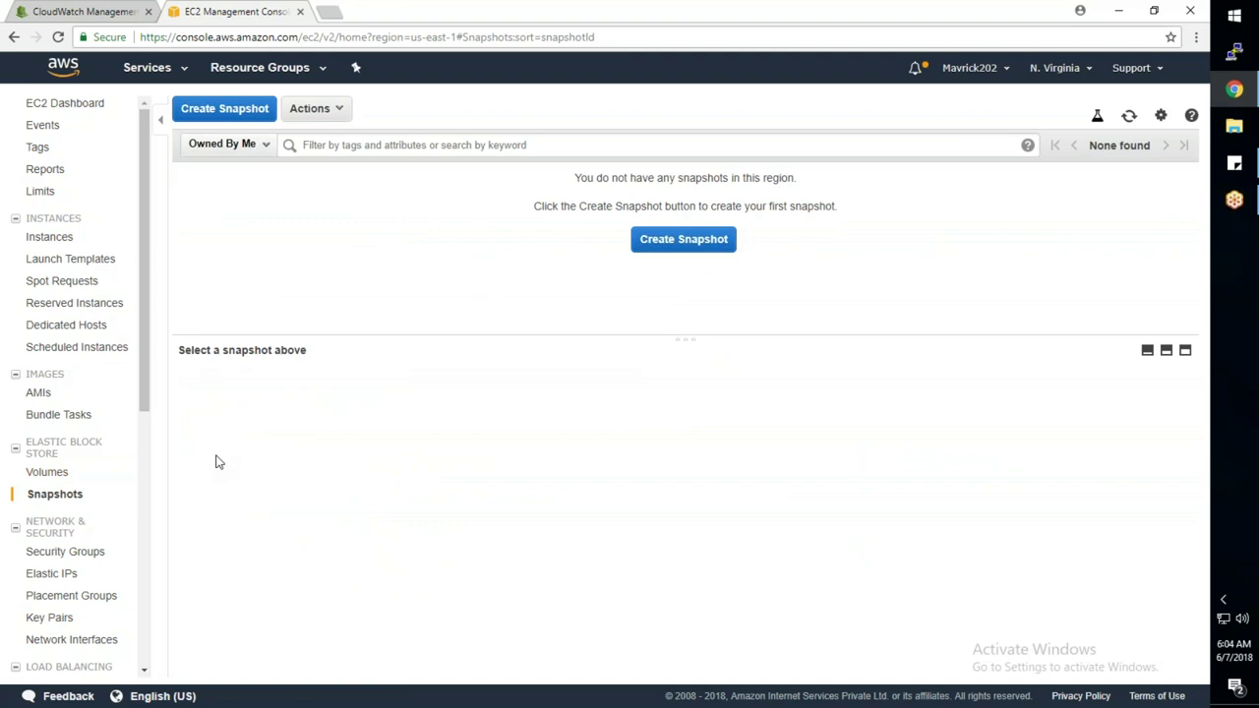
click(44, 477)
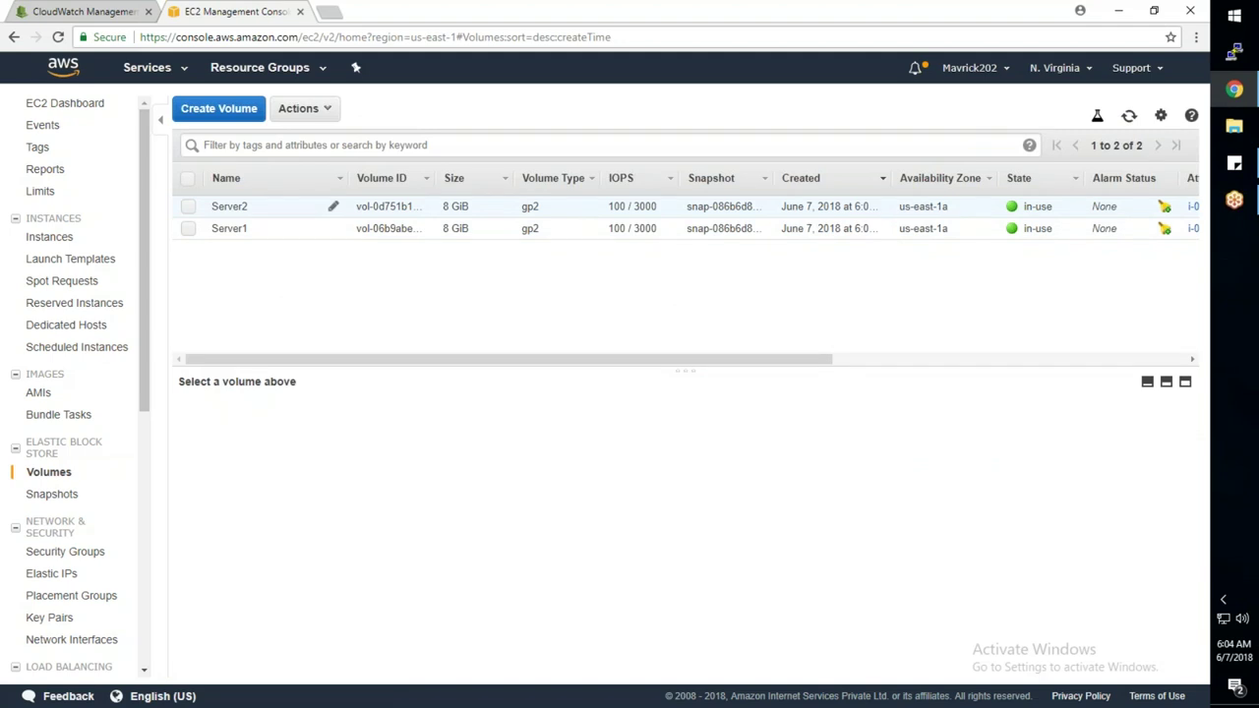
click(253, 211)
right_click(254, 214)
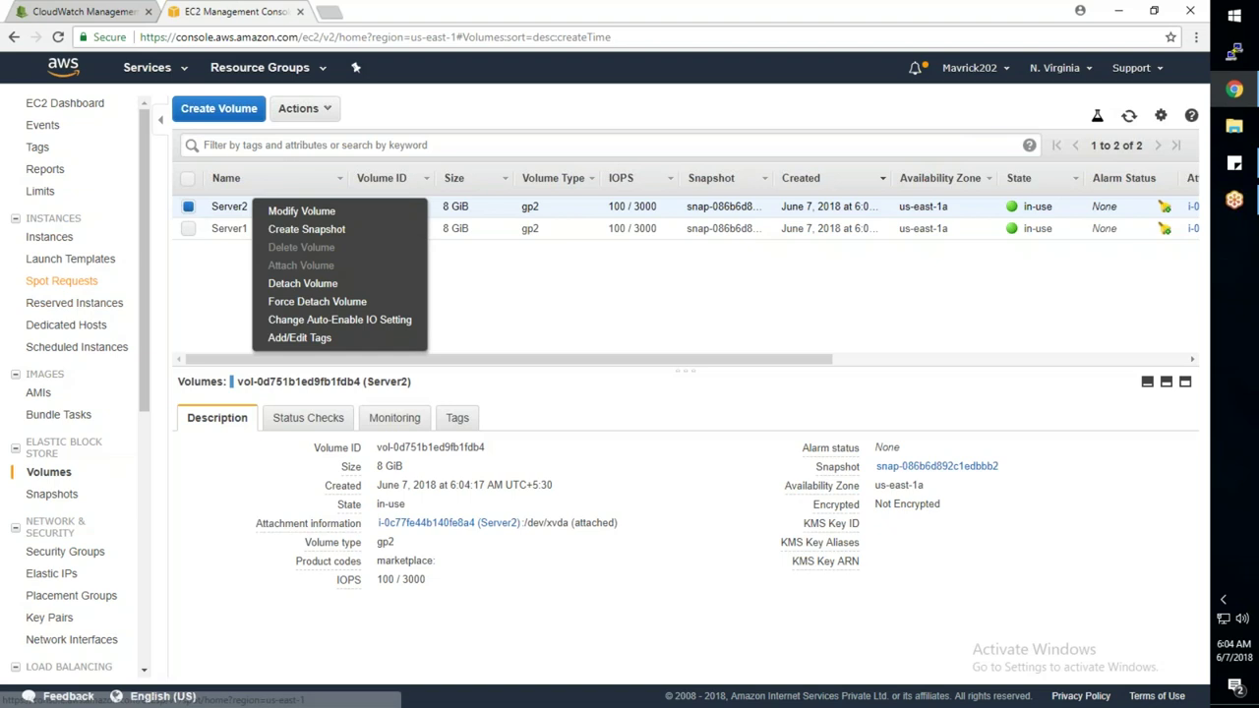
click(49, 237)
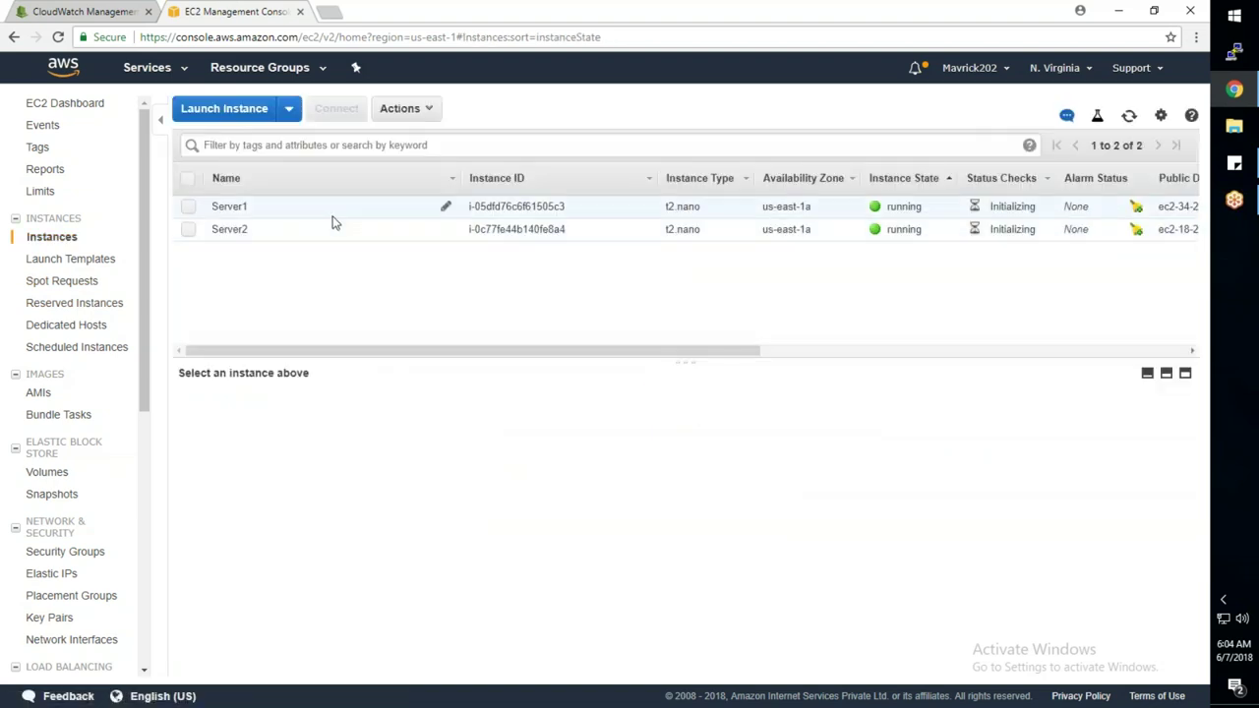
click(332, 222)
click(338, 209)
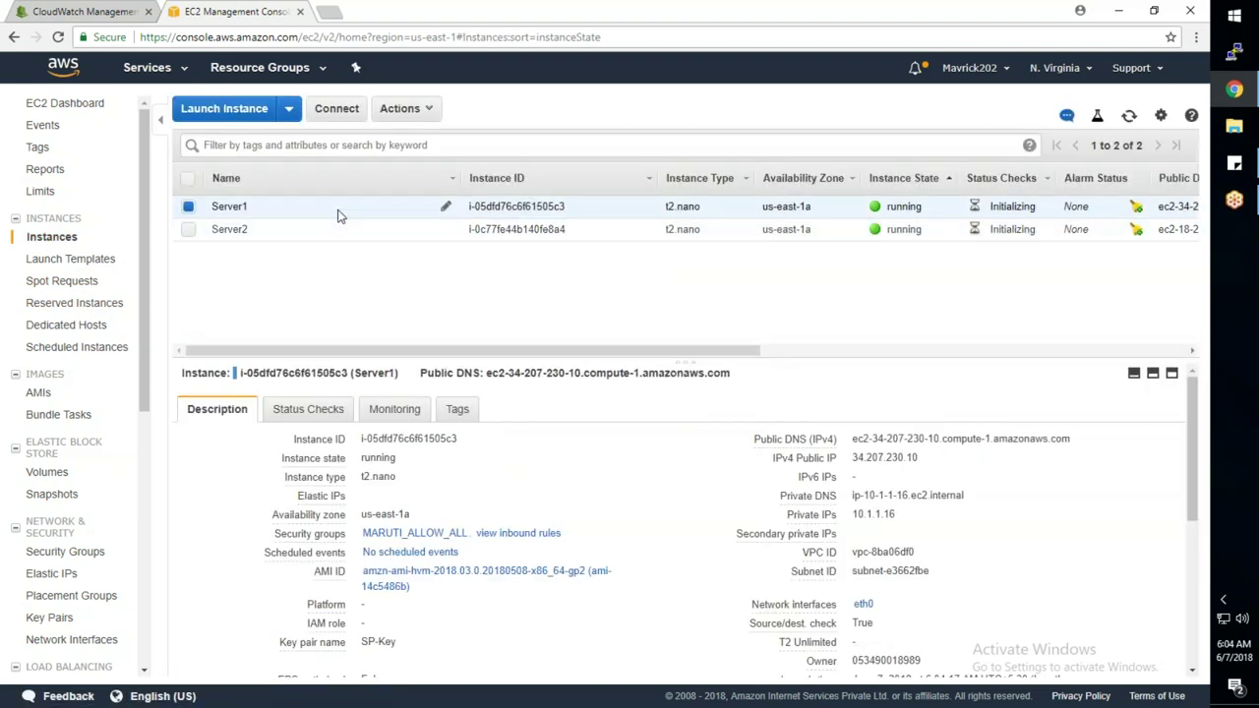
right_click(339, 207)
mouse_move(380, 274)
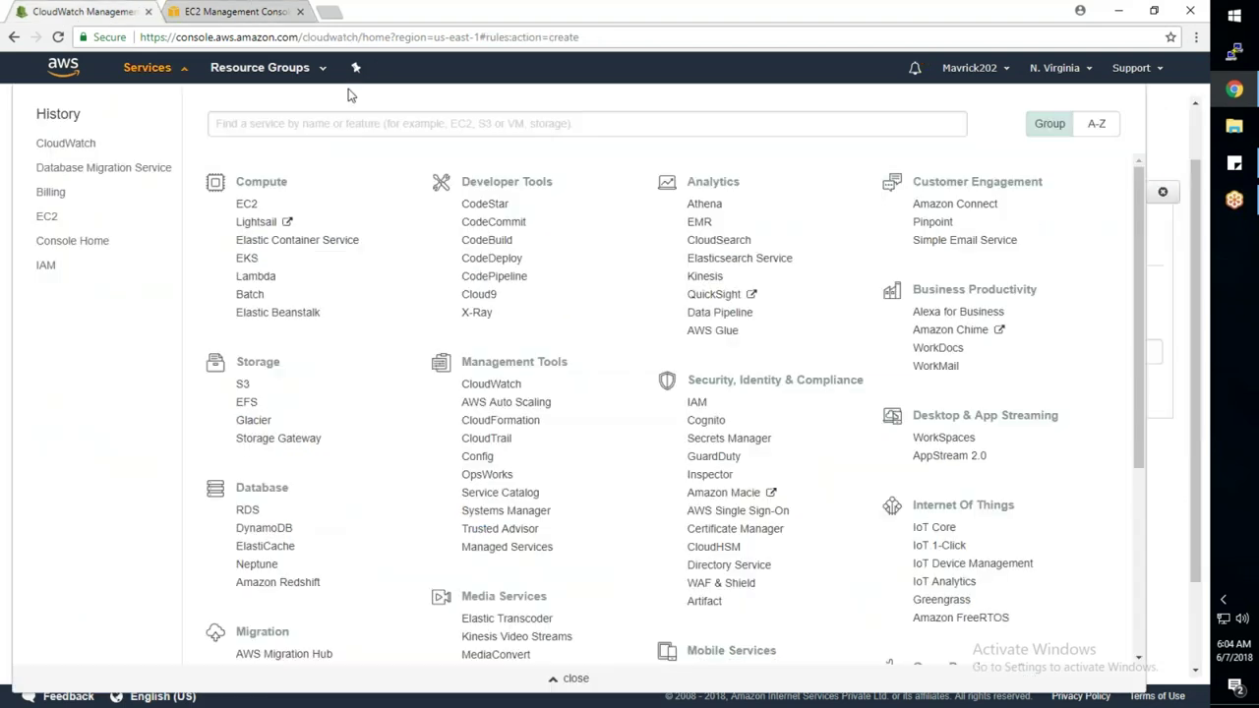
Copy the Server1 volume's ID, vol-06b9abe1326d57da9, into the Volume ID of the CloudWatch rule's EC2 CreateSnapshot API call target
click(78, 13)
click(570, 678)
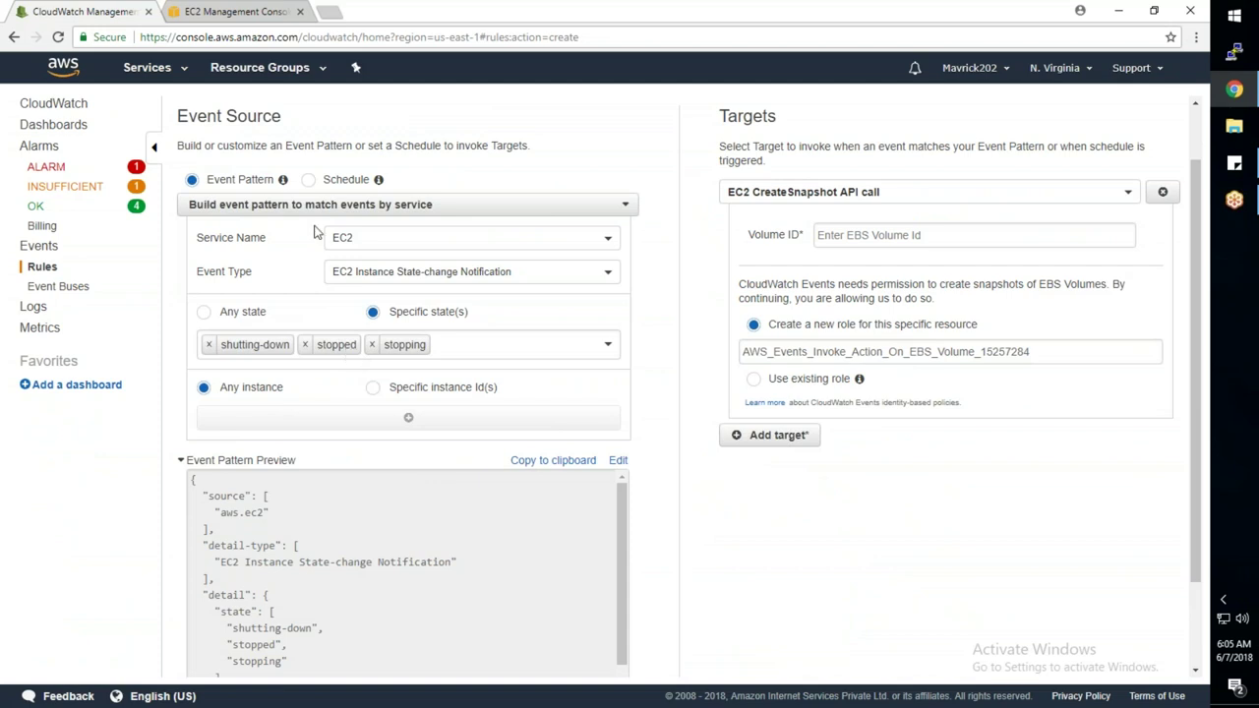
click(236, 12)
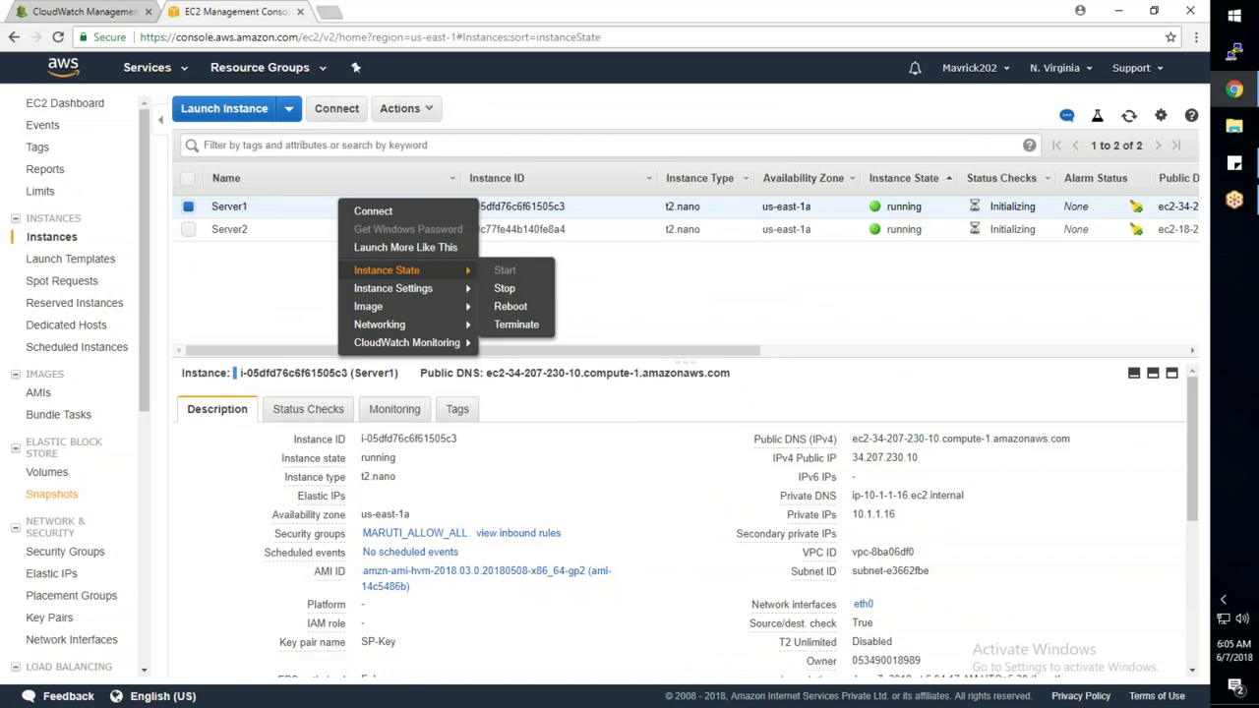
click(48, 472)
click(381, 227)
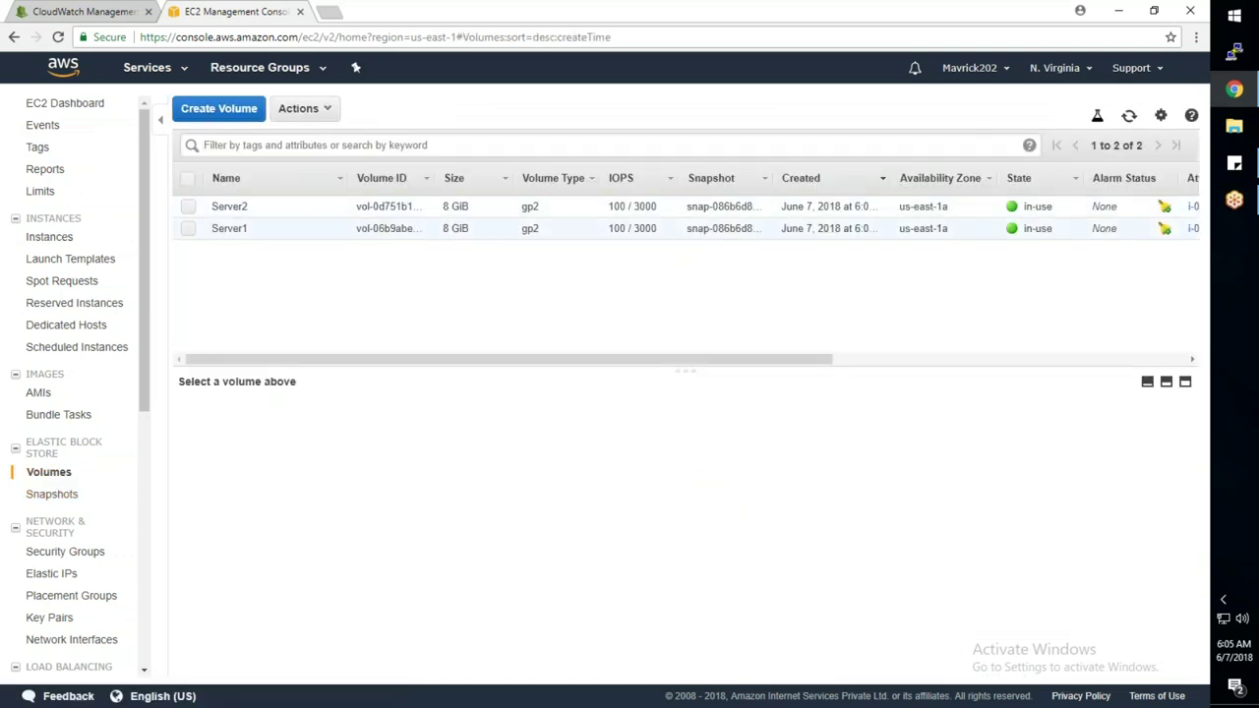
click(499, 449)
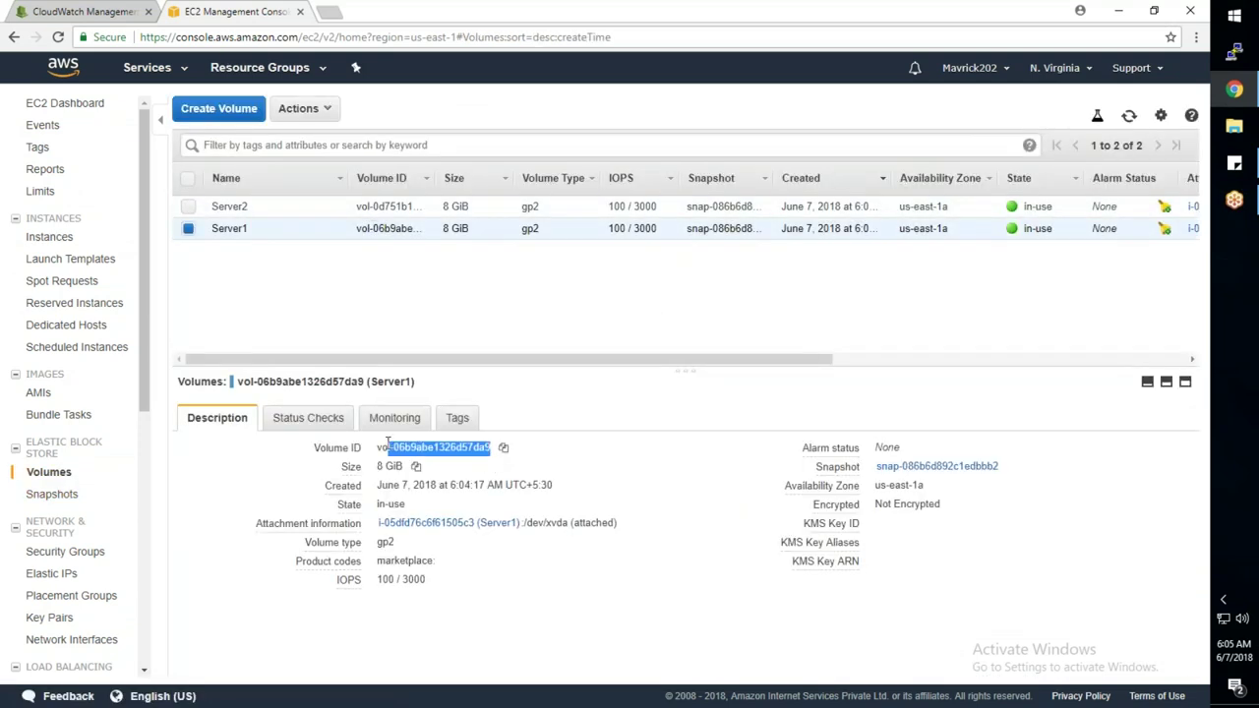
click(84, 11)
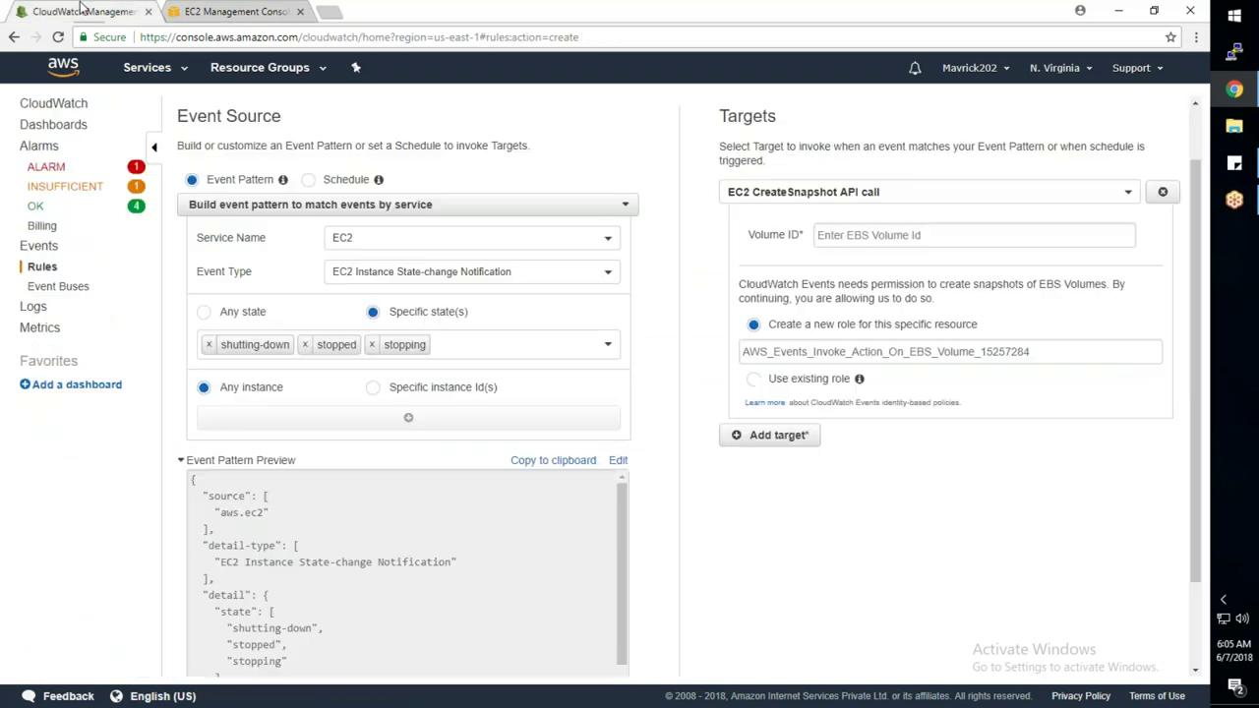
click(884, 230)
key(ctrl+v)
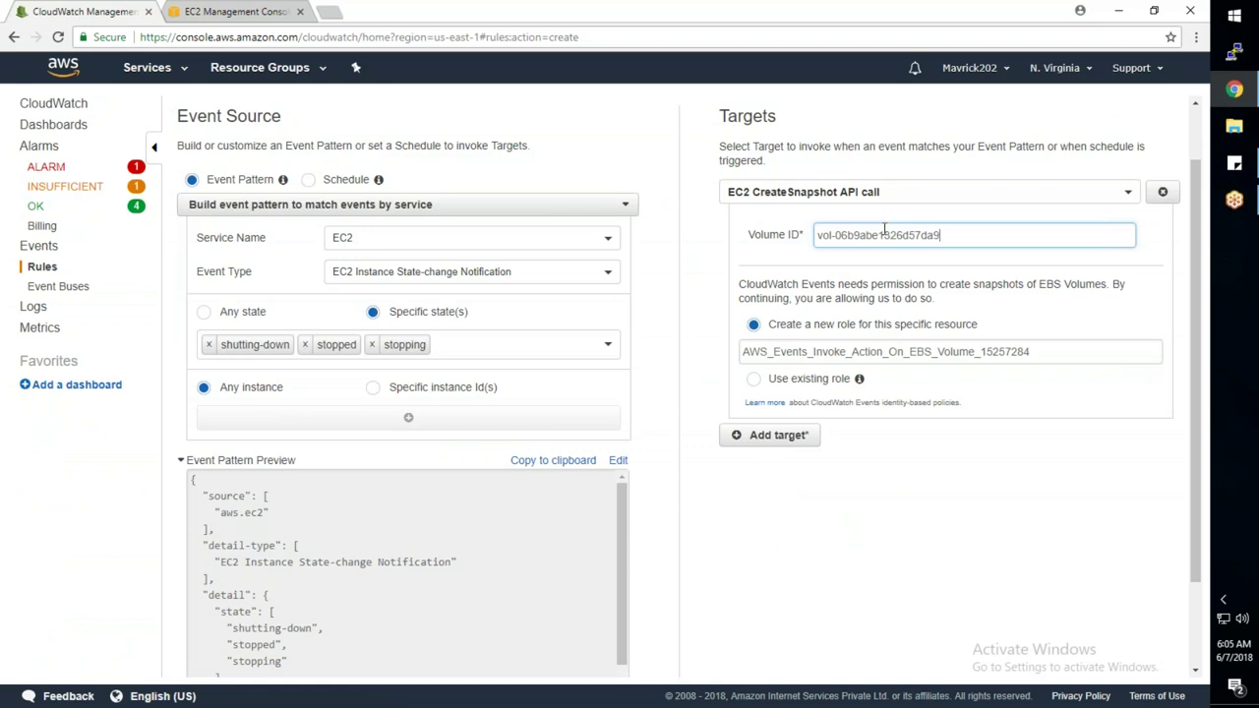
click(917, 536)
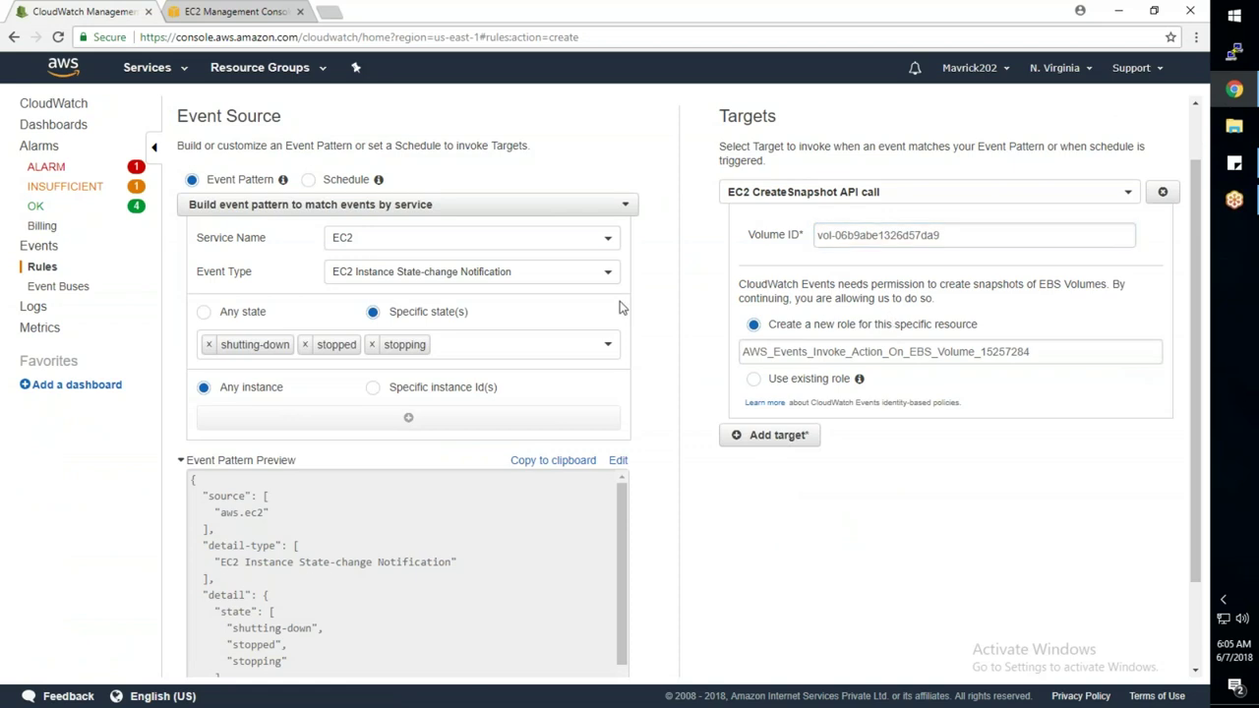
Proceed to the rule details, name the rule Event-Rule-1, and create it in the enabled state
scroll(816, 437, down, 2)
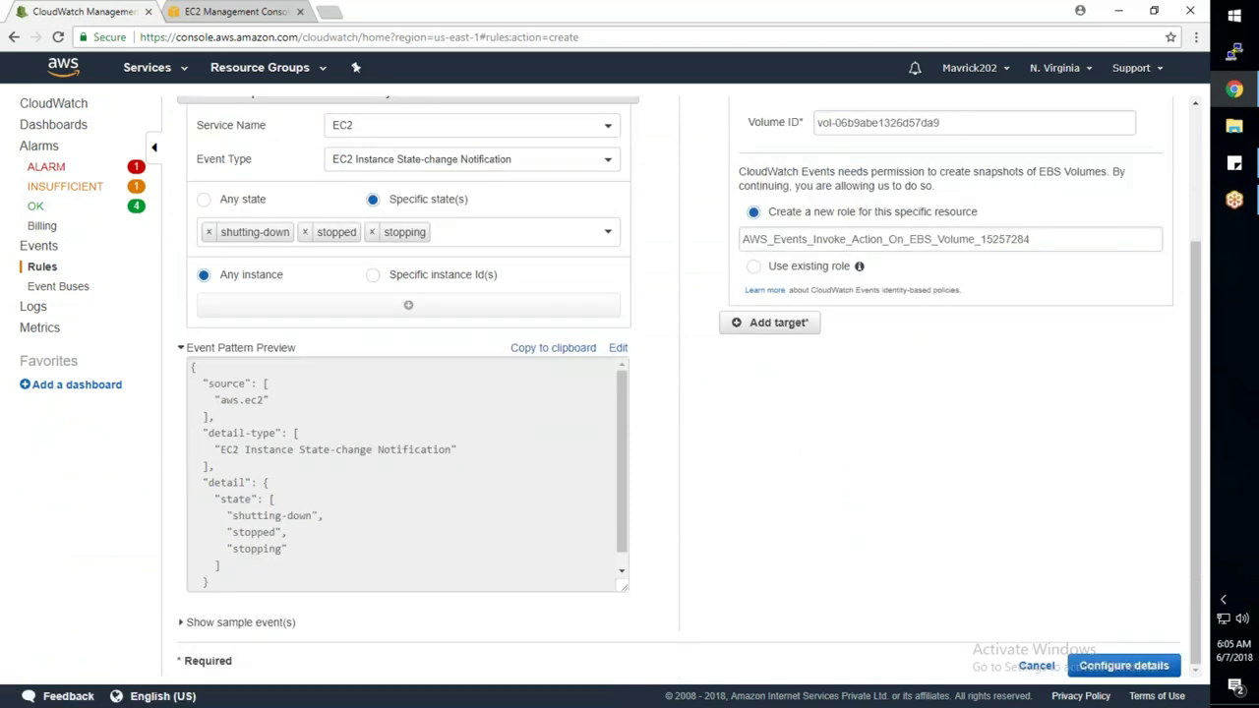
click(1126, 669)
click(413, 177)
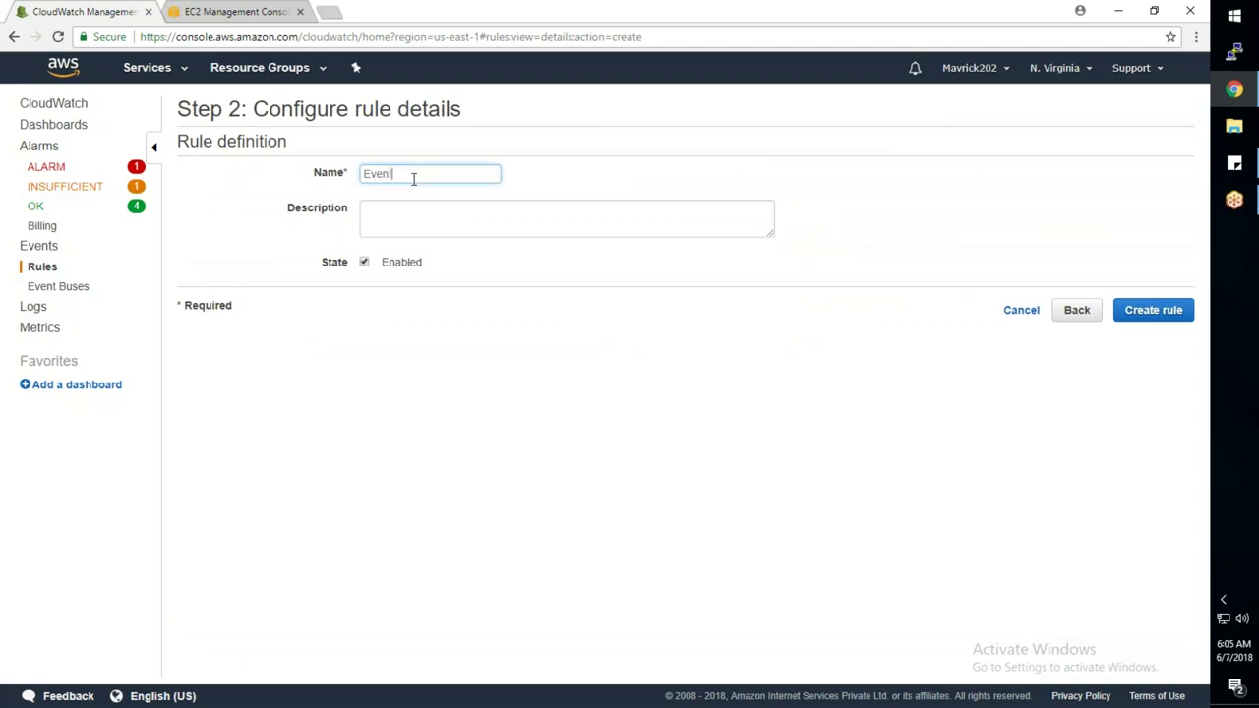
text(Event-Rule-1)
click(1118, 310)
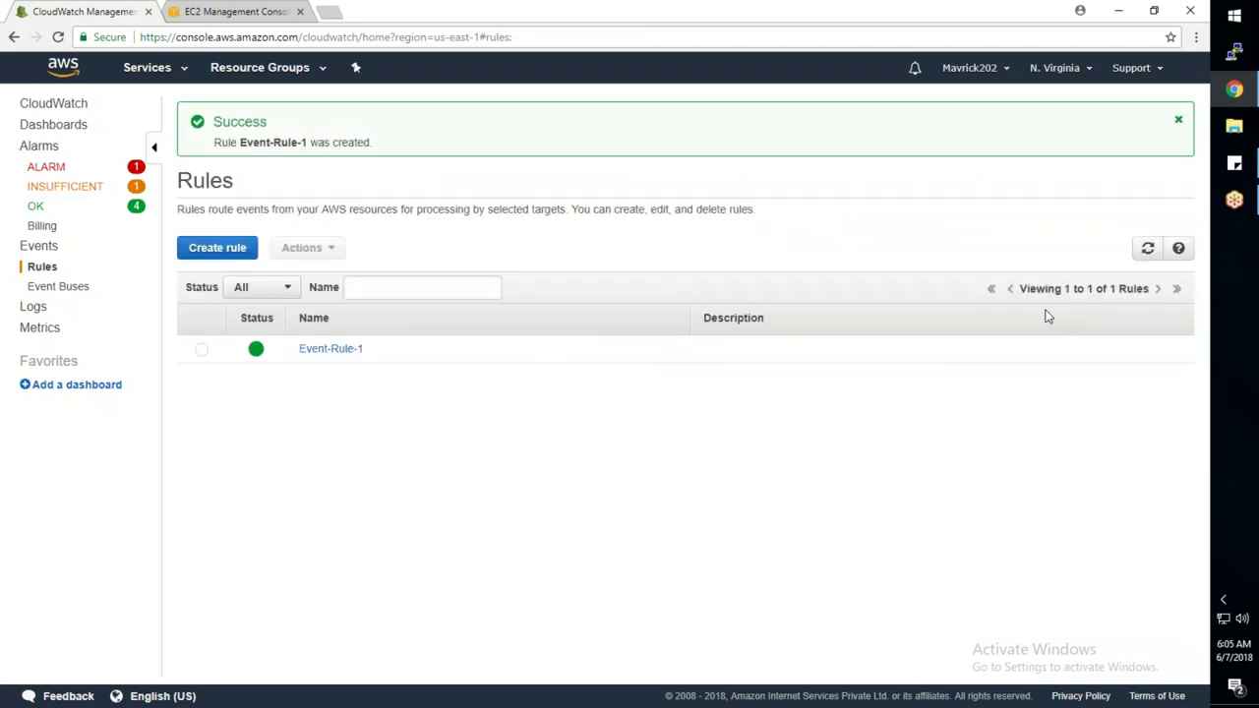
Stop the Server1 EC2 instance after checking the trigger states in Event-Rule-1's event pattern
click(258, 14)
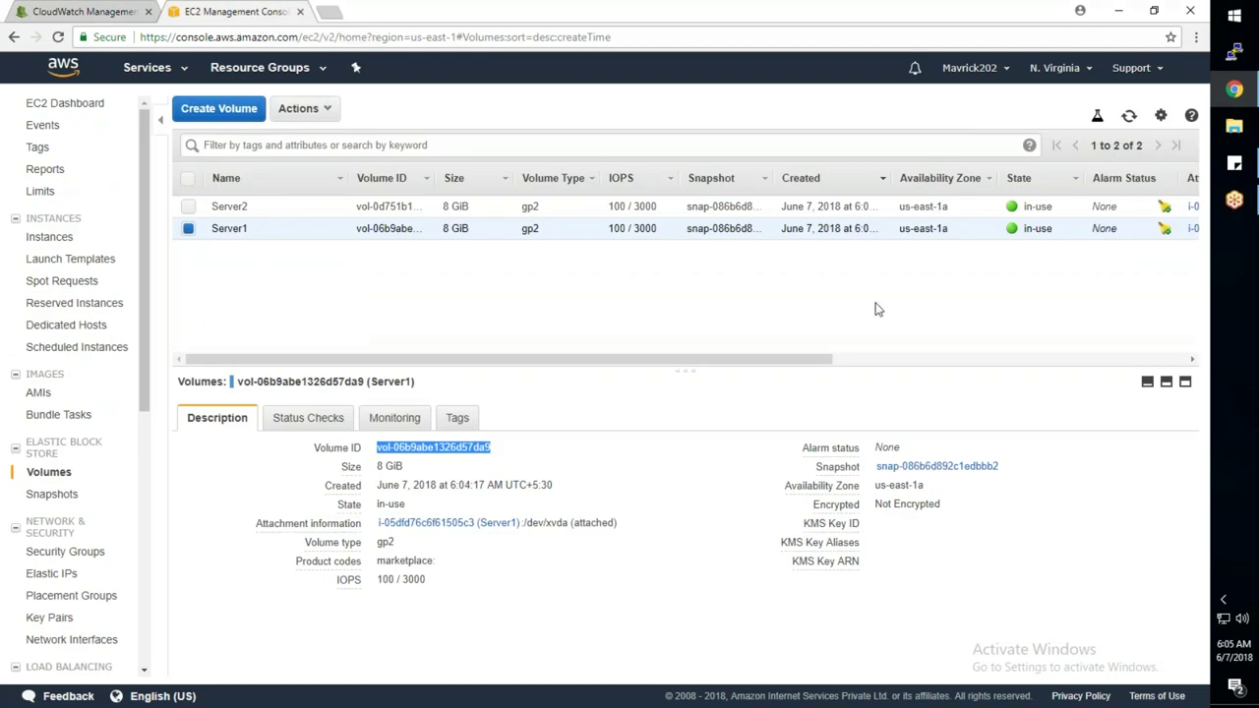
click(52, 237)
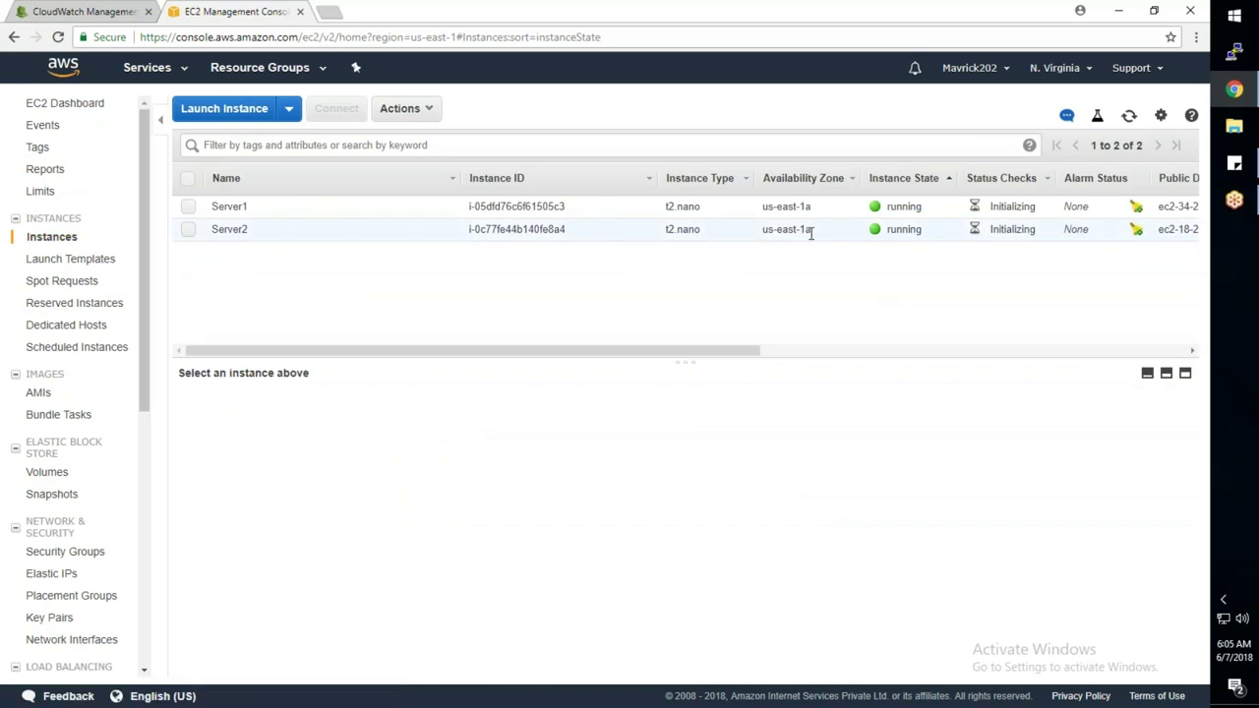
click(646, 210)
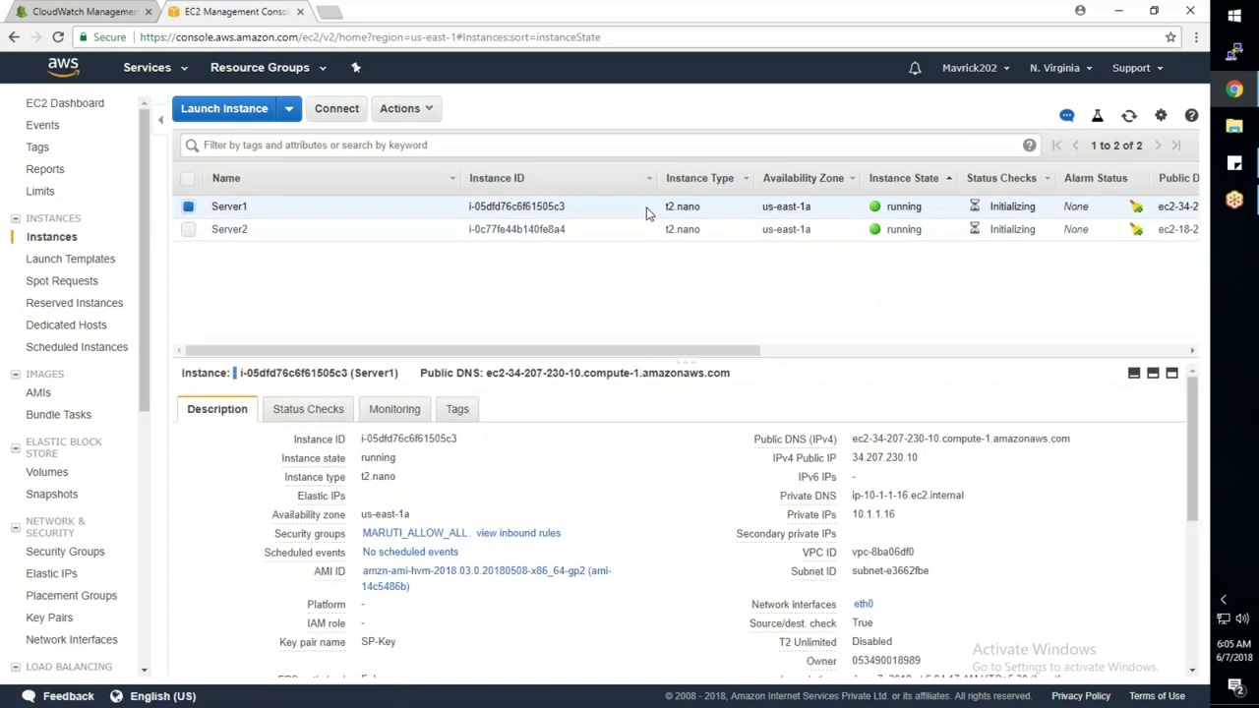
right_click(647, 207)
mouse_move(692, 277)
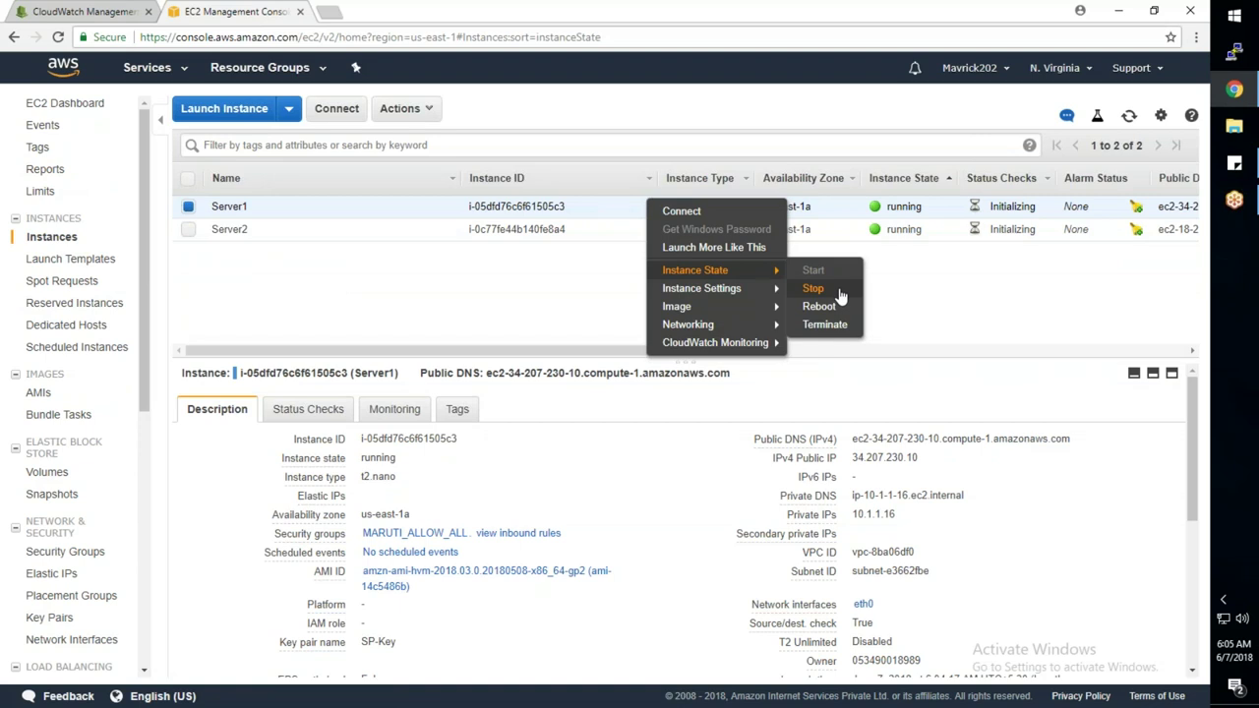
click(84, 11)
click(330, 348)
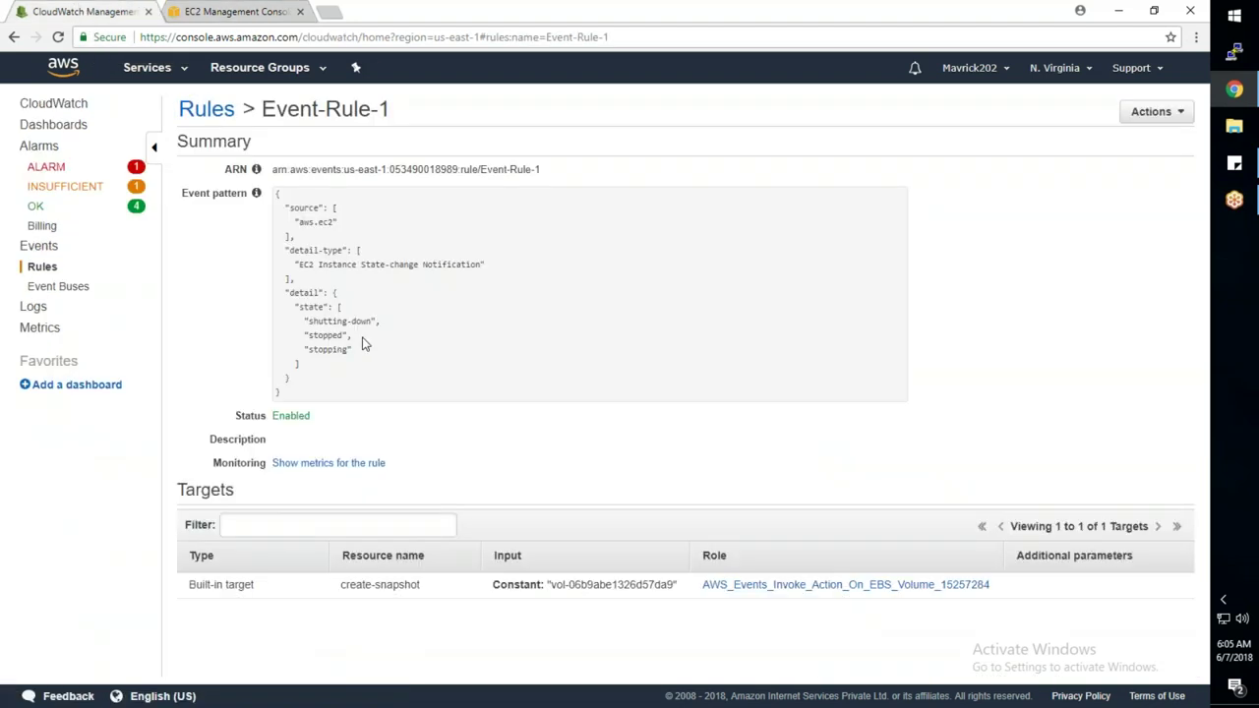
drag(320, 347, 342, 336)
click(224, 14)
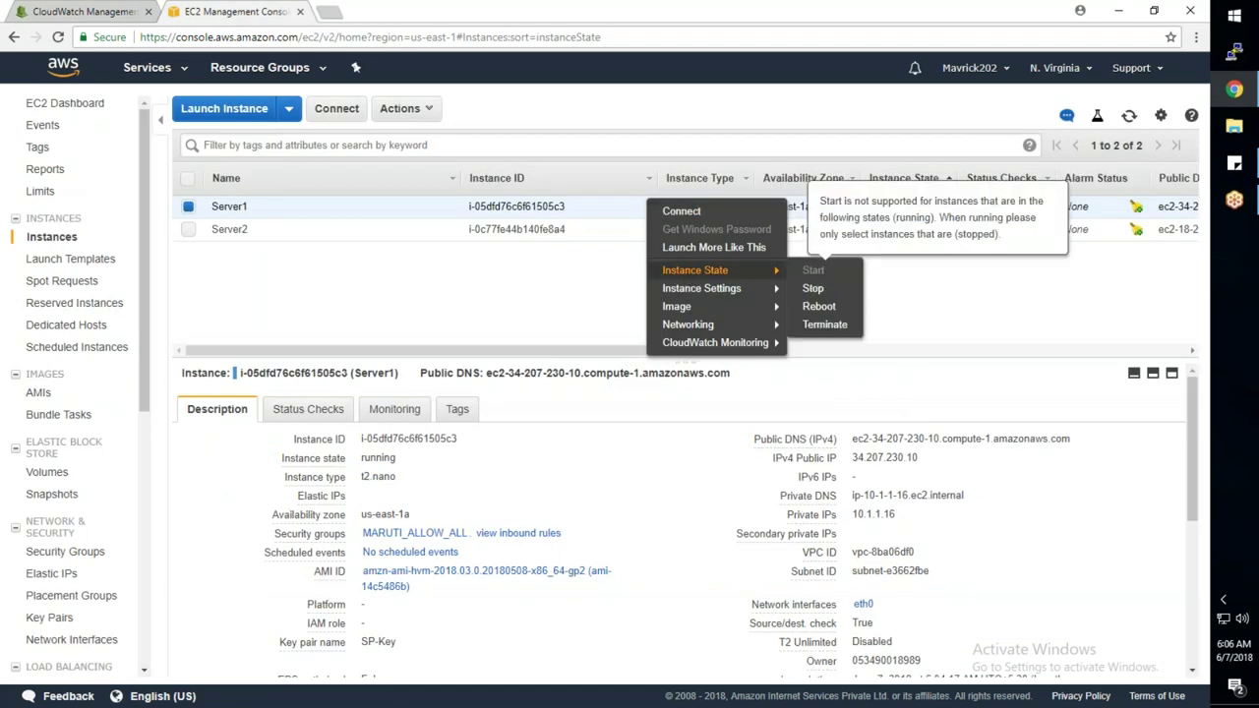
click(812, 288)
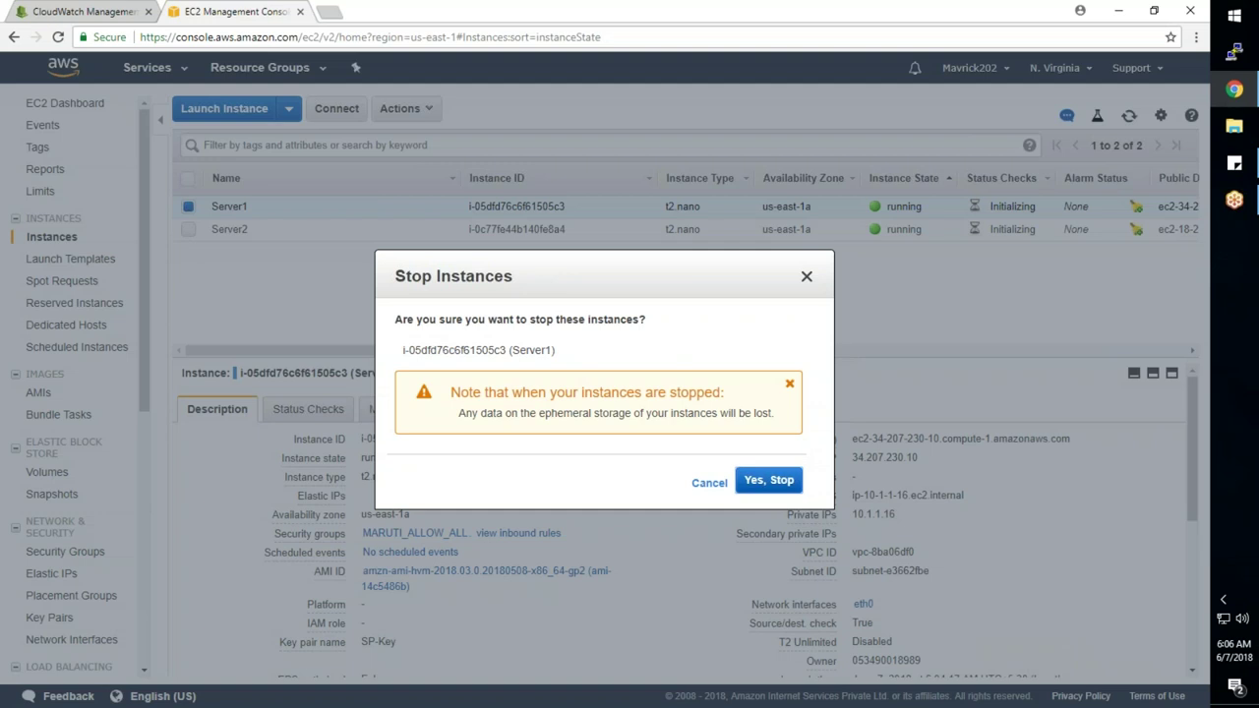
click(769, 480)
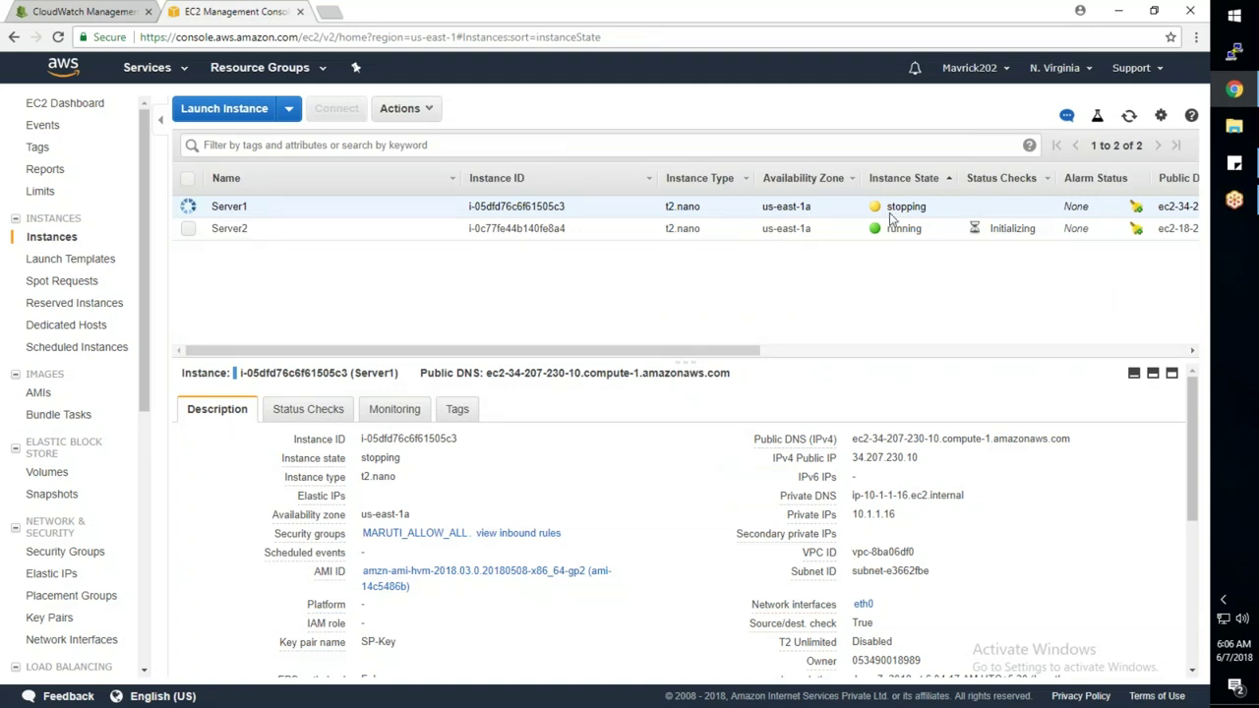
Refresh the EC2 snapshots list to check whether Event-Rule-1 has created a snapshot of the Server1 volume
click(128, 12)
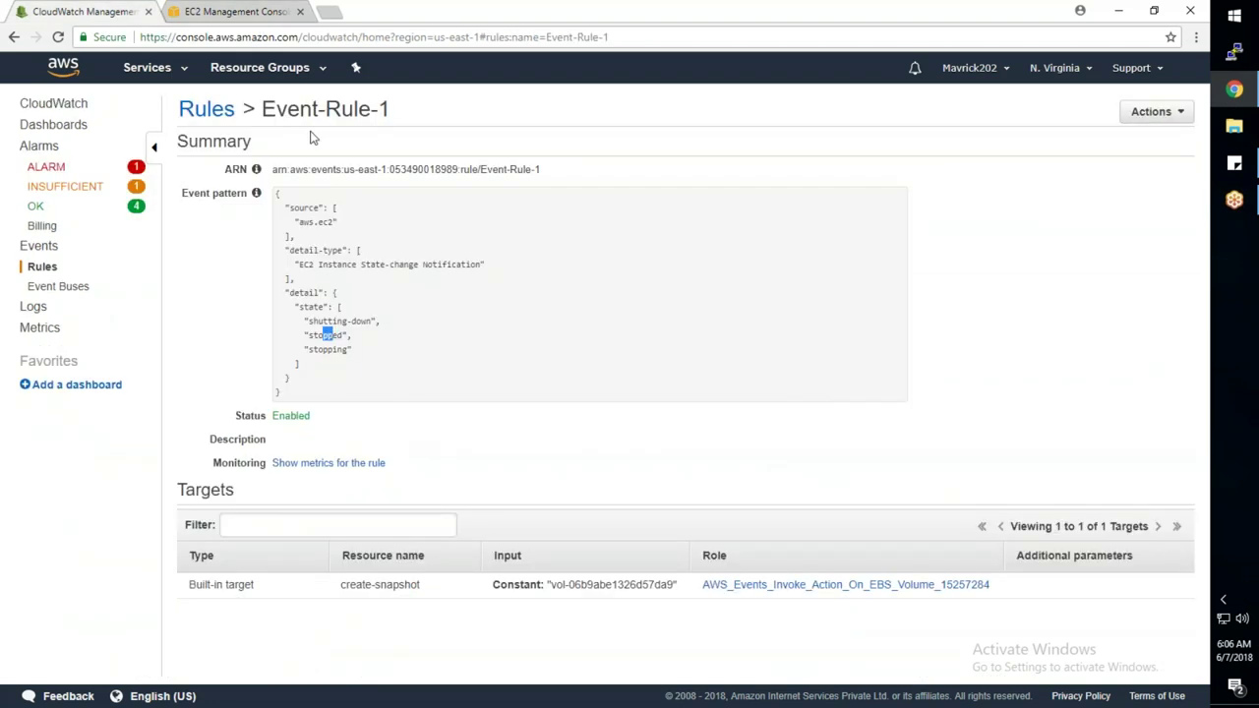
click(272, 20)
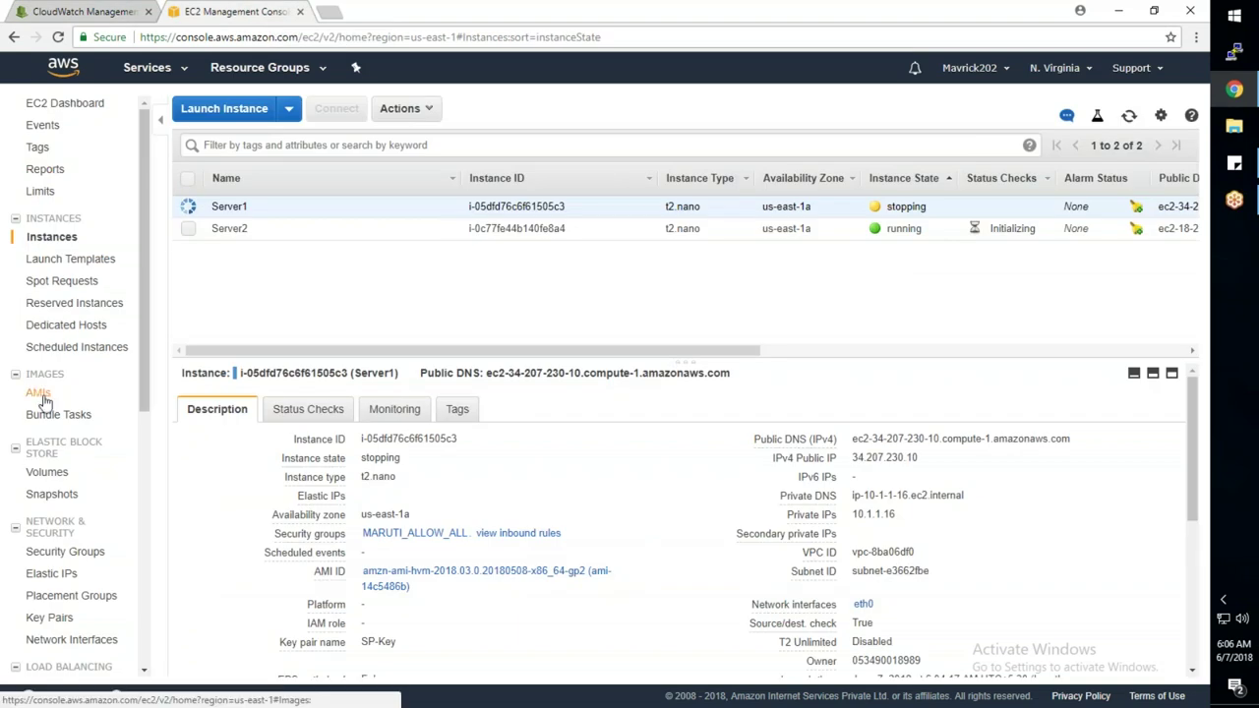
click(51, 494)
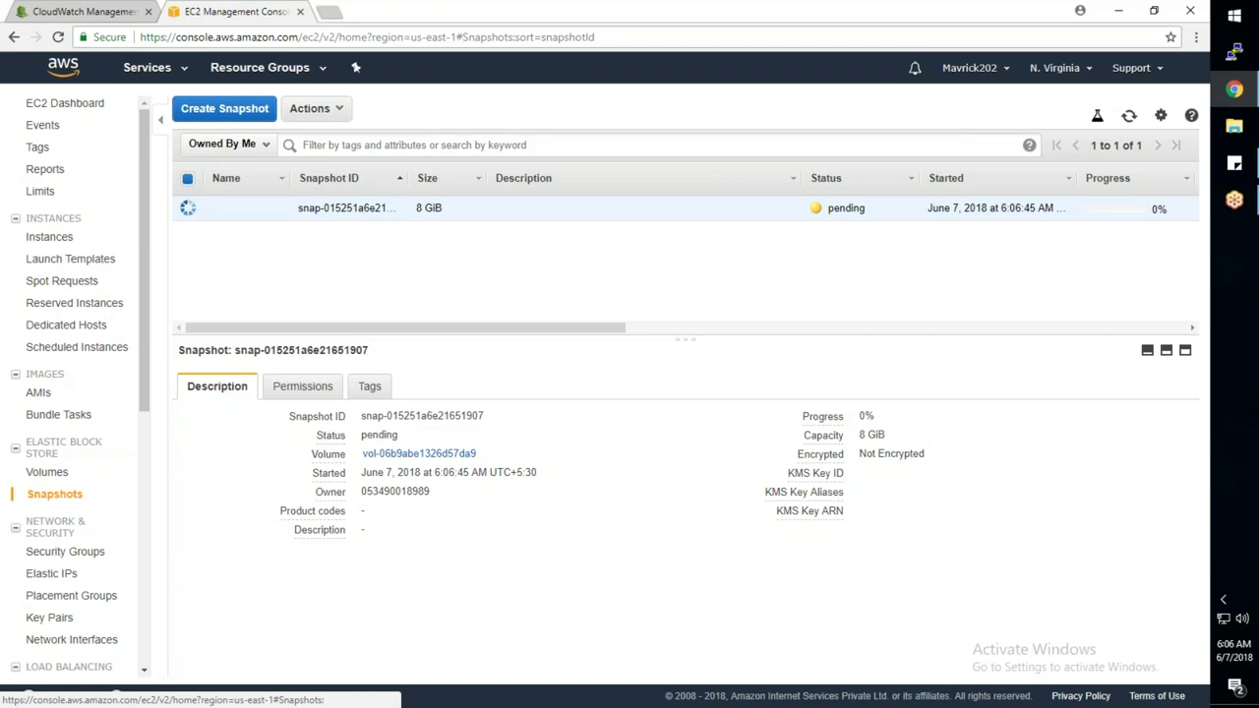
click(1128, 116)
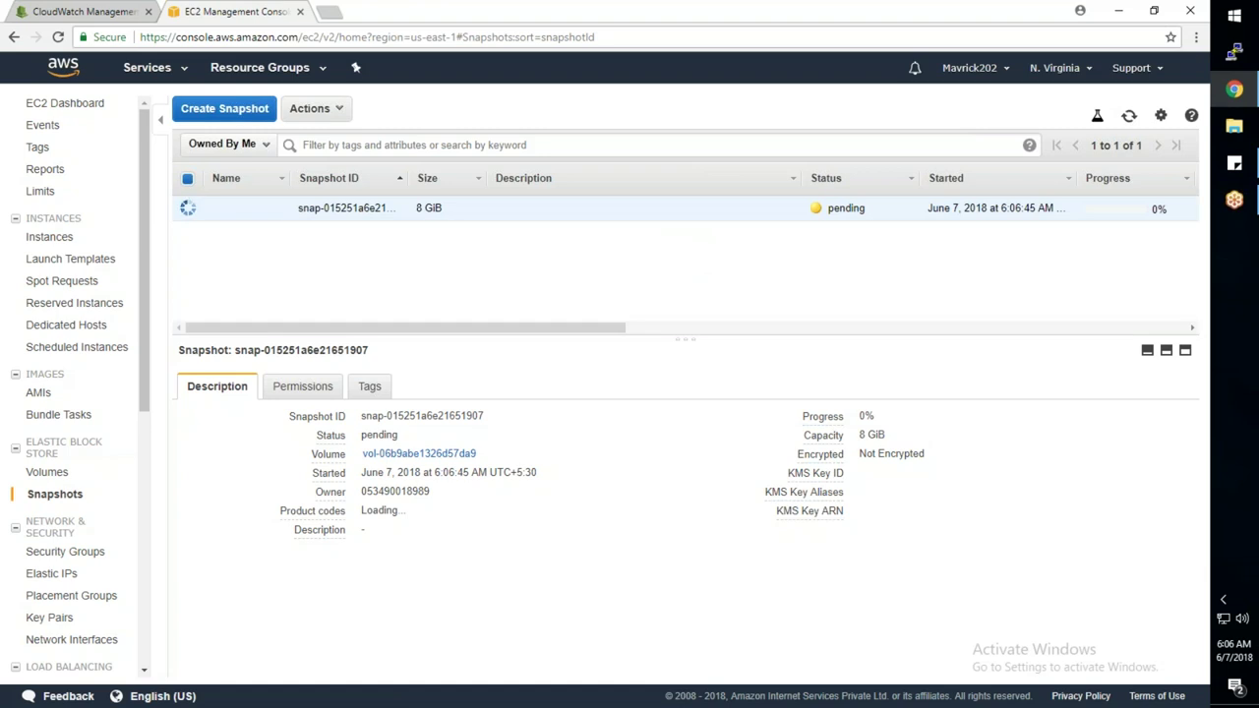
Check Server1's current instance state and compare it with the stopped and stopping states in Event-Rule-1's event pattern
click(51, 237)
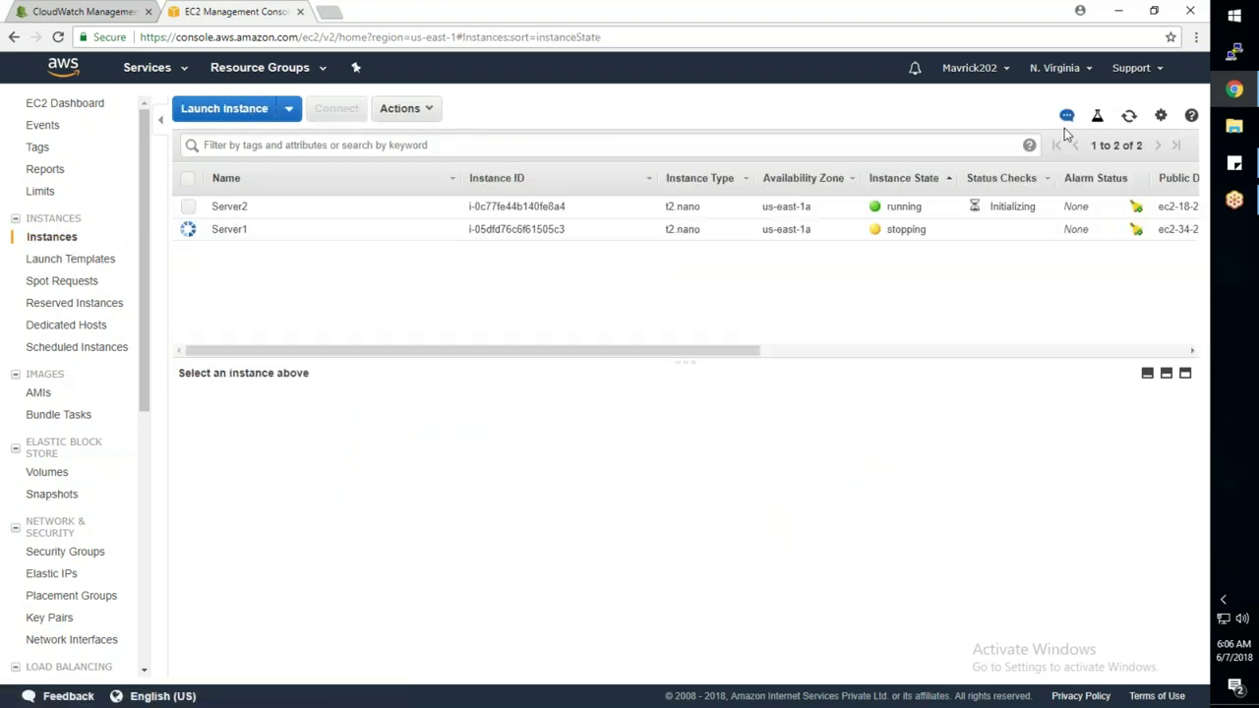
click(1129, 116)
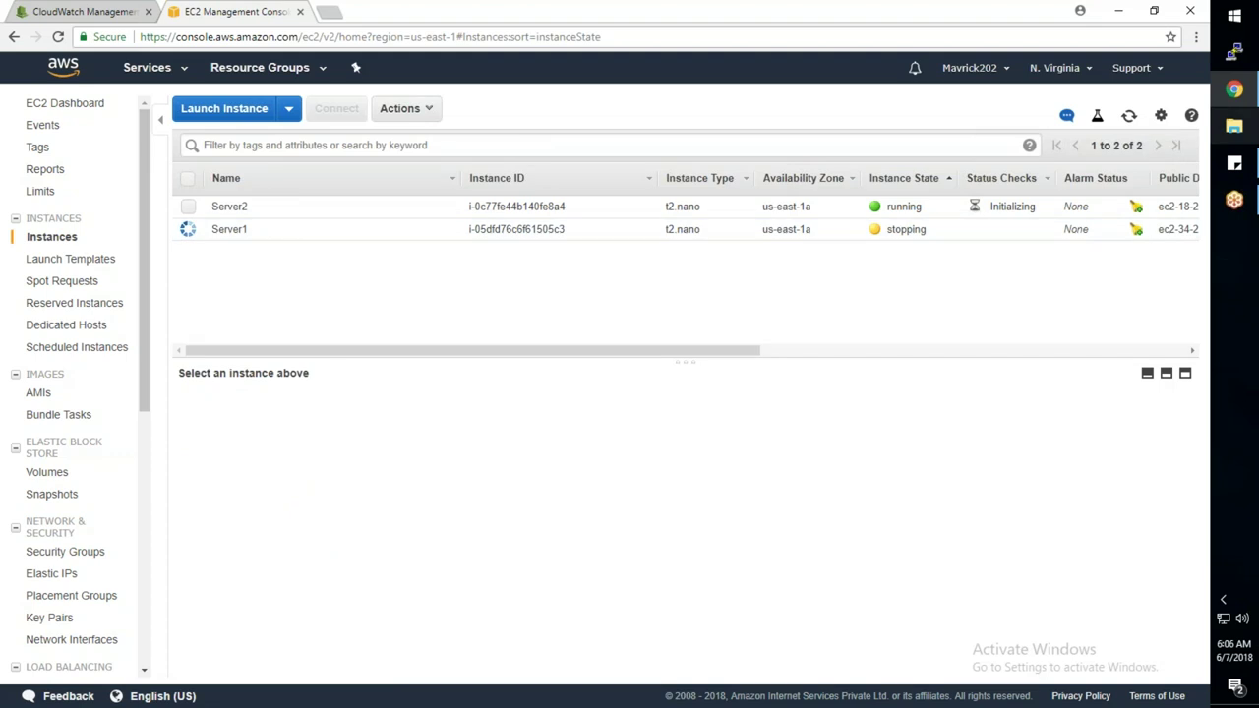
click(79, 11)
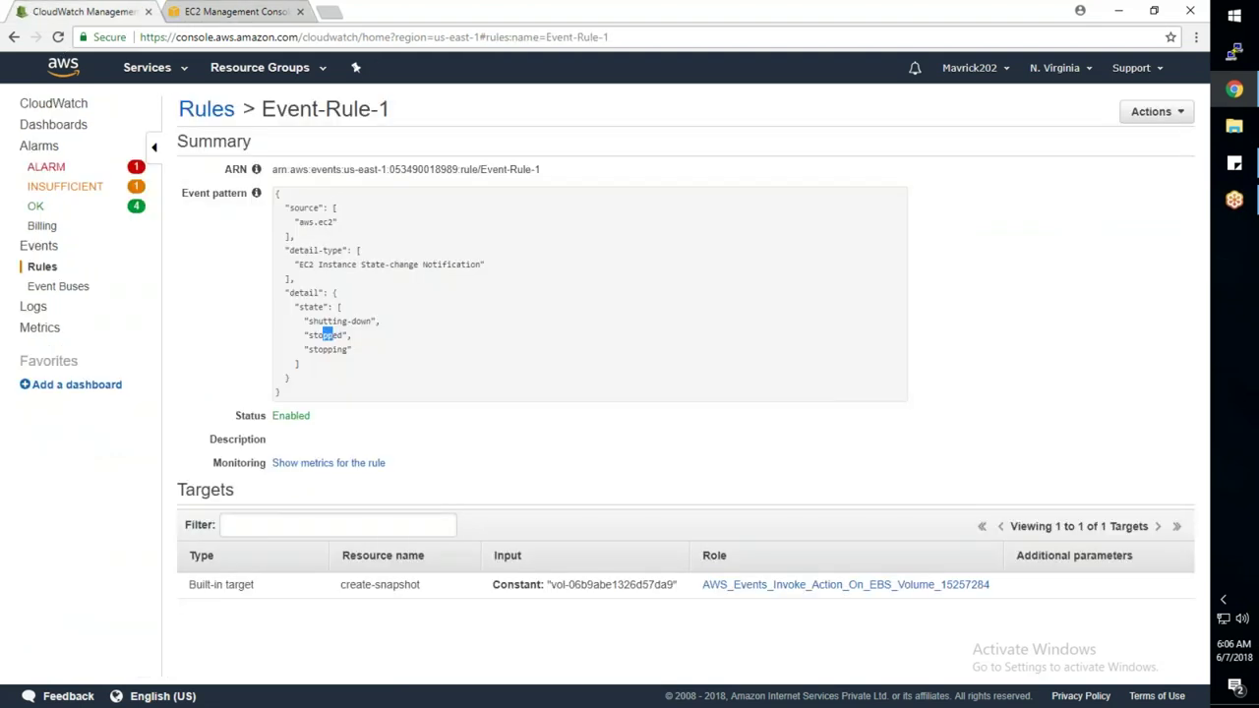
double_click(325, 335)
double_click(332, 350)
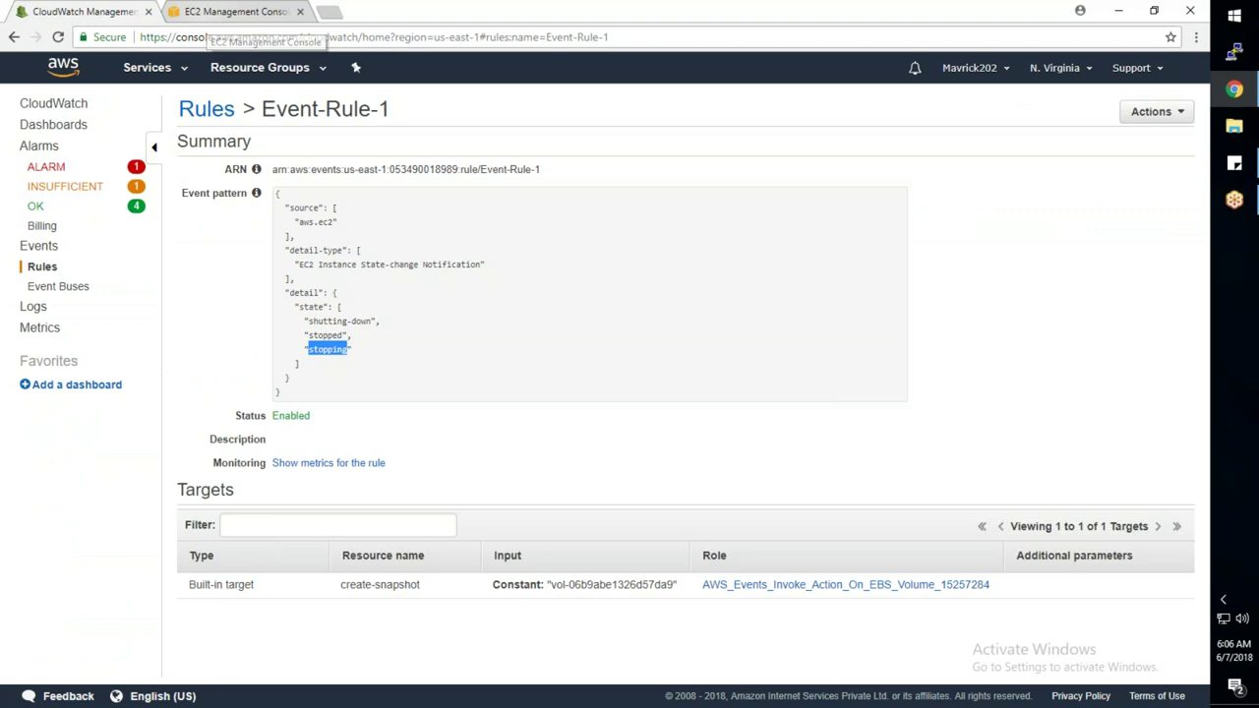
click(224, 12)
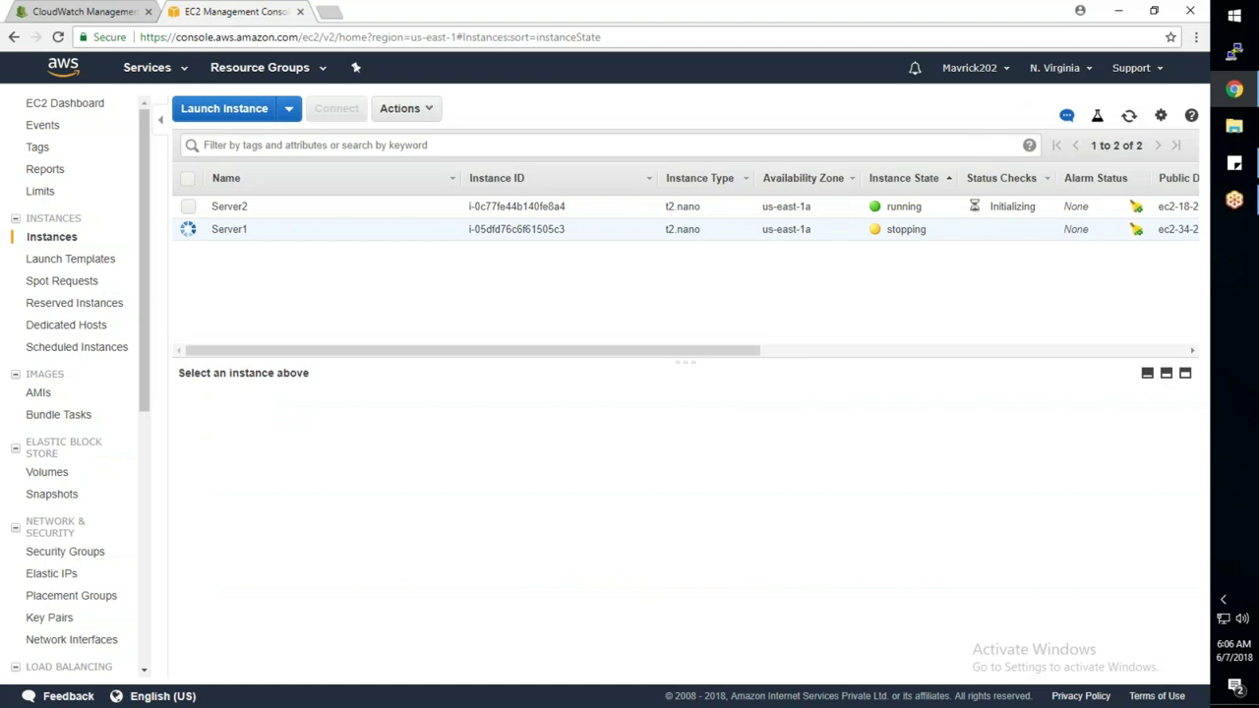
click(1129, 116)
Inspect the details of the snapshots created from the Server1 volume, including their source volume and start times
click(65, 494)
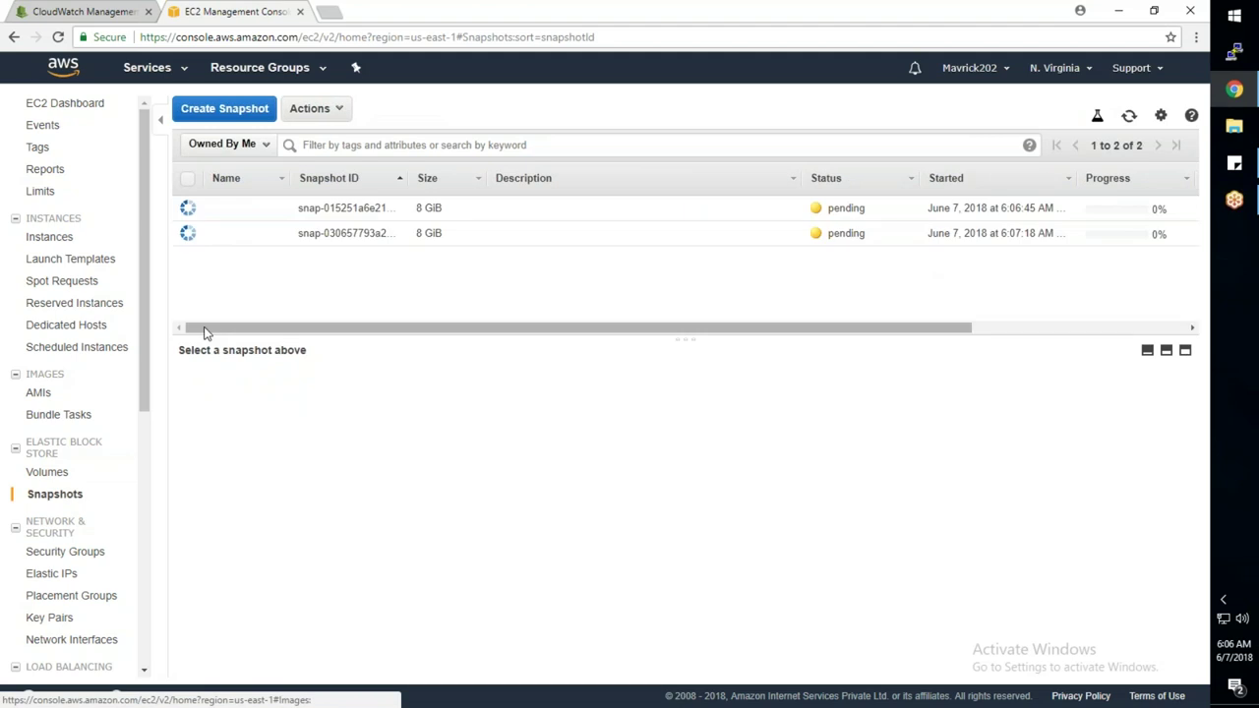
click(466, 217)
click(463, 238)
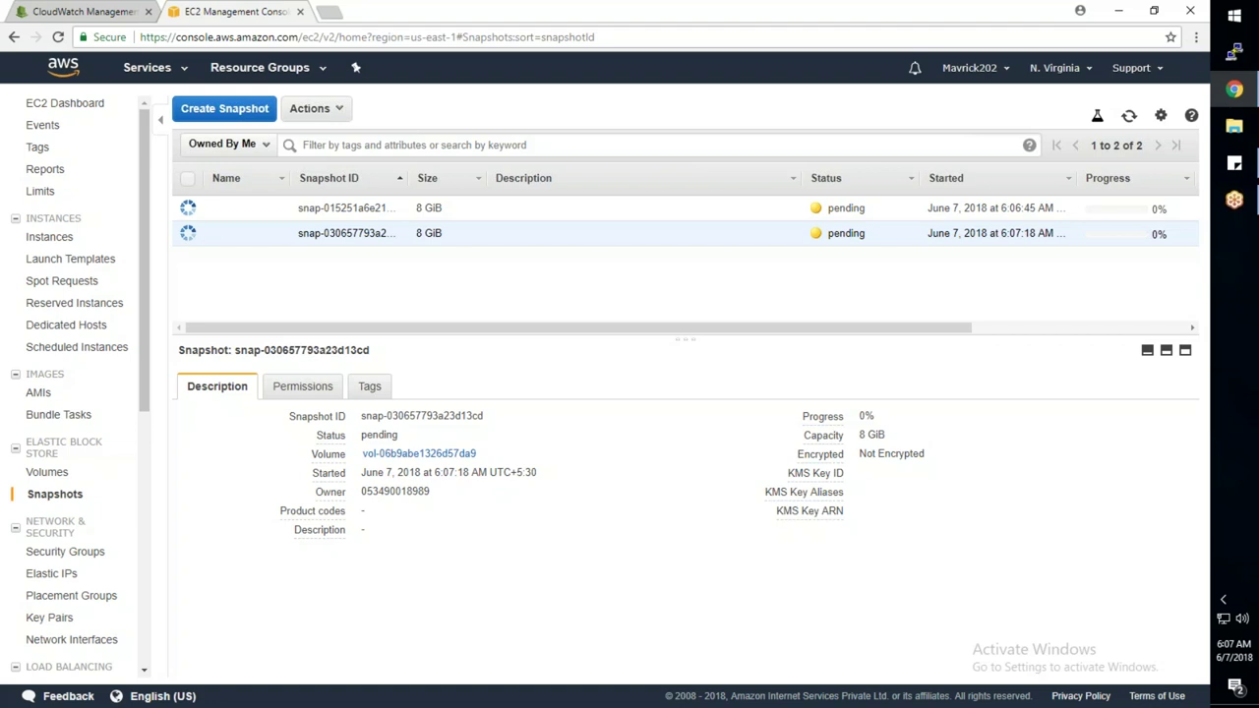
Start another CloudWatch rule with an event pattern matching All Events from the DynamoDB service
click(111, 18)
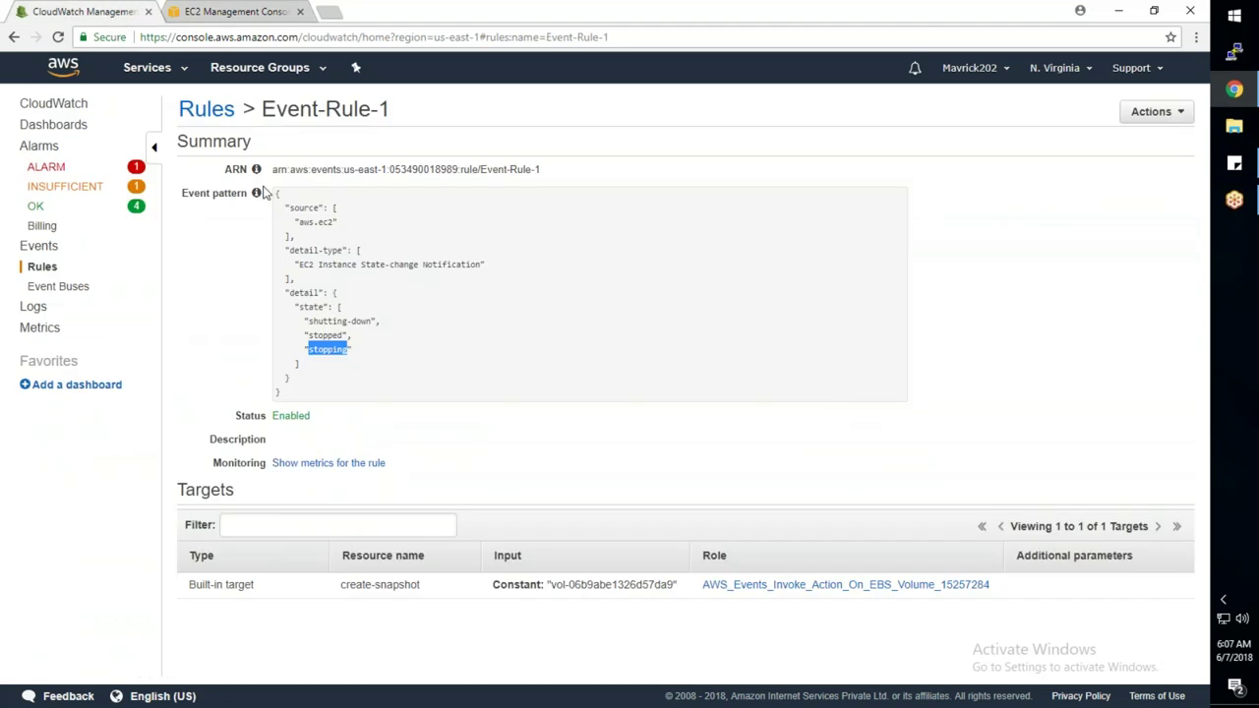
click(44, 267)
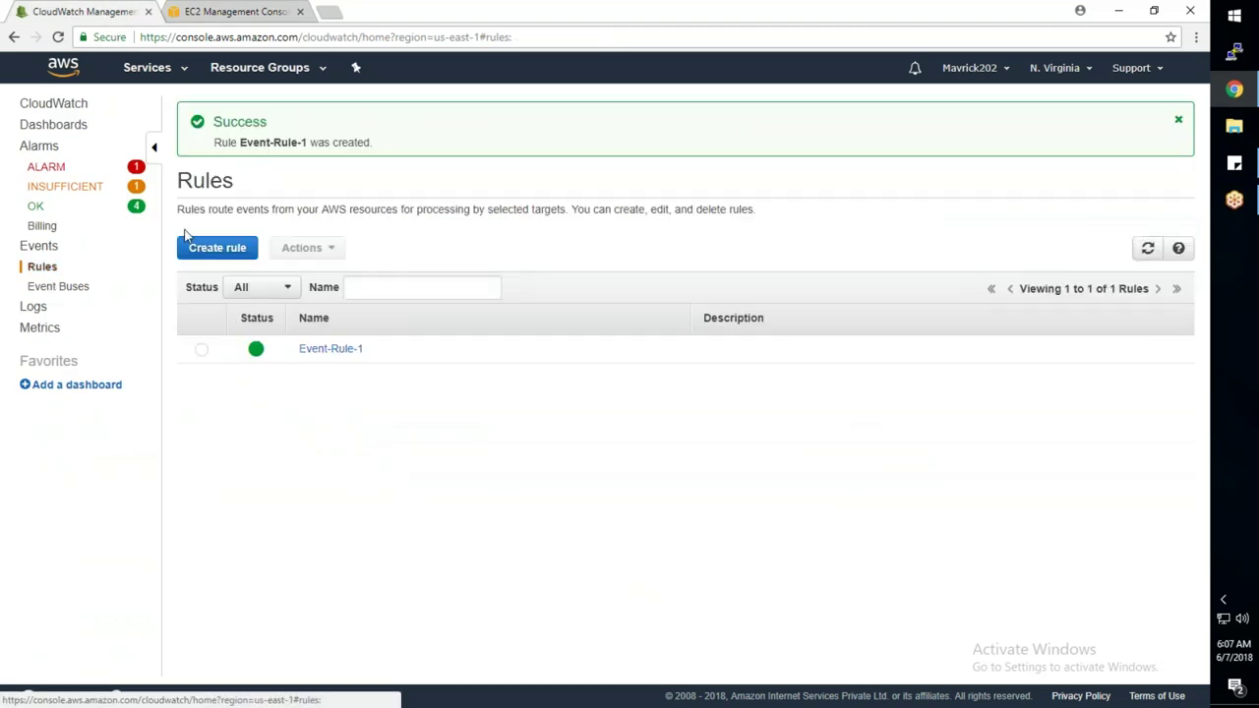
click(213, 254)
mouse_move(281, 258)
click(372, 308)
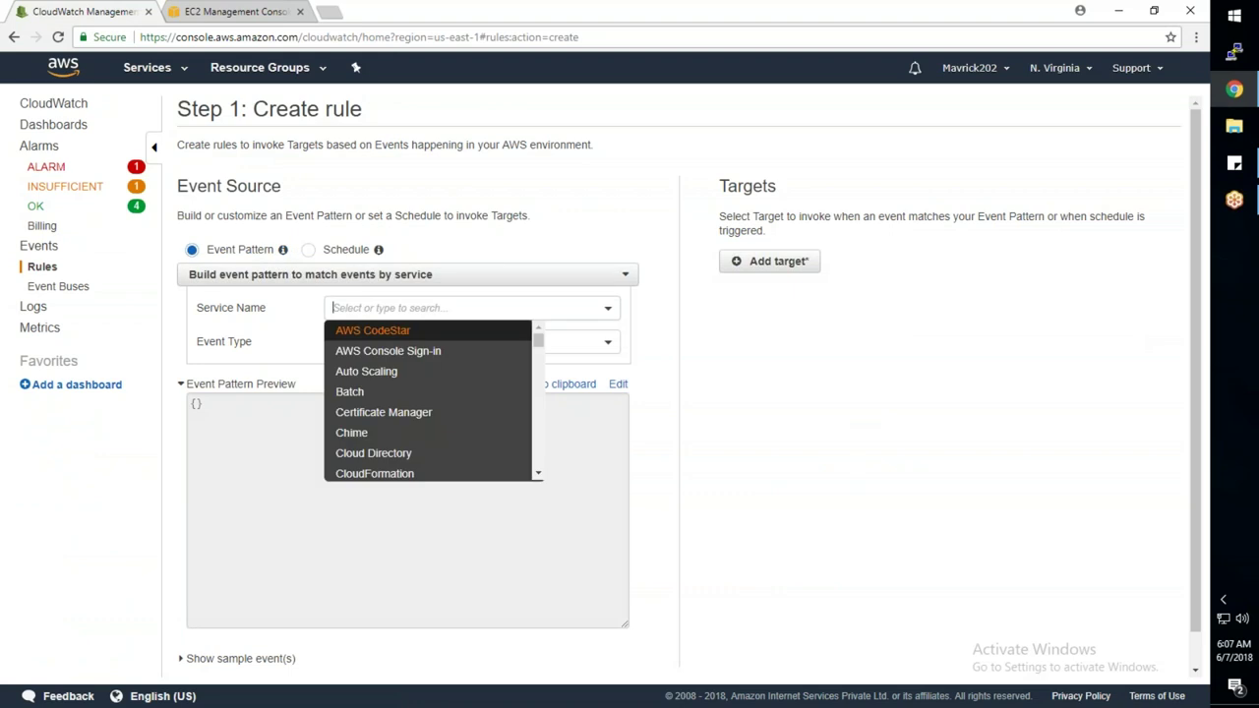
scroll(389, 394, down, 2)
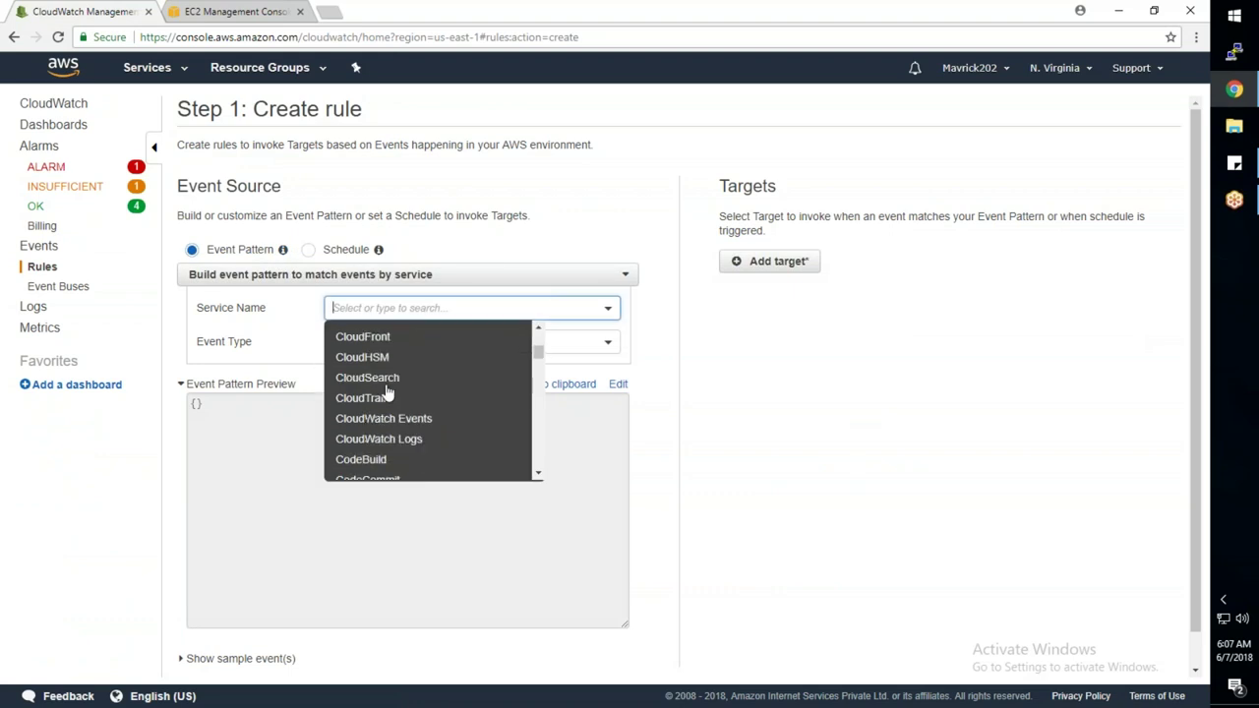
scroll(410, 413, down, 4)
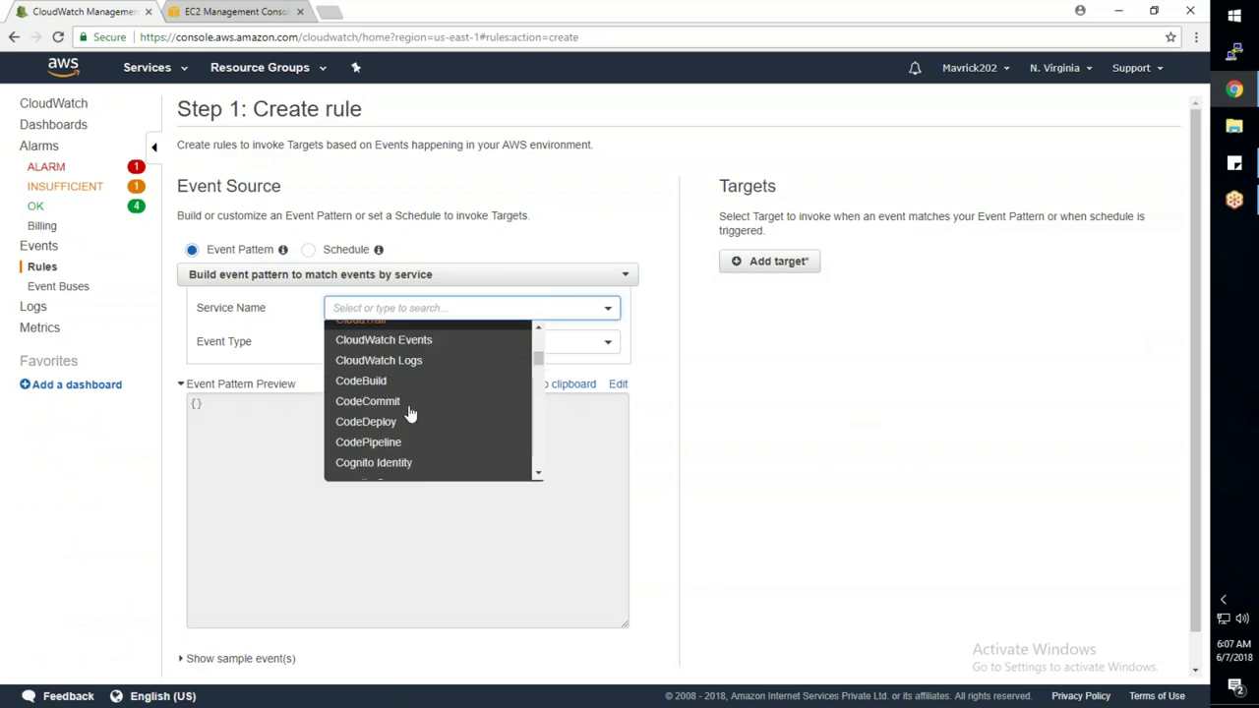
scroll(410, 413, down, 2)
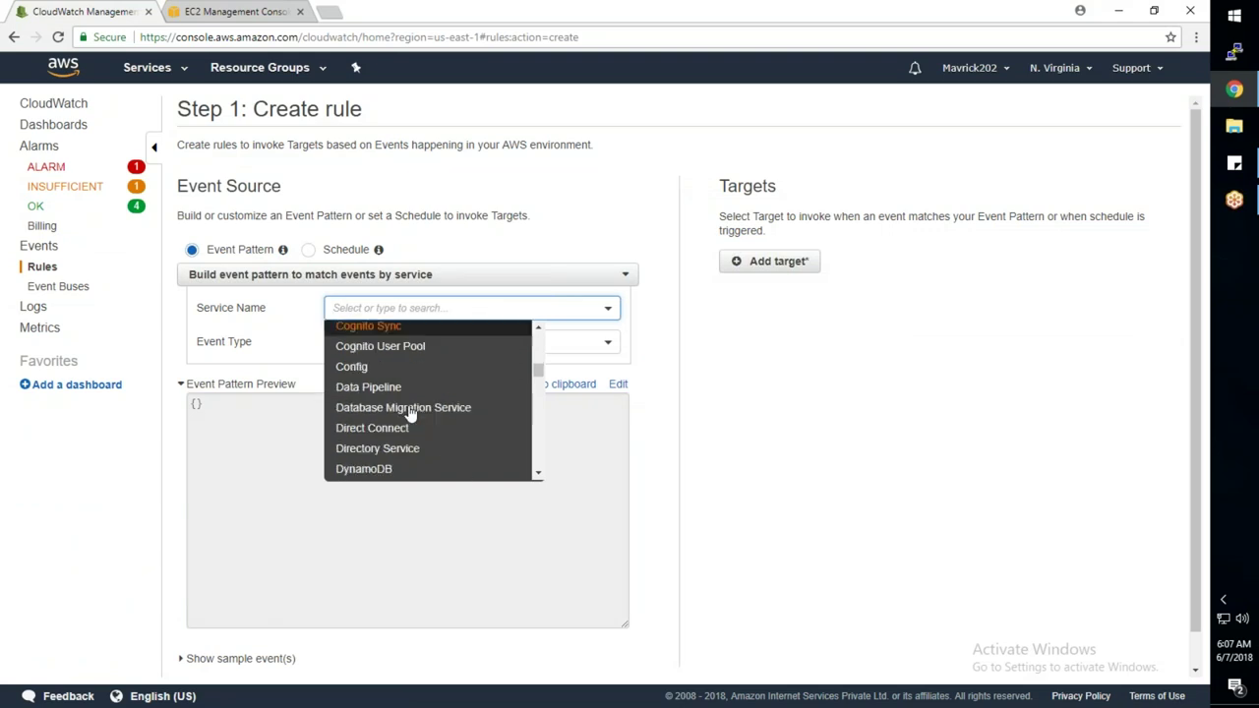
scroll(410, 413, down, 2)
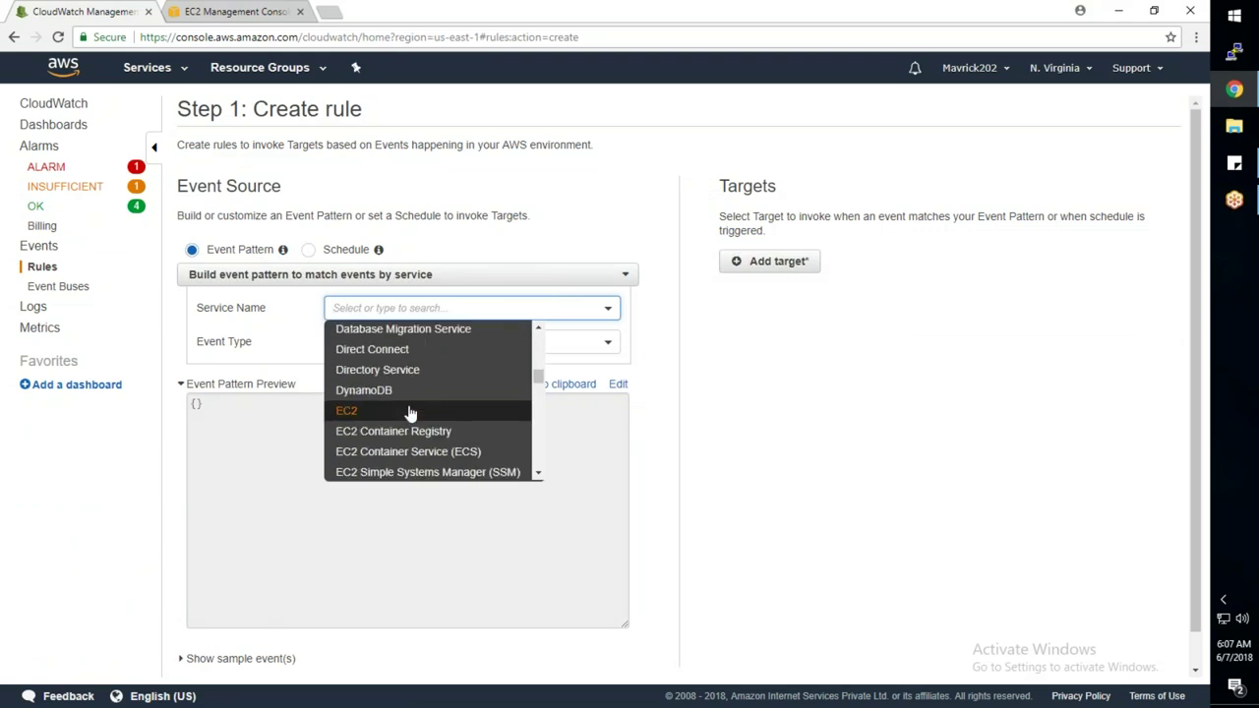
click(360, 391)
click(393, 350)
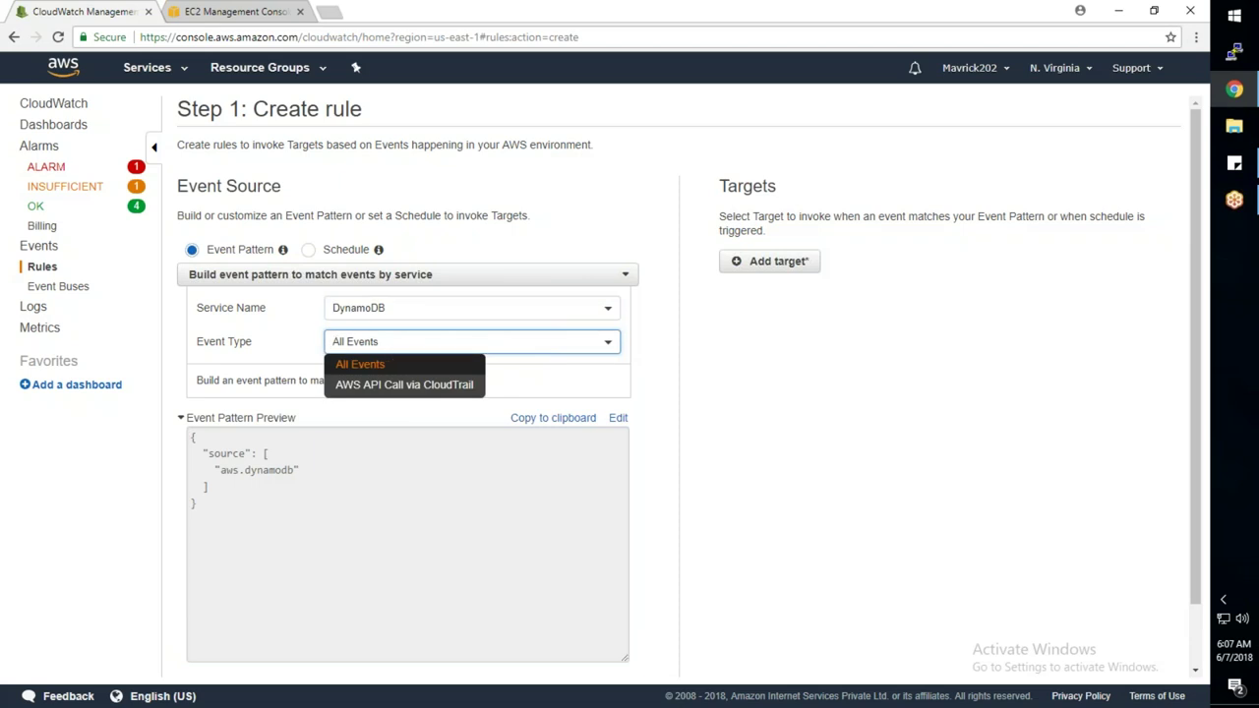
click(366, 364)
Change the new rule's event source to IAM with All Events, and leave the rule creation without saving
click(598, 311)
scroll(539, 325, down, 5)
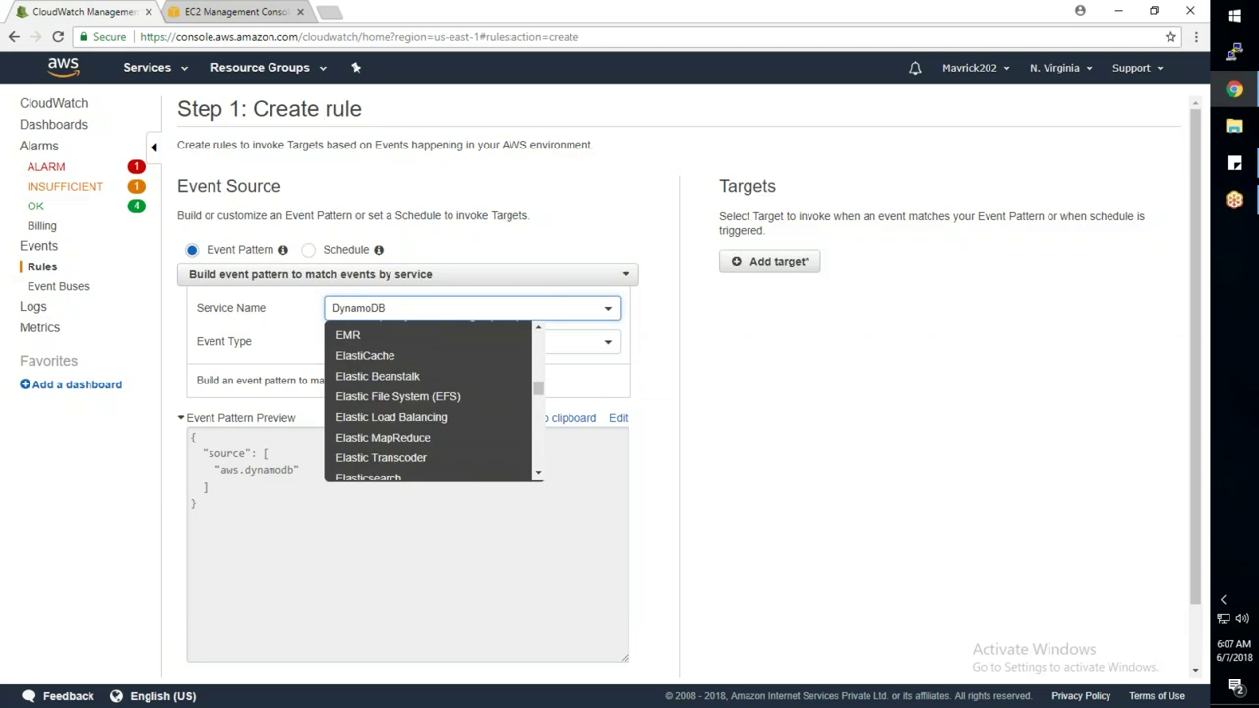
scroll(433, 364, down, 3)
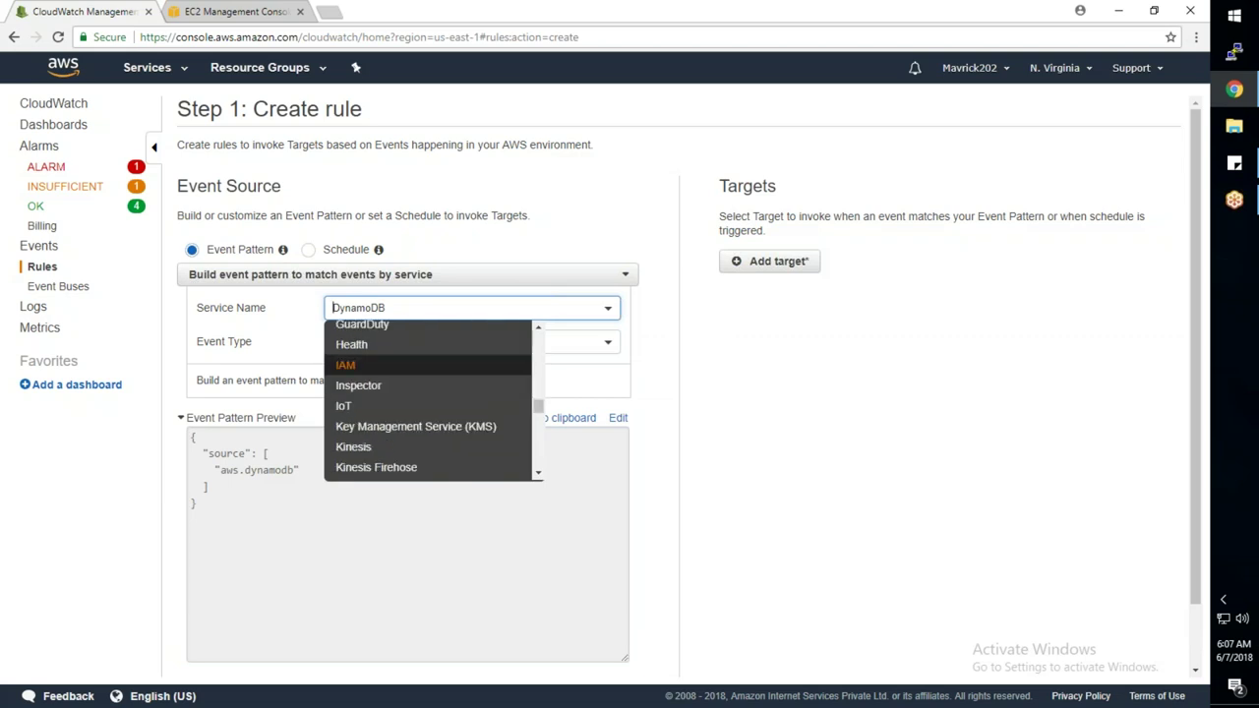
click(392, 369)
click(394, 343)
click(360, 364)
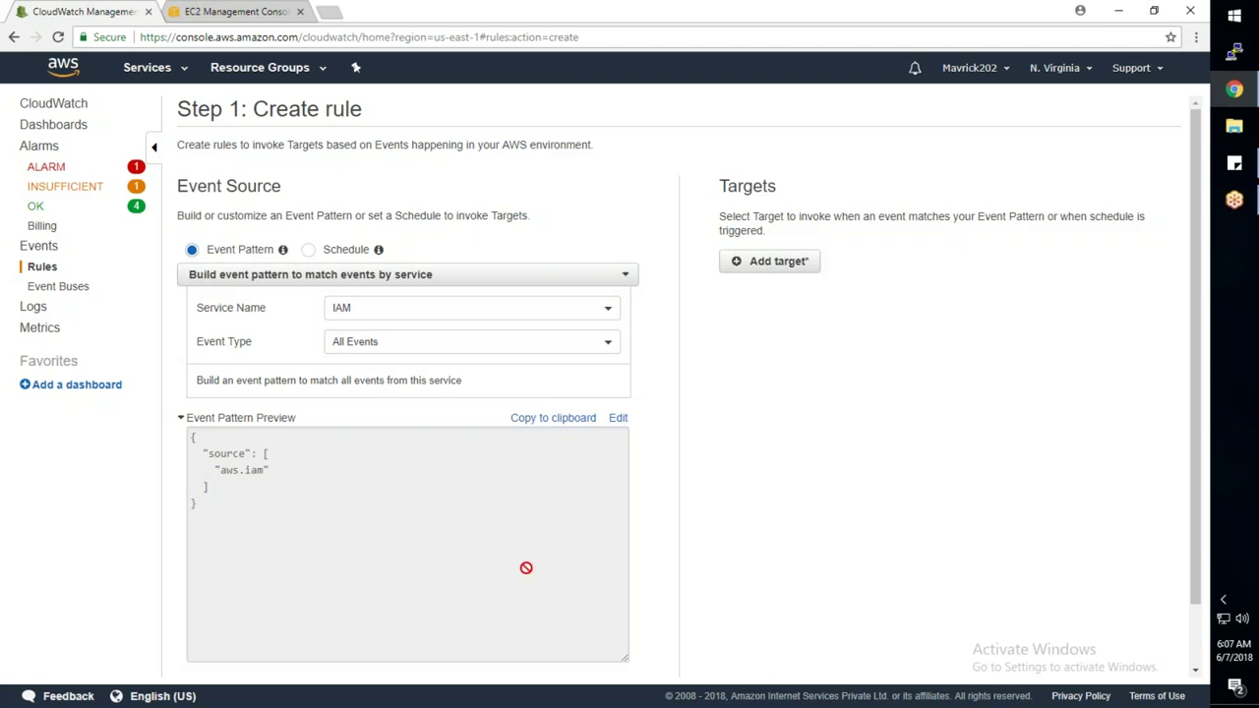
mouse_move(381, 247)
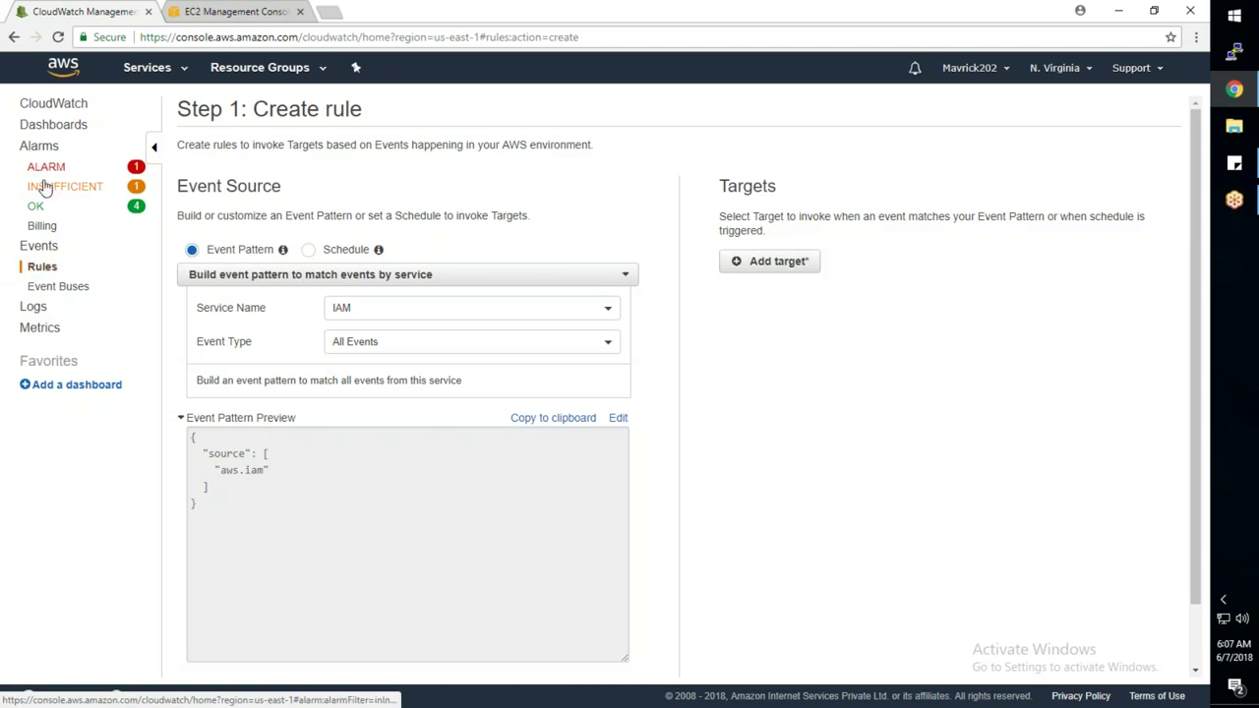
click(45, 266)
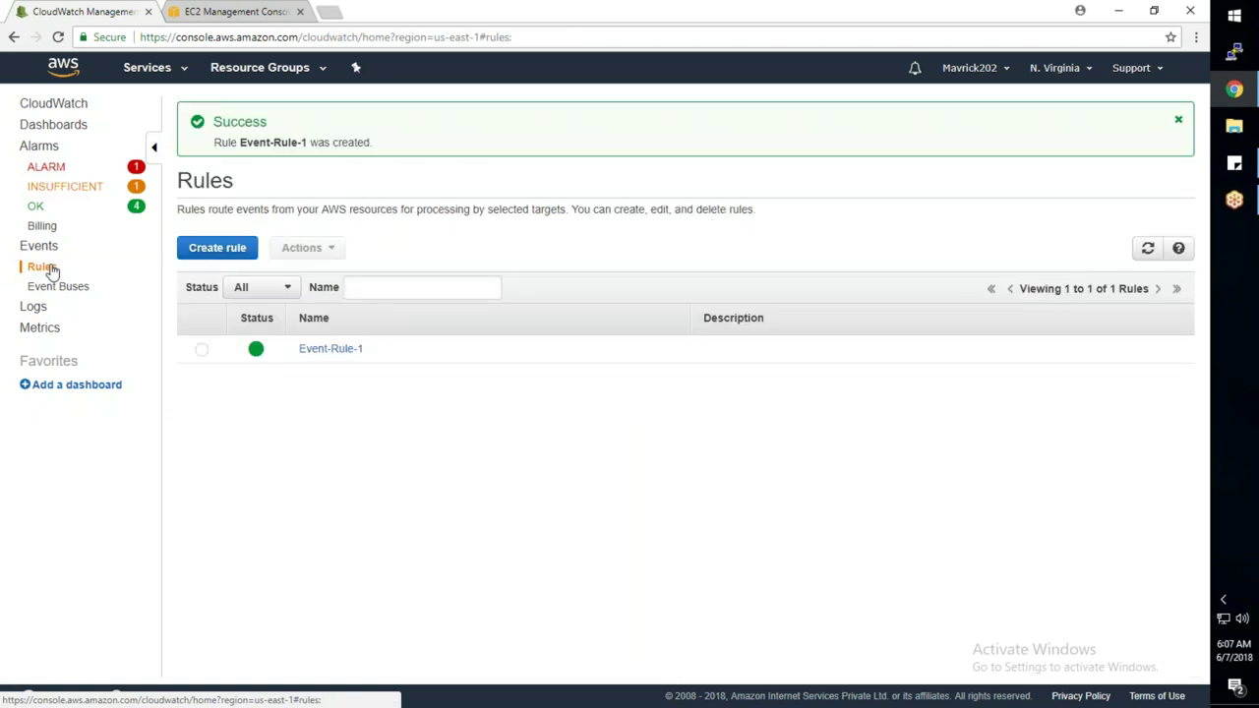
Review Event-Rule-1's summary and ARN, and check the status of the volume's snapshots in the EC2 console
click(327, 348)
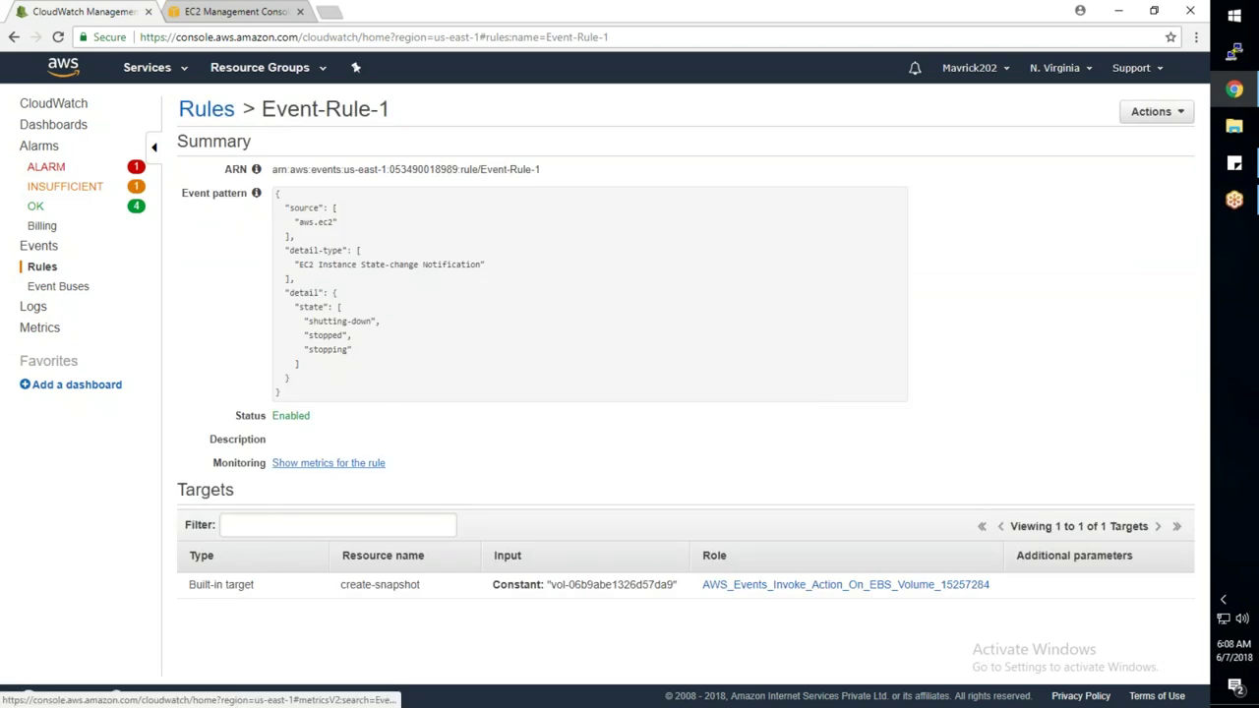
drag(370, 169, 464, 171)
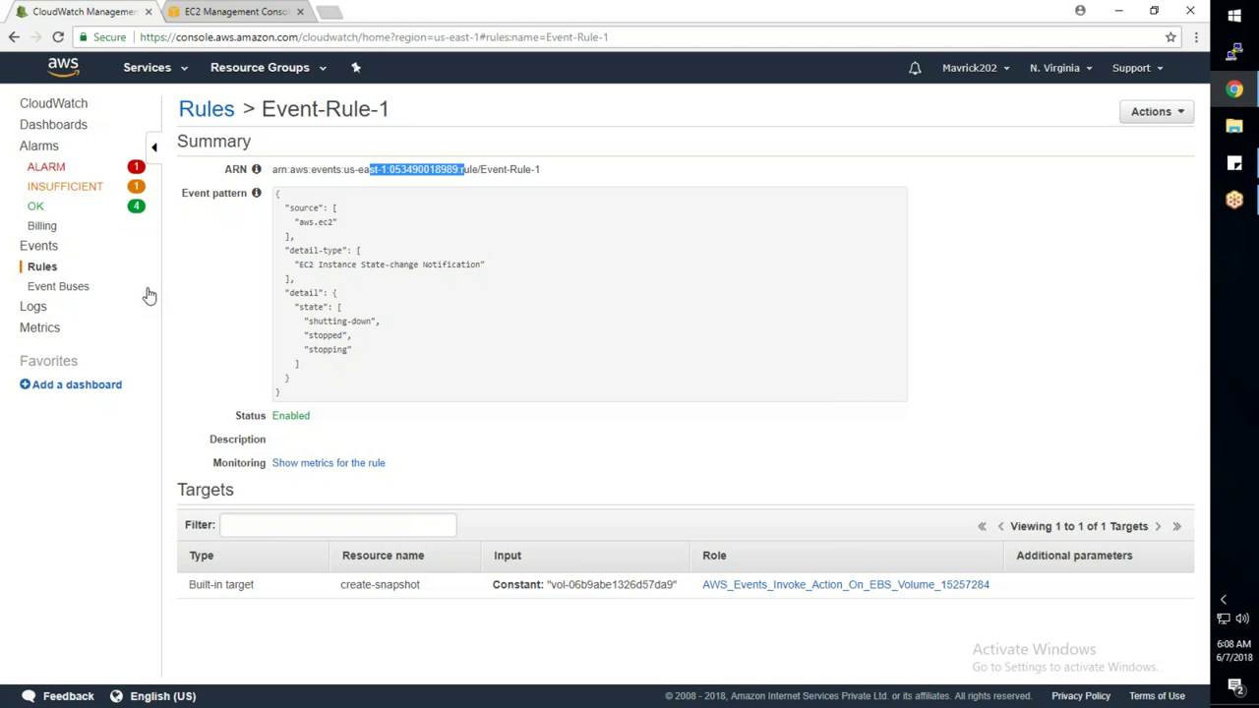
click(261, 20)
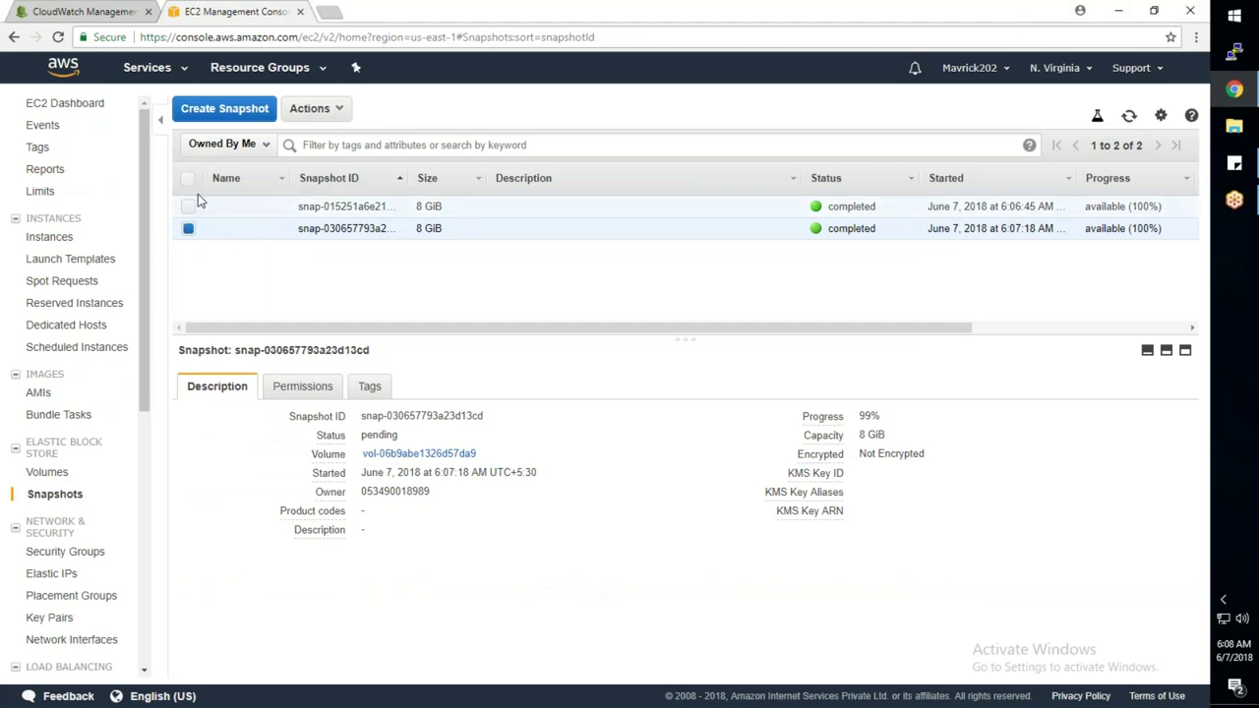
Delete Event-Rule-1 from the CloudWatch Events rules and confirm the deletion
key(ctrl+shift+Tab)
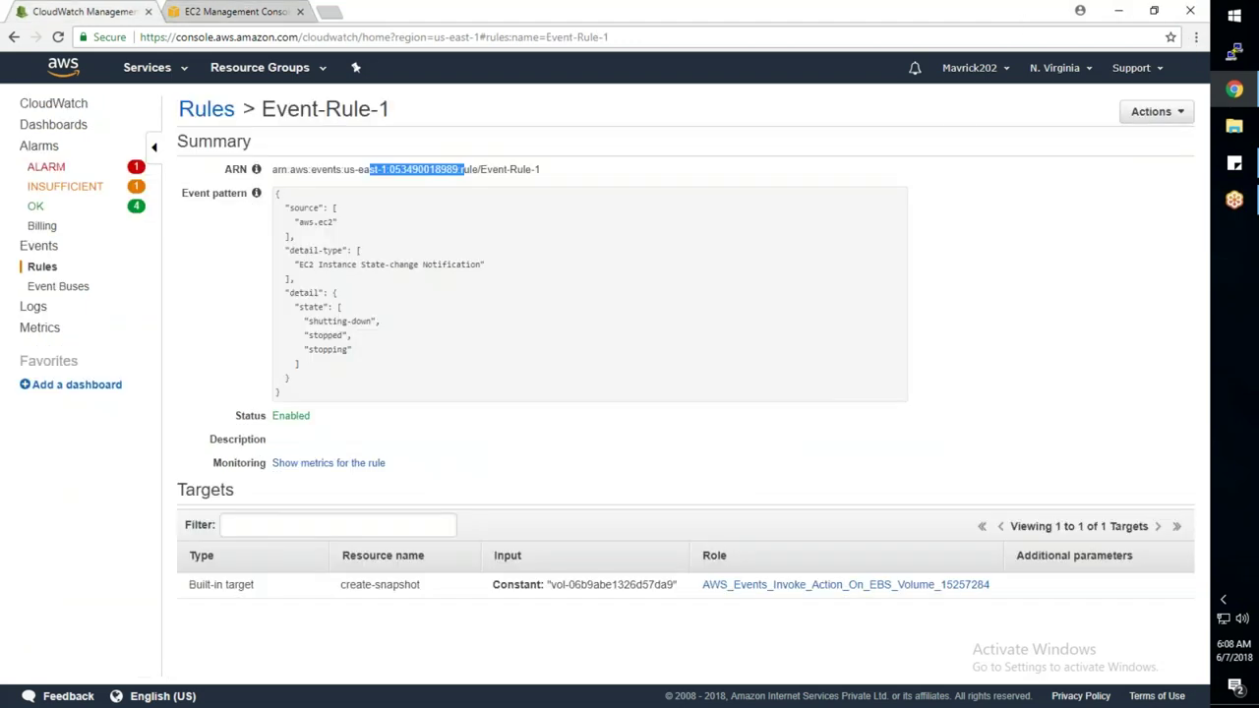
click(207, 109)
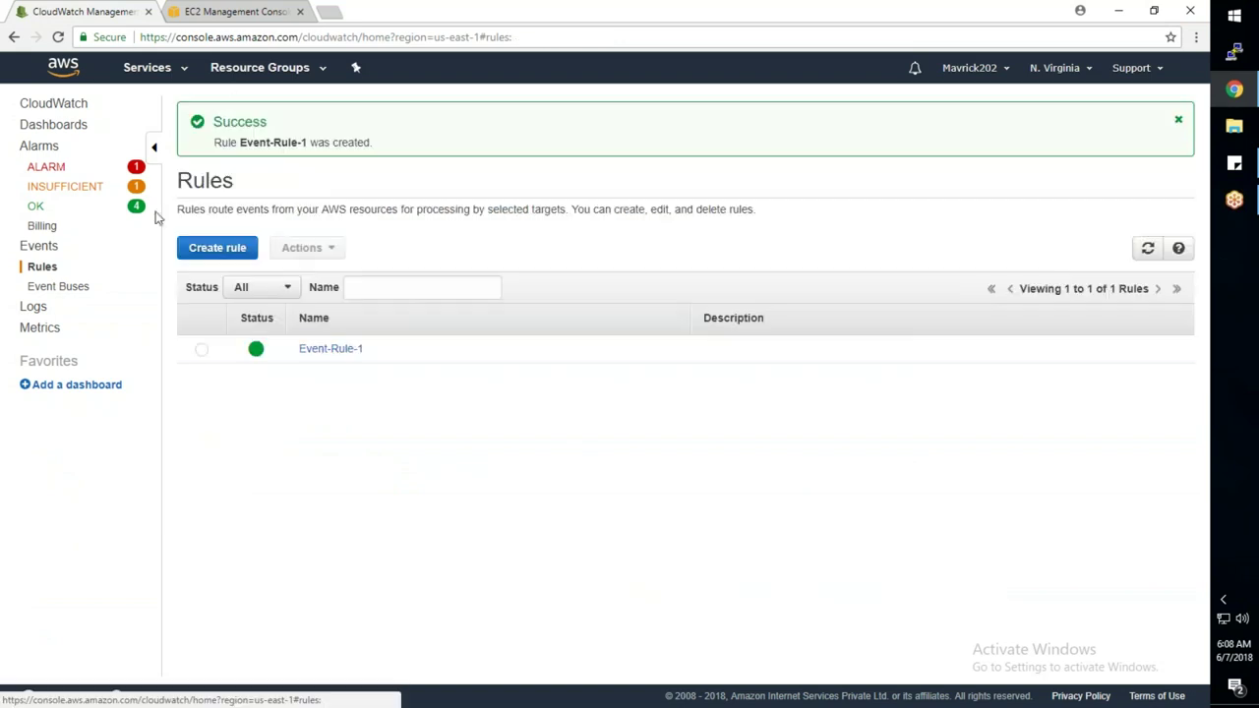
click(202, 348)
click(309, 250)
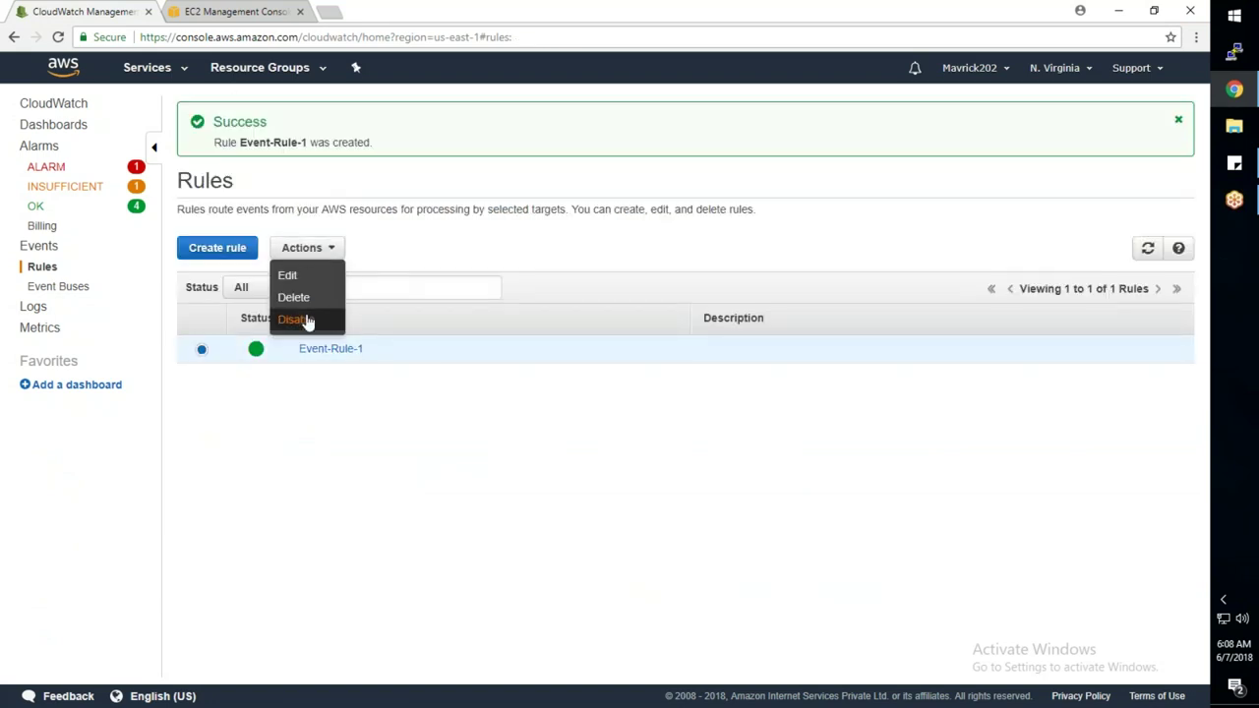
click(305, 294)
click(757, 442)
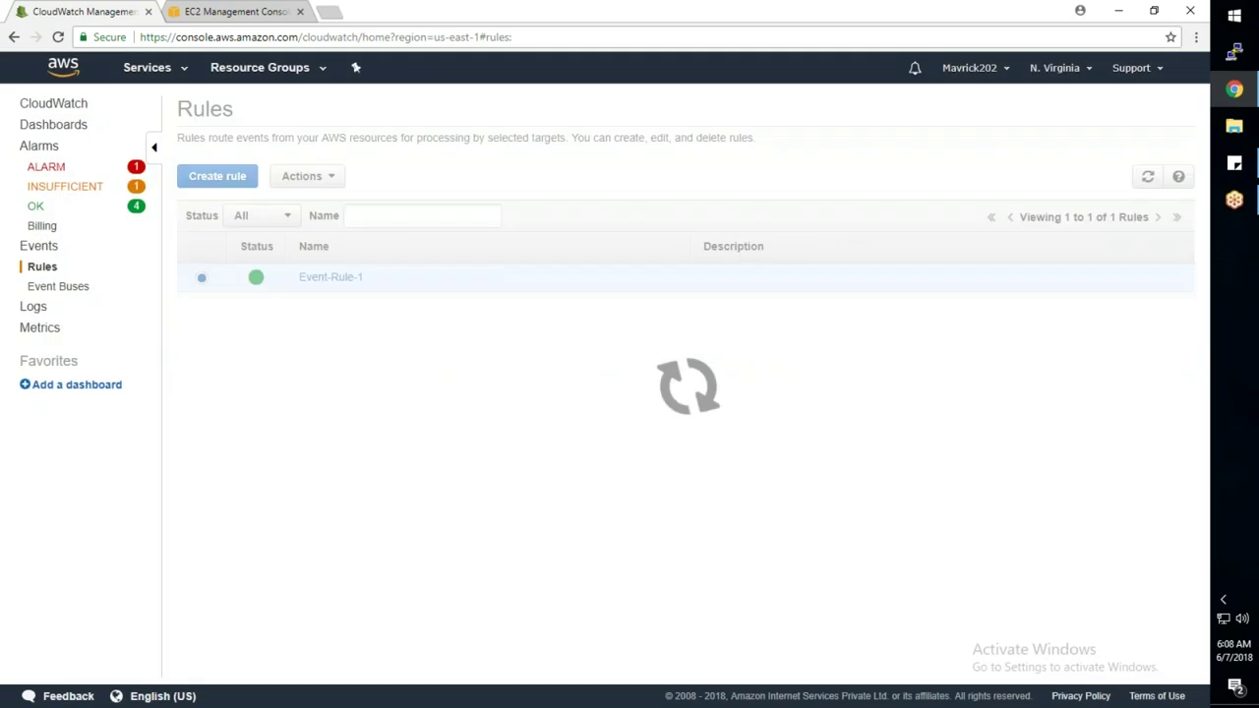
Delete both 8 GiB snapshots in the EC2 console and confirm the deletion
click(258, 12)
right_click(375, 221)
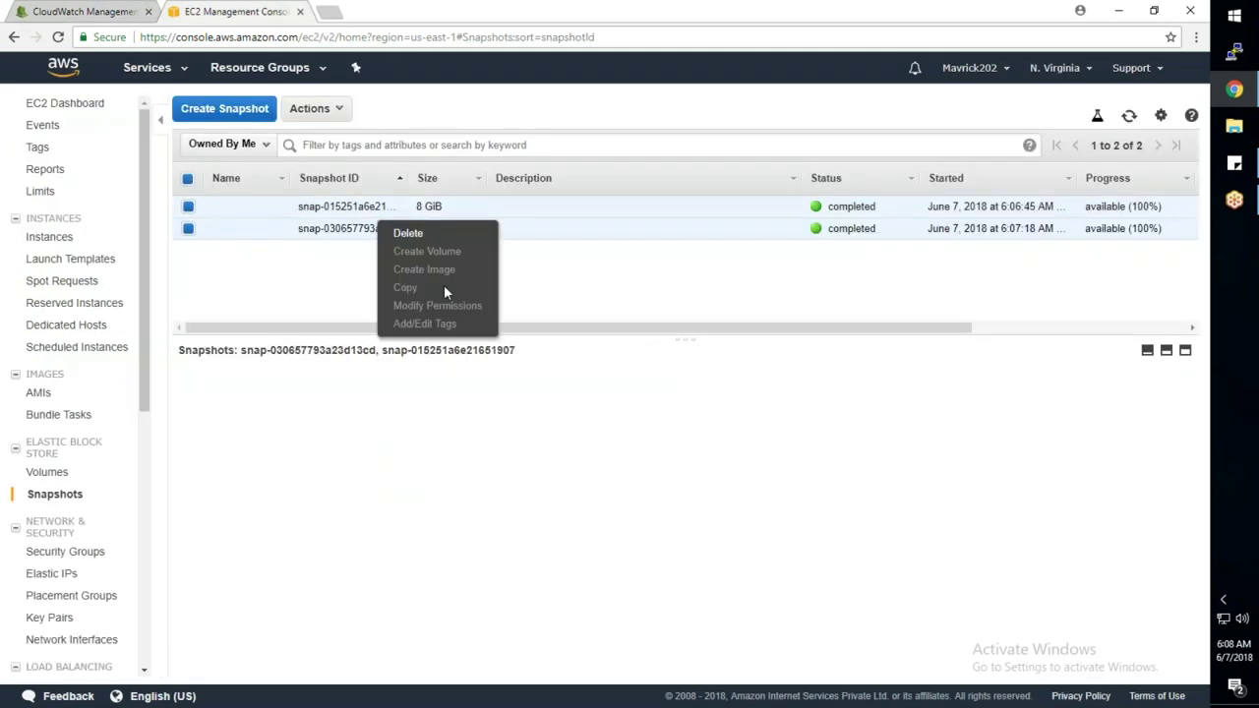
click(440, 234)
click(693, 444)
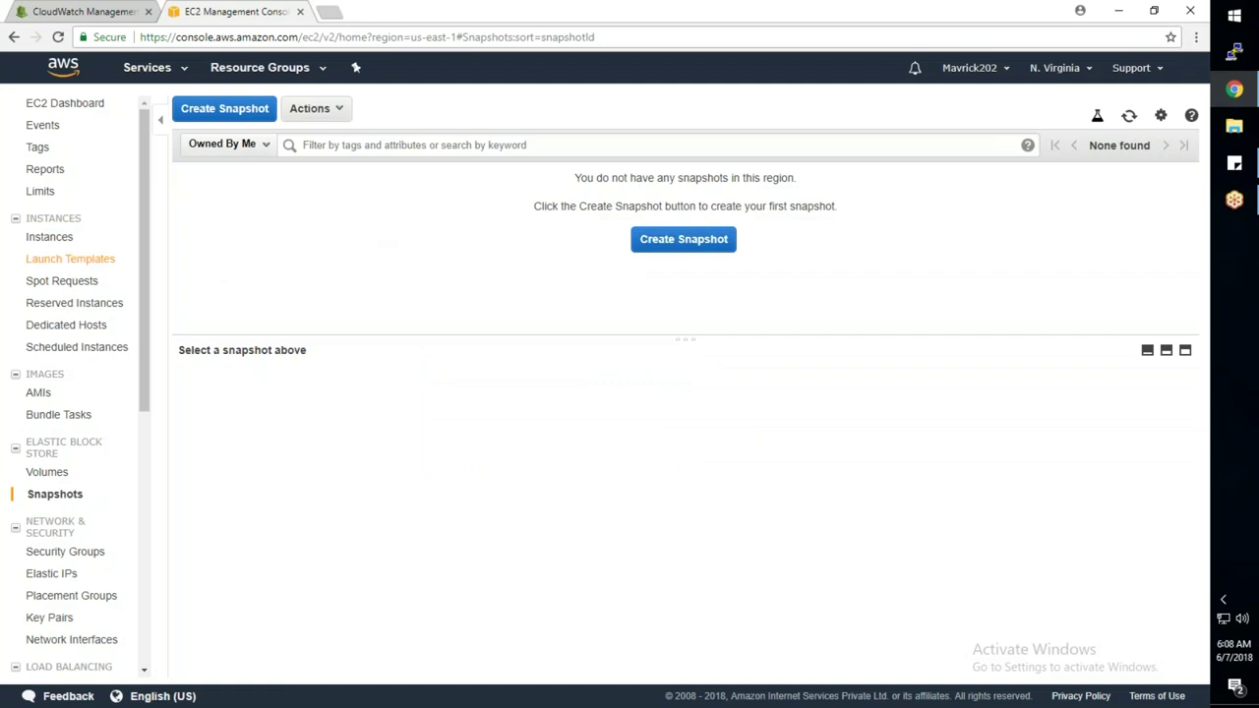
Start the stopped Server1 instance and confirm the start
click(51, 236)
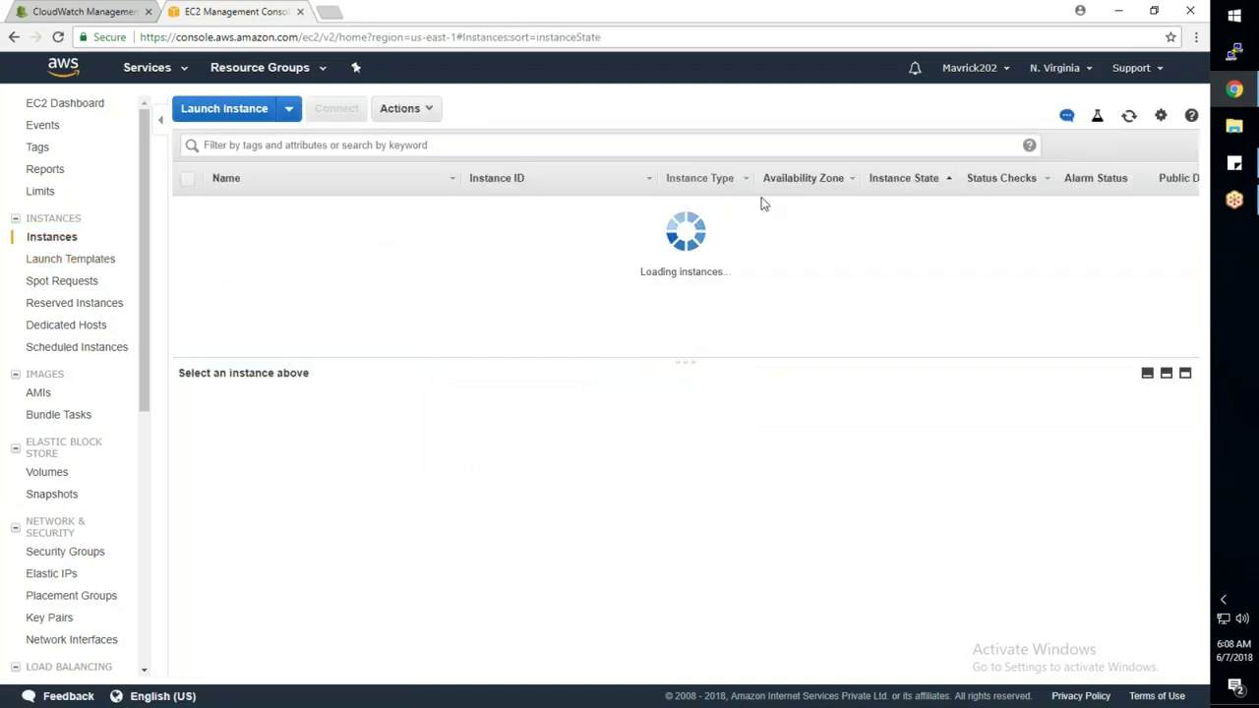
click(750, 232)
right_click(751, 232)
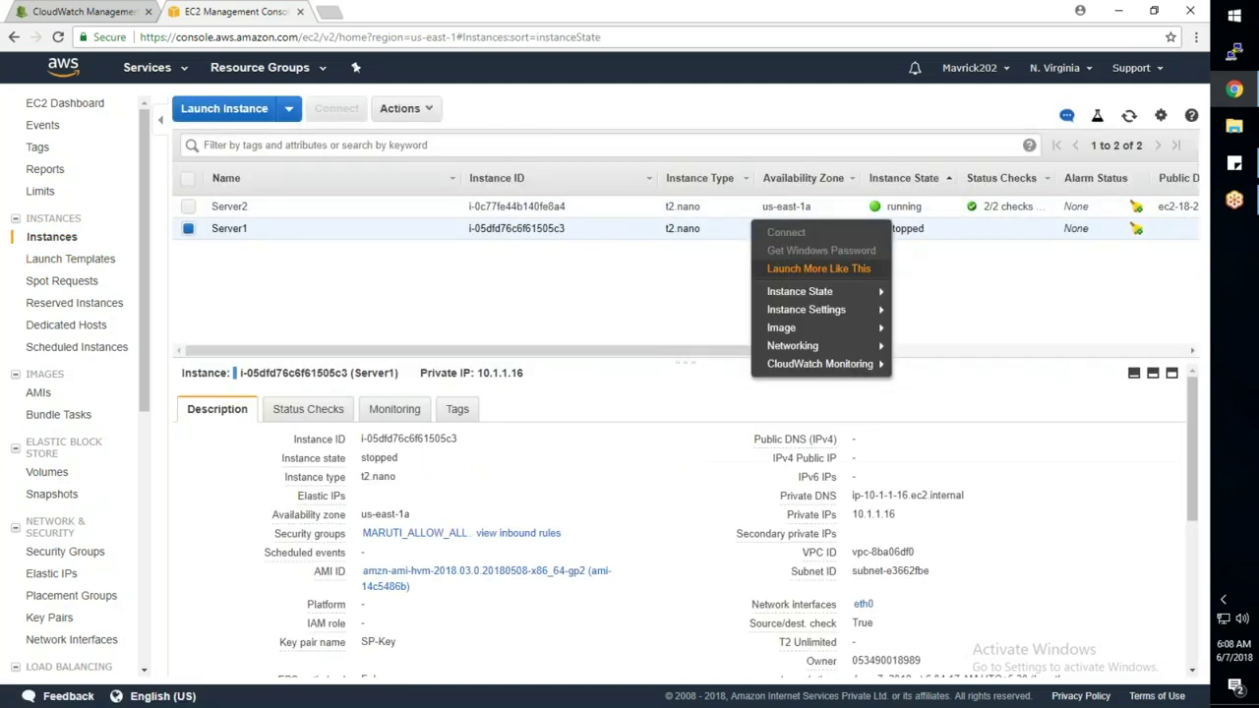
click(915, 290)
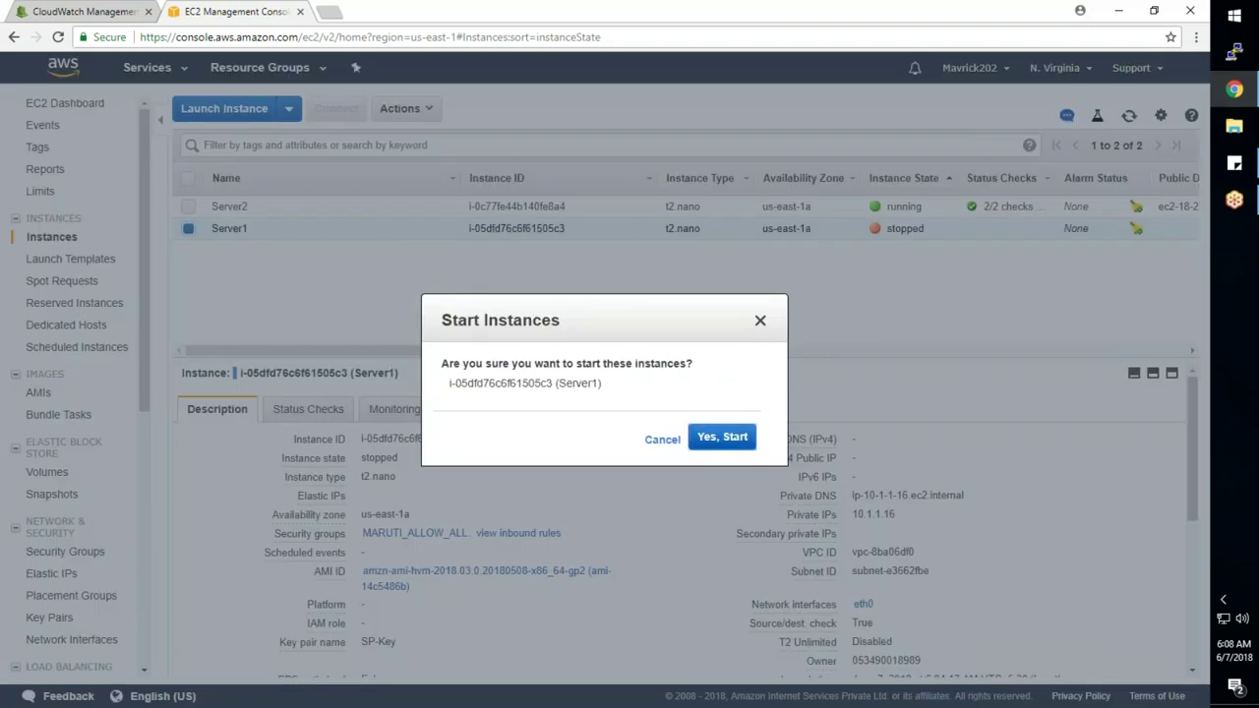
click(722, 436)
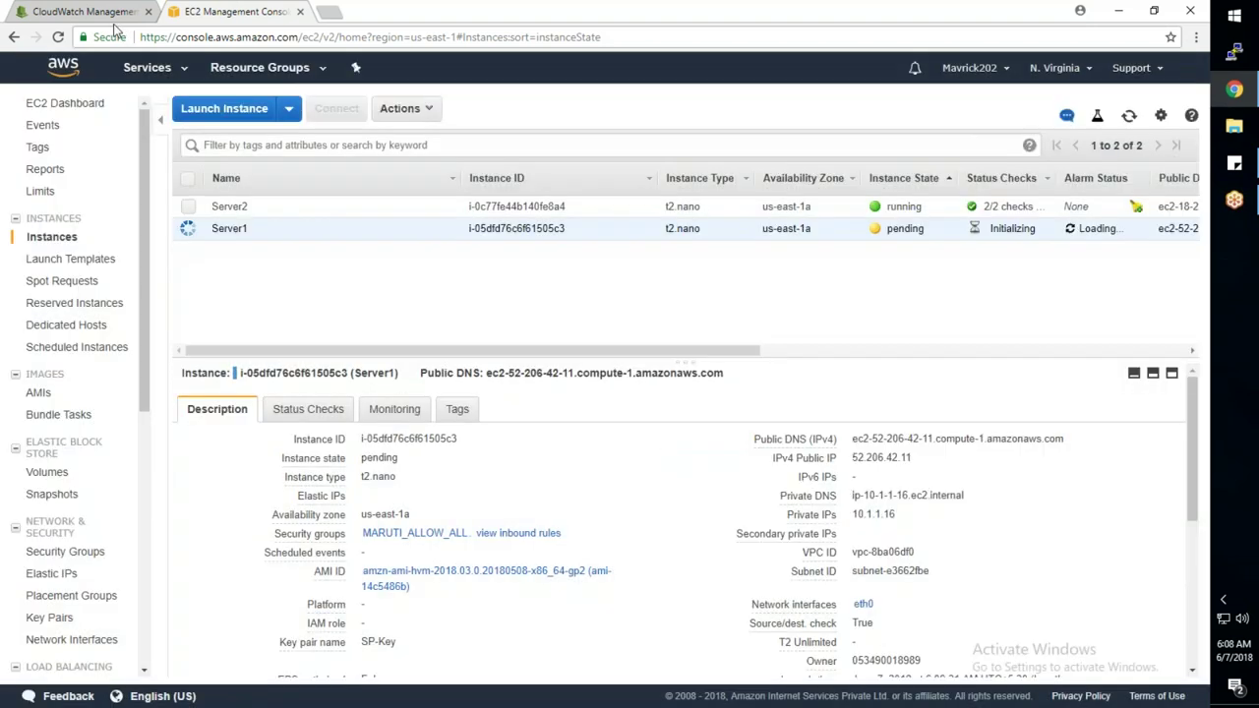
Start a new CloudWatch Events rule with a schedule as its event source
click(110, 12)
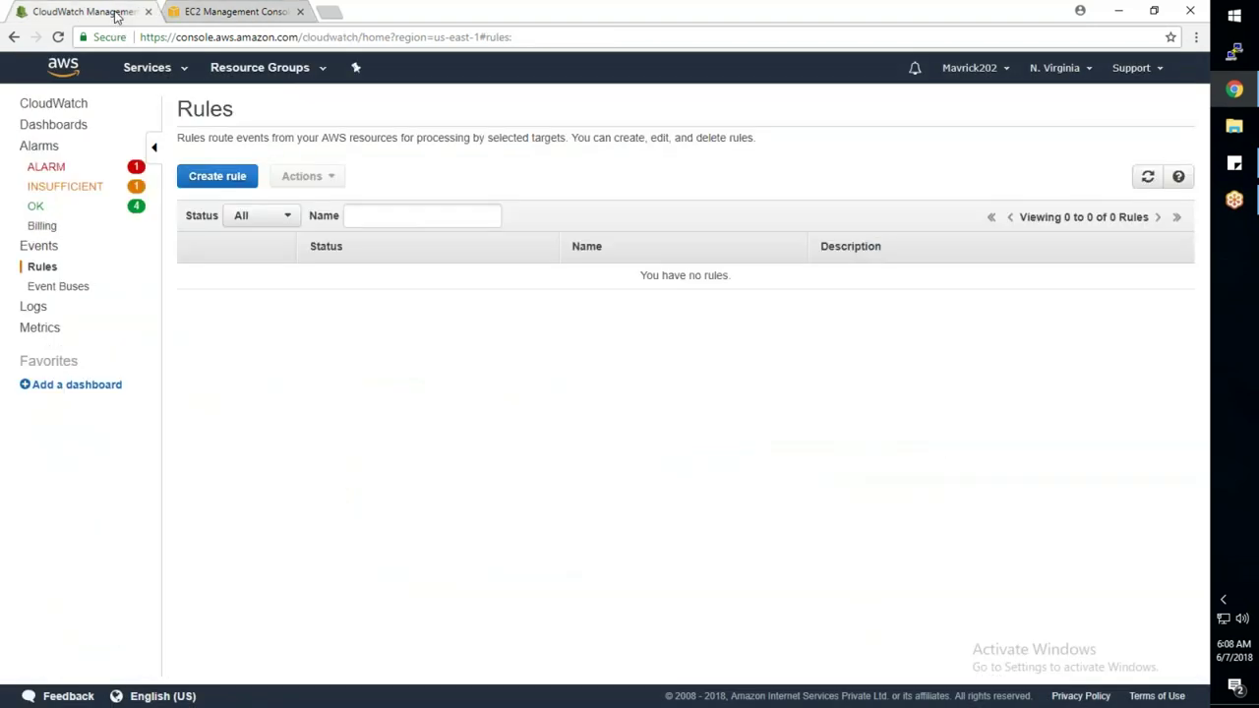
click(216, 177)
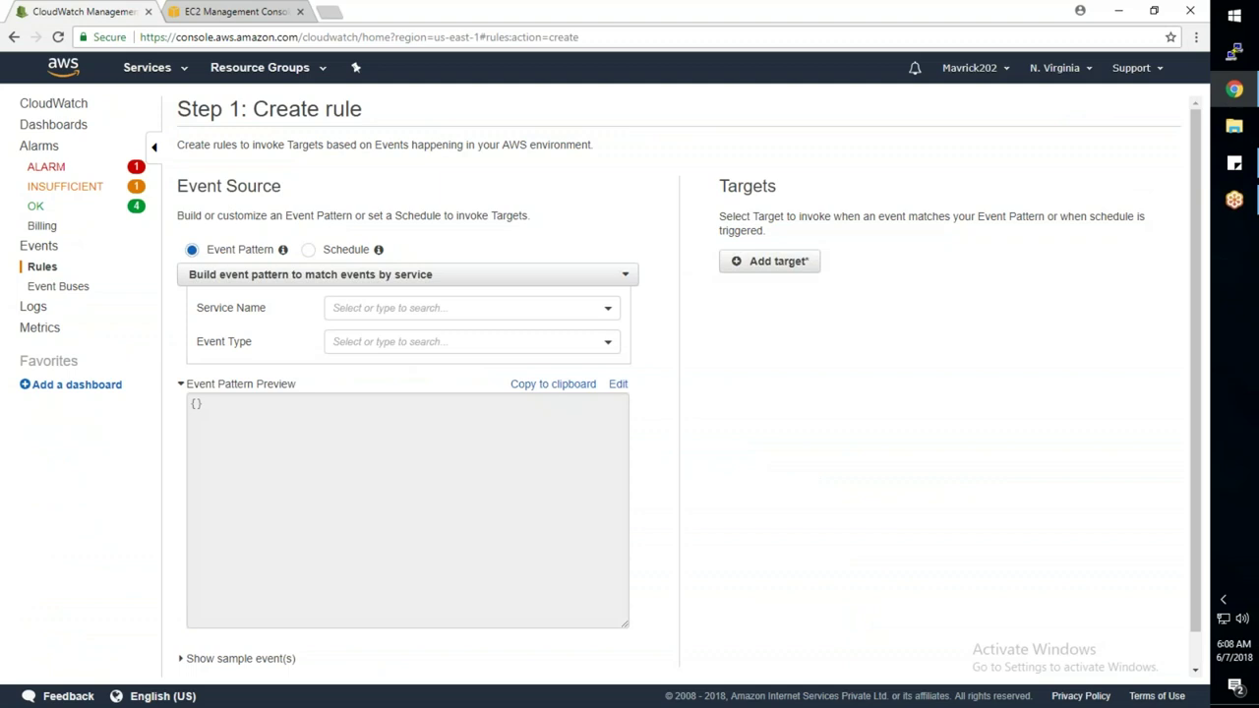
click(309, 252)
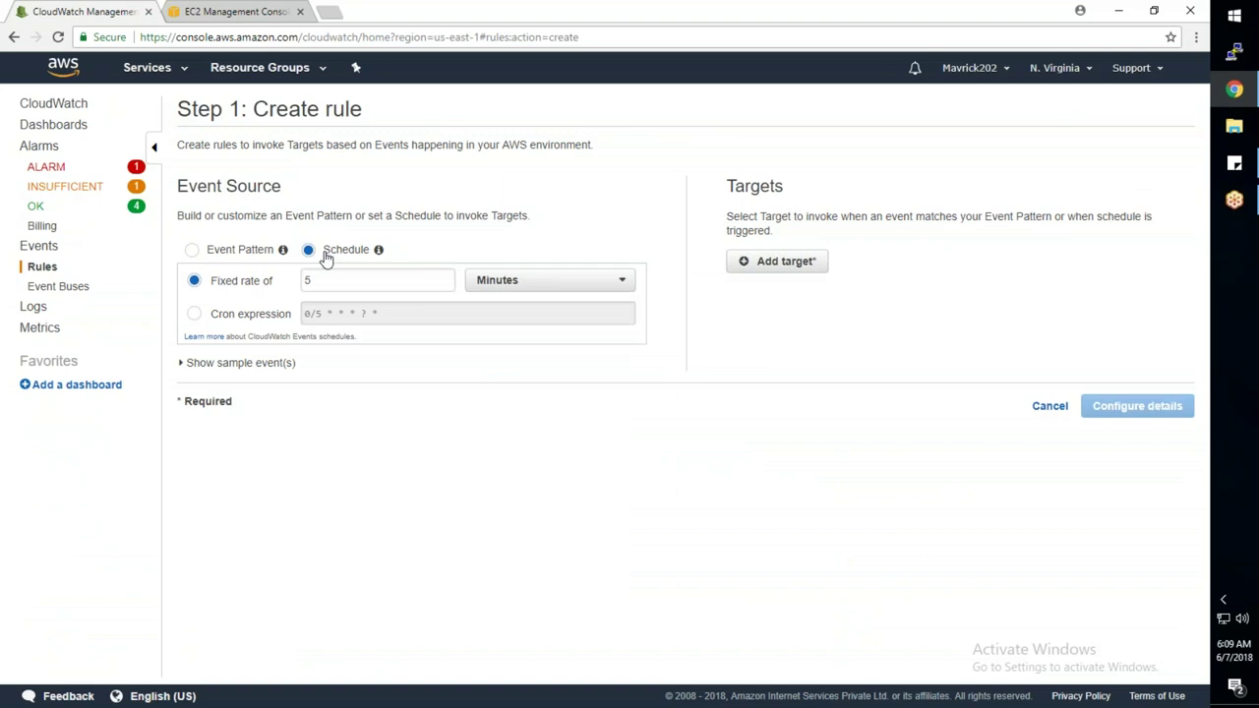
Open Notepad and write the note "AWS Native Backup is Snapshots."
key(super+r)
text(notepad)
key(Return)
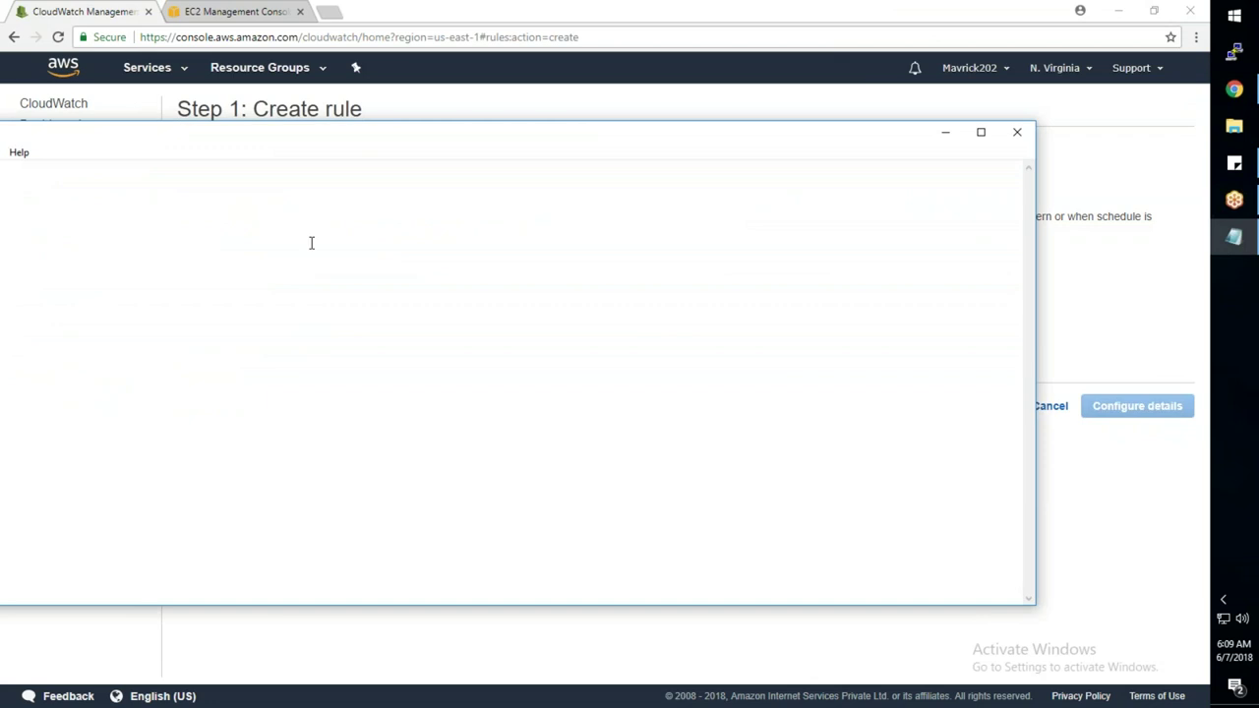
drag(109, 295, 376, 295)
drag(562, 127, 472, 211)
text(AW)
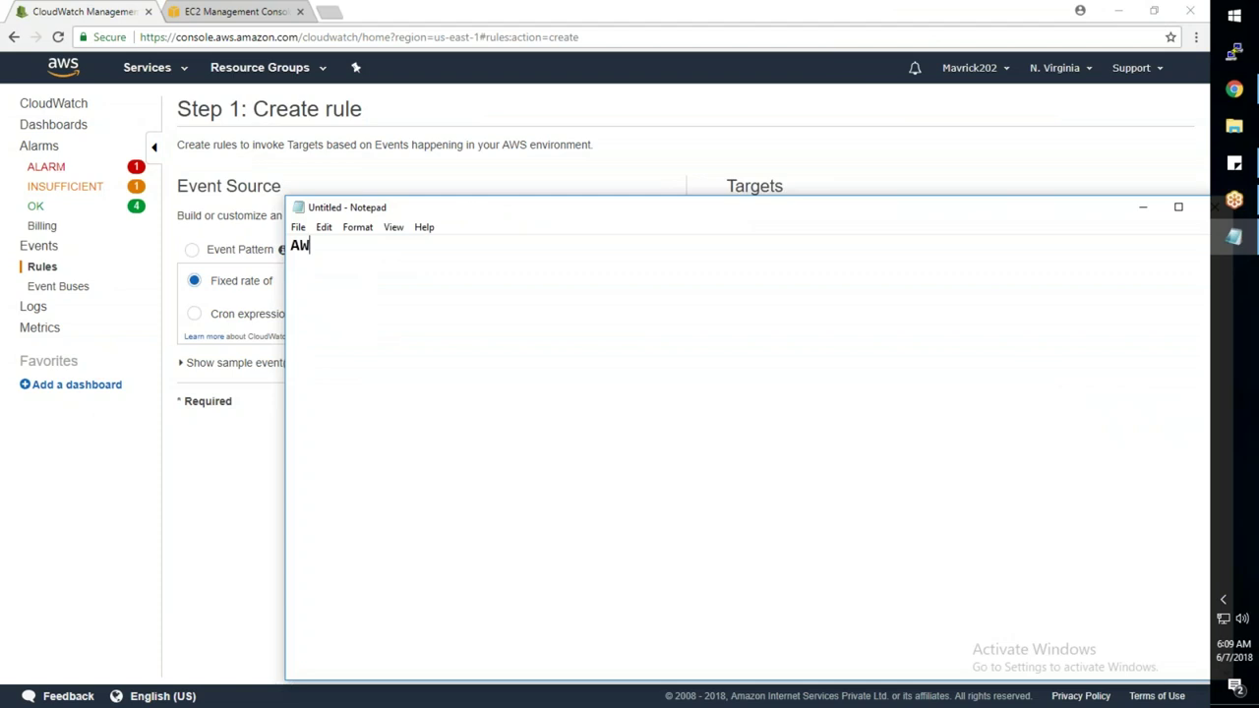
text(S Native Backup is Snapsh)
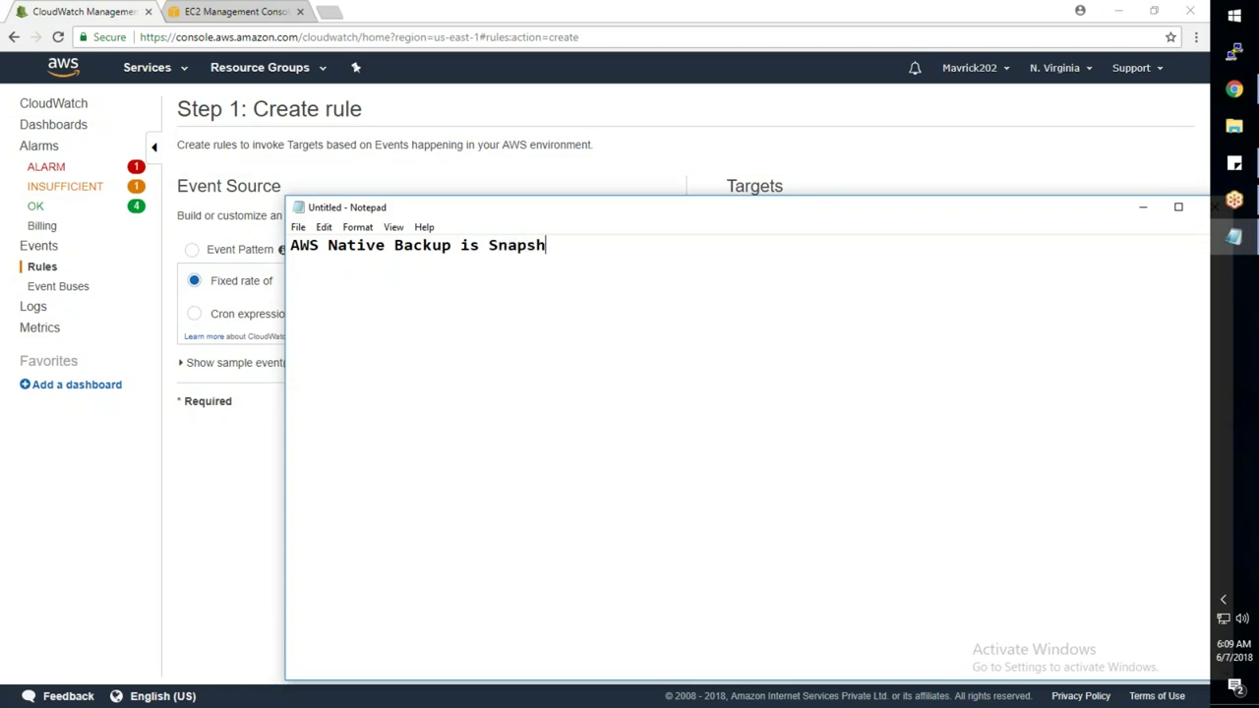
text(ots.)
Examine which actions EC2 offers for the Server1 instance, for its volume, and for both server volumes selected together
click(246, 10)
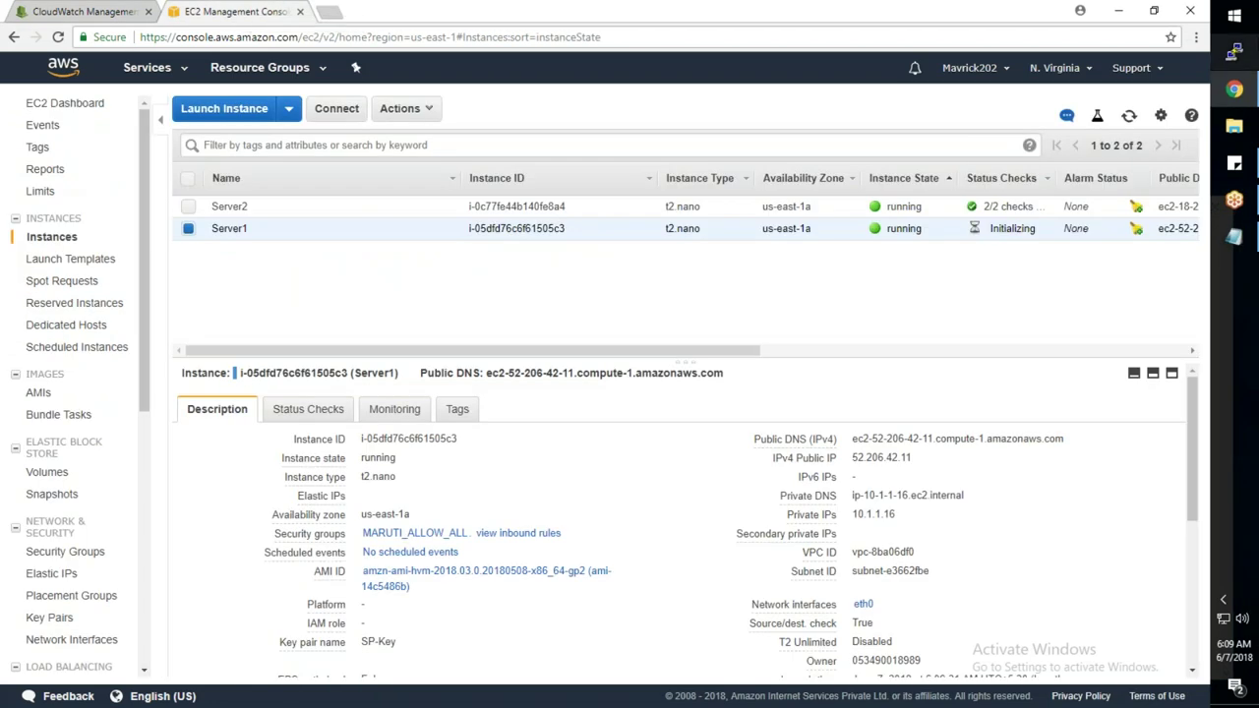
right_click(440, 226)
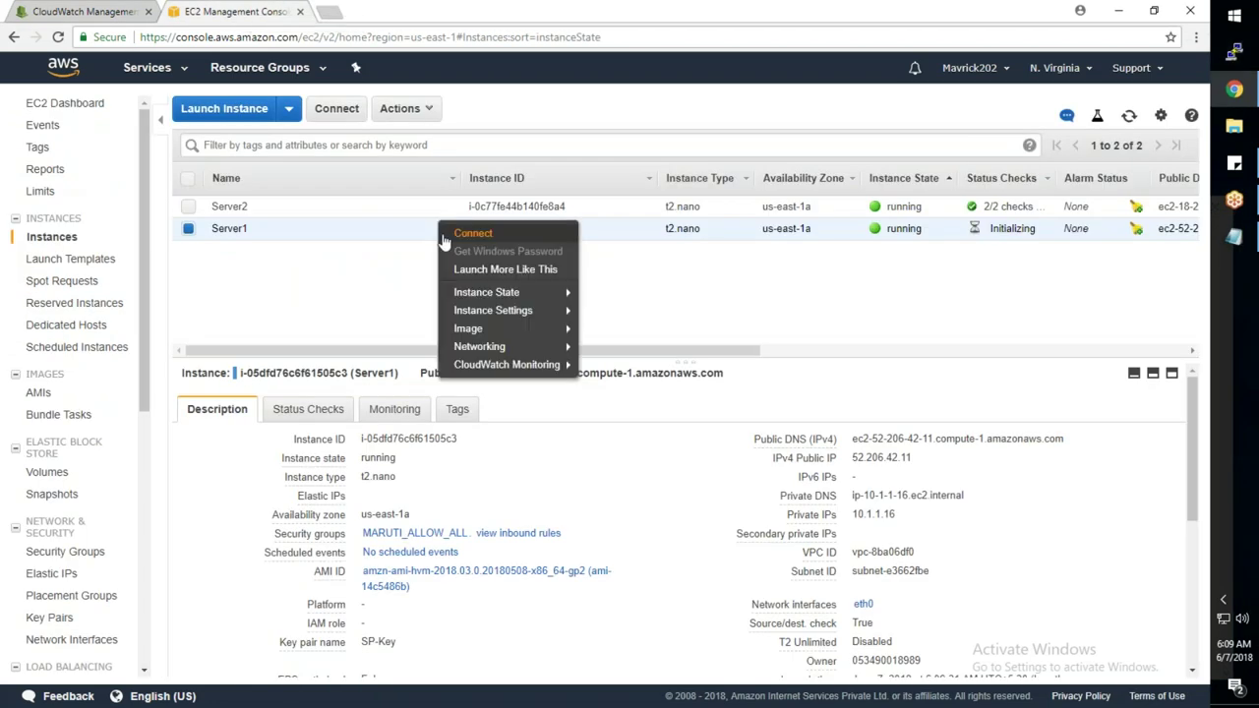
click(45, 473)
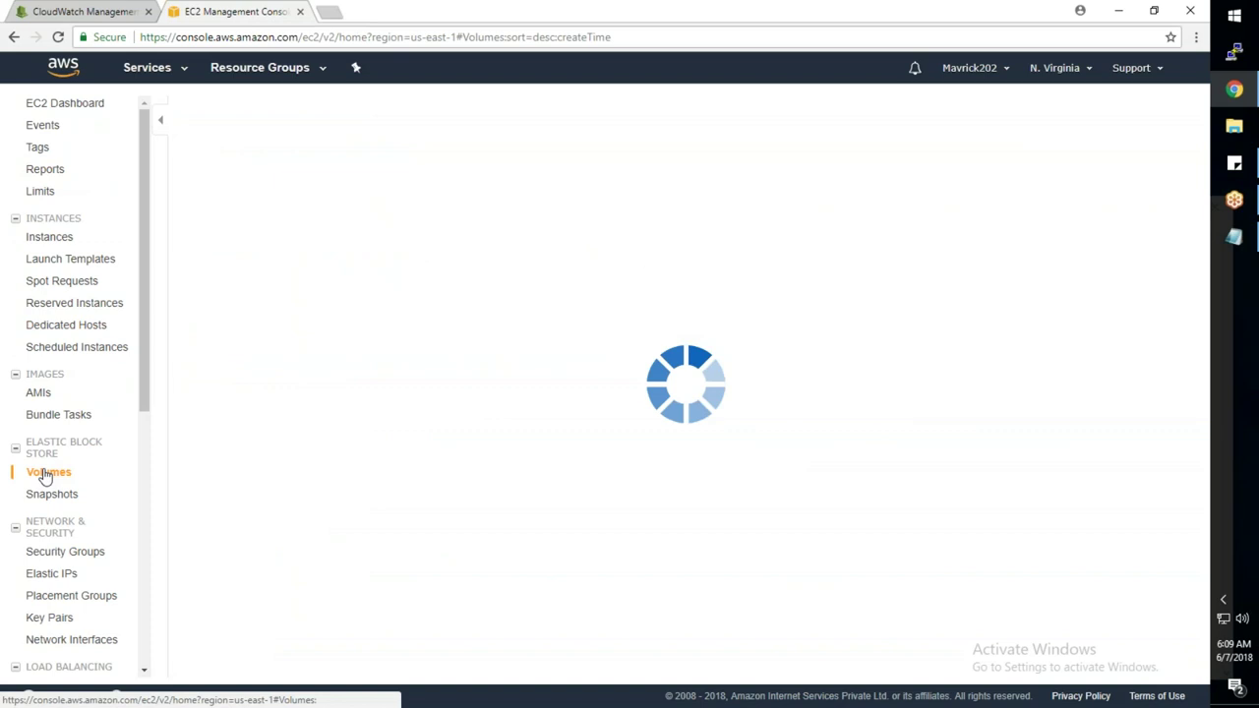
right_click(431, 226)
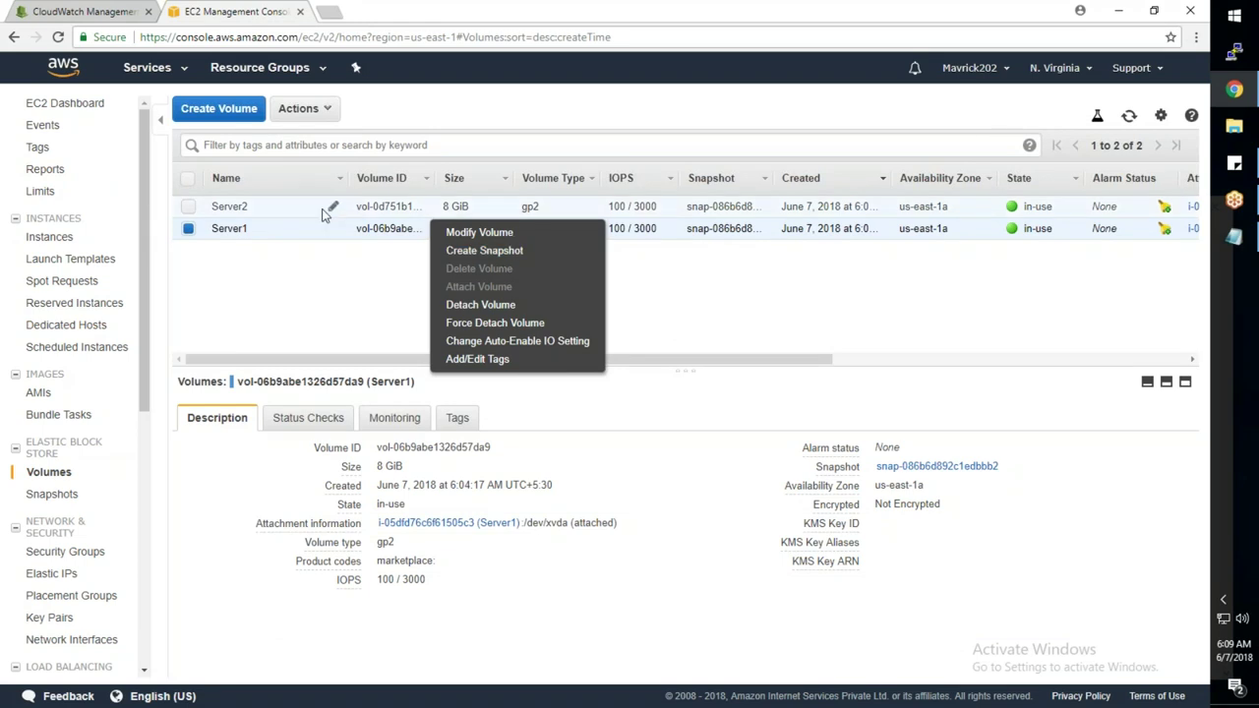
ctrl+click(207, 216)
right_click(301, 205)
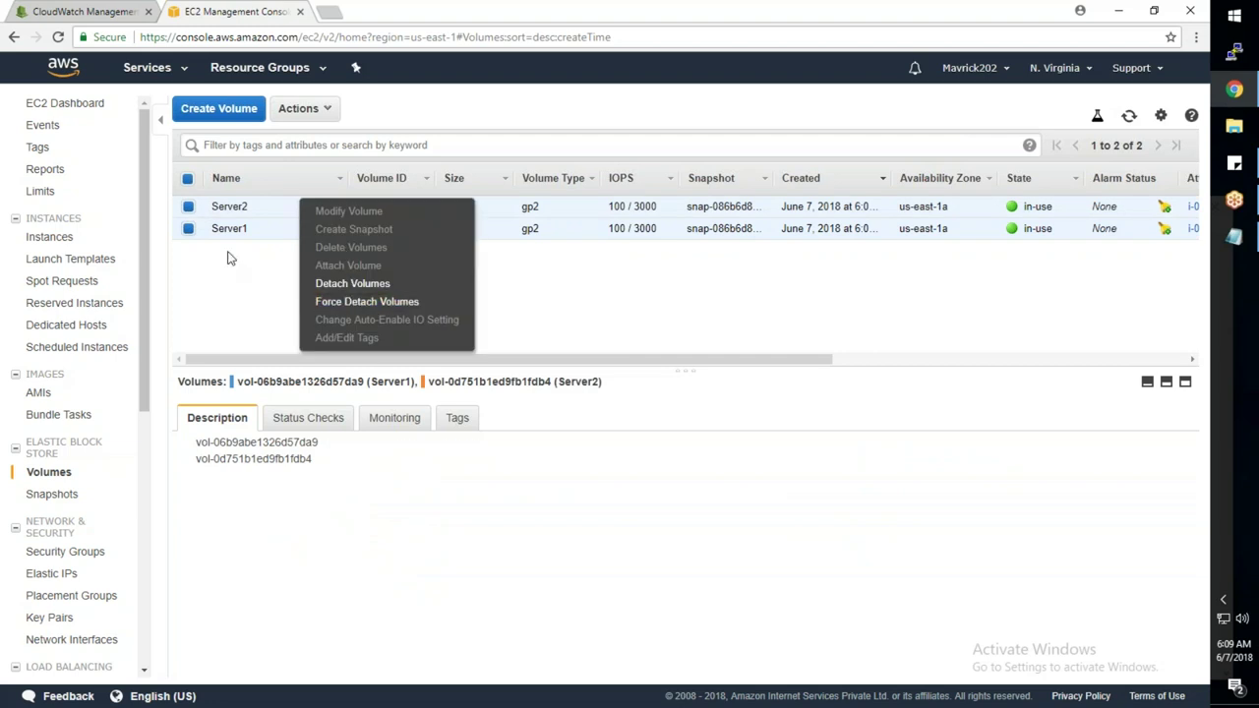
click(189, 232)
click(189, 208)
click(189, 228)
right_click(331, 225)
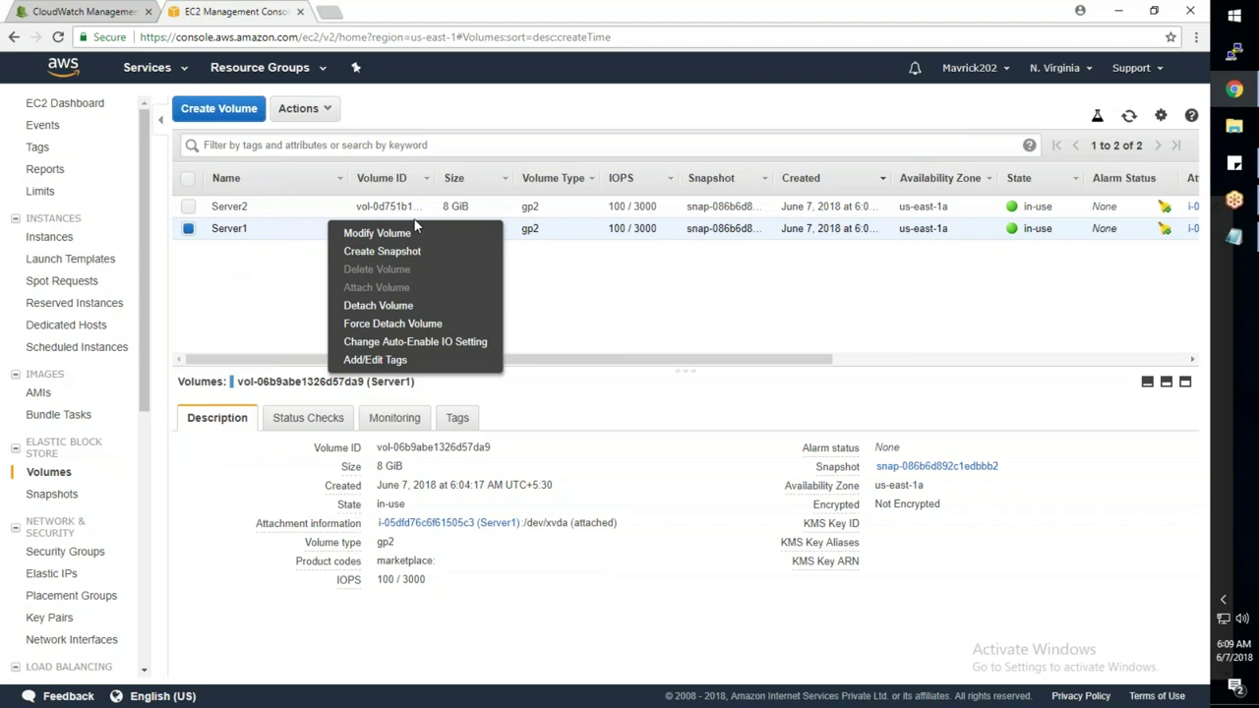
click(188, 236)
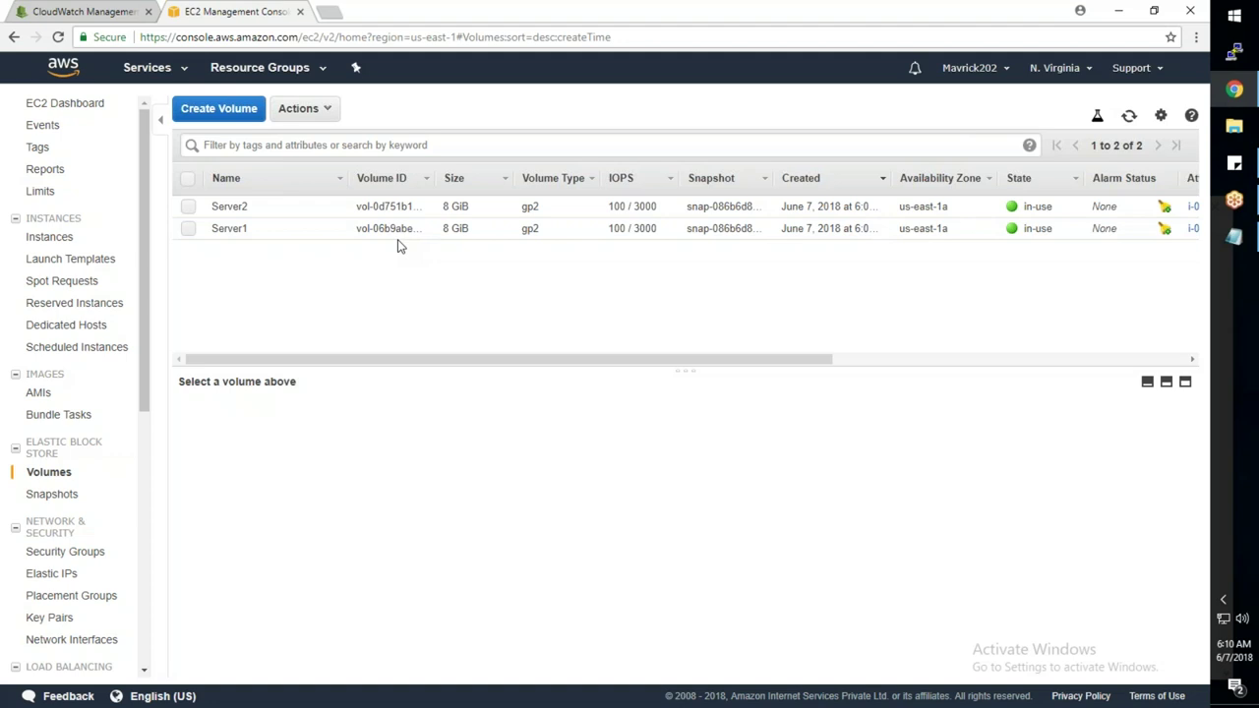
Switch the new rule's schedule to a cron expression and set it to 0 20 * * * *
click(93, 11)
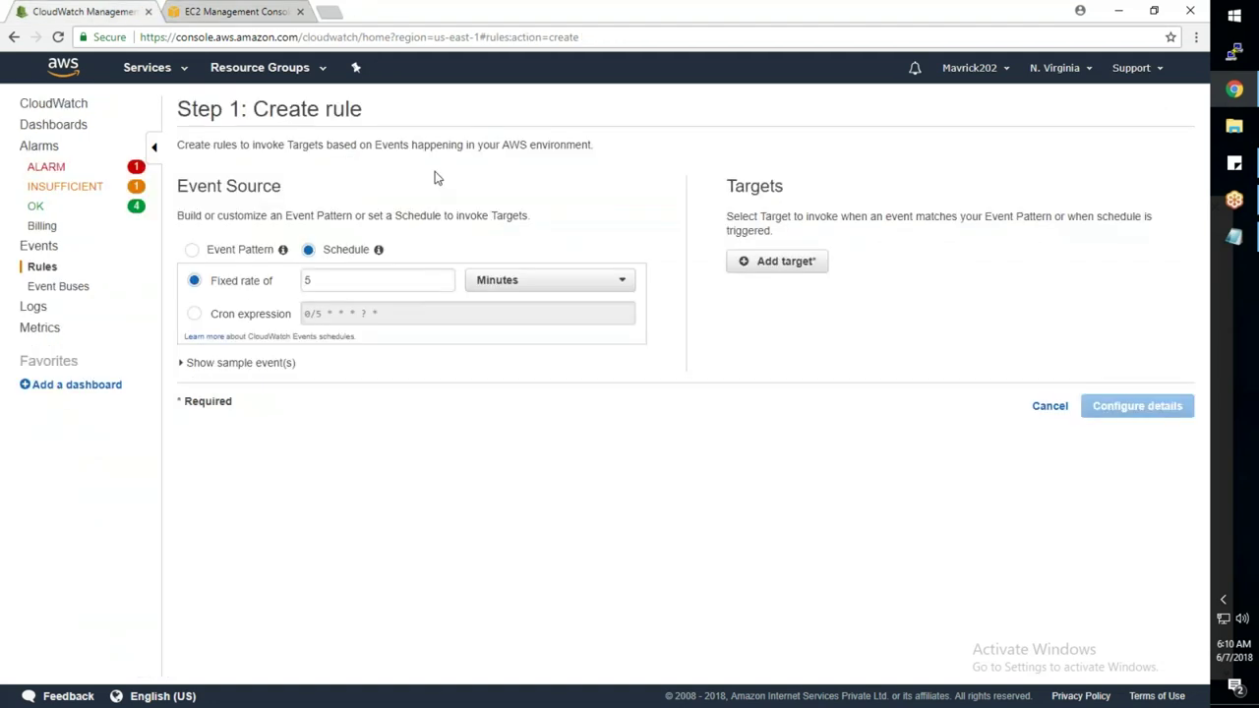
click(196, 316)
click(371, 311)
text(0 20)
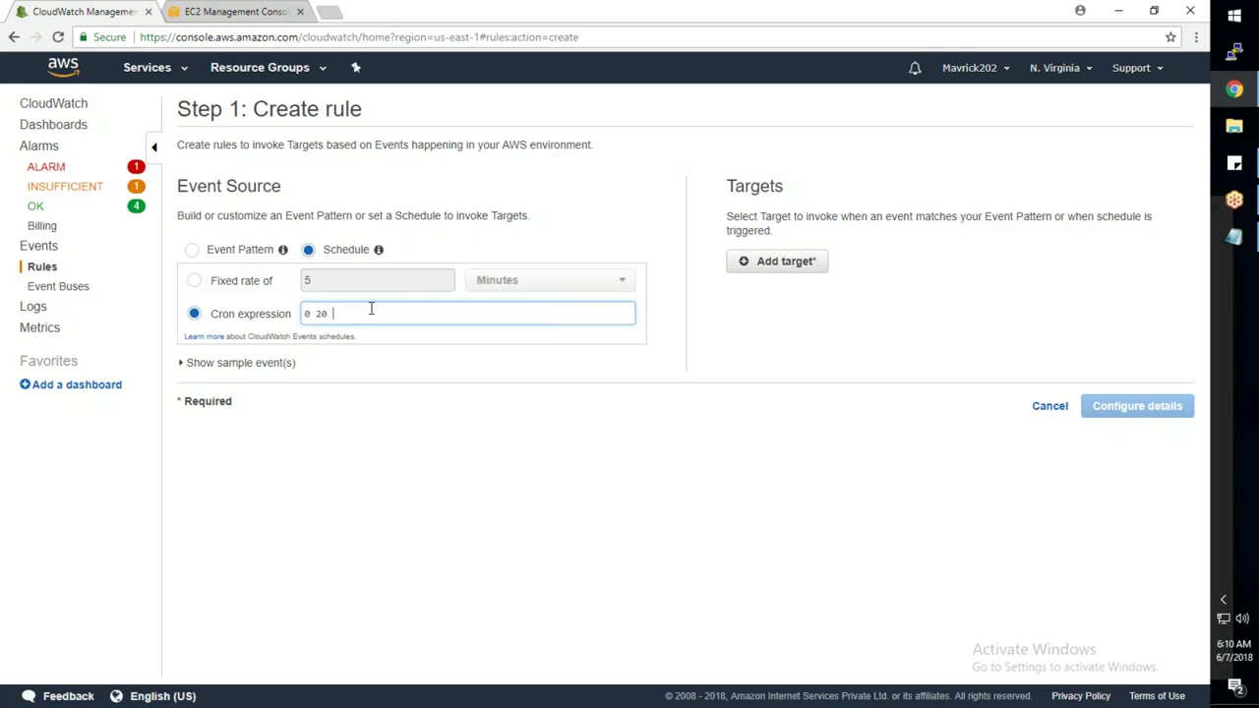
text( * * * *)
key(Tab)
click(419, 428)
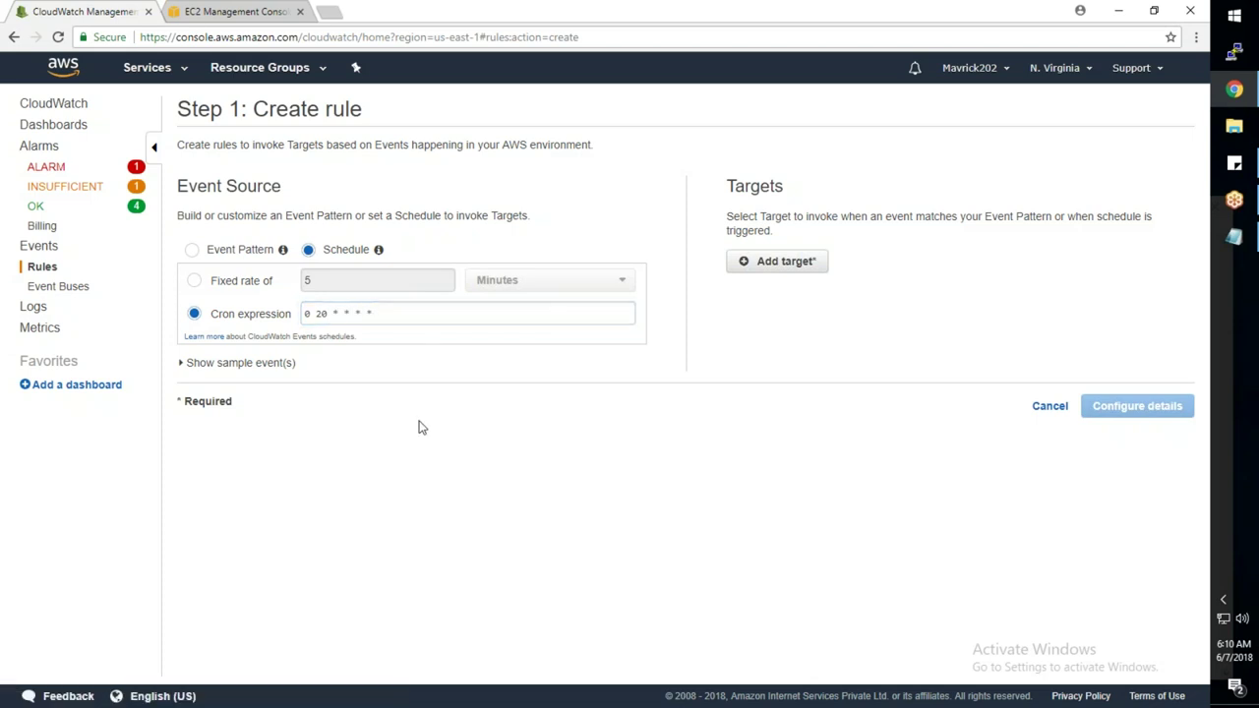
Go through the fields of the cron expression and open the CloudWatch Events schedules documentation in a separate tab
double_click(307, 314)
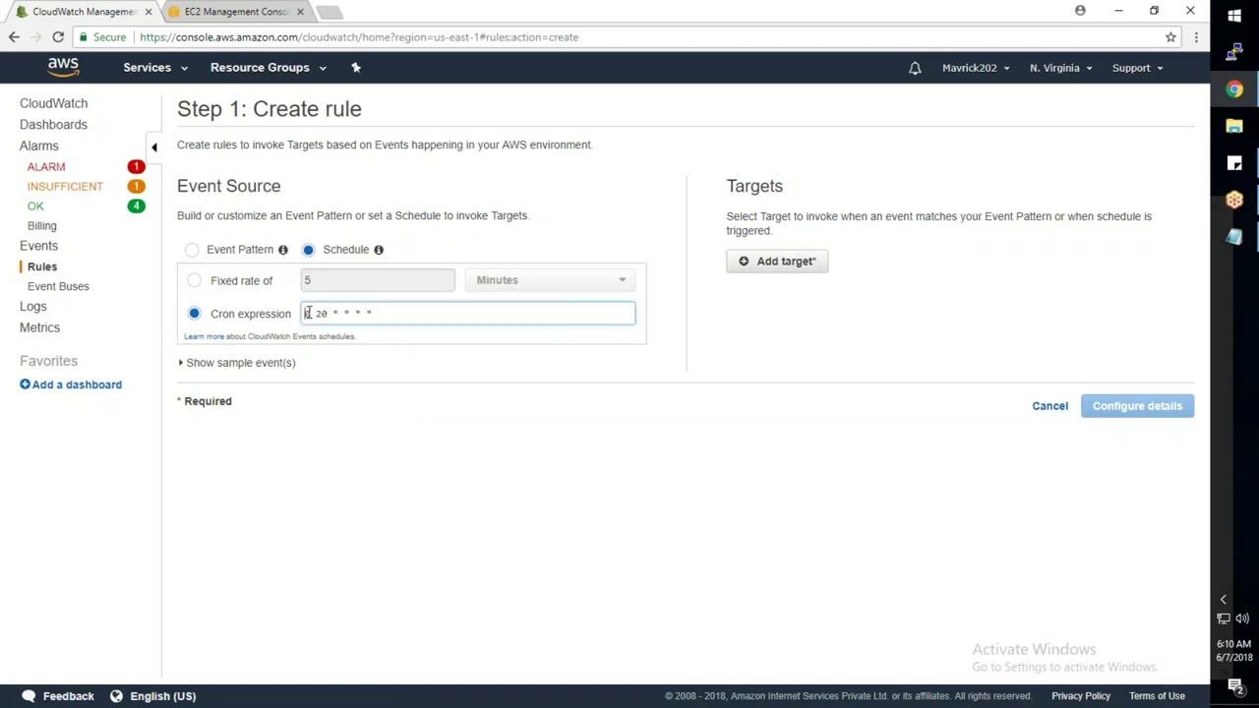
drag(312, 313, 334, 313)
double_click(338, 312)
double_click(345, 313)
right_click(215, 336)
click(251, 347)
triple_click(365, 313)
click(364, 313)
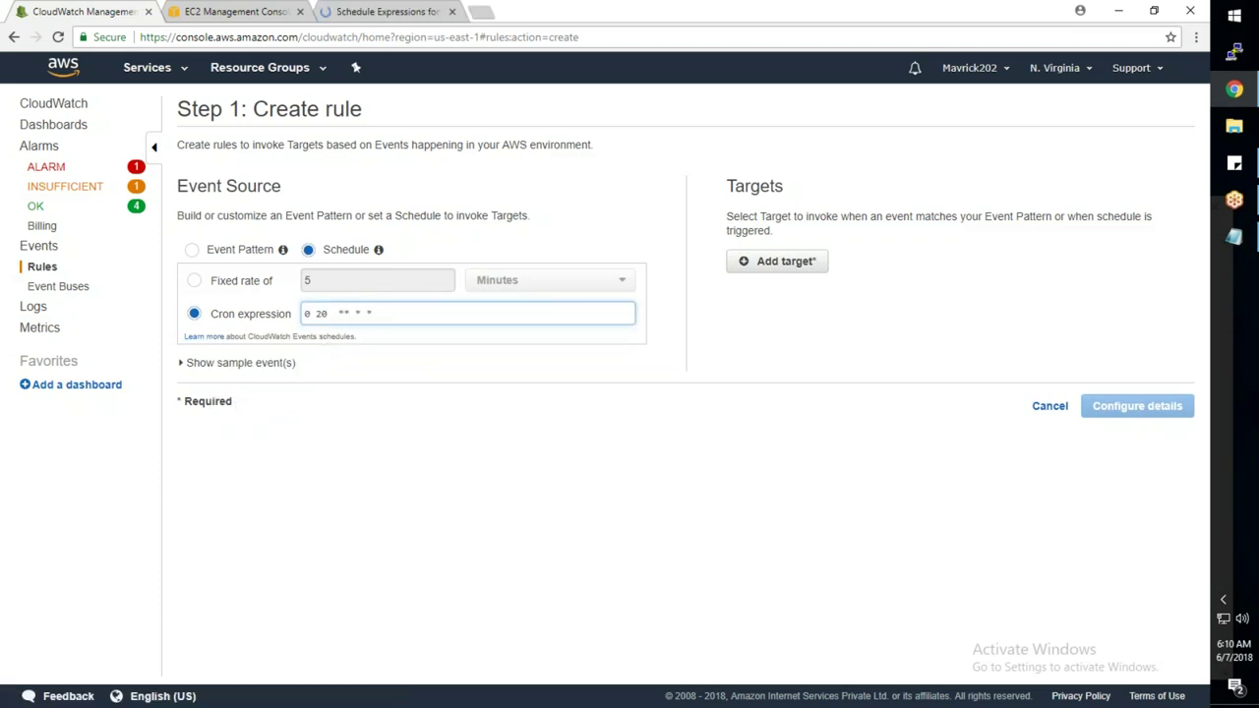
triple_click(363, 313)
Examine the allowed values for day-of-month, month, day-of-week and year in the documentation's Cron Expressions table
click(393, 12)
scroll(433, 290, down, 5)
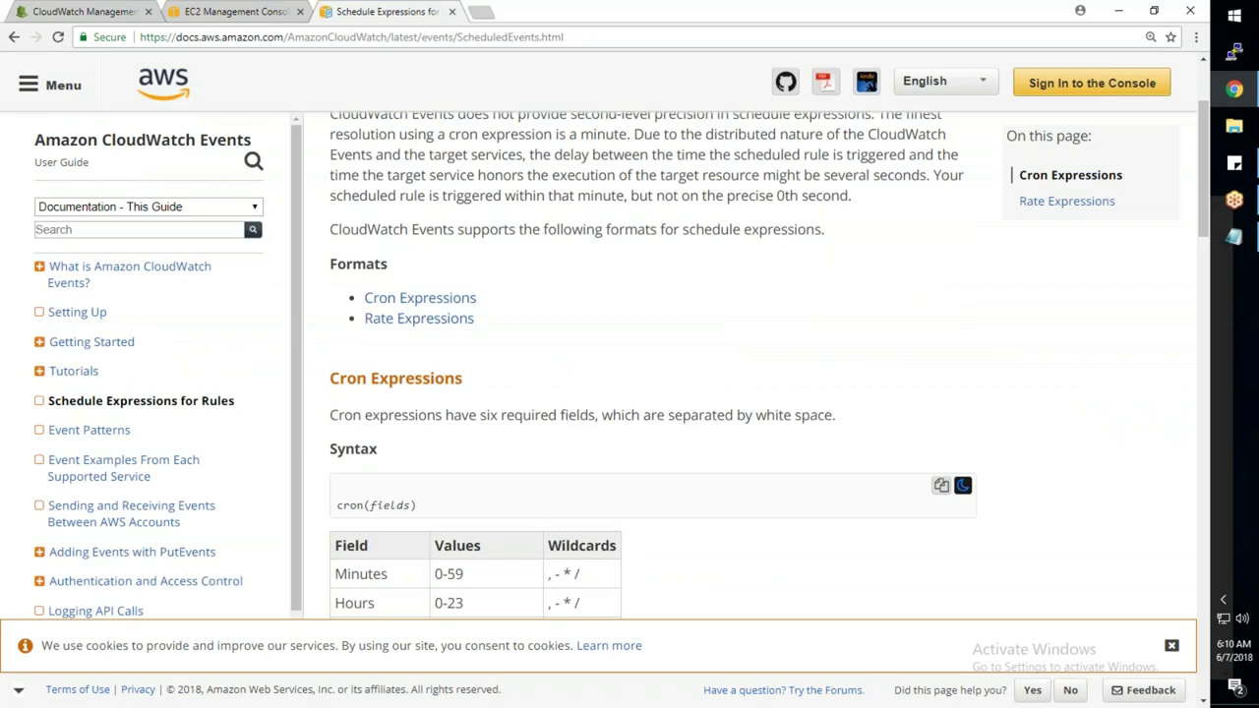
drag(464, 273, 435, 331)
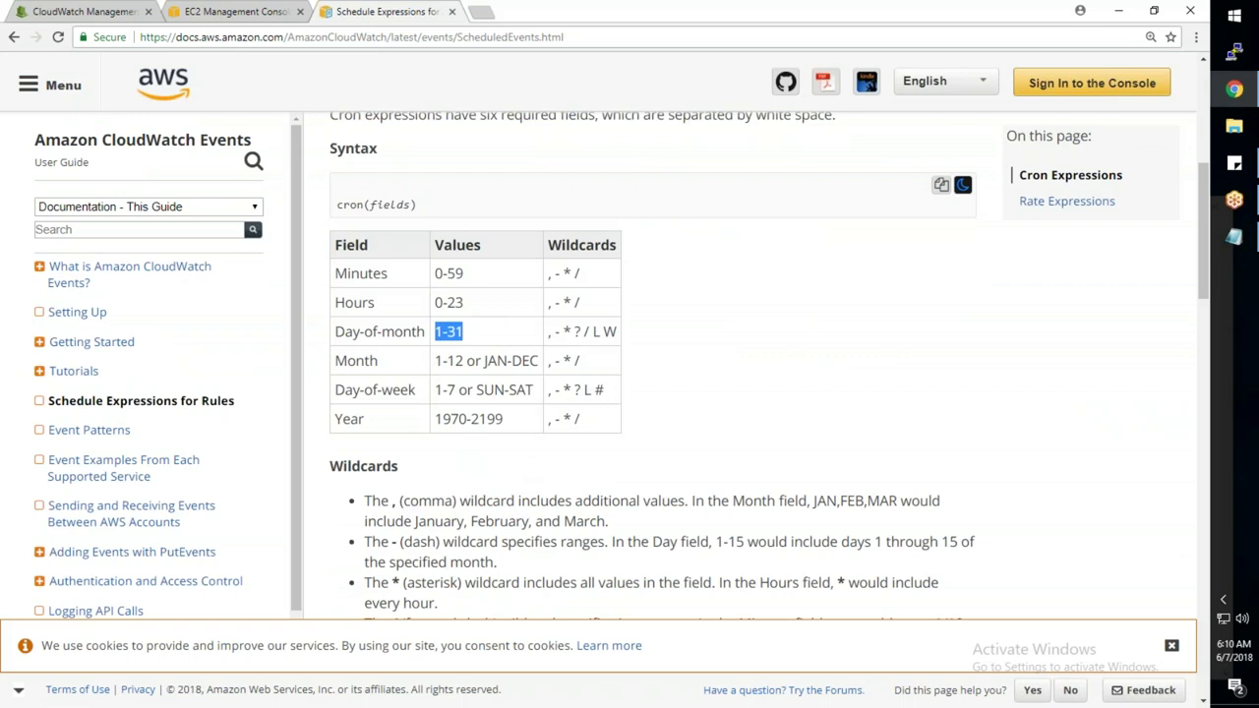
drag(538, 360, 430, 364)
drag(531, 390, 447, 391)
drag(531, 420, 435, 420)
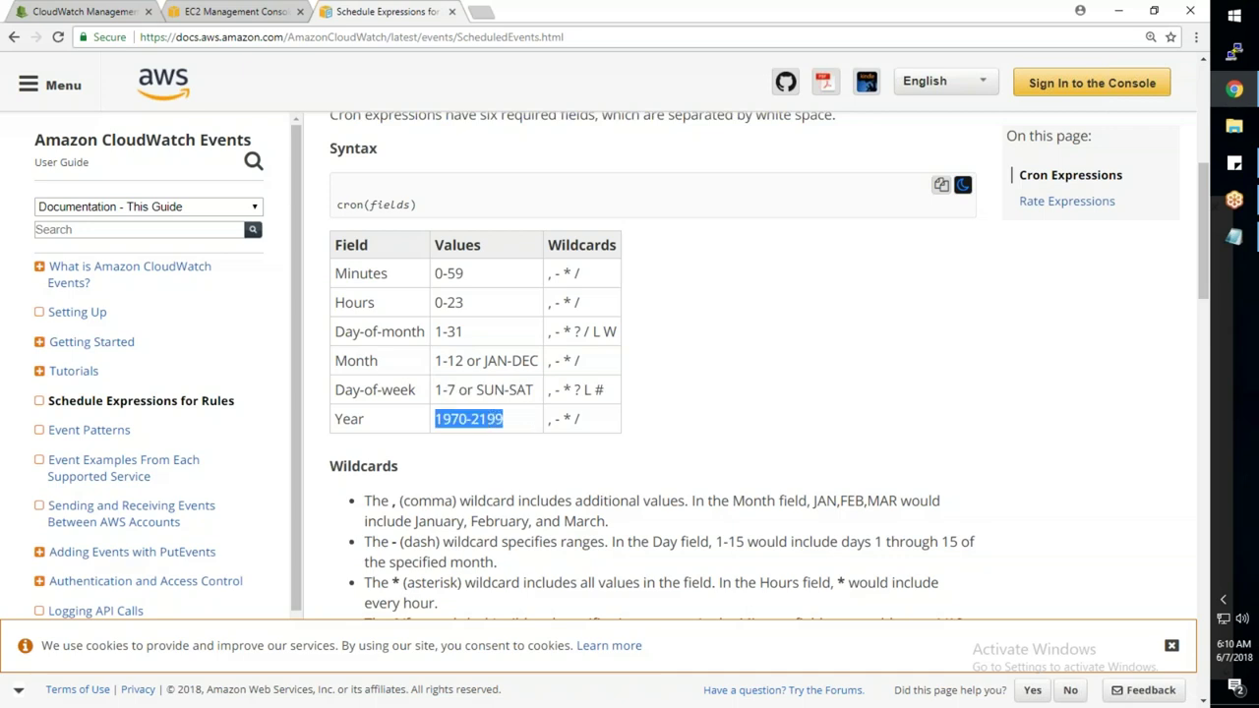
drag(464, 274, 434, 332)
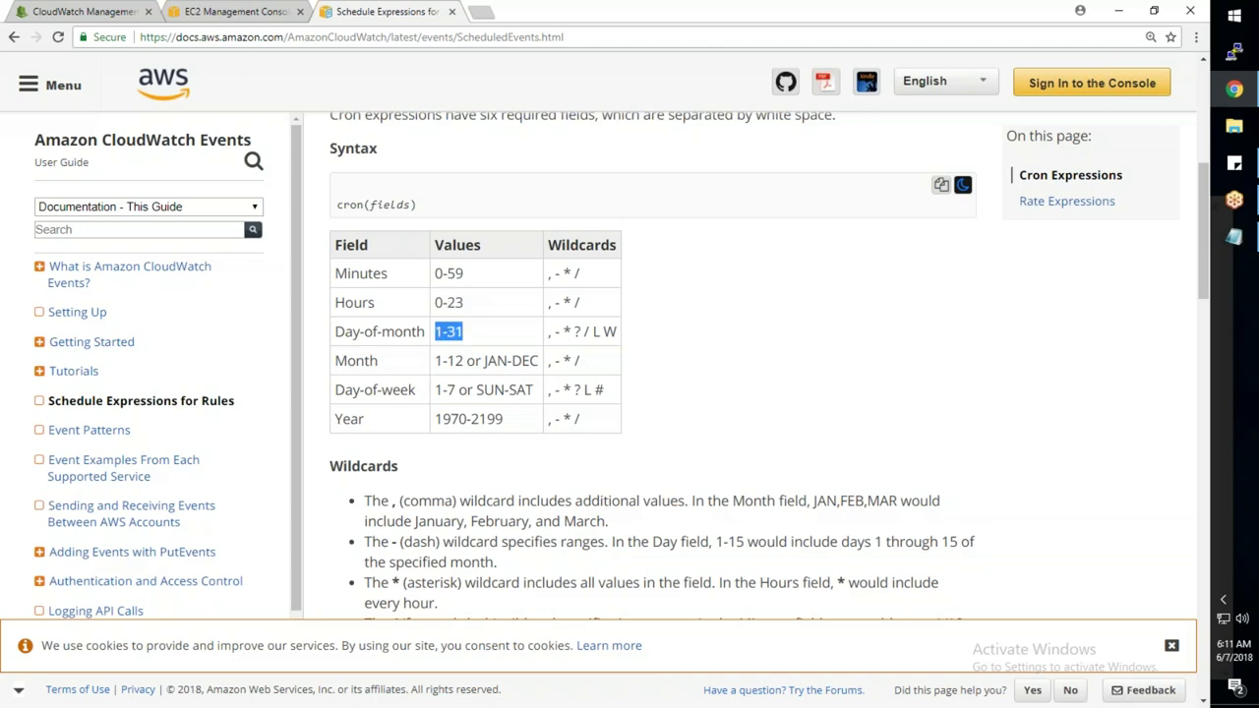
drag(541, 361, 436, 361)
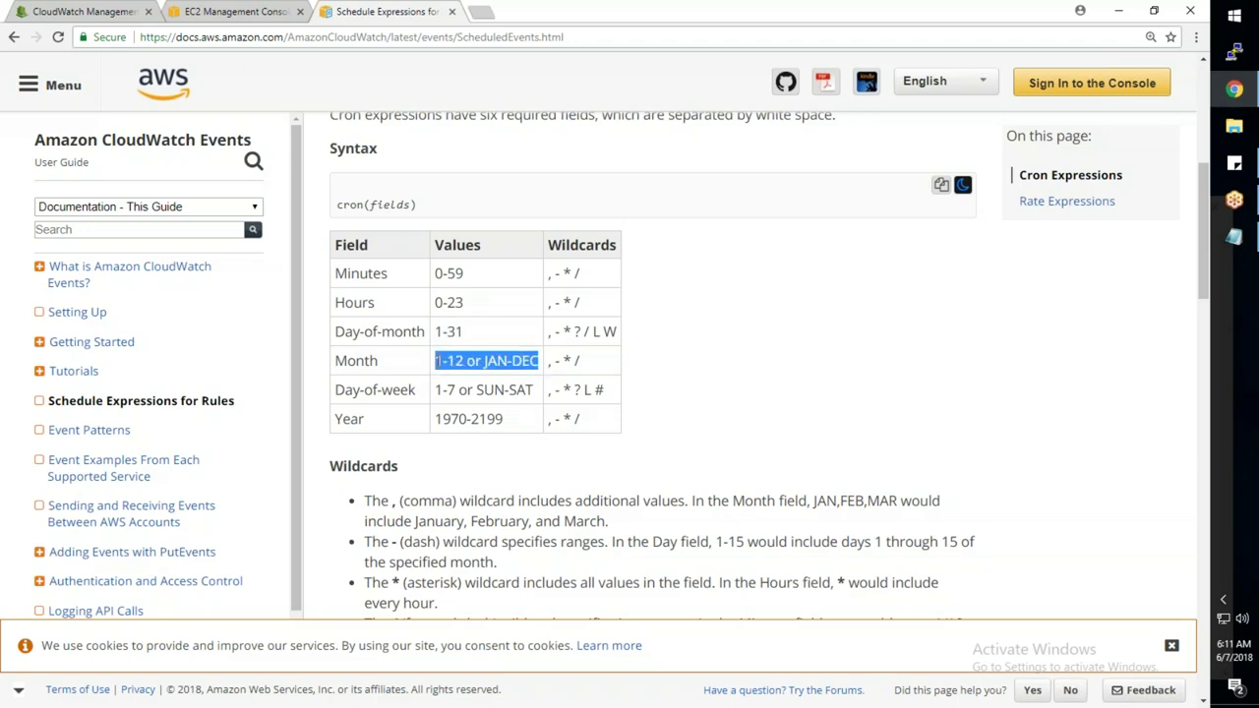
drag(534, 390, 436, 390)
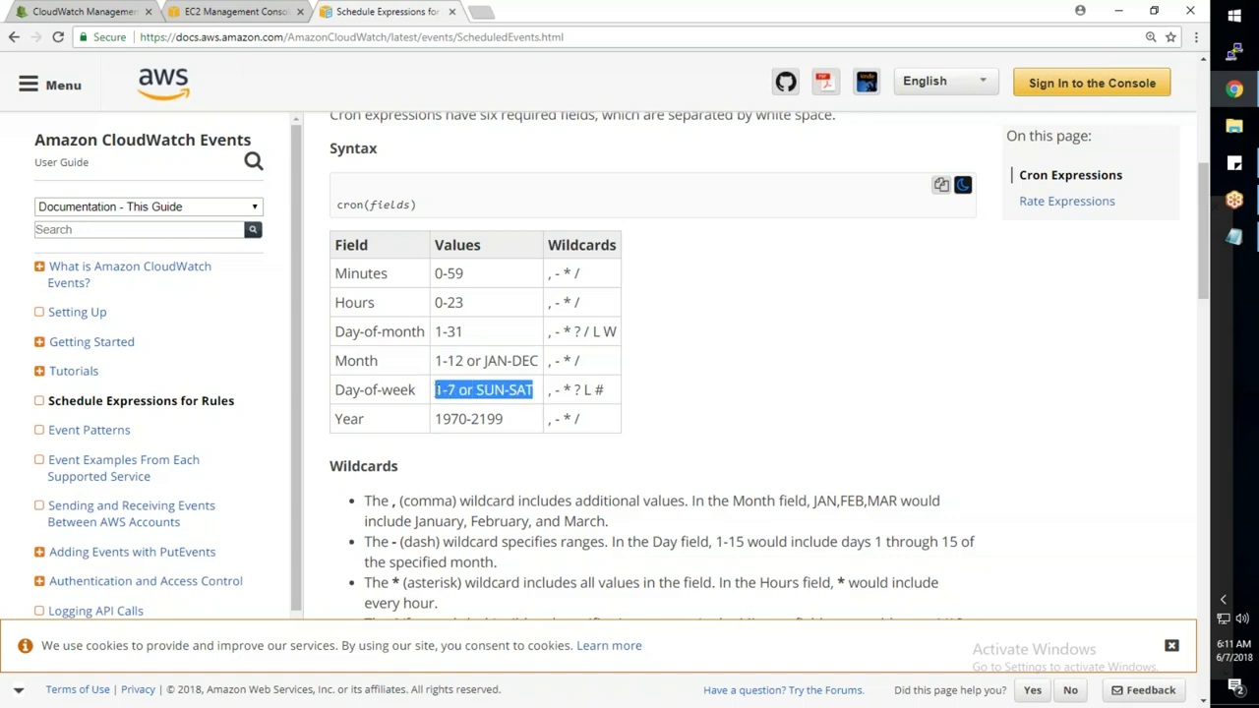
click(470, 391)
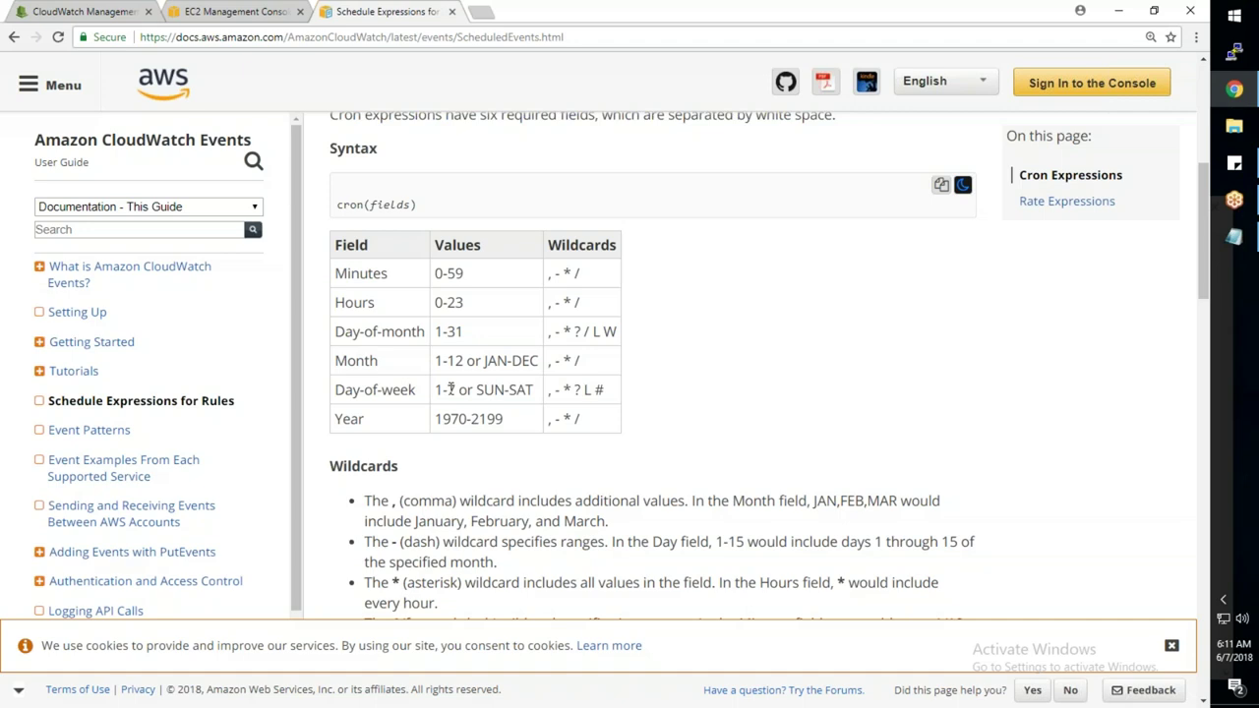
Examine the day-of-week and year ranges, the wildcard rules and the limits for cron expressions in the documentation
drag(435, 390, 459, 389)
drag(509, 421, 428, 423)
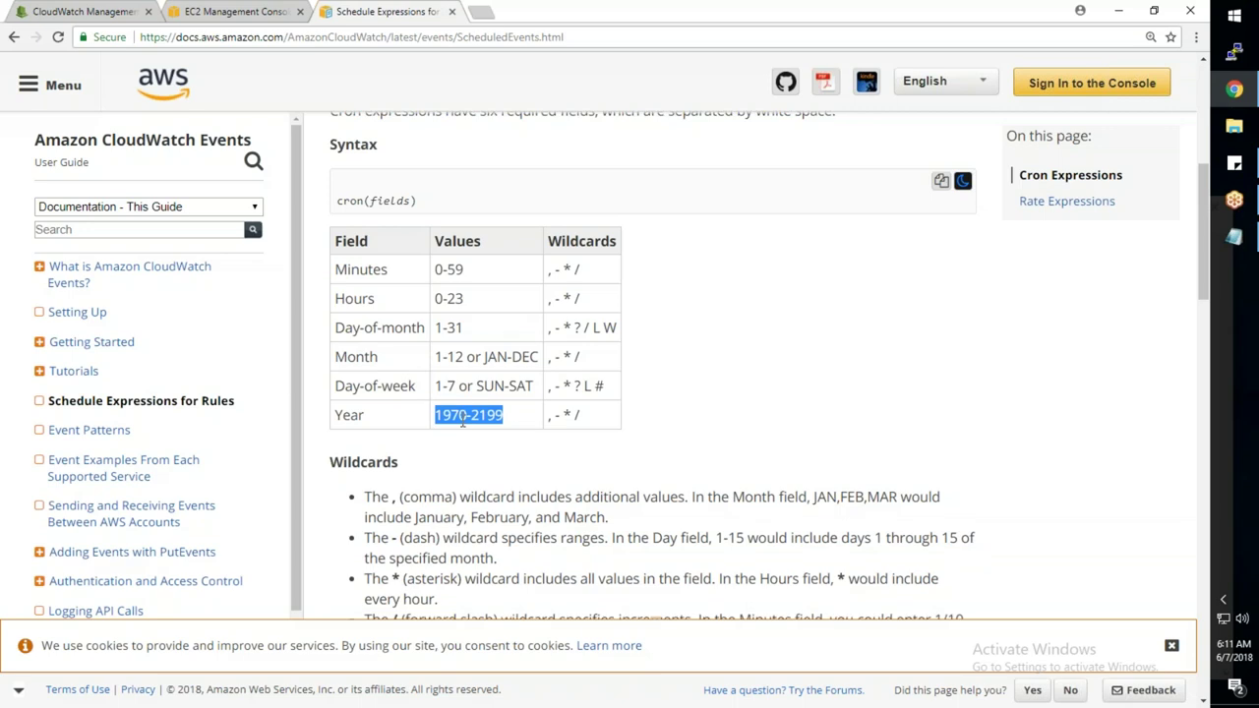
scroll(443, 422, down, 8)
scroll(463, 422, up, 3)
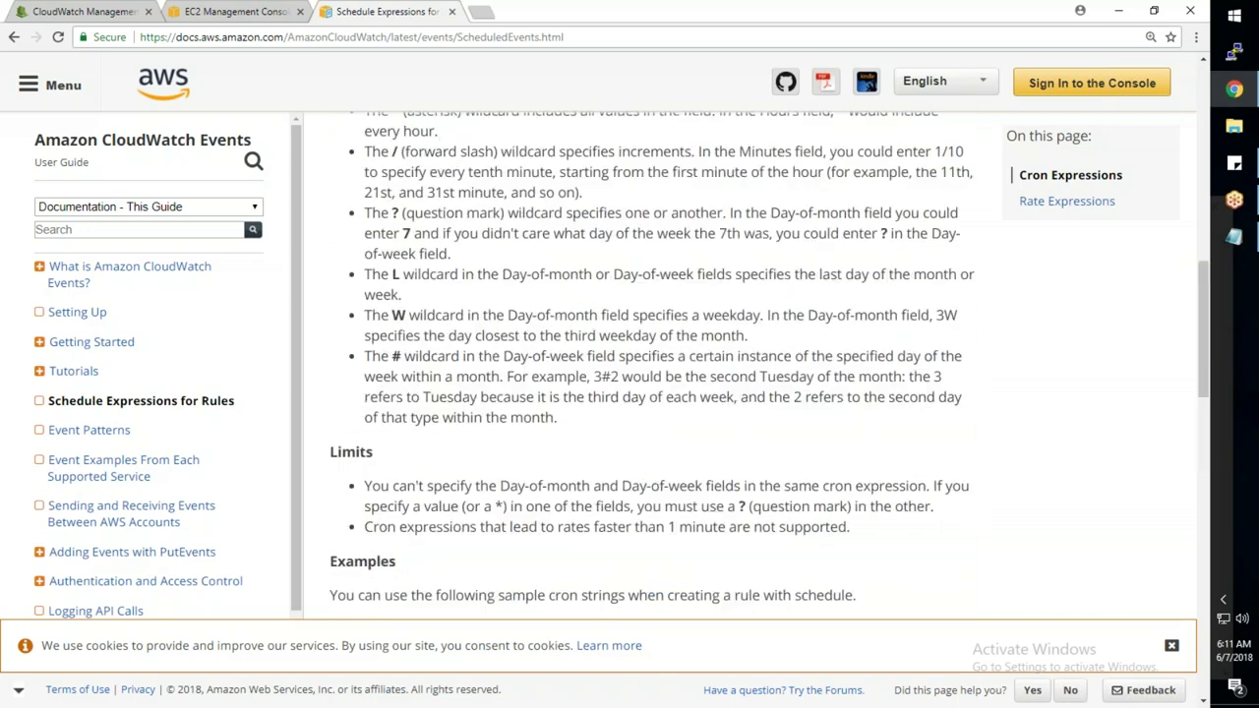
Write the cron expression 0 20 * * * * in the Notepad notes and place that window beside the documentation's field table
click(1235, 237)
key(Return)
key(Return)
text(0 20 * * * *)
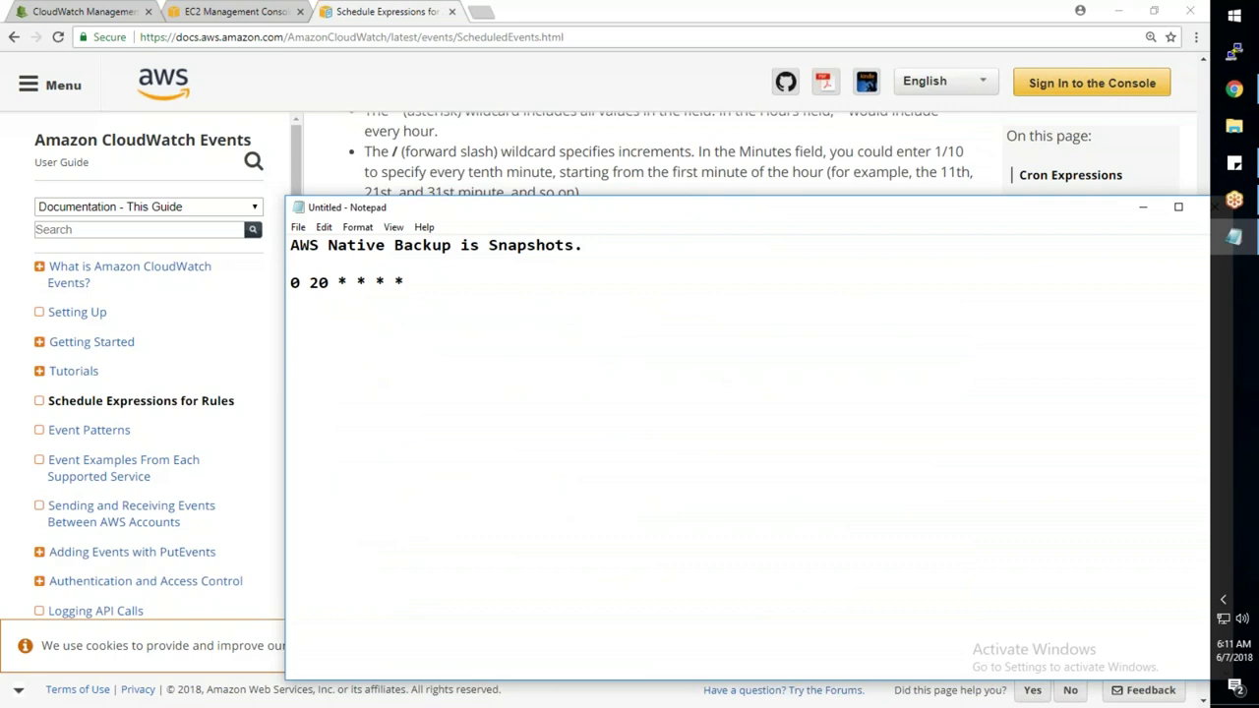
key(alt+Tab)
scroll(429, 438, up, 6)
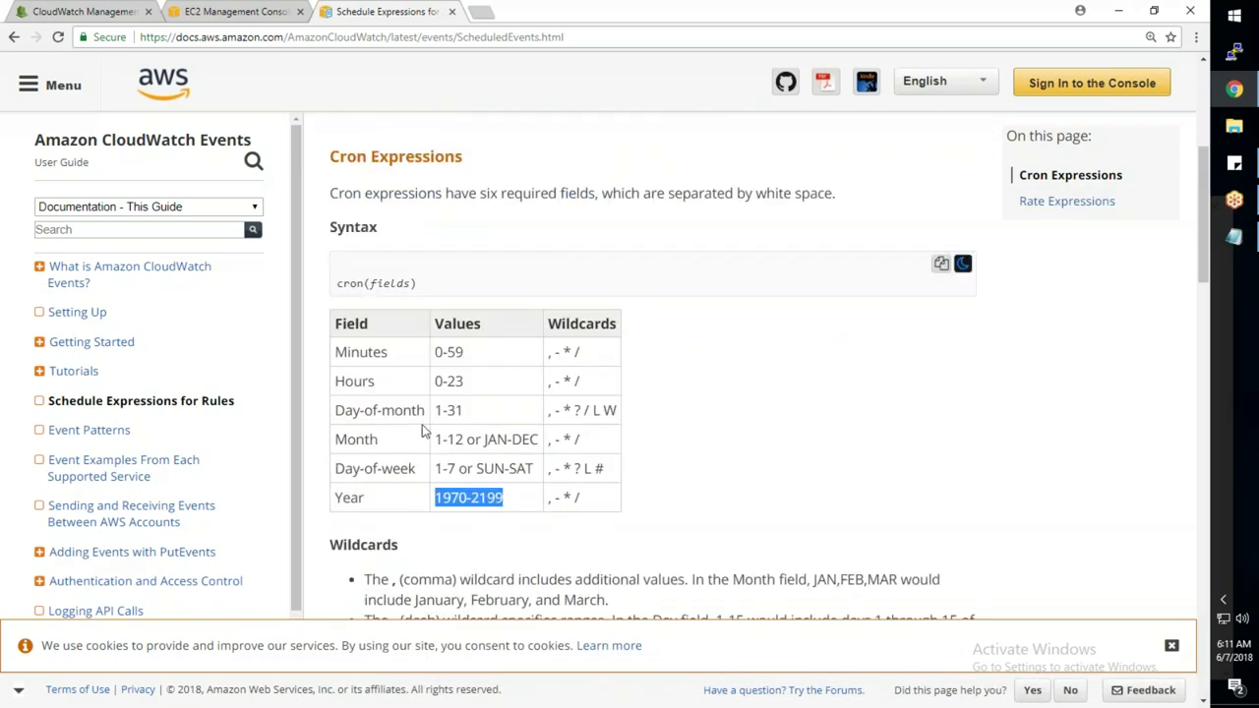
key(alt+Tab)
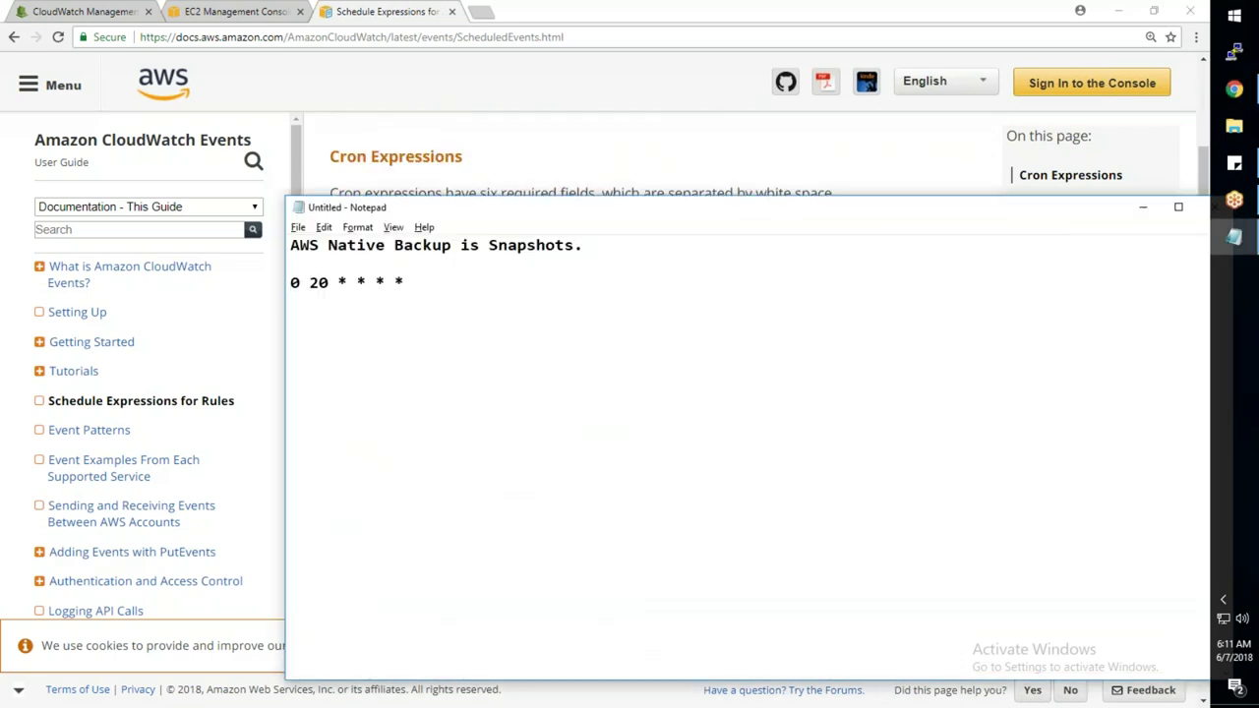
drag(499, 210, 794, 194)
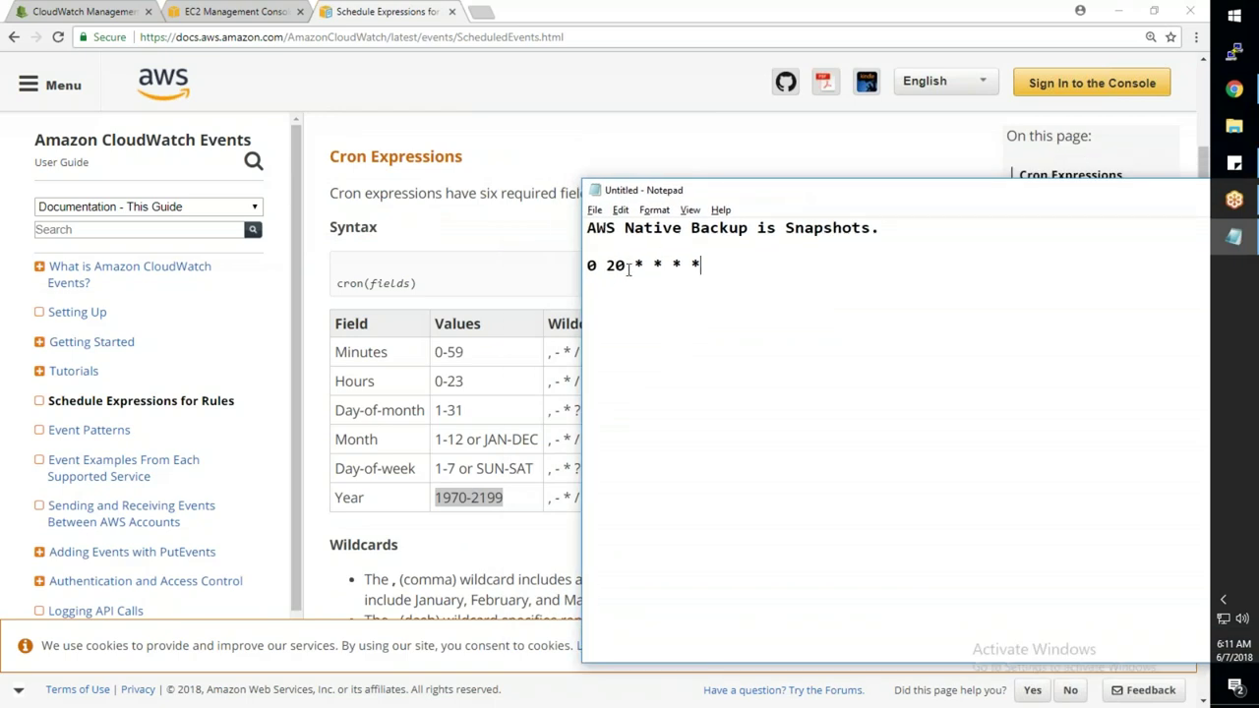
Copy the cron expression 0 20 * * * * from Notepad into the new CloudWatch rule's cron expression
mouse_move(598, 265)
mouse_down()
mouse_move(587, 266)
mouse_move(708, 261)
mouse_move(578, 251)
mouse_up()
key(ctrl+c)
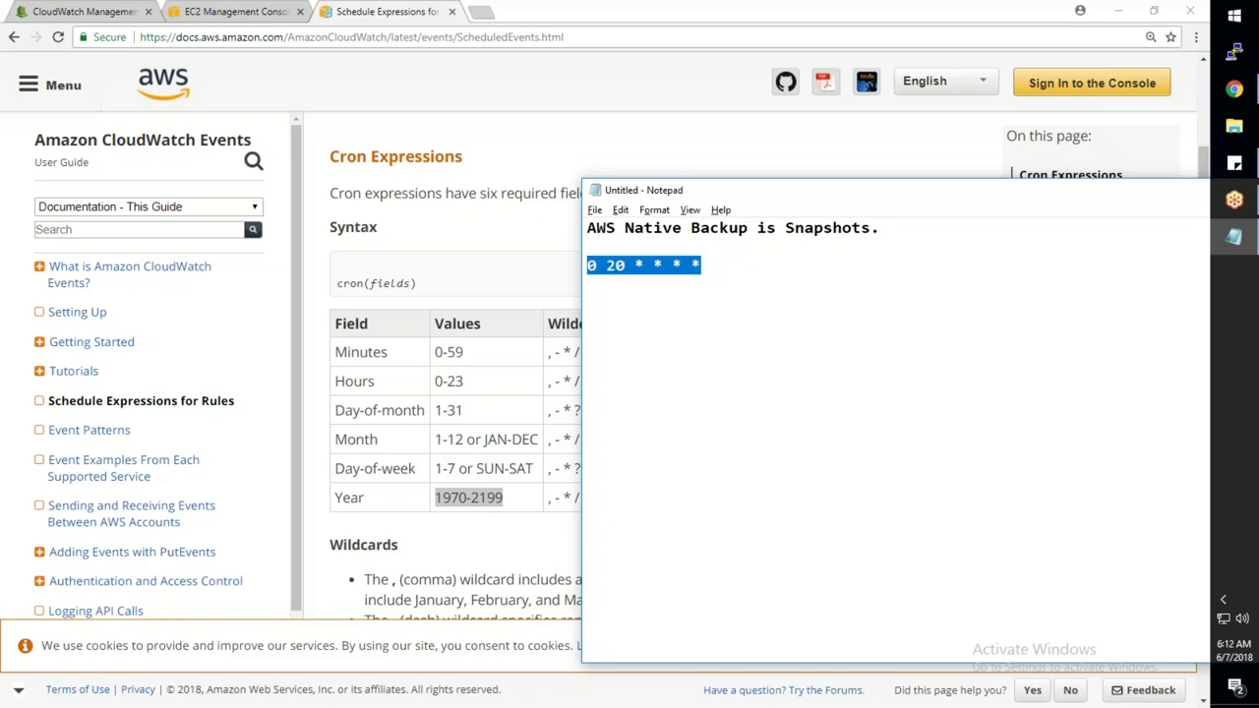
click(108, 10)
click(342, 314)
key(ctrl+v)
click(376, 421)
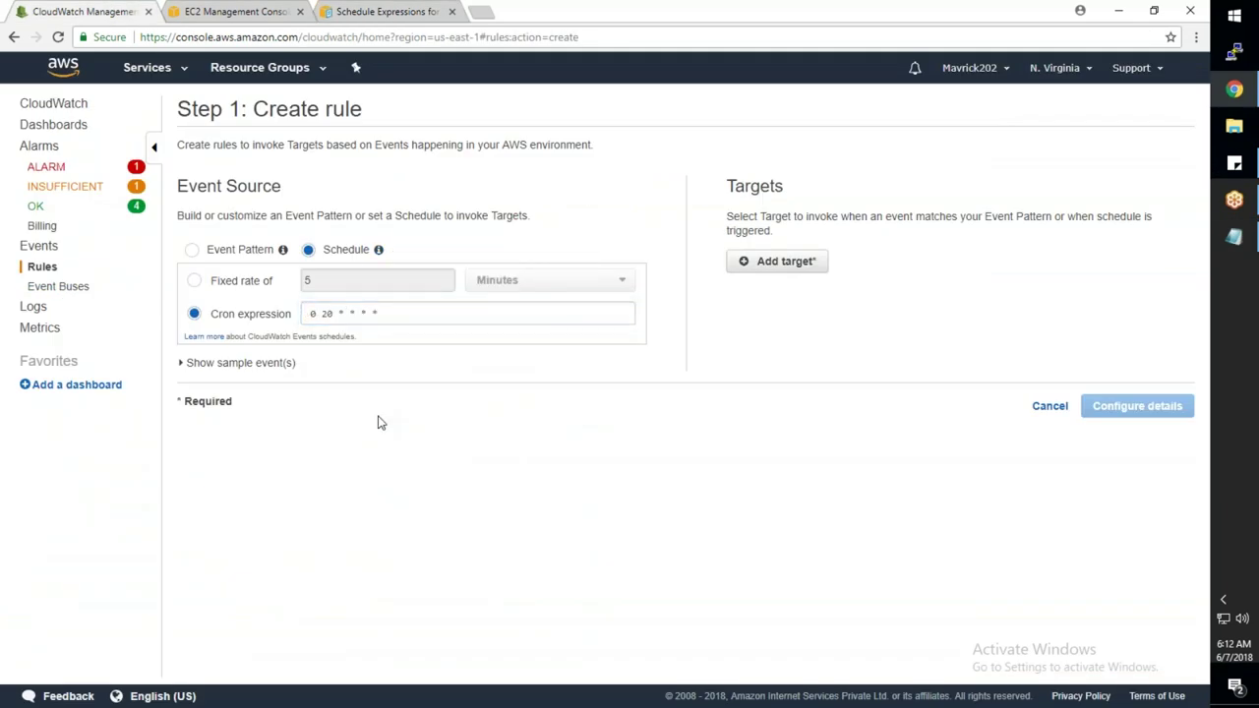
Add a target to the rule, look through the EC2 target types, and keep Lambda function as the type
click(787, 273)
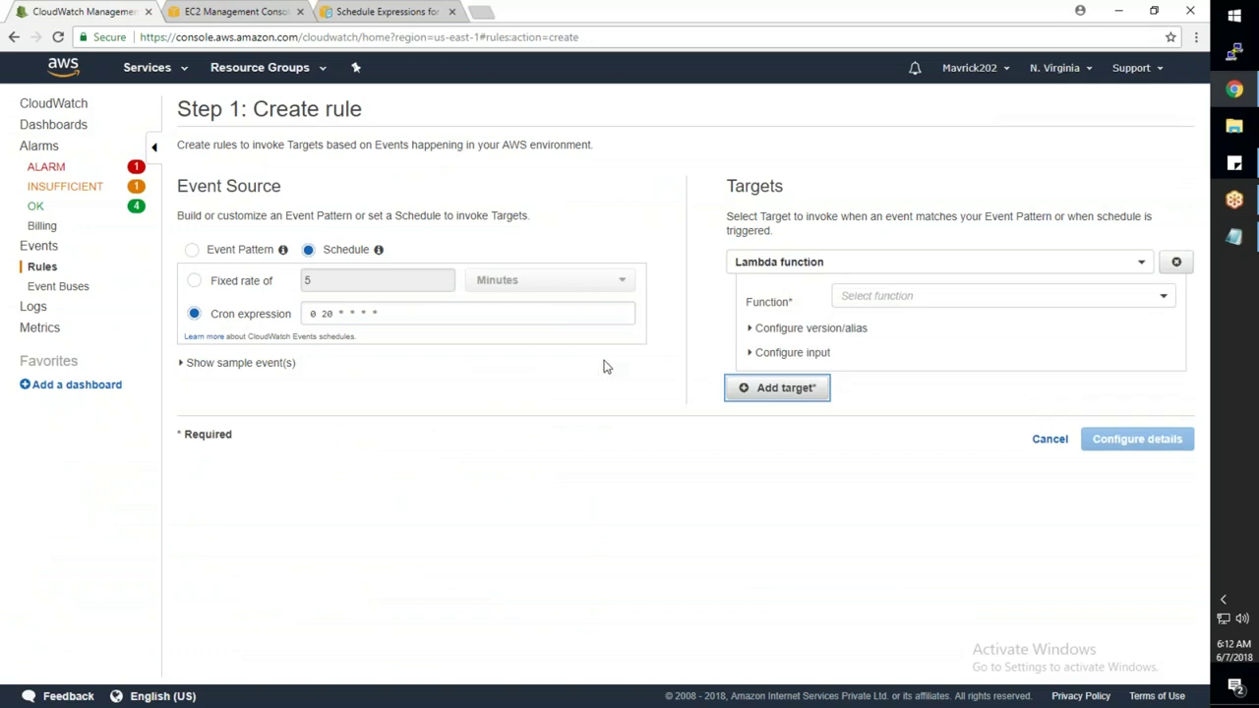
click(826, 269)
text(ec2)
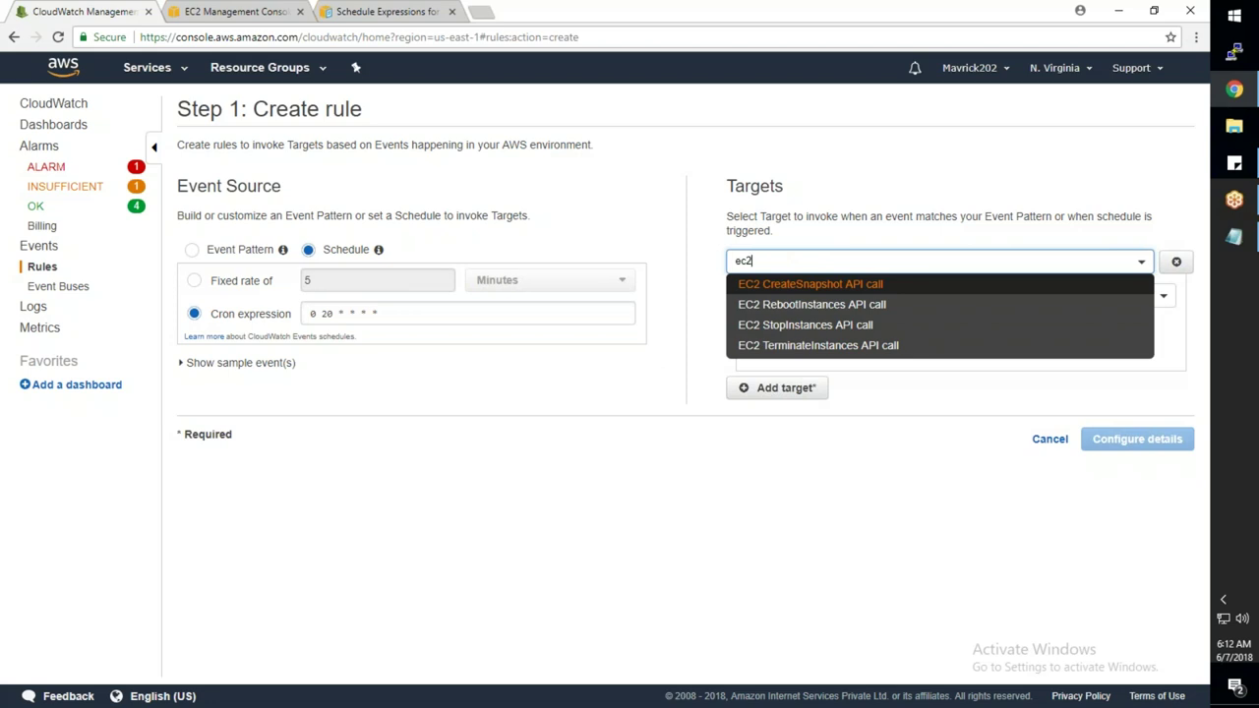
key(BackSpace)
key(BackSpace)
key(BackSpace)
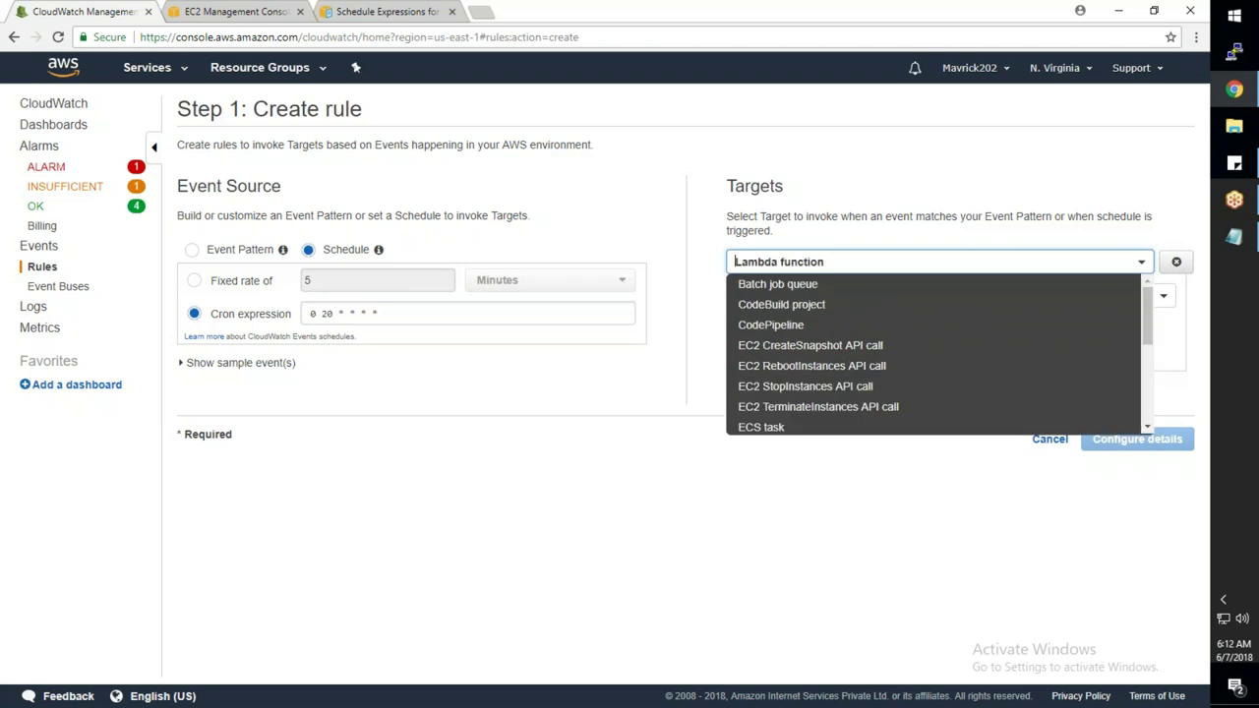
click(774, 537)
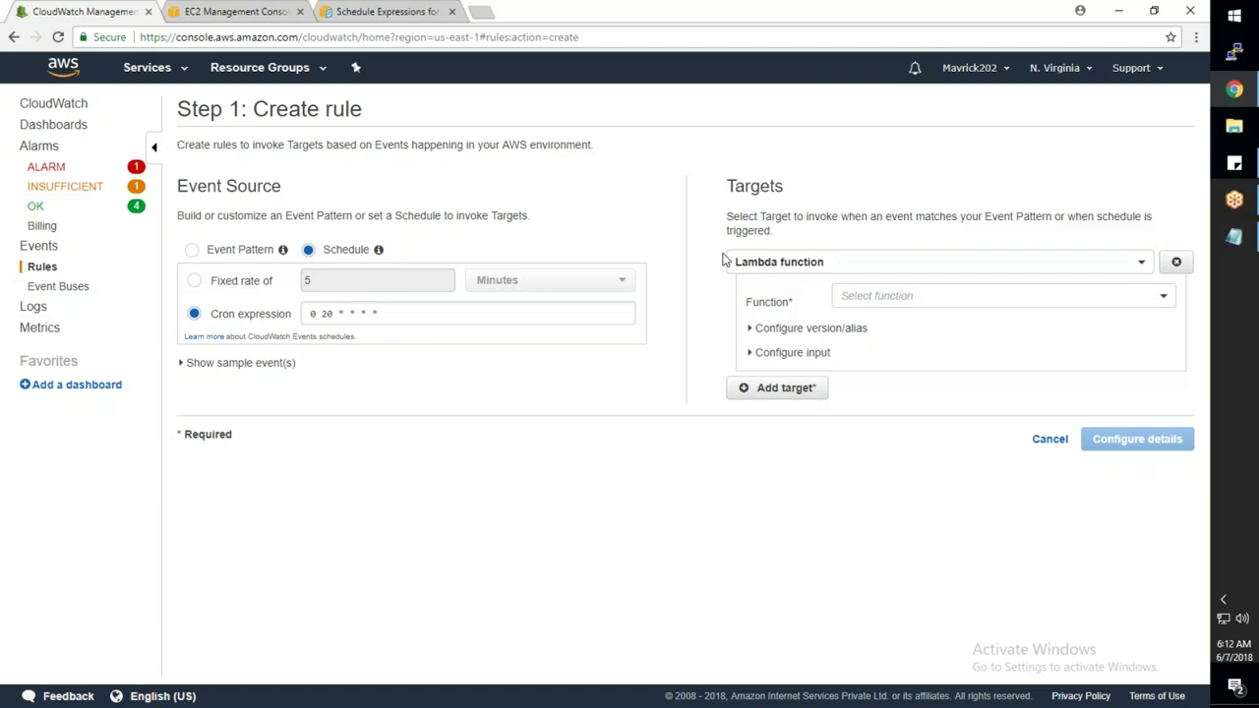
Open the Lambda service in a separate browser tab and show its functions list
click(181, 72)
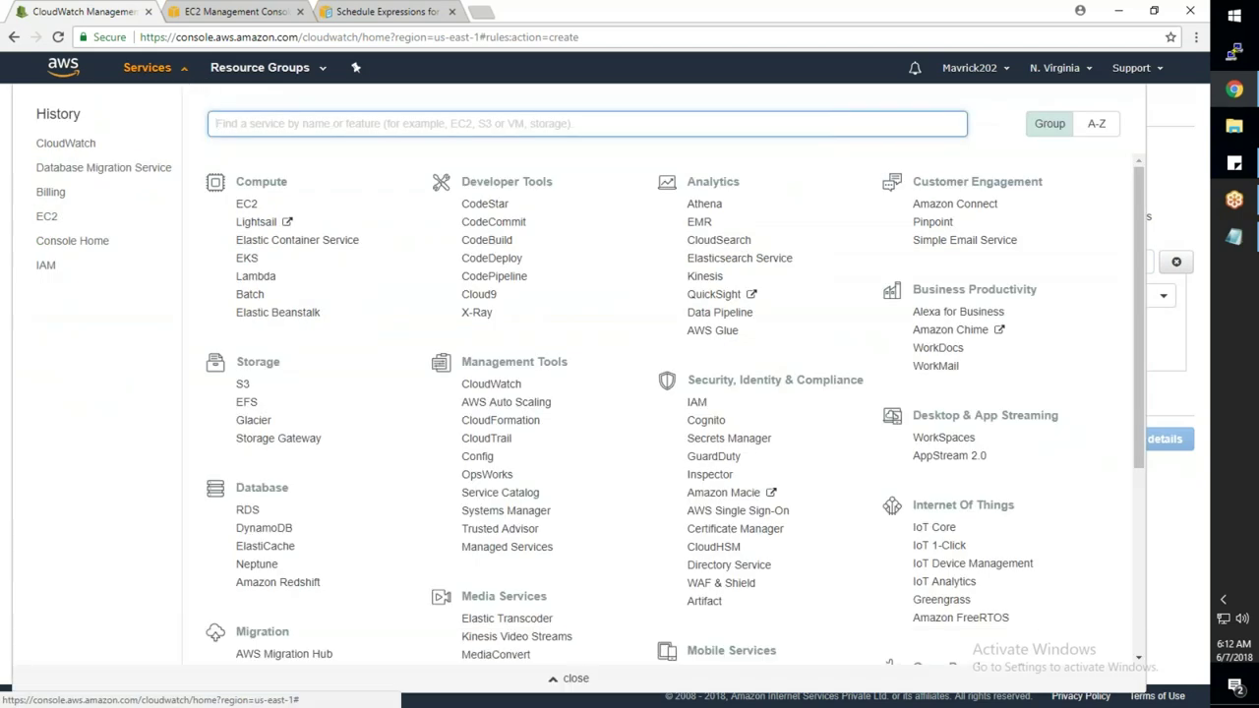
right_click(268, 282)
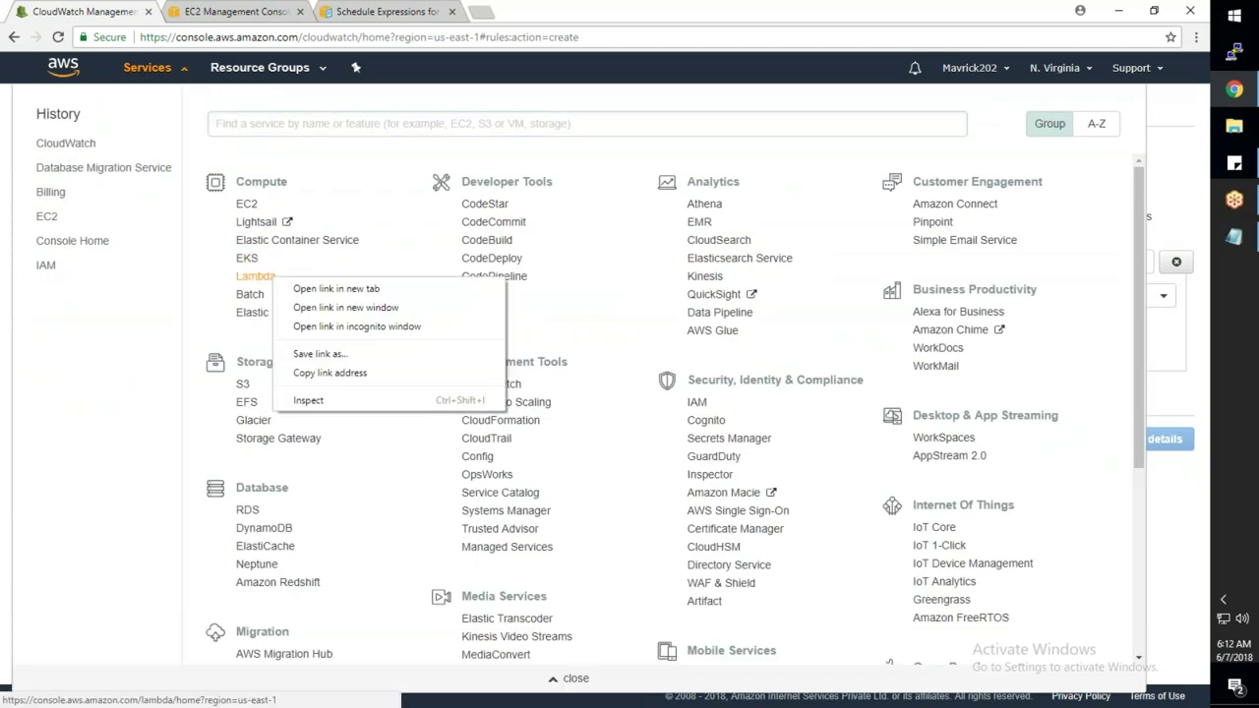
click(295, 287)
click(531, 11)
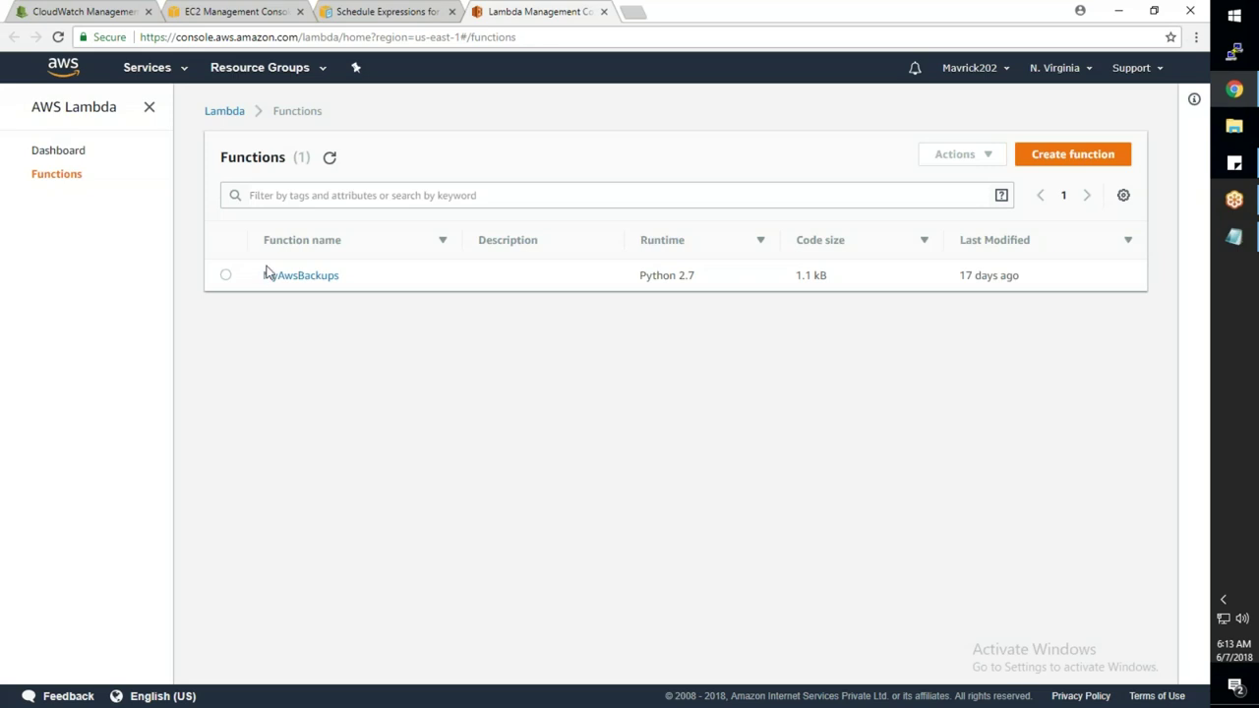
Add a tag with key Backup and value Yes to the Server1 instance in EC2
click(204, 12)
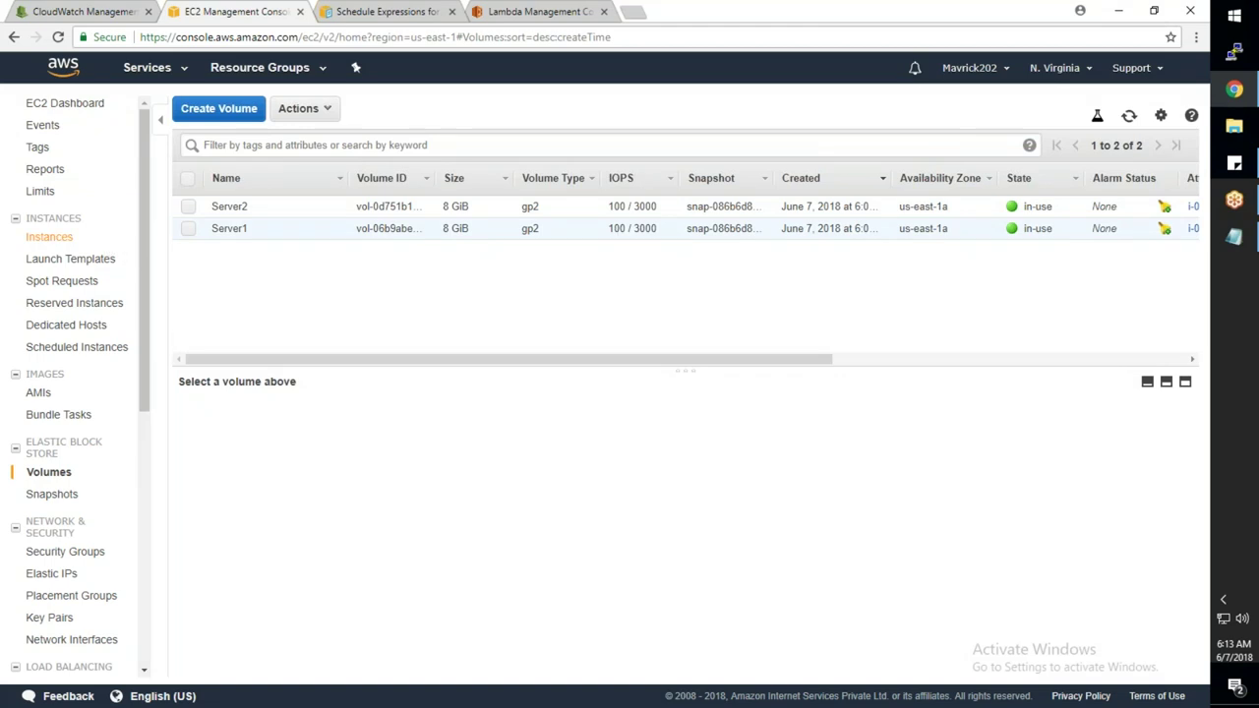
click(49, 237)
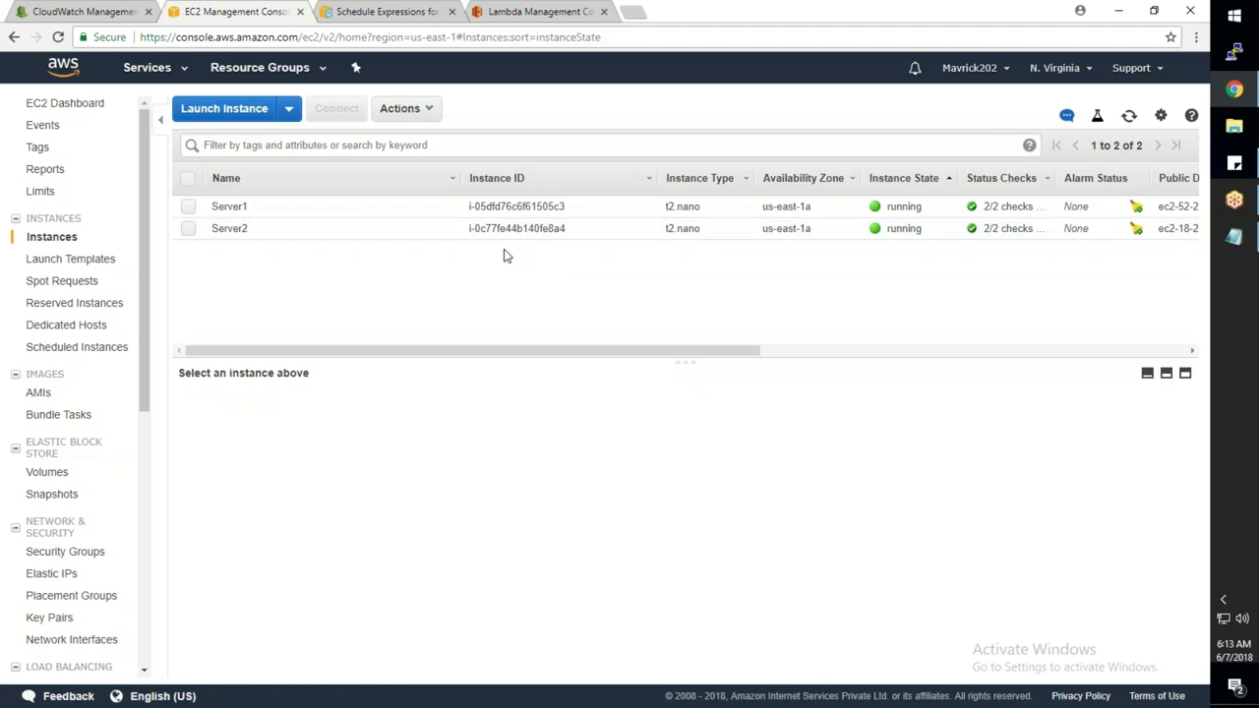
click(517, 208)
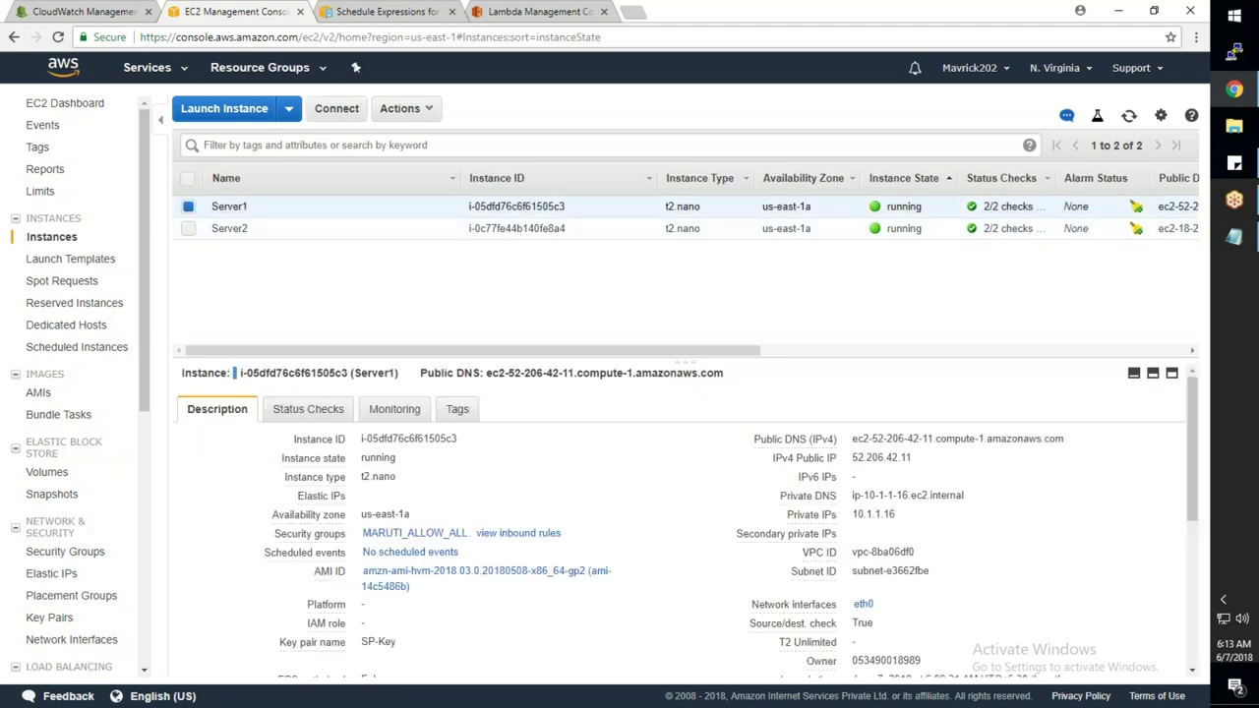
click(458, 411)
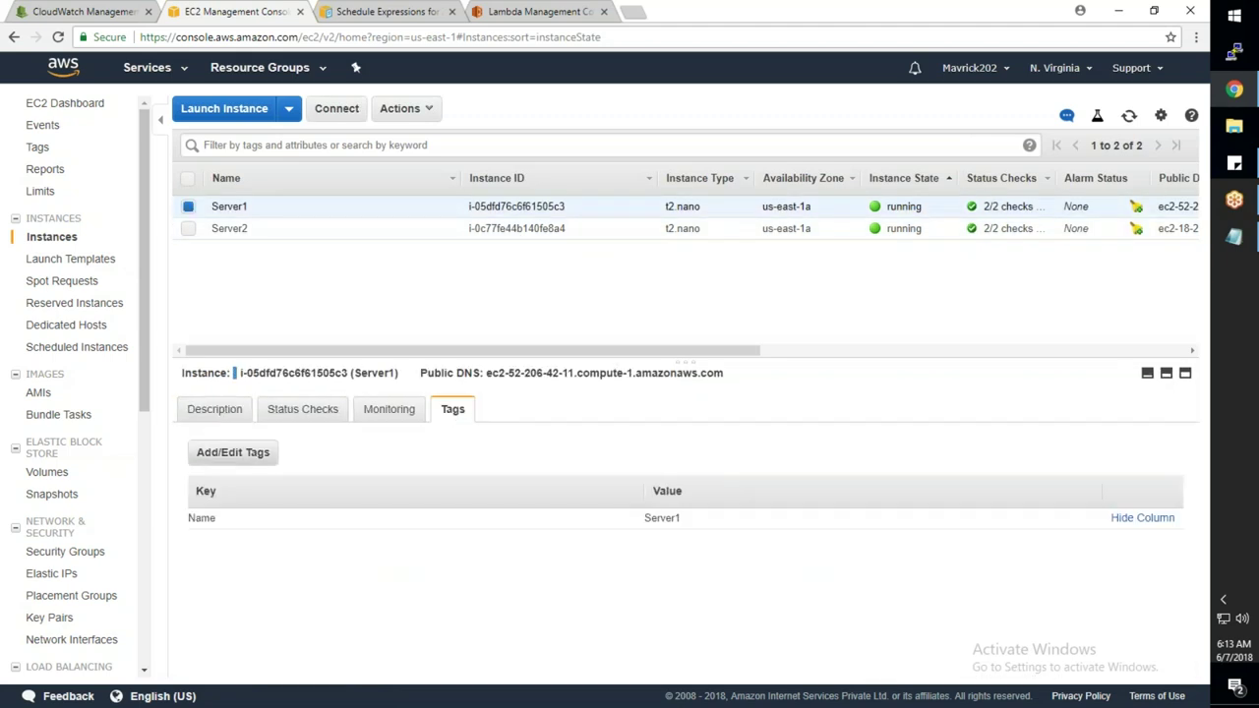
click(252, 461)
click(425, 311)
text(Backup)
key(Tab)
text(Yes)
click(673, 350)
Add a tag with key Backup and value No to the Server2 instance
click(301, 228)
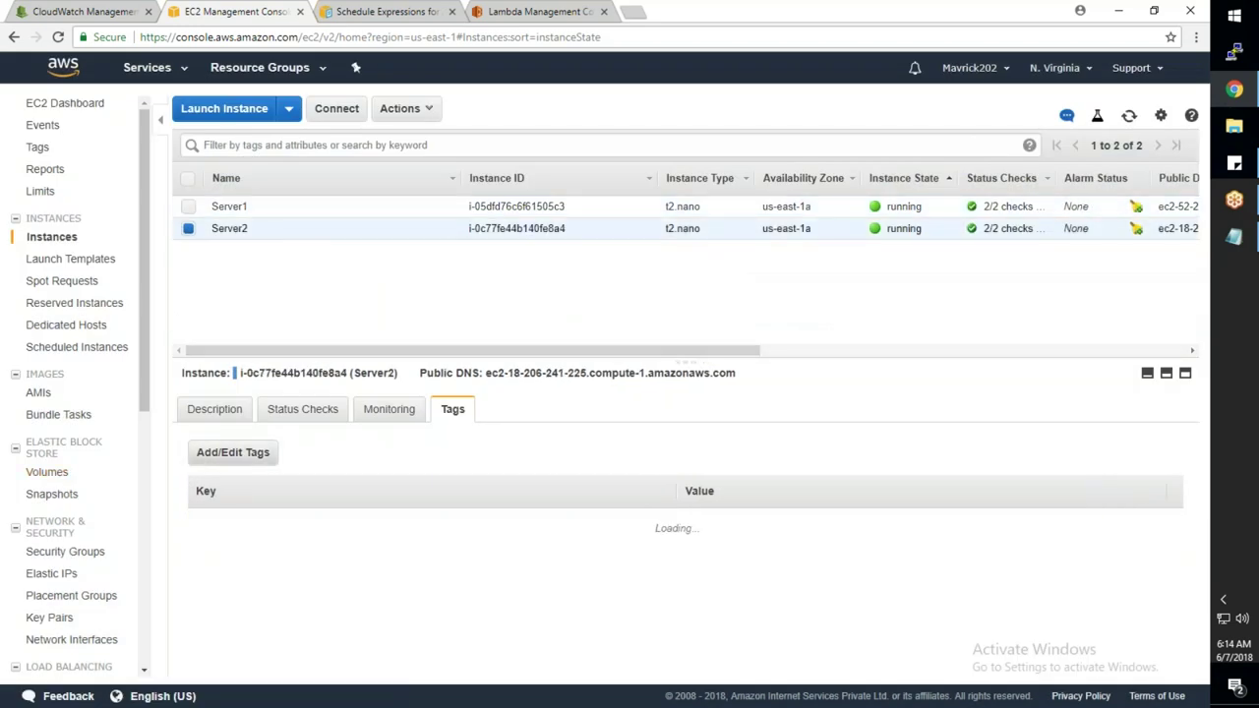
click(232, 452)
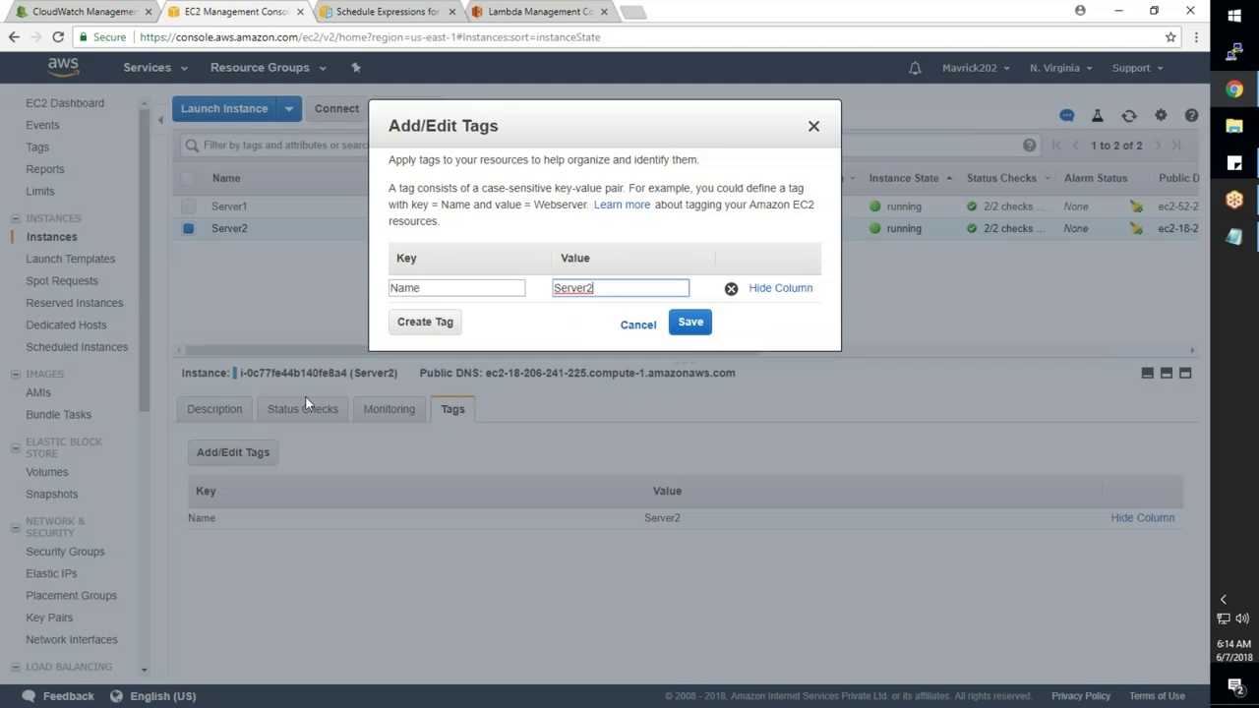
click(420, 323)
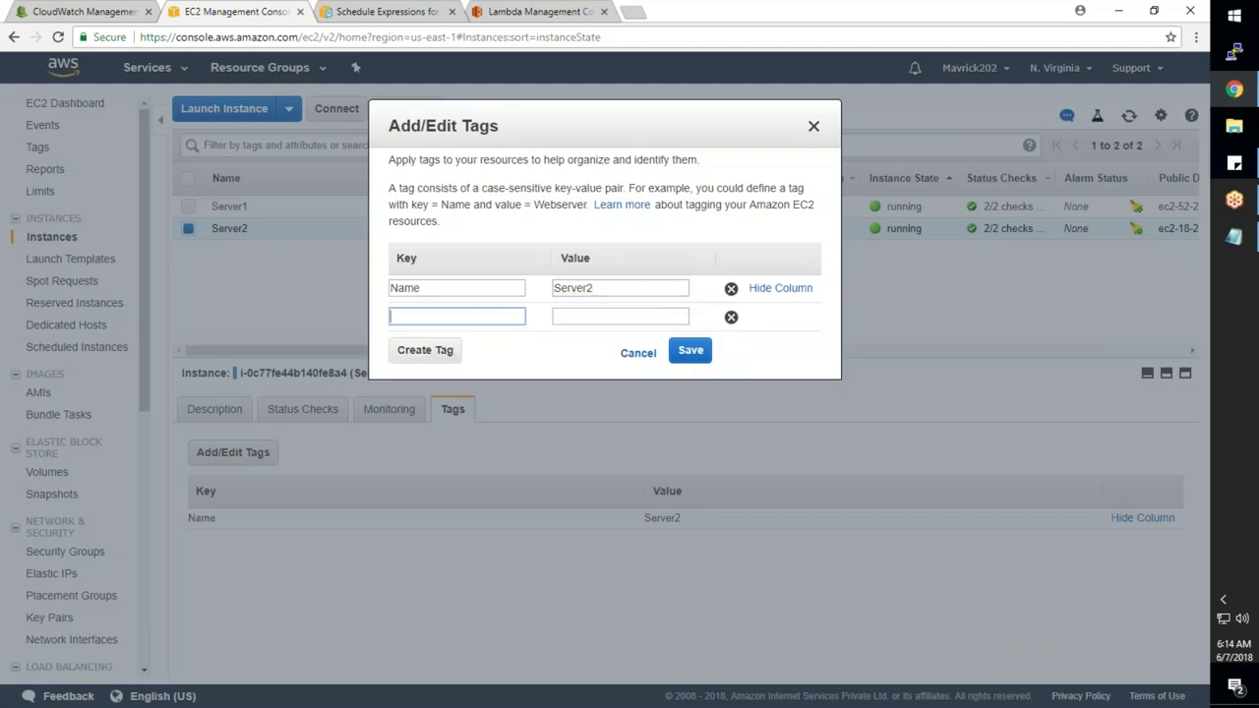
text(Backup)
key(Tab)
text(No)
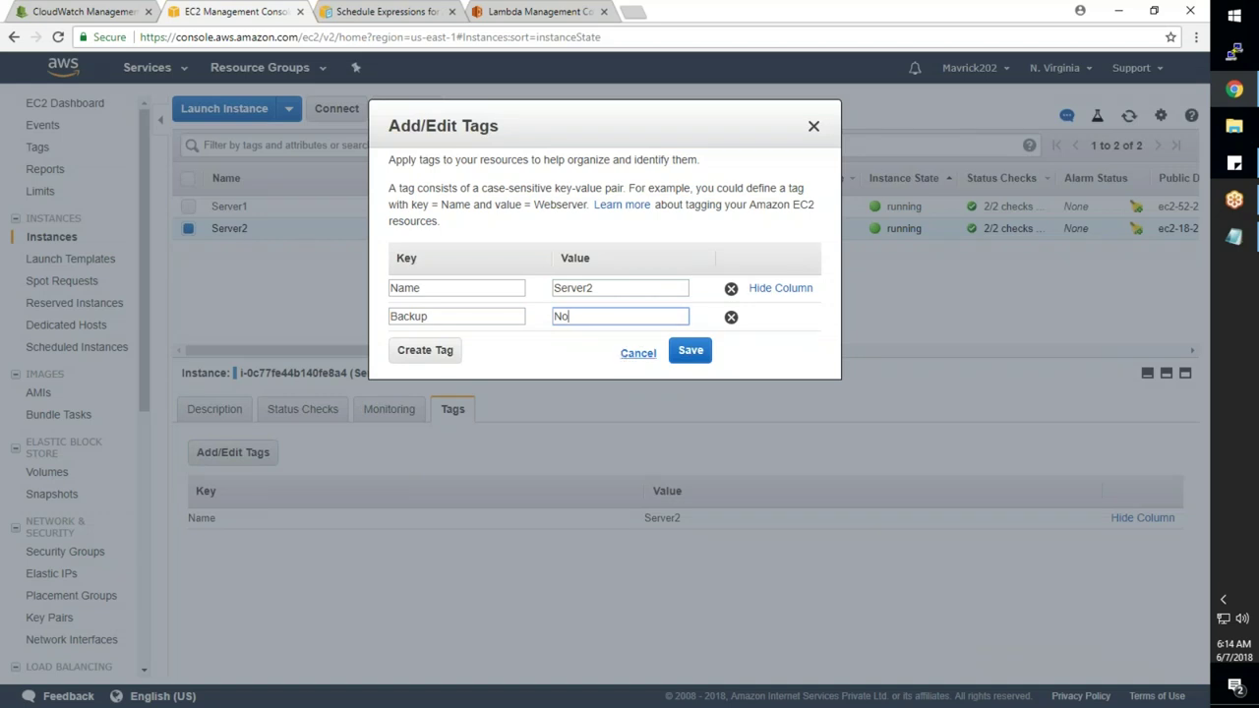
click(690, 350)
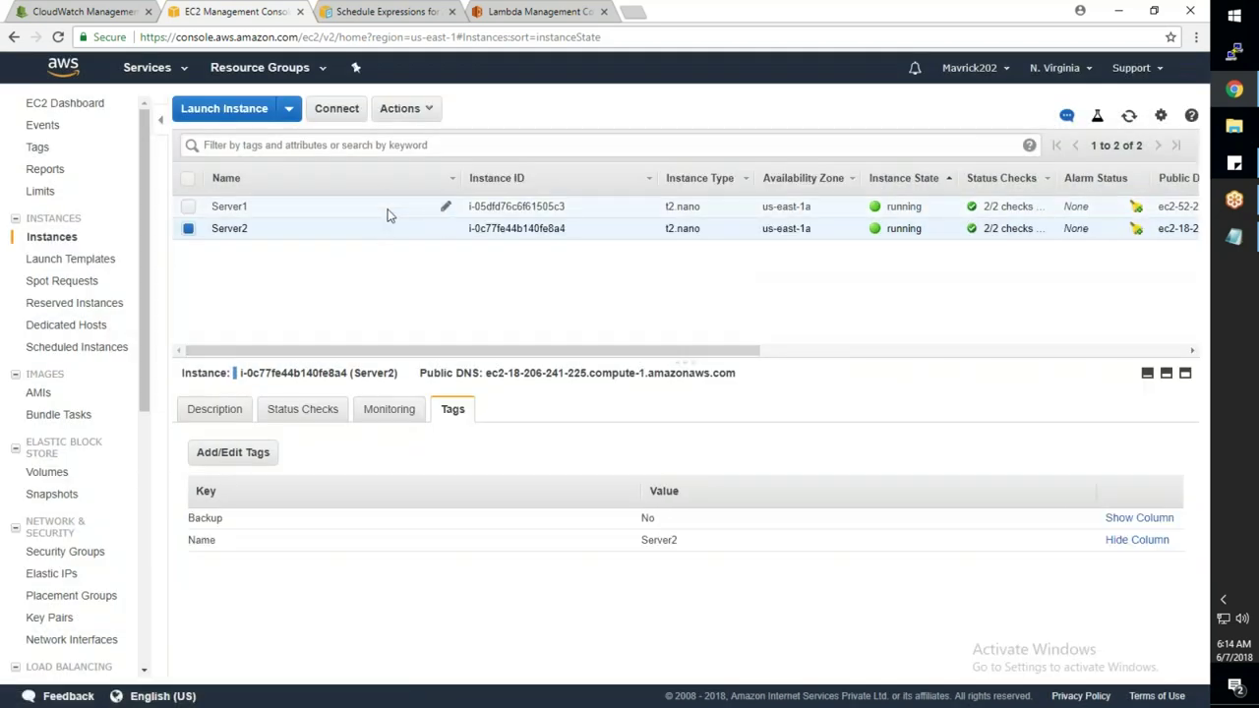
Compare the Backup tags of the Server1 and Server2 instances
click(482, 207)
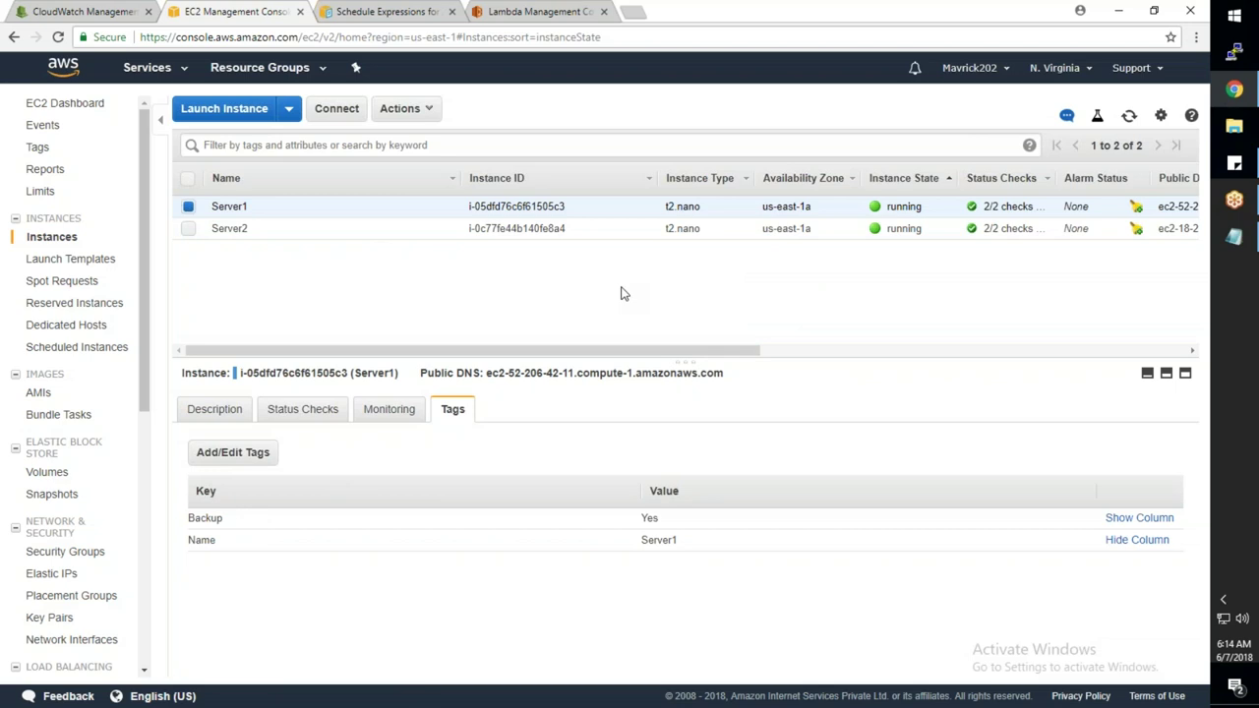
click(661, 237)
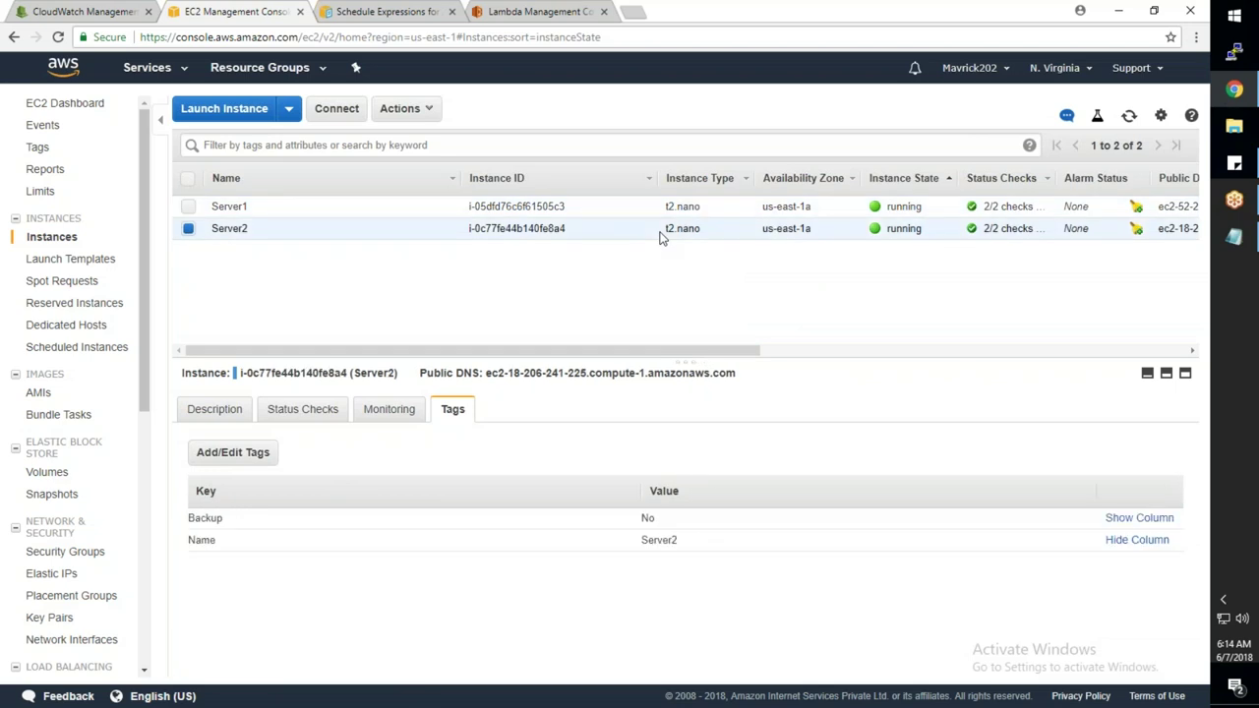
click(661, 209)
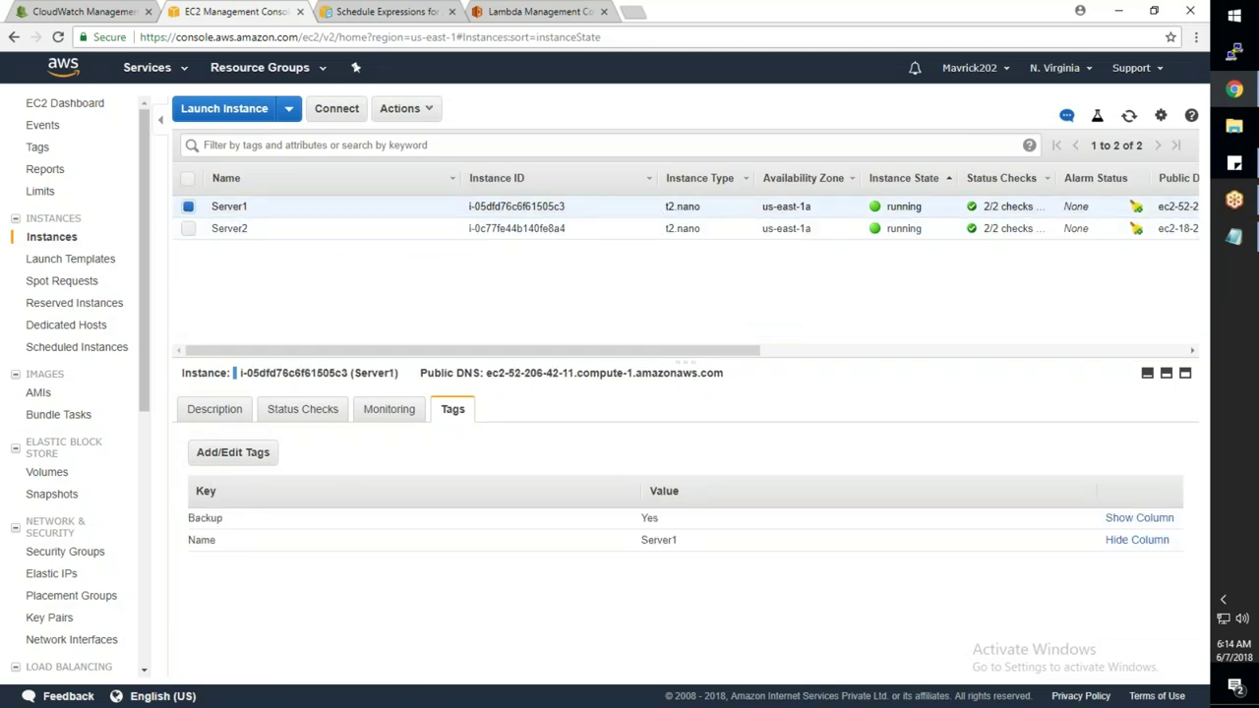
Return to the Lambda functions list, and open lambda-python.py from the desktop in Visual Studio Code
click(549, 12)
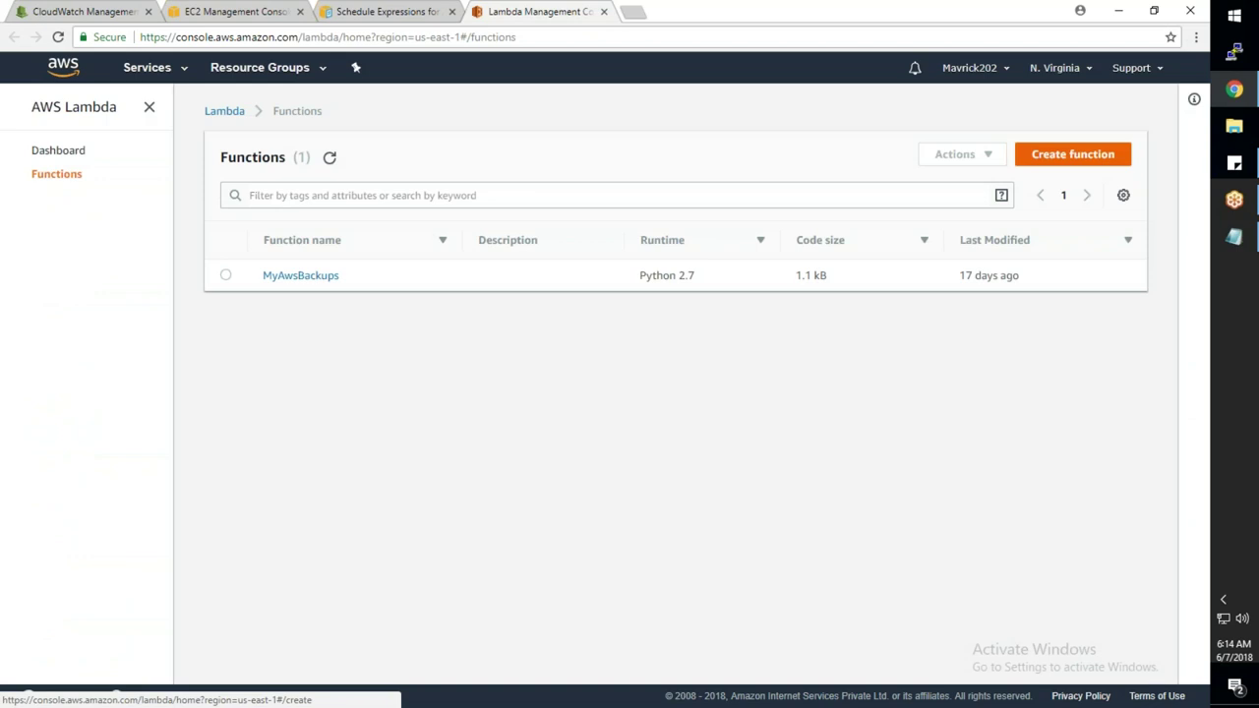
key(super+d)
click(168, 563)
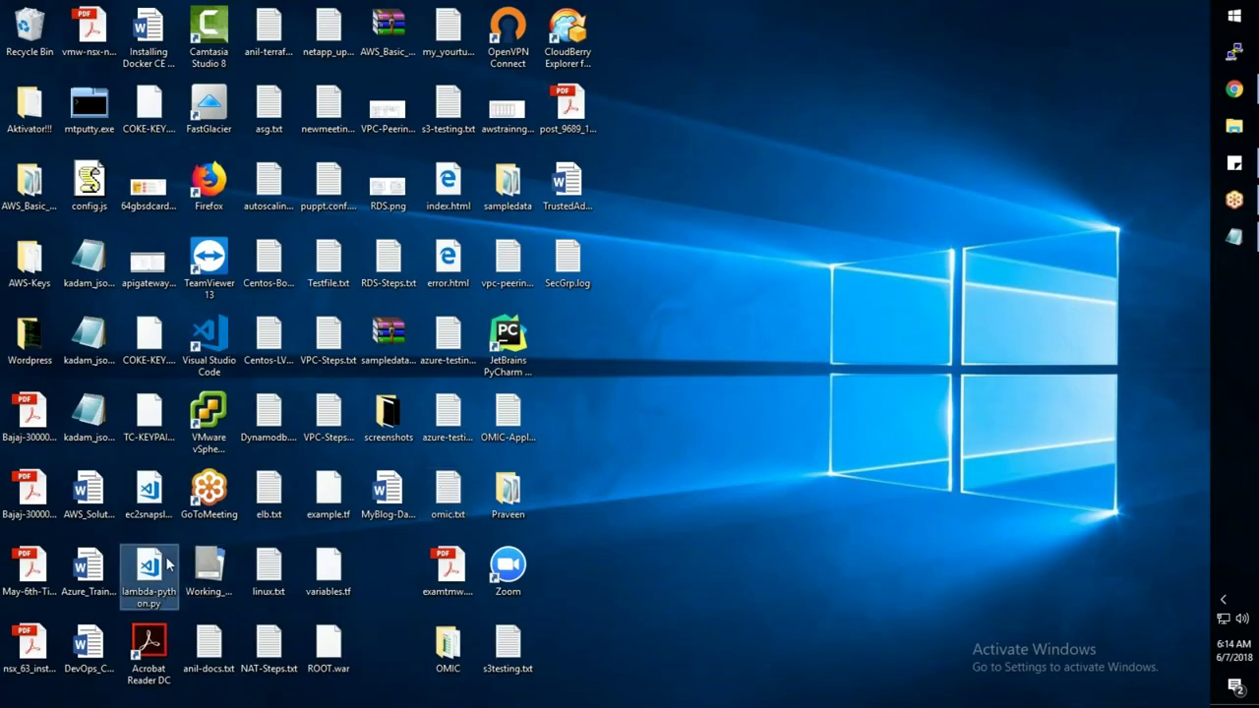
right_click(167, 564)
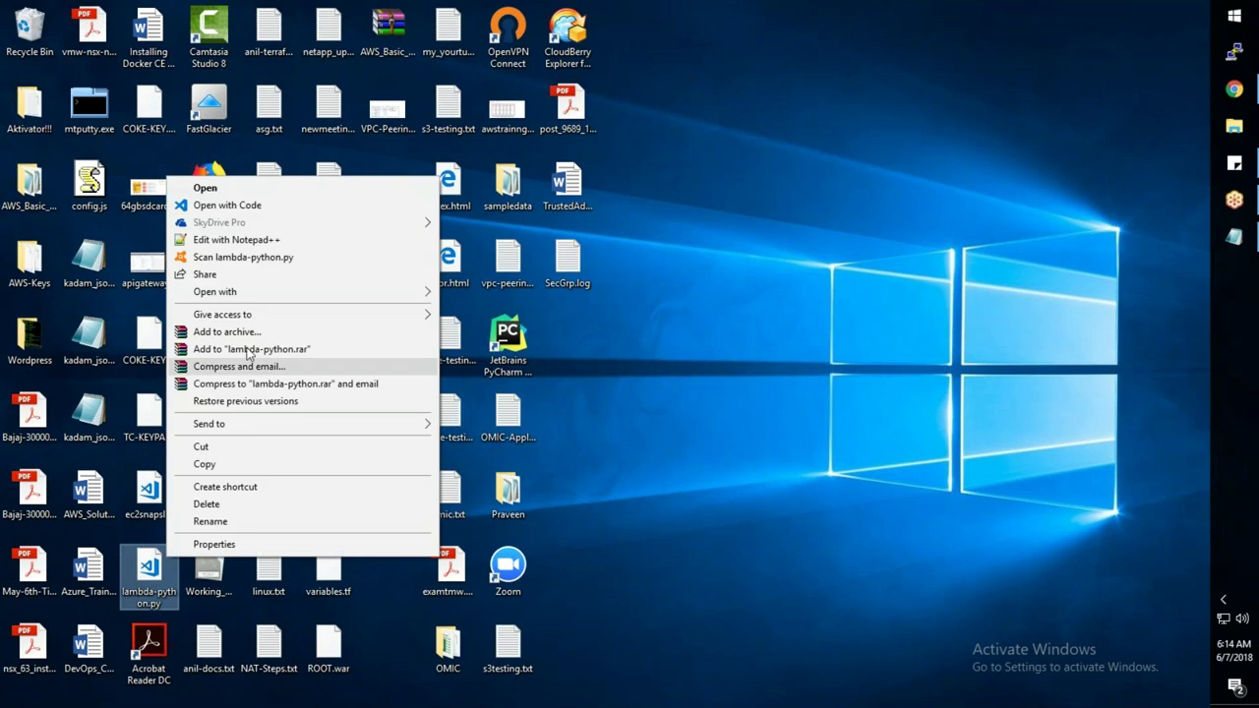
click(246, 206)
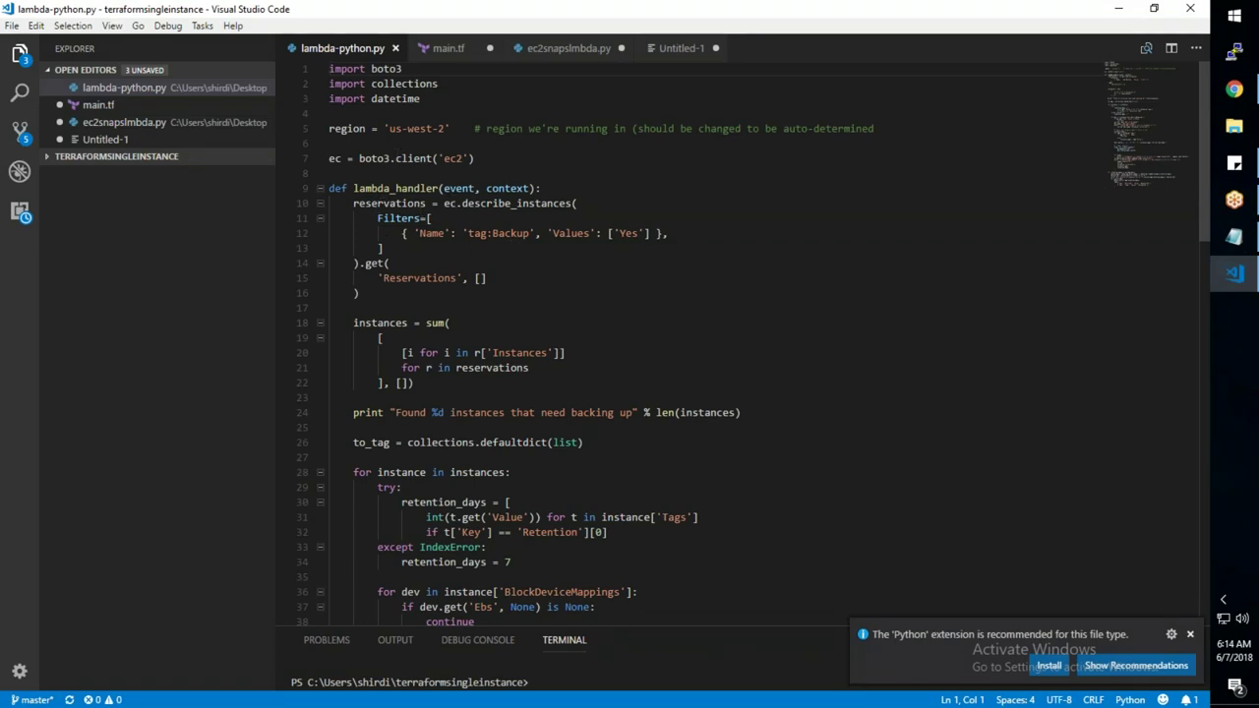
Examine the script's imports, region setting, boto3 EC2 client and the lambda_handler definition with its event and context arguments
drag(332, 68, 411, 99)
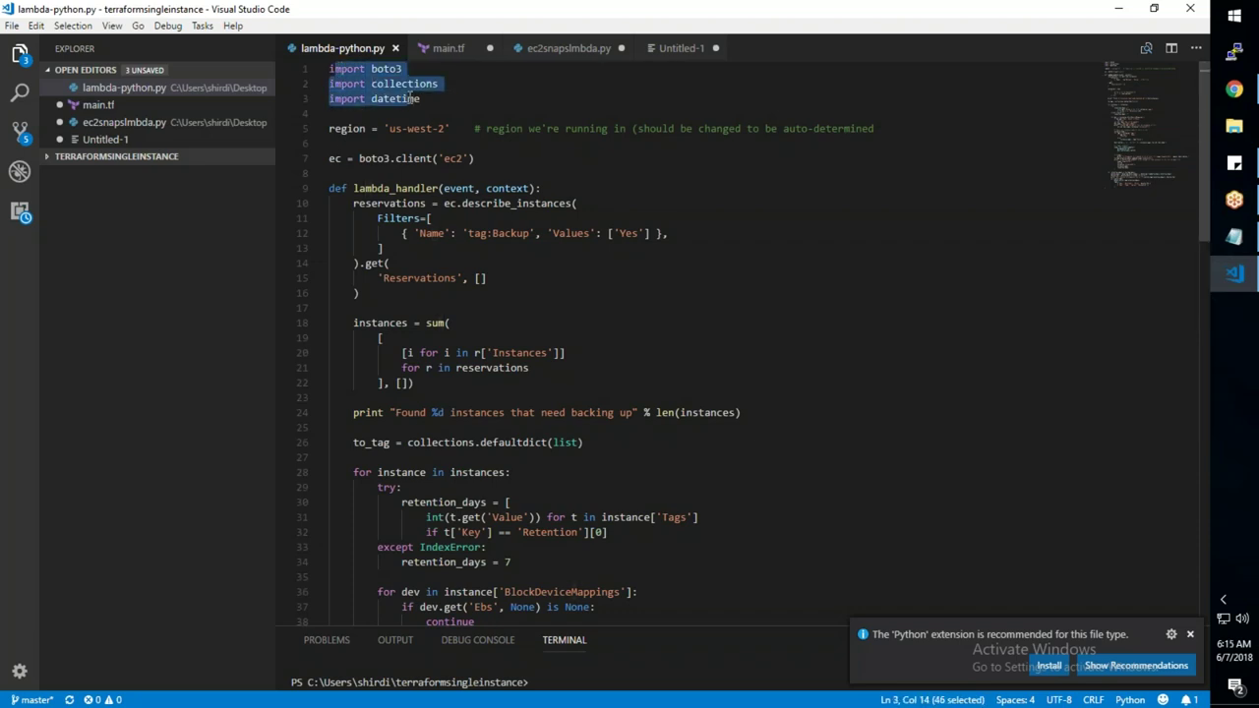
click(492, 112)
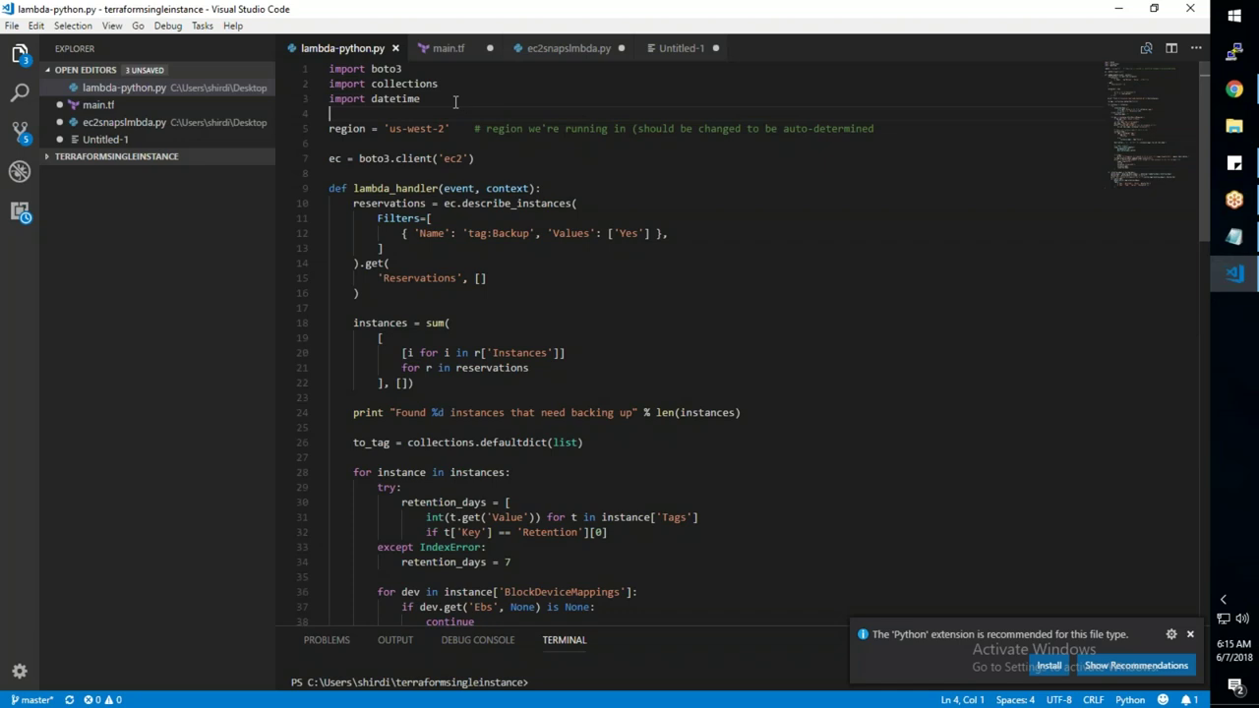
drag(450, 127, 477, 160)
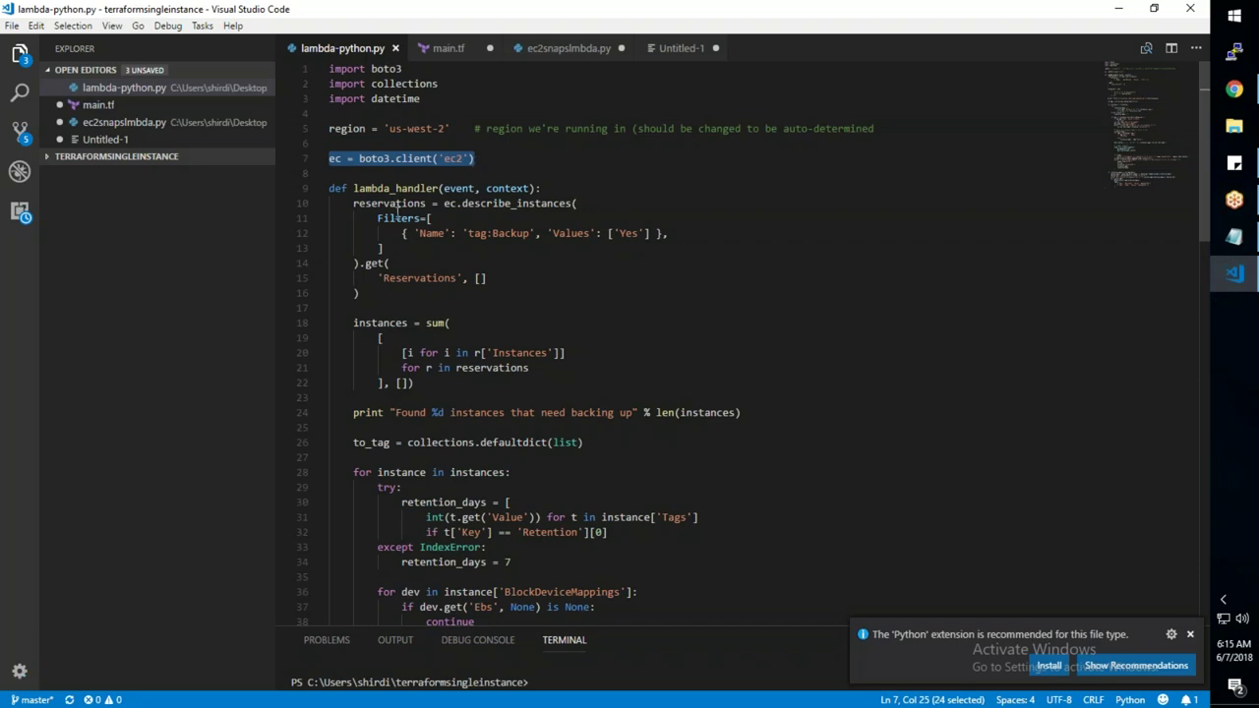
drag(353, 188, 532, 187)
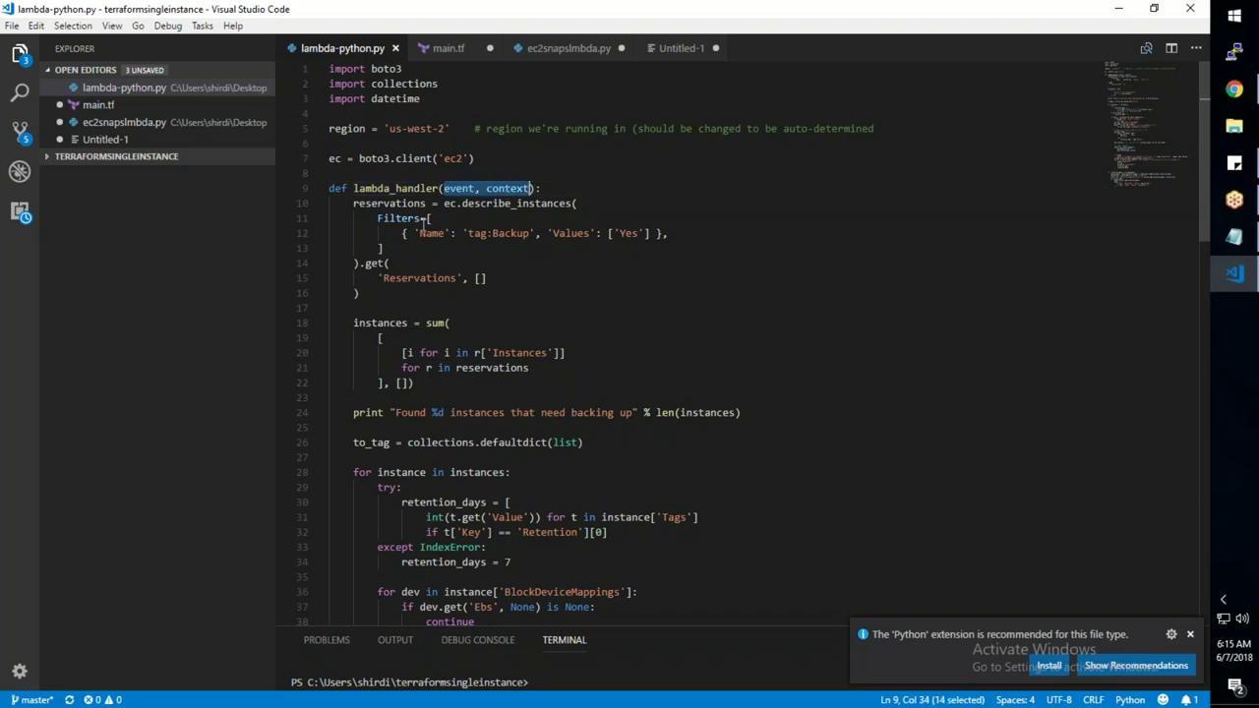
Examine the reservations assignment in lambda_handler, covering the describe_instances call and its tag:Backup filter with value Yes
click(444, 204)
click(355, 203)
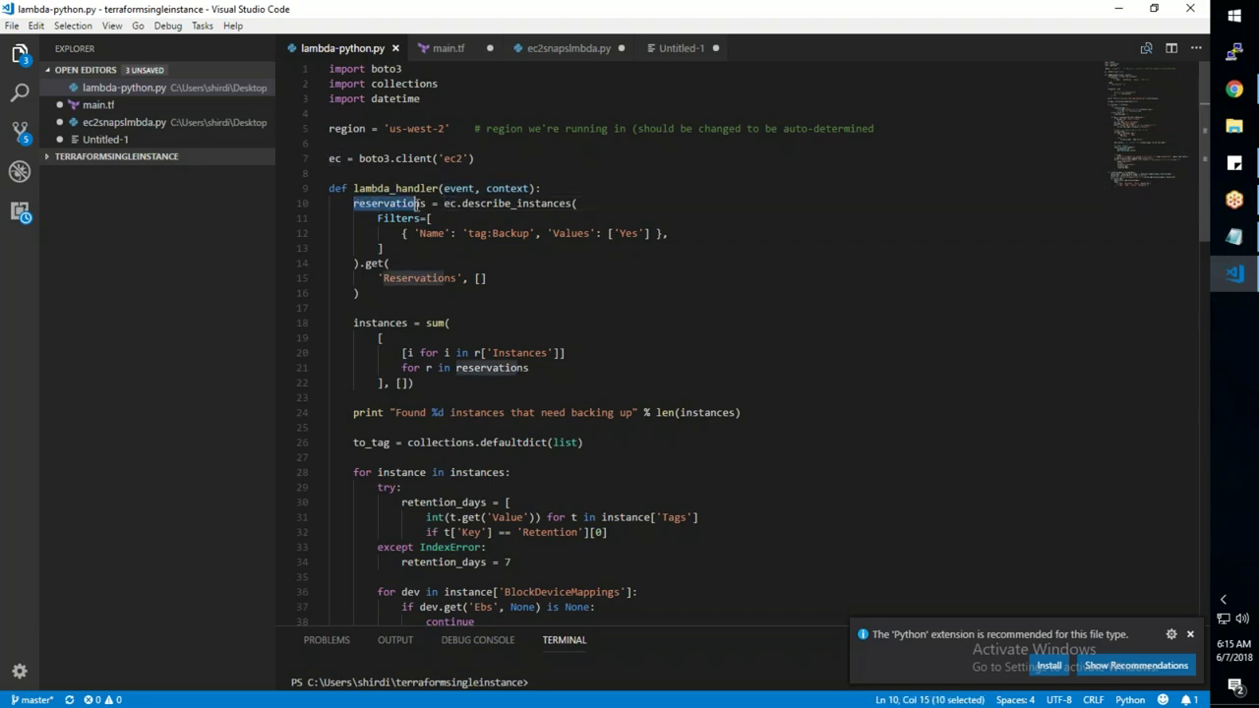
click(444, 203)
drag(443, 204, 573, 206)
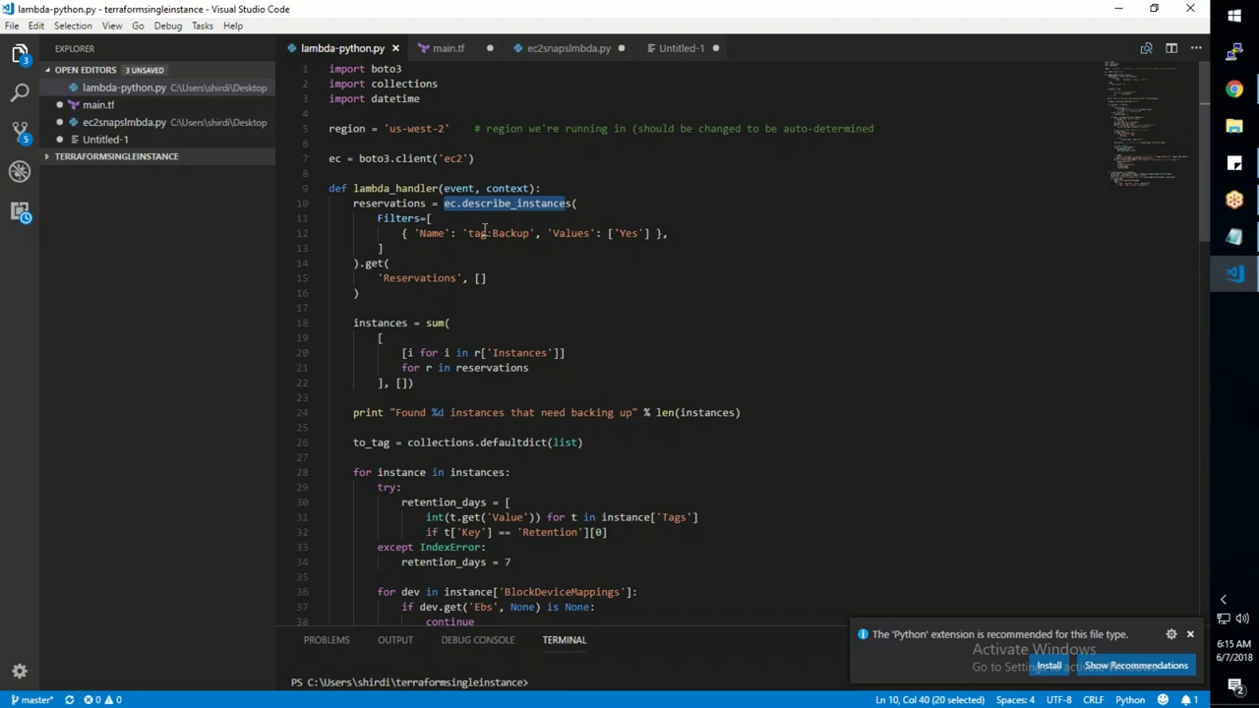
drag(481, 233, 487, 233)
double_click(504, 233)
drag(568, 233, 627, 234)
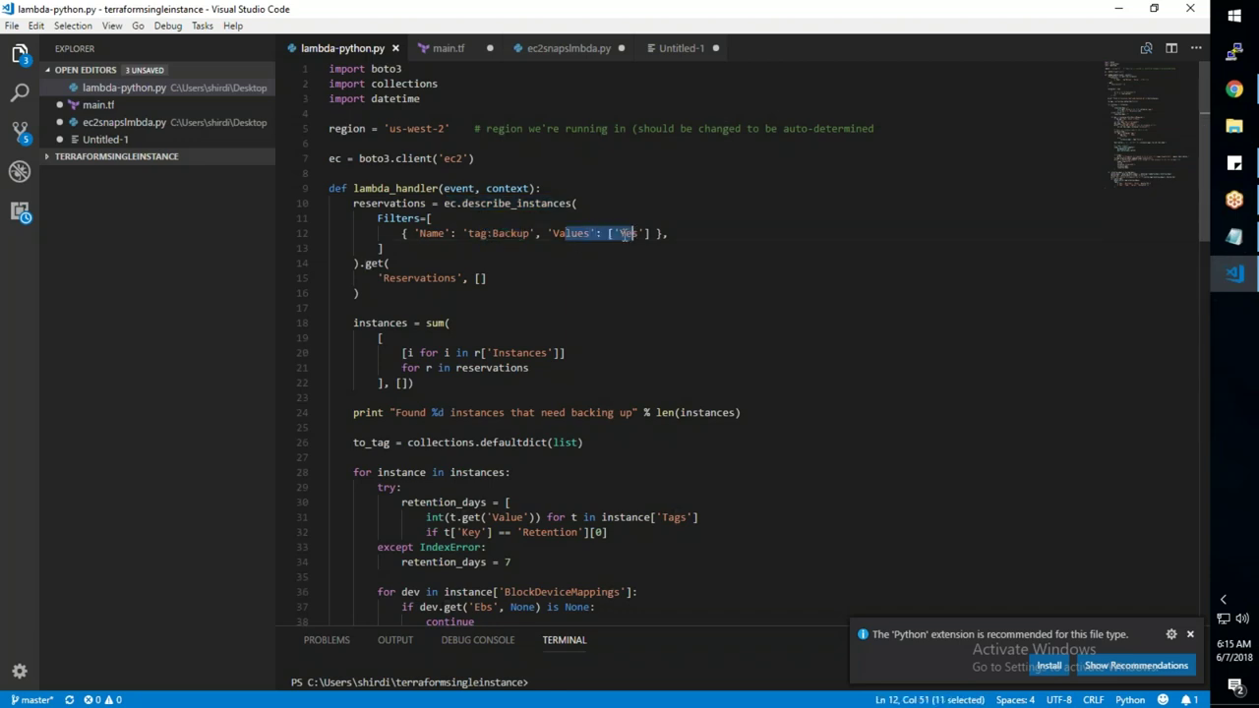
Examine the rest of the script: the instance list, the retention_days default of 7, snapshot creation, and the DeleteOn and Type tagging
scroll(490, 258, down, 1)
scroll(490, 258, down, 3)
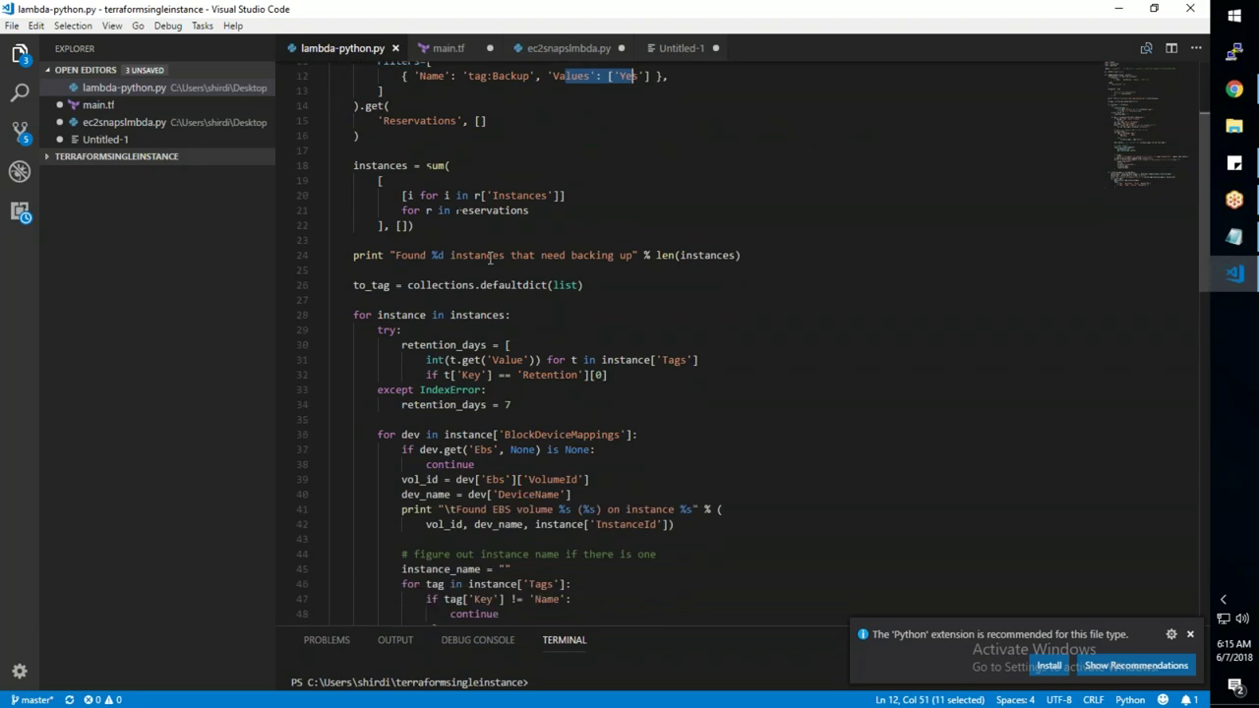
scroll(320, 212, up, 2)
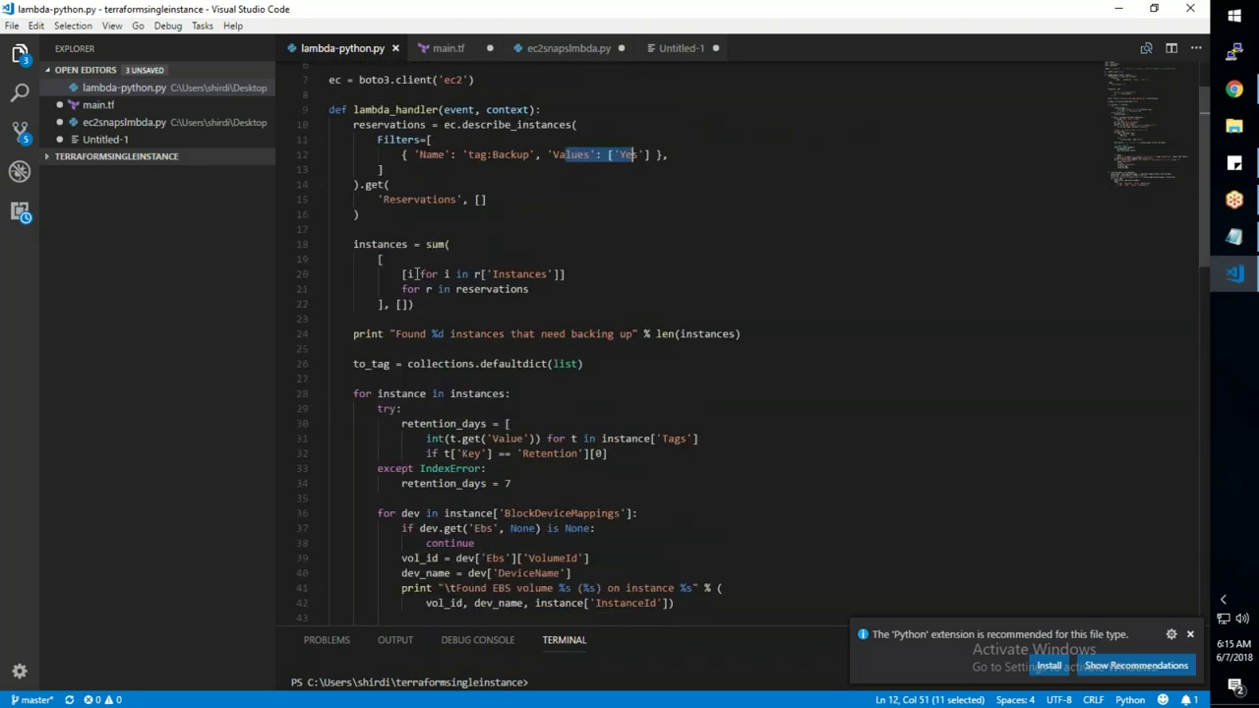
scroll(425, 274, down, 2)
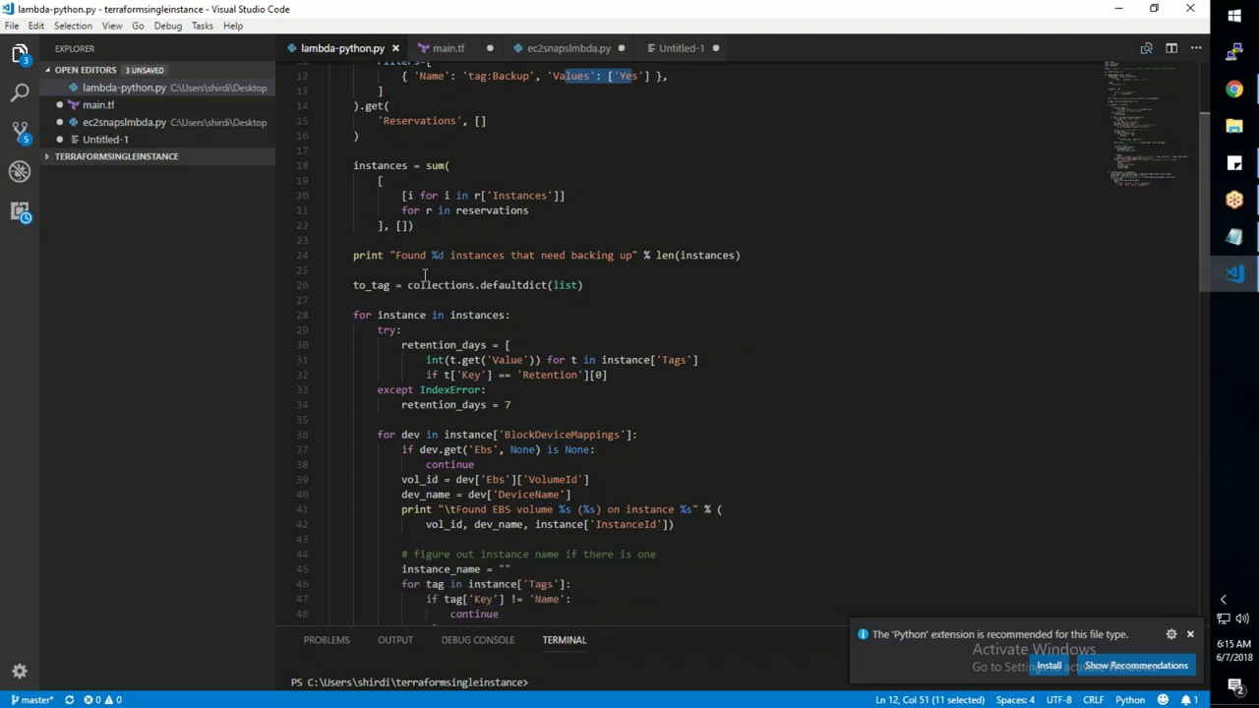
scroll(425, 275, down, 2)
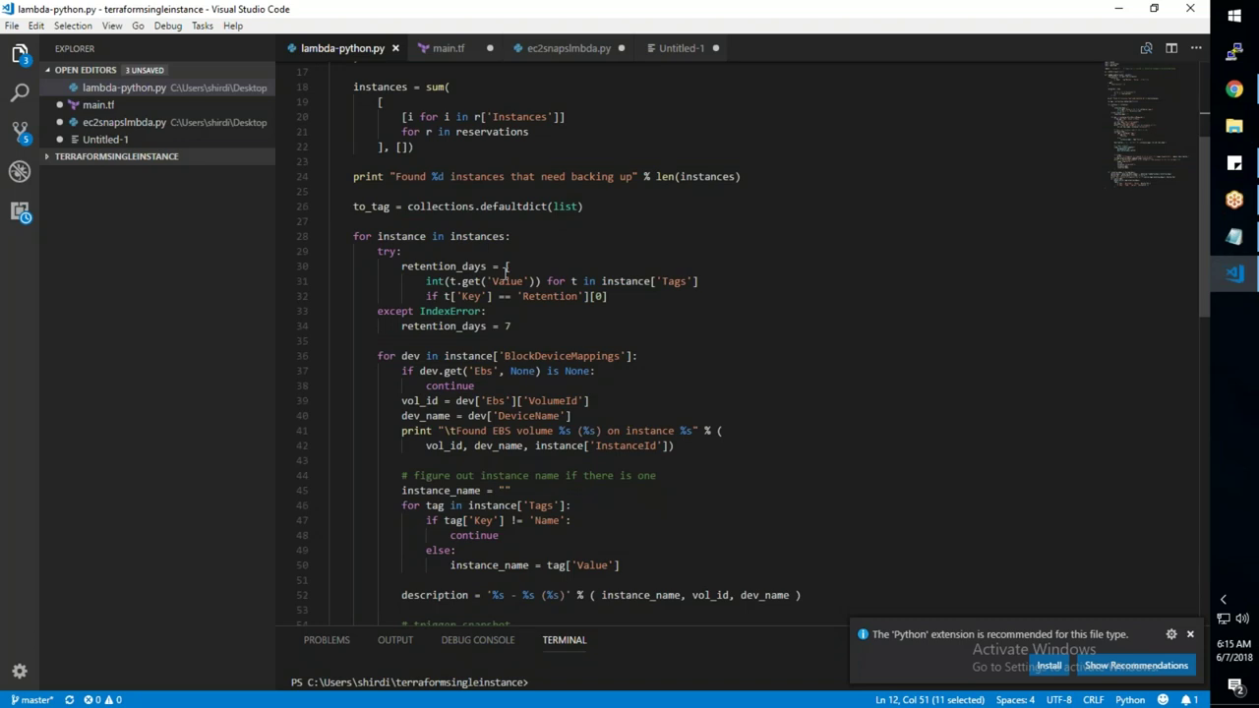
drag(511, 325, 498, 326)
scroll(419, 330, down, 3)
scroll(419, 330, down, 11)
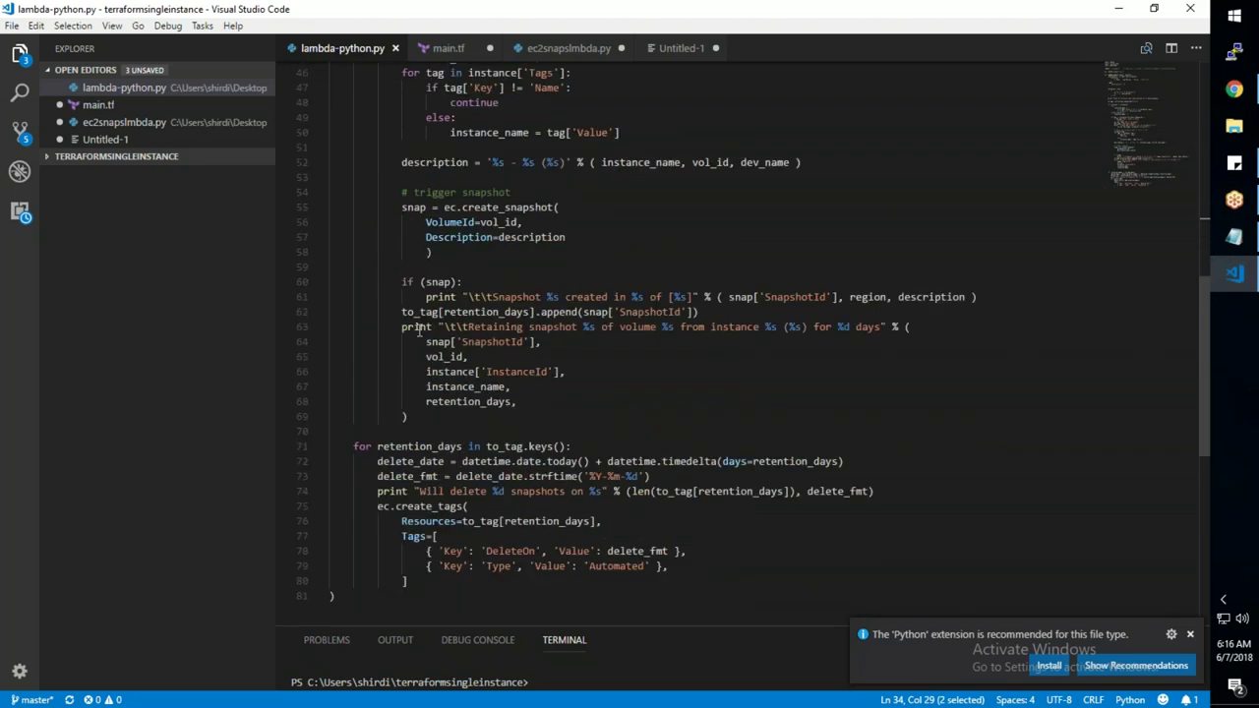
scroll(420, 334, up, 18)
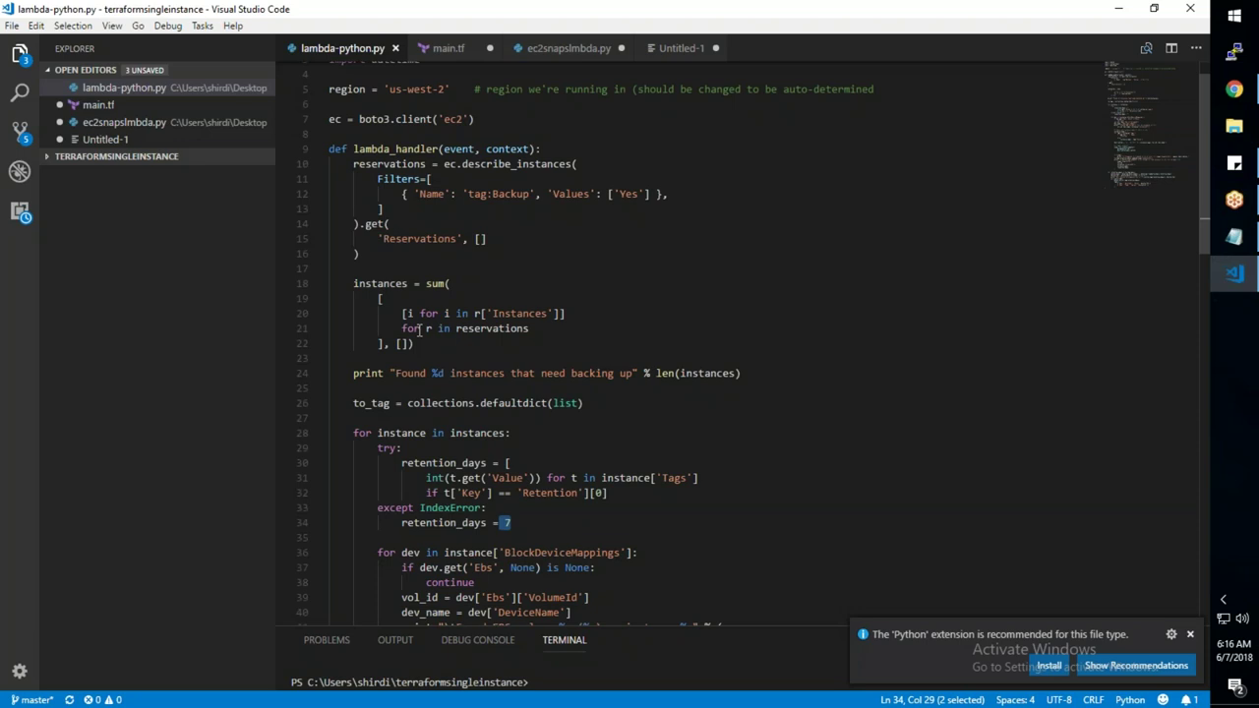
Switch to the Lambda functions list in Chrome, glancing back through lambda-python.py in Visual Studio Code
mouse_move(1234, 89)
click(1158, 104)
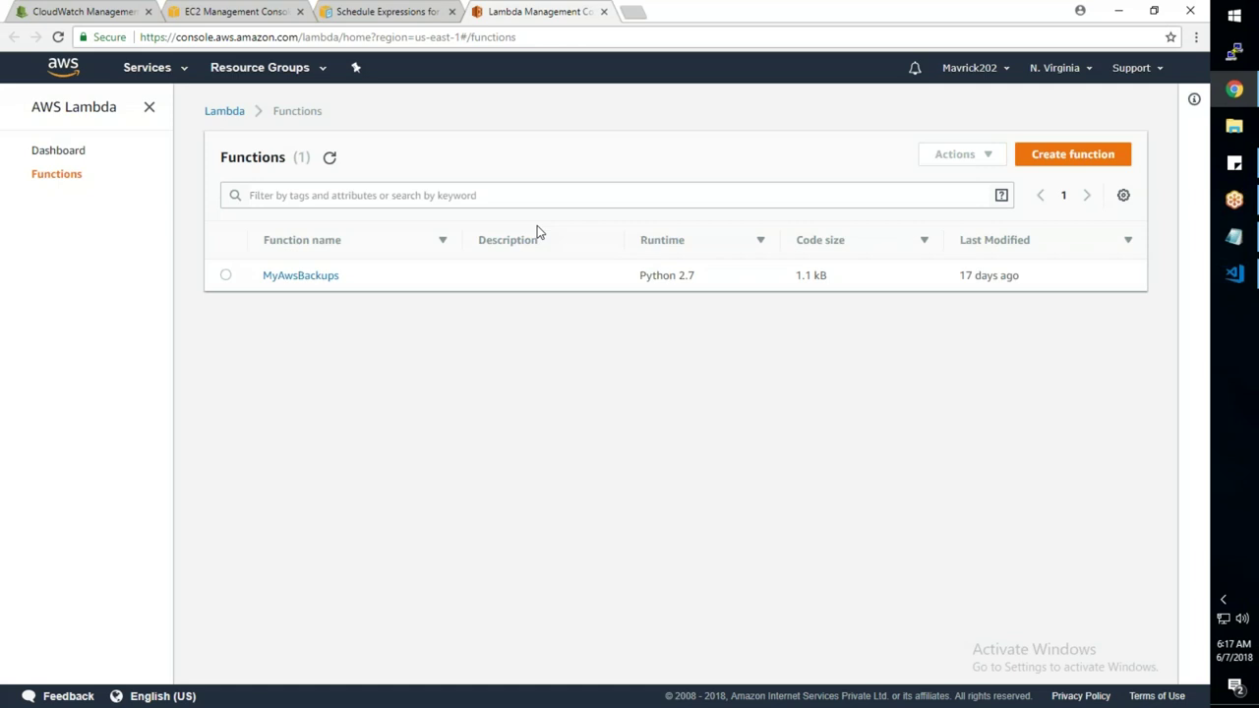
key(alt+Tab)
scroll(749, 413, down, 4)
scroll(749, 413, down, 1)
scroll(740, 411, down, 3)
key(alt+Tab)
Start a new Lambda function authored from scratch and name it Ec2-Backups
click(1082, 157)
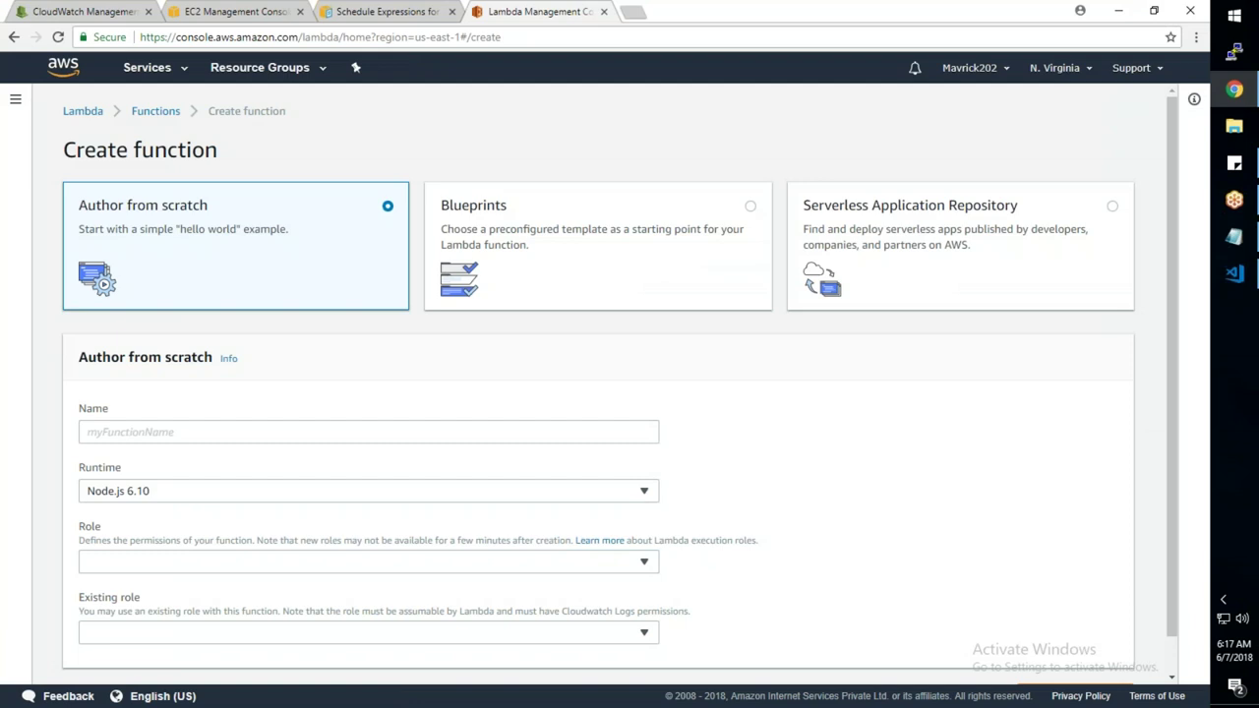
scroll(511, 418, down, 1)
click(155, 399)
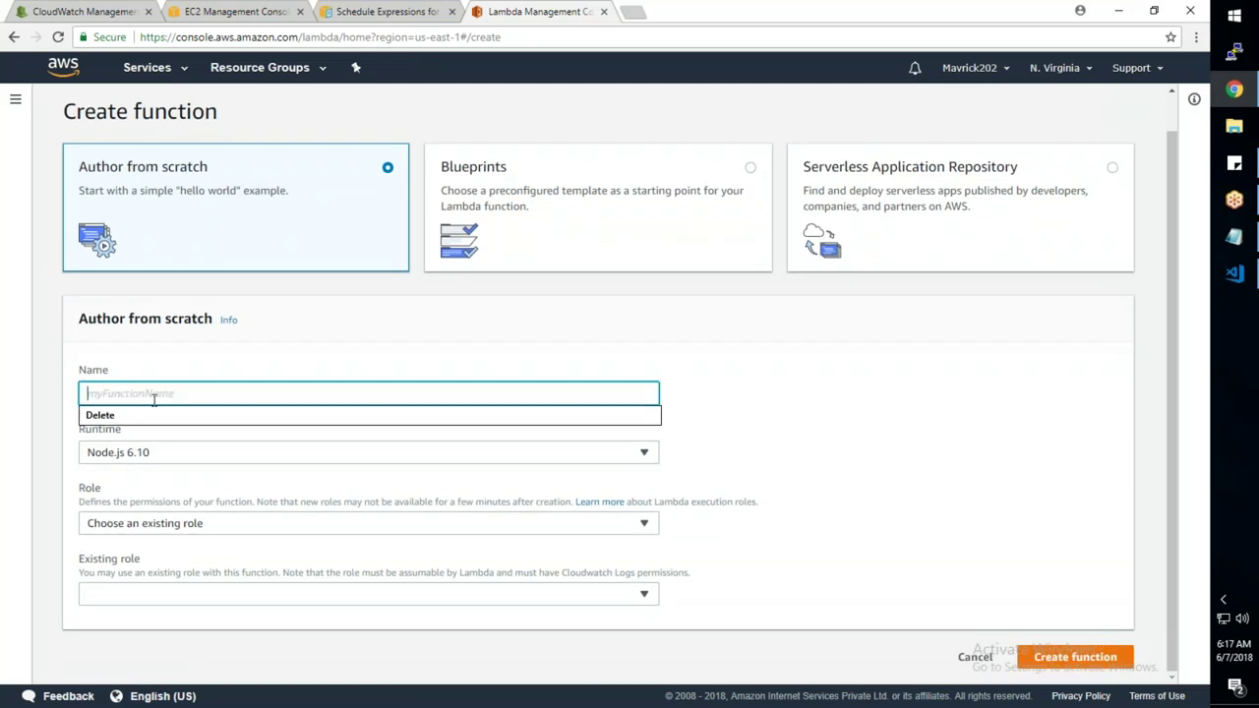
text(M)
key(BackSpace)
text(Ec2-Backups)
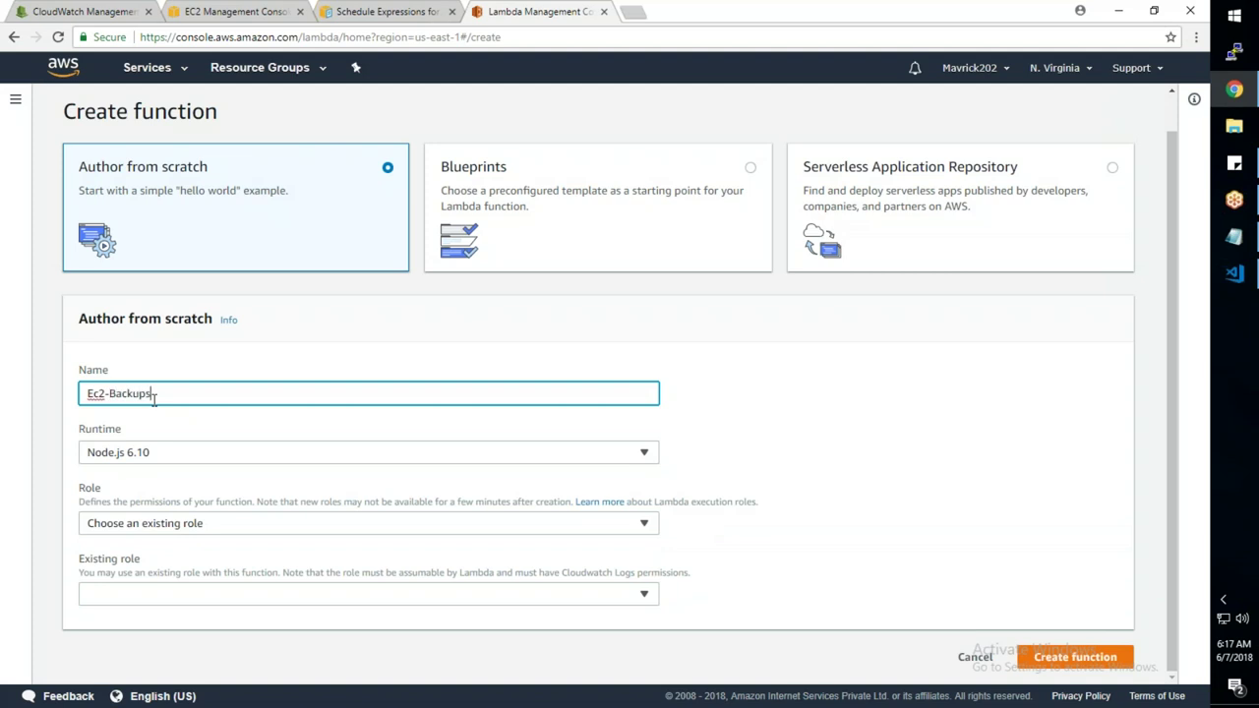
Set the runtime to Python 2.7, assign the existing role lambda_basic_execution, and create the function
click(152, 461)
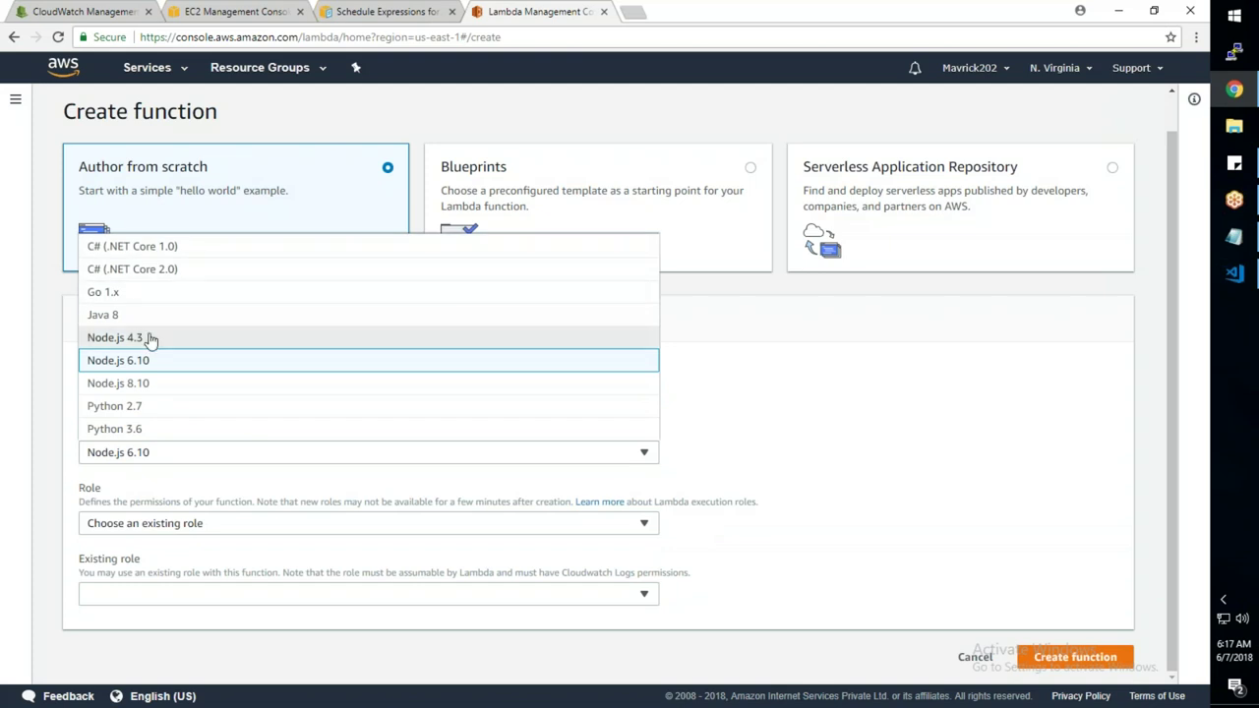
click(142, 407)
click(347, 521)
click(324, 518)
click(251, 591)
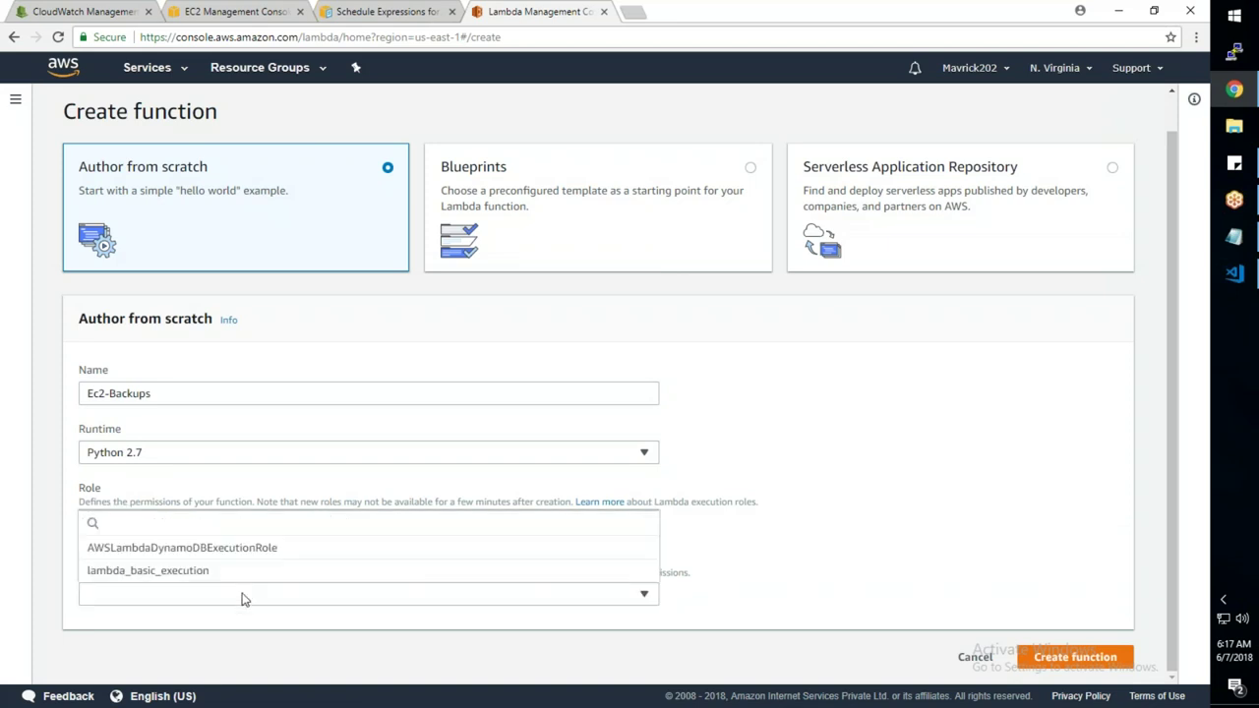
click(215, 573)
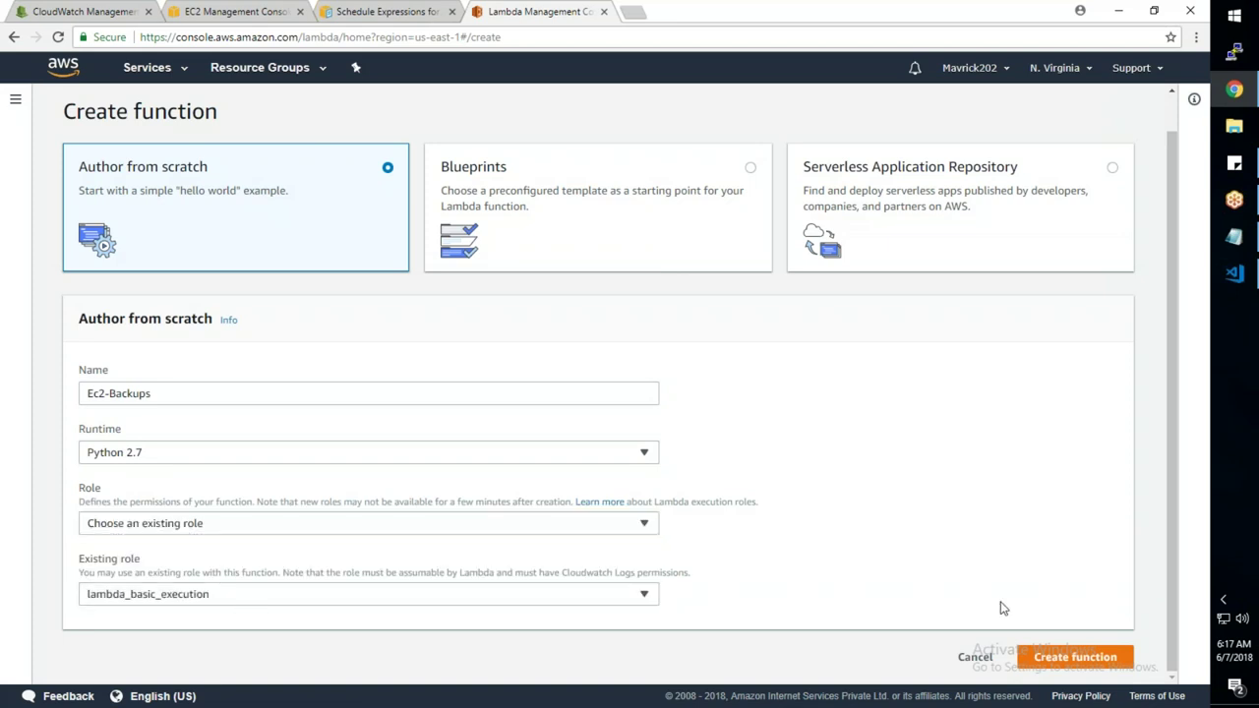
click(1056, 661)
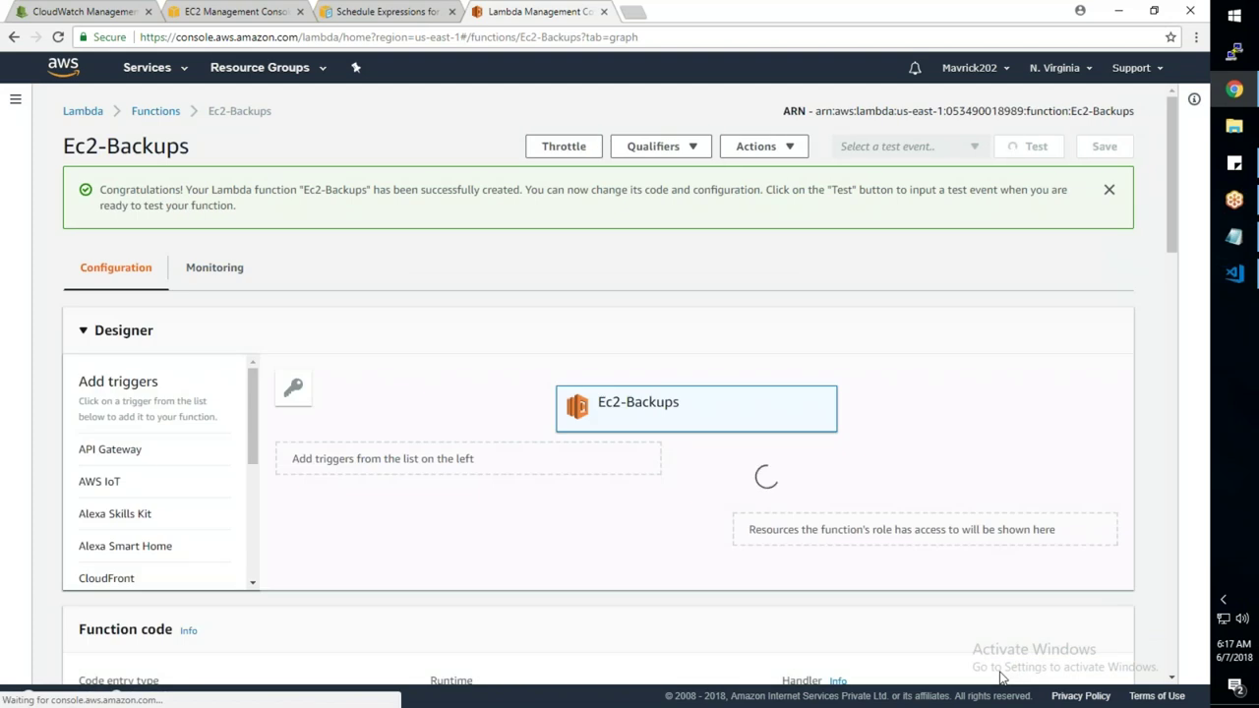
Delete the default Hello from Lambda handler code from lambda_function in the Ec2-Backups inline code editor
scroll(928, 354, down, 6)
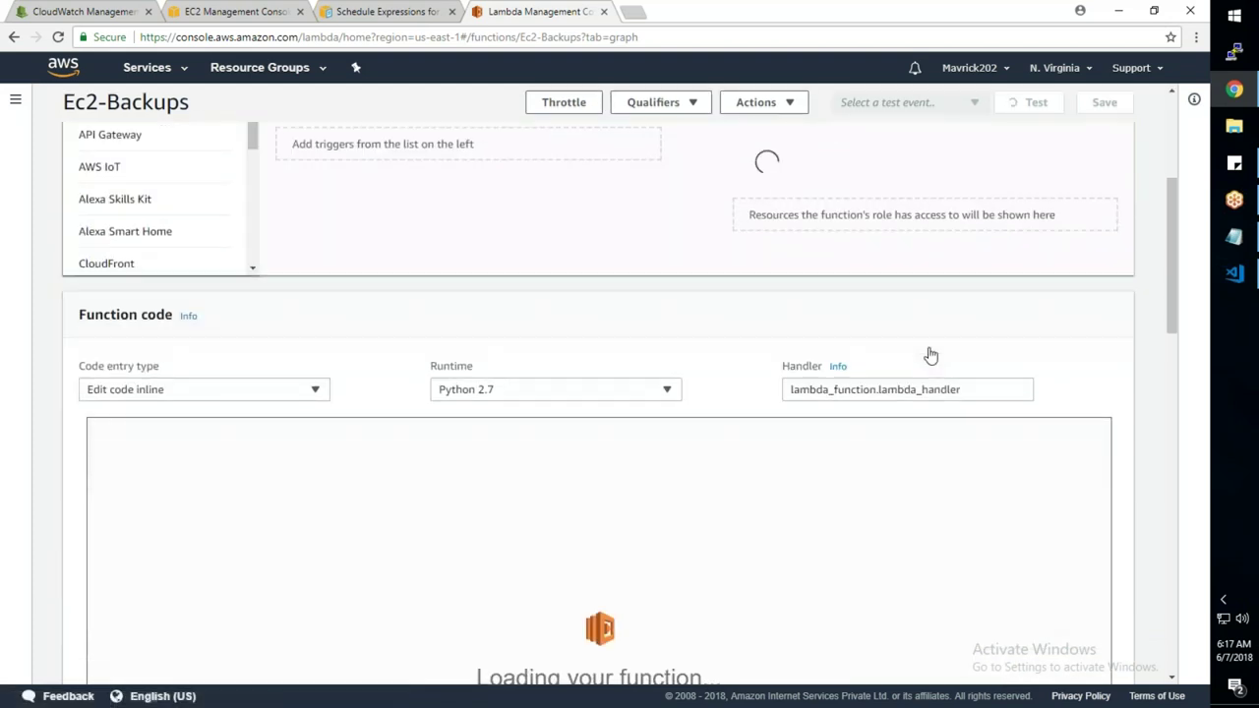
scroll(464, 354, up, 2)
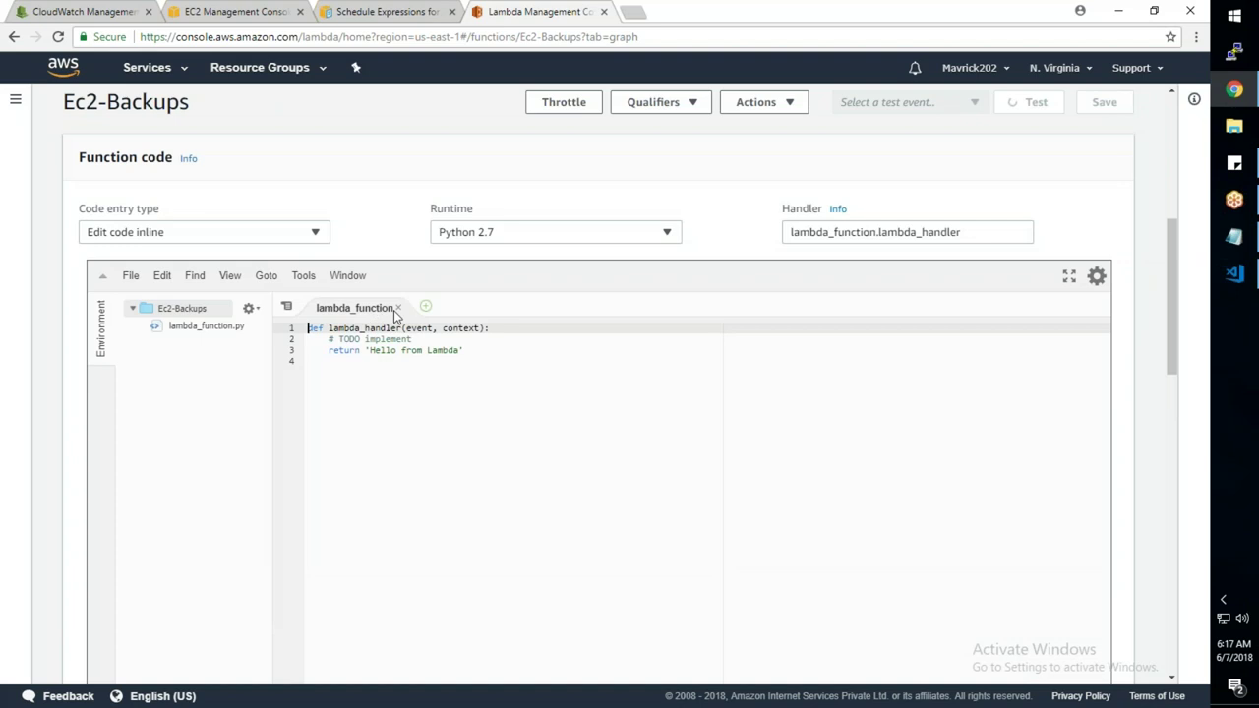
drag(464, 354, 306, 328)
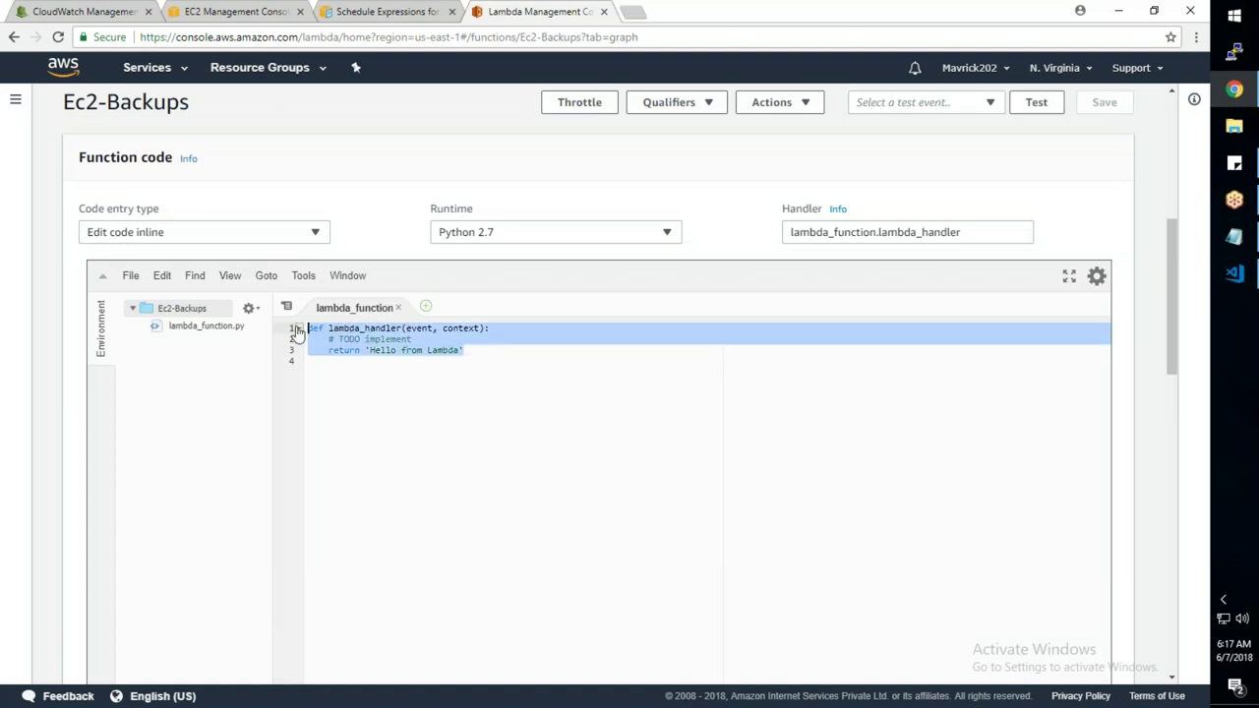
key(BackSpace)
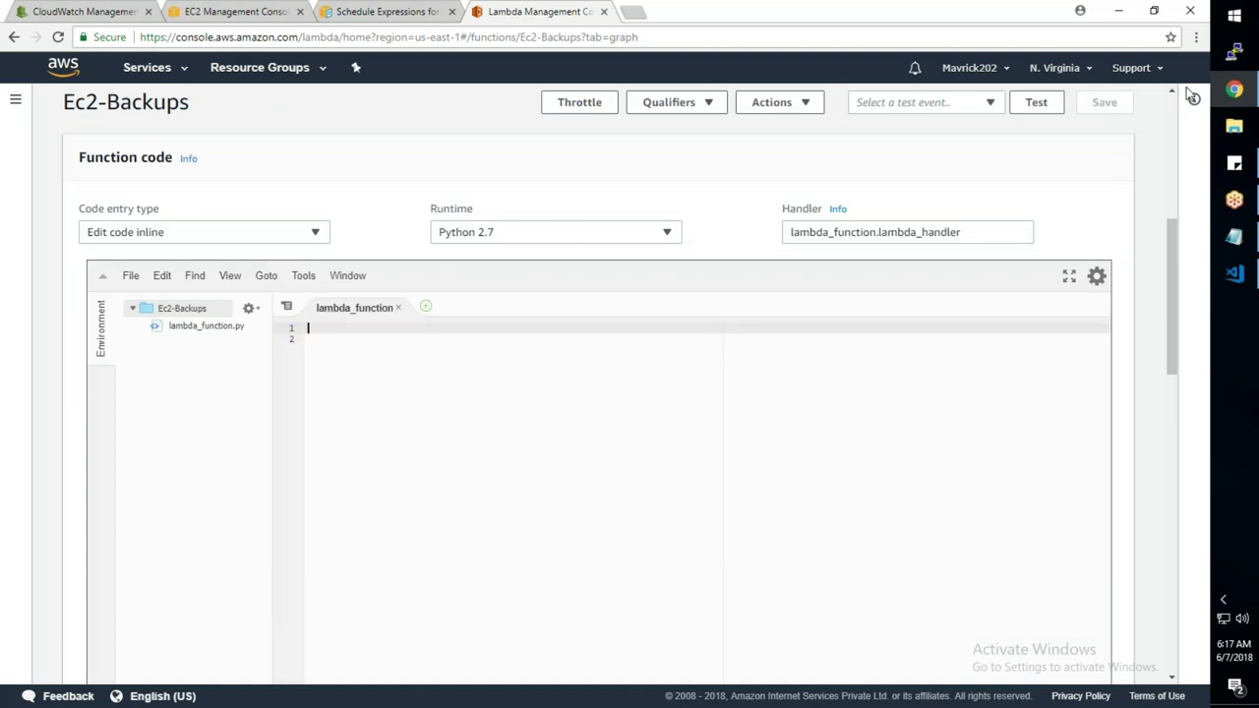
Copy the entire lambda-python.py script from Visual Studio Code into the lambda_function editor in Chrome, and save the function
click(1232, 278)
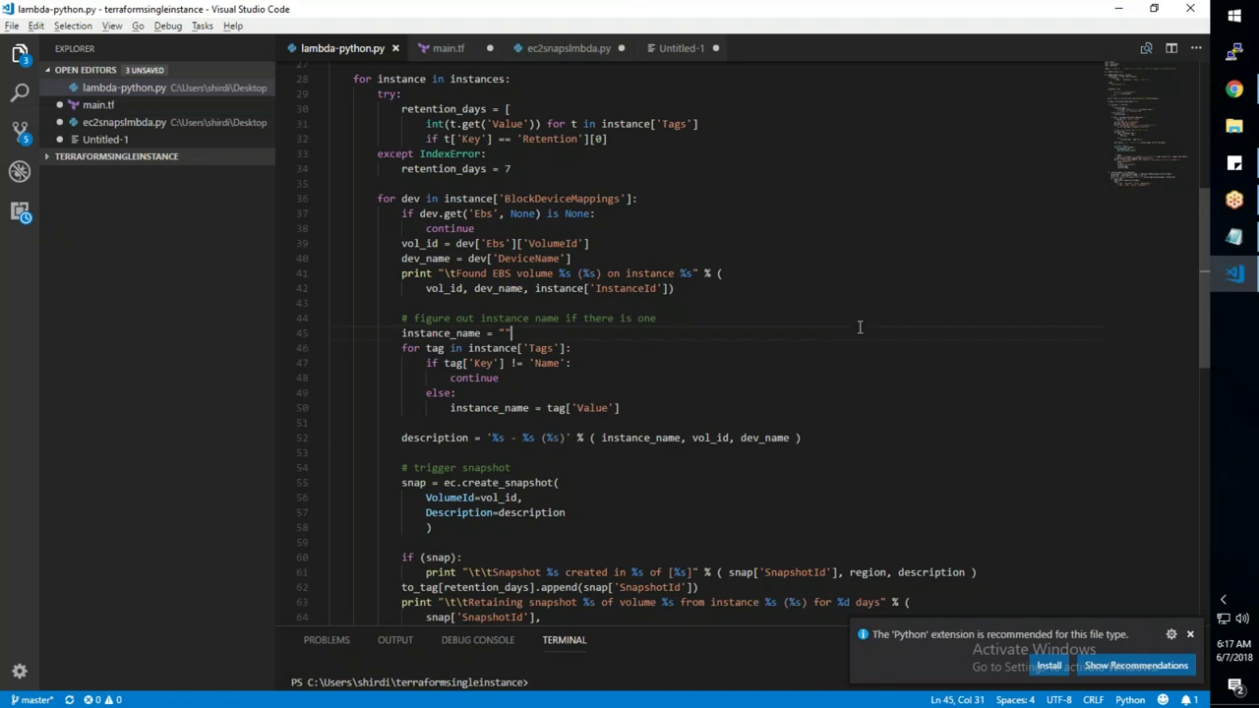
key(ctrl+a)
key(alt+Tab)
key(ctrl+v)
scroll(996, 441, down, 4)
scroll(750, 439, up, 10)
scroll(751, 439, up, 1)
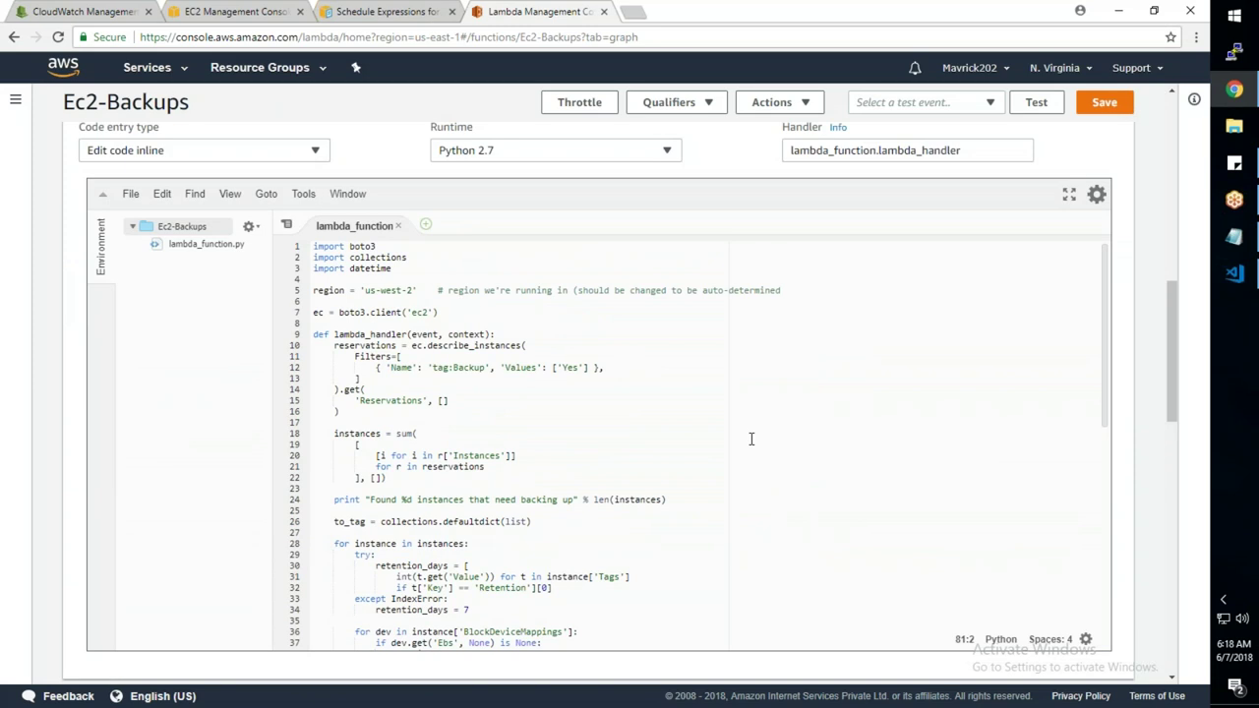
click(1099, 107)
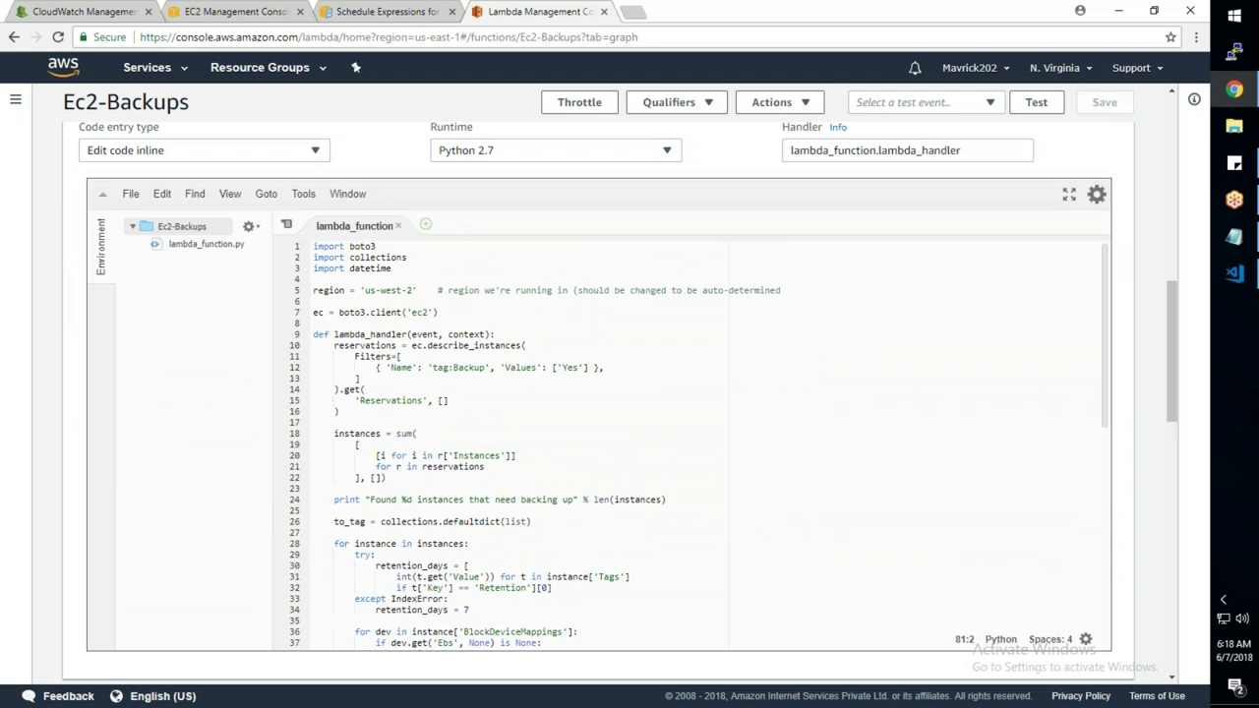
Compare Server1's tags in the EC2 console with the Backup tag filter in lambda-python.py in Visual Studio Code, and return to Chrome
click(229, 14)
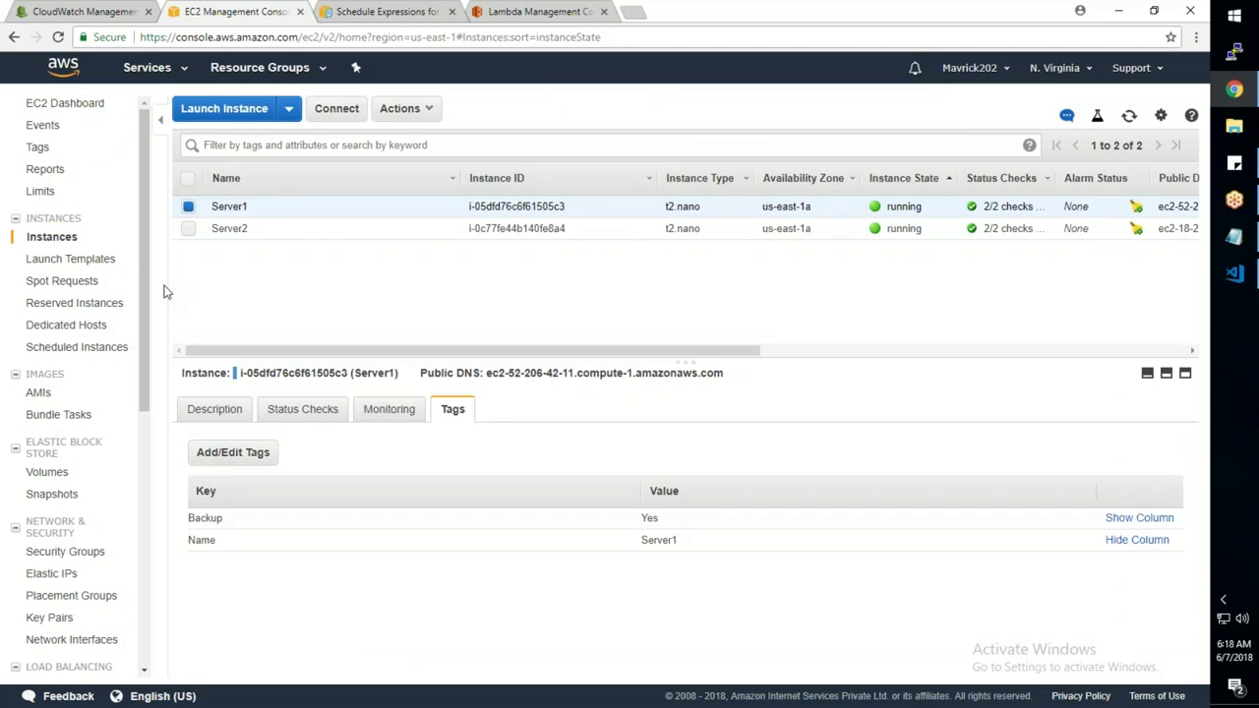
click(1235, 273)
click(674, 344)
scroll(681, 377, up, 1)
scroll(681, 377, up, 5)
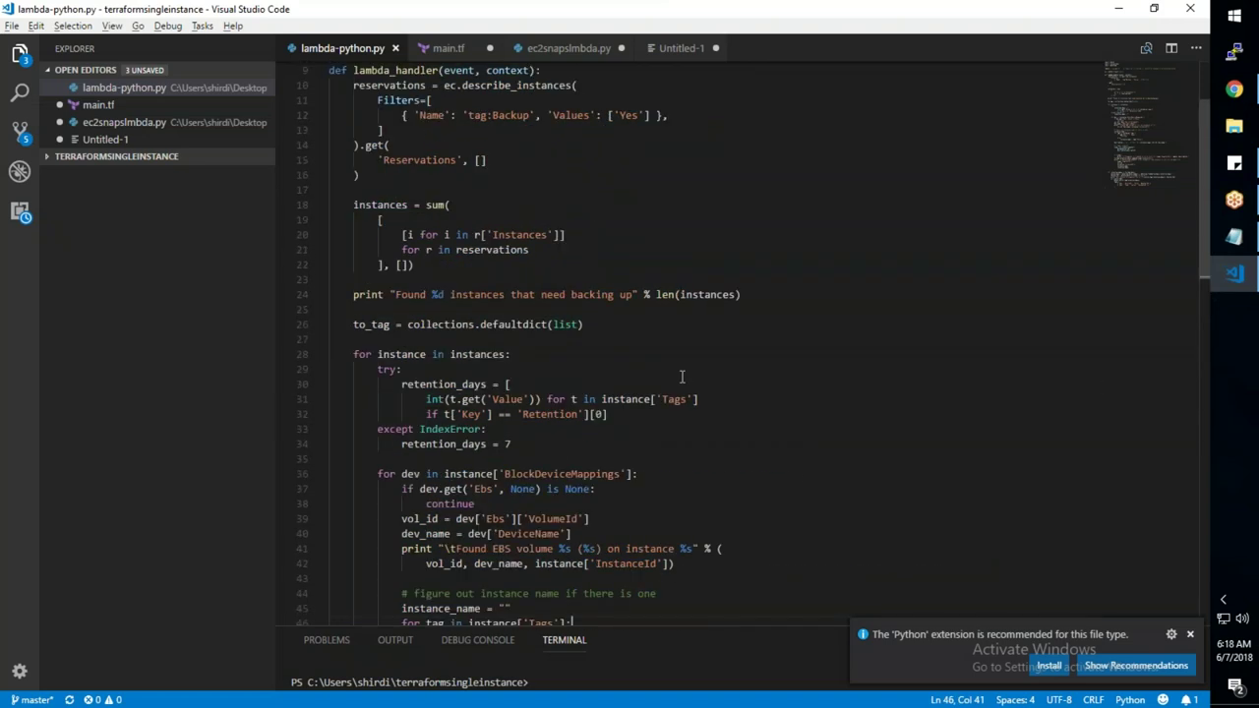
scroll(682, 382, up, 3)
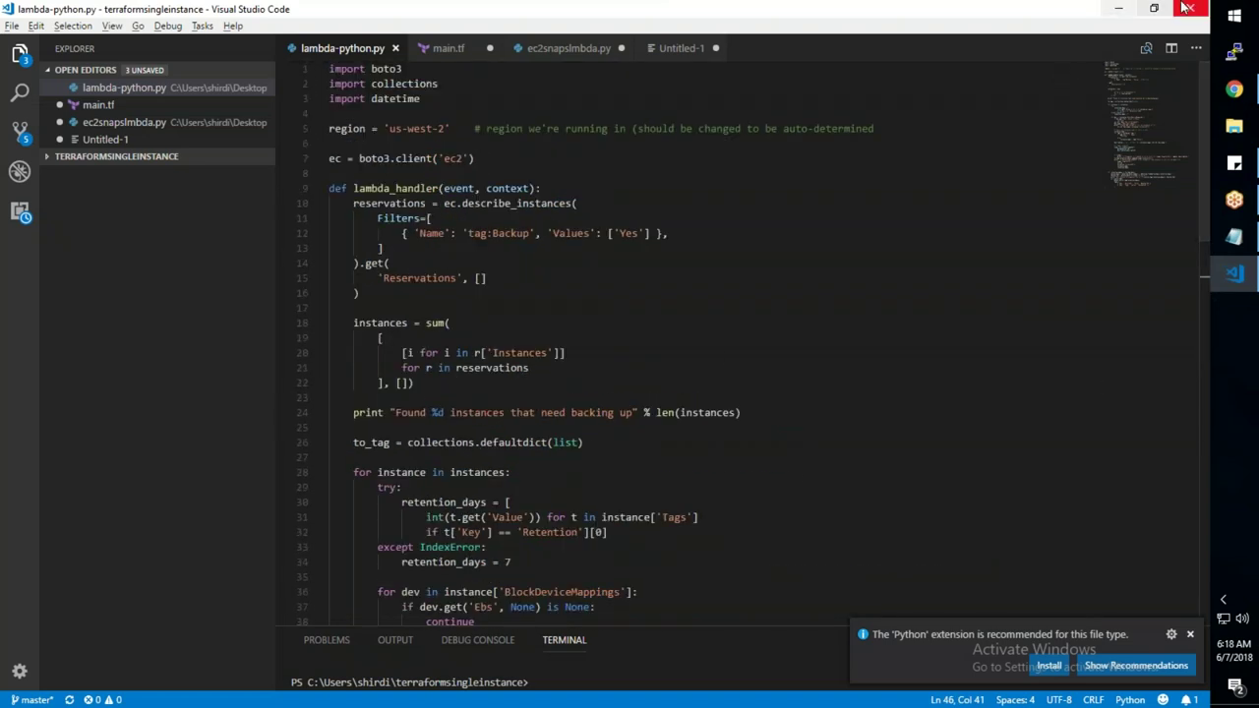
click(1118, 9)
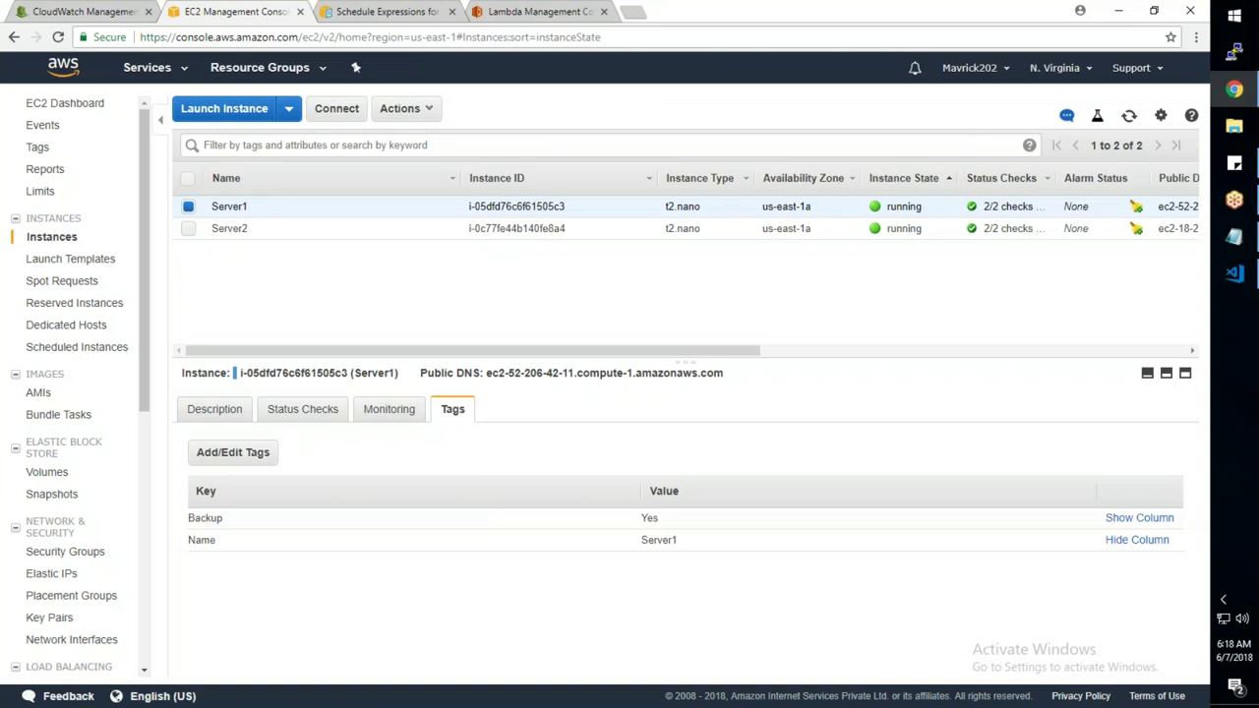
Check the EC2 console for existing snapshots and volumes, and return to the Instances list
click(75, 496)
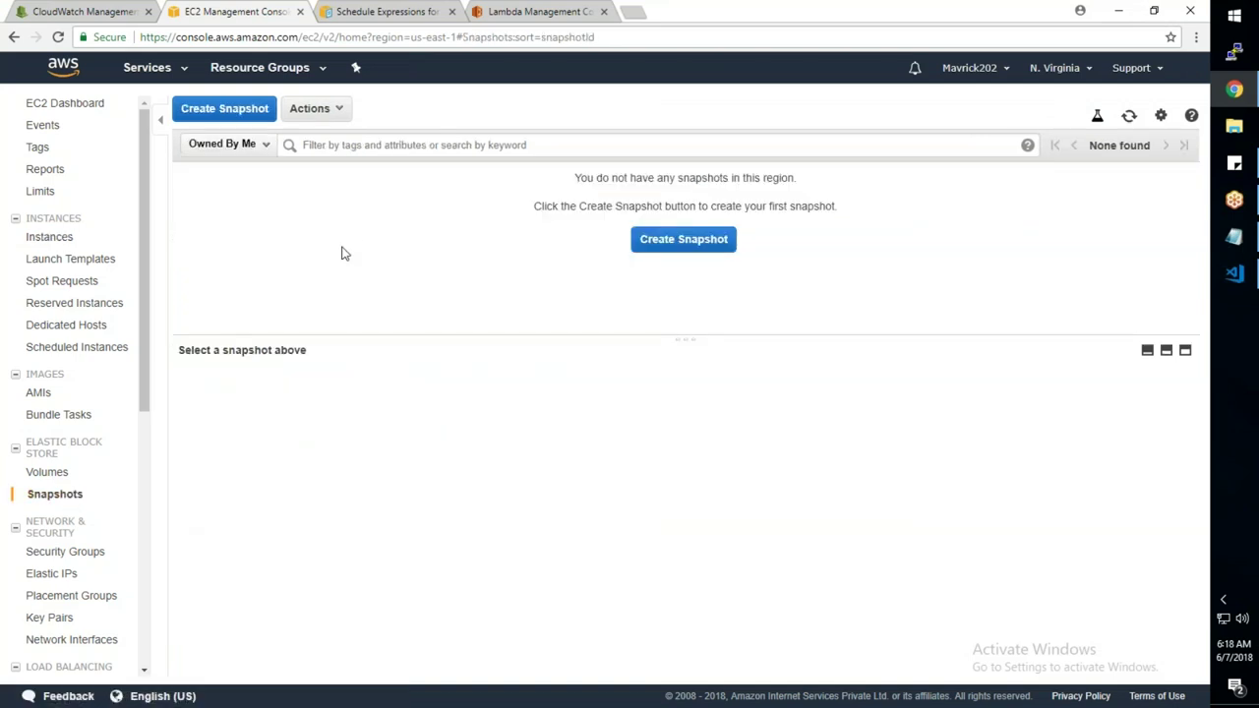
click(53, 480)
click(65, 243)
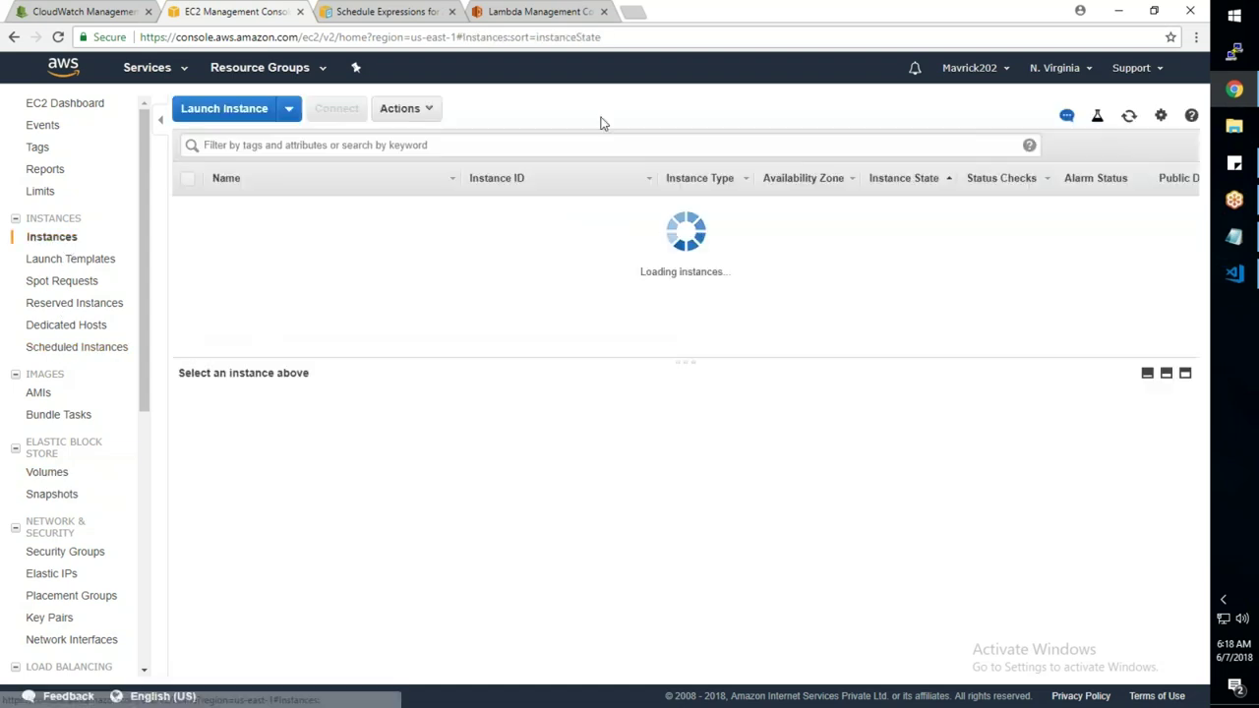
Create a new test event named Test1 from the Hello World template for the Ec2-Backups Lambda function
click(514, 11)
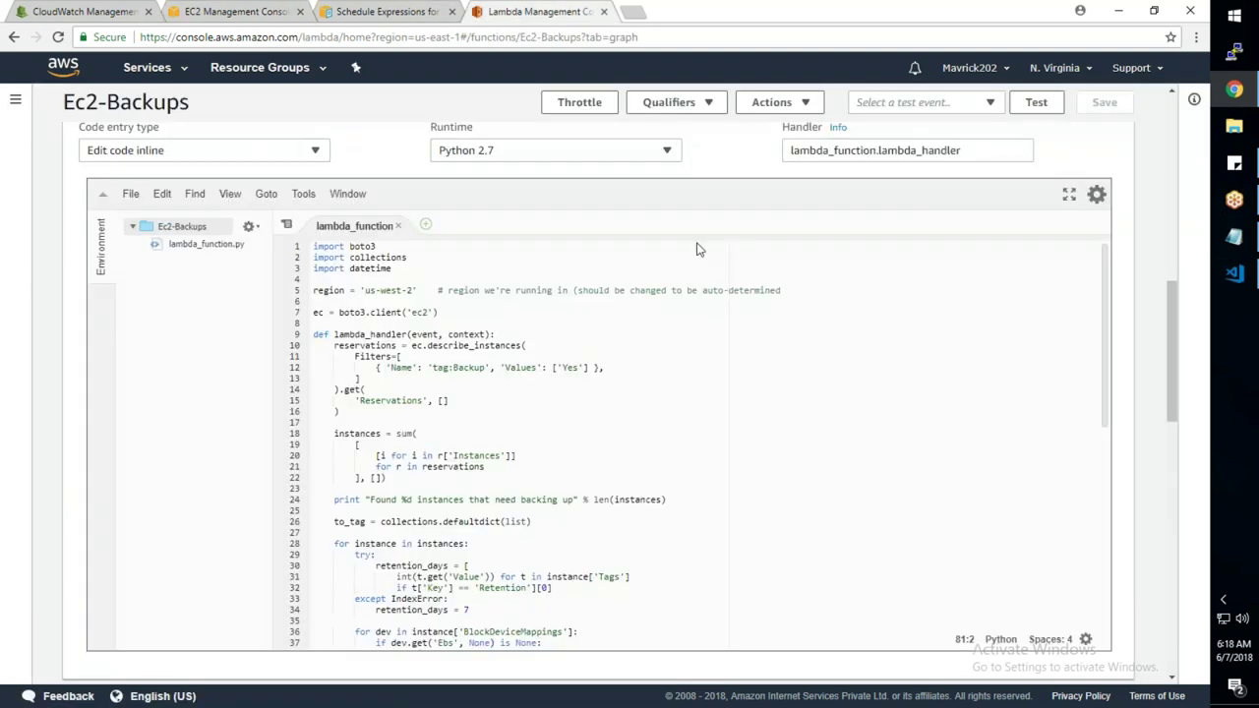
scroll(698, 247, up, 10)
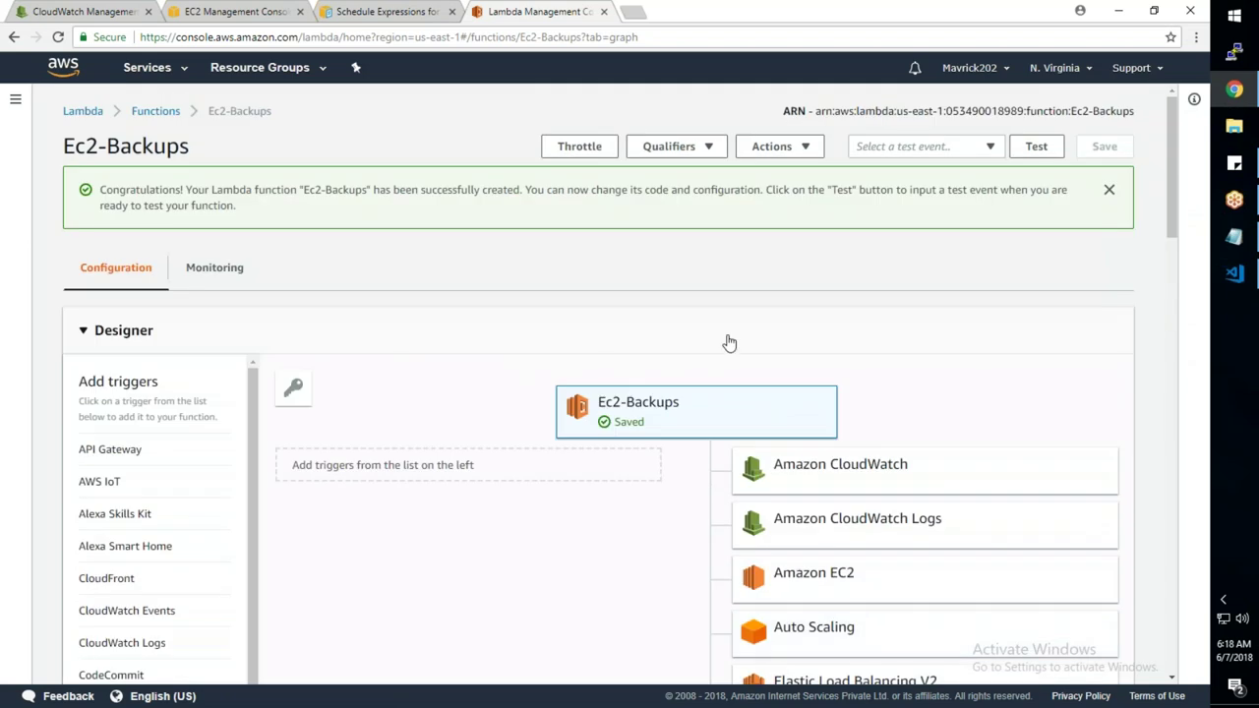
click(1035, 146)
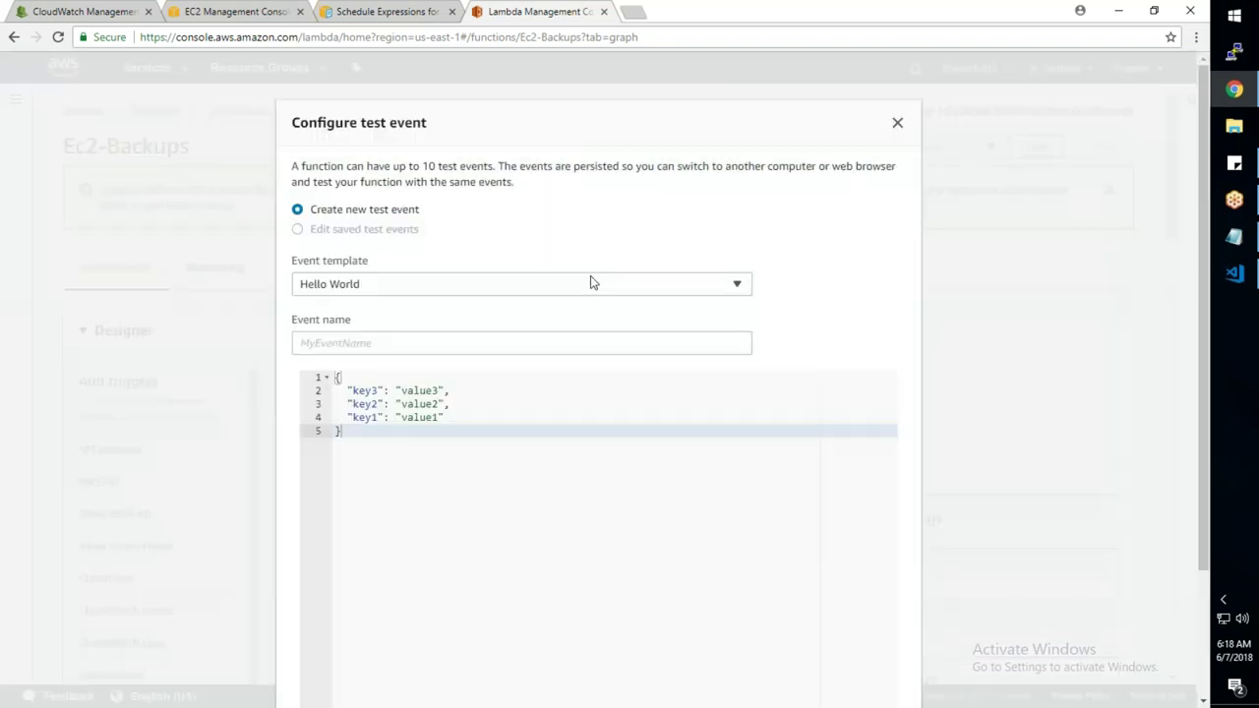
click(349, 343)
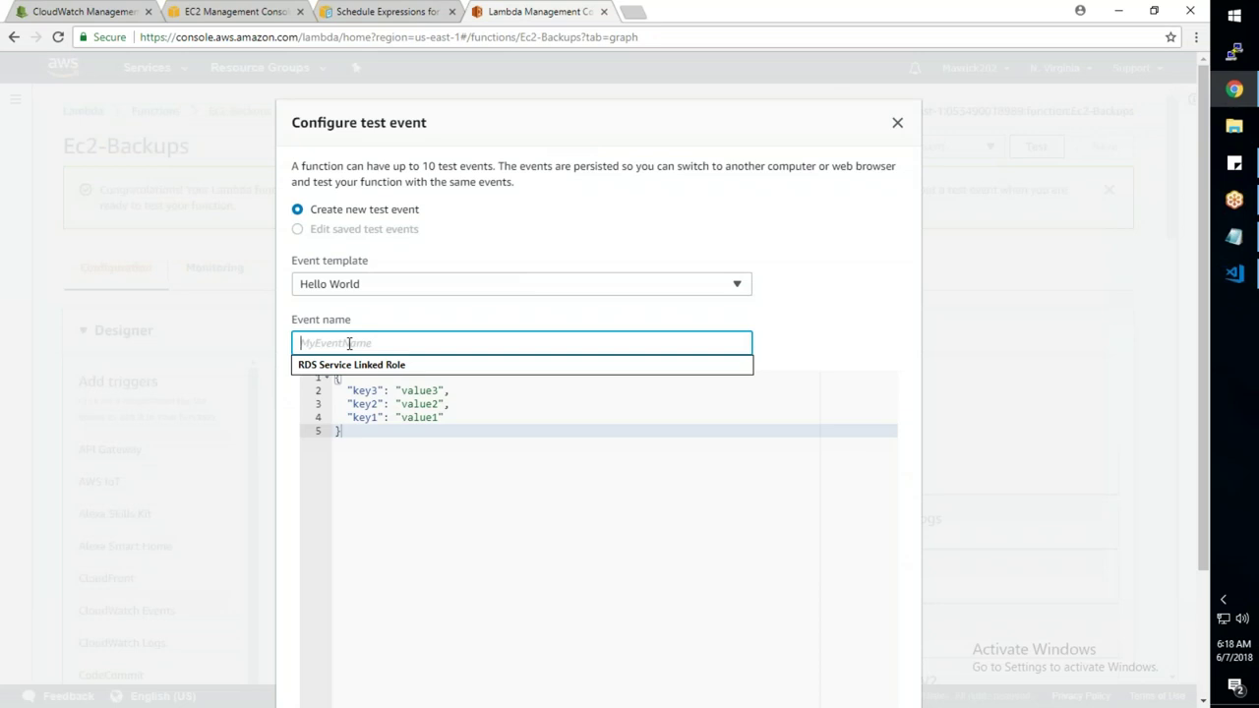
text(Test1)
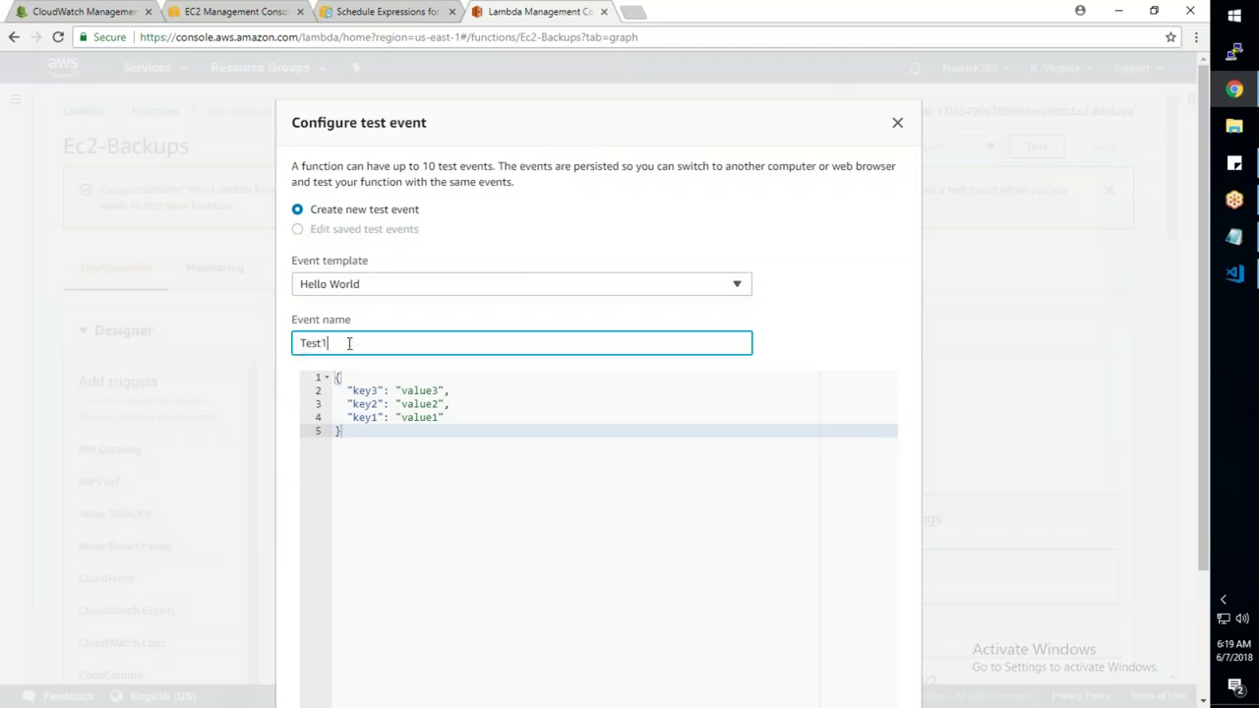
scroll(349, 344, down, 2)
click(871, 640)
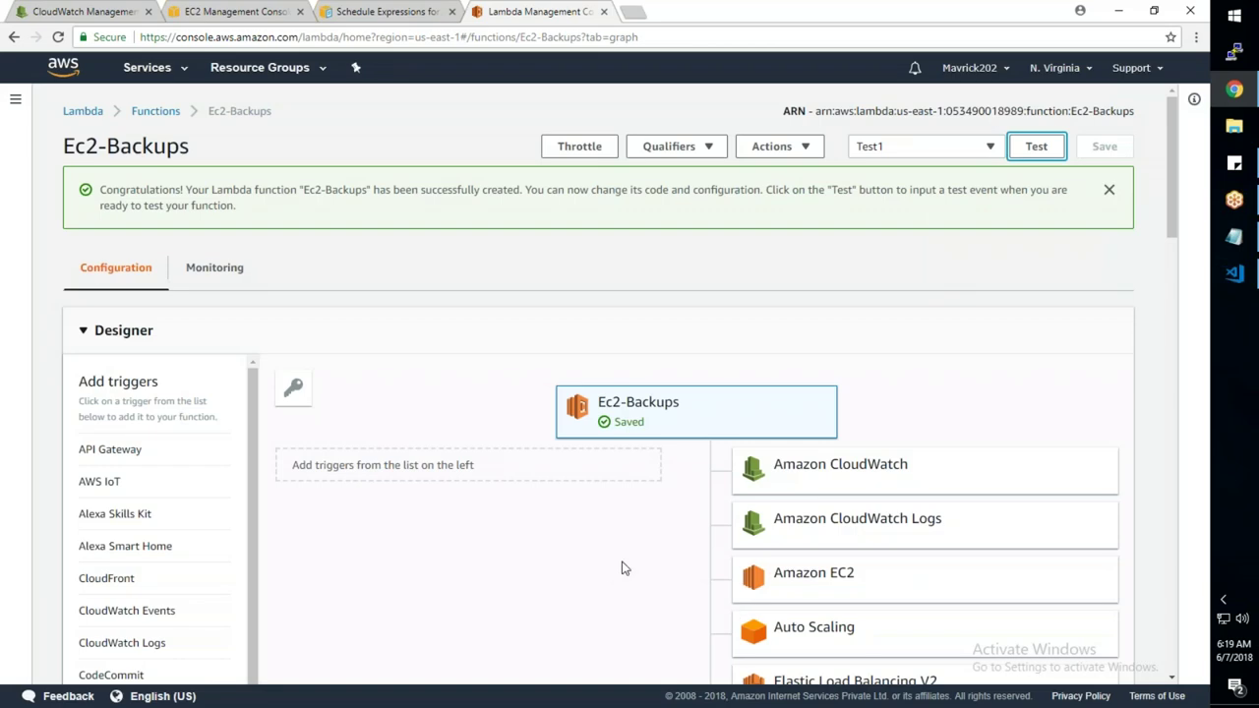
Run the Ec2-Backups function with the Test1 event and examine the log output in the execution details
click(1033, 153)
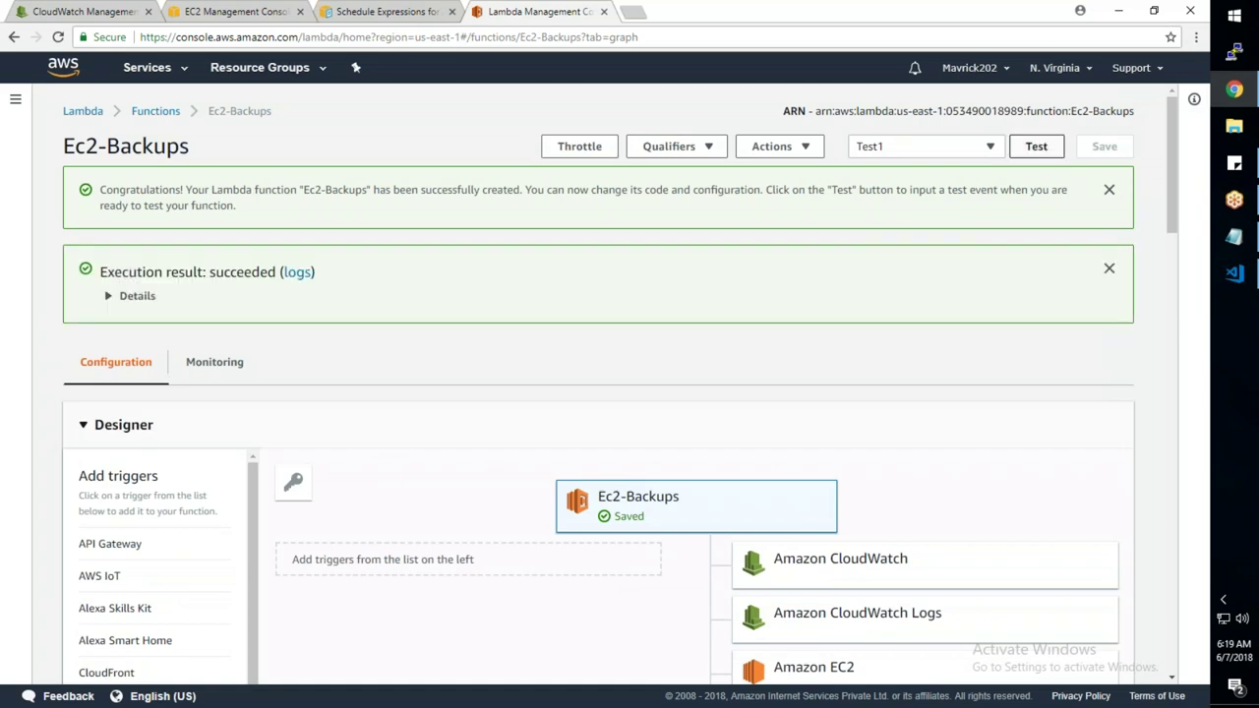
drag(101, 273, 280, 273)
click(111, 299)
scroll(514, 346, down, 1)
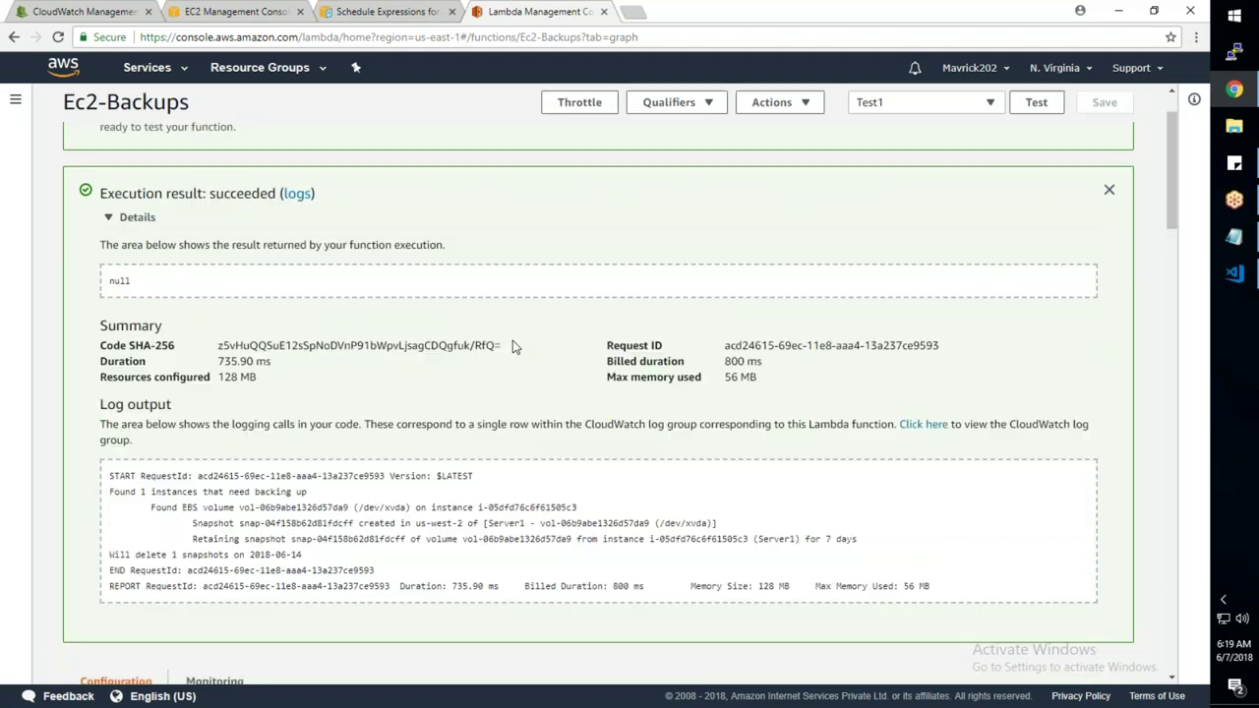
scroll(513, 340, down, 2)
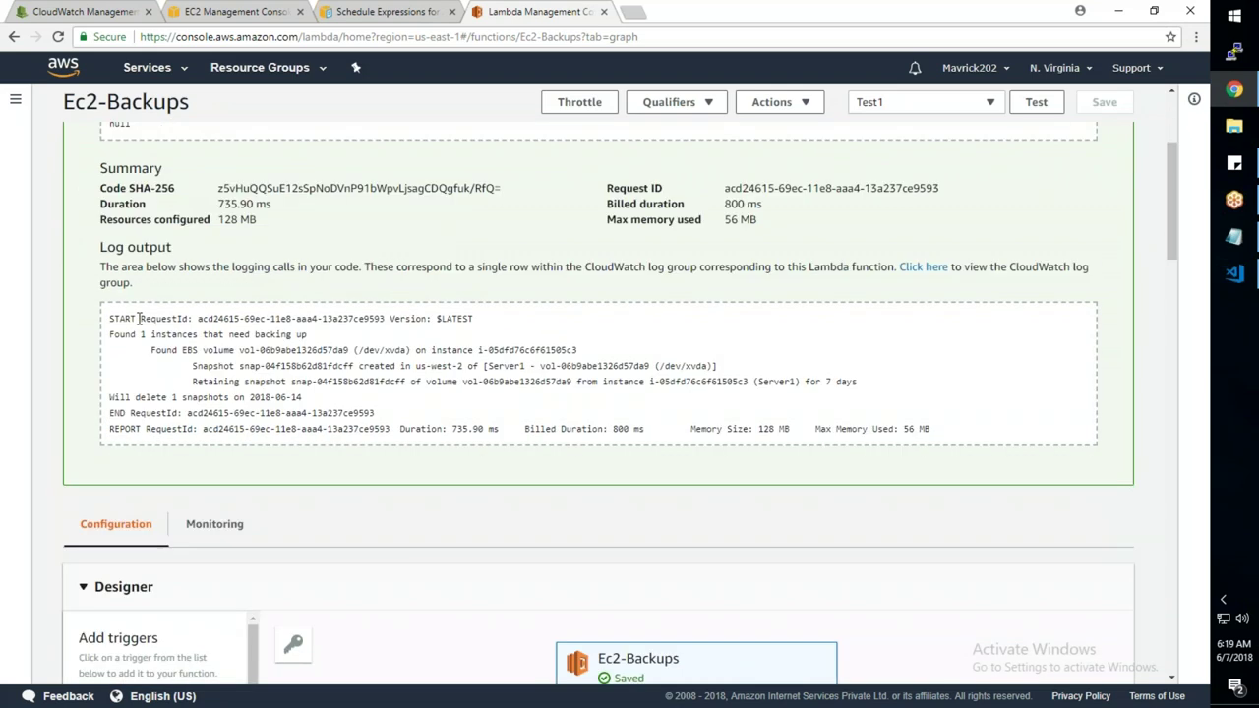
drag(109, 337, 307, 336)
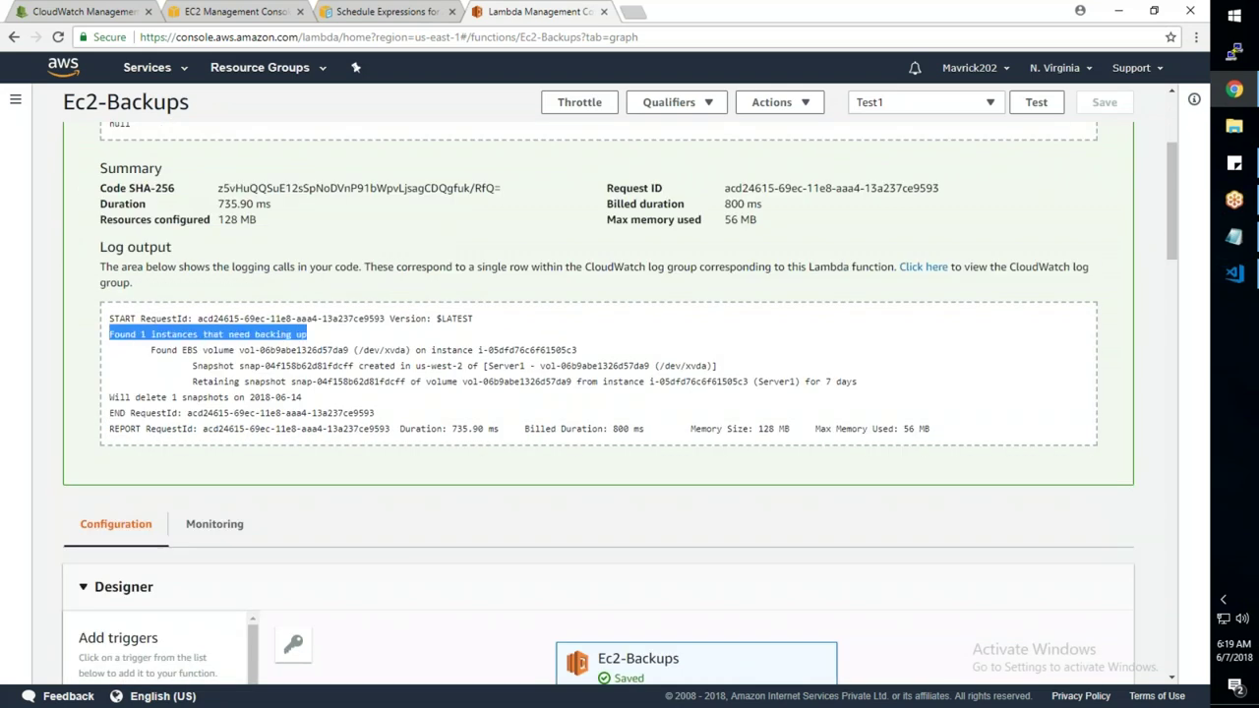
Compare the instance ID in the Lambda log output with Server1's ID and Backup tag in the EC2 Instances list
click(246, 12)
click(620, 208)
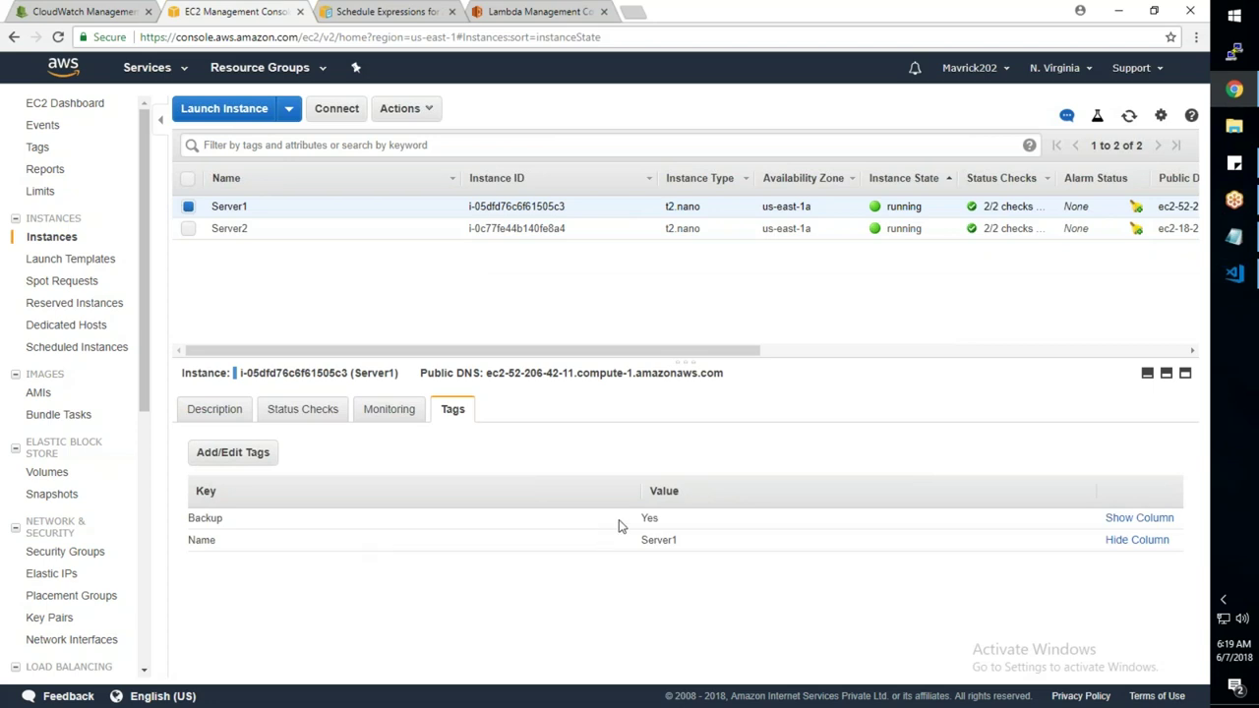
click(492, 12)
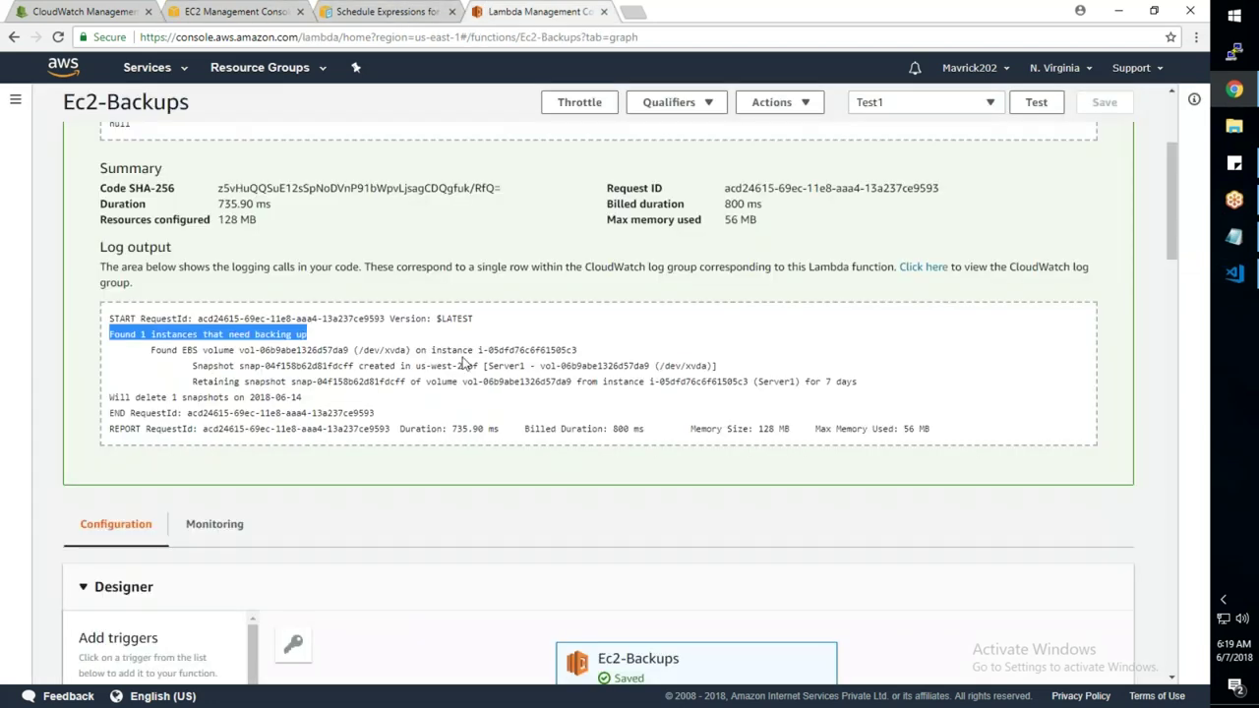
drag(578, 350, 566, 350)
click(241, 11)
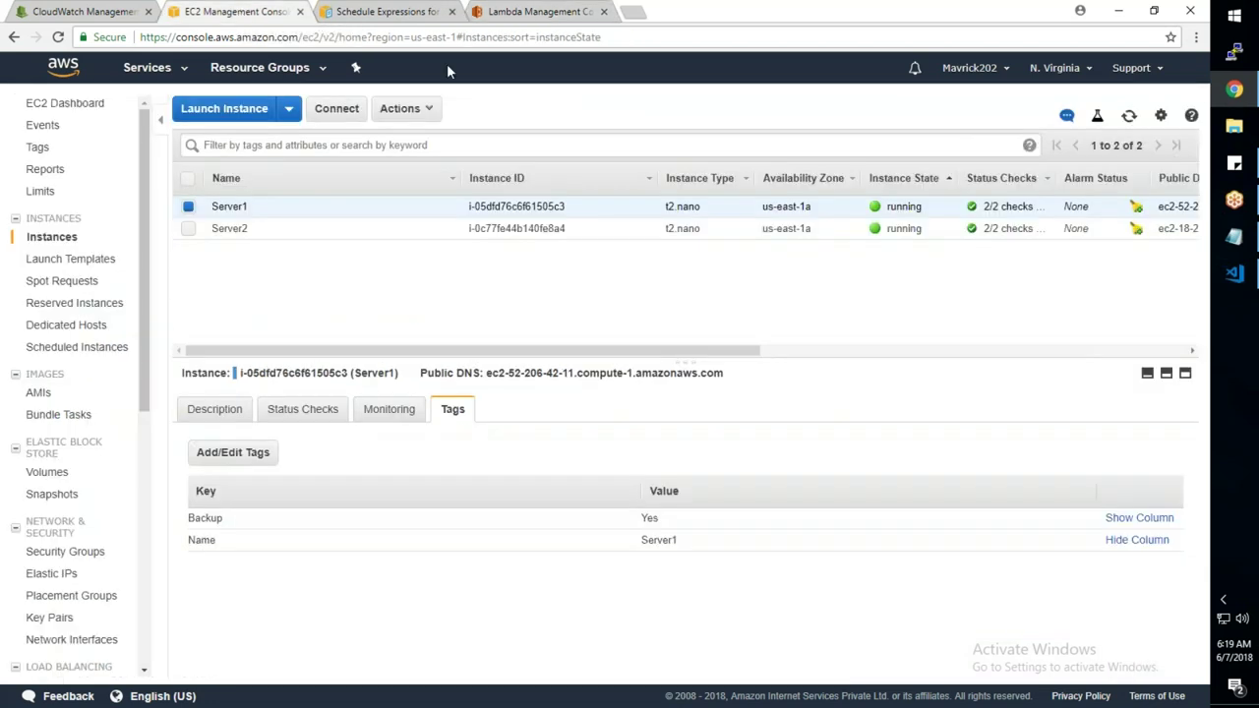
drag(570, 207, 545, 209)
click(523, 13)
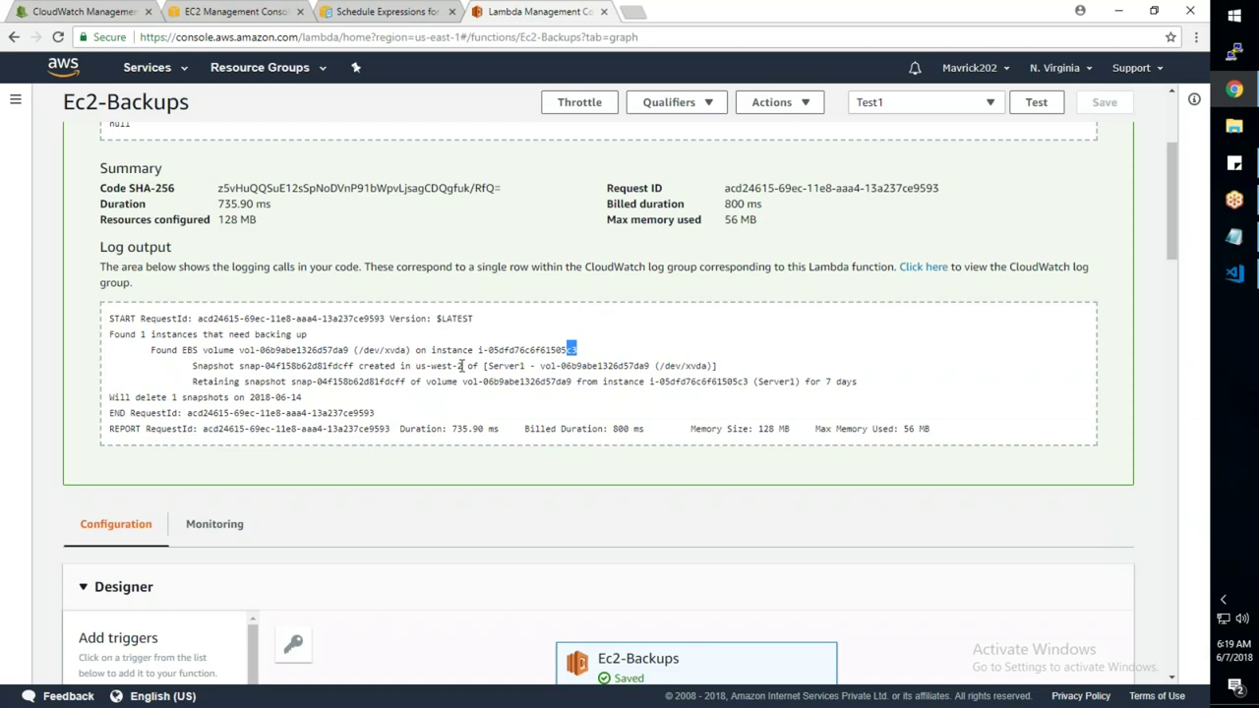
Check the snapshot region in the Lambda log against the EC2 Snapshots list, and open the US West (Oregon) snapshots in a new tab
drag(462, 365, 430, 366)
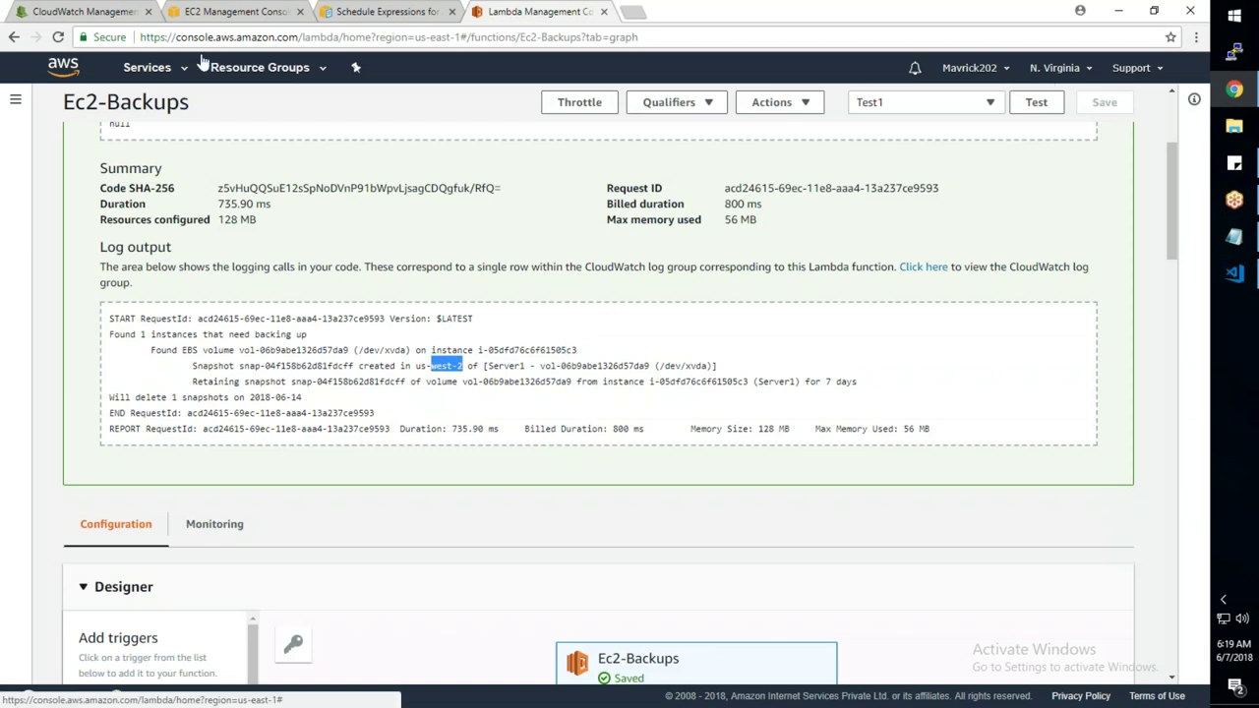
click(230, 12)
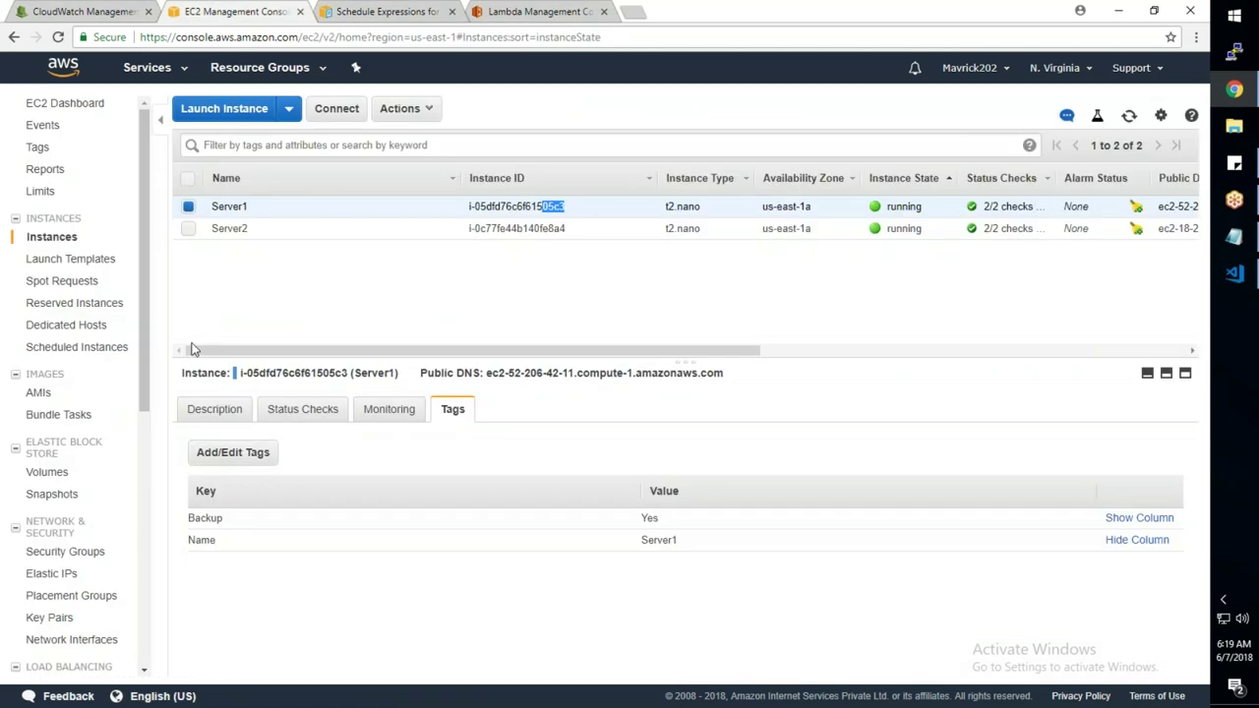
click(52, 494)
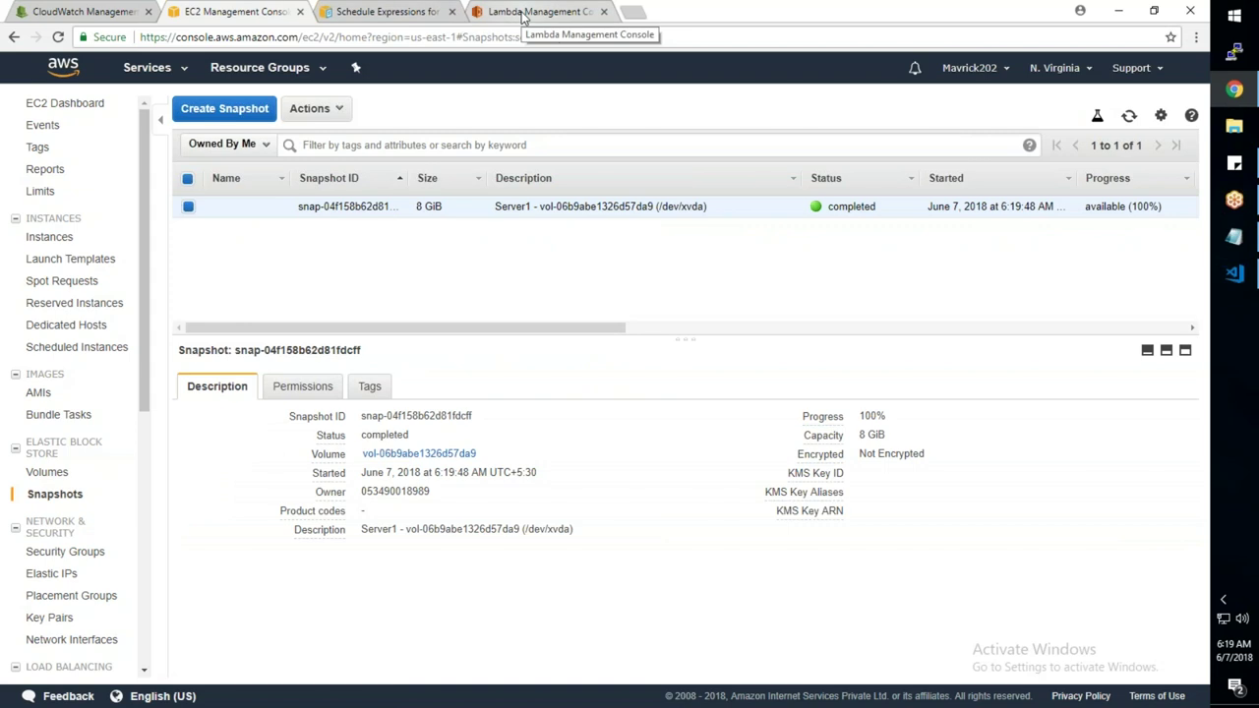
click(1057, 66)
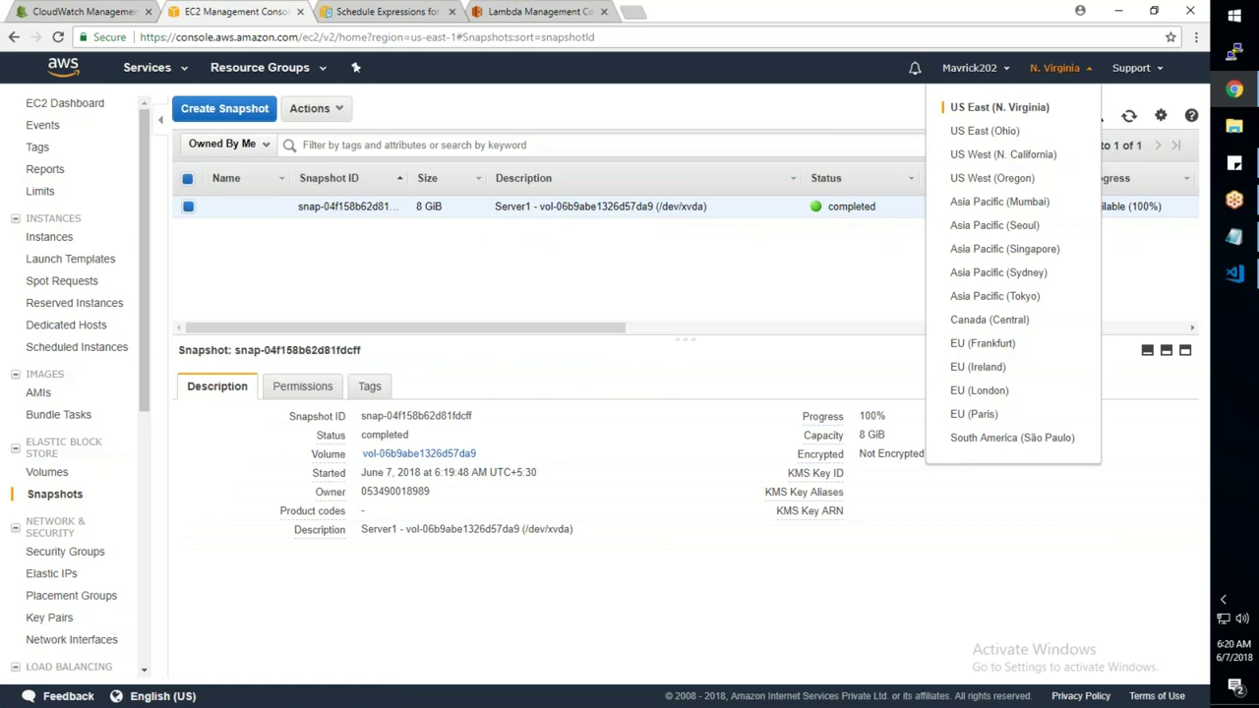
right_click(991, 178)
click(1011, 192)
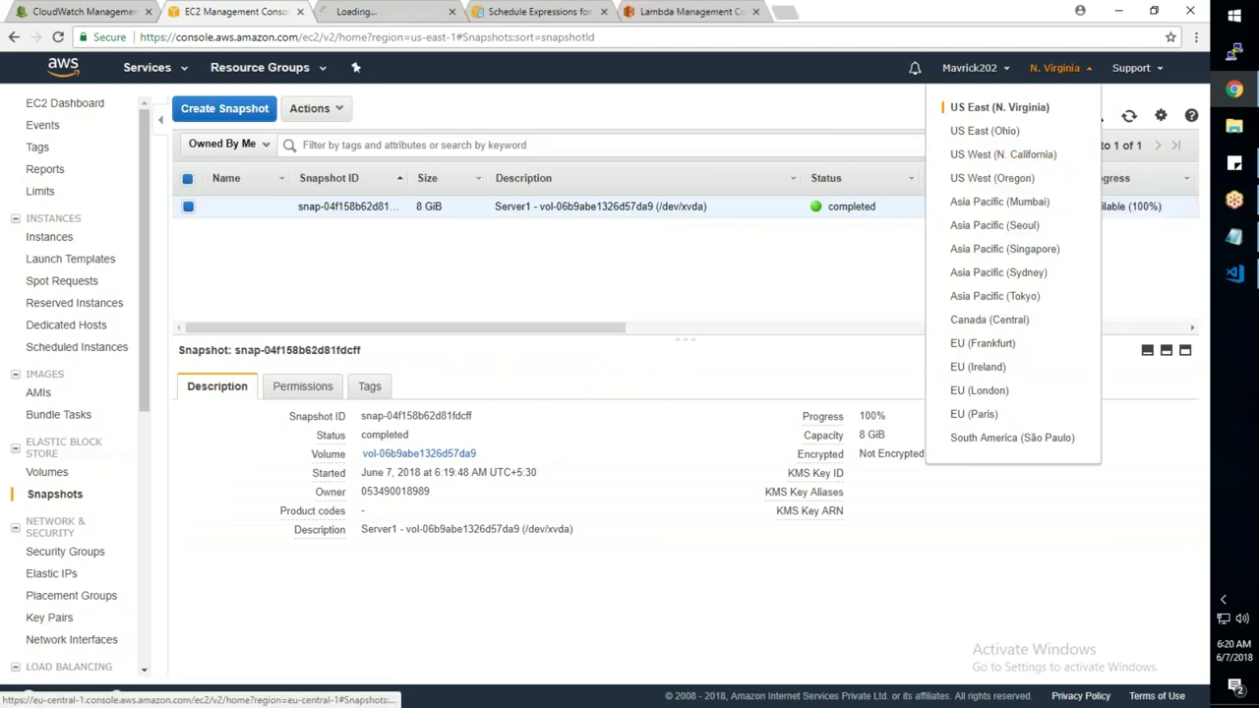
click(863, 266)
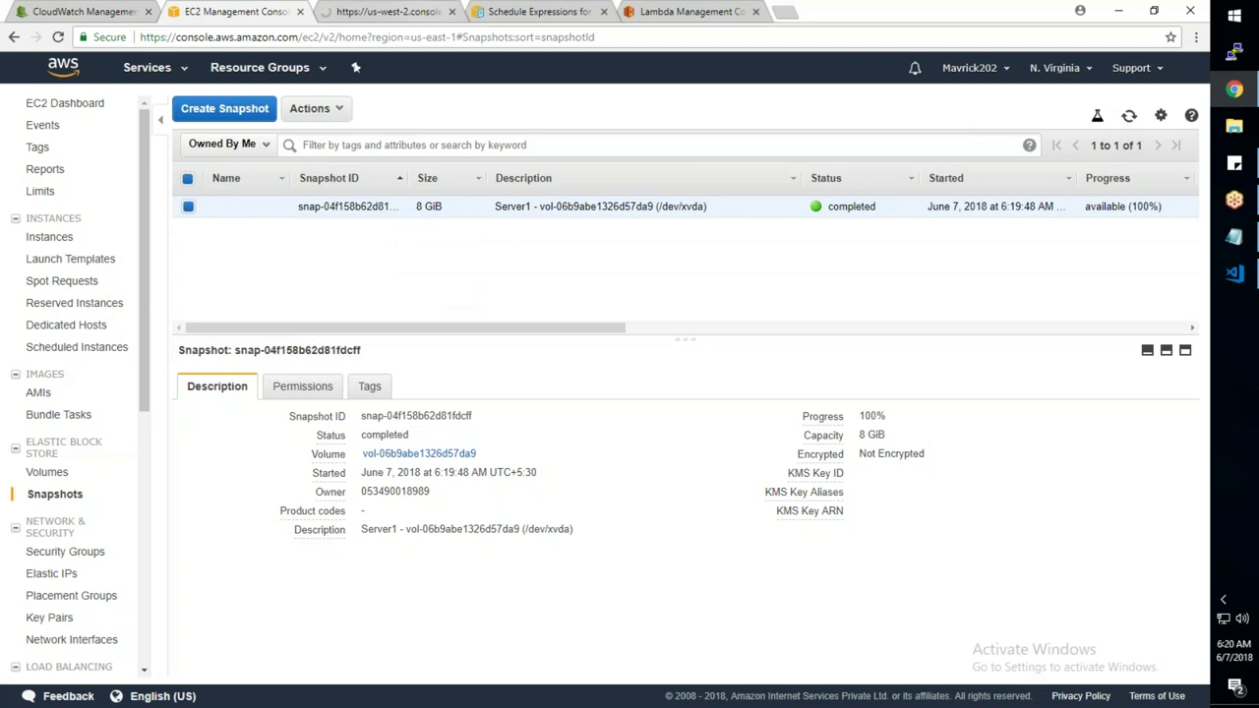
Review the snapshot deletion date and full log output of the Lambda test alongside the N. Virginia snapshot list
key(ctrl+5)
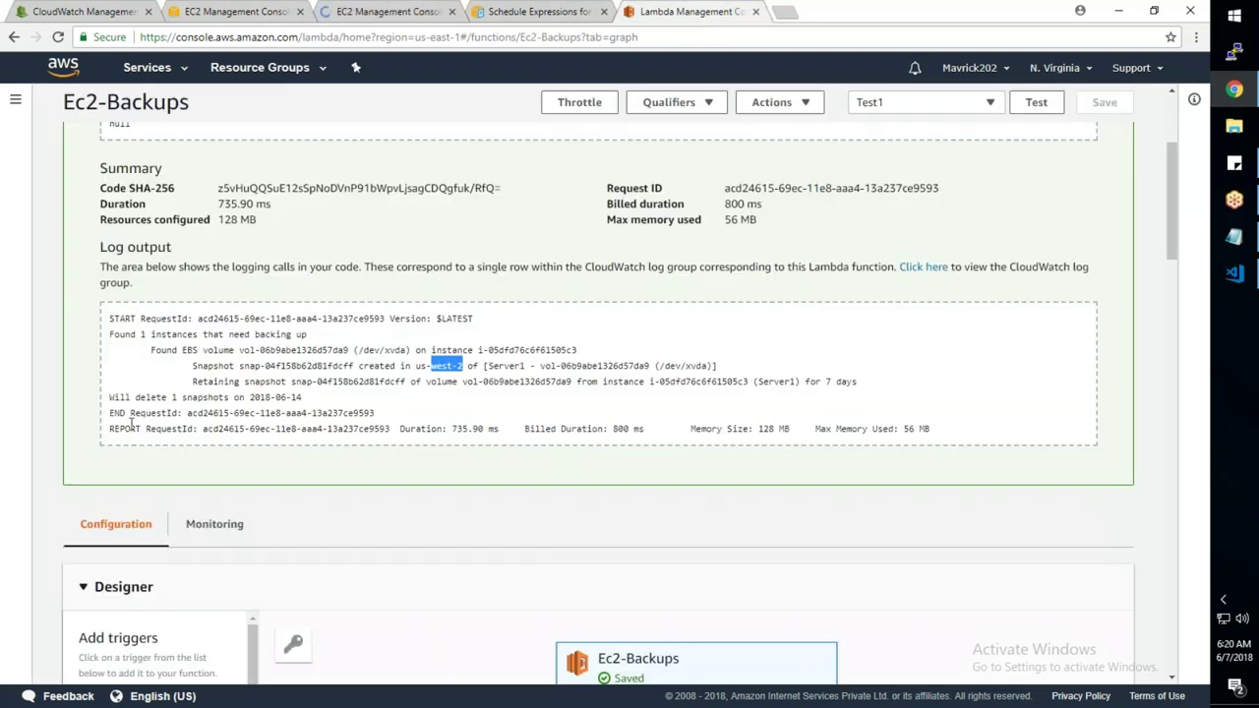
drag(114, 397, 305, 392)
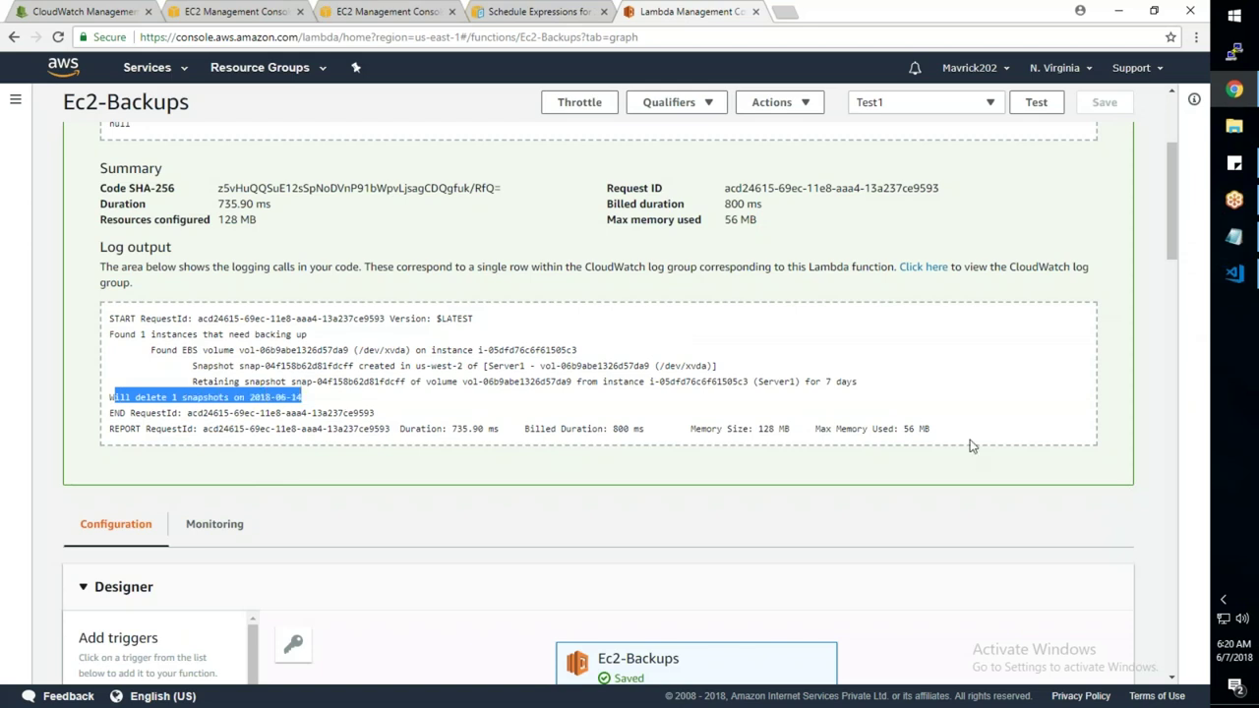
drag(955, 435, 112, 317)
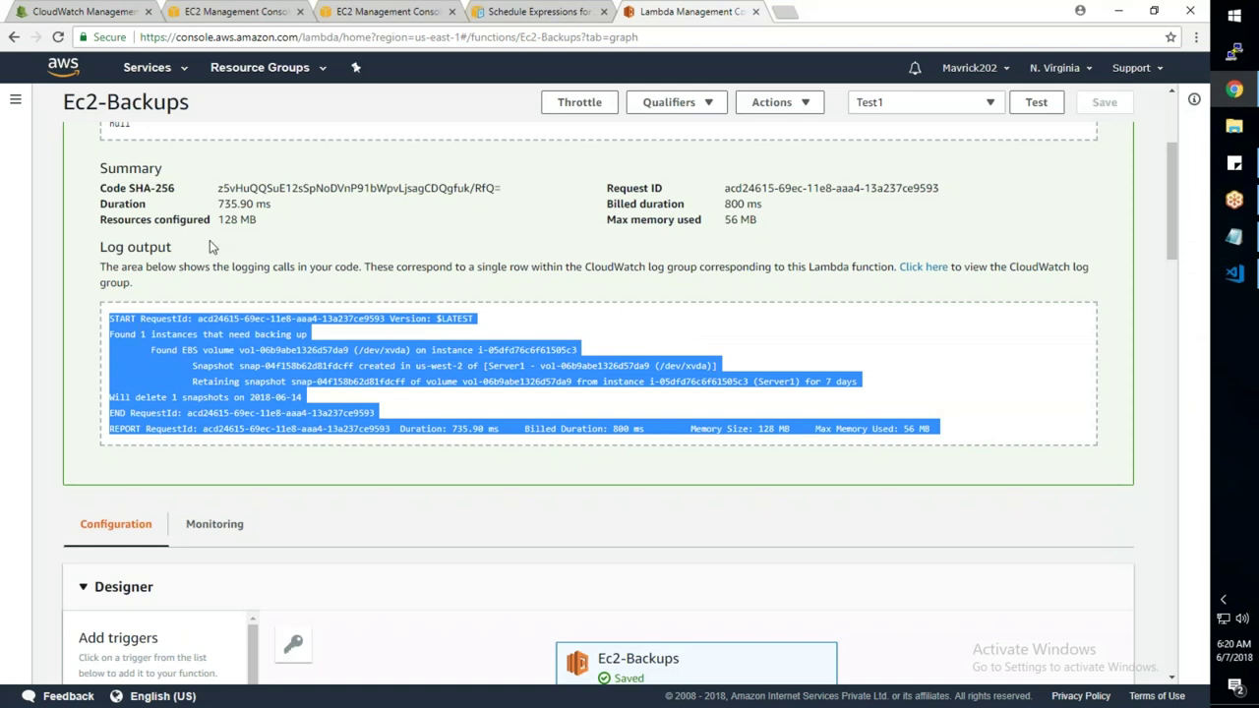
click(231, 12)
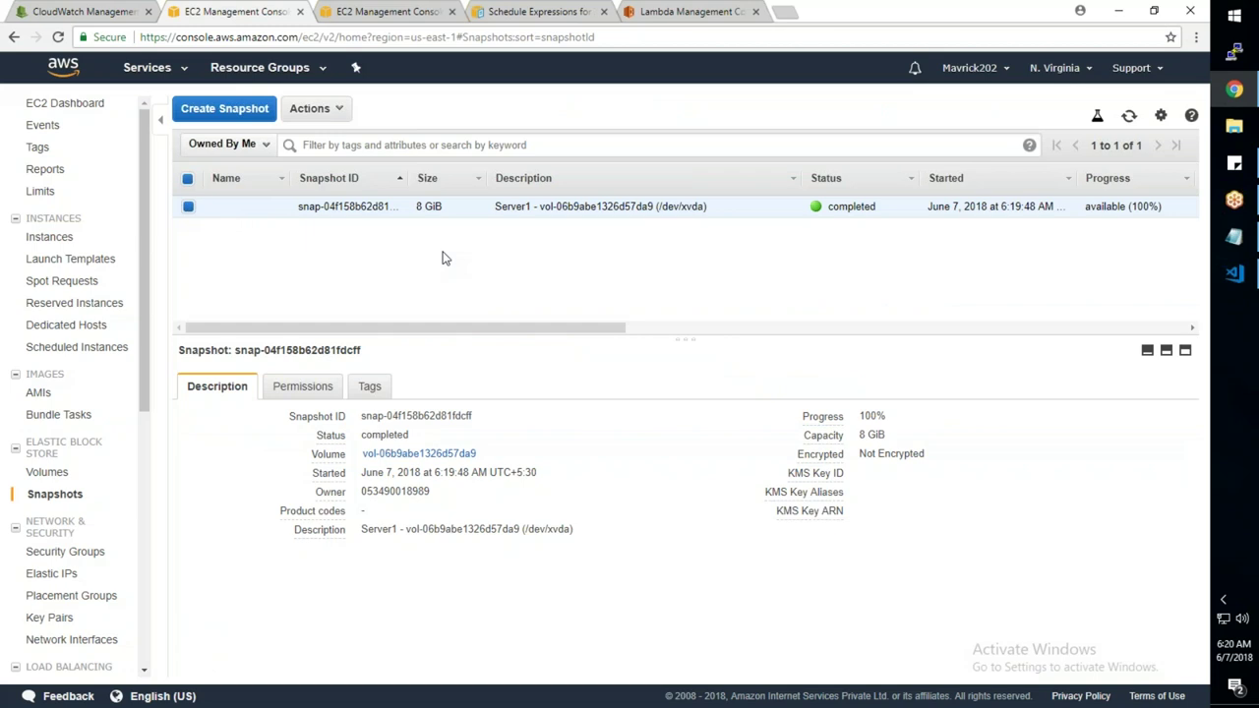
click(688, 12)
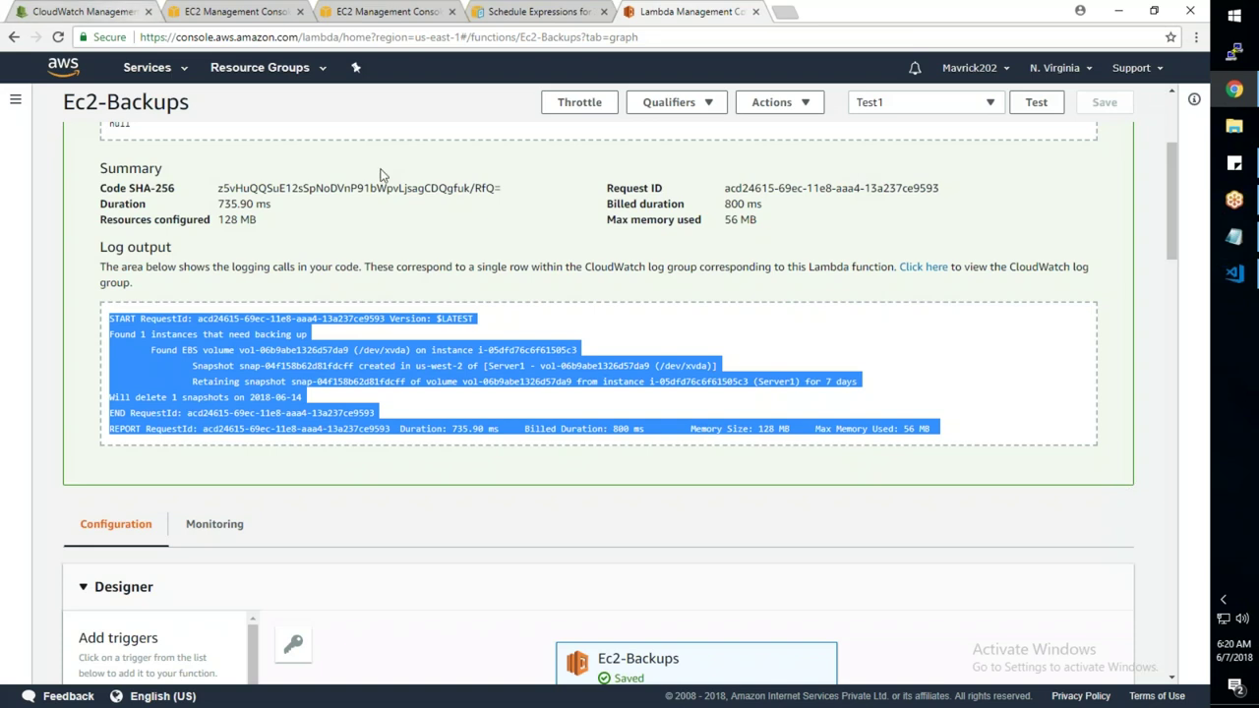
scroll(639, 356, up, 3)
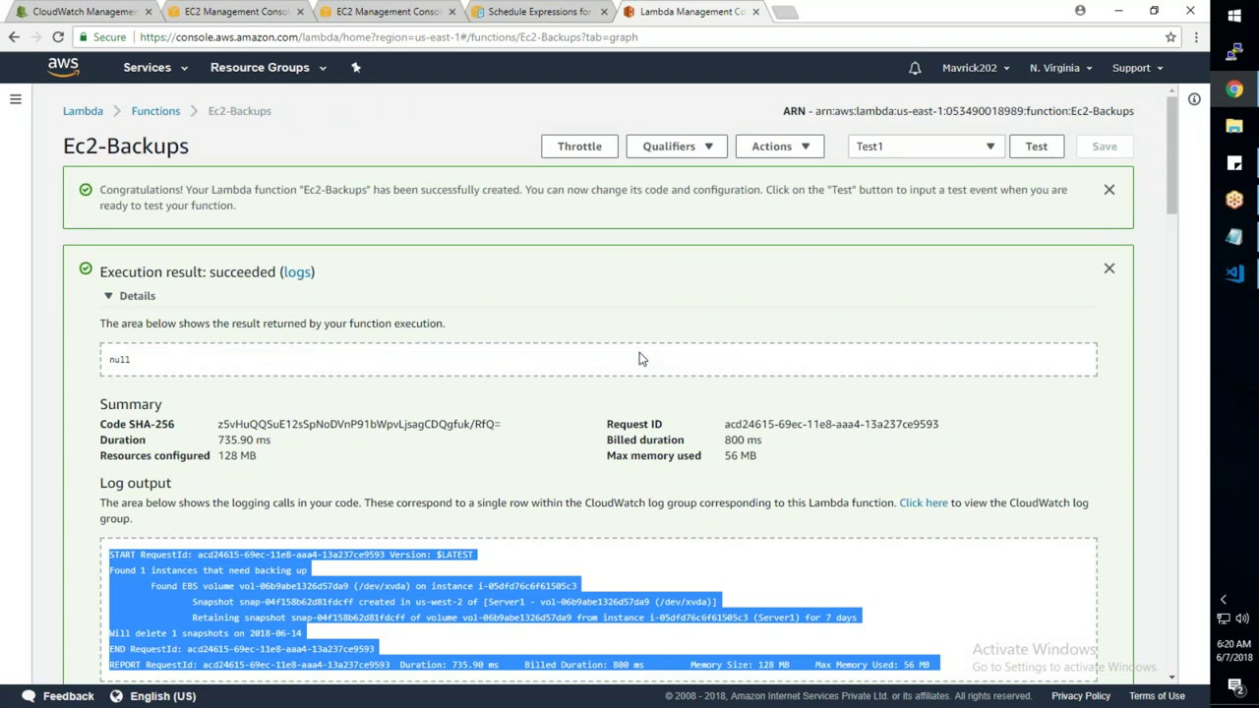
Cancel the unfinished CloudWatch rule, reload the Rules page, and check the Oregon snapshots while it loads
click(71, 14)
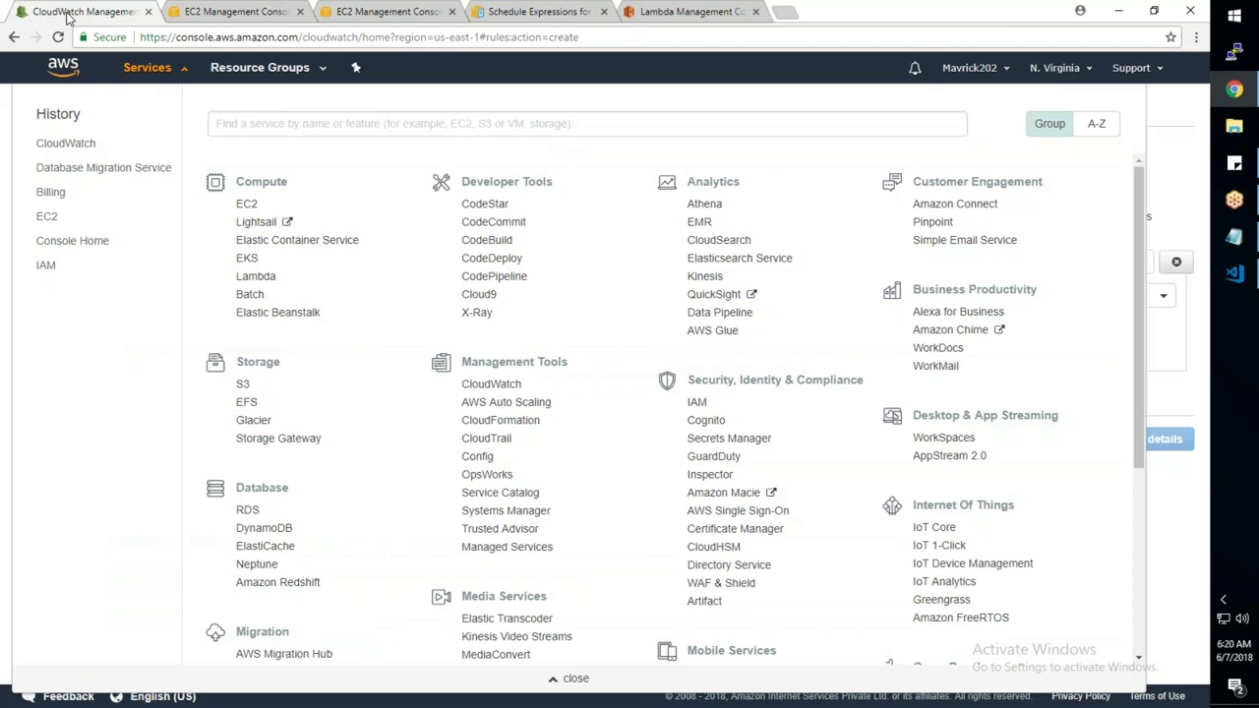
click(148, 67)
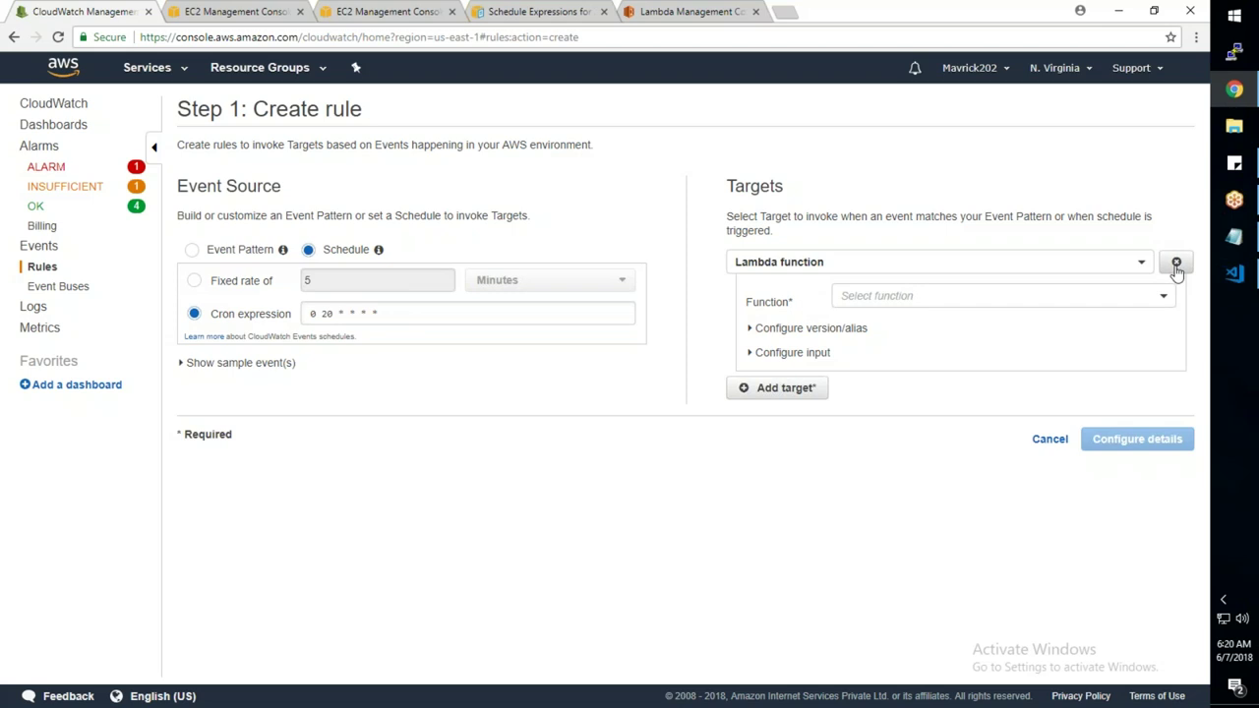
click(1050, 440)
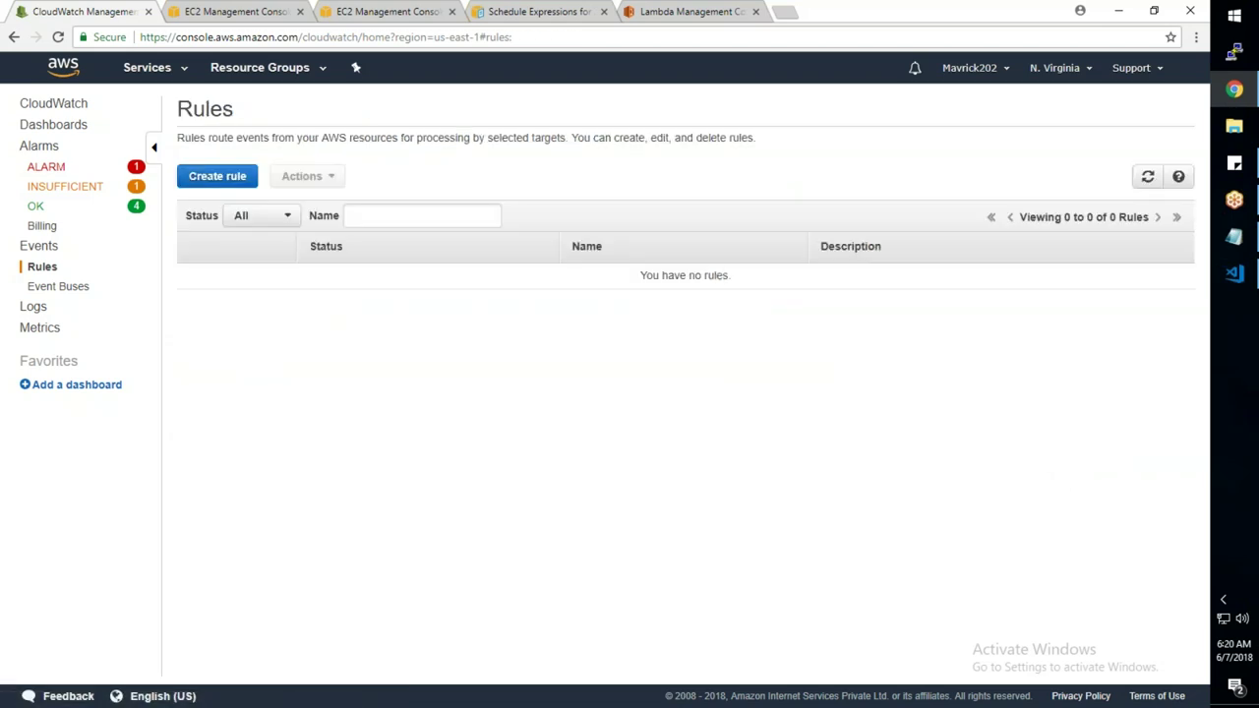
click(58, 36)
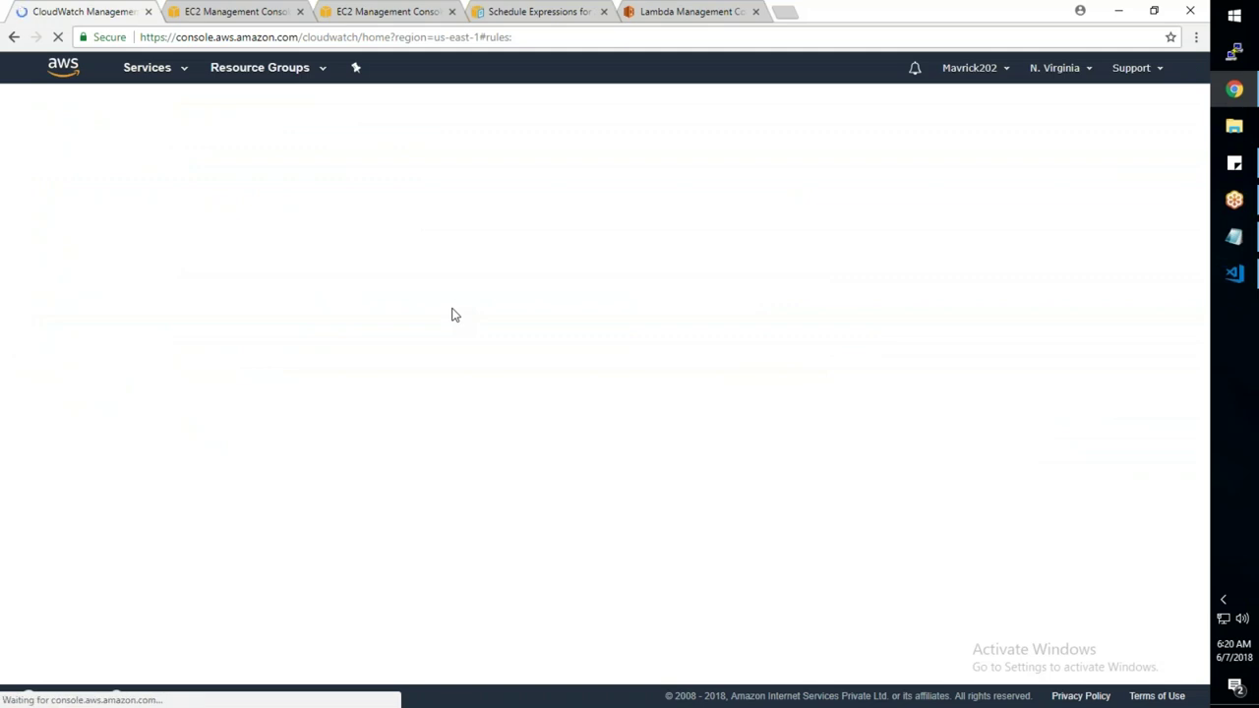
click(385, 12)
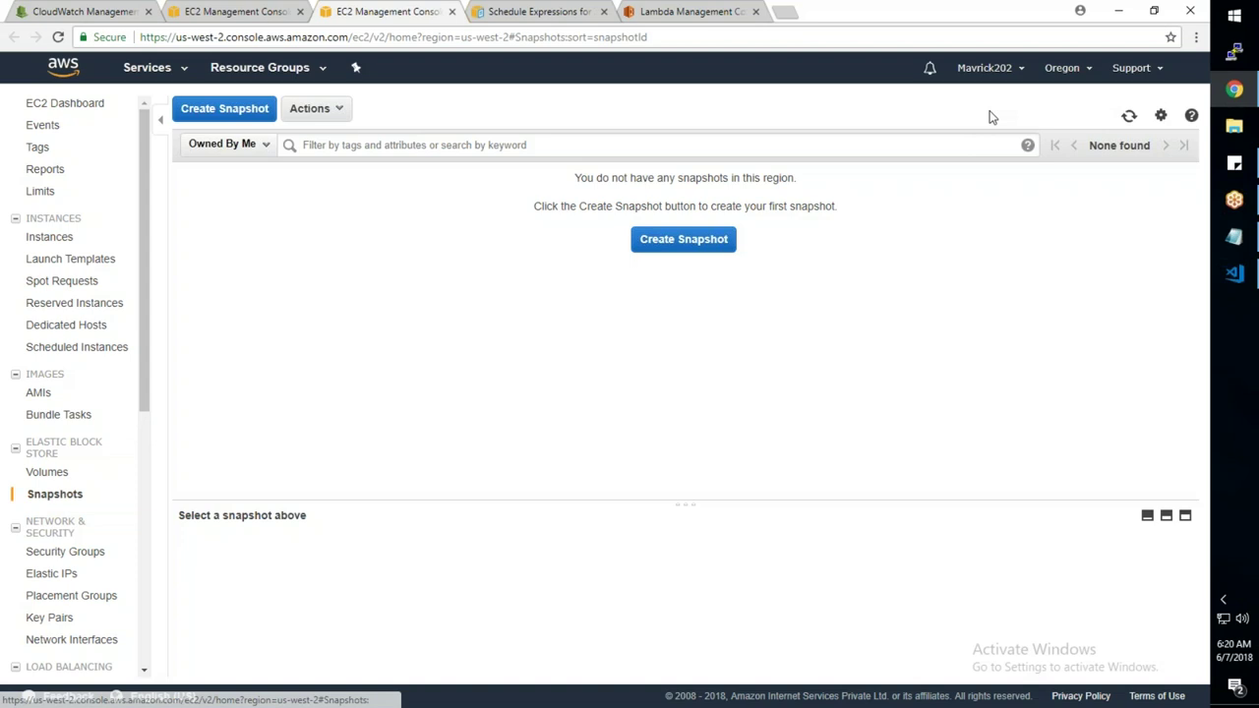
click(110, 12)
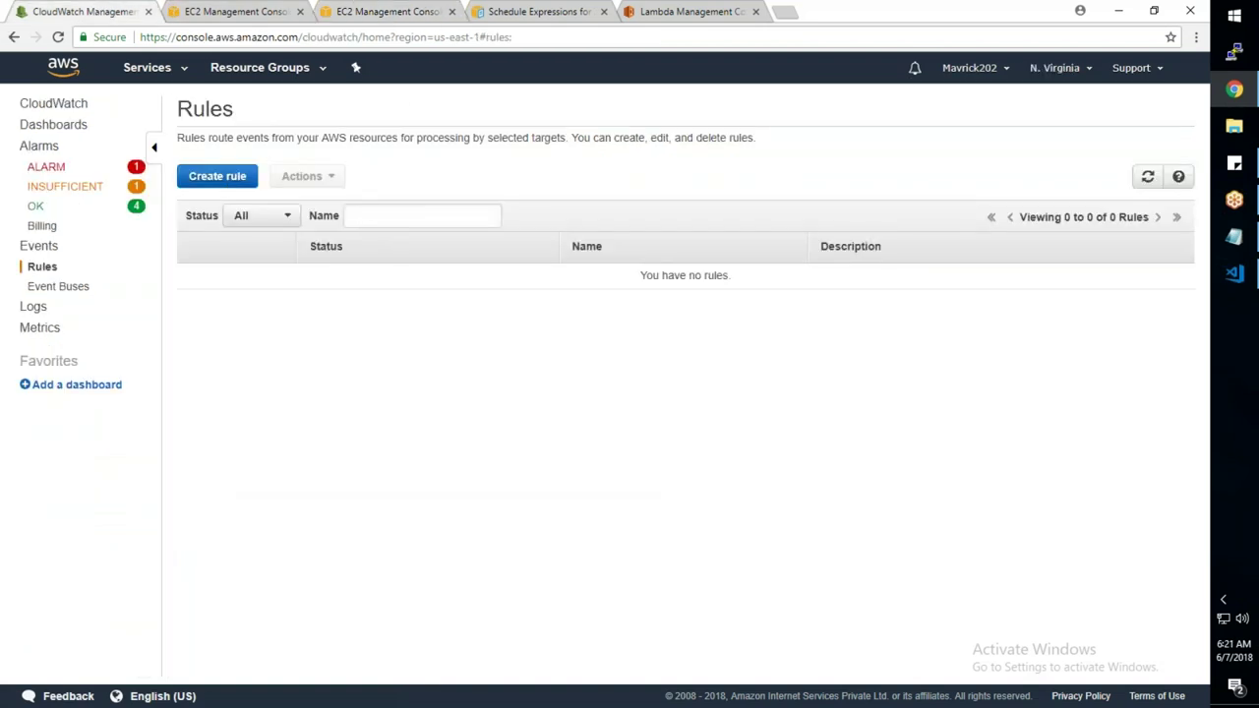
Start a new CloudWatch rule on a schedule with the cron expression 0 20 * * * *, copied from the open text editor
click(219, 177)
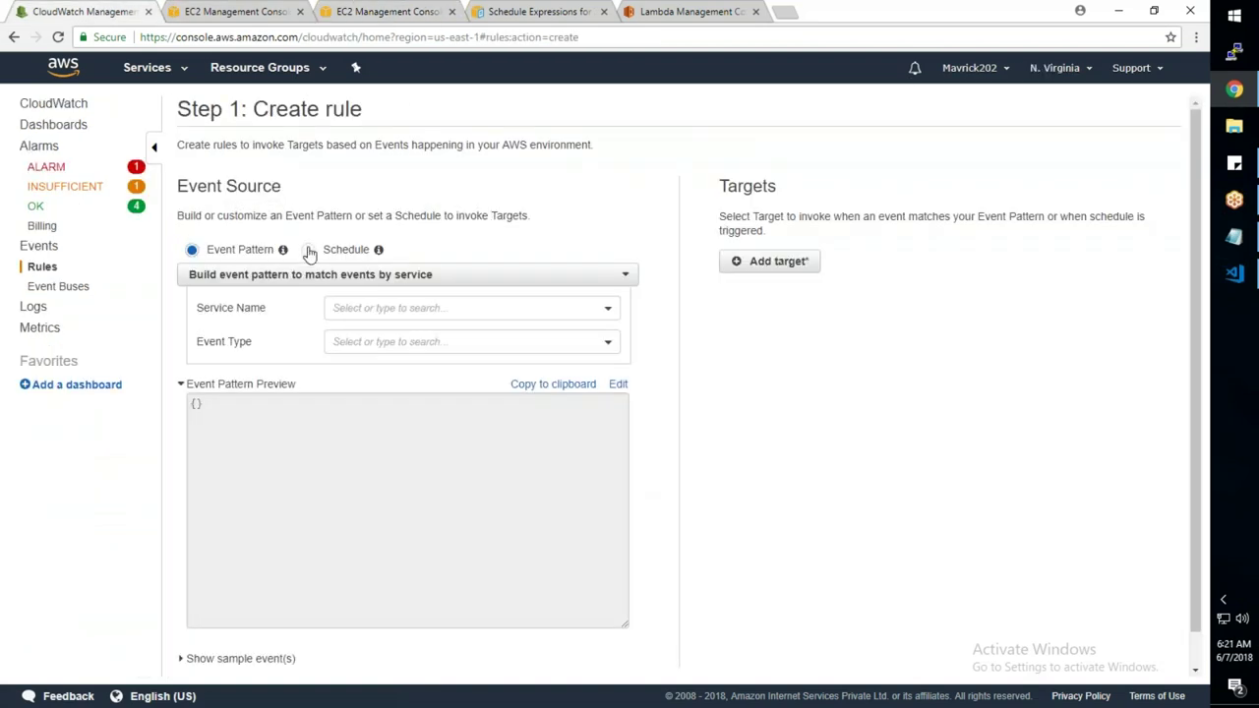
click(309, 250)
click(195, 314)
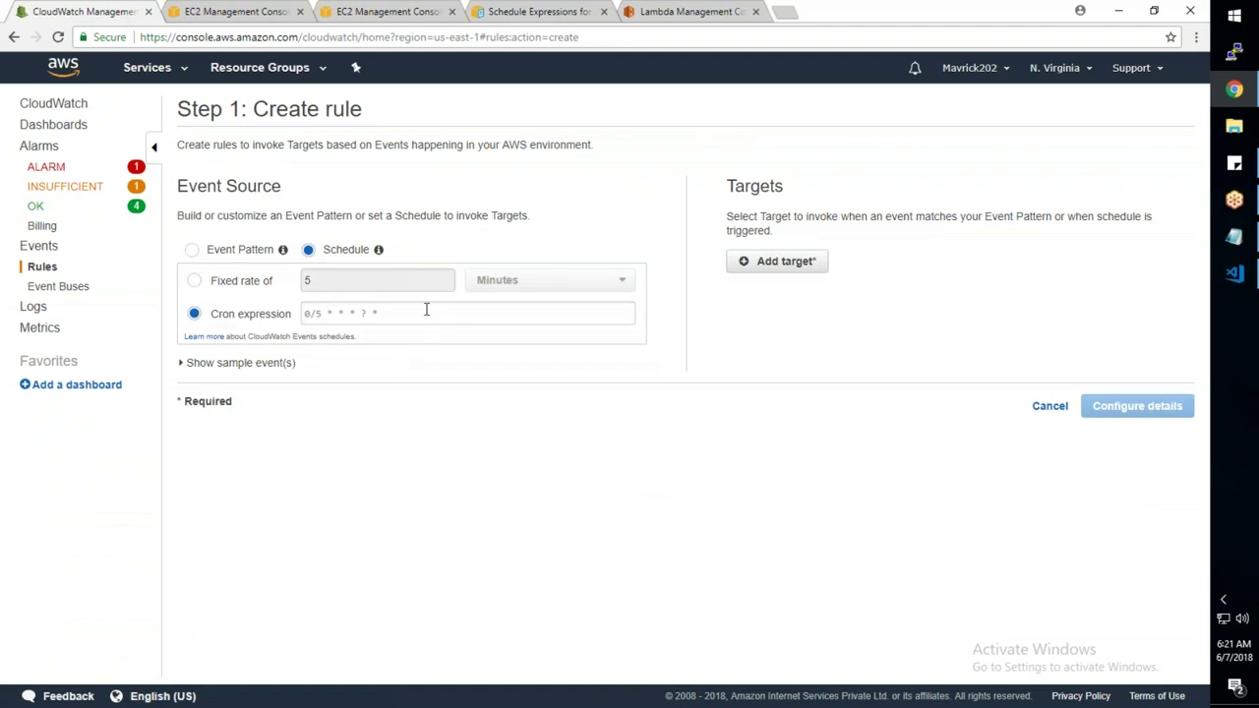
click(1235, 237)
key(ctrl+c)
key(alt+Tab)
key(ctrl+v)
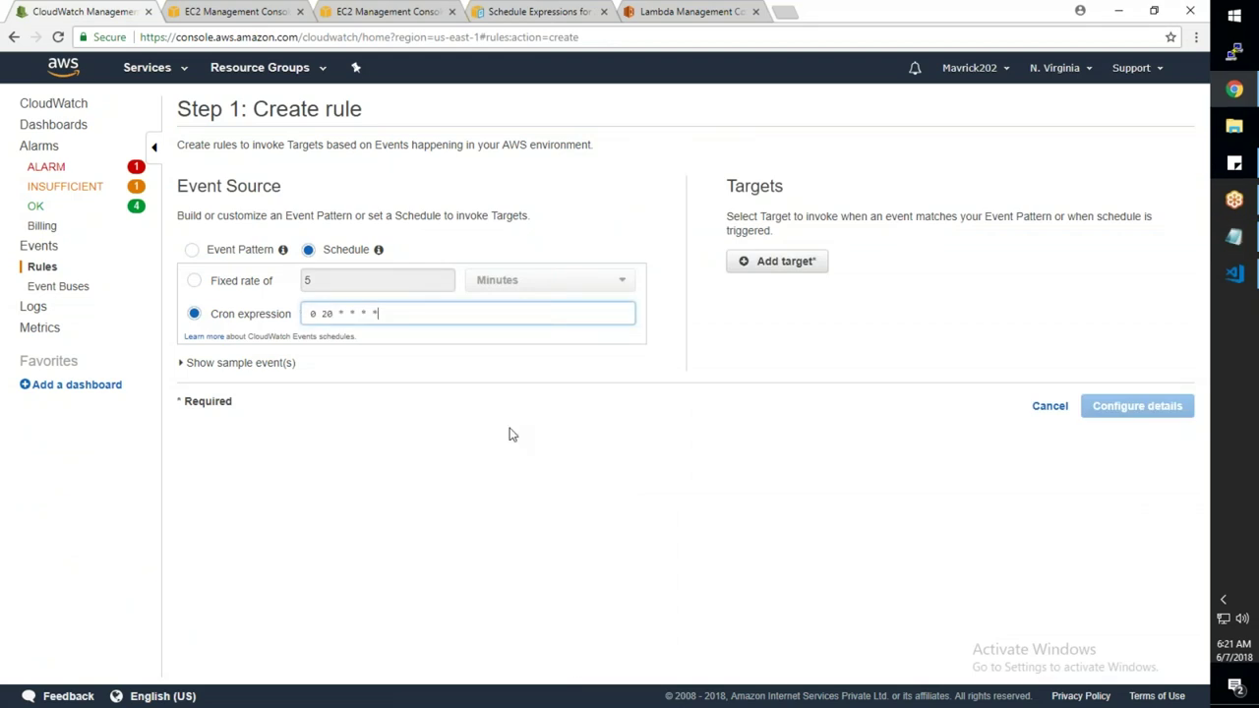
Add the Lambda function Ec2-Backups as the rule's target and continue to the rule details
click(820, 282)
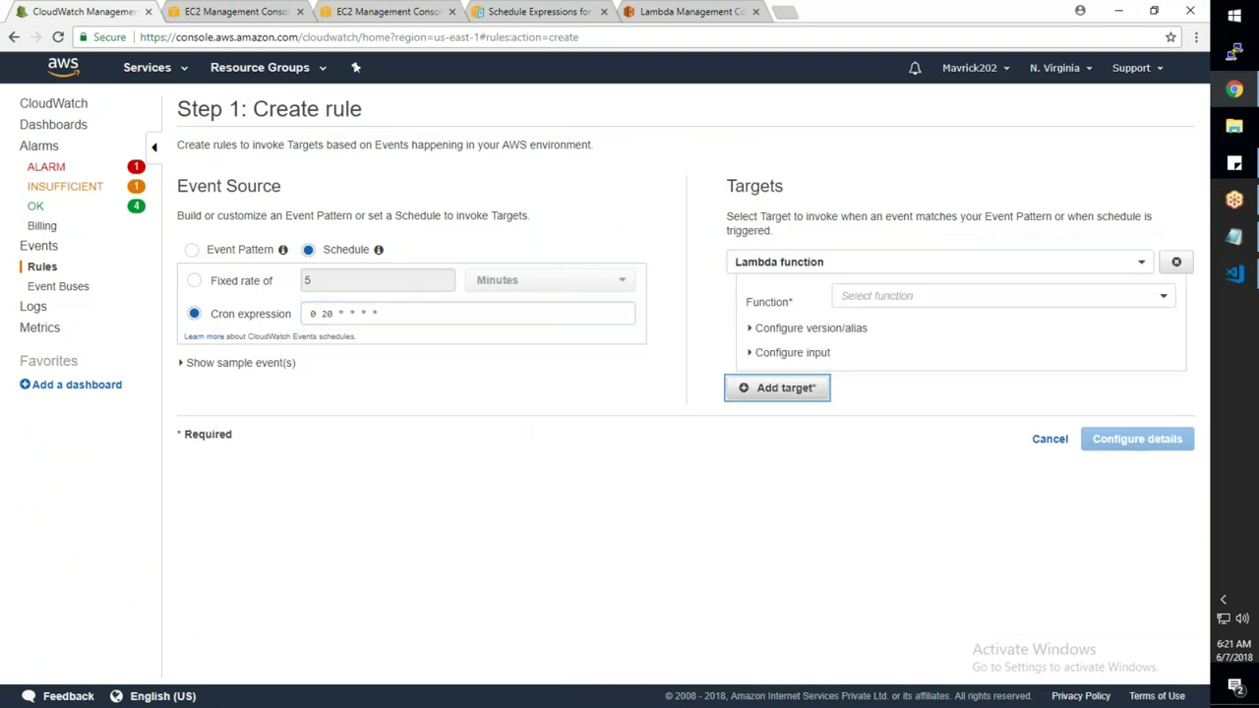
click(888, 301)
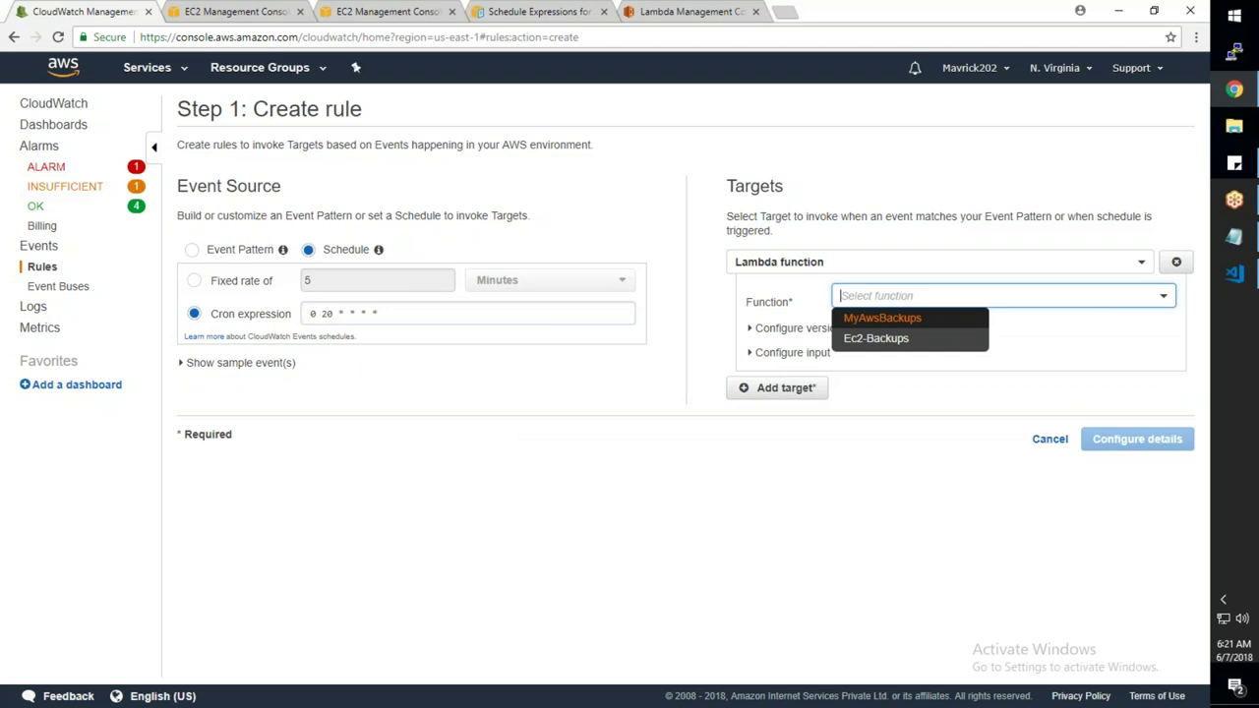
click(903, 339)
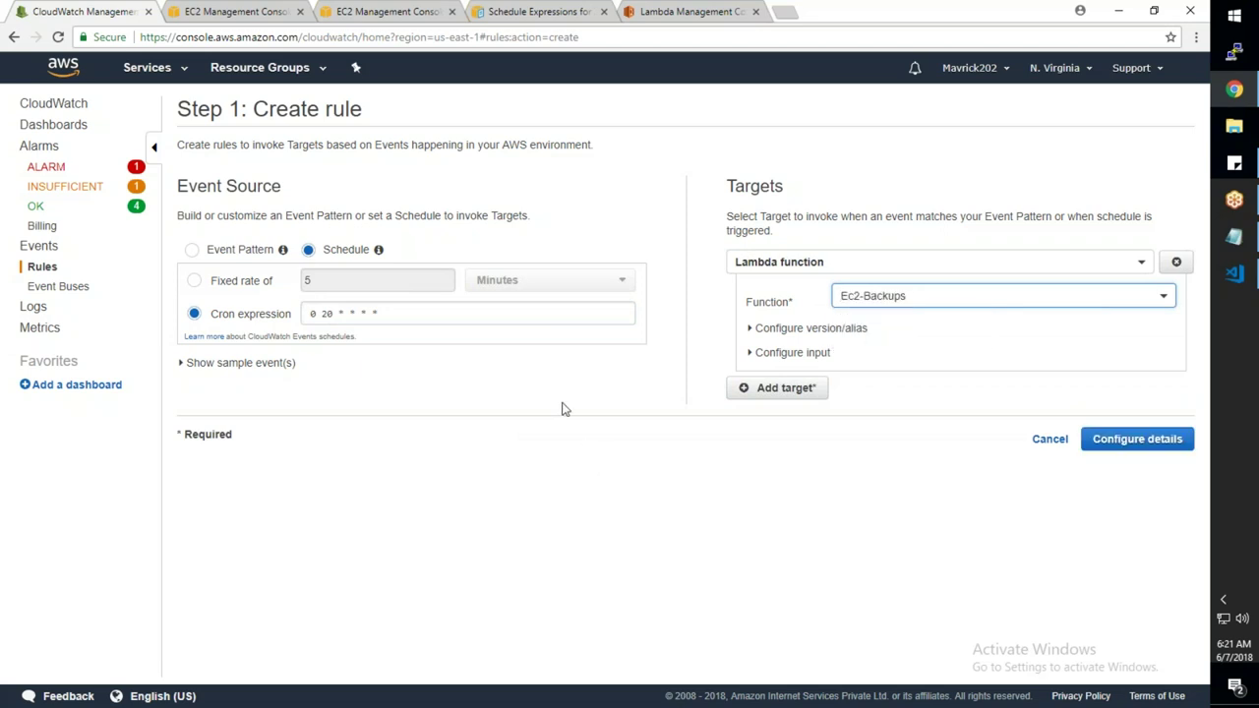
click(1094, 440)
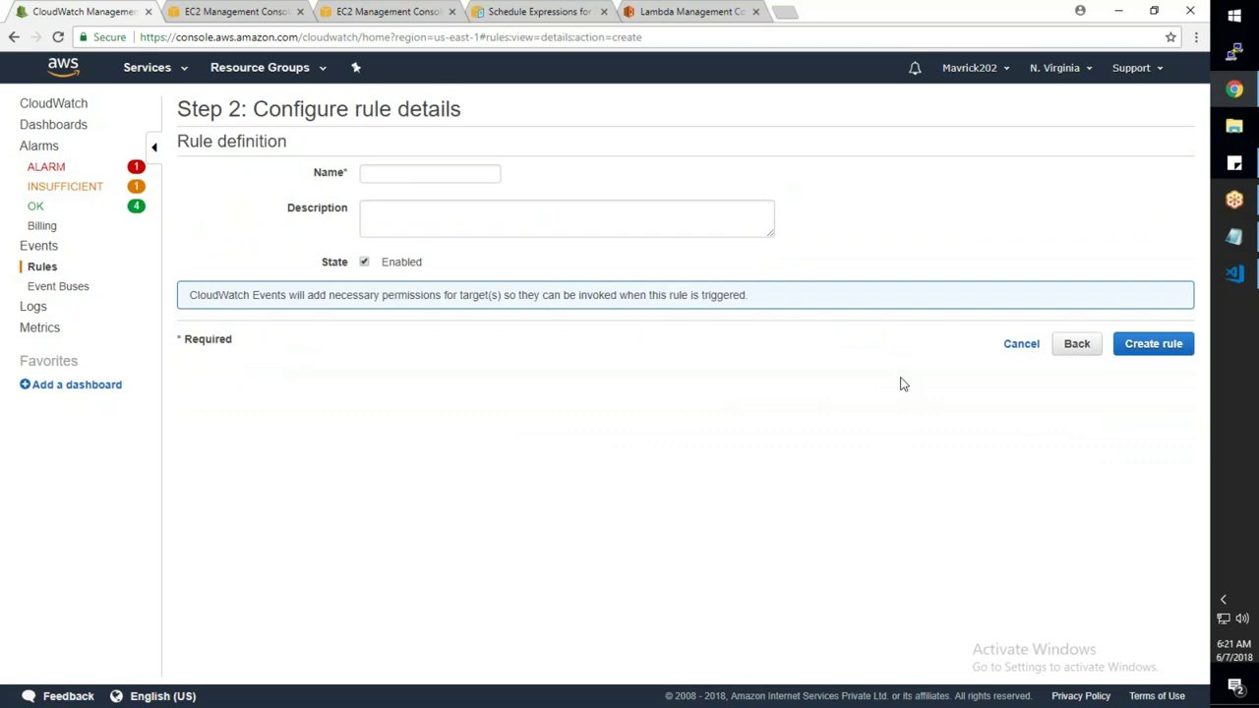
Name the rule MyScheduleBackups and try to create it
click(465, 177)
text(MySc)
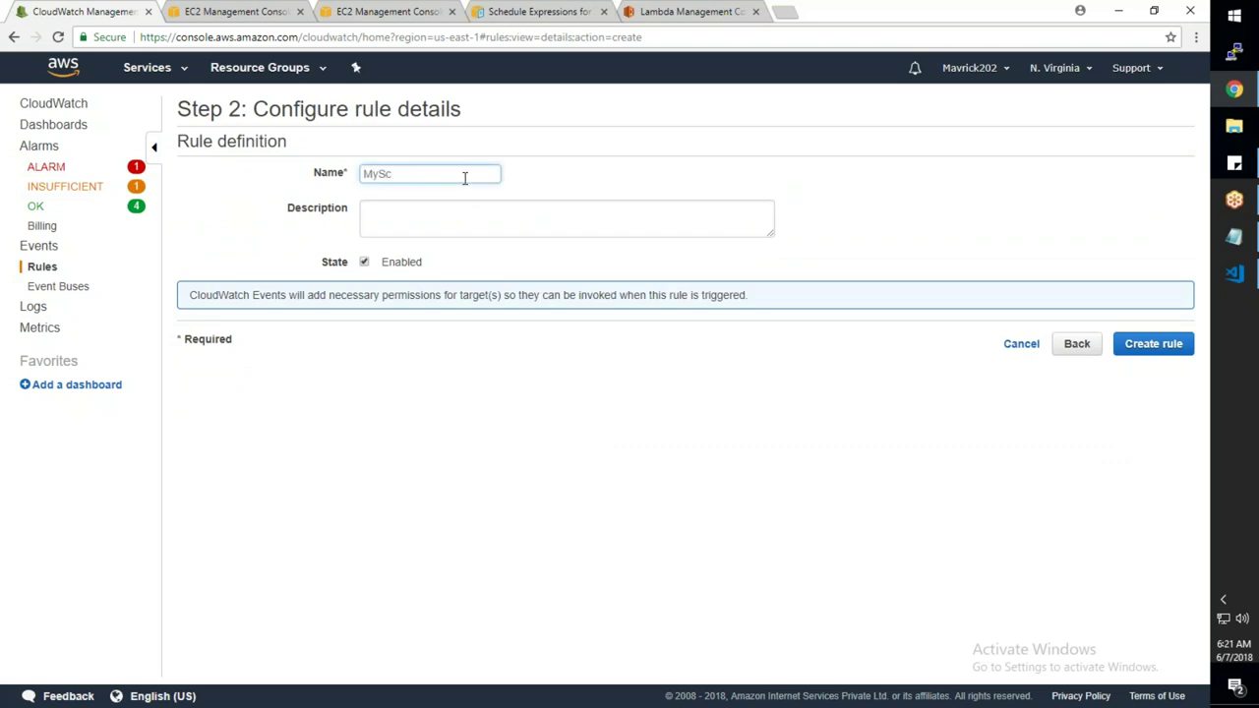
text(heduleBackups)
click(1170, 349)
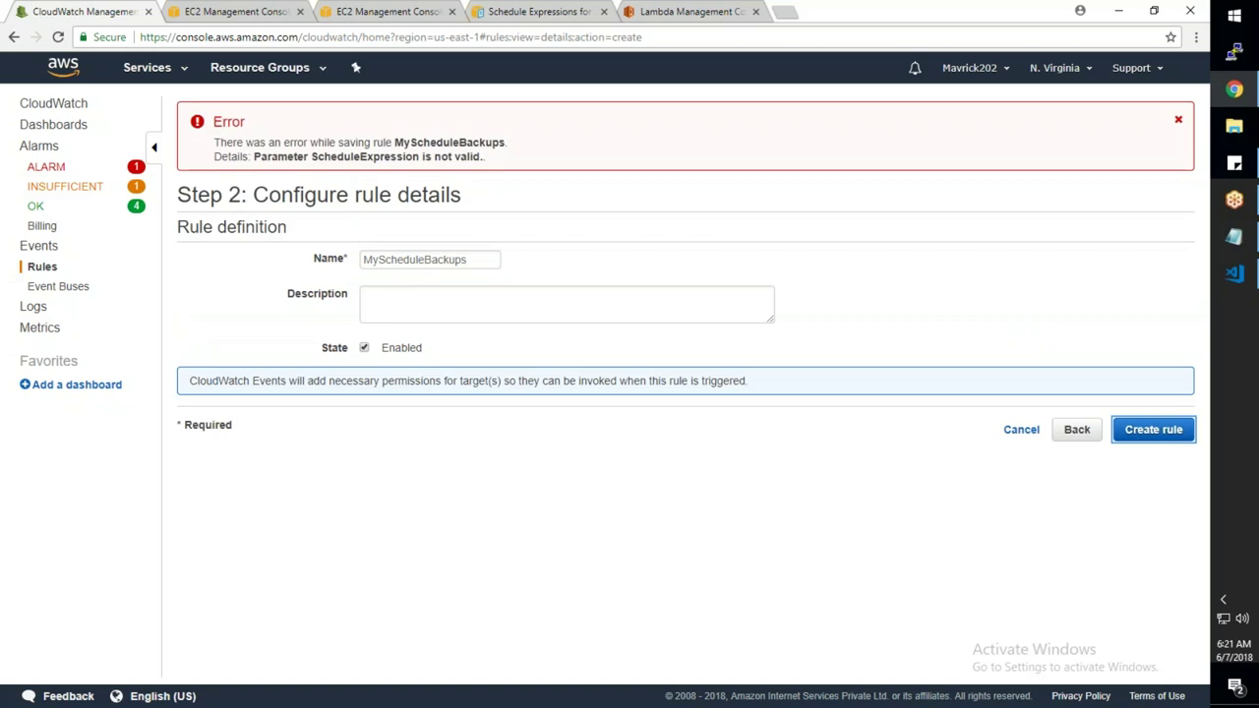
Go back to the event source, change the cron expression to 0 20 * * ? *, and try to create the rule again
click(1063, 433)
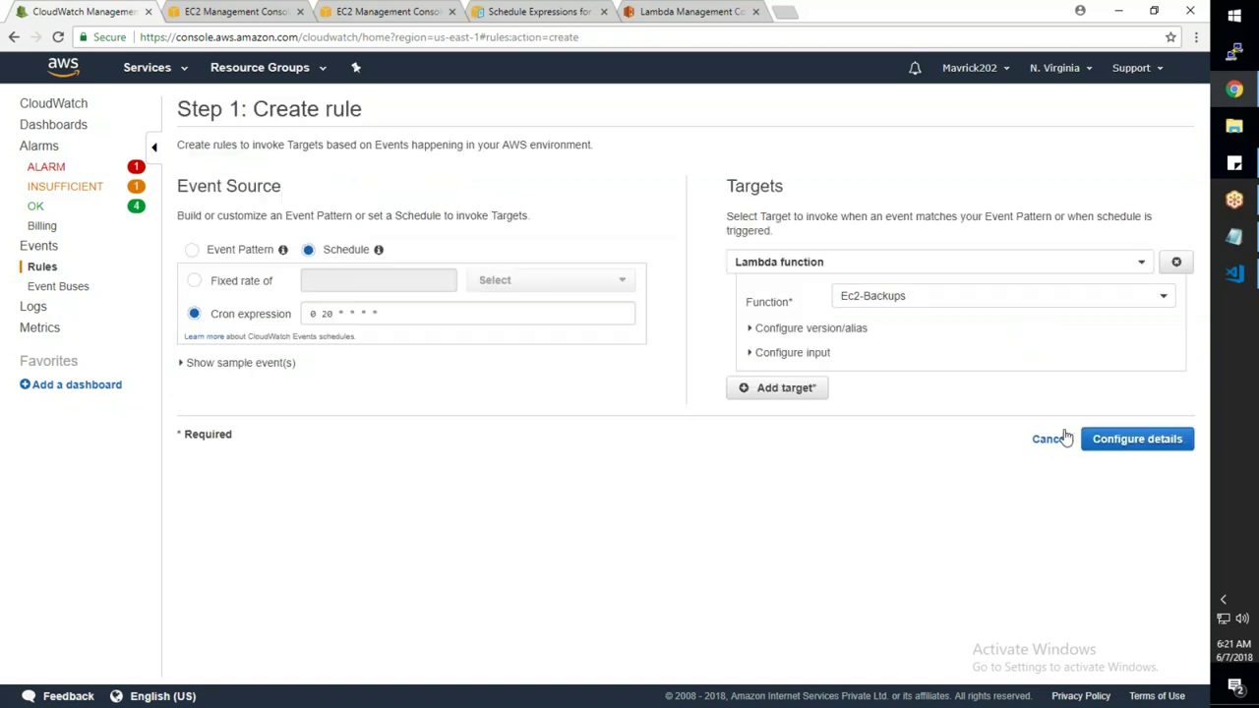
click(363, 313)
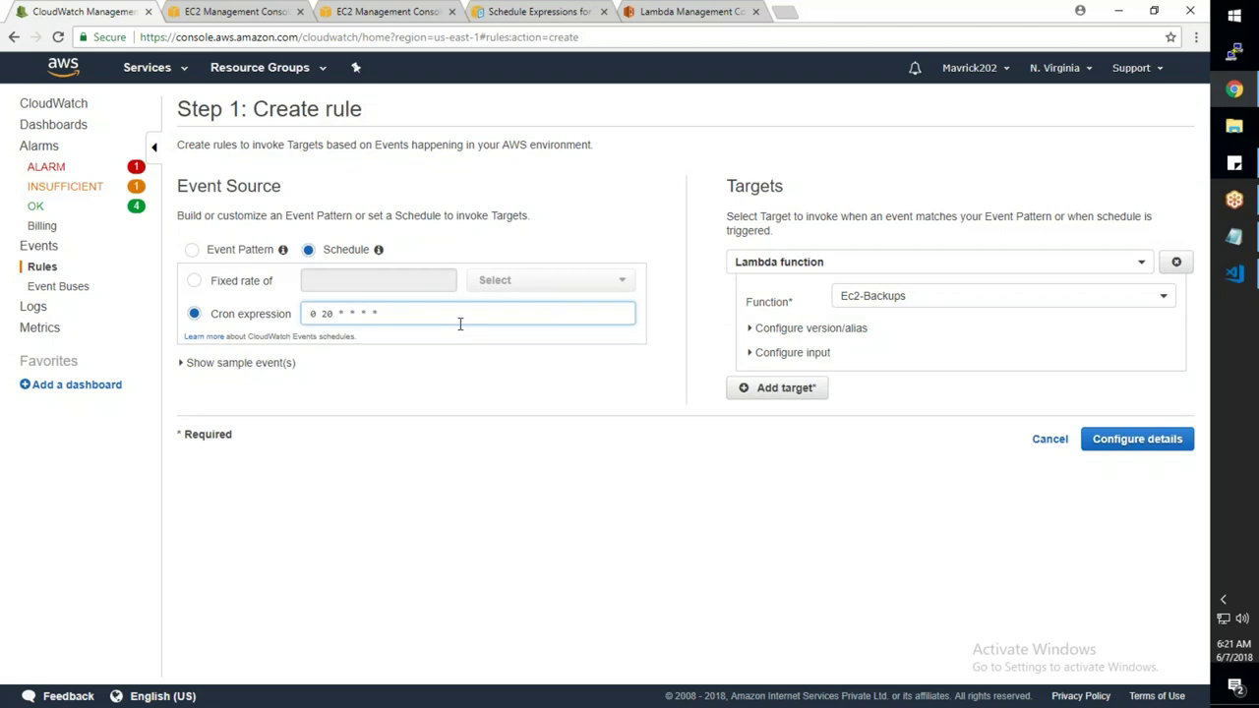
text(?)
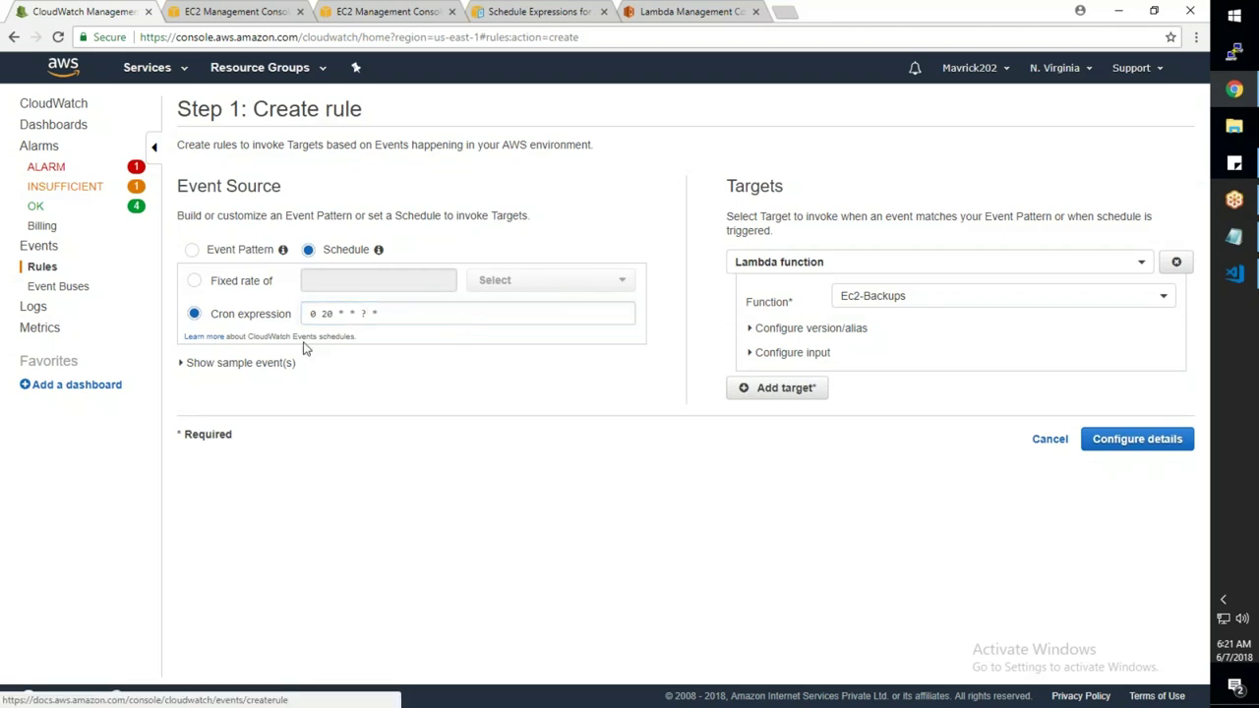
click(408, 318)
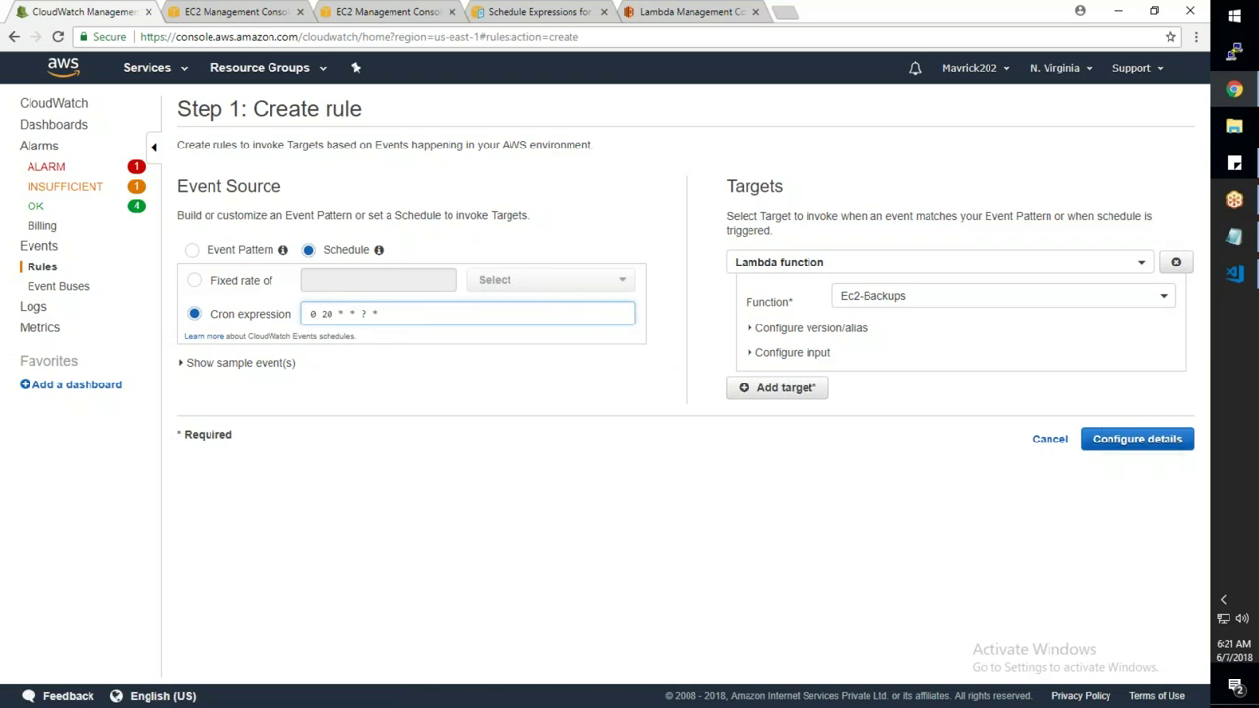
click(1137, 439)
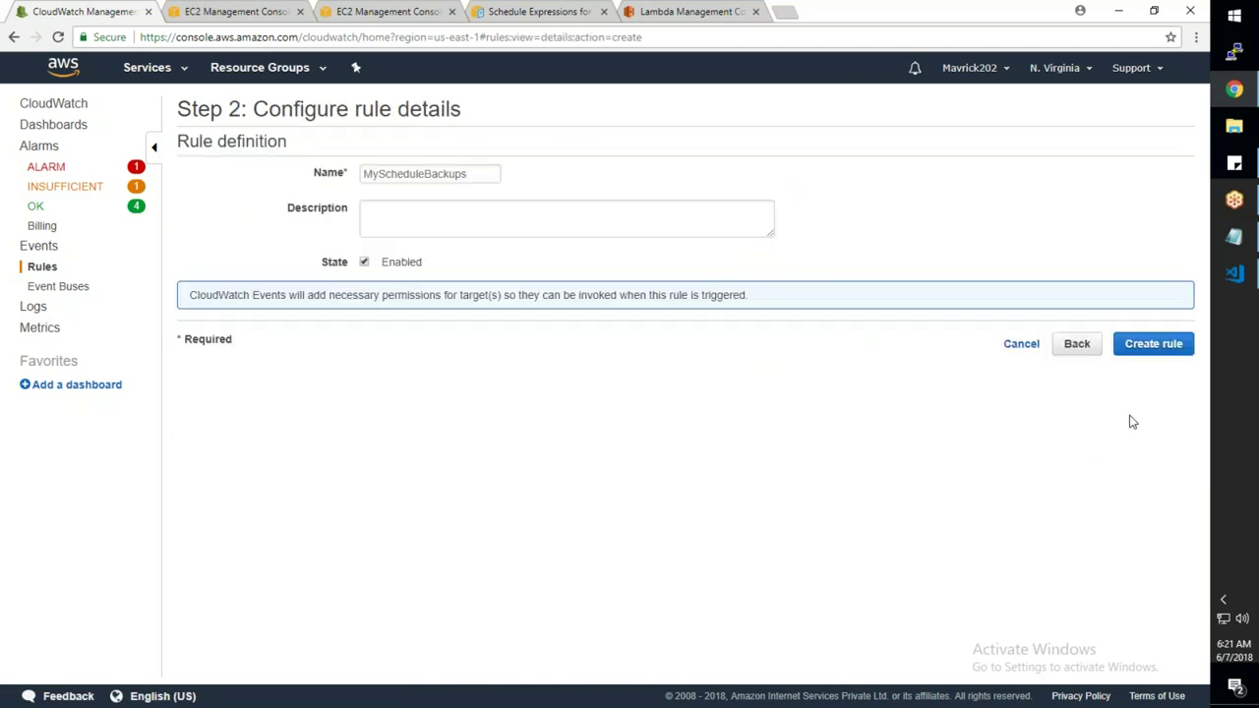
click(1154, 343)
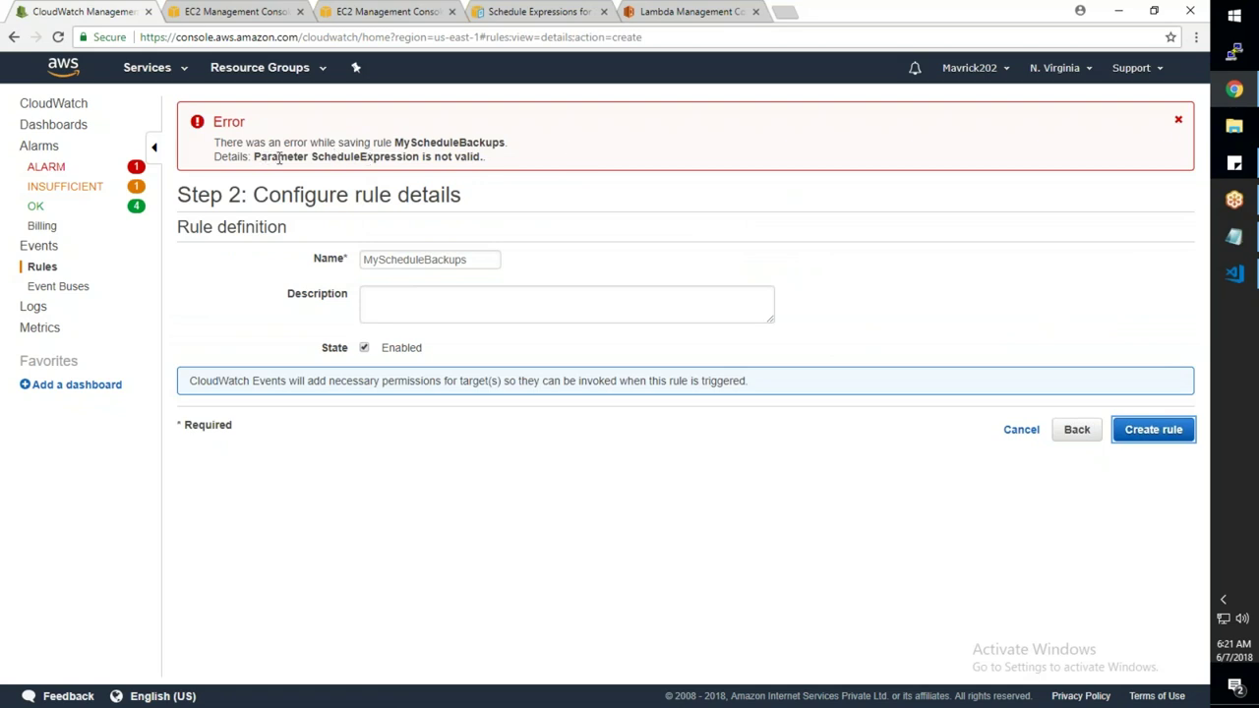
Find the daily 12:00pm UTC rule example in the Schedule Expressions documentation and copy its cron expression 0 12 * * ? *
click(539, 11)
scroll(638, 366, down, 15)
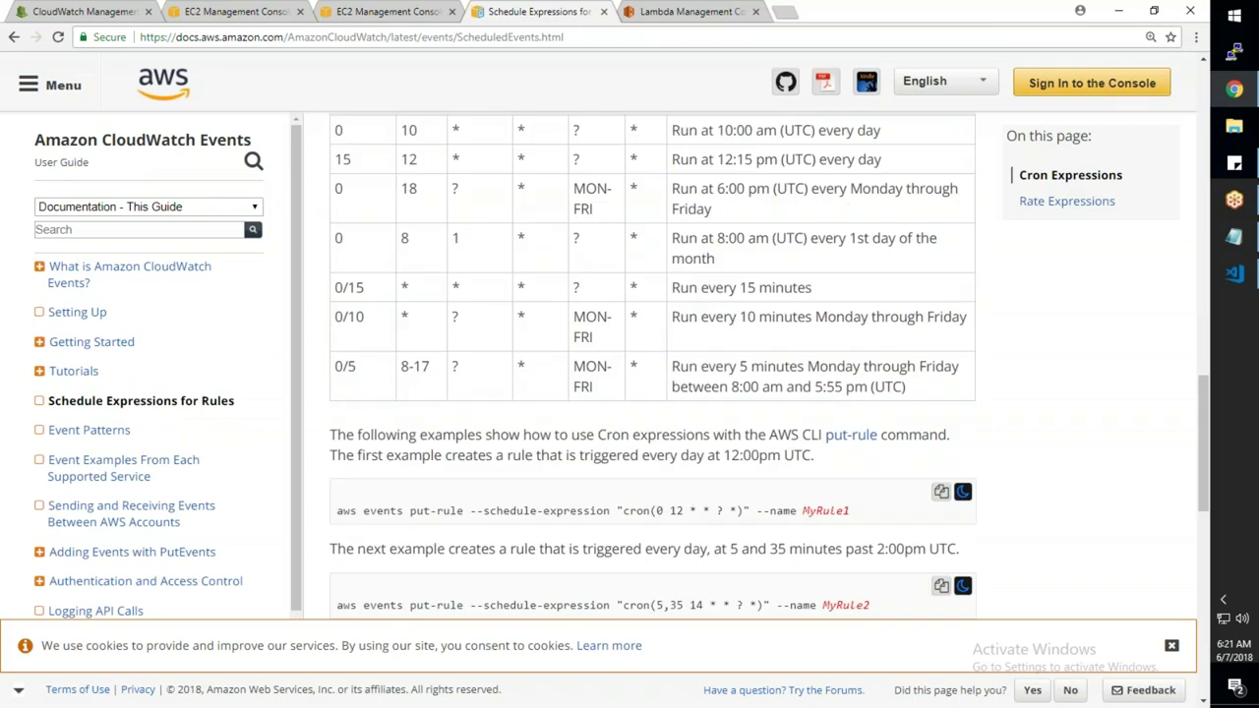
scroll(638, 366, down, 1)
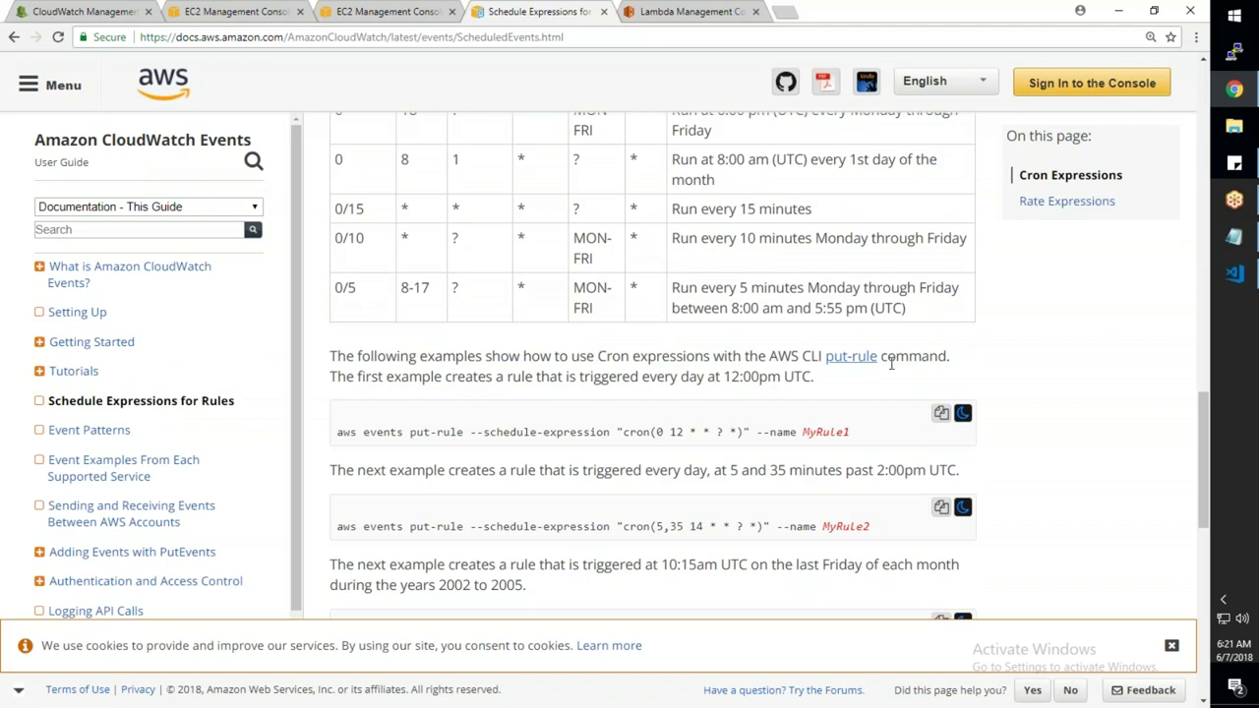
drag(338, 376, 805, 383)
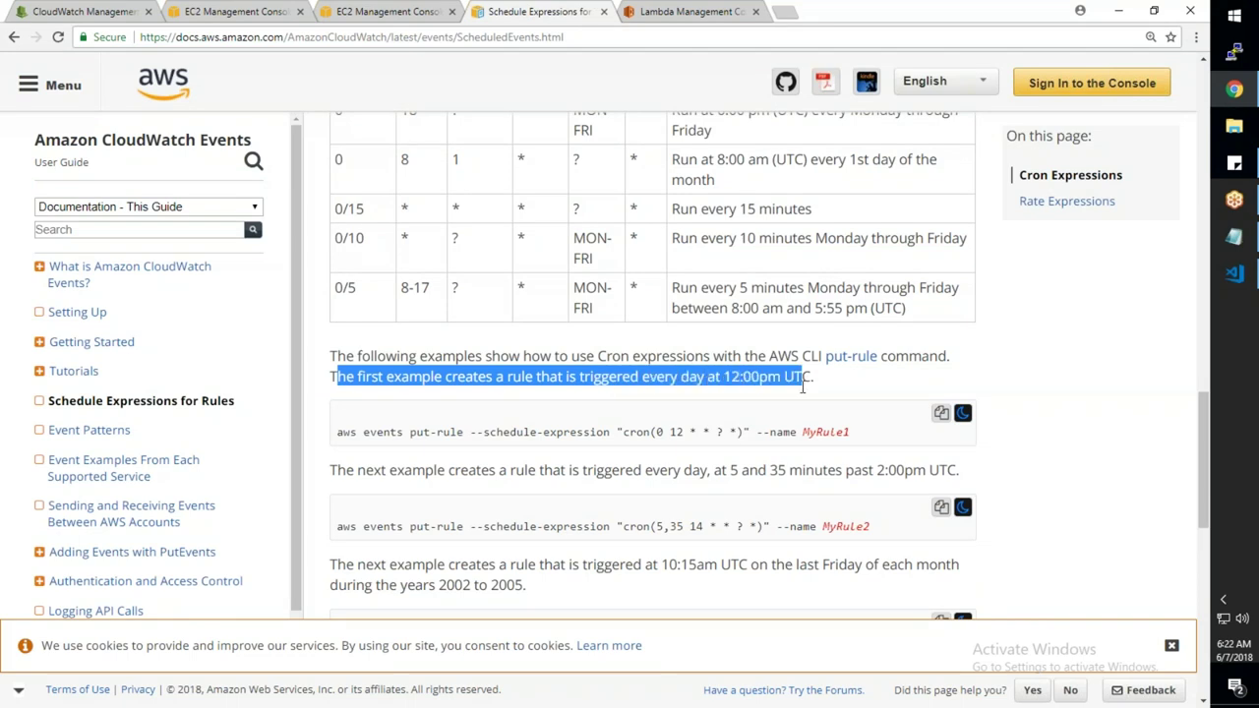
drag(739, 432, 656, 431)
key(ctrl+c)
Replace the rule's cron expression with the copied one, change its hour to 20 (0 20 * * ? *), and create the rule
click(118, 16)
click(1077, 430)
triple_click(345, 313)
key(ctrl+v)
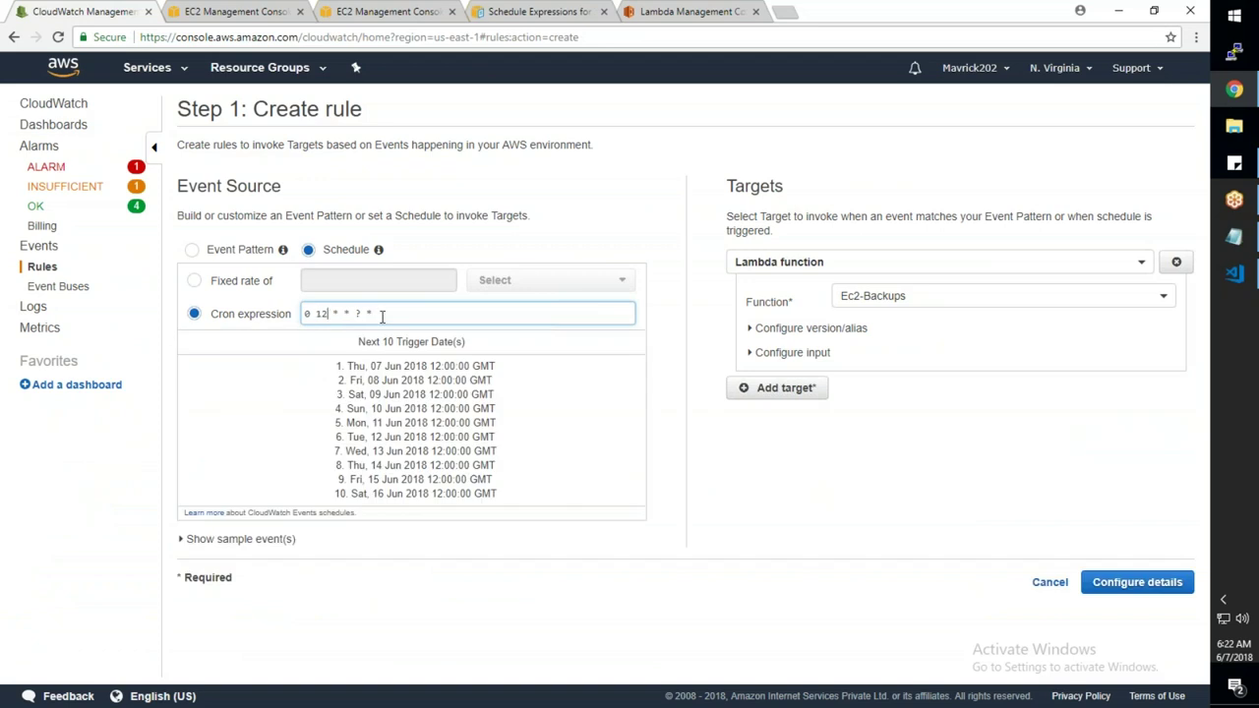
key(ctrl+z)
click(565, 447)
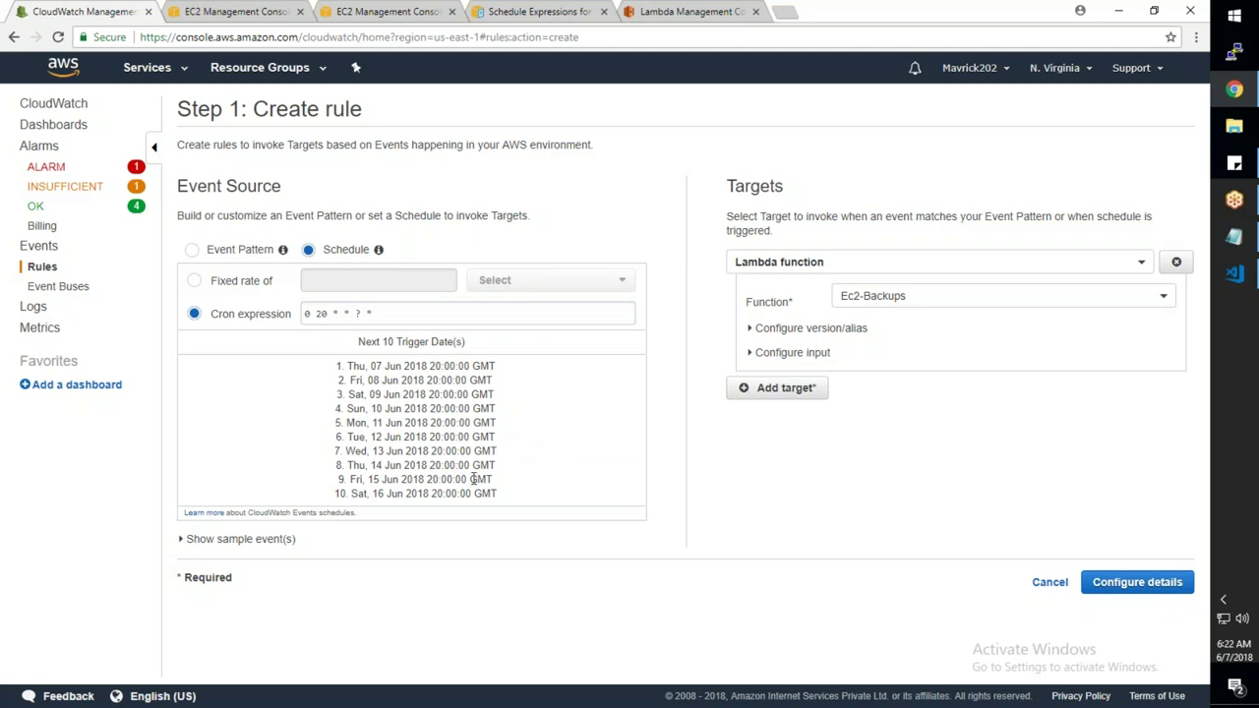
click(1116, 582)
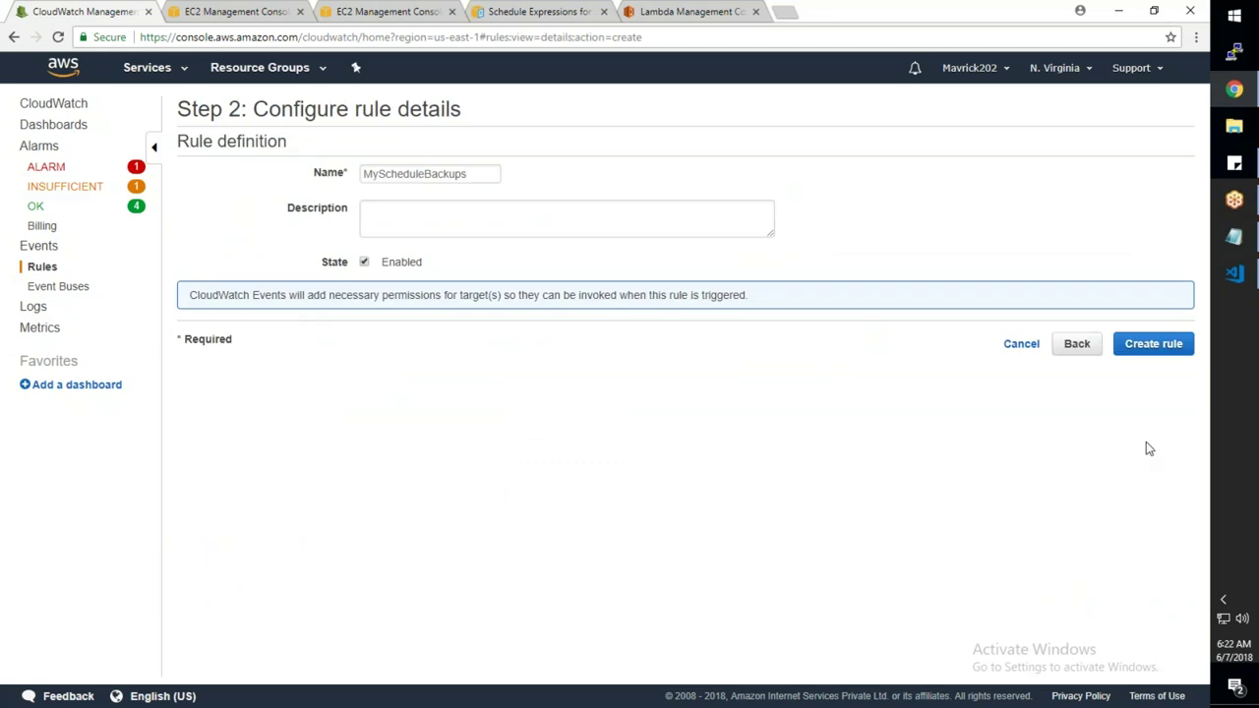
click(1128, 344)
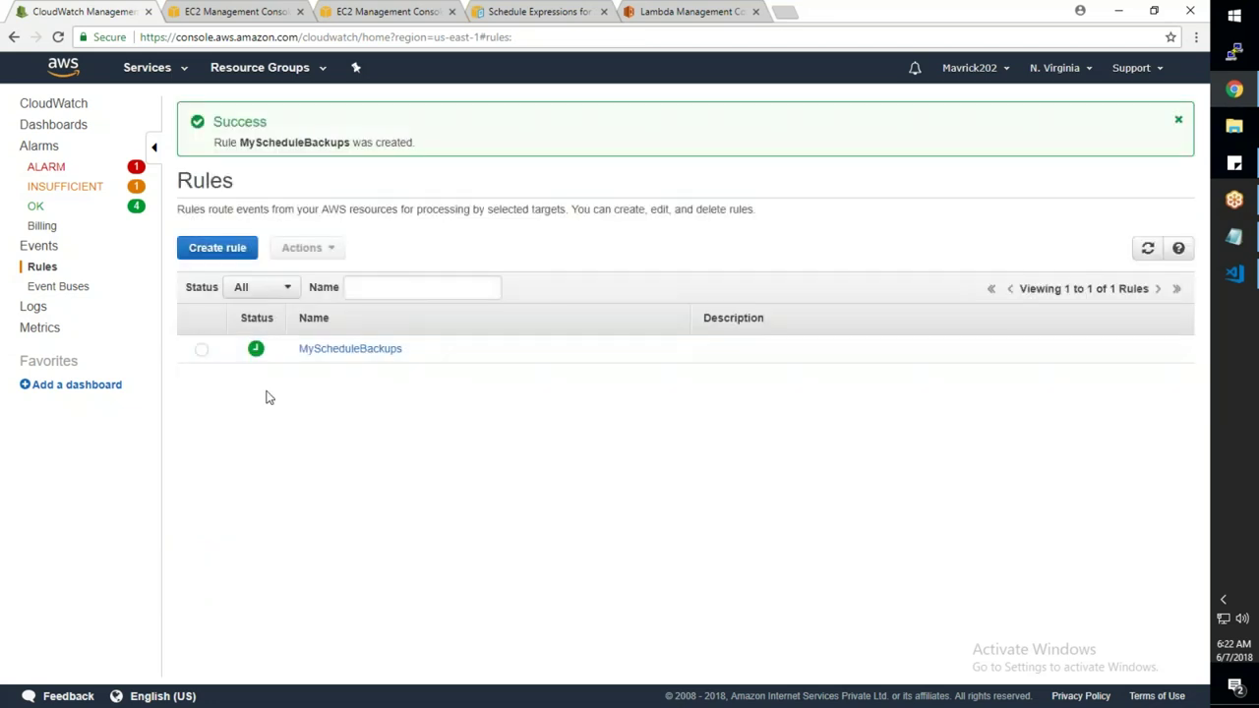
Review the tags of the N. Virginia EC2 instances and set Server2's Backup tag to Yes
click(209, 12)
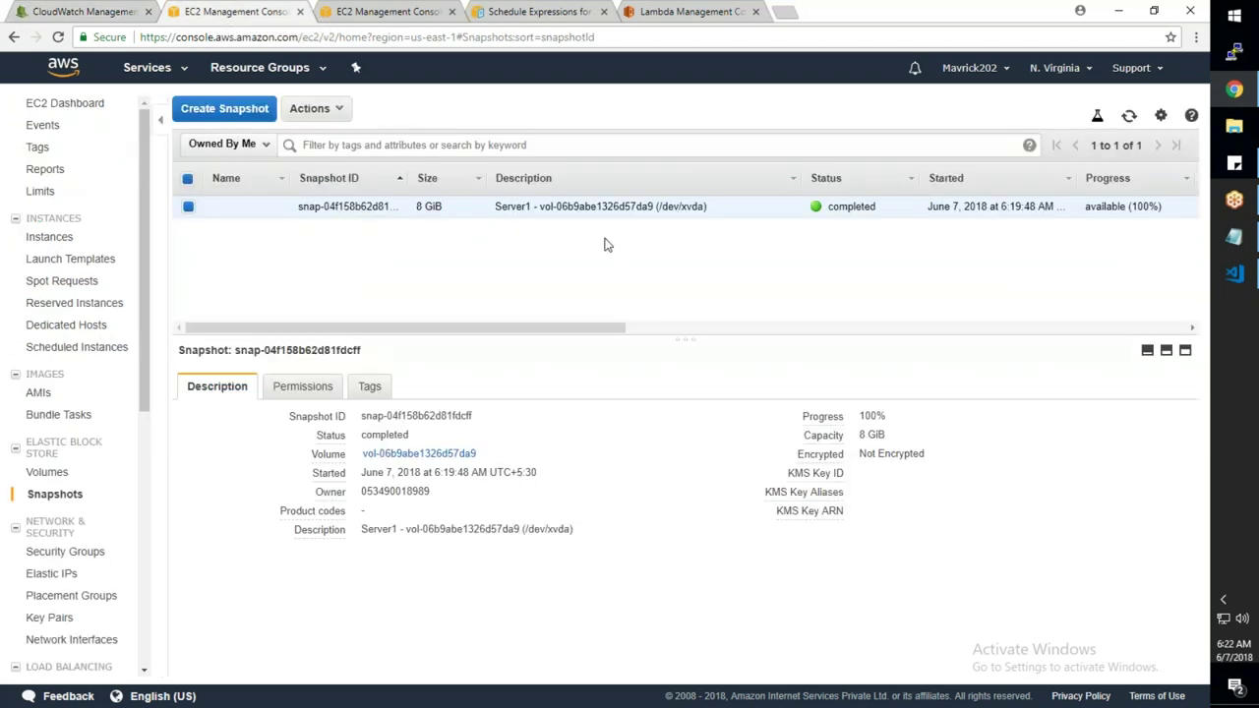
click(51, 237)
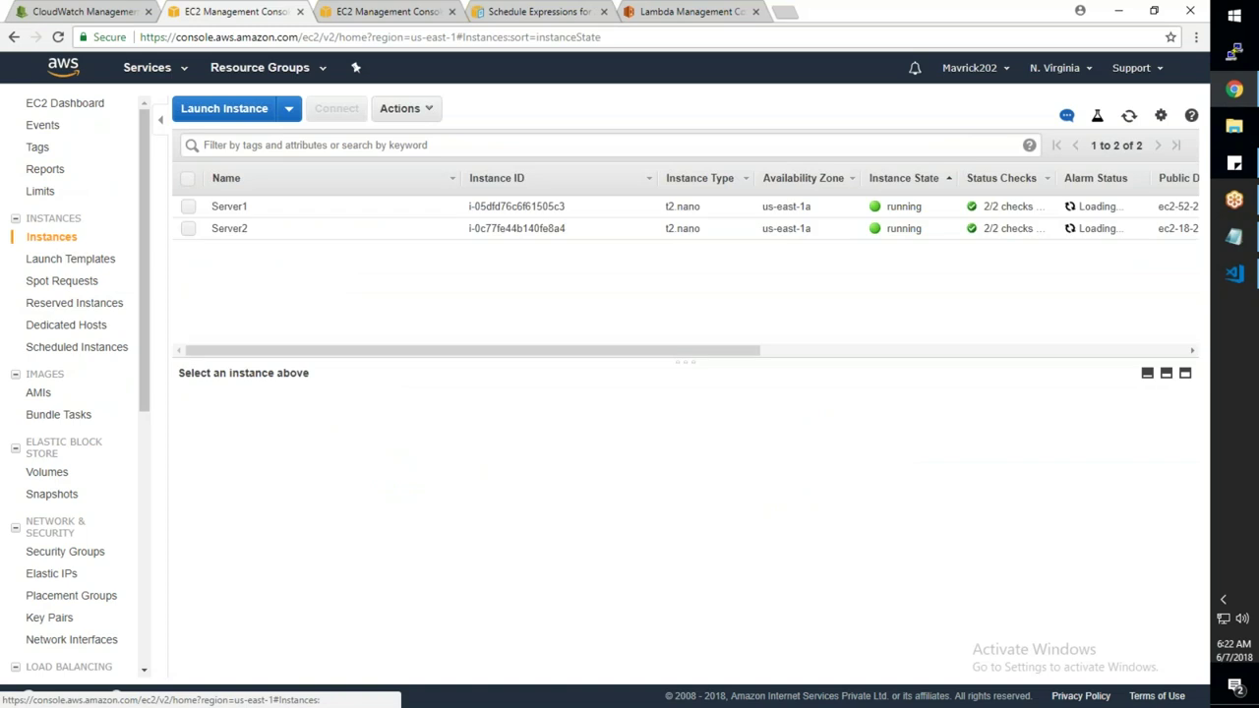
click(399, 207)
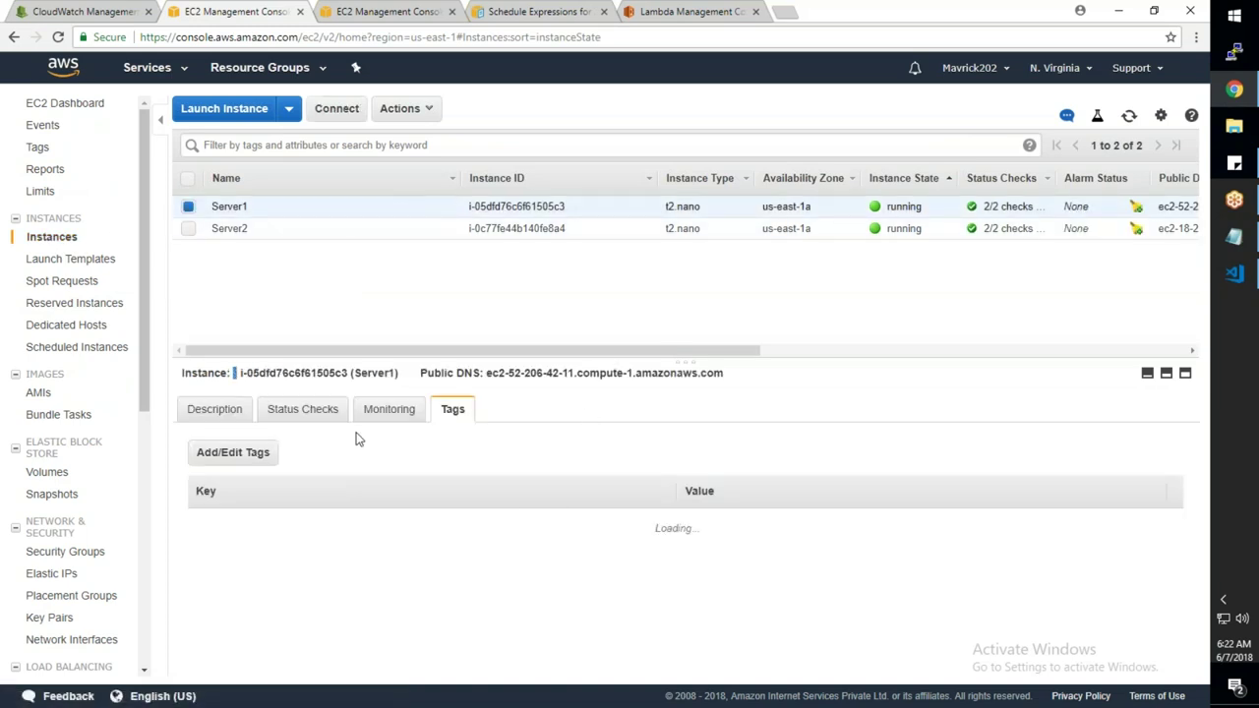
click(521, 236)
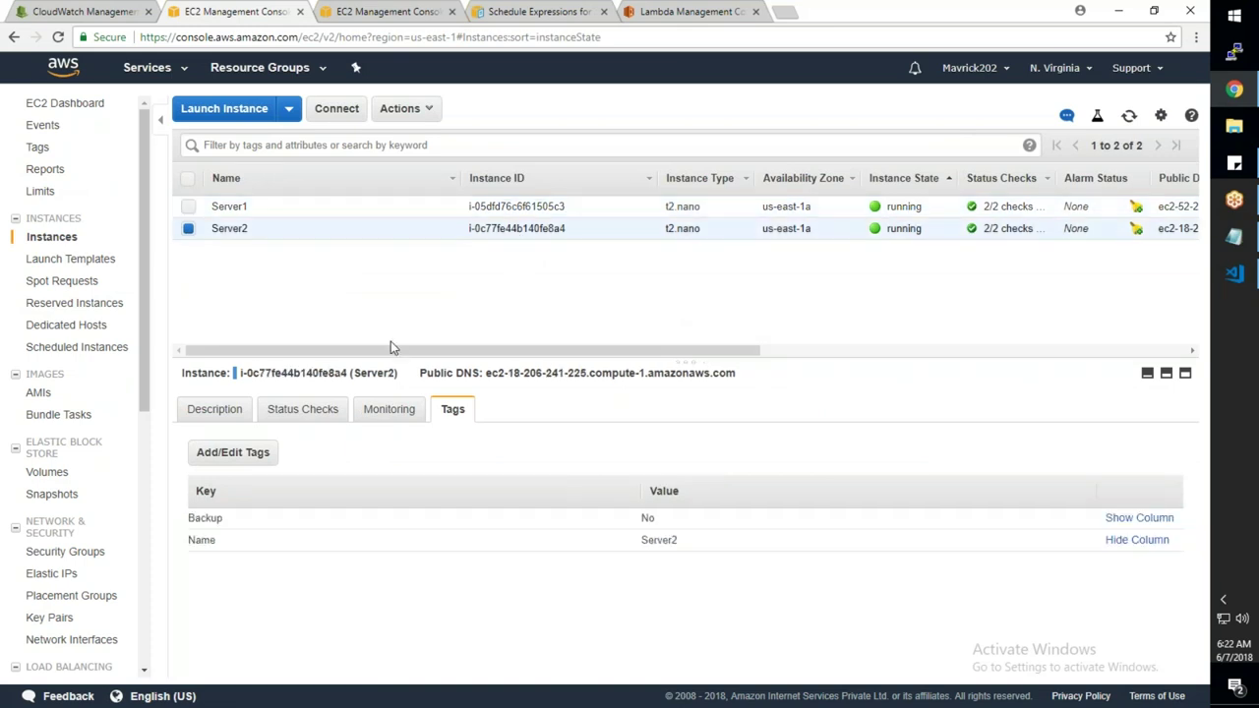
click(245, 457)
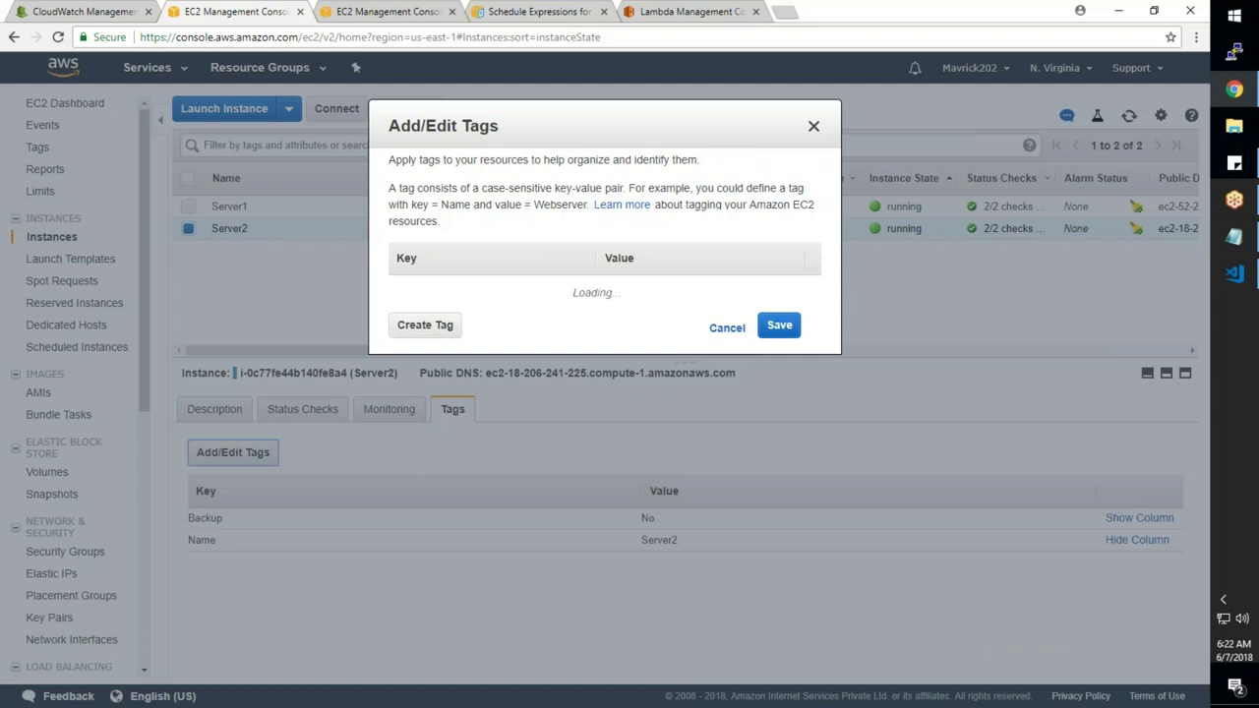
double_click(558, 287)
text(Yes)
click(686, 351)
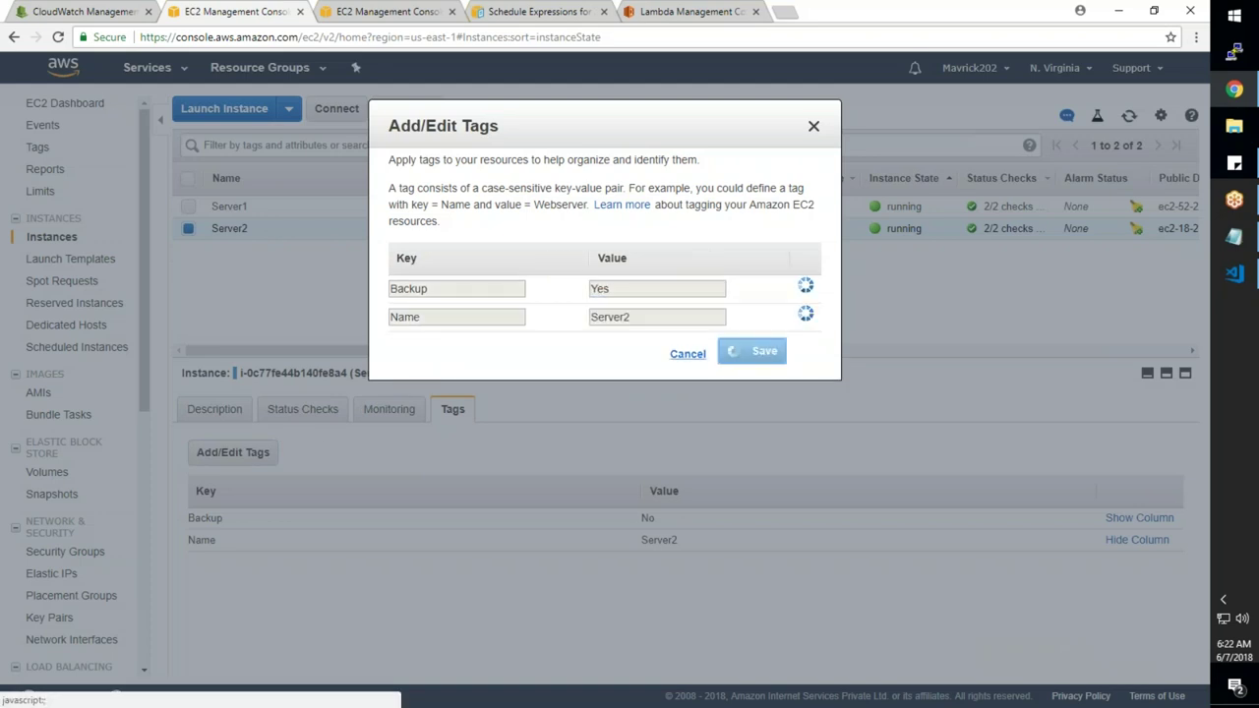
Select the MyScheduleBackups rule in CloudWatch and open it for editing
click(84, 13)
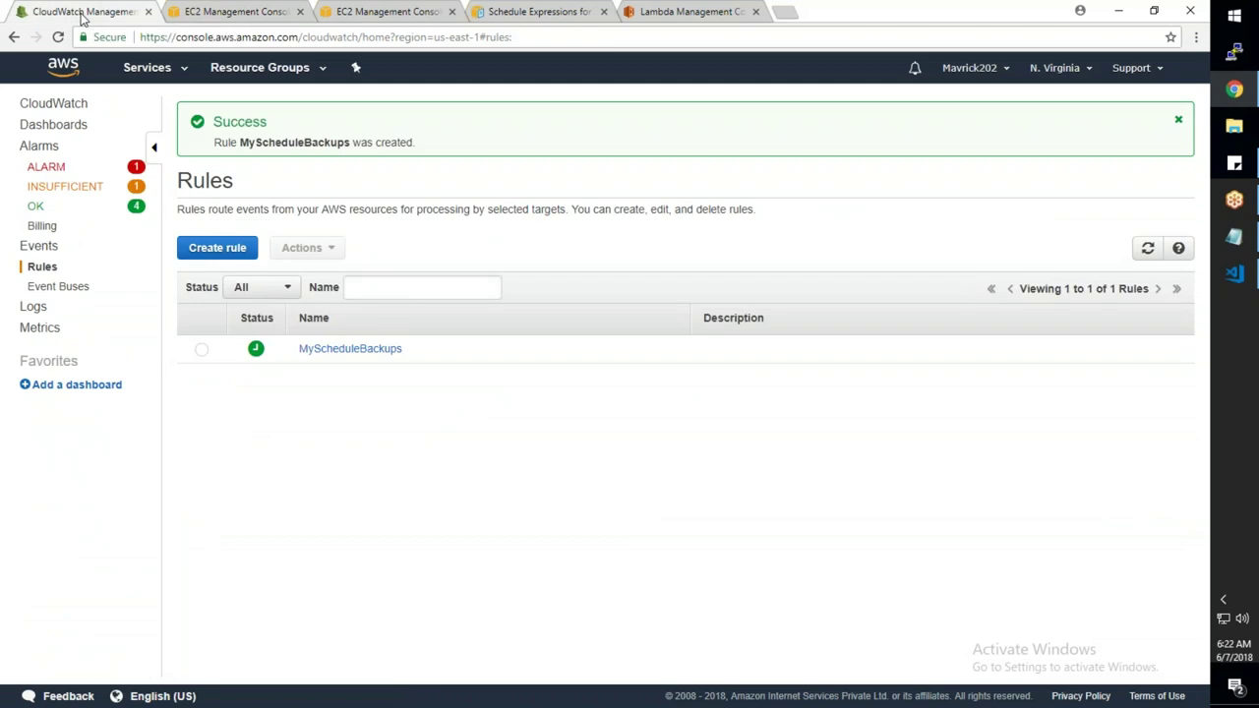
click(203, 352)
click(324, 248)
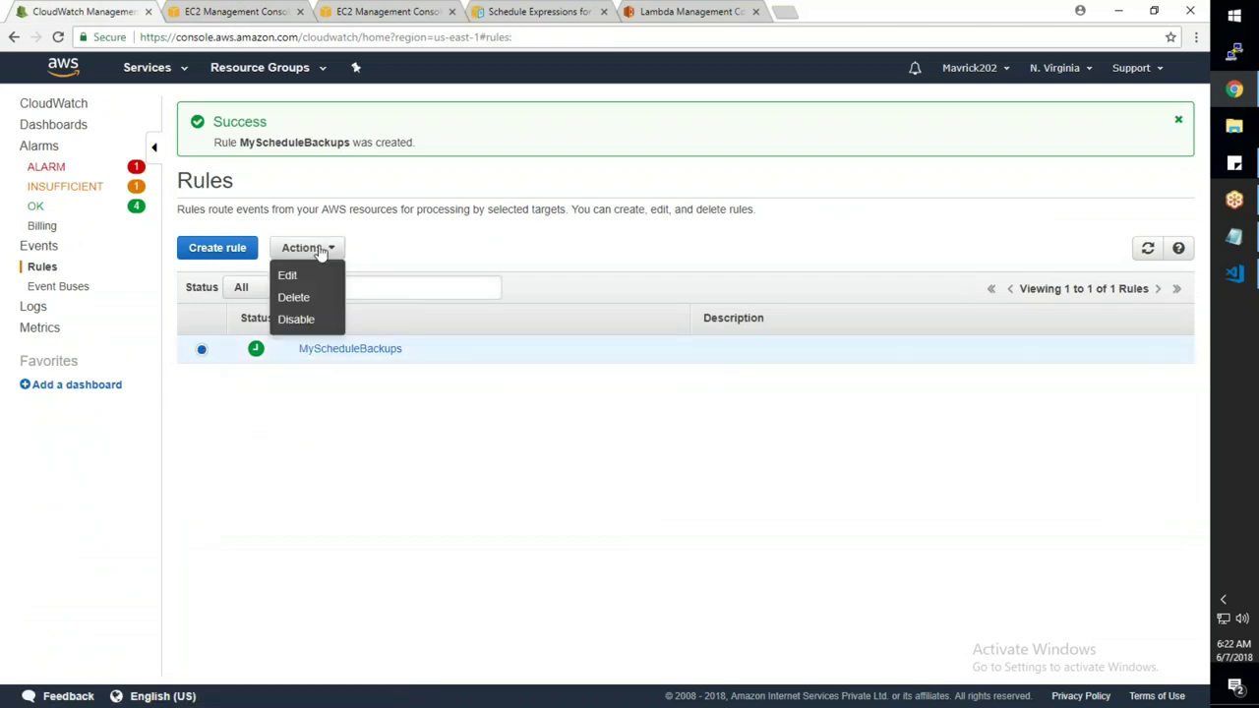
click(610, 443)
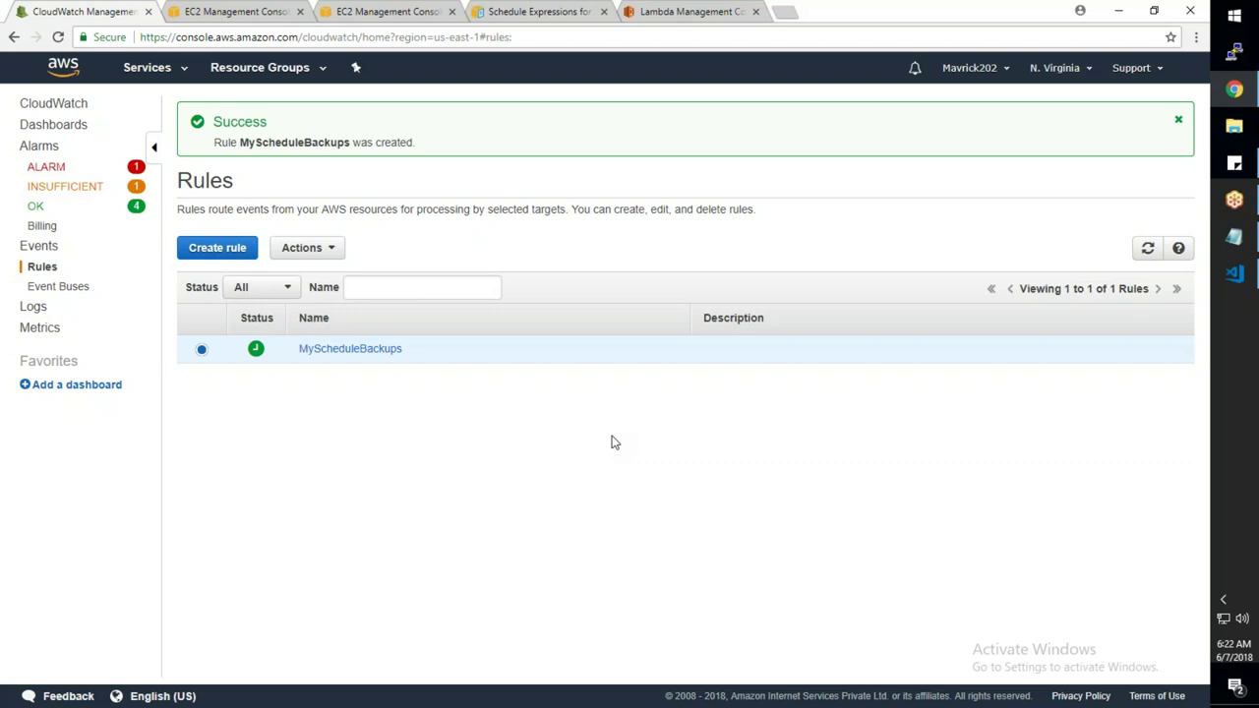
click(305, 248)
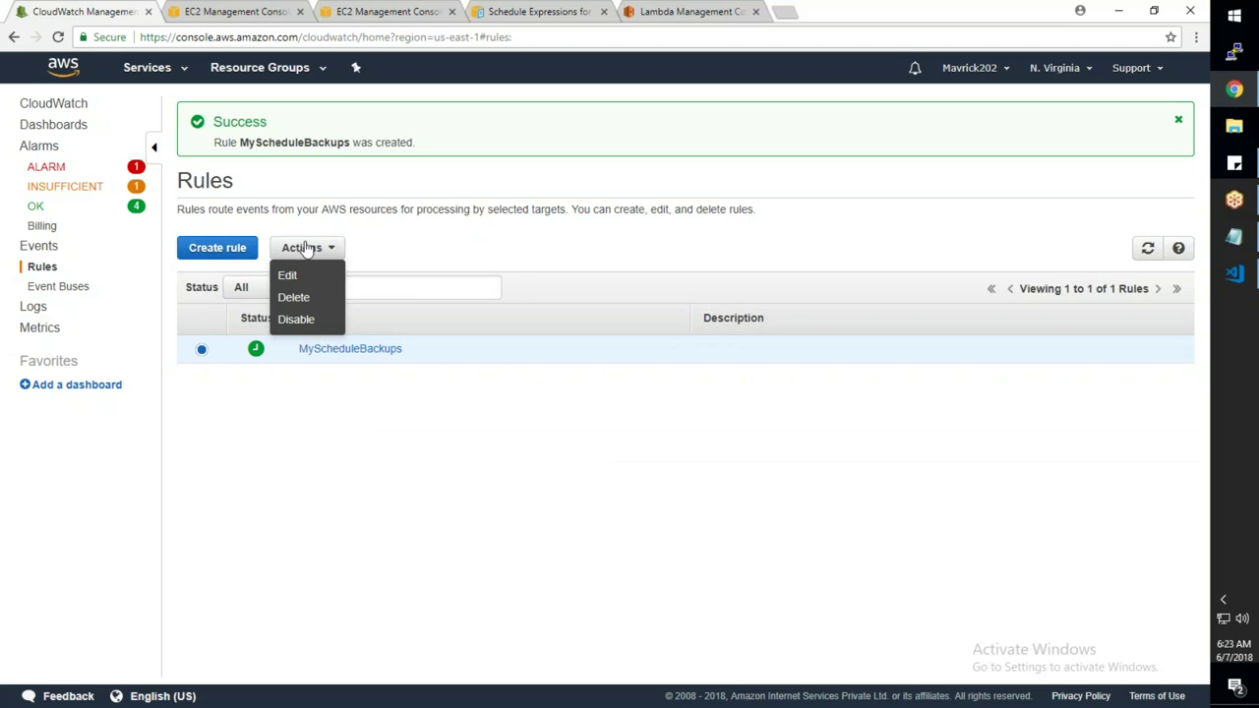
click(615, 489)
click(305, 247)
click(288, 276)
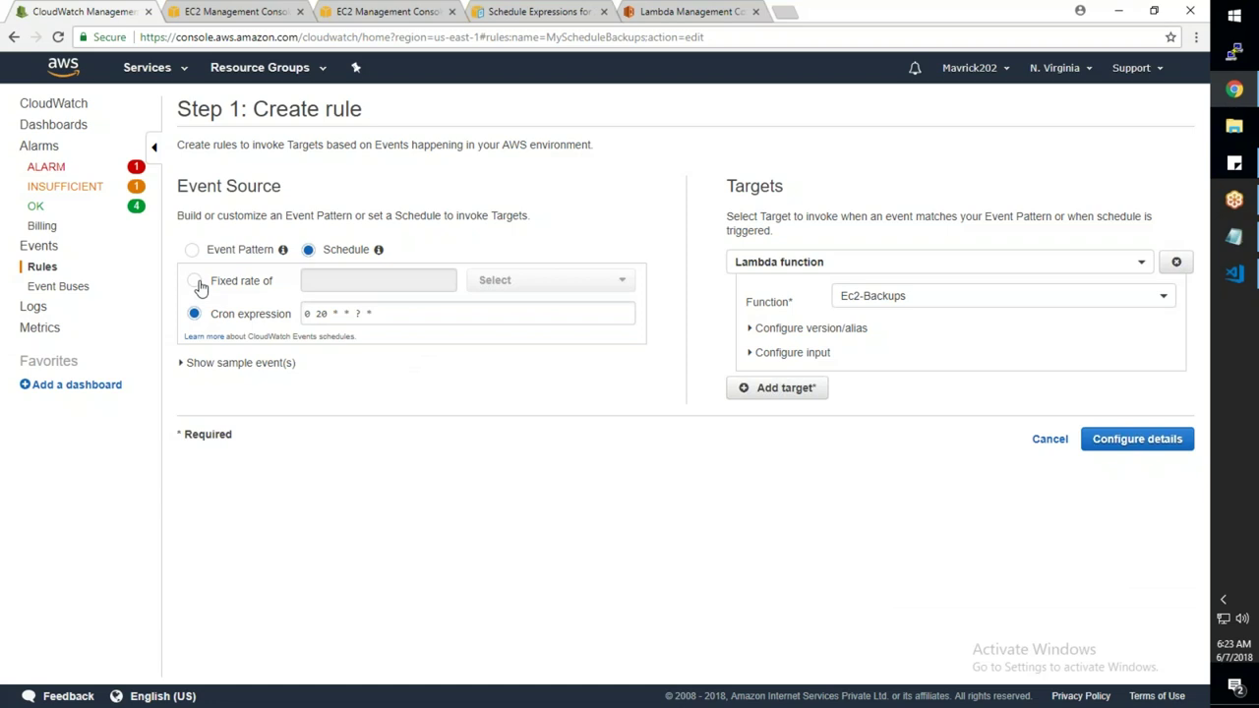
Switch the rule's schedule from the cron expression to a fixed rate of 1 with the unit Minutes
click(196, 282)
click(379, 280)
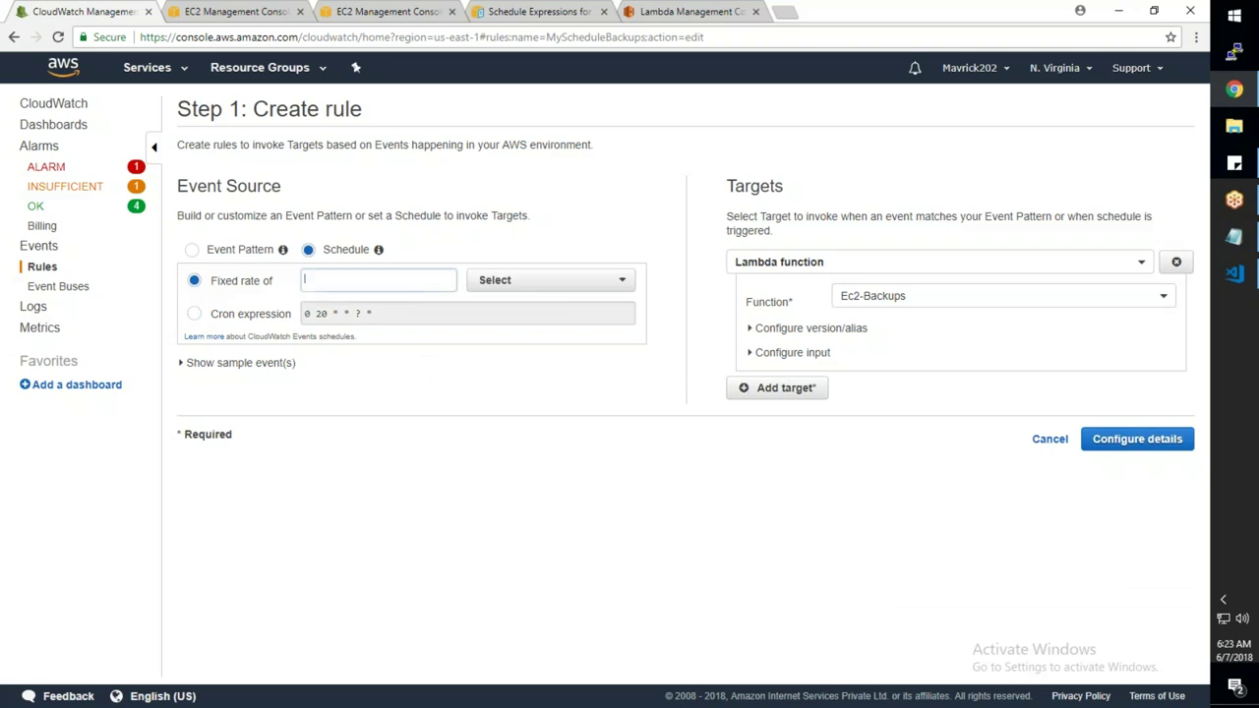
text(1)
click(531, 286)
click(525, 307)
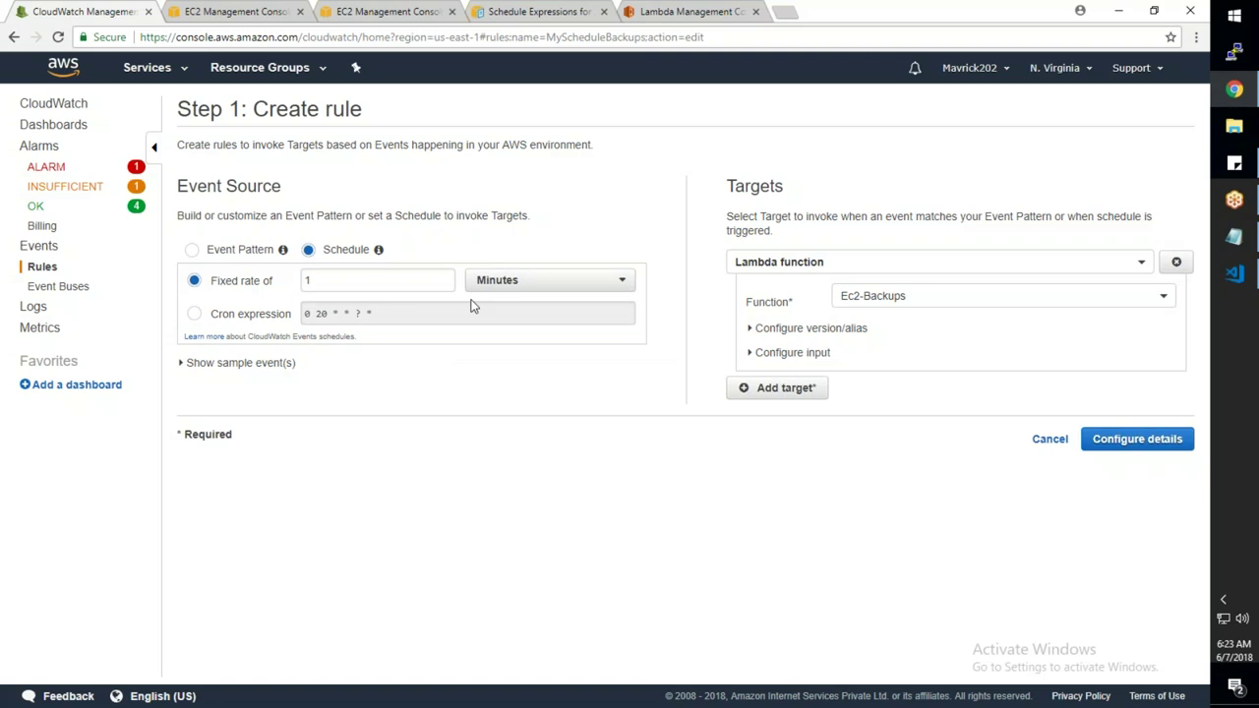
click(194, 314)
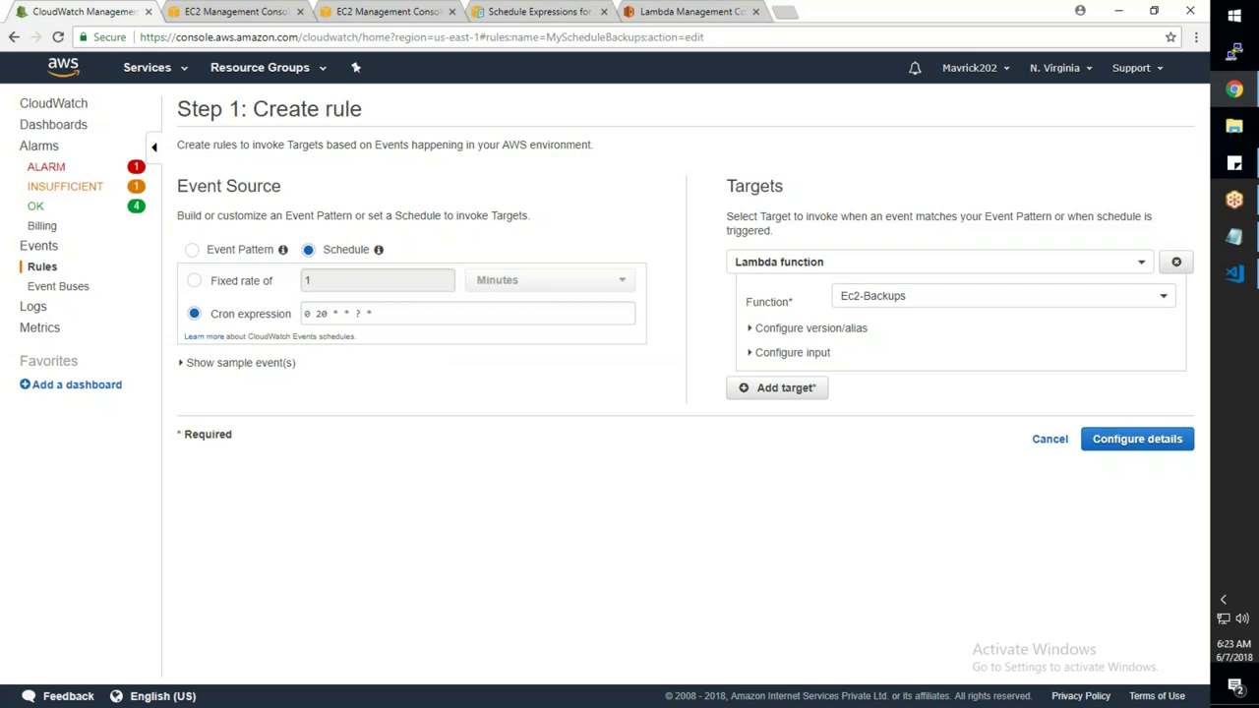
click(193, 282)
key(Tab)
click(399, 285)
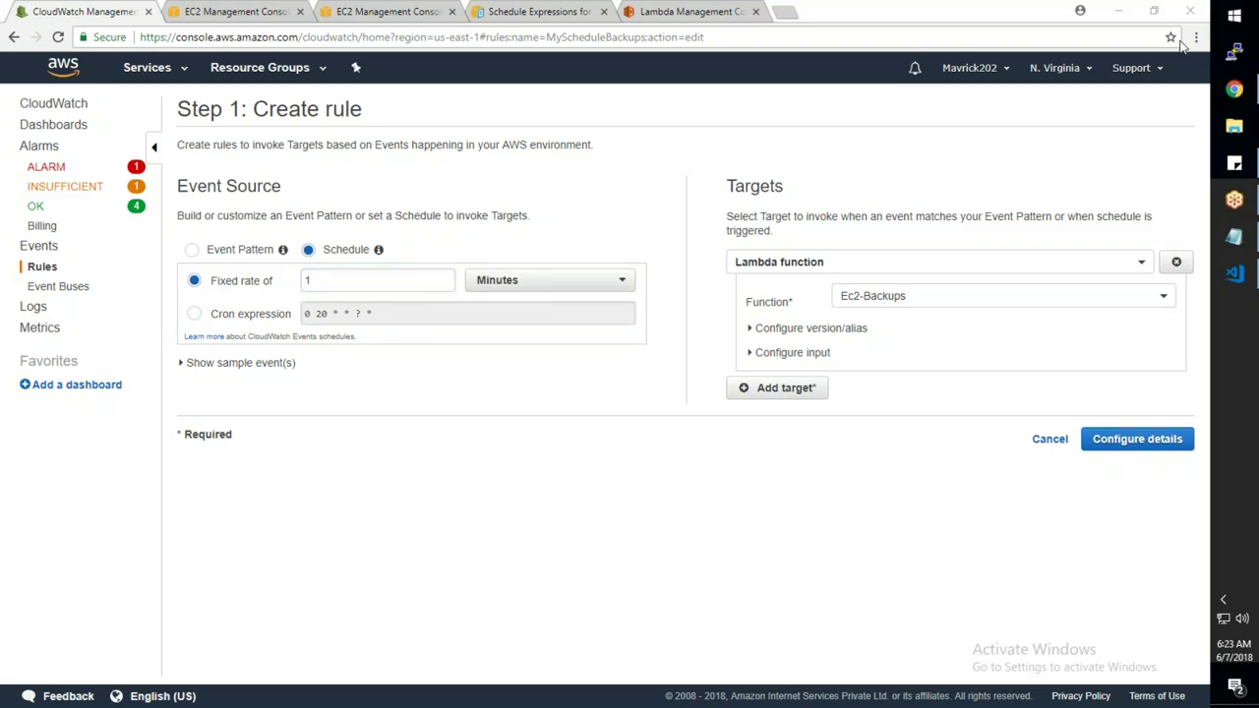
Delete the existing Server1 snapshot from the EC2 snapshots in the N. Virginia region
click(236, 12)
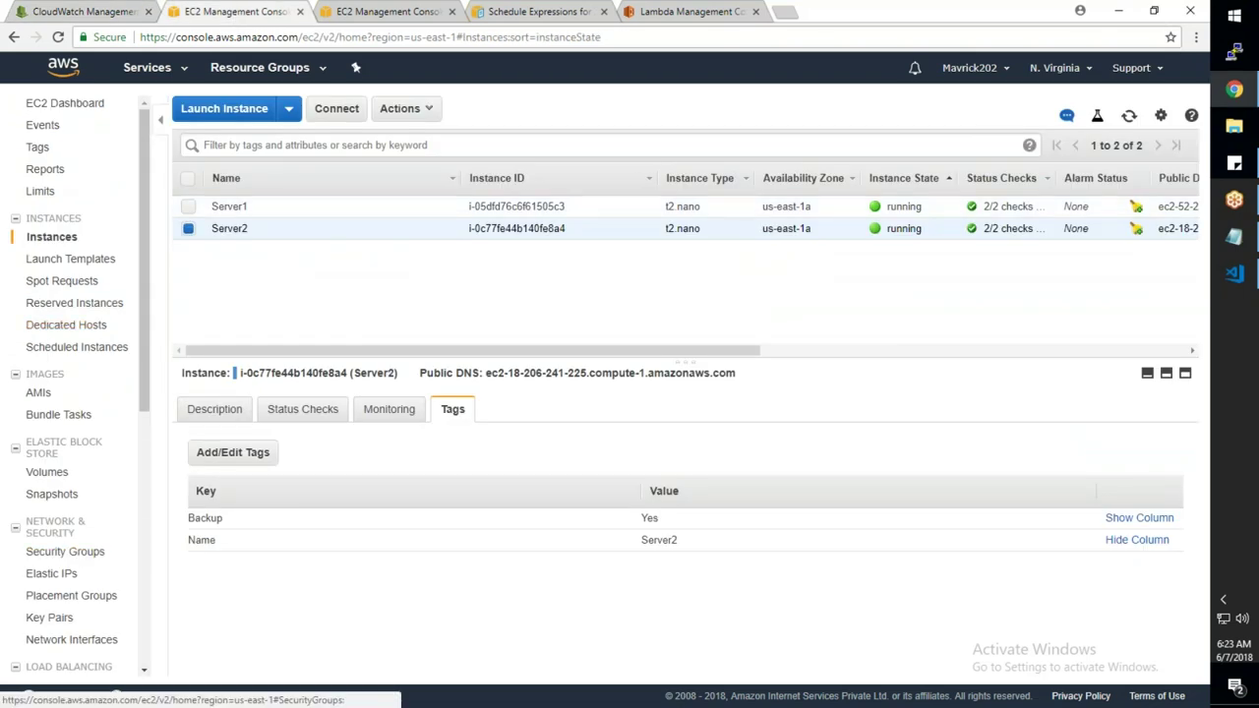
click(51, 494)
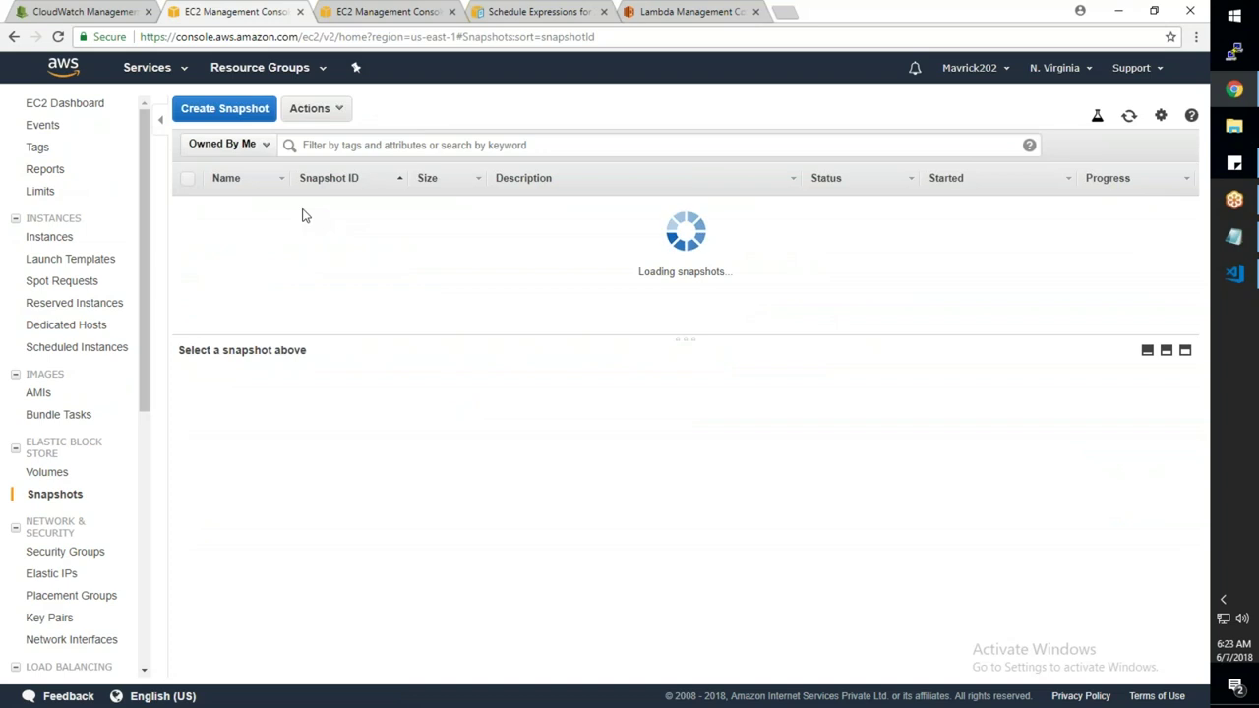
right_click(307, 206)
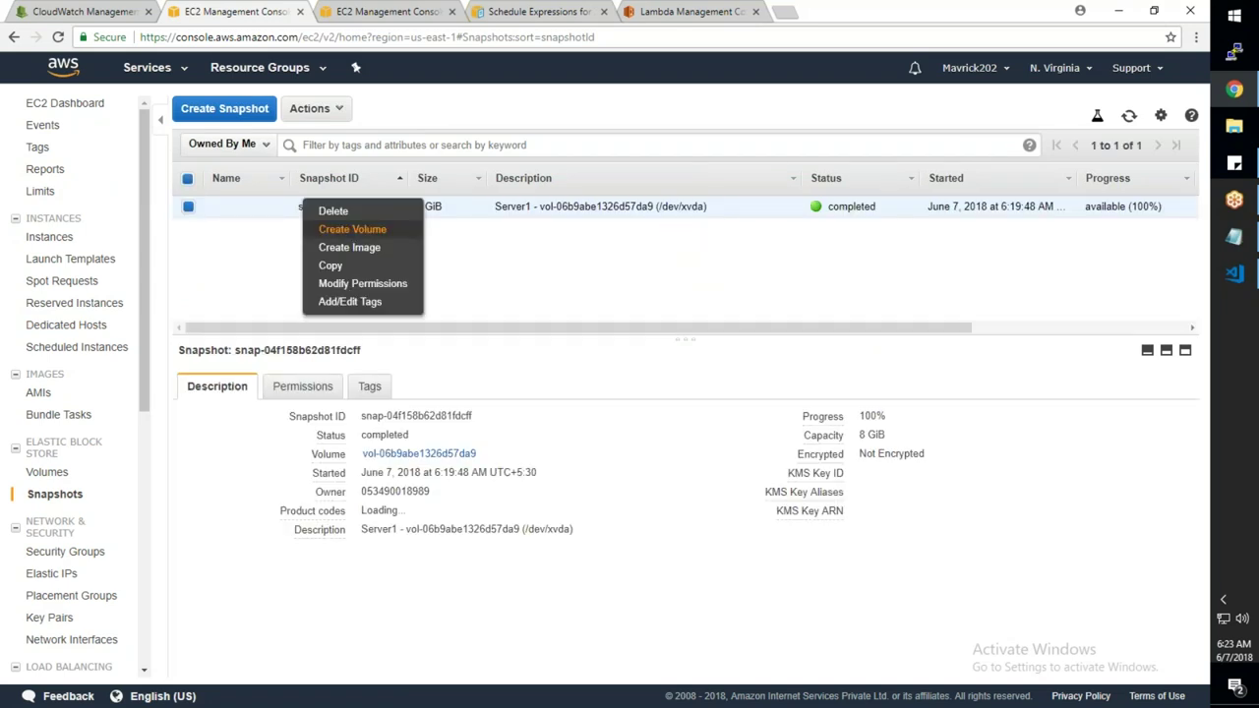
click(332, 210)
click(667, 441)
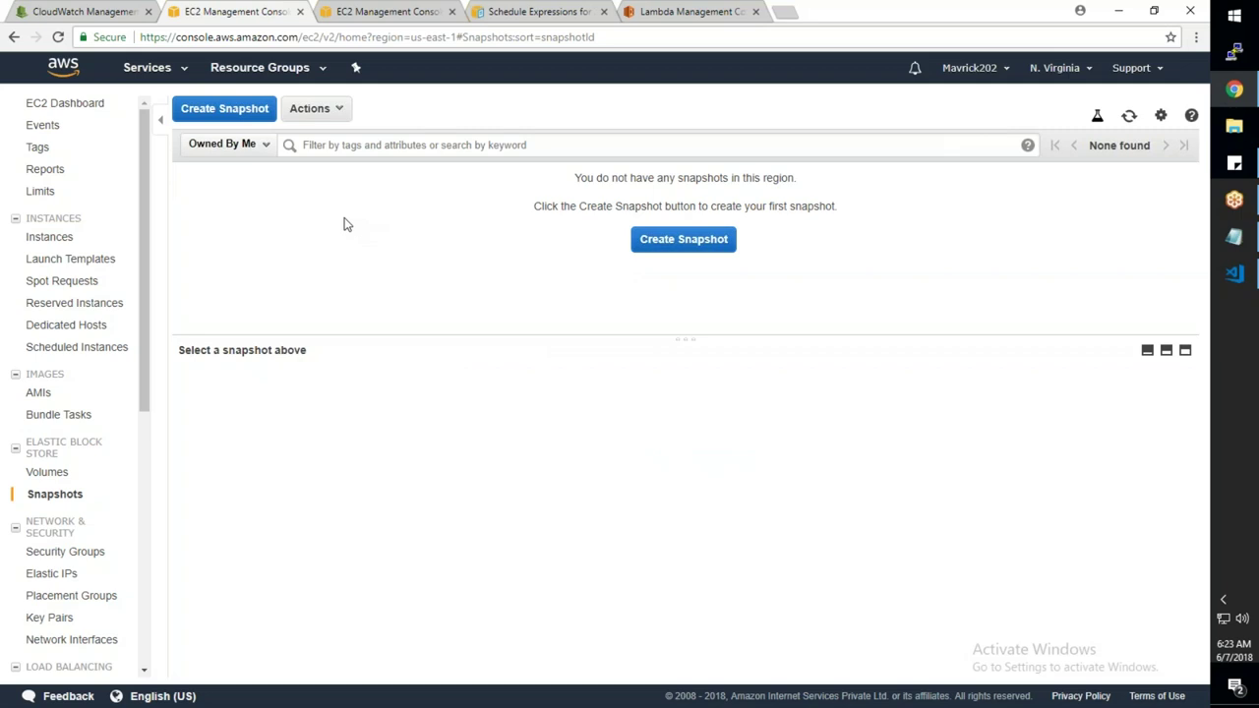
Update the MyScheduleBackups rule in CloudWatch with the fixed one-minute rate, leaving it enabled
click(128, 14)
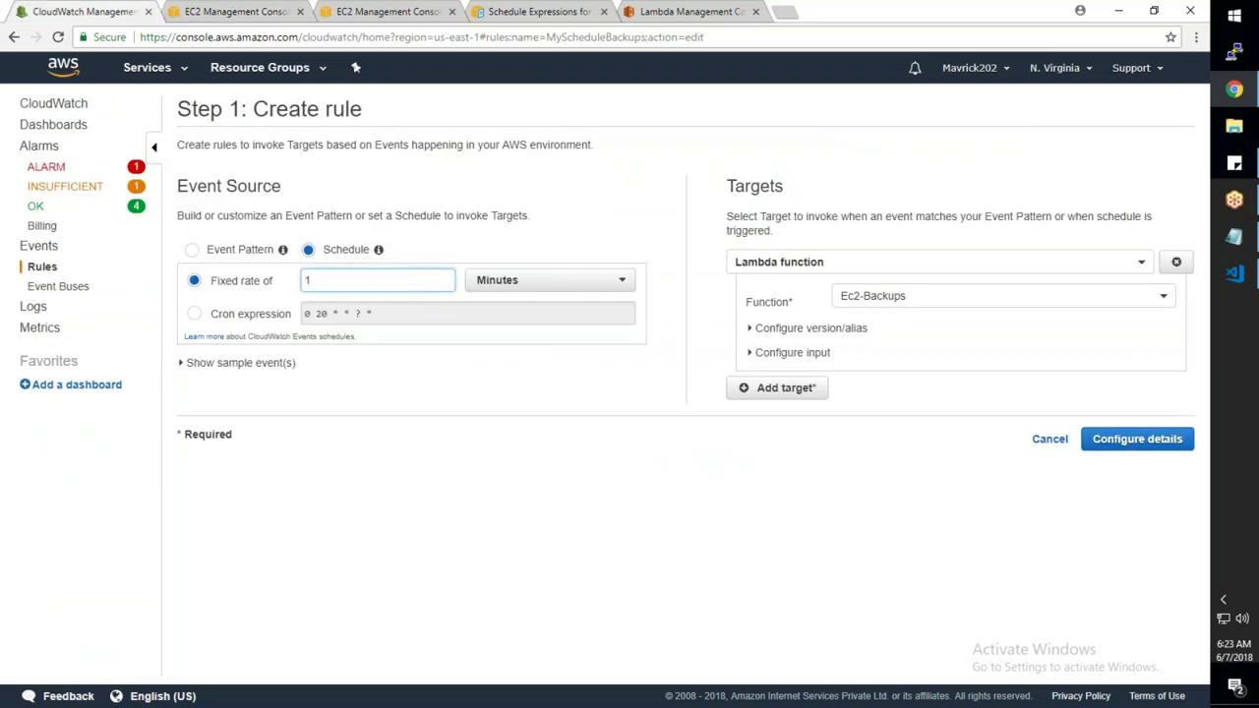
click(1176, 441)
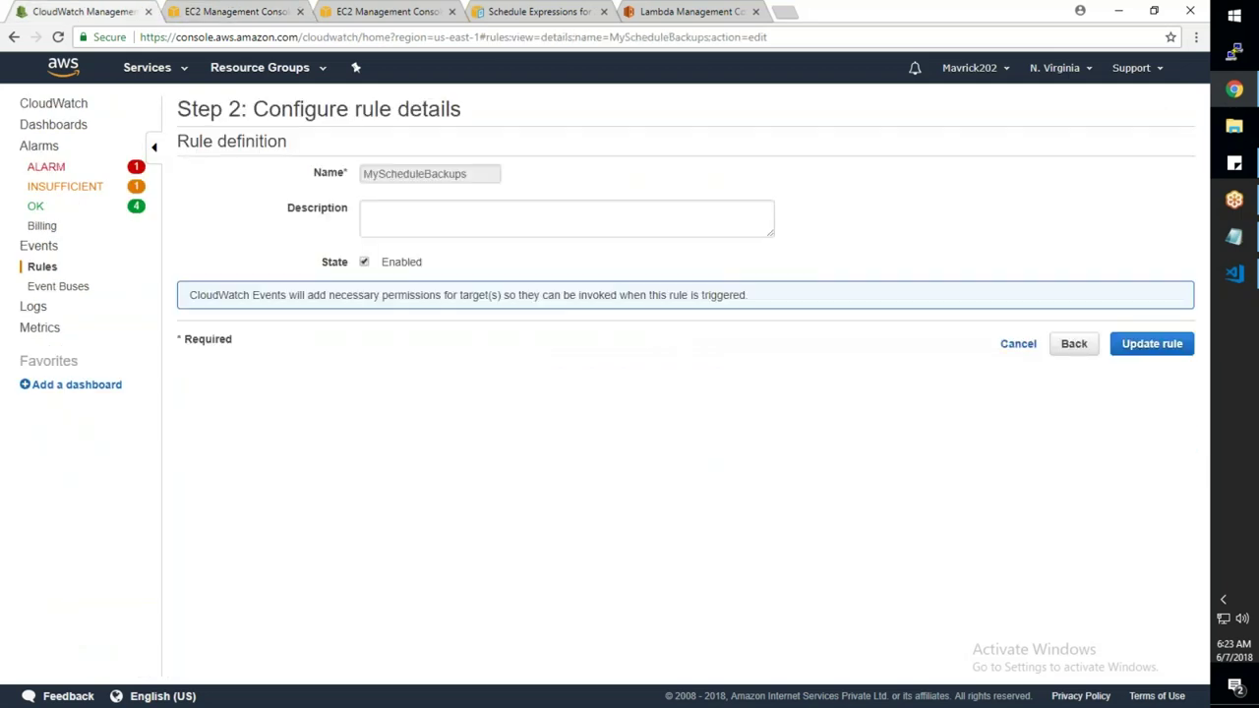
click(1153, 347)
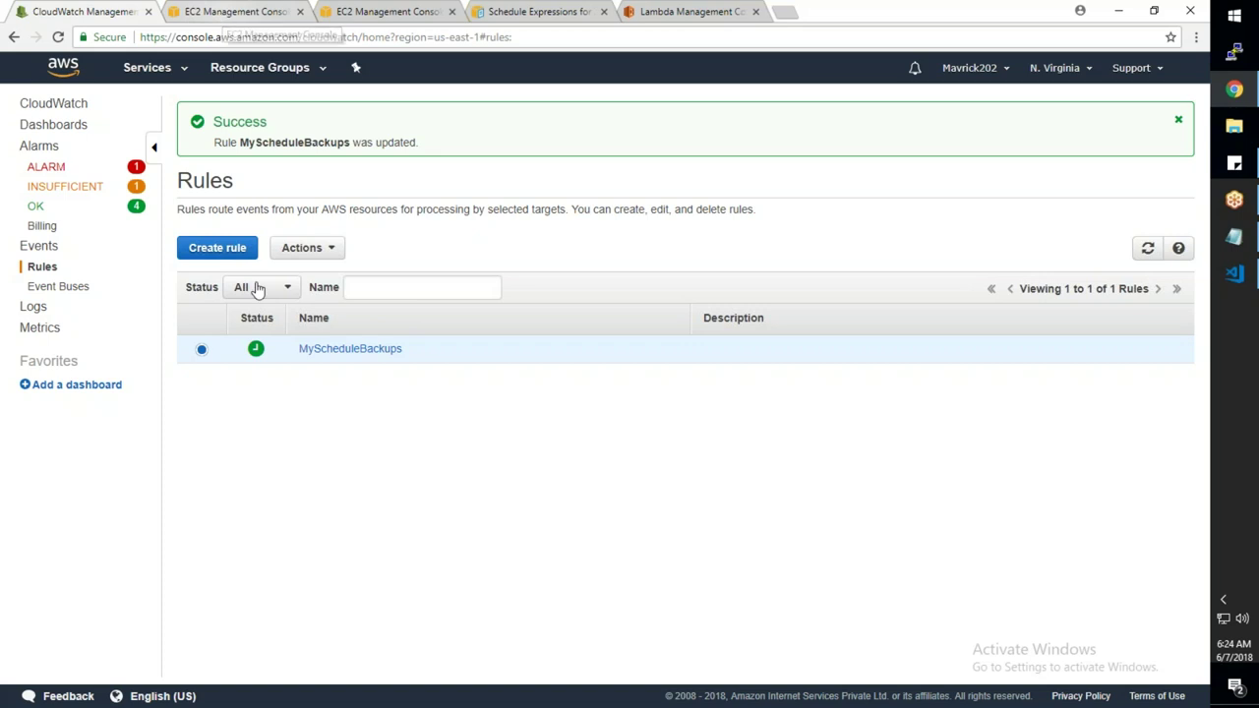
Check the MyScheduleBackups rule summary and refresh the N. Virginia snapshot list for new backups
click(340, 351)
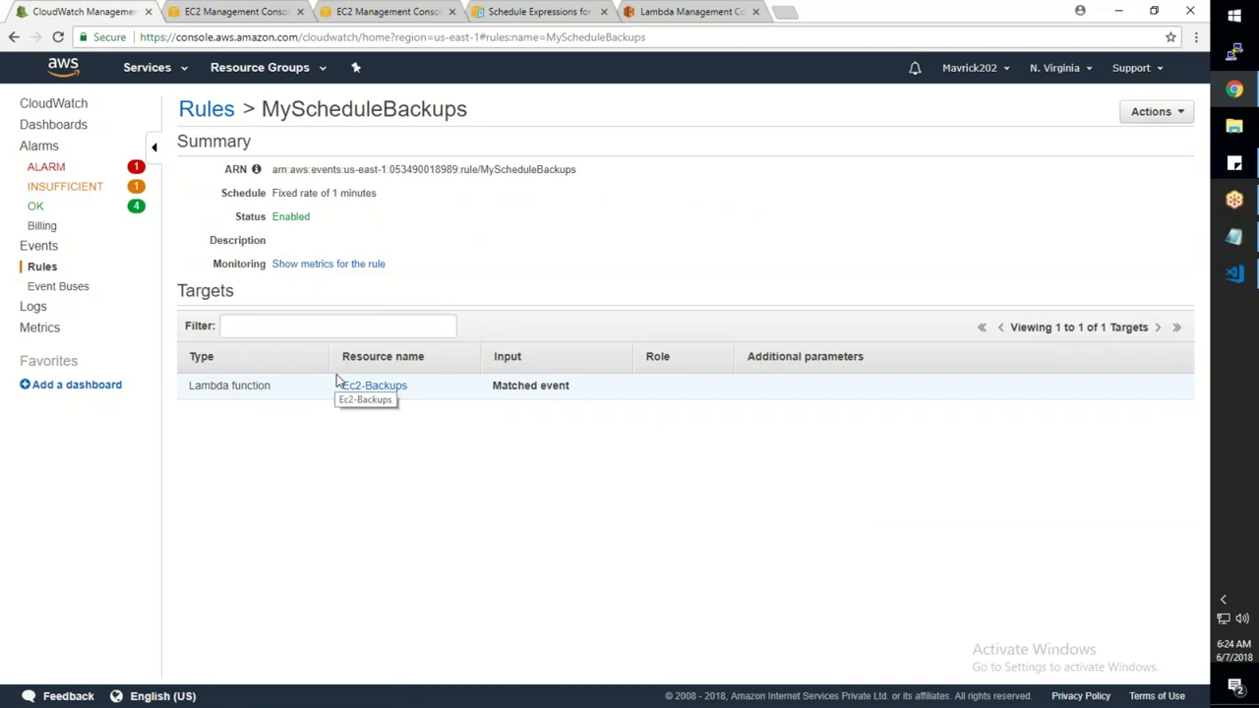
click(250, 9)
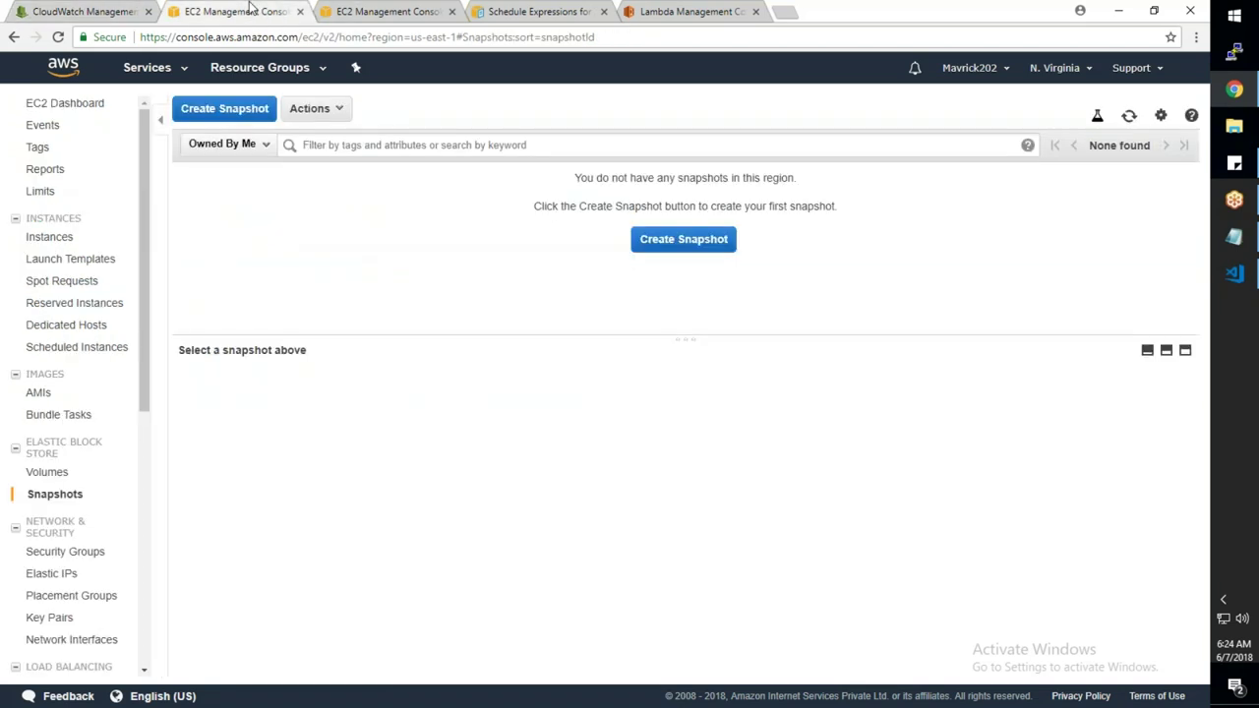
click(1129, 117)
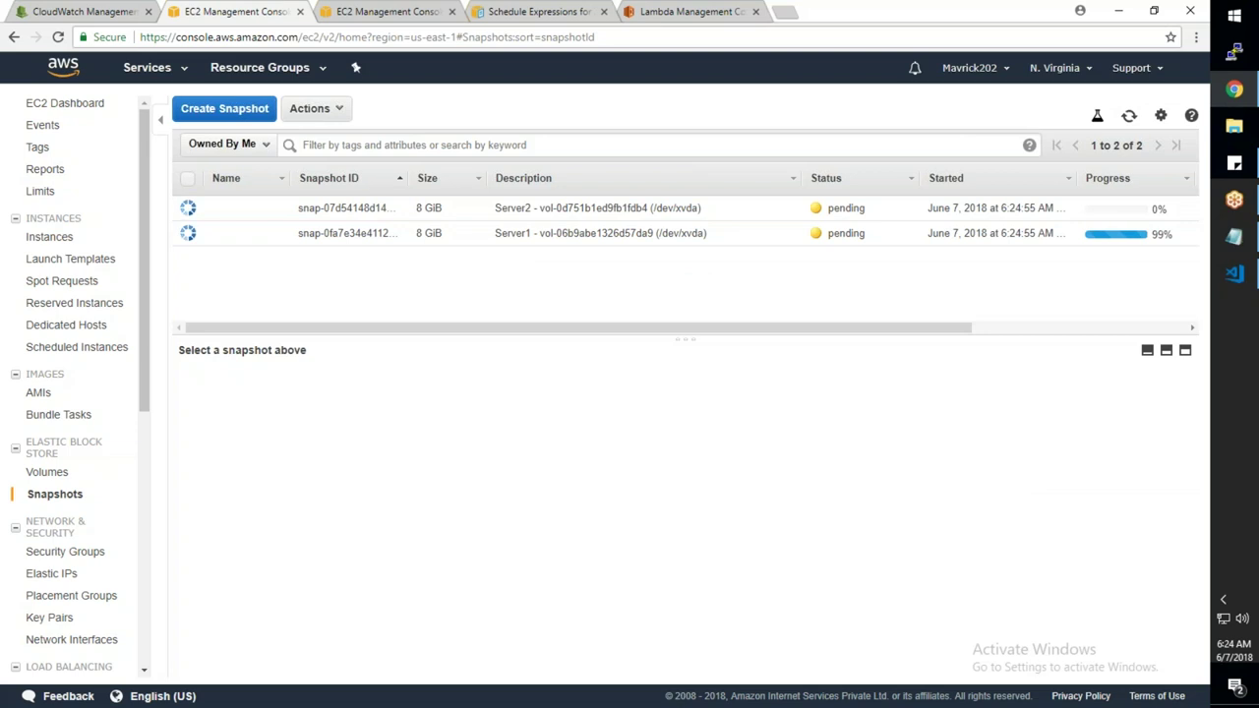
Examine the Ec2-Backups Lambda function's log output, especially the execution duration and billed duration
click(714, 11)
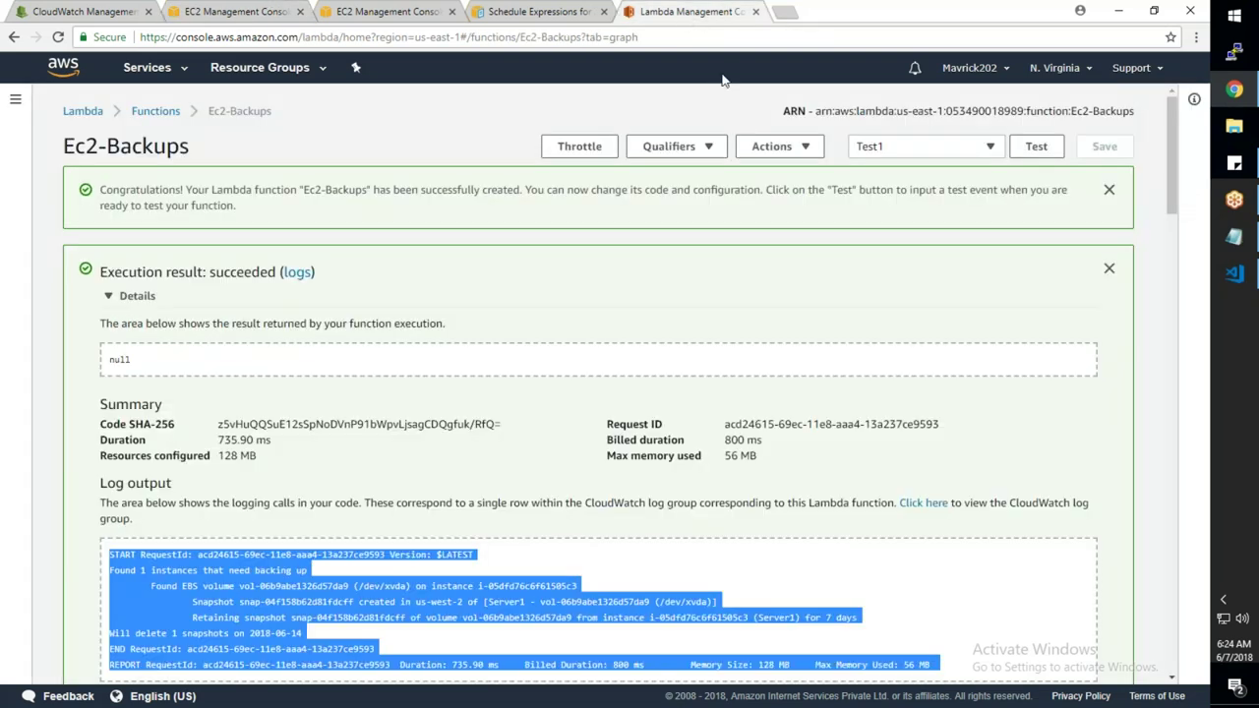
scroll(409, 356, down, 3)
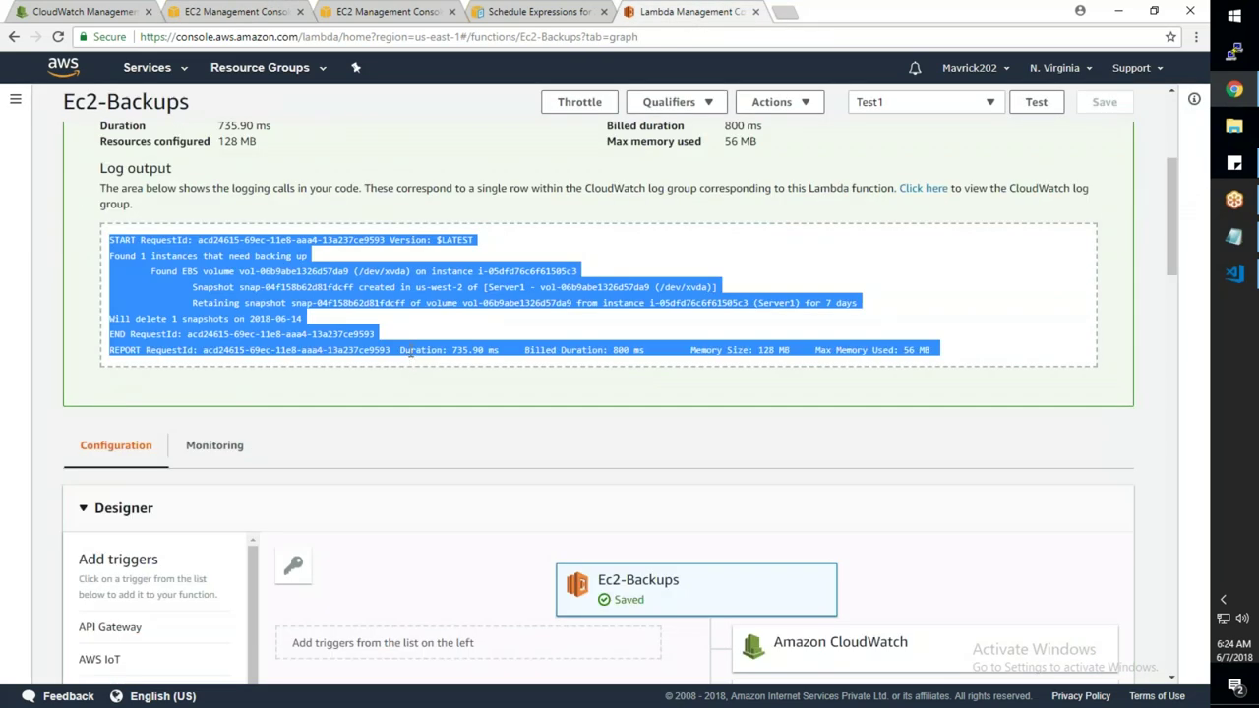
scroll(417, 356, up, 2)
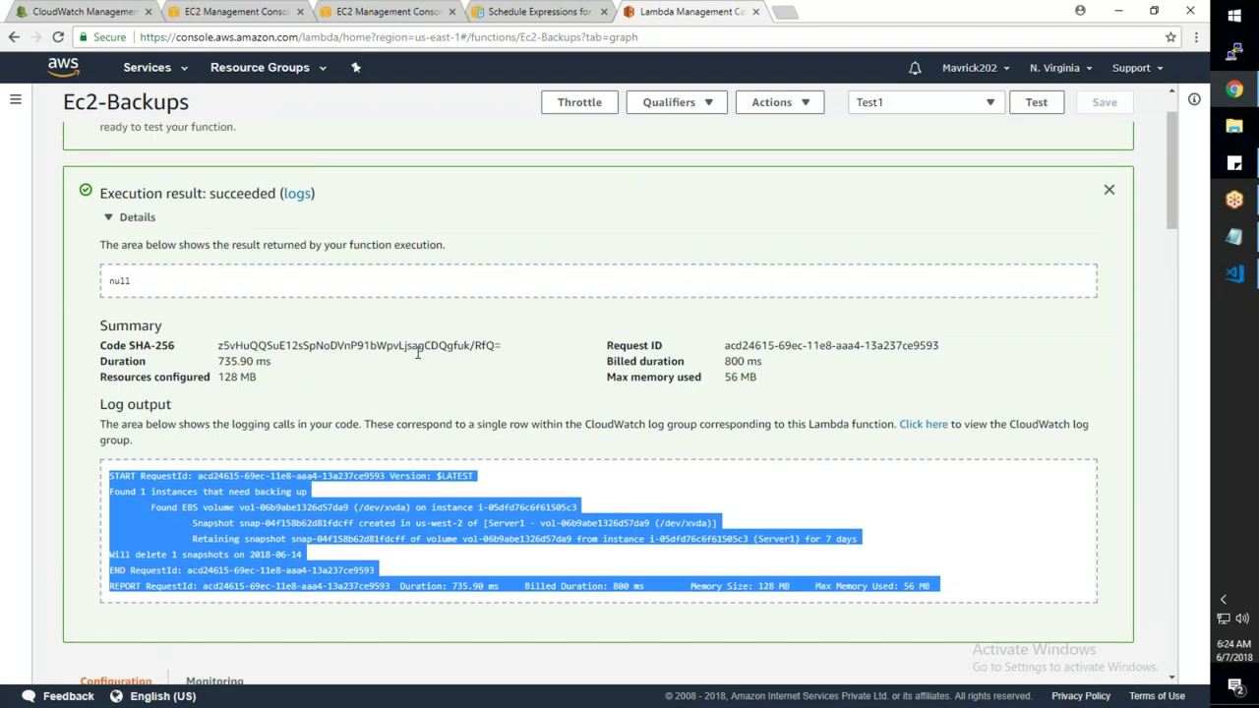
scroll(418, 353, down, 3)
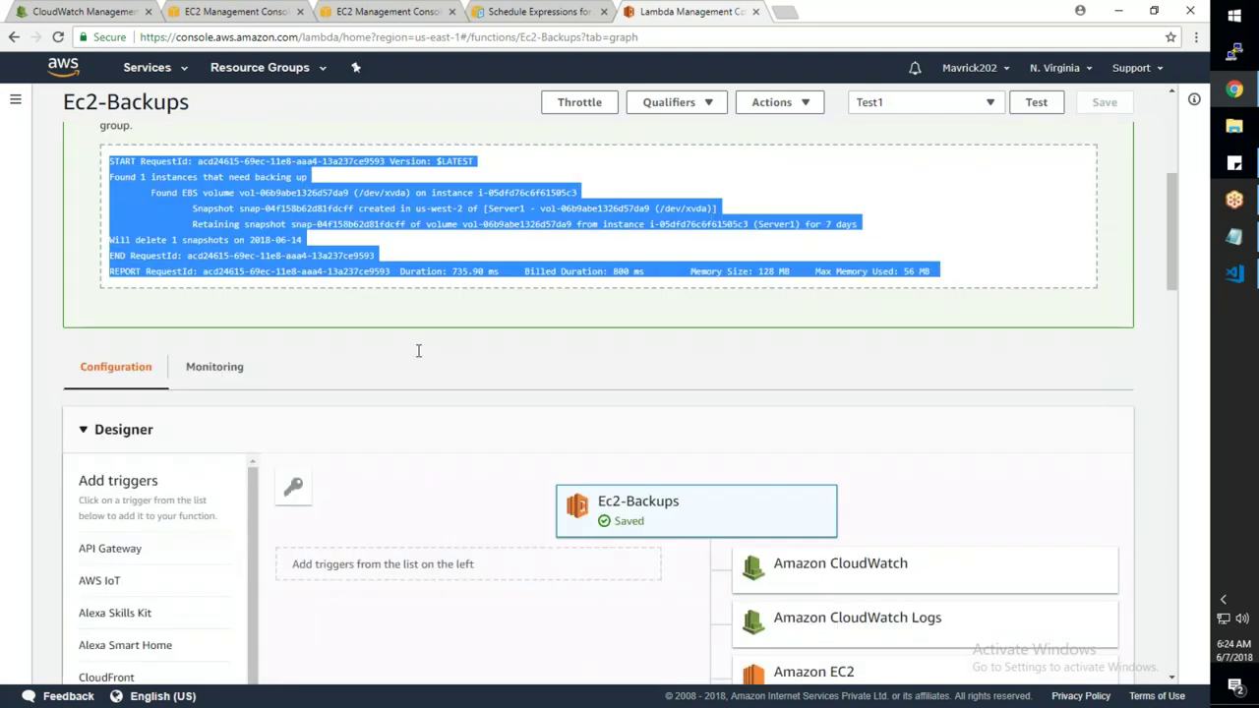
click(569, 284)
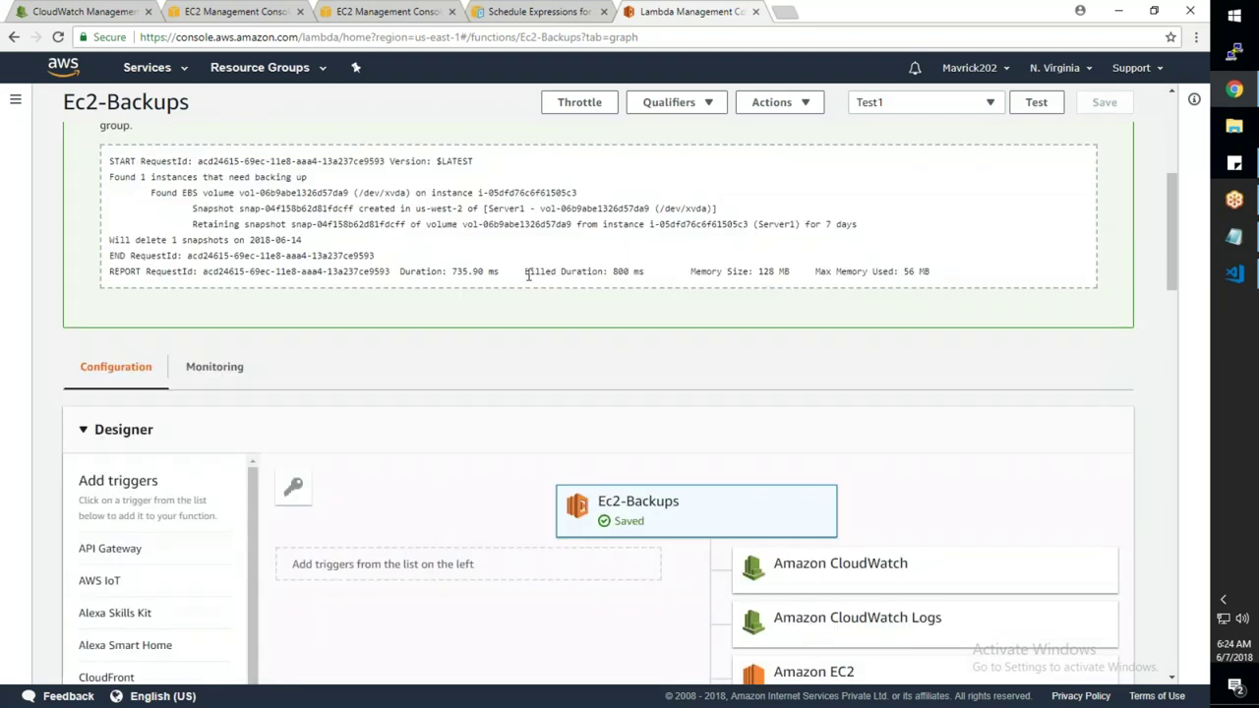
drag(644, 274, 619, 279)
drag(448, 271, 473, 272)
click(647, 274)
drag(648, 274, 624, 277)
click(625, 274)
drag(613, 272, 633, 271)
Recheck the N. Virginia snapshots for a second scheduled run and delete the MyScheduleBackups rule in CloudWatch
click(258, 12)
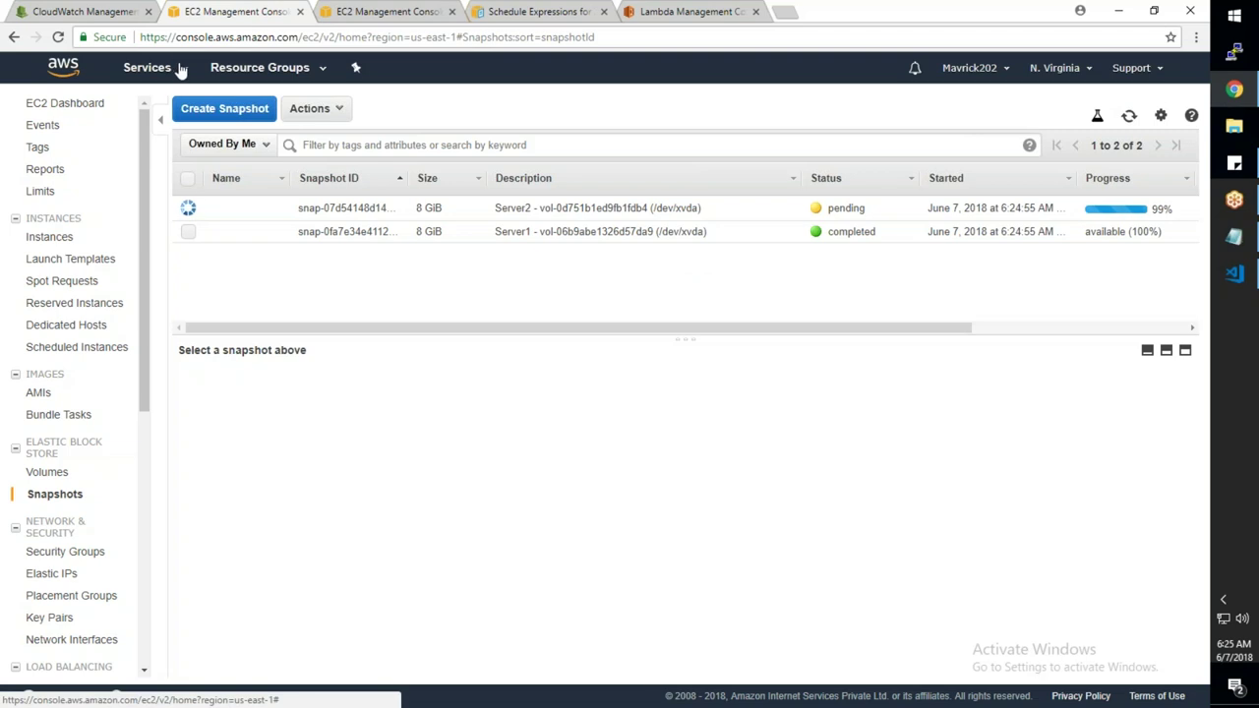
click(1131, 116)
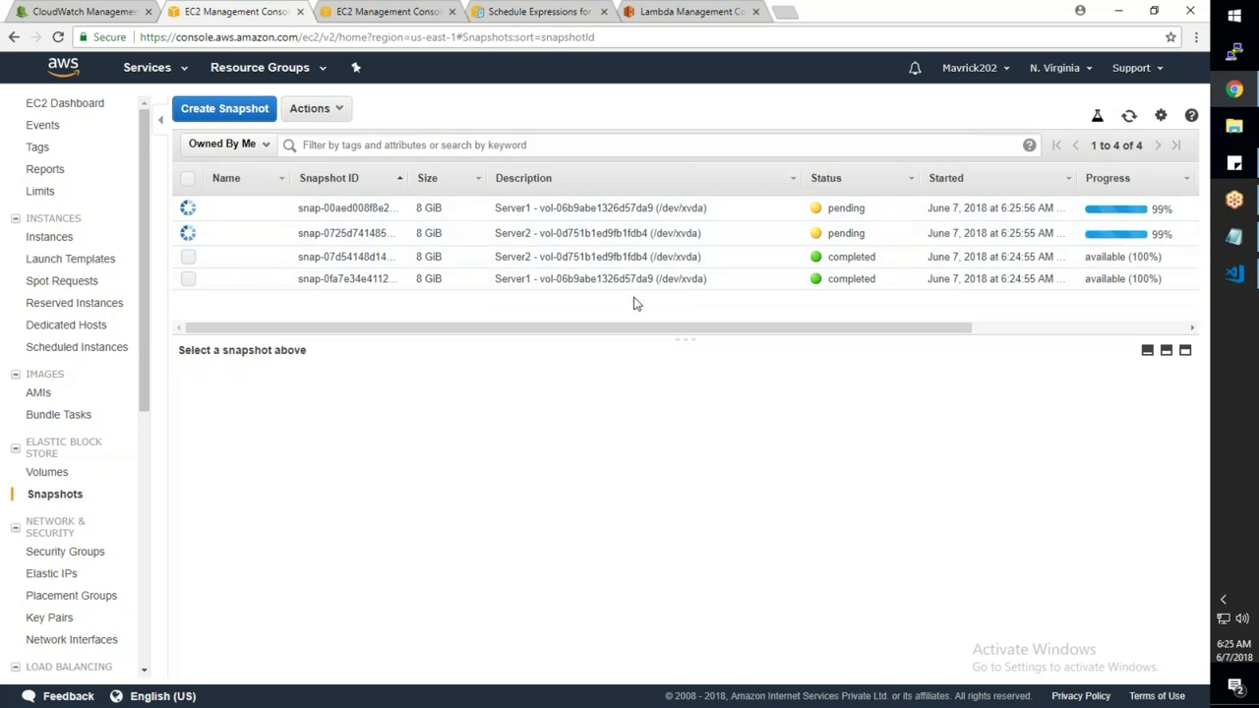
click(91, 14)
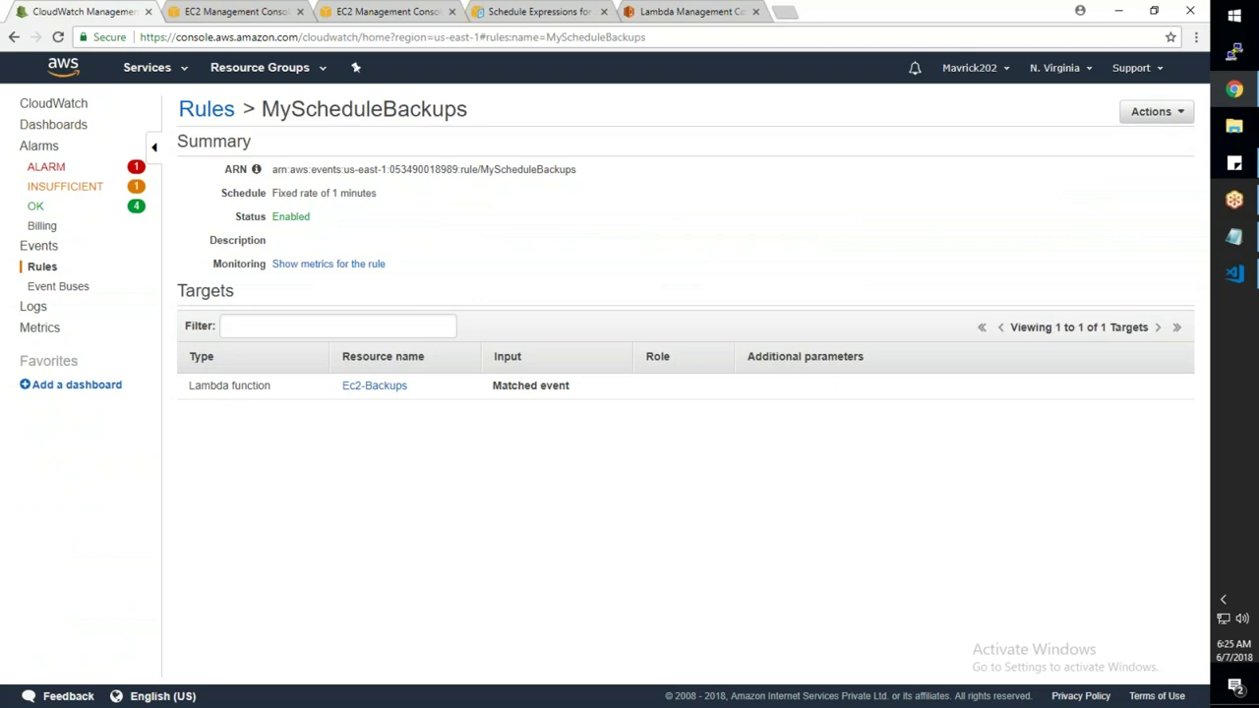
click(1150, 111)
click(1143, 161)
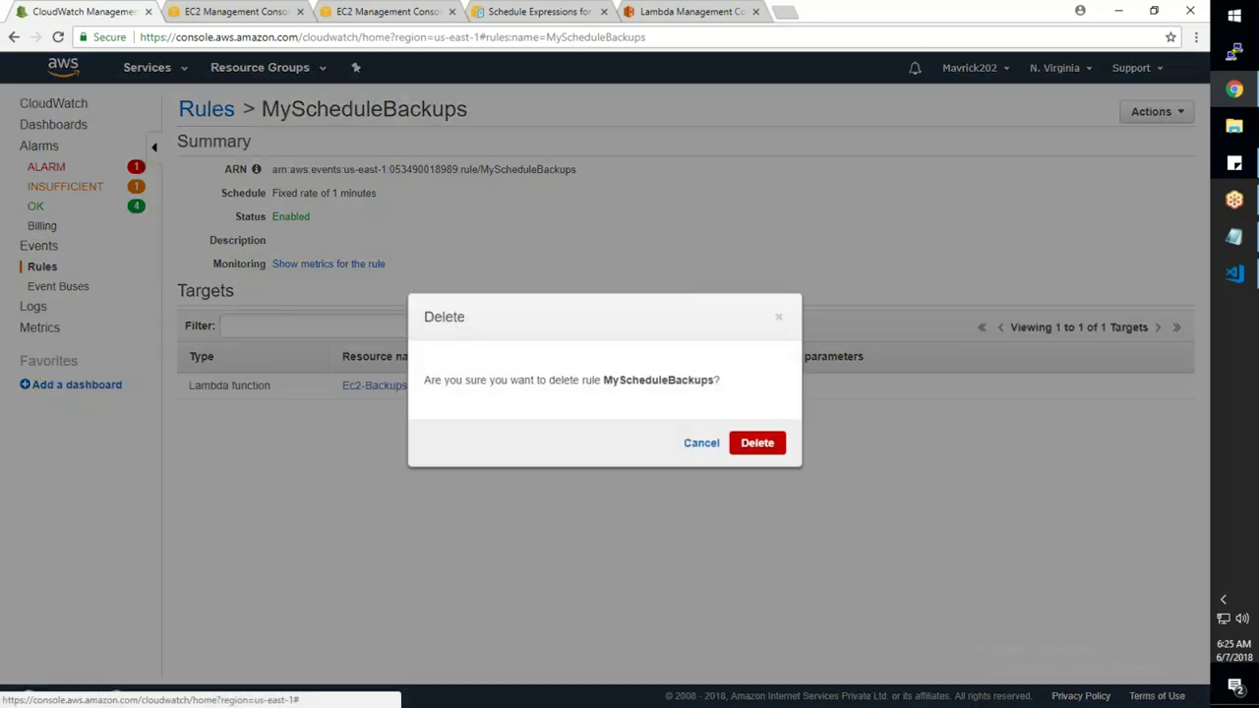
click(758, 444)
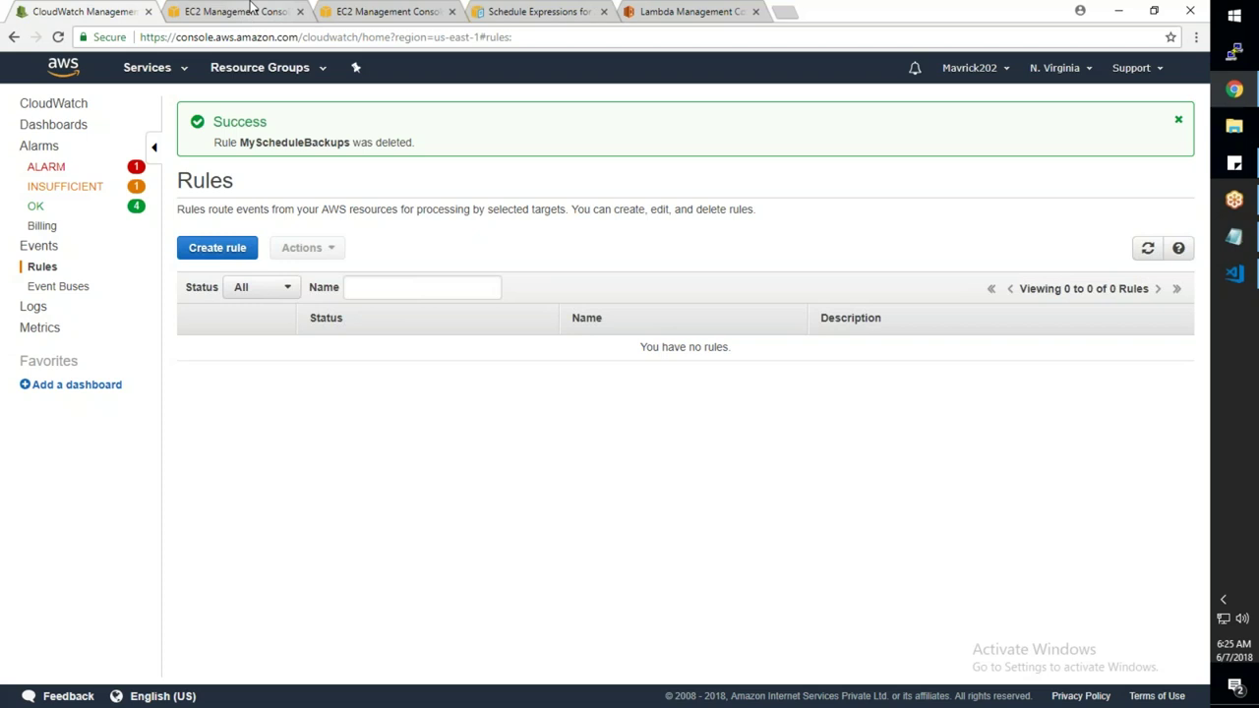
Delete the two completed Server1 and Server2 snapshots started at 6:24:55 AM in N. Virginia
click(241, 12)
click(1129, 116)
click(187, 257)
click(188, 279)
click(313, 108)
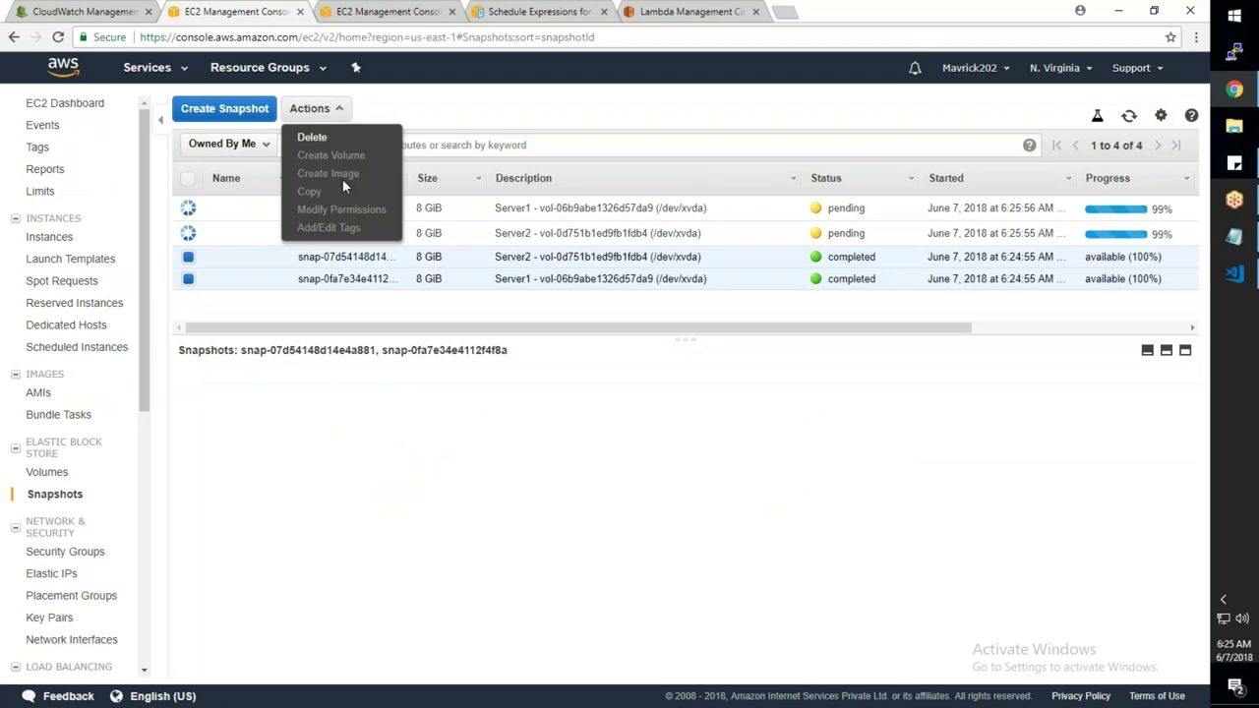
click(334, 138)
click(671, 444)
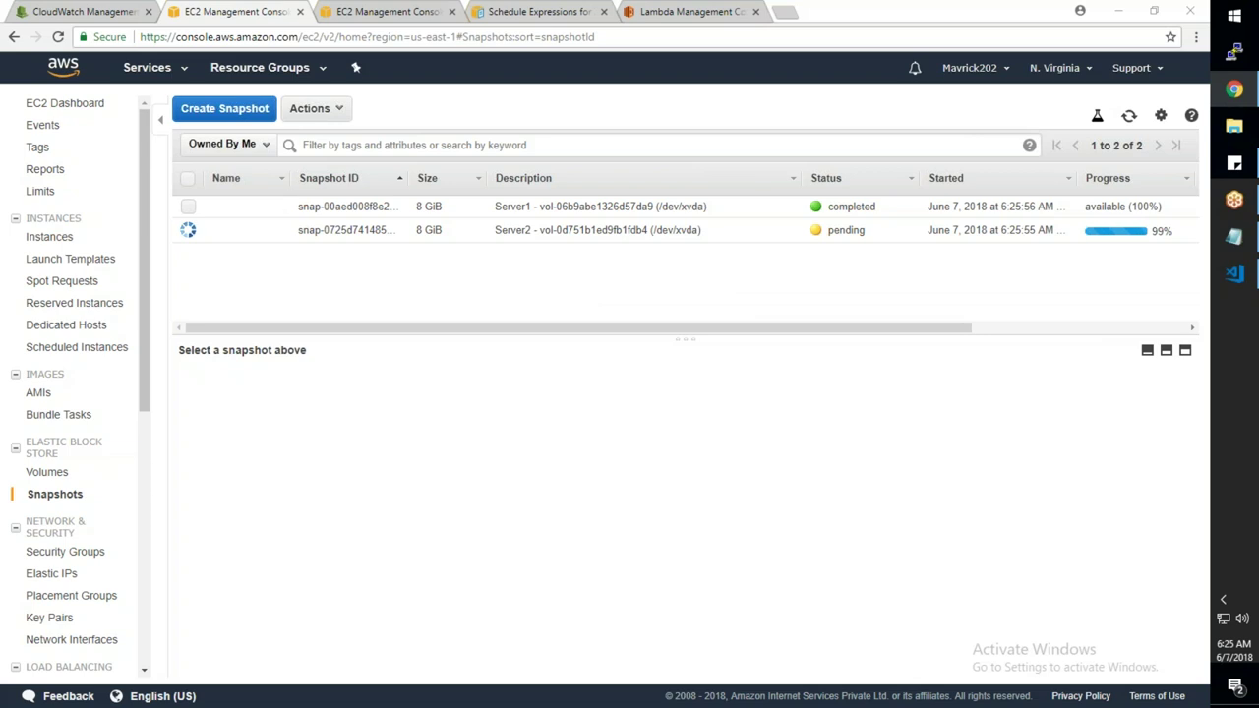
click(181, 75)
scroll(590, 316, down, 3)
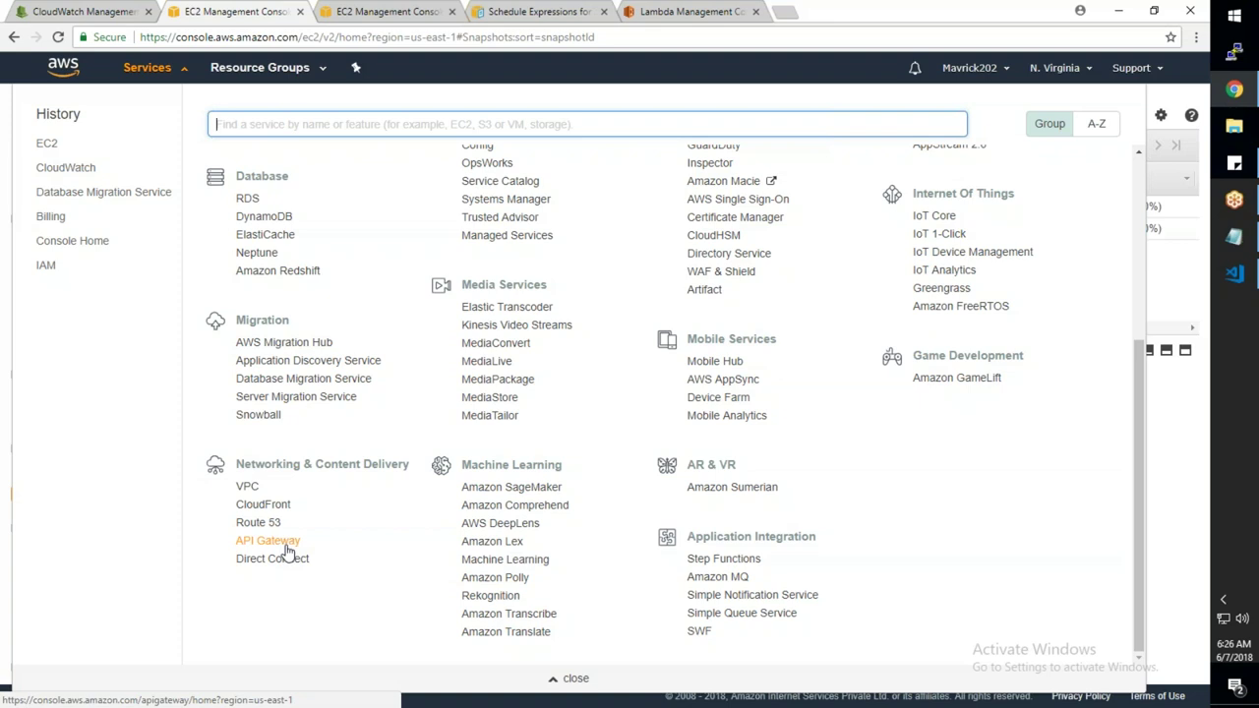
click(548, 686)
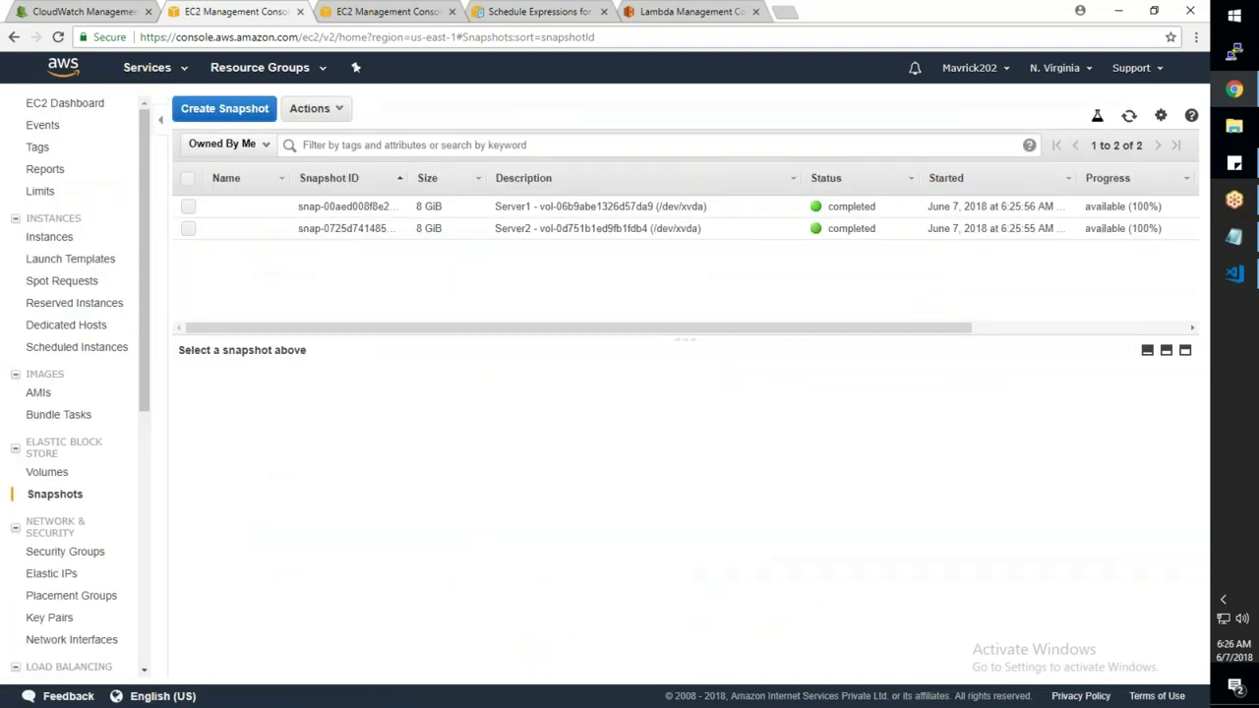
Delete the two remaining Server1 and Server2 snapshots in N. Virginia
click(188, 207)
click(188, 228)
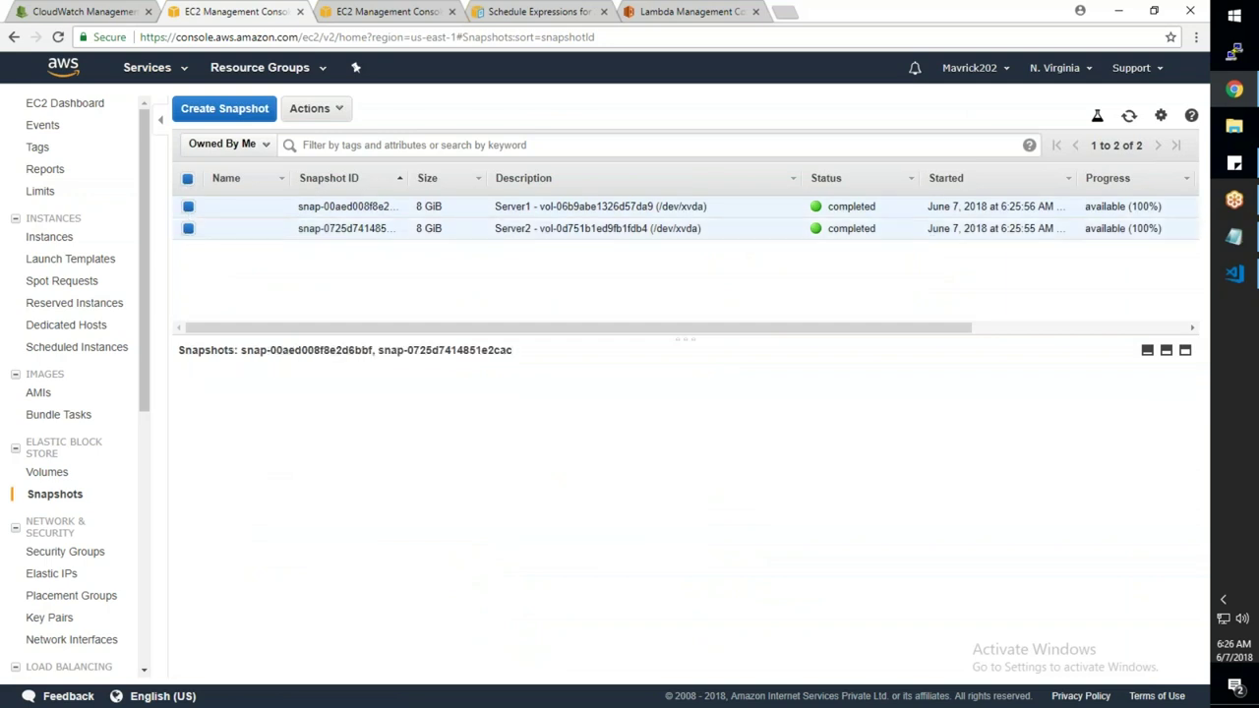
click(295, 112)
click(311, 139)
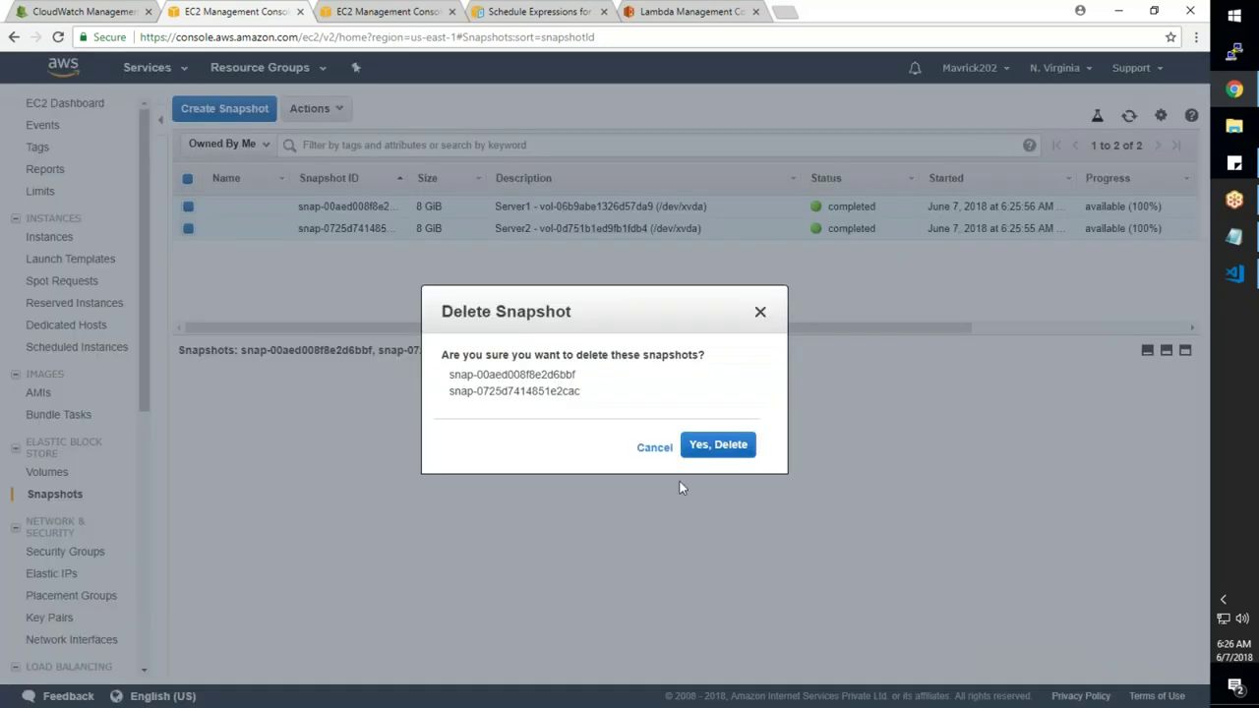
click(739, 449)
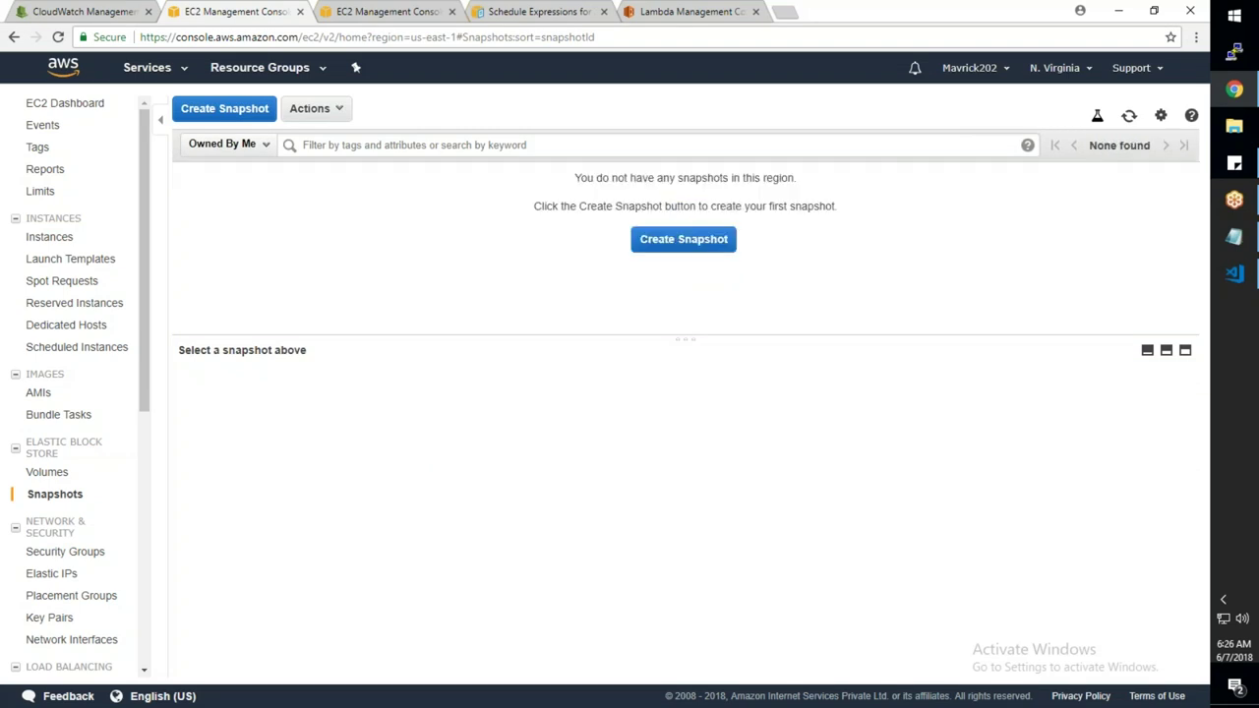
Open the form for creating a new rule in CloudWatch Events
click(166, 69)
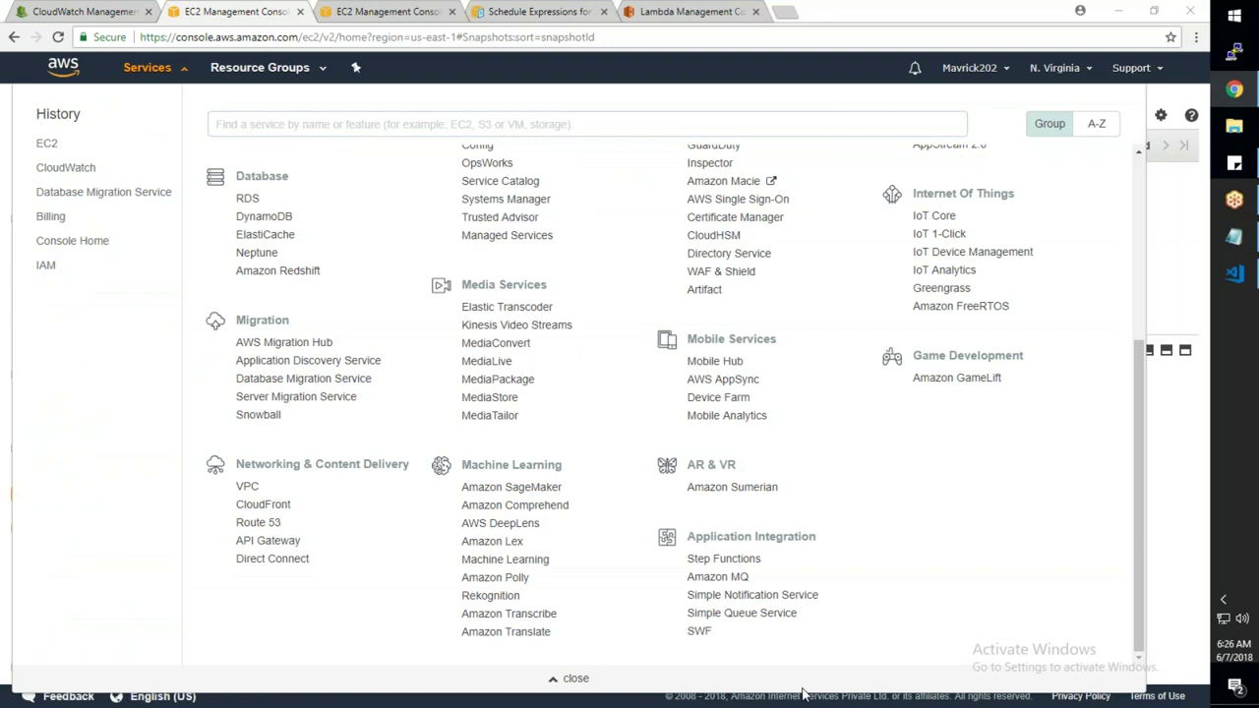
click(1214, 425)
click(122, 9)
click(218, 248)
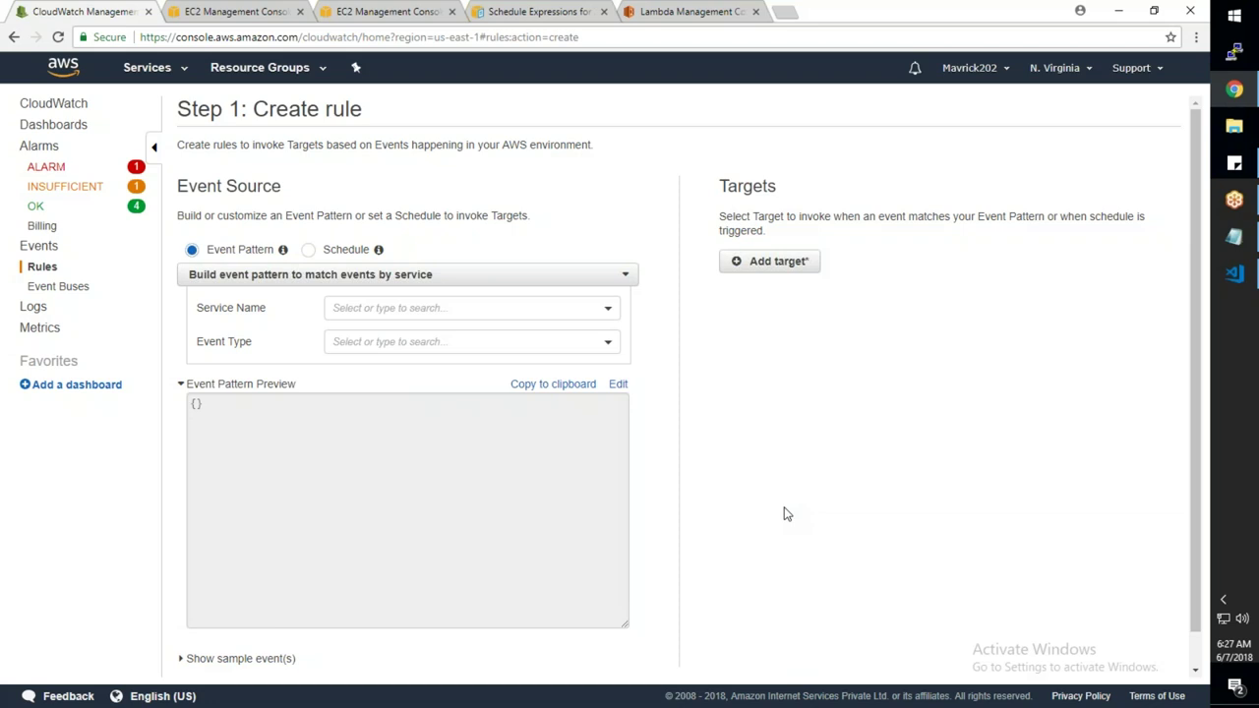
Check the Oregon region for leftover snapshots and instances, and list the EC2 instances in N. Virginia
click(244, 11)
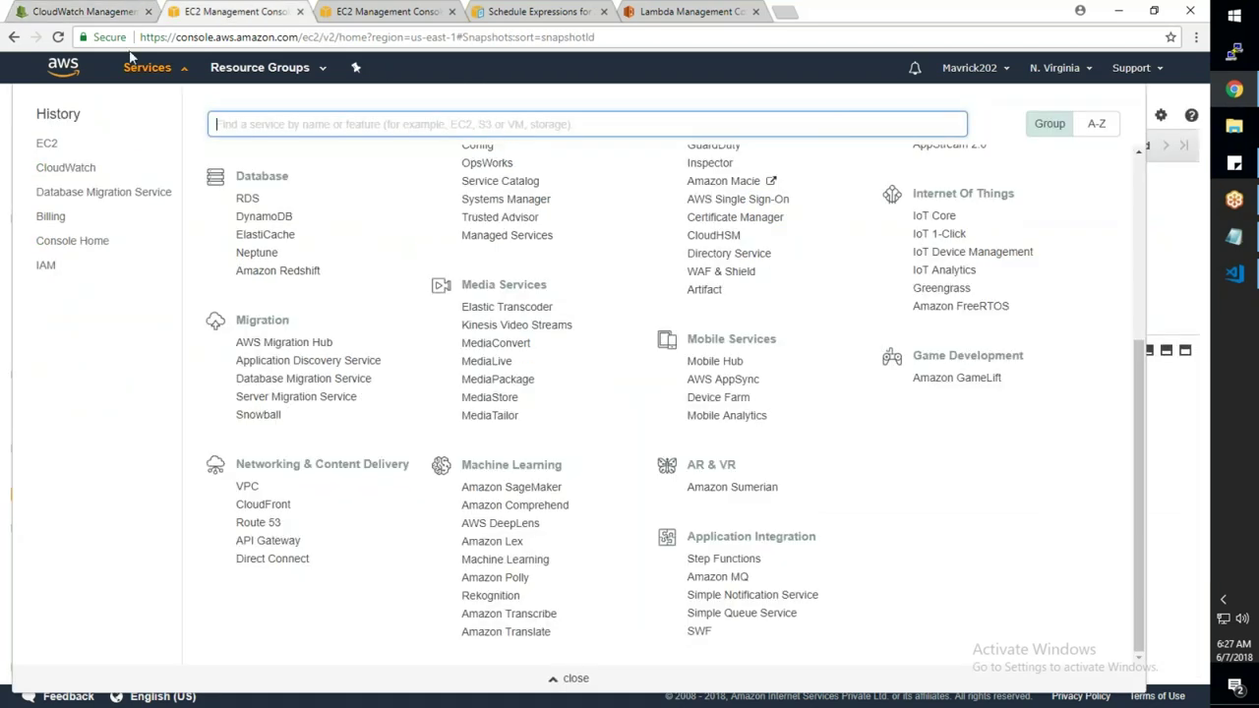
click(579, 678)
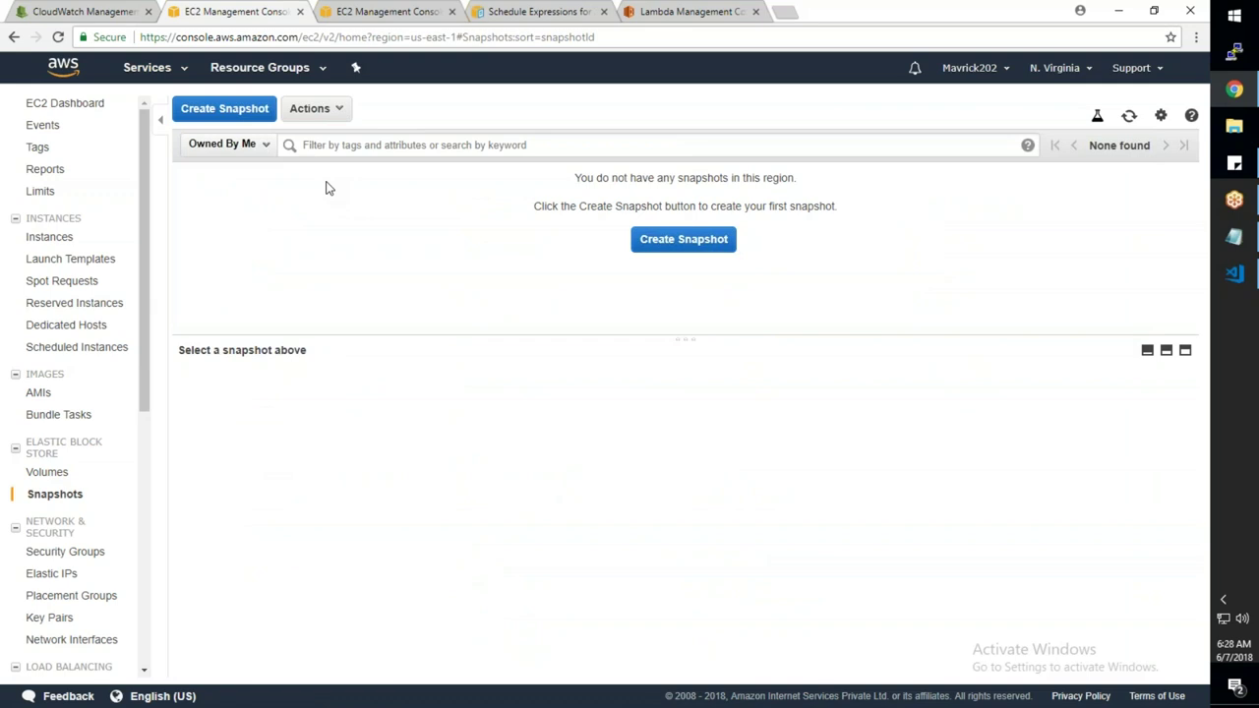
click(366, 14)
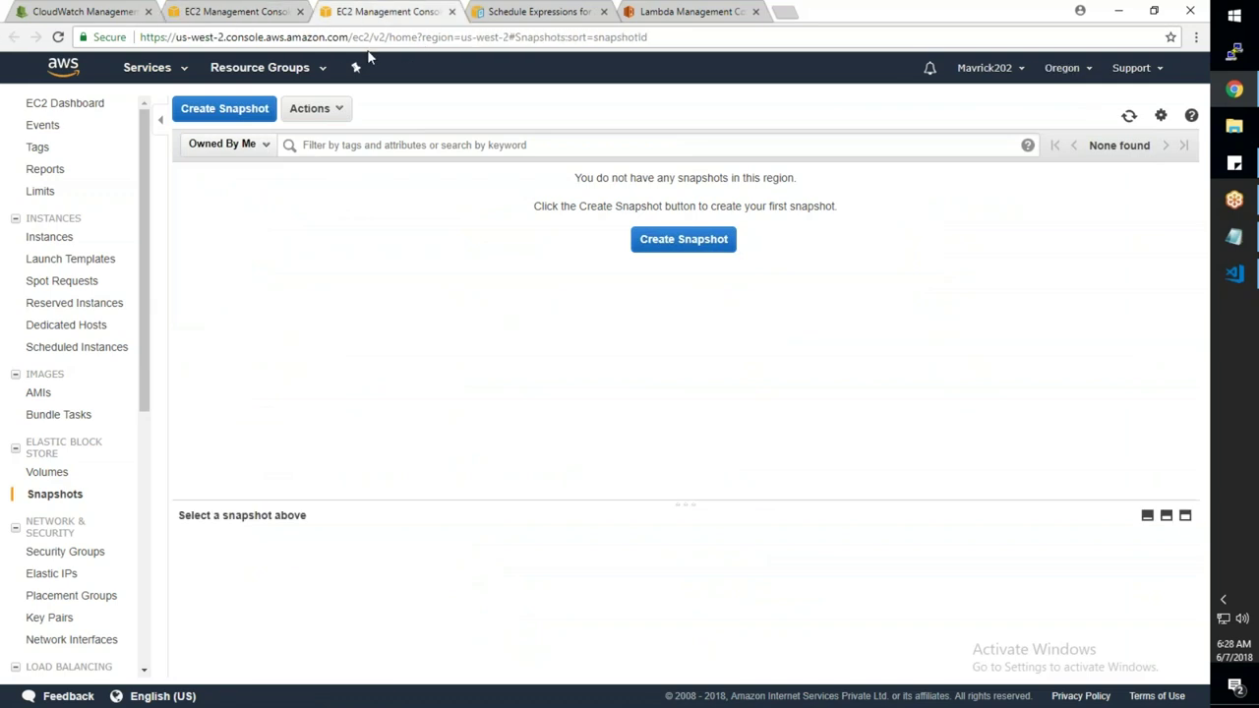
click(48, 239)
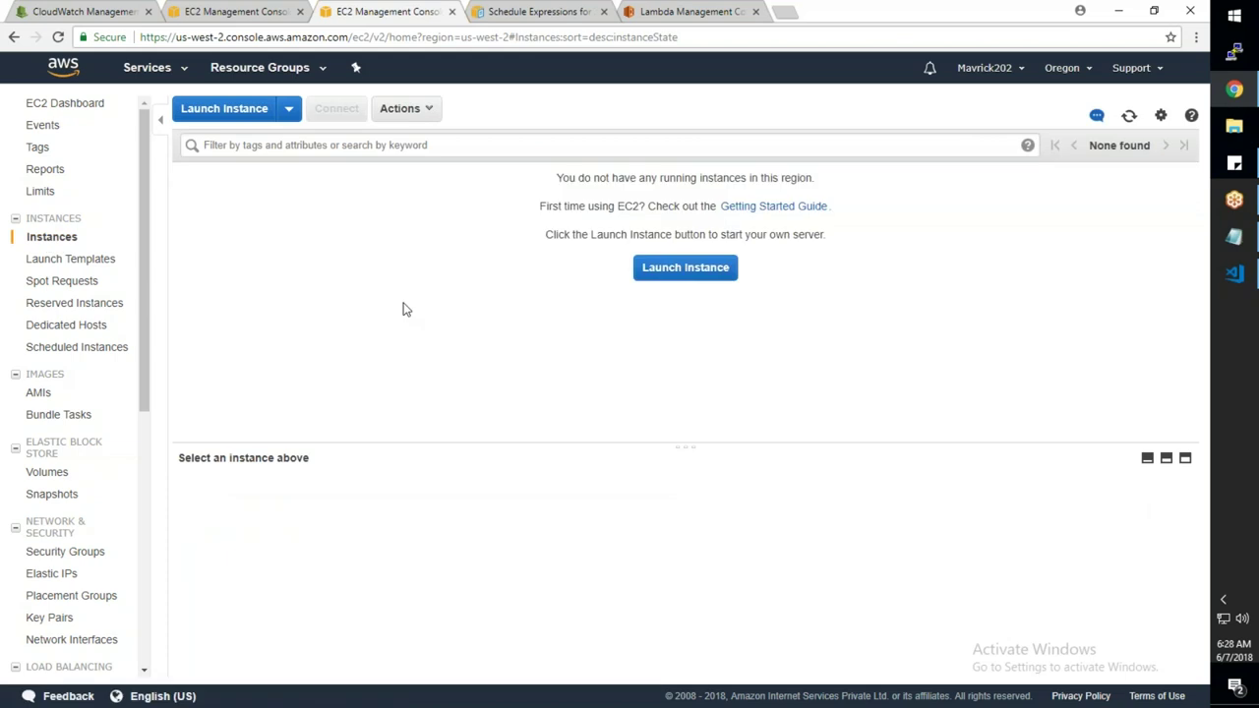
click(226, 12)
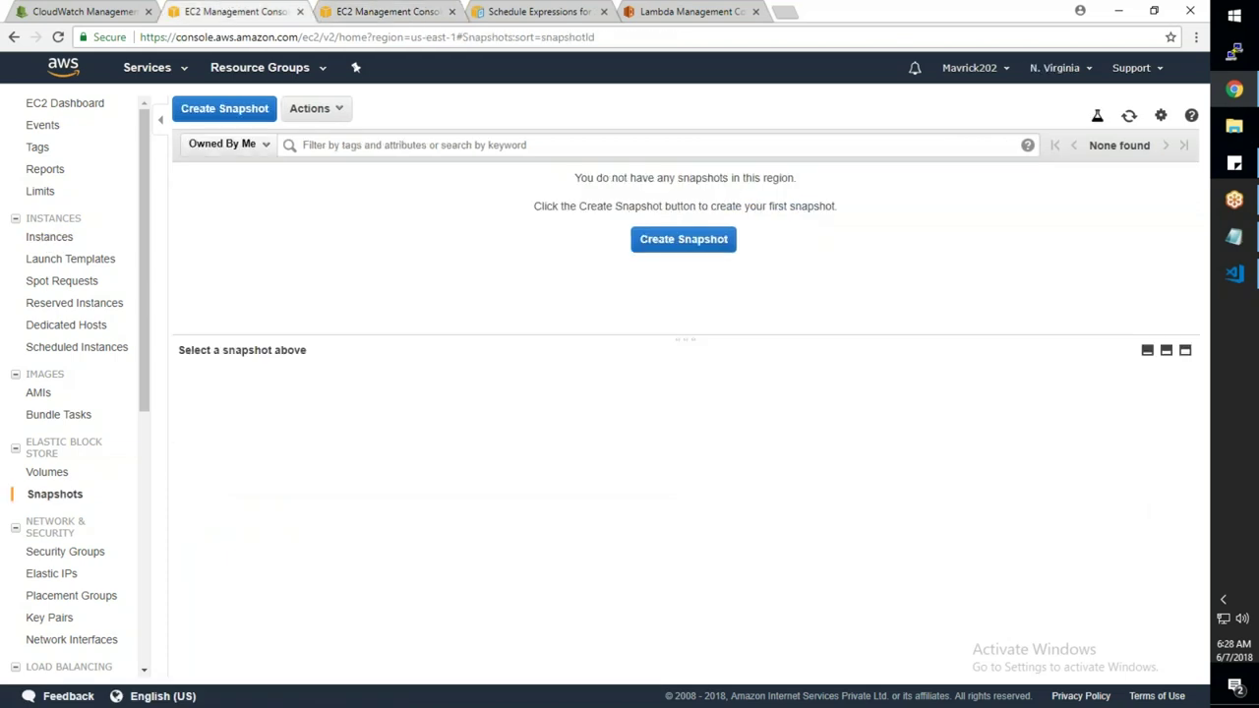
click(51, 238)
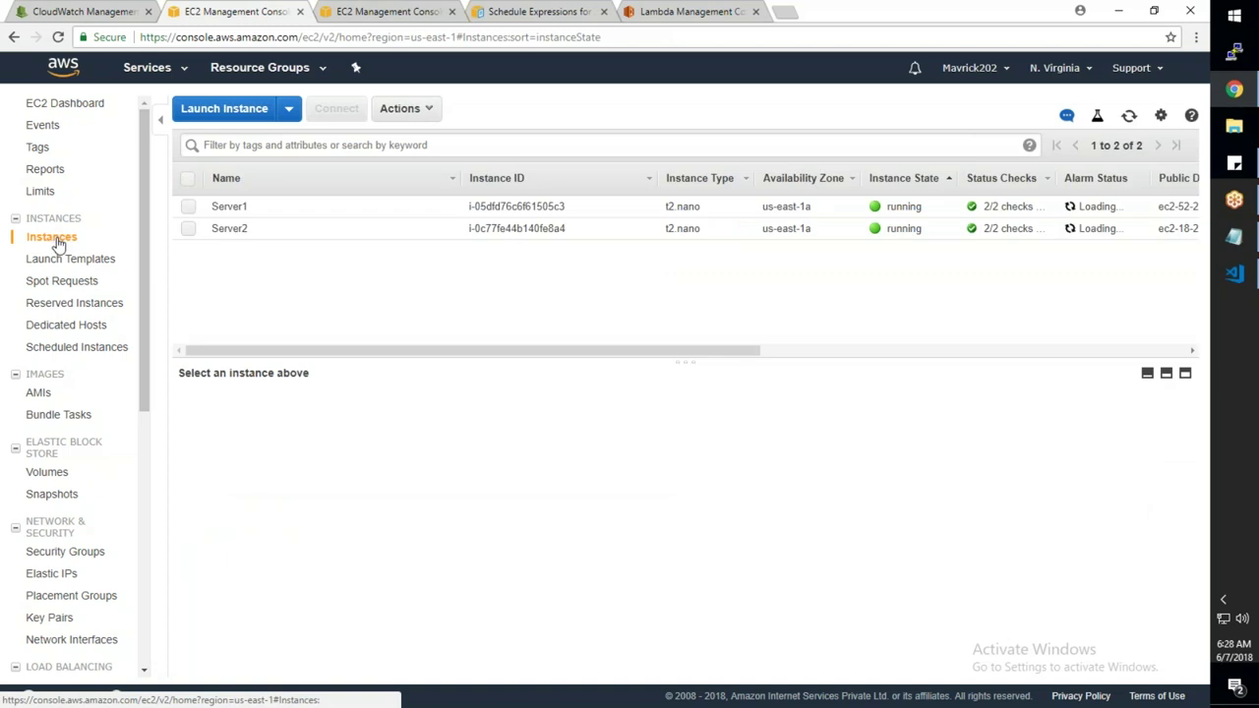
Copy Server1's public DNS, switch to PuTTY, load the saved ec2-user@ session, and add the DNS to its host name
click(267, 215)
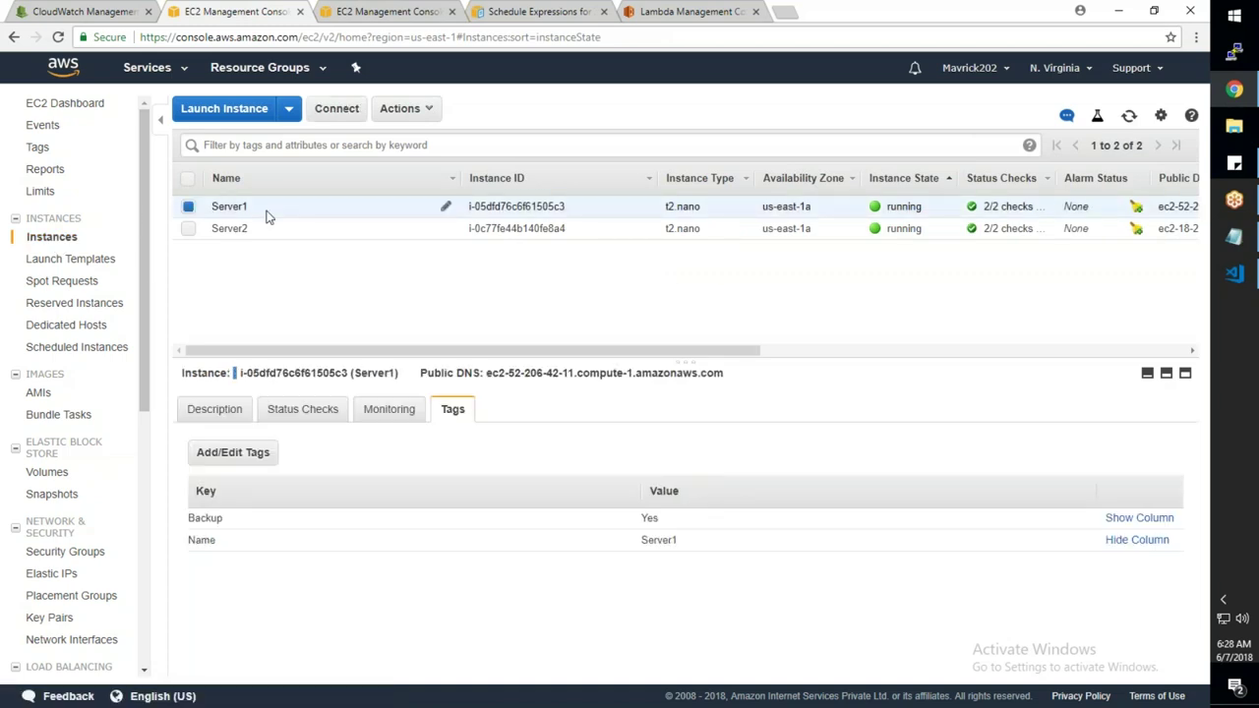
click(213, 411)
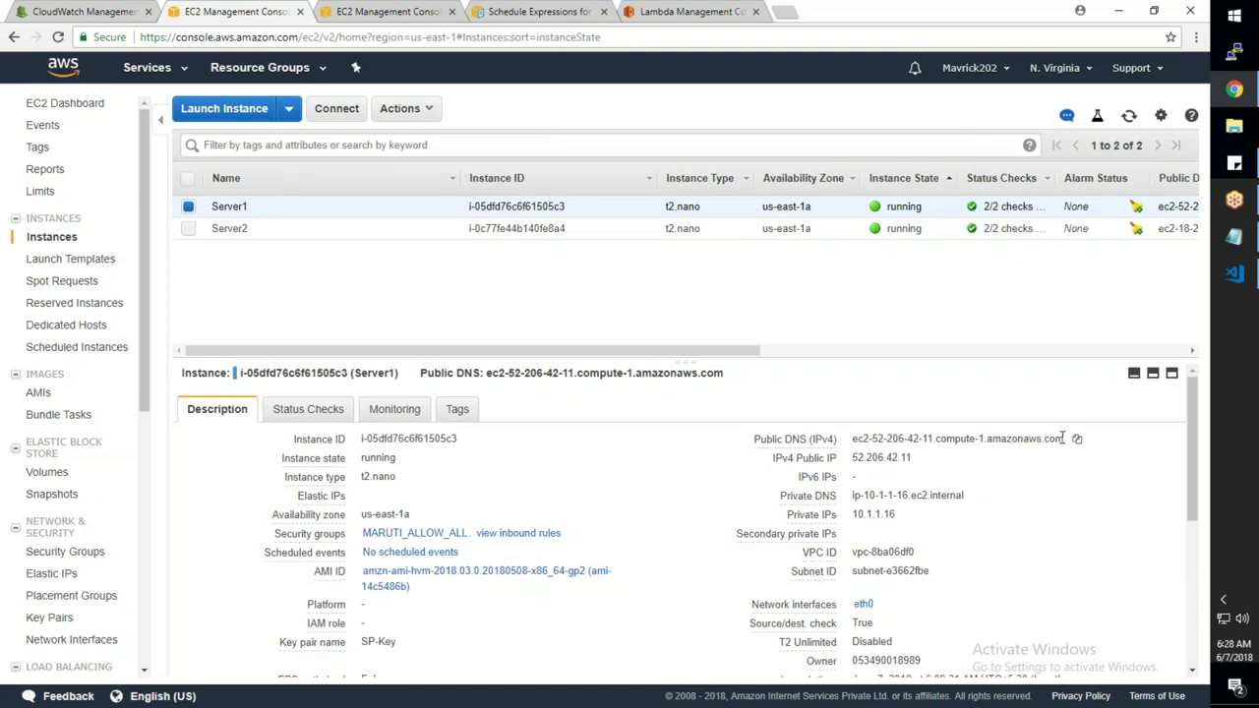
click(1077, 439)
click(1234, 52)
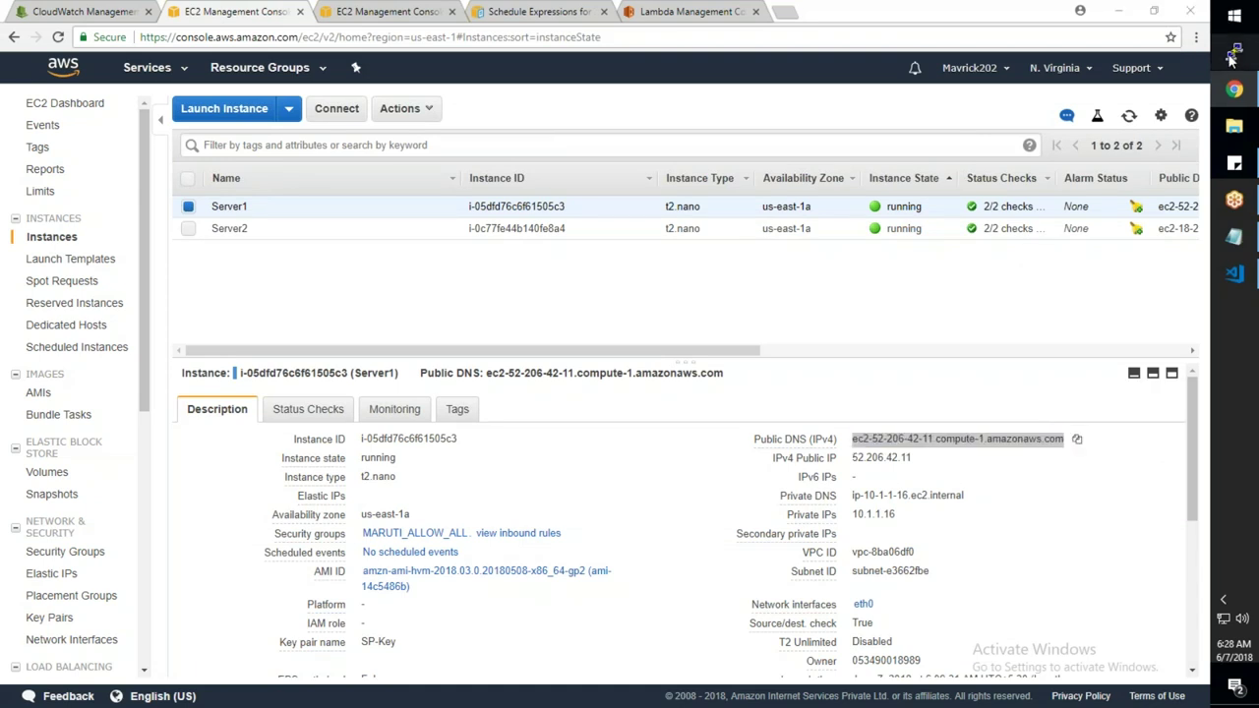
click(616, 409)
click(765, 370)
click(675, 273)
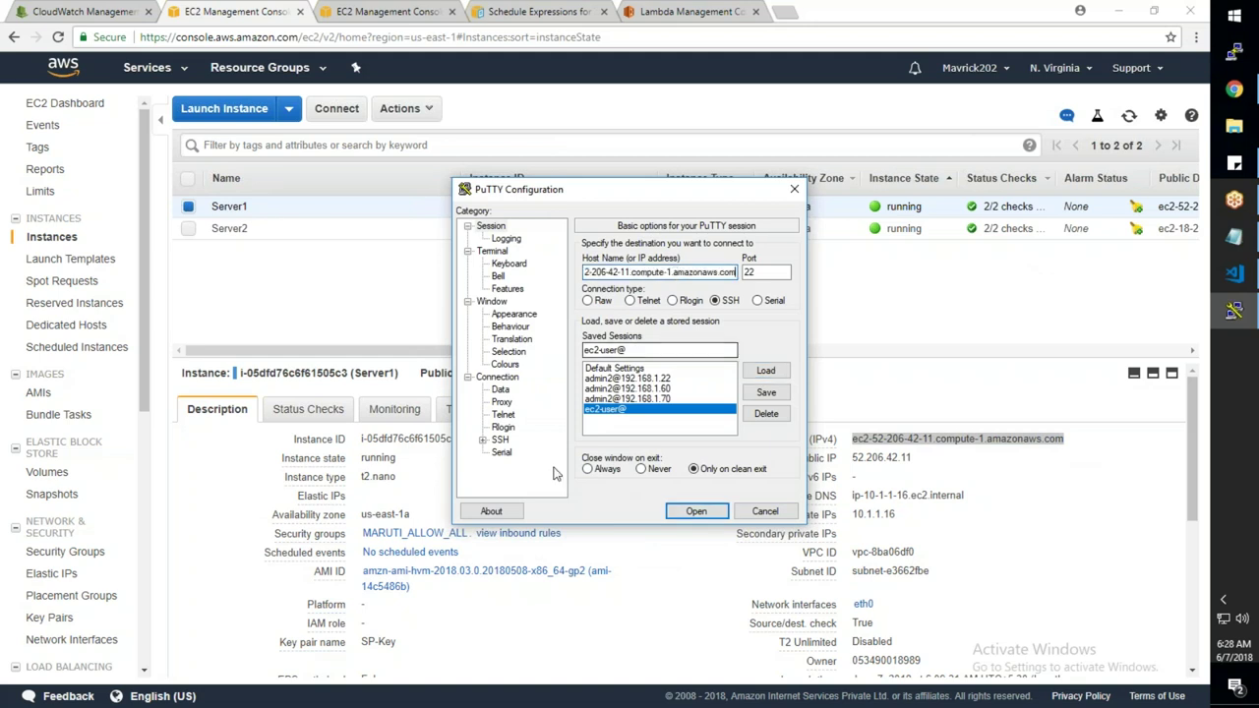
Choose the private key file for SSH authentication, connect to Server1, and enter the key passphrase
click(483, 439)
click(513, 429)
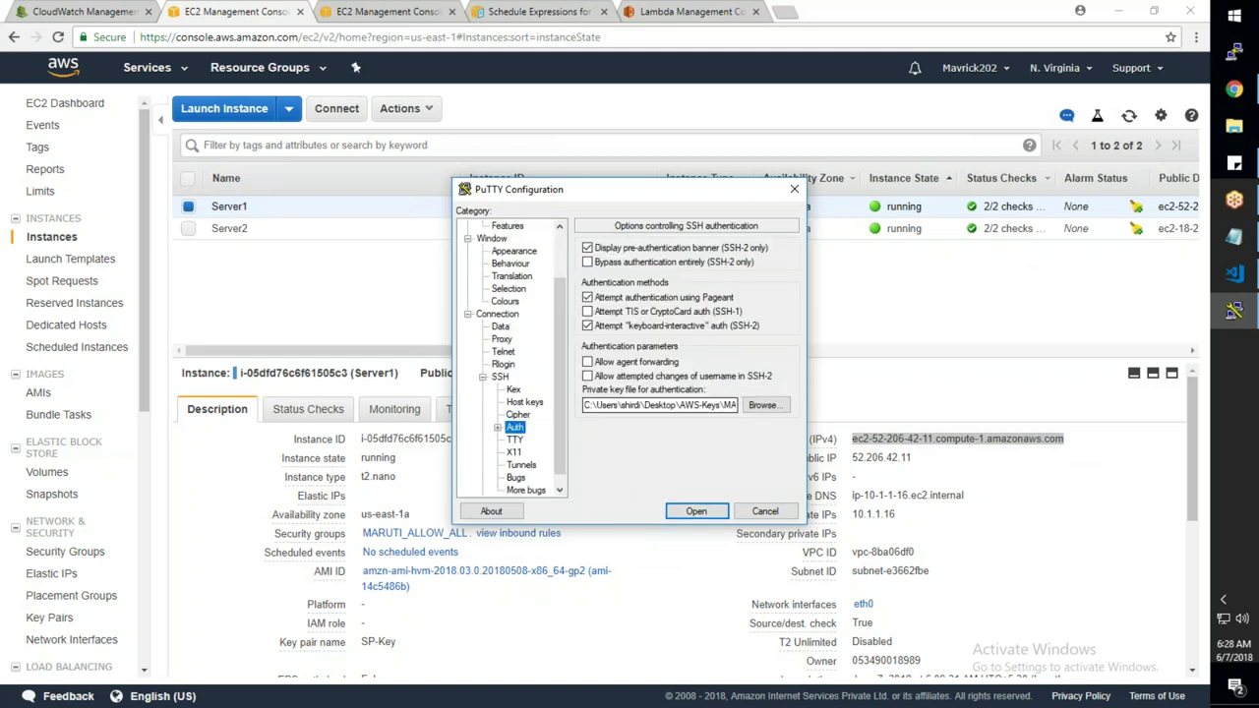
click(764, 405)
click(645, 426)
key(Return)
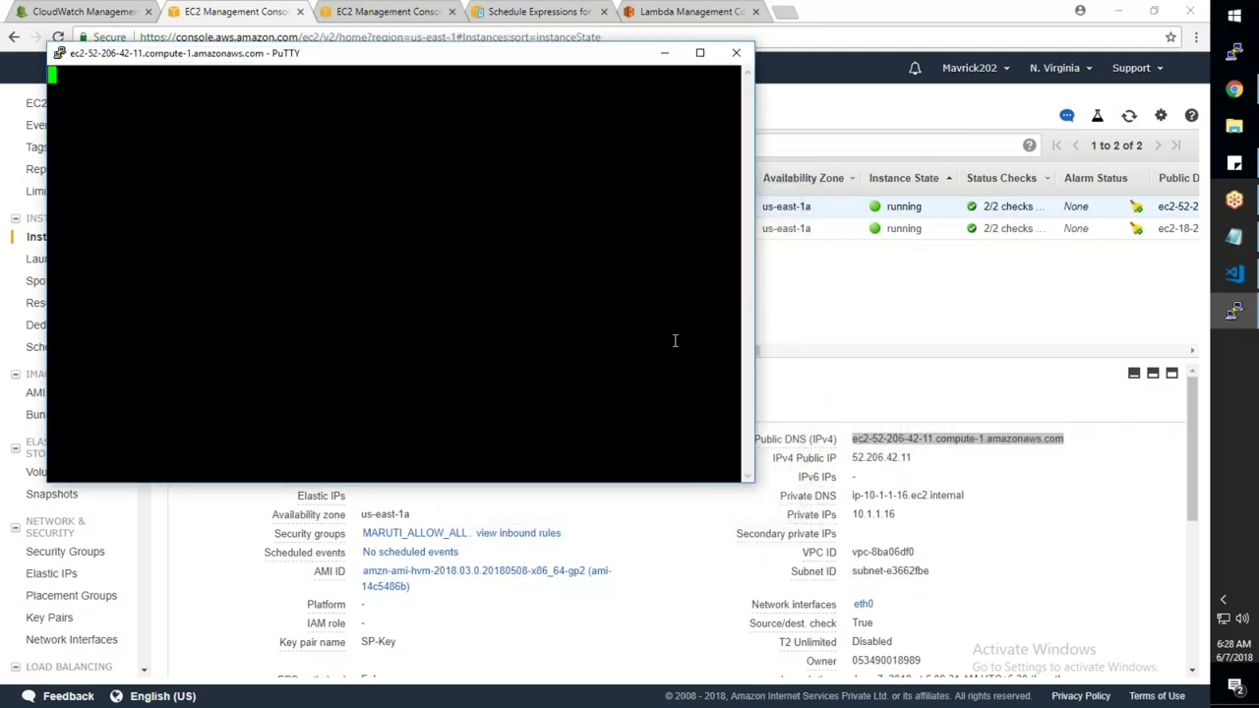
click(696, 512)
click(610, 464)
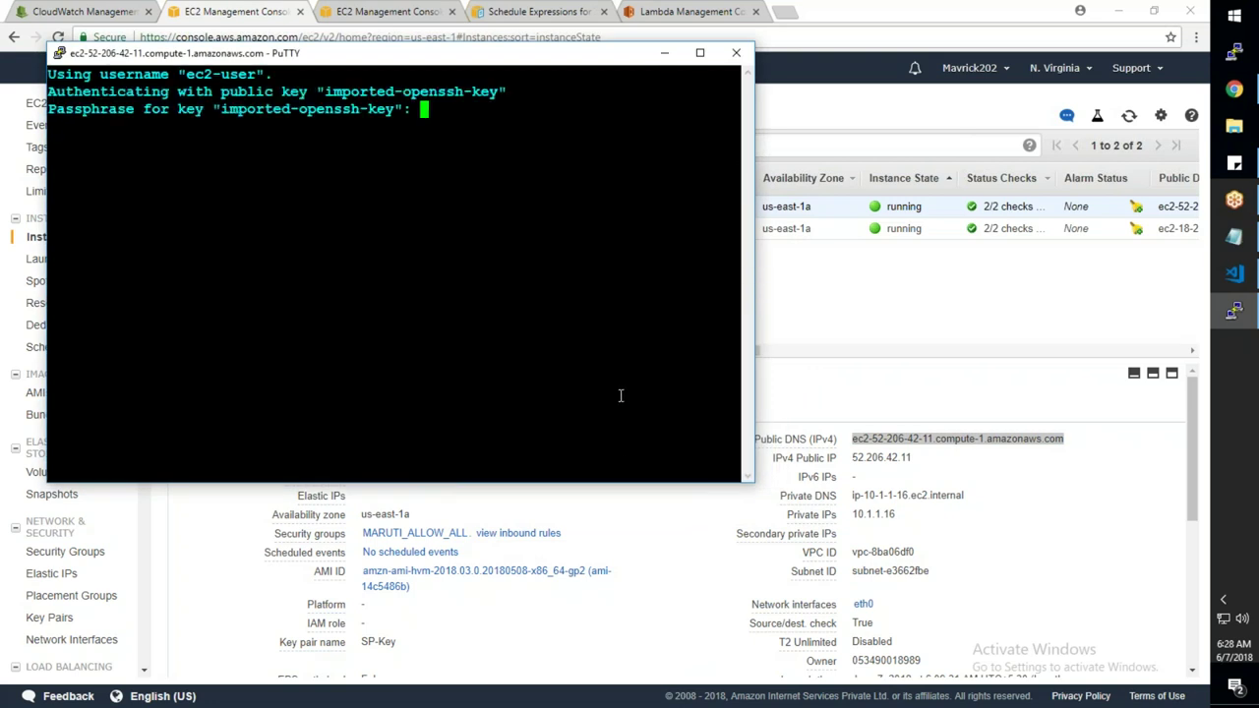
key(Return)
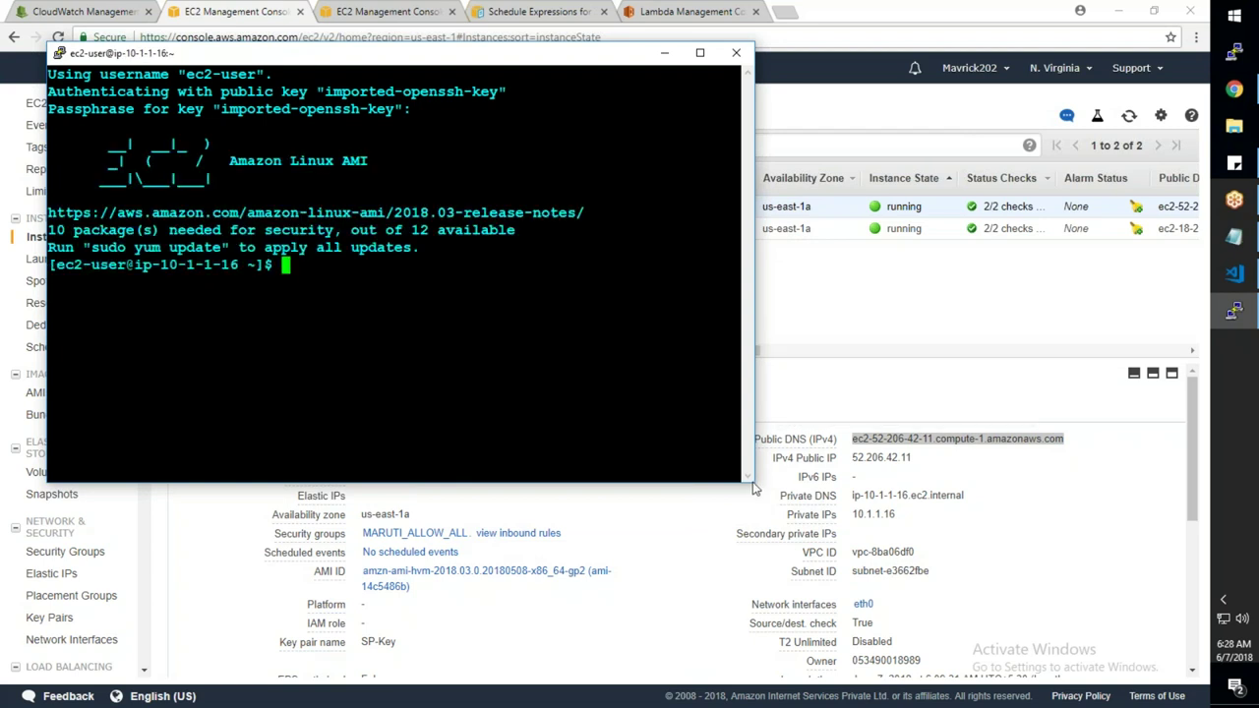
Enlarge the terminal window, switch to root with sudo su -, and update all packages with yum update -y
drag(754, 482, 1149, 641)
text(sudo su -)
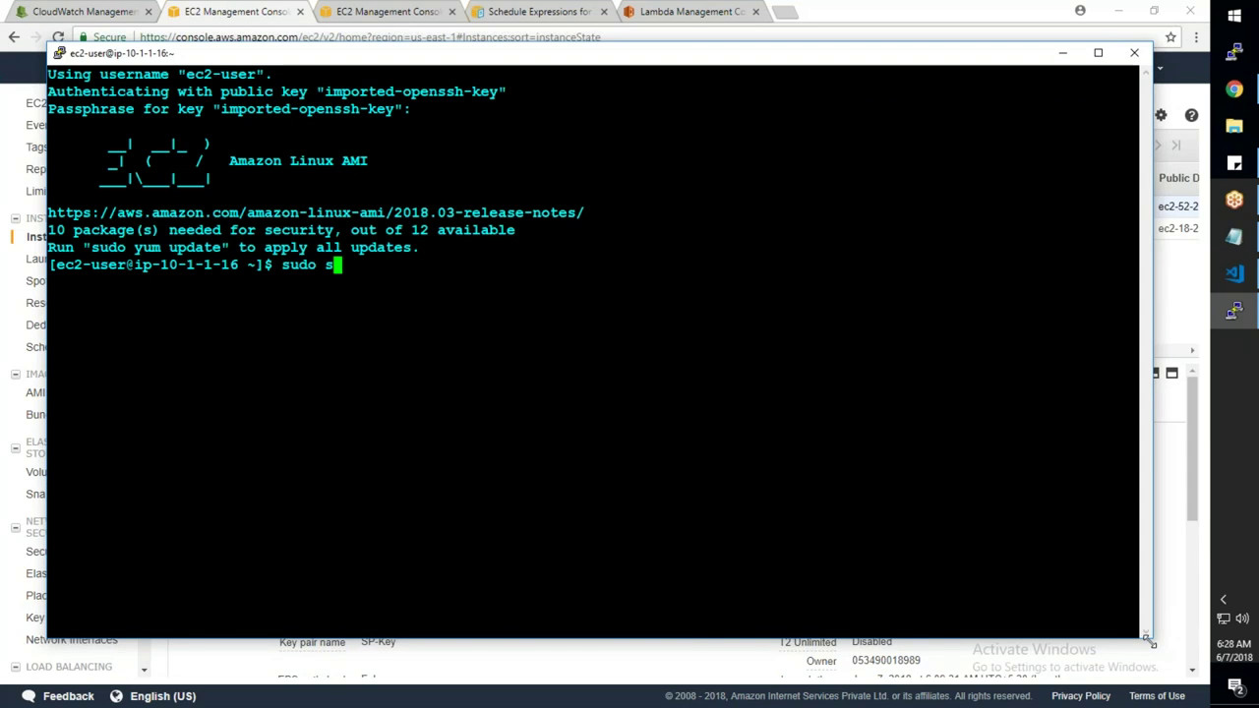
key(Return)
text(apt)
key(BackSpace)
key(BackSpace)
key(BackSpace)
text(yum update -y)
key(Return)
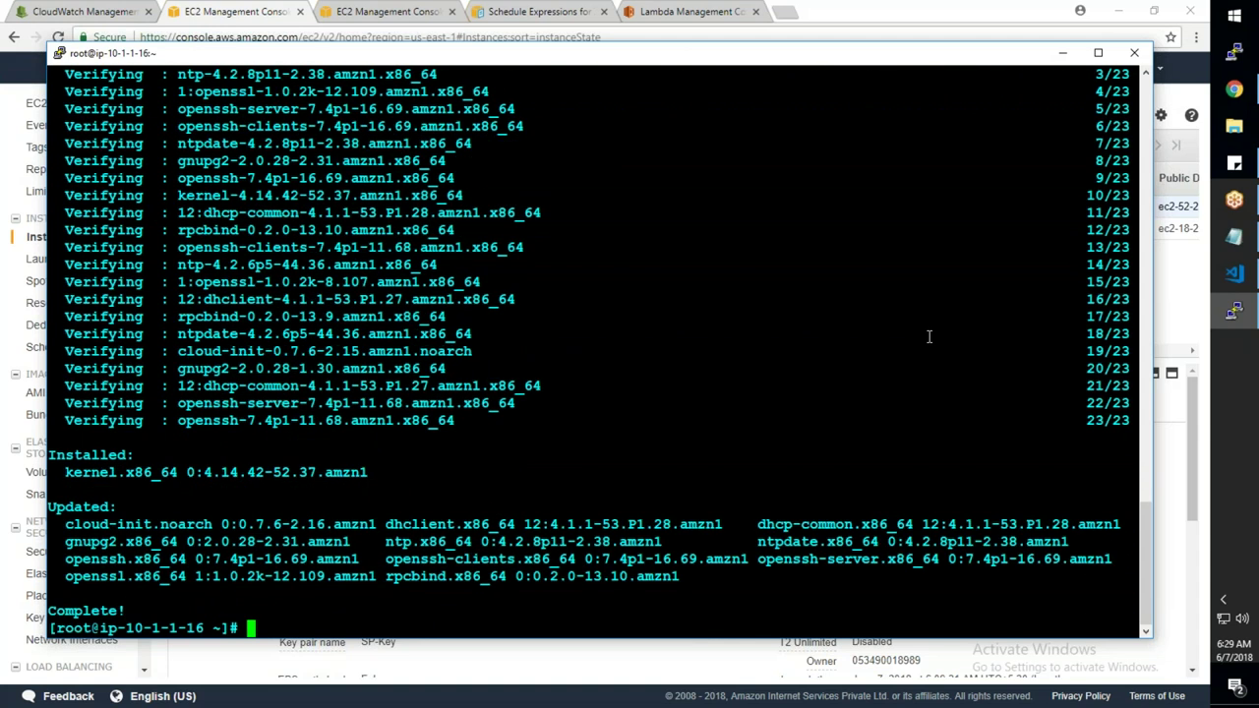
Install nginx on Server1 with yum install nginx -y
text(yum install nginx -y)
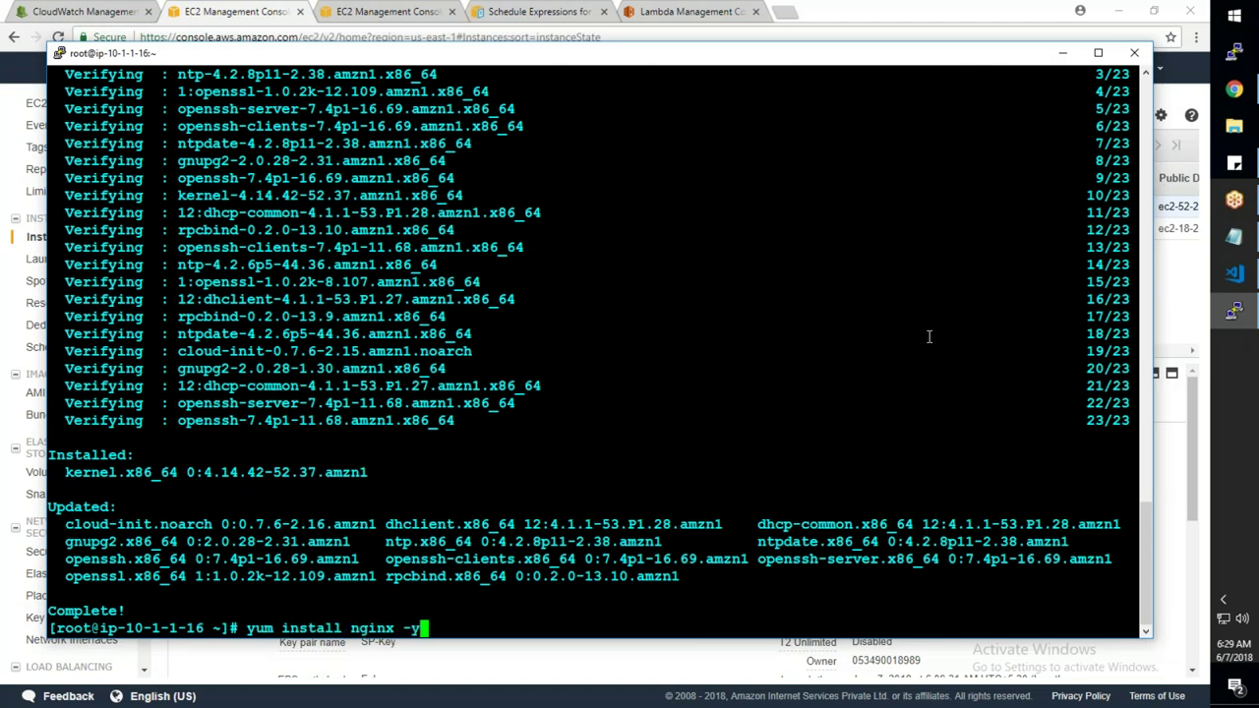
key(Return)
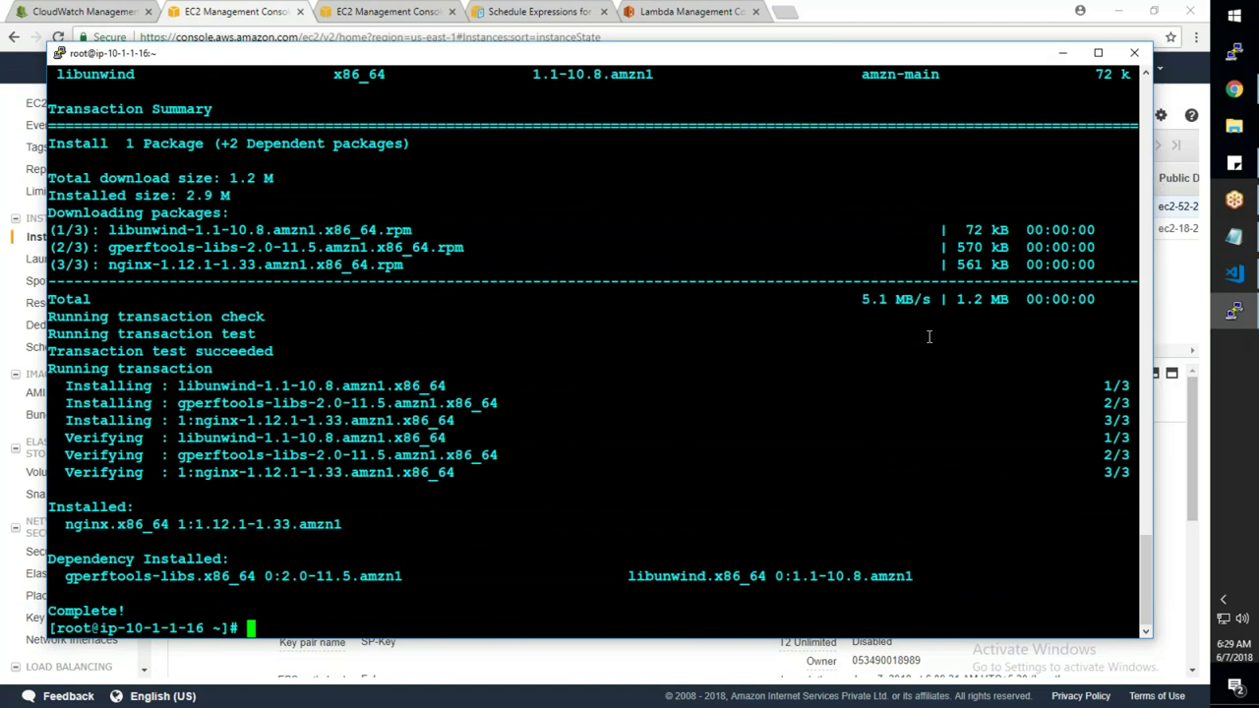
key(Return)
key(Return)
key(Return)
Start the nginx service and enable it at boot with chkconfig nginx on
text(s)
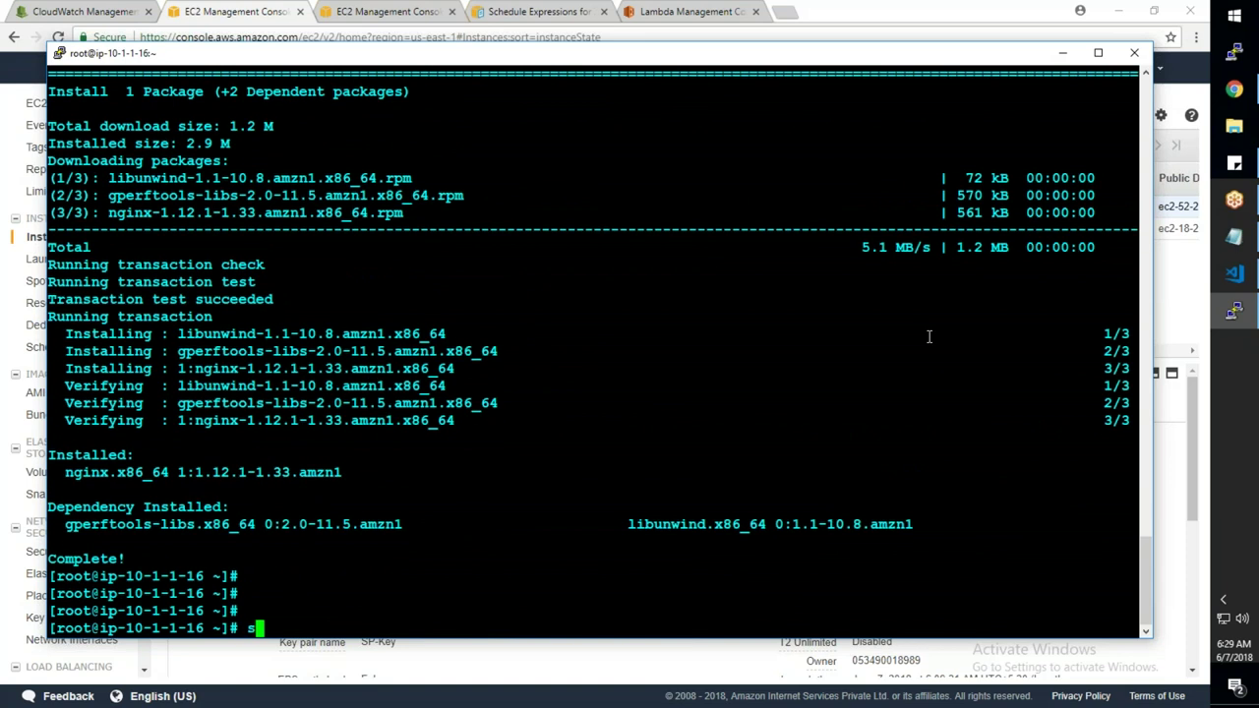
text(ervice nginx start)
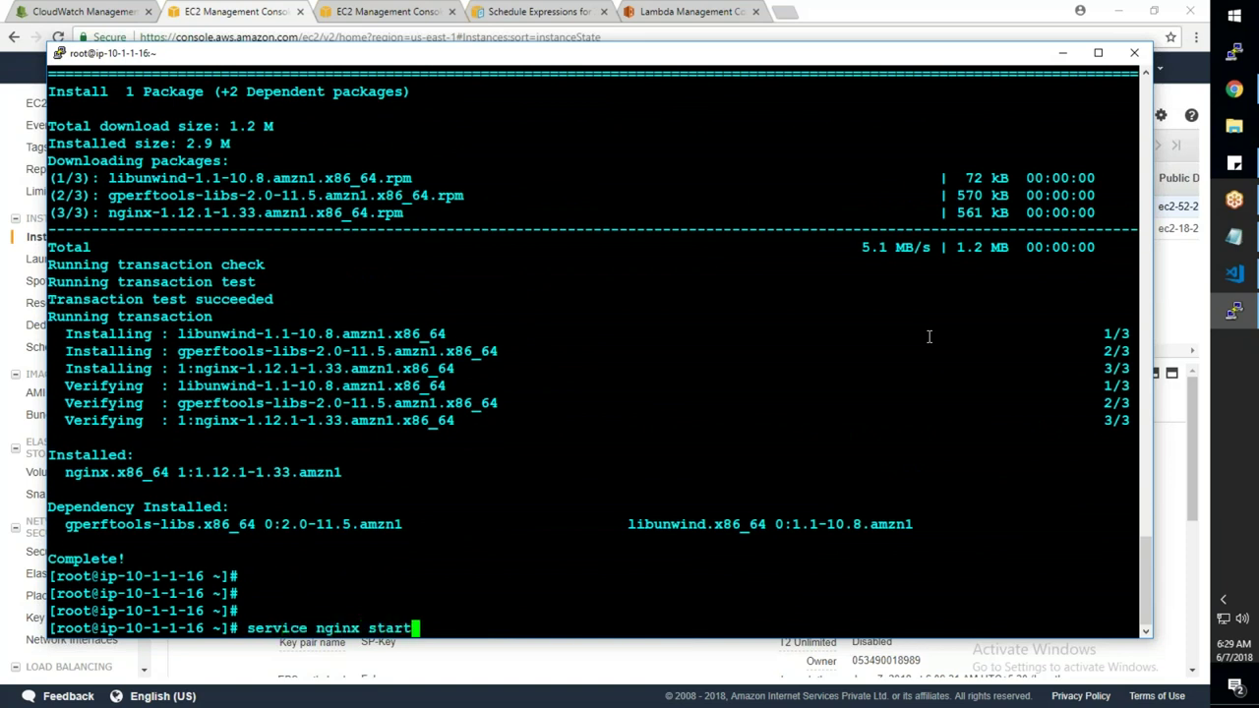
key(Return)
text(ch)
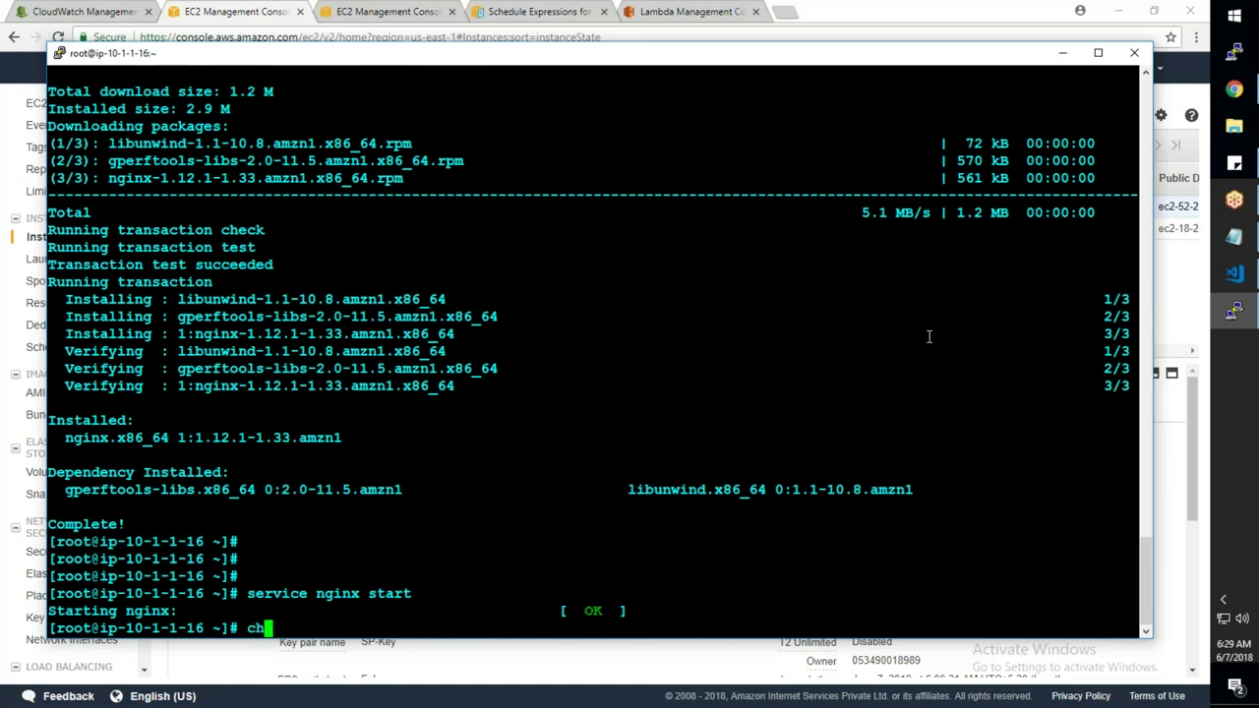
text(kconfig nginx on)
key(Return)
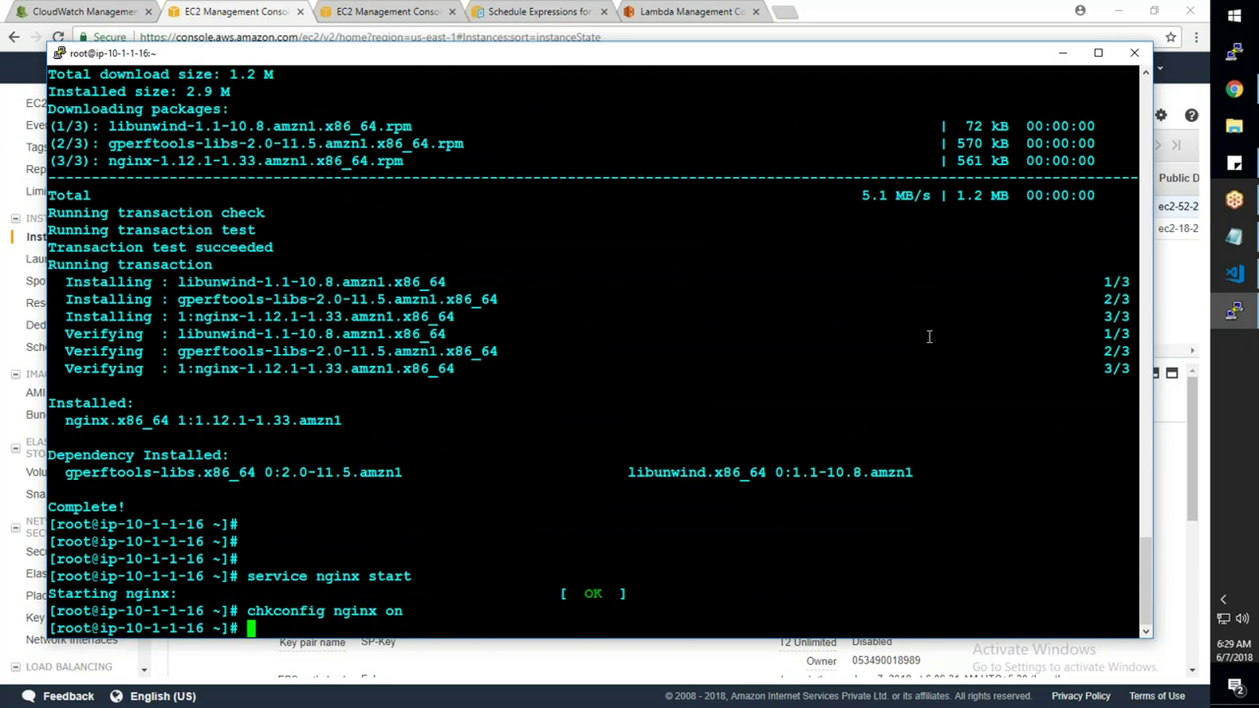
Load ec2-52-206-42-11.compute-1.amazonaws.com in a new browser tab to check the nginx test page, and return to the EC2 console
click(802, 14)
key(ctrl+t)
text(ec2-52-206-42-11.compute-1.amazonaws.com)
key(Return)
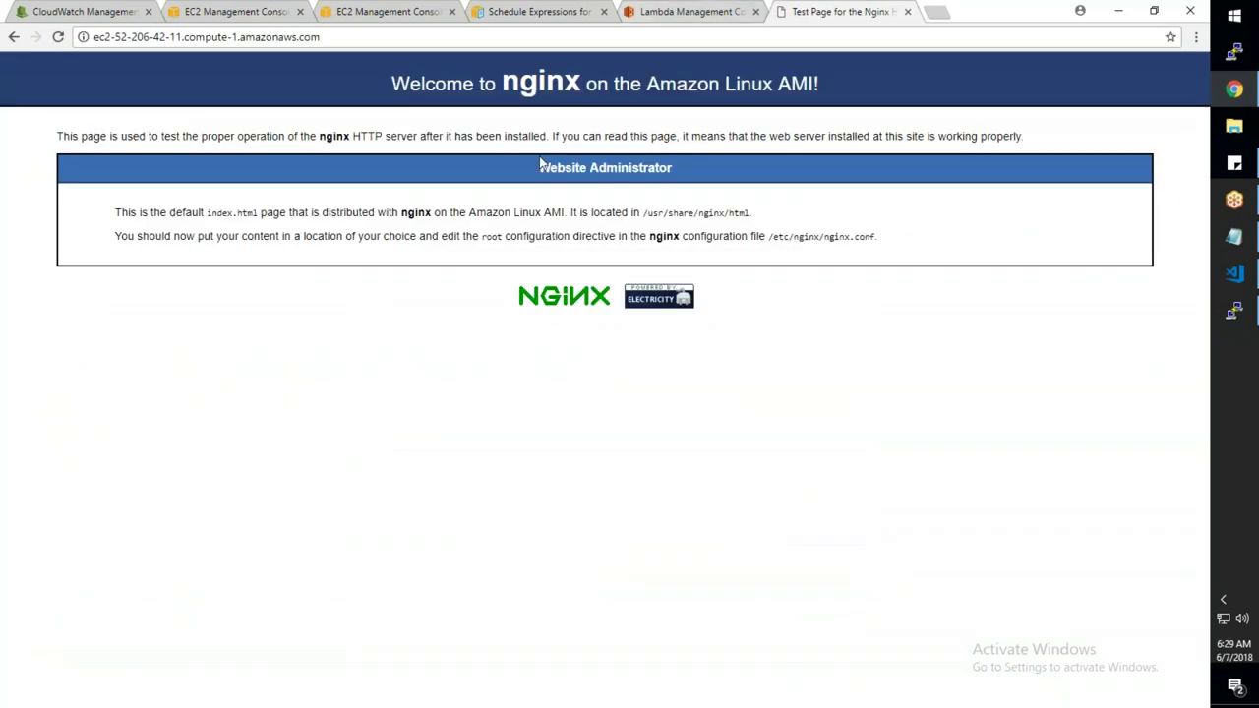
click(283, 16)
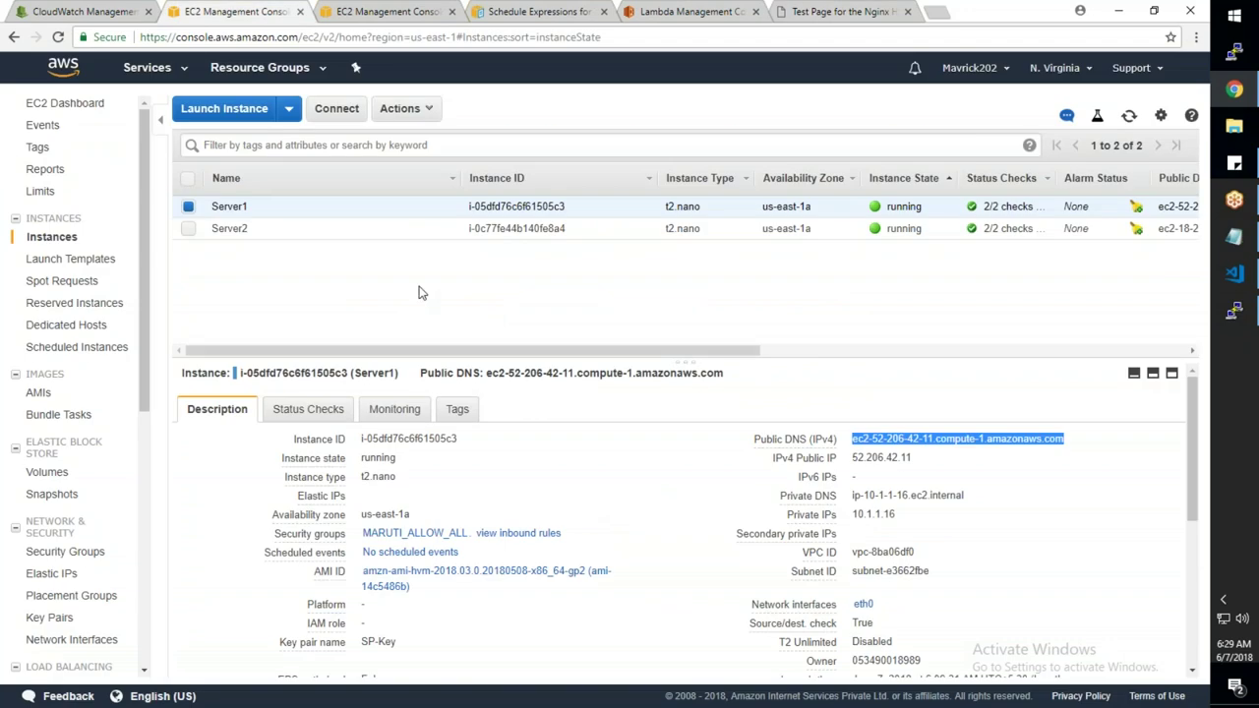
click(393, 208)
mouse_move(418, 271)
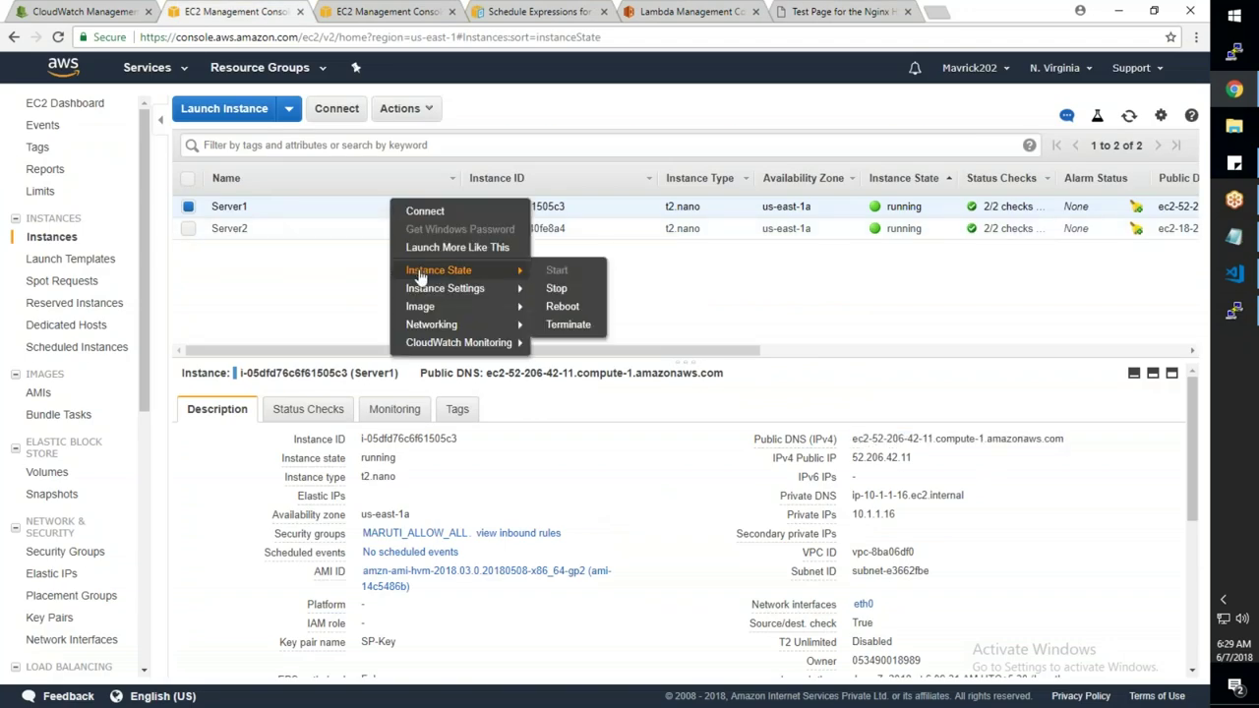
mouse_move(461, 277)
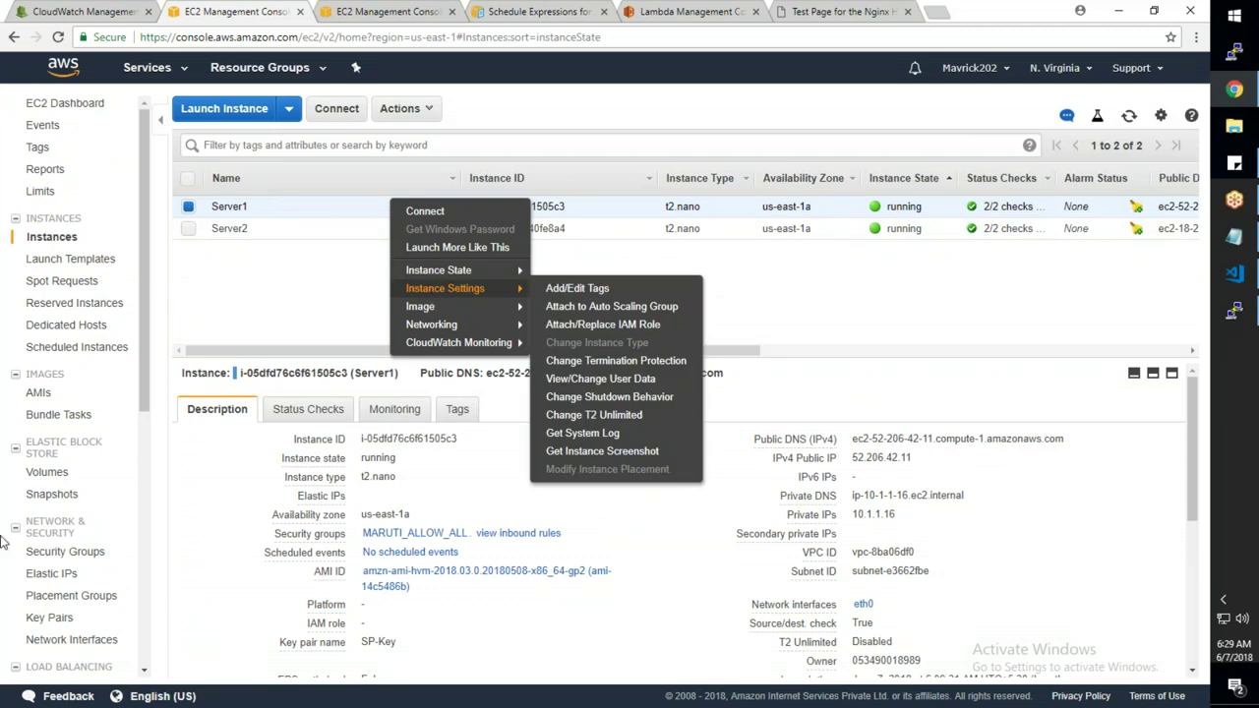
Create a snapshot of Server1's 8 GiB volume with the description Backup
click(50, 472)
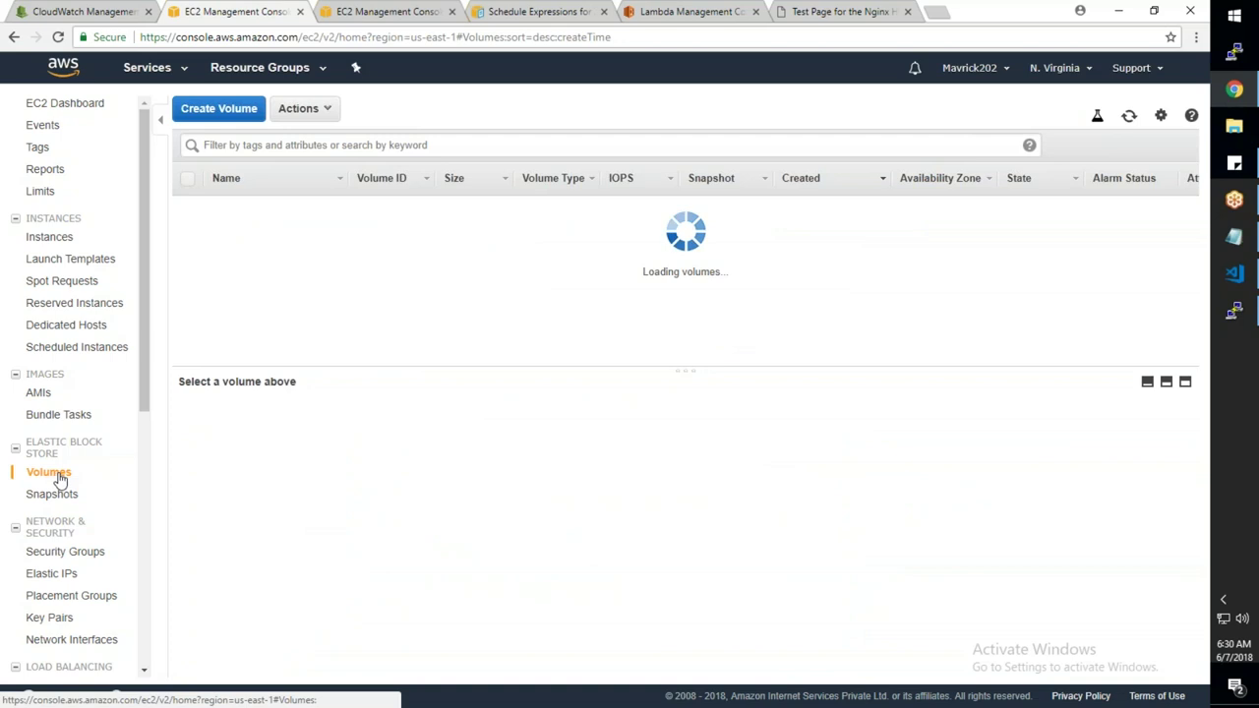
drag(761, 360, 1027, 390)
drag(503, 360, 207, 360)
click(243, 230)
right_click(246, 227)
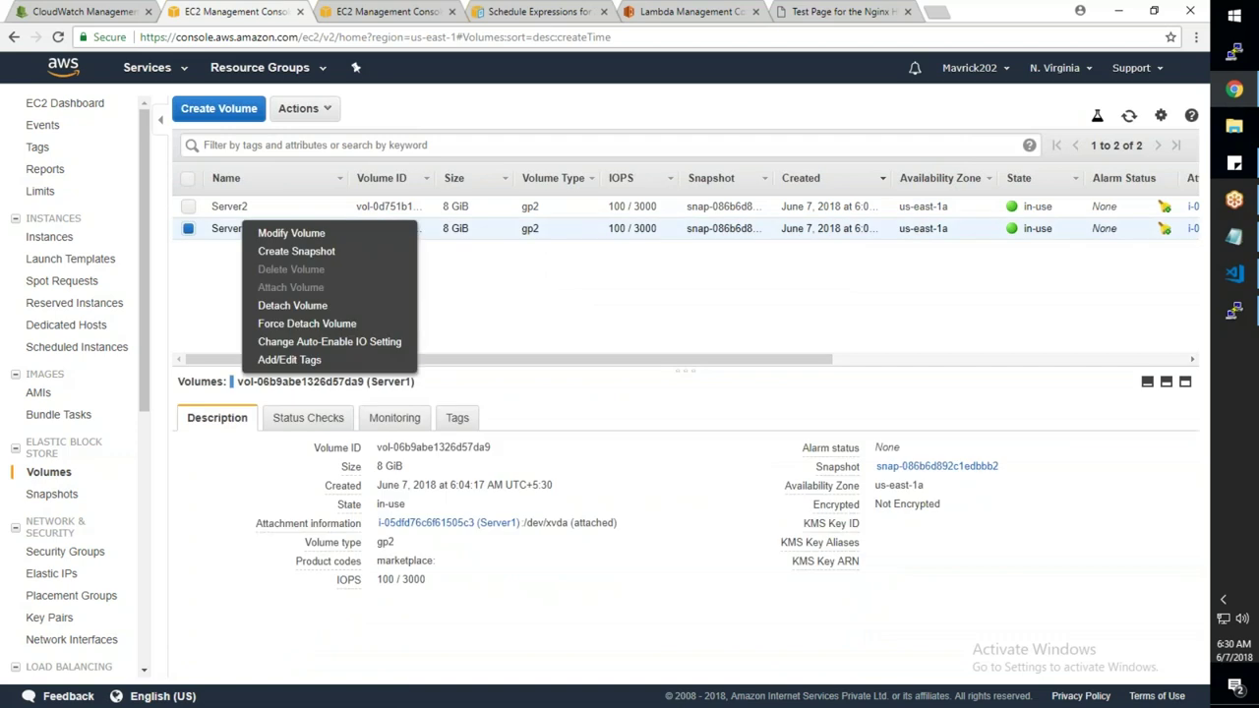
click(291, 252)
click(413, 245)
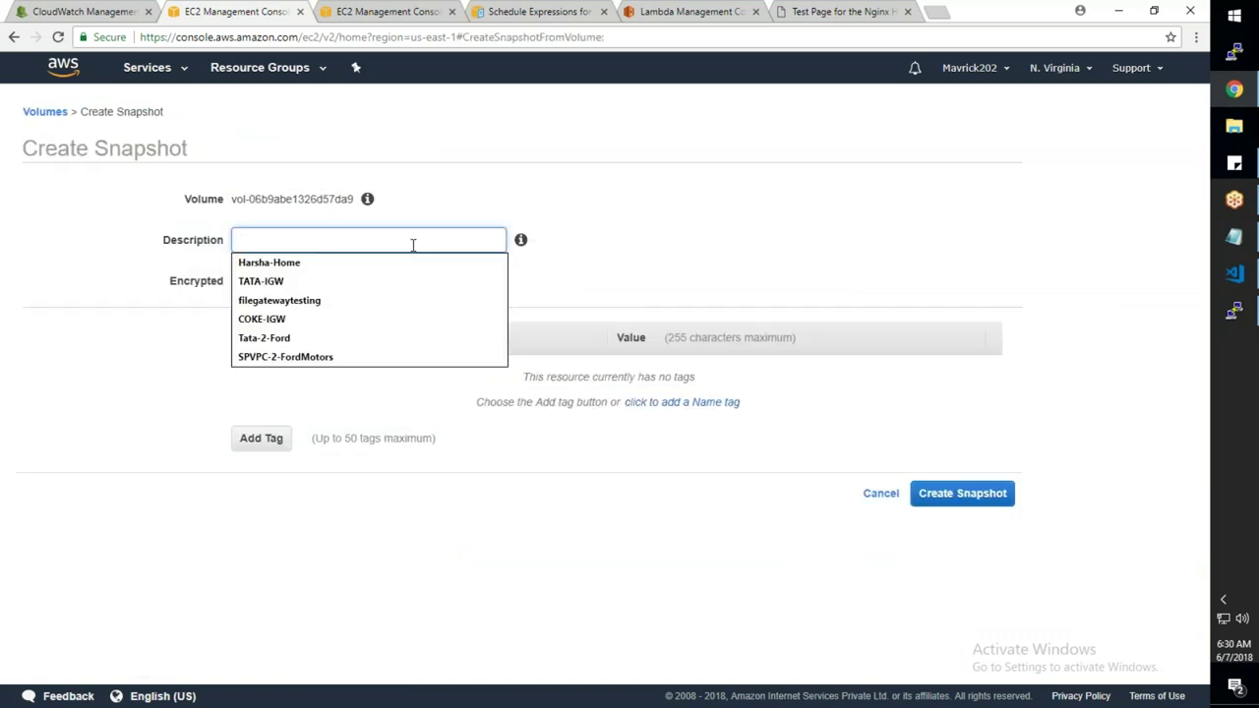
text(Backup)
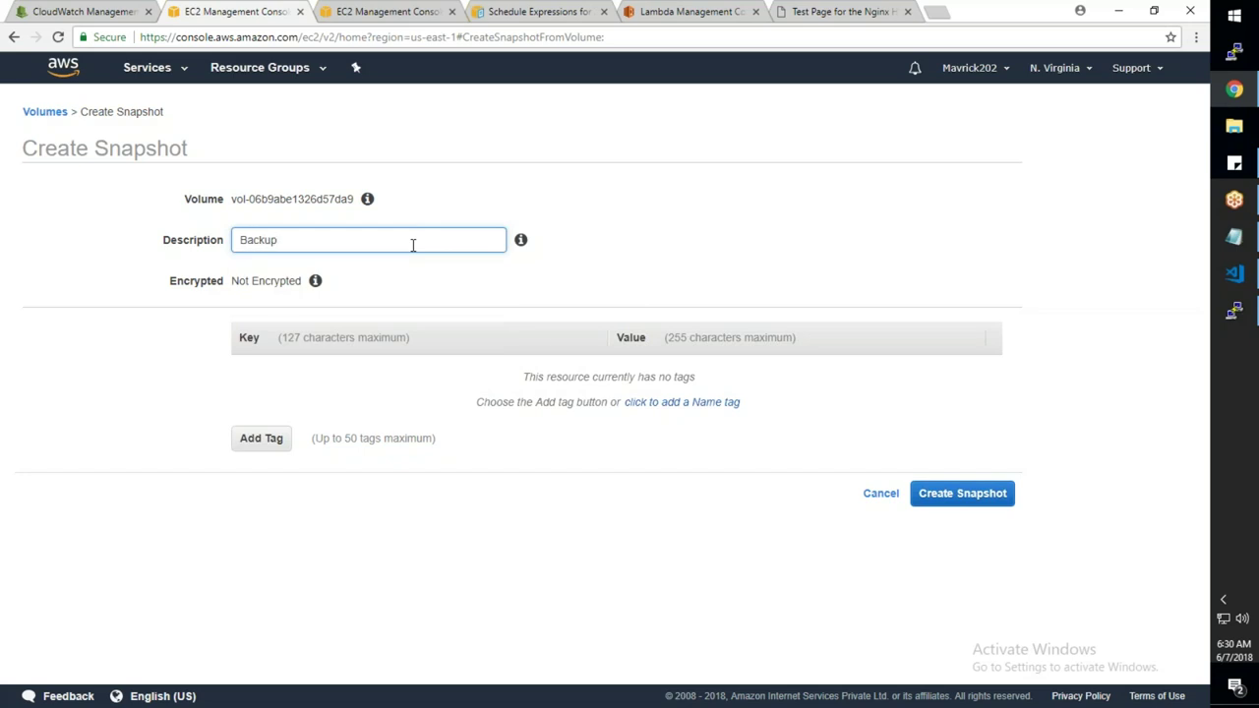
click(983, 496)
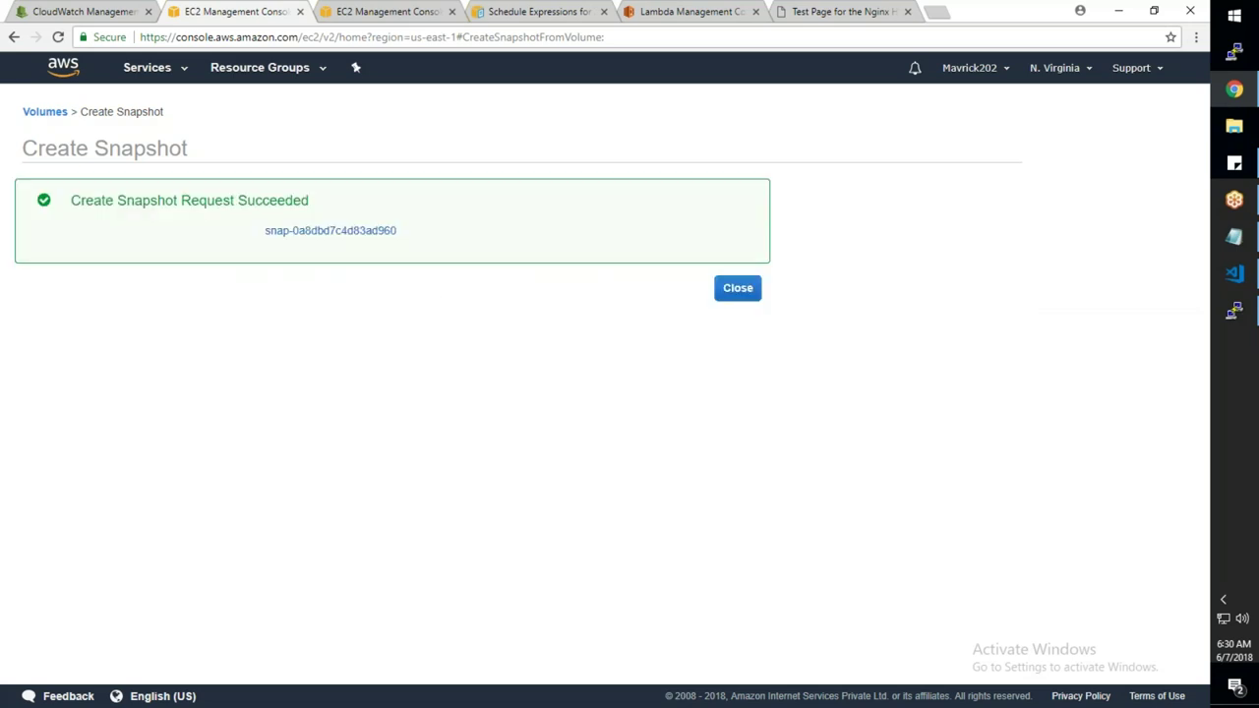
click(760, 293)
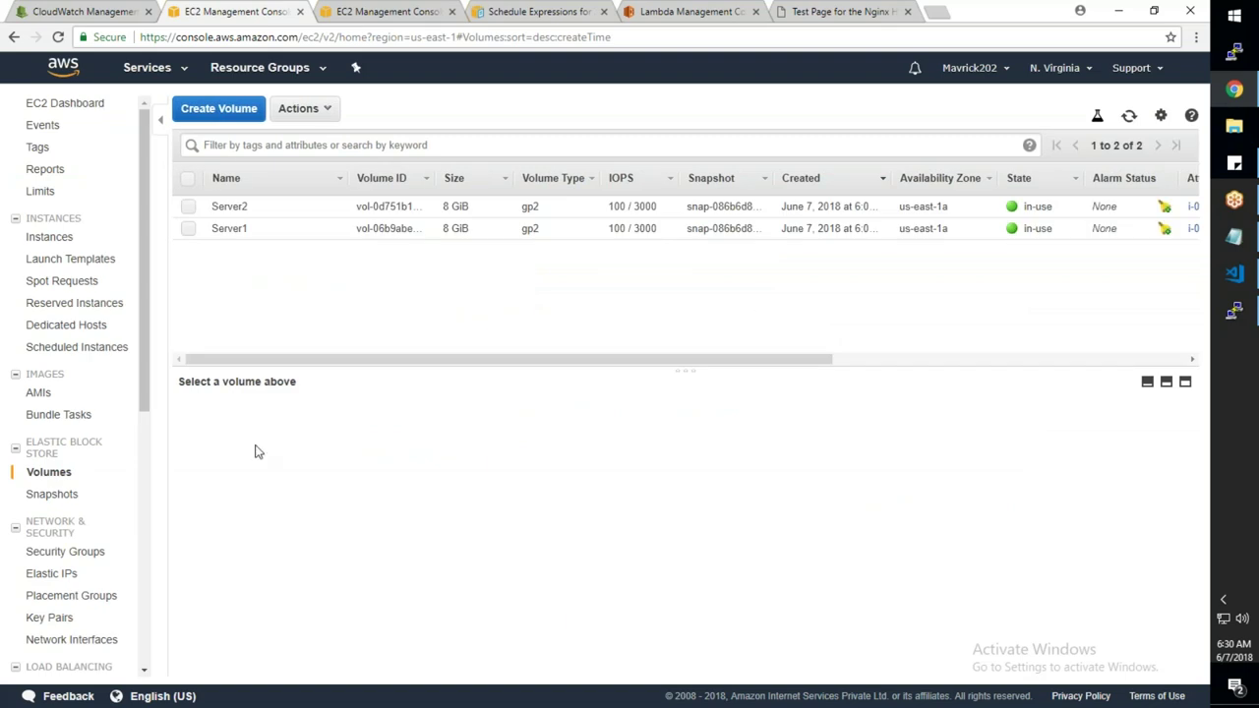
List the snapshots and refresh repeatedly to follow the progress of the Backup snapshot
click(61, 495)
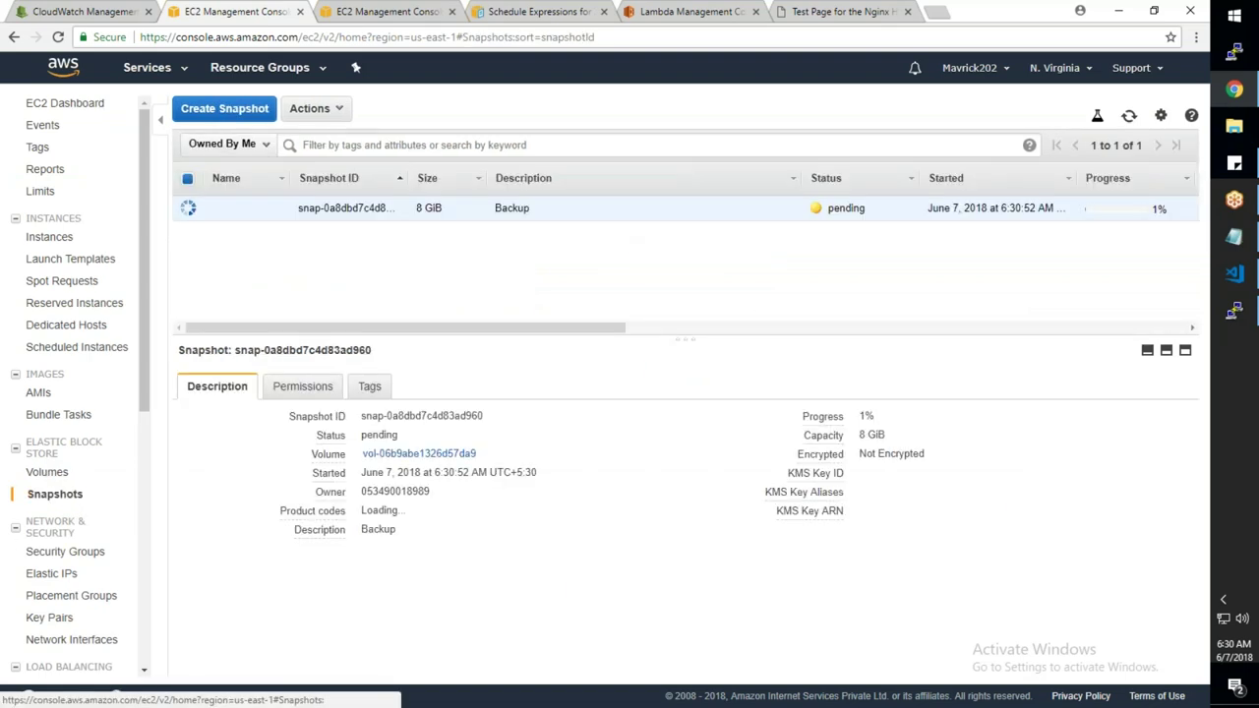
click(1128, 117)
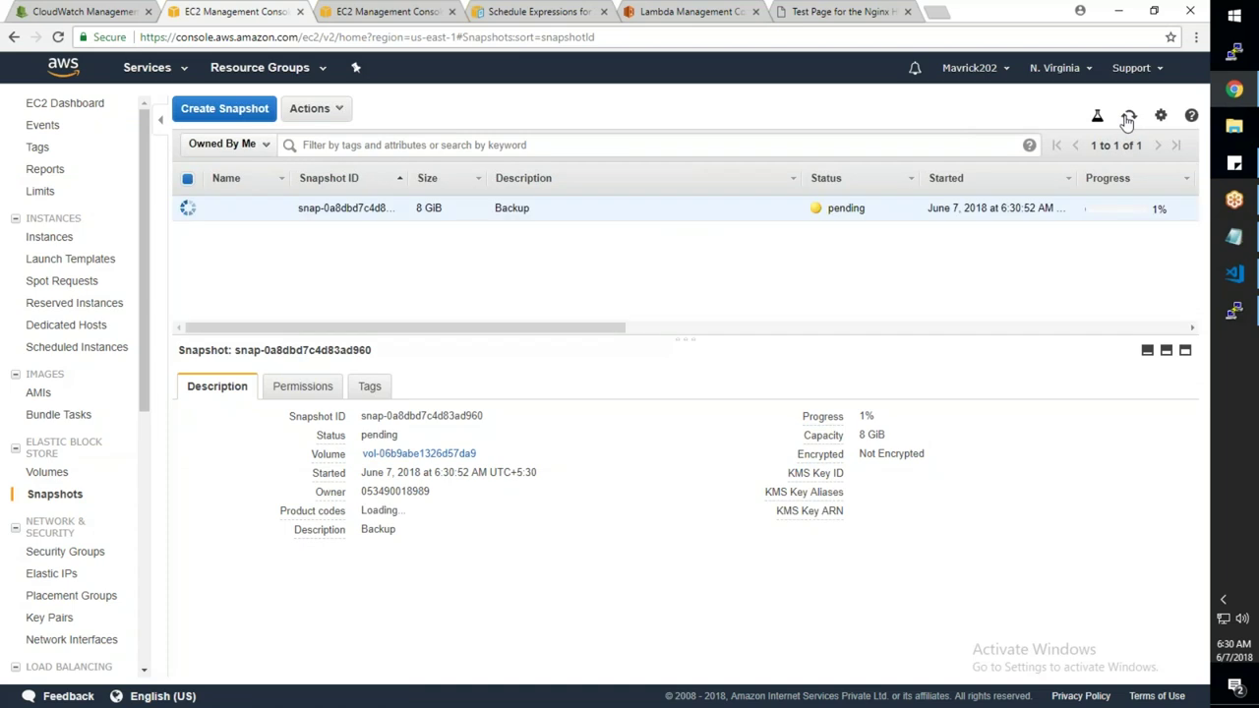
click(1128, 117)
click(1130, 117)
click(1129, 119)
click(1129, 117)
click(1129, 116)
click(1129, 116)
click(39, 240)
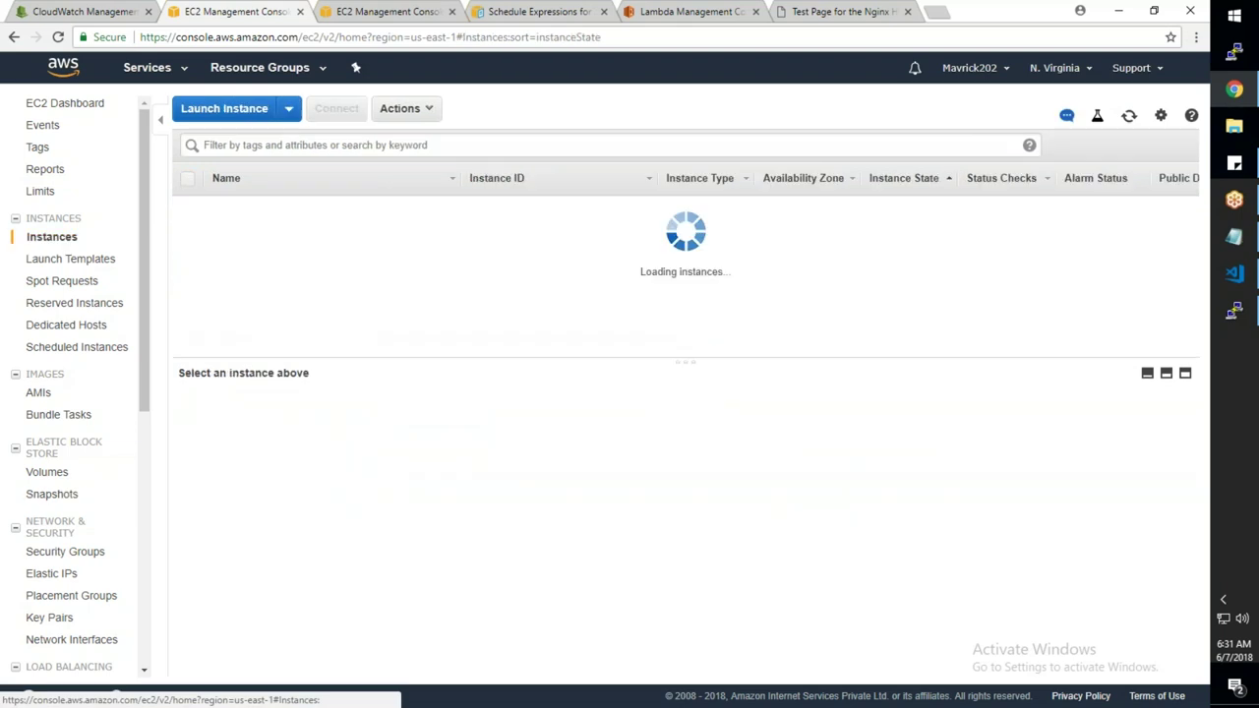
click(391, 217)
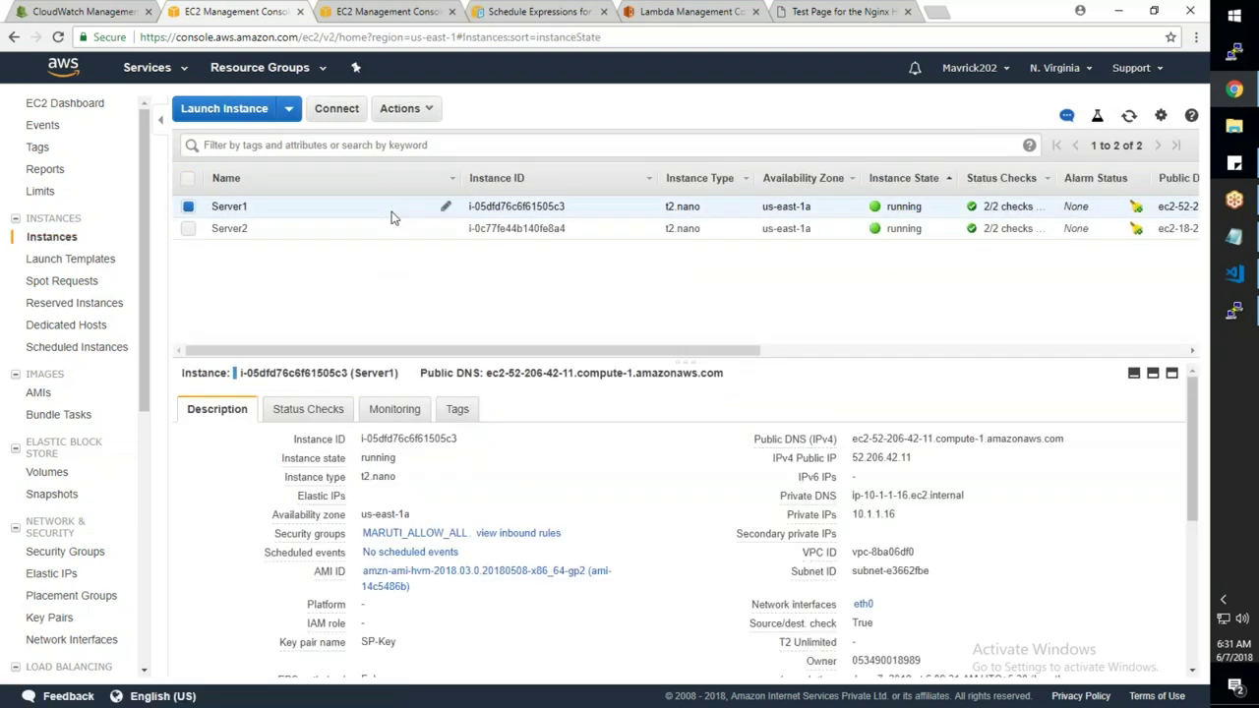
right_click(392, 218)
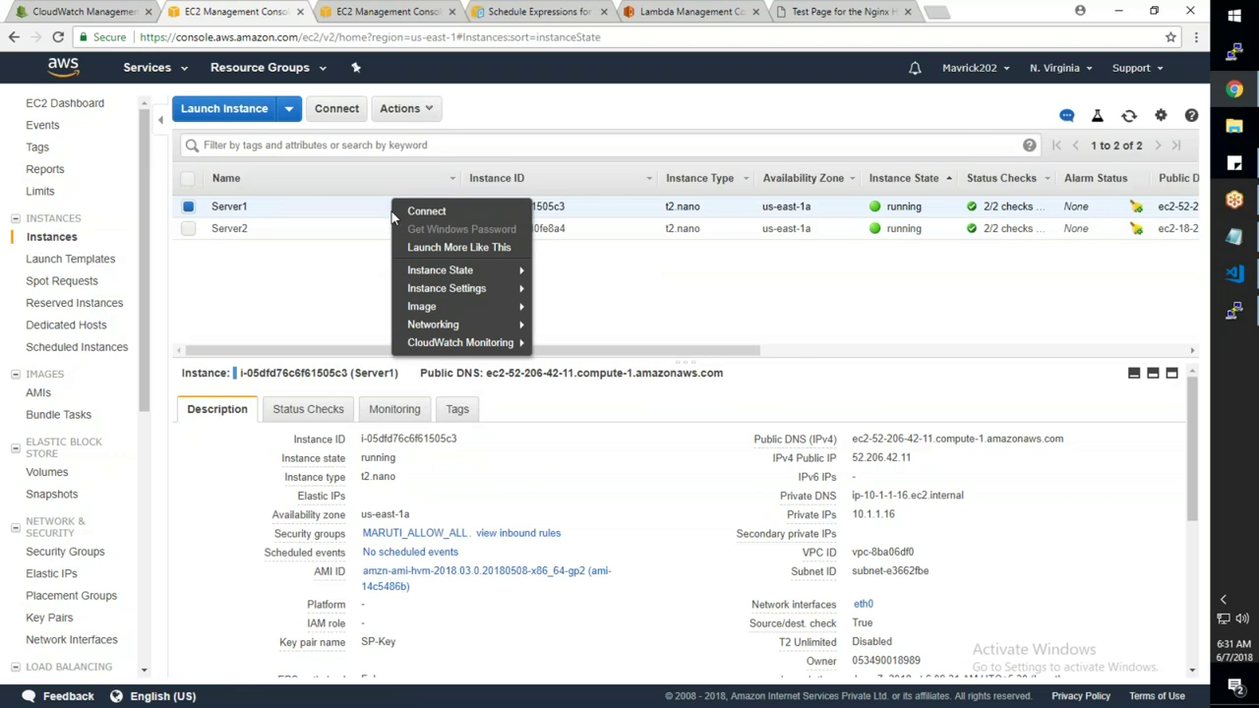
click(208, 289)
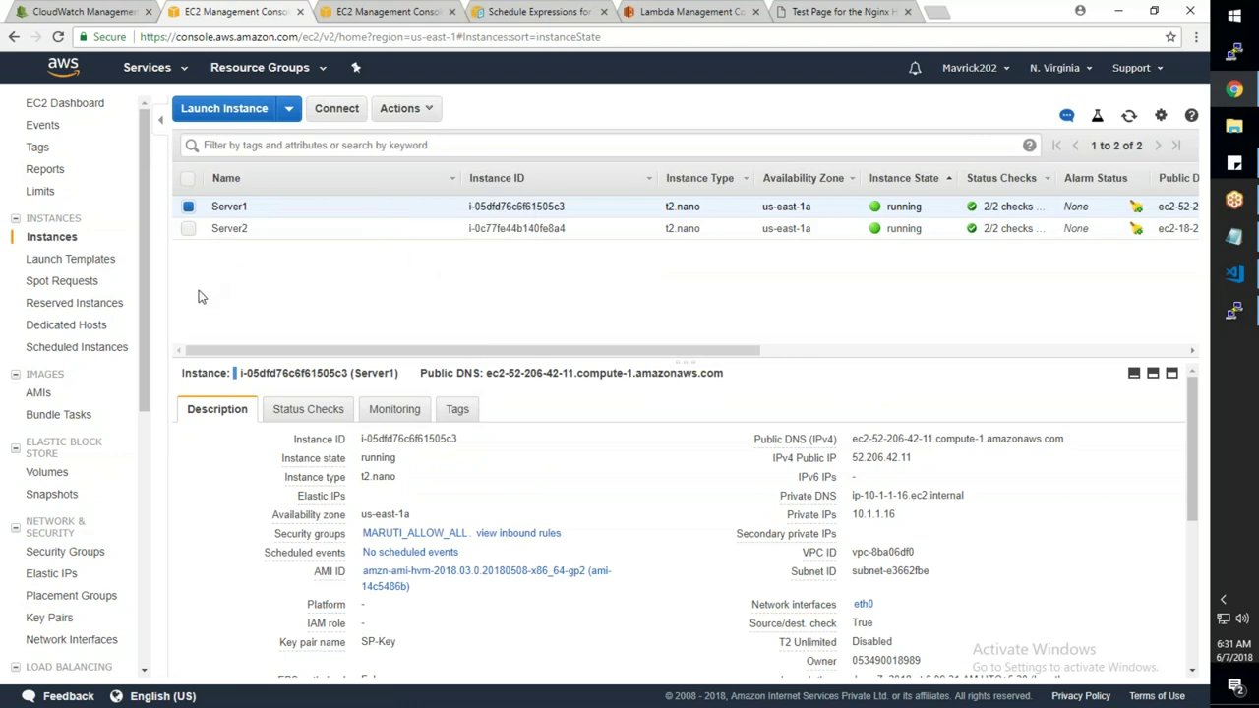
Recheck the Backup snapshot's status and widen the Snapshot ID column to show the full ID
click(54, 493)
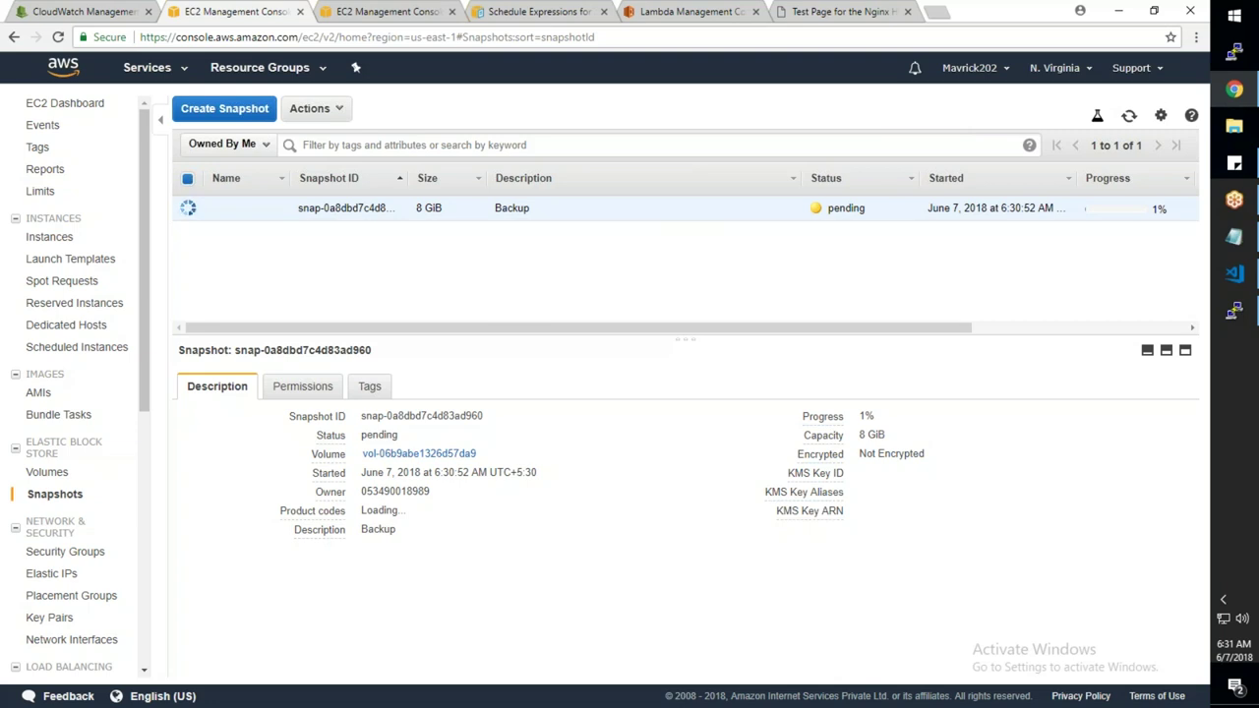
click(1129, 118)
drag(403, 178, 440, 178)
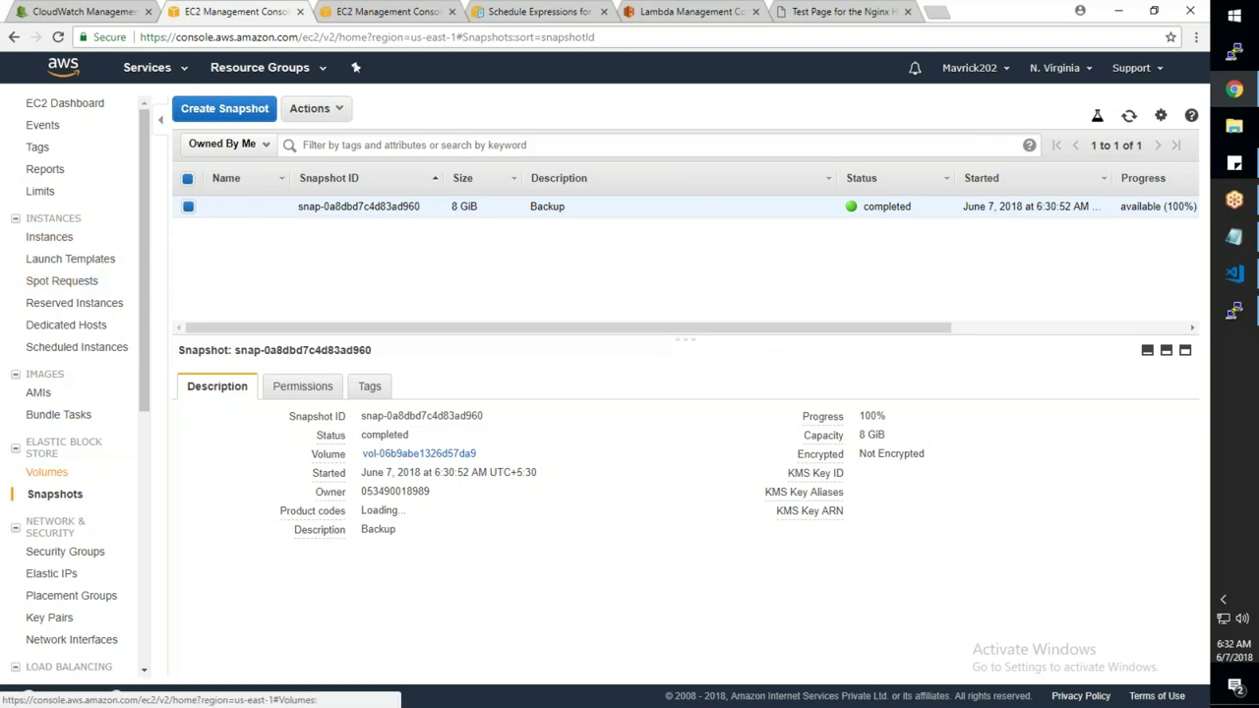
List the EC2 instances in N. Virginia
click(67, 241)
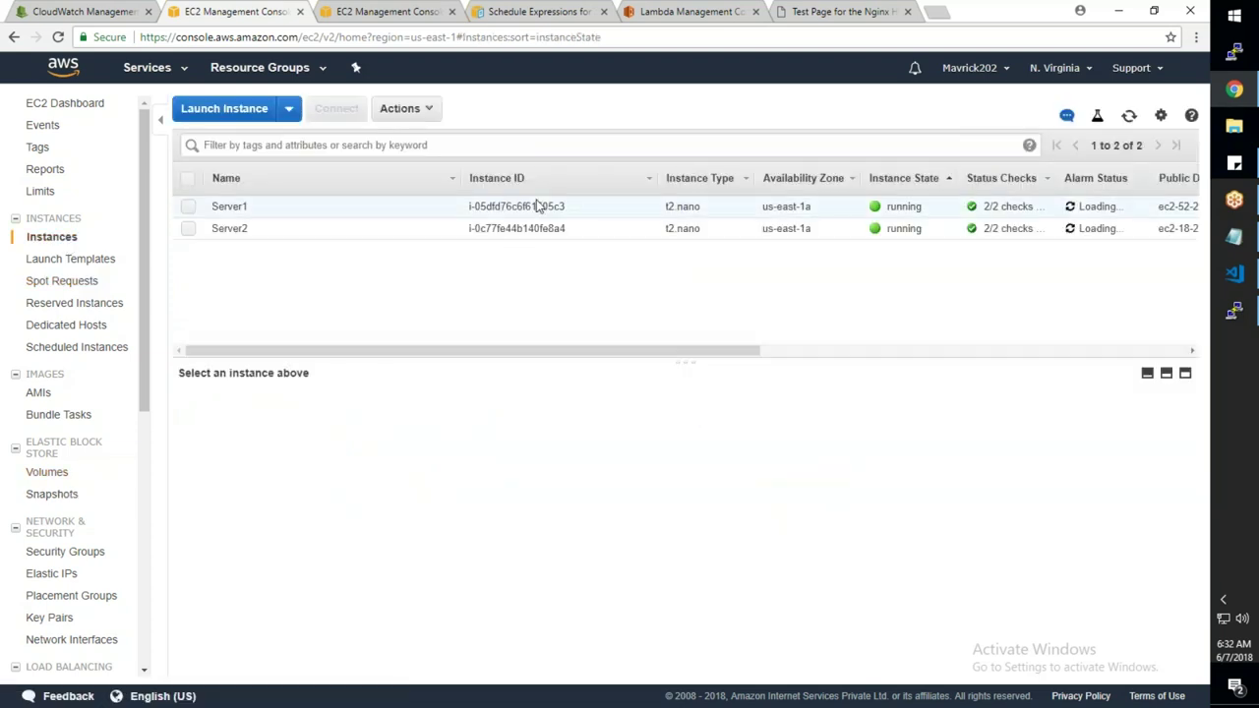
Terminate the Server1 EC2 instance and confirm the termination
click(563, 207)
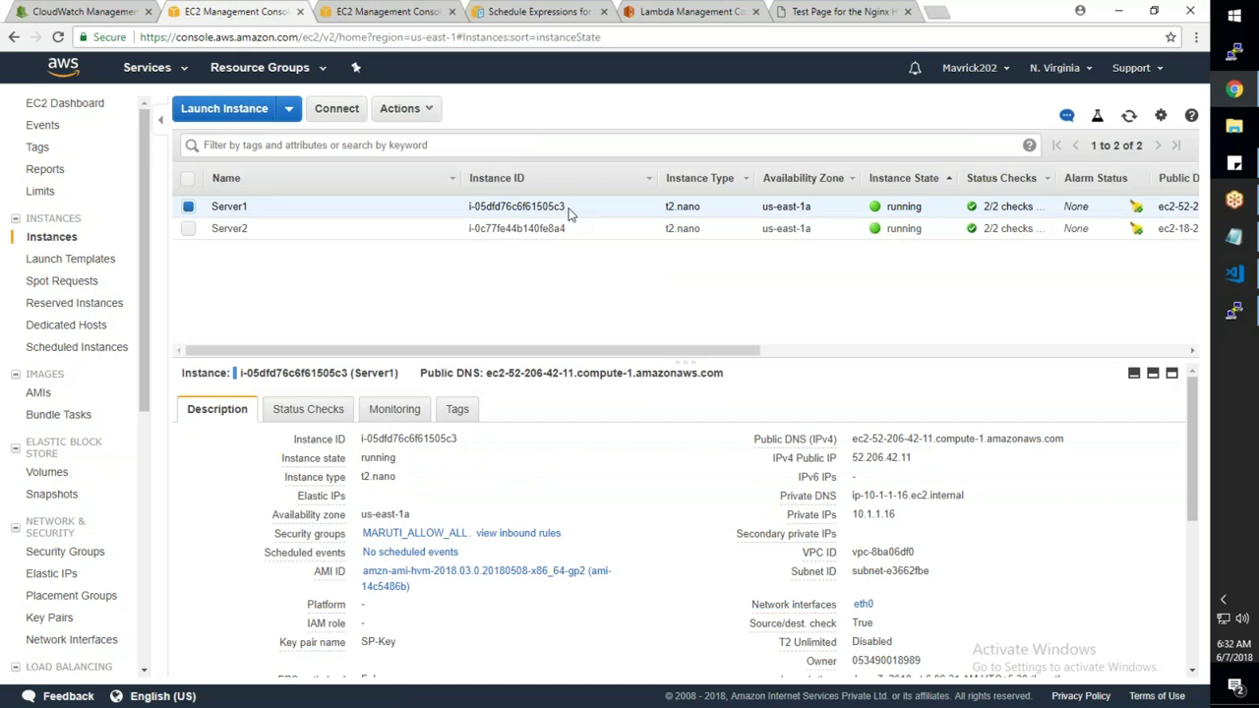
right_click(569, 206)
mouse_move(629, 270)
click(749, 325)
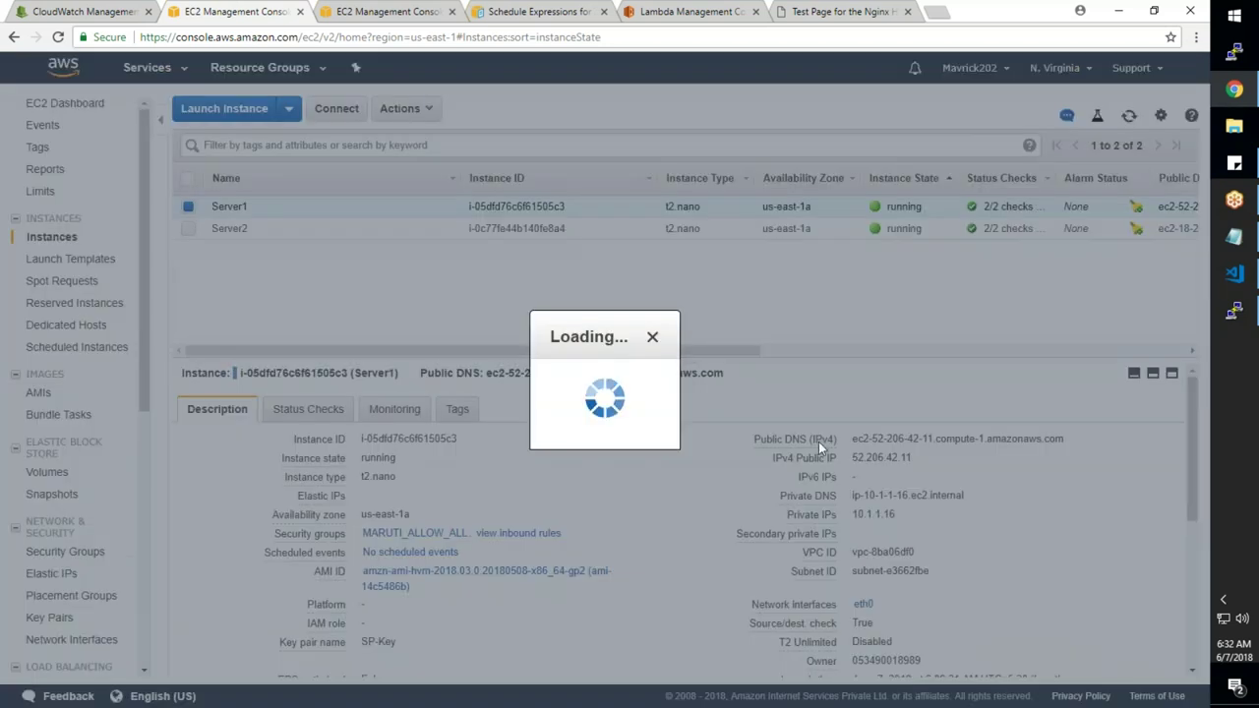
click(821, 482)
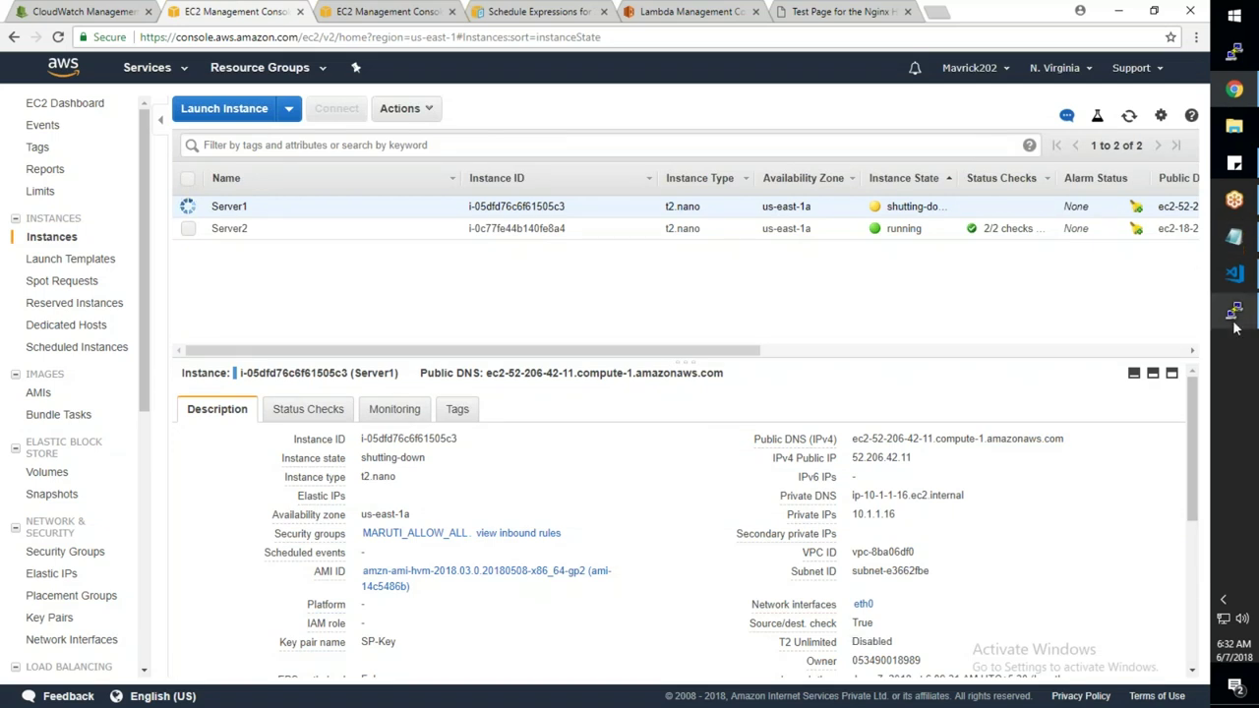
Switch to the PuTTY session of the terminated server, dismiss its connection error and close the terminal window
click(1179, 328)
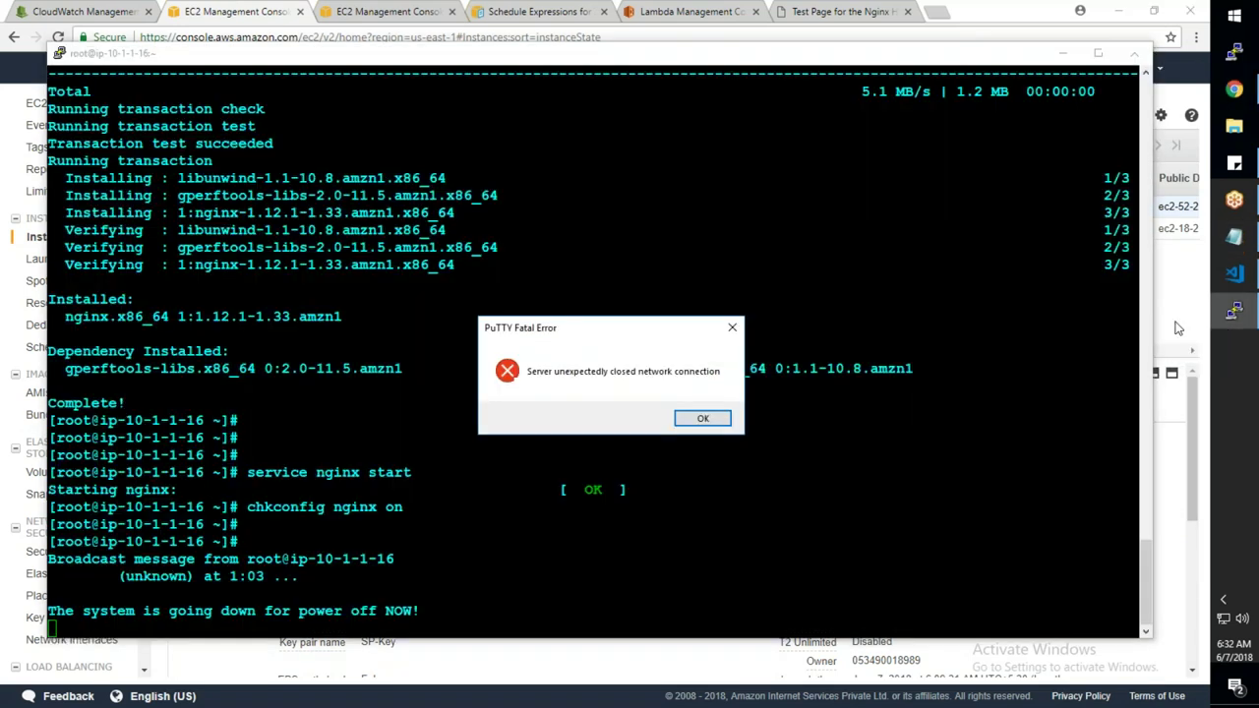
click(700, 419)
click(1134, 53)
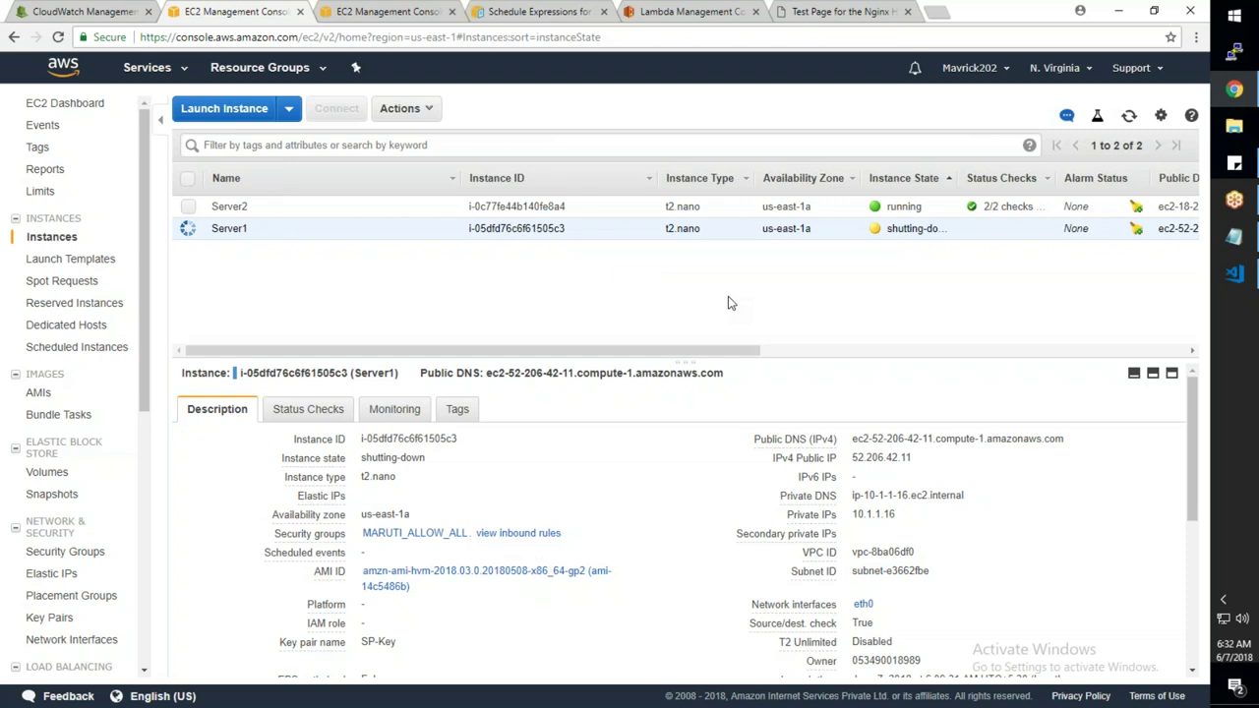
Refresh the instances list to check the state of Server1
click(1129, 116)
click(1129, 118)
click(1129, 118)
click(52, 493)
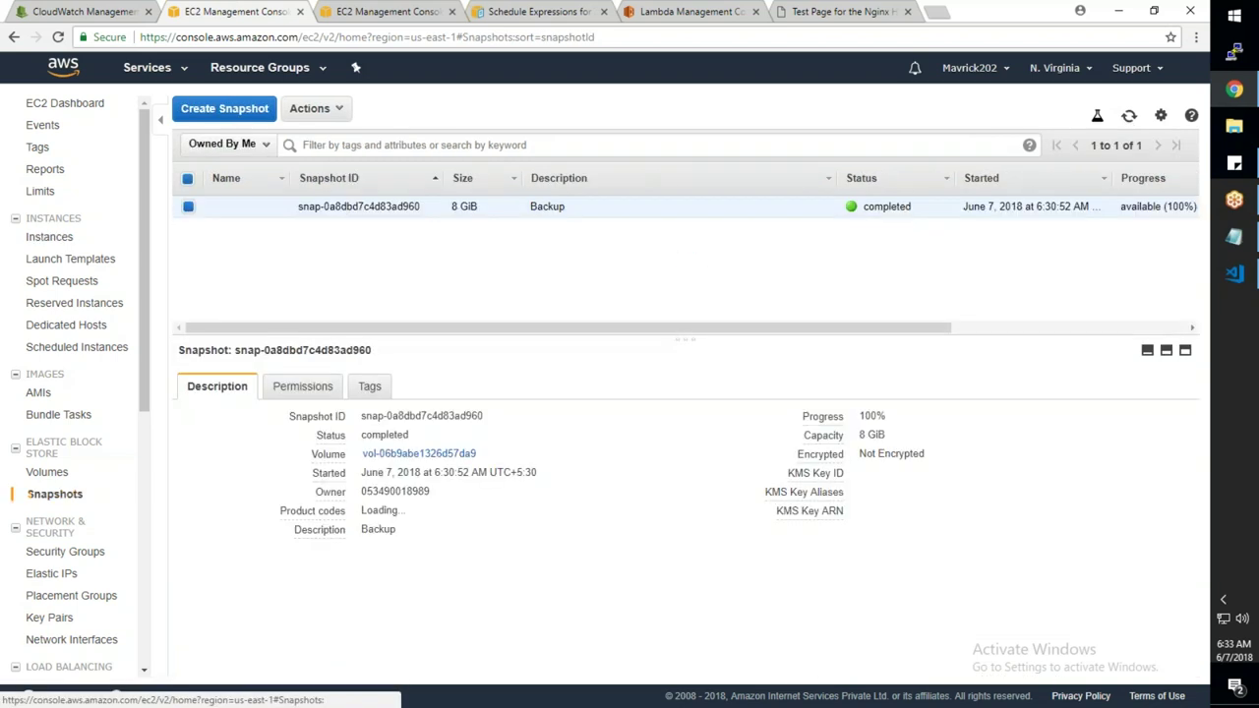
right_click(555, 206)
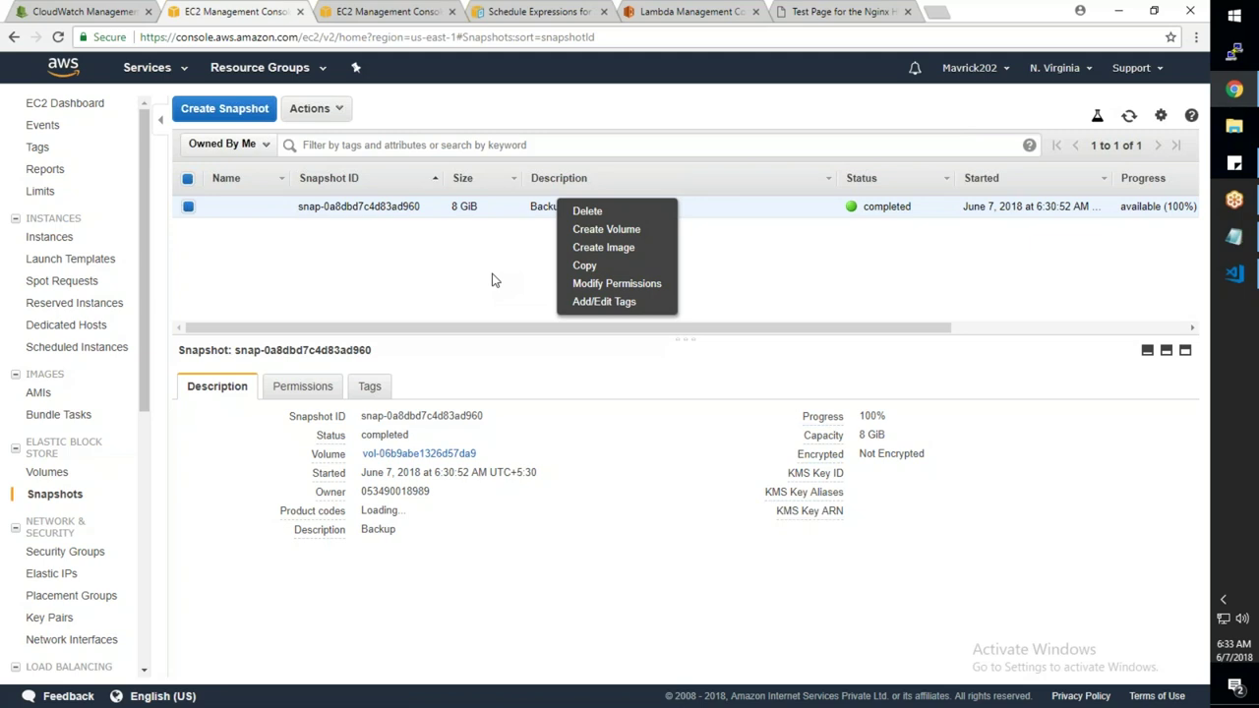
right_click(472, 209)
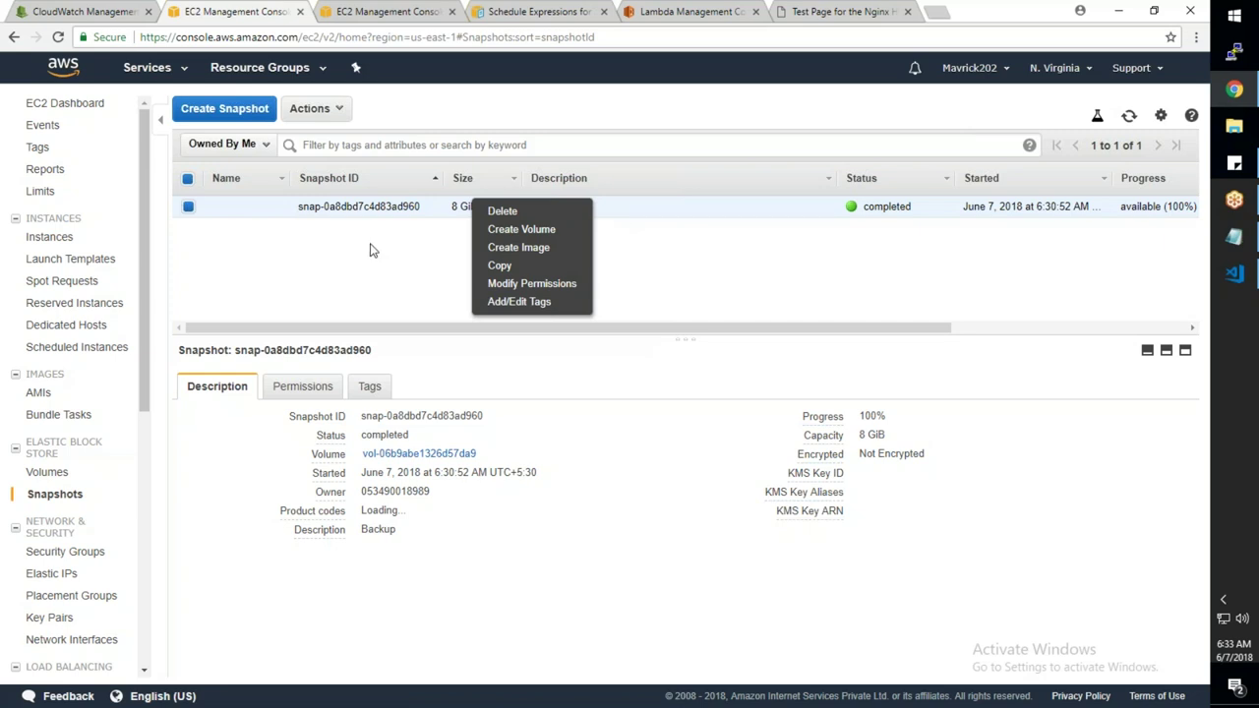
click(500, 236)
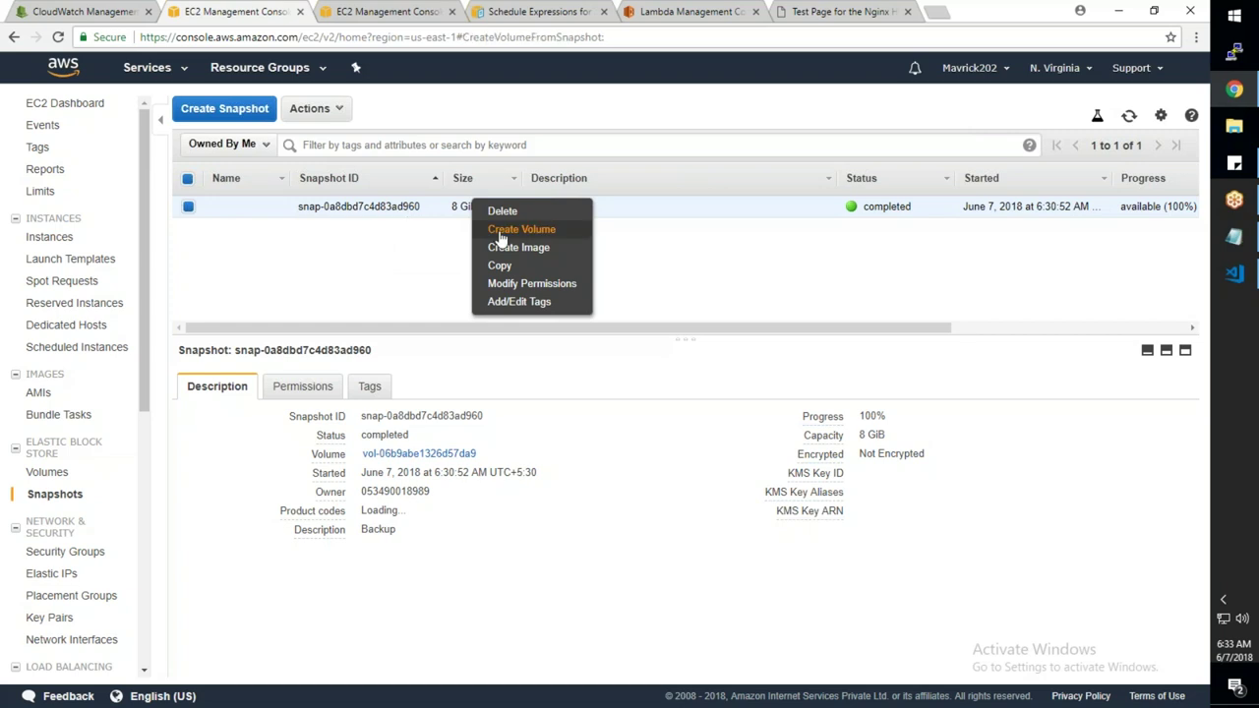
scroll(1022, 448, down, 1)
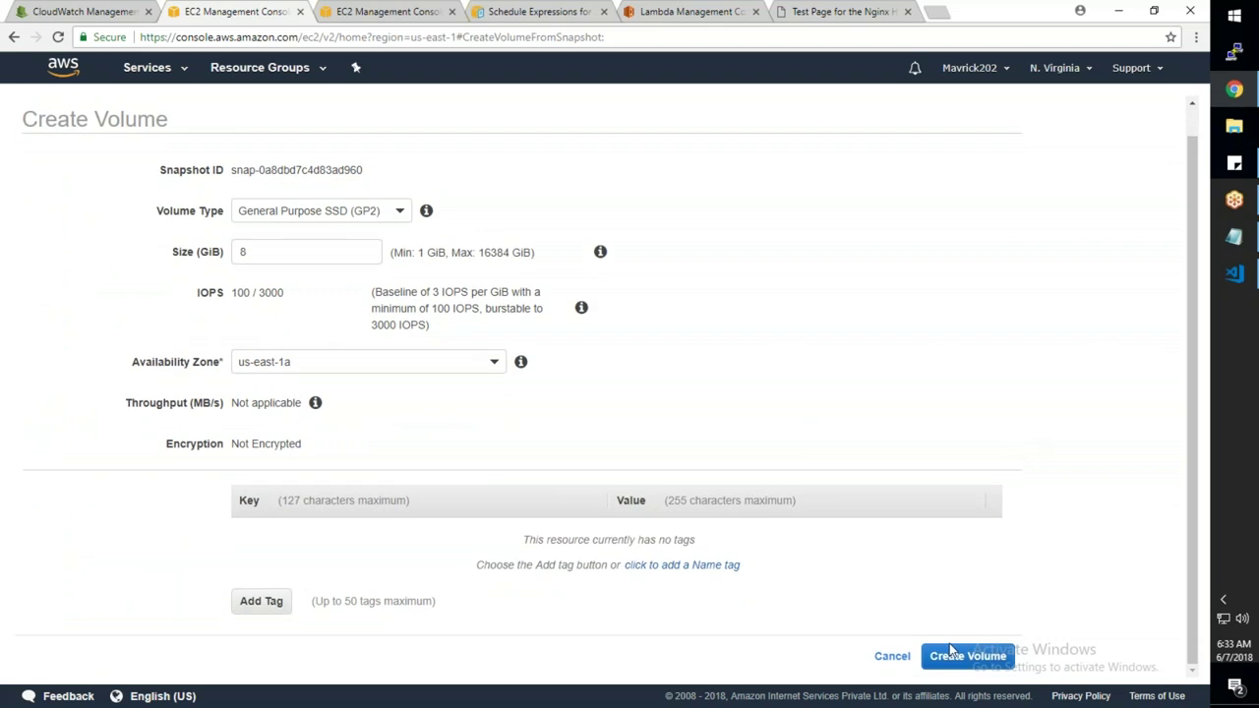
click(891, 655)
Check the Oregon region's instances, then inspect the details of Server2 and Server1 in N. Virginia
click(377, 16)
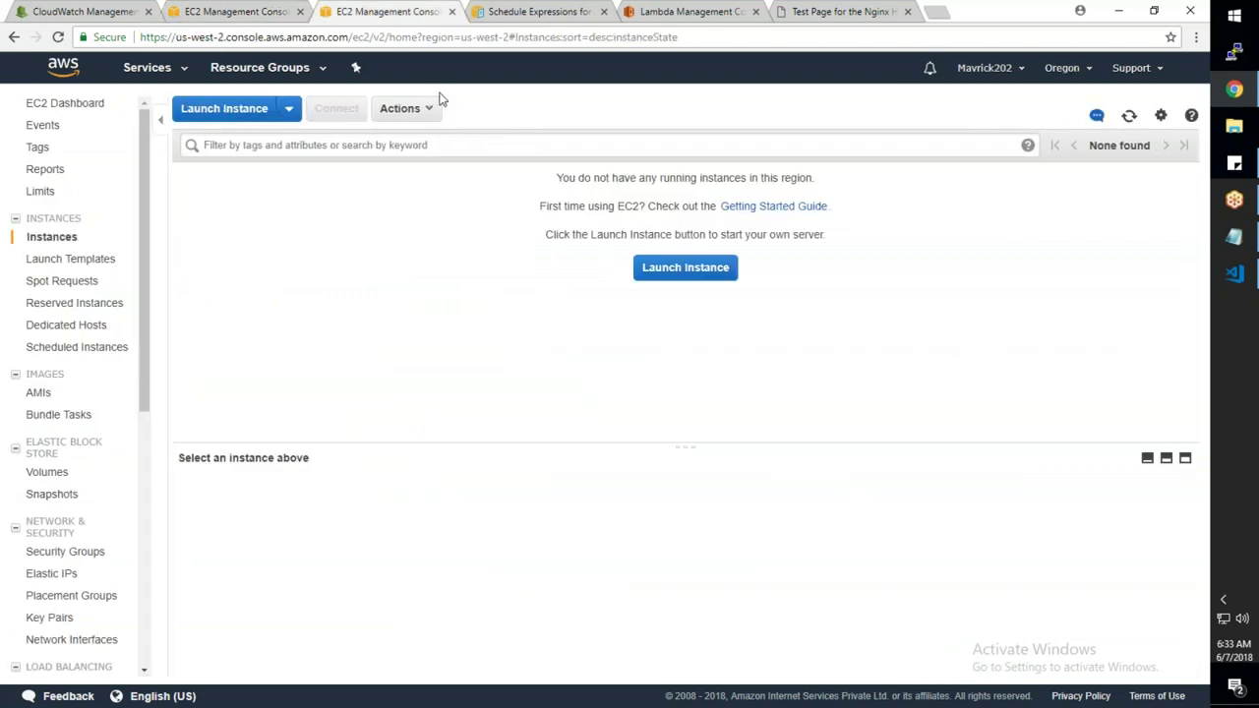
click(244, 16)
click(49, 237)
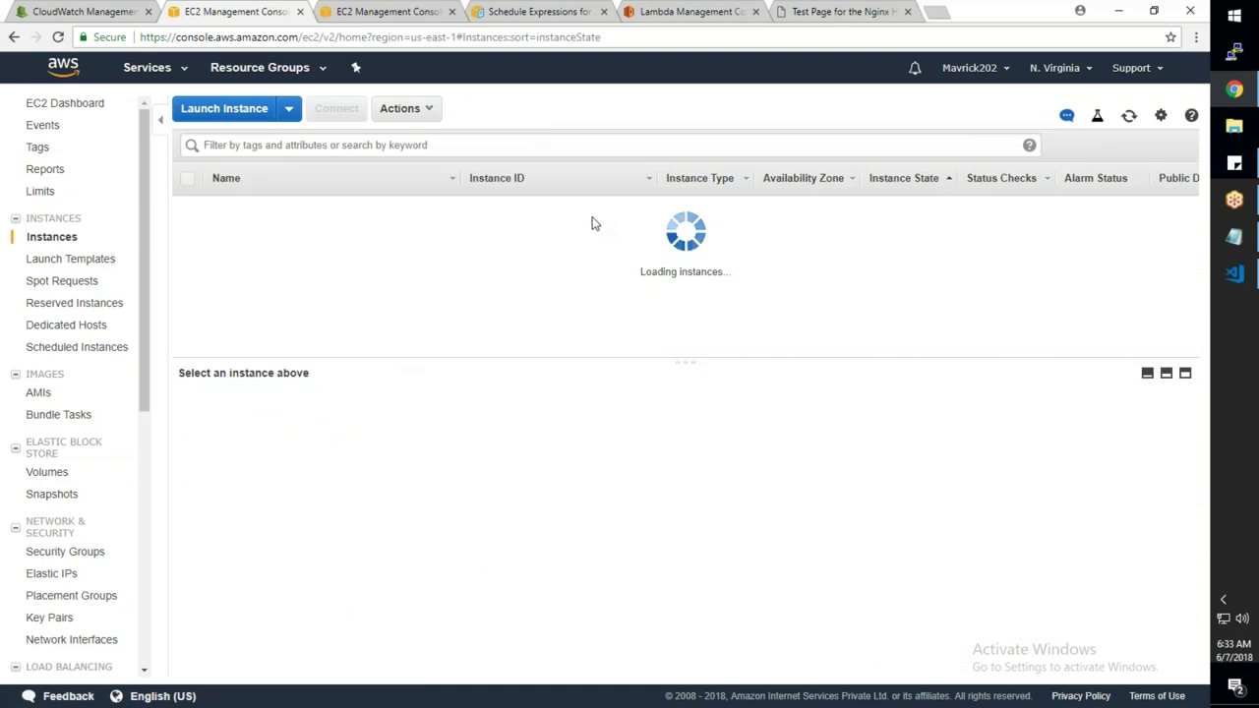
click(603, 209)
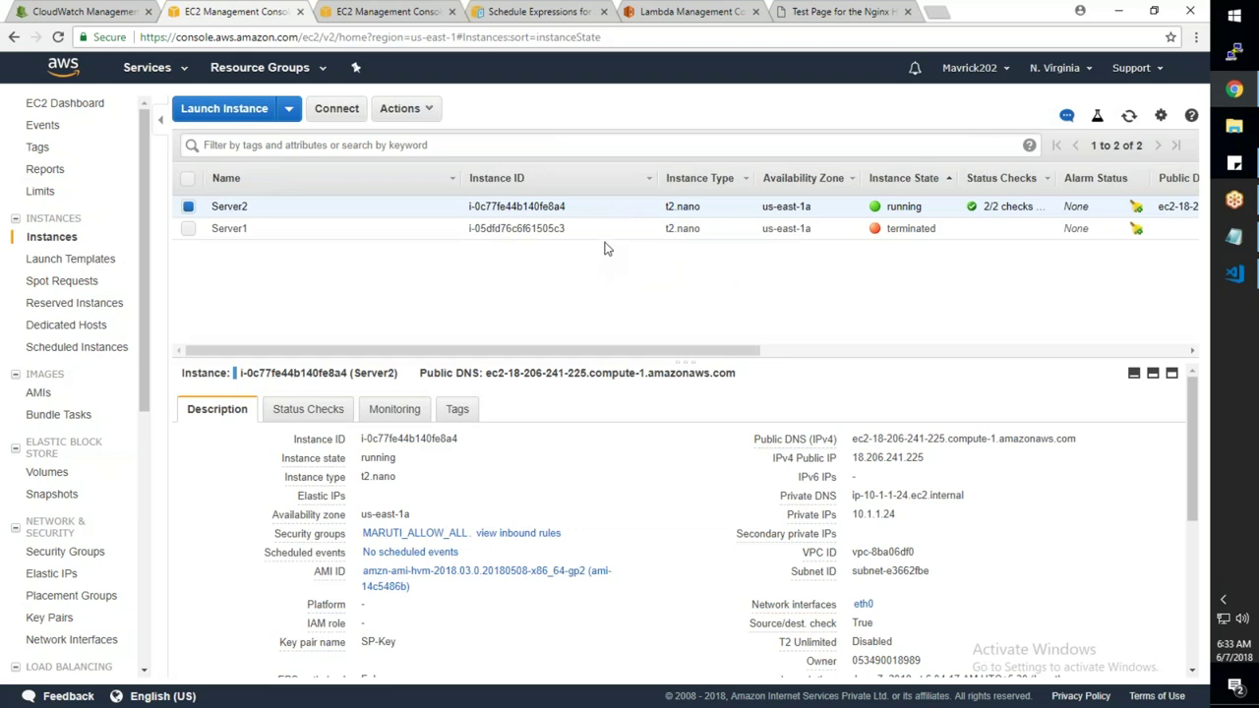
click(607, 232)
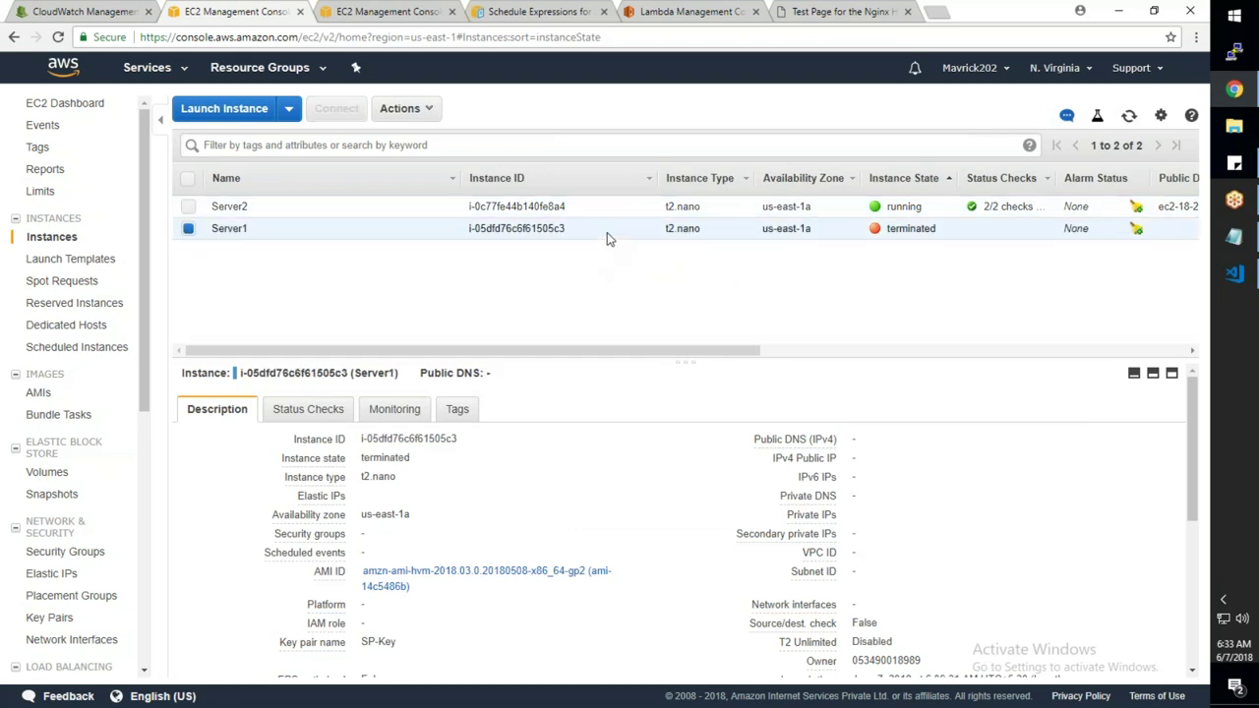
Create an image named DeletedServer from the Backup EBS snapshot, keeping the default settings
click(57, 498)
right_click(530, 204)
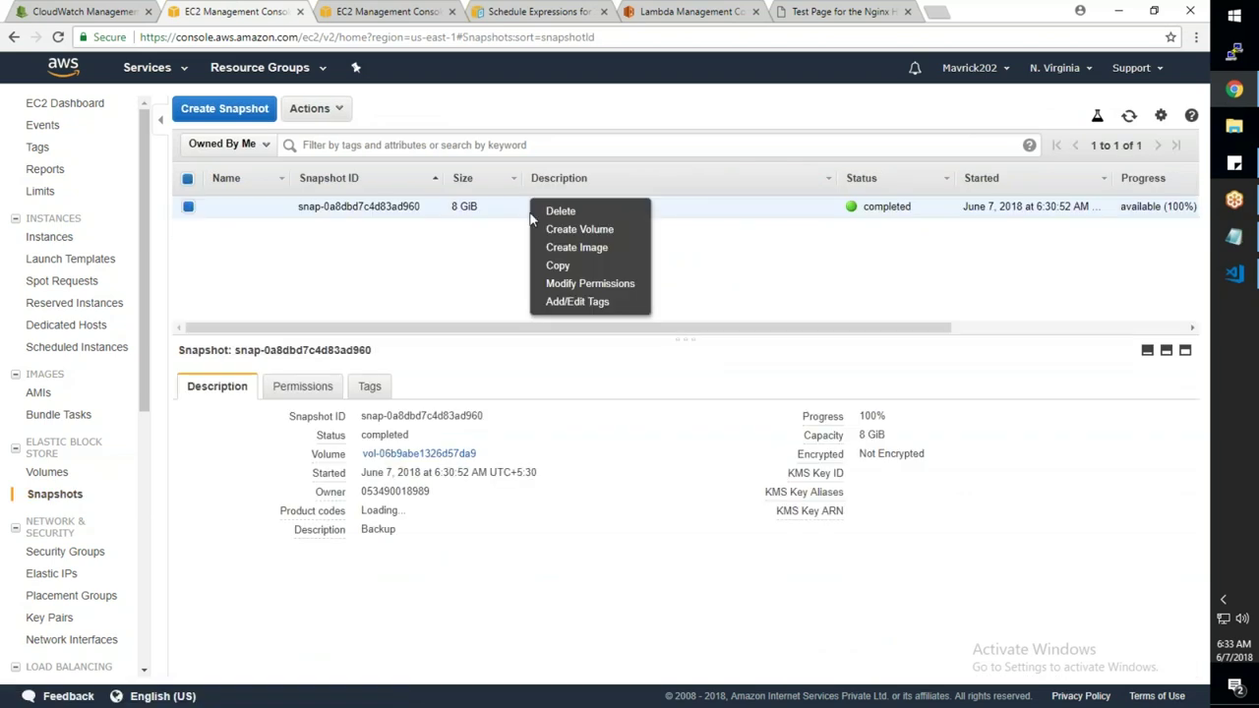
click(547, 252)
click(315, 269)
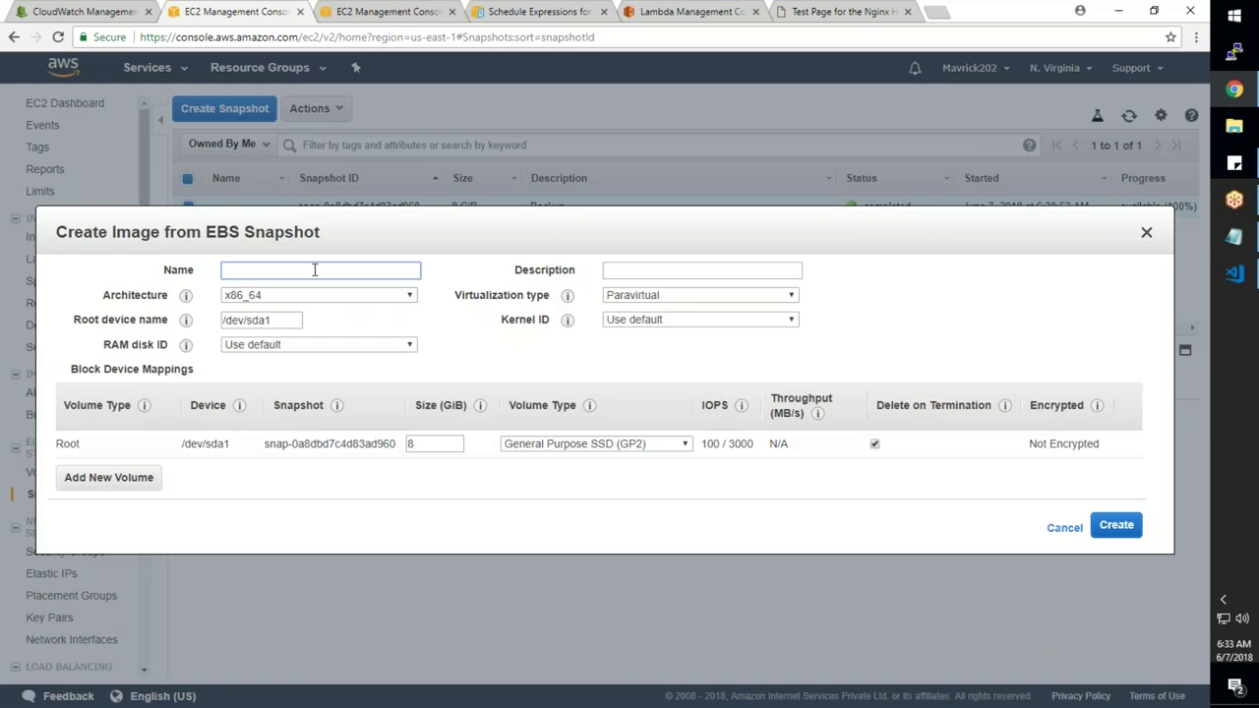
text(Deleted)
text(Server)
mouse_move(568, 321)
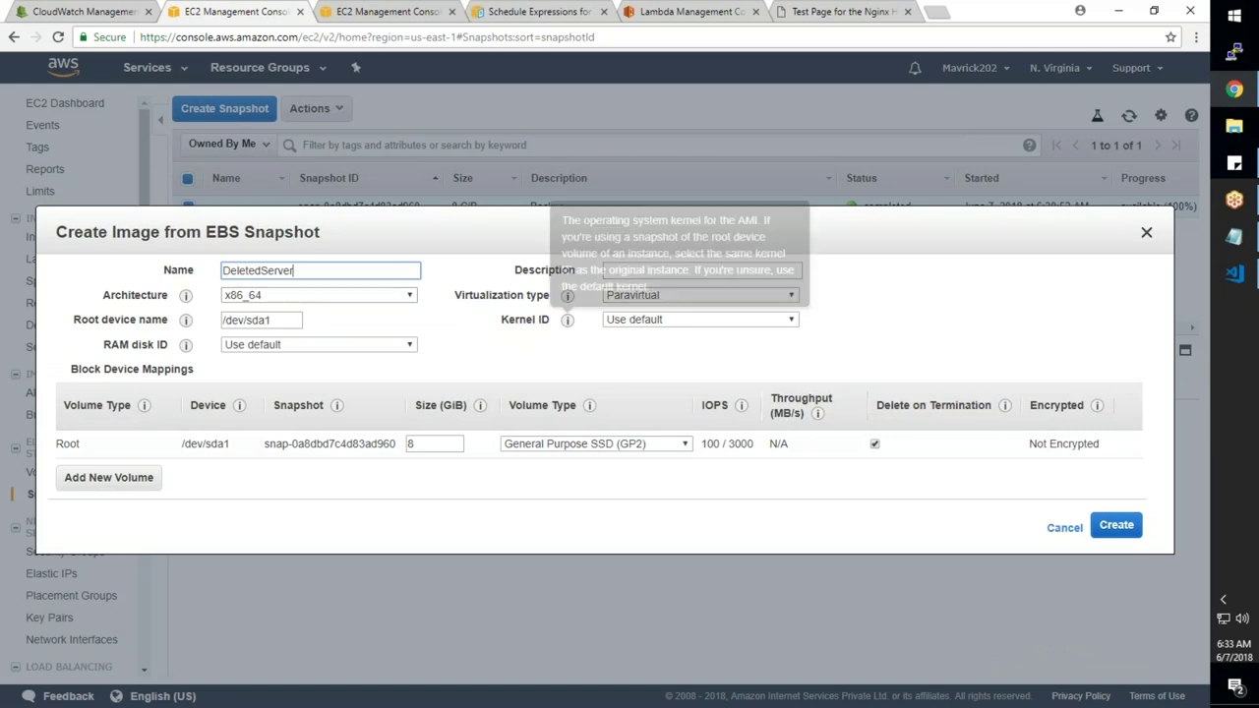
click(1112, 527)
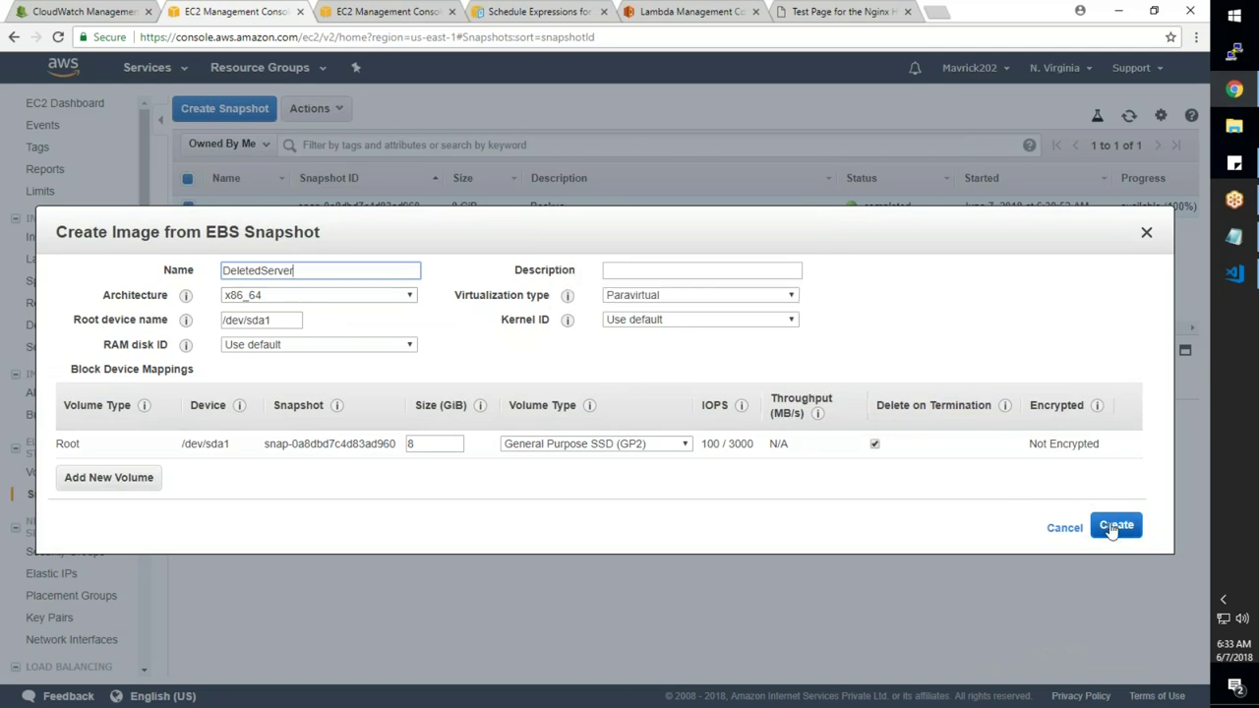
click(1112, 528)
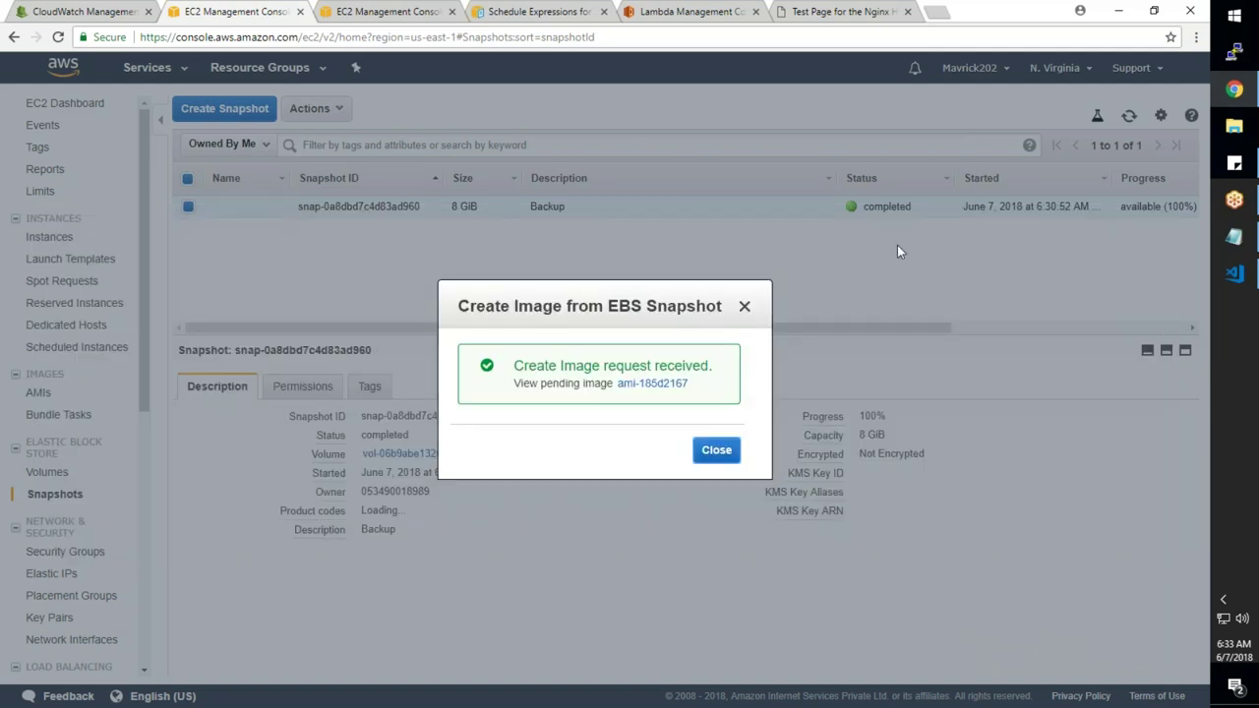
click(716, 451)
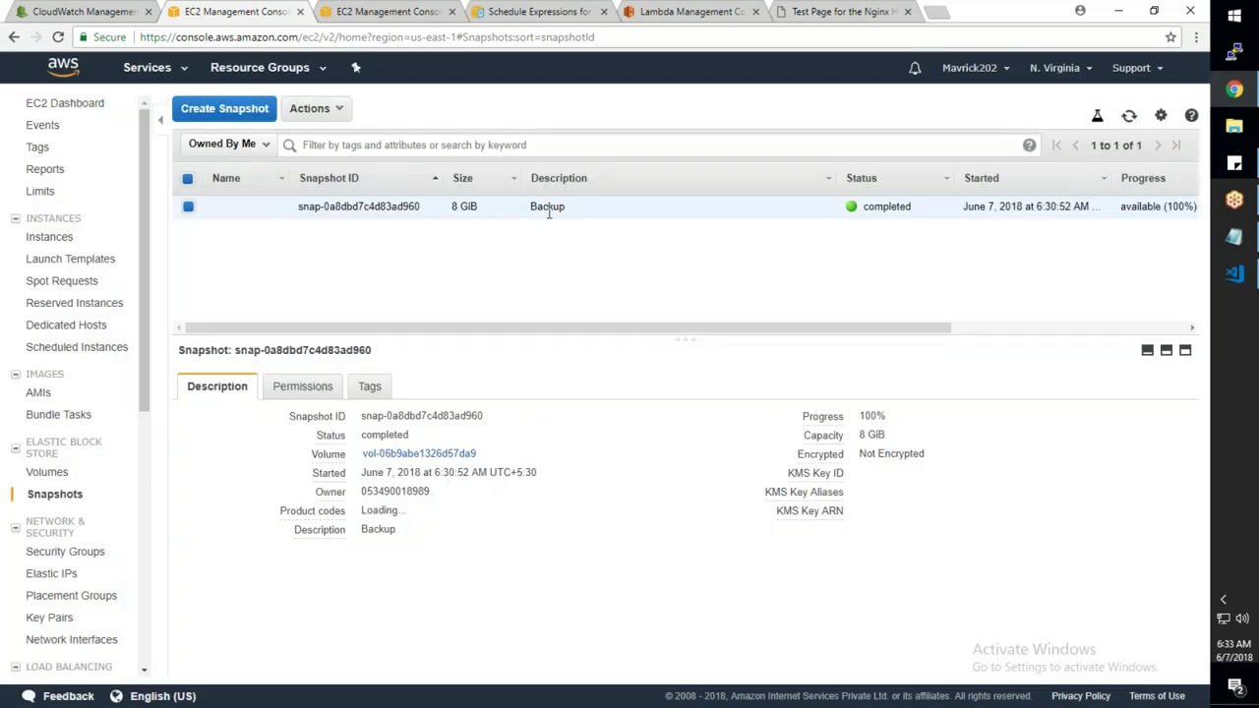
Start launching an instance from the DeletedServer AMI, keep the t1.micro type and proceed to the instance details
click(42, 394)
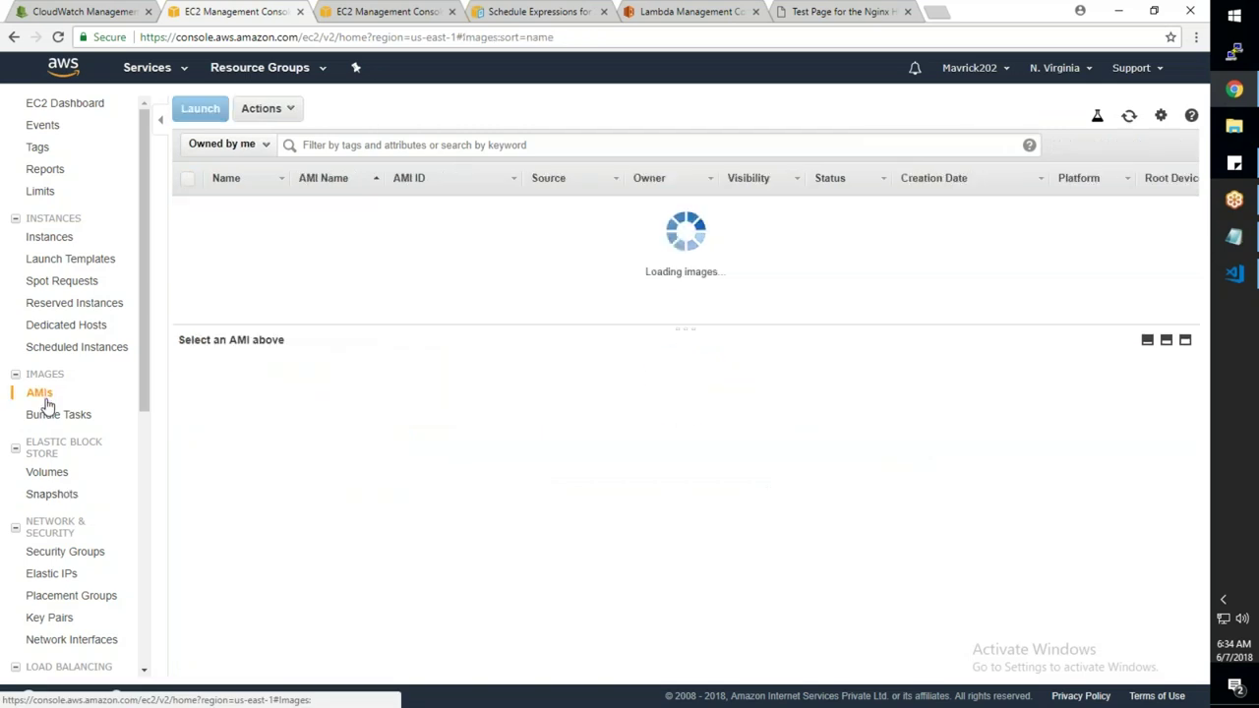
click(188, 207)
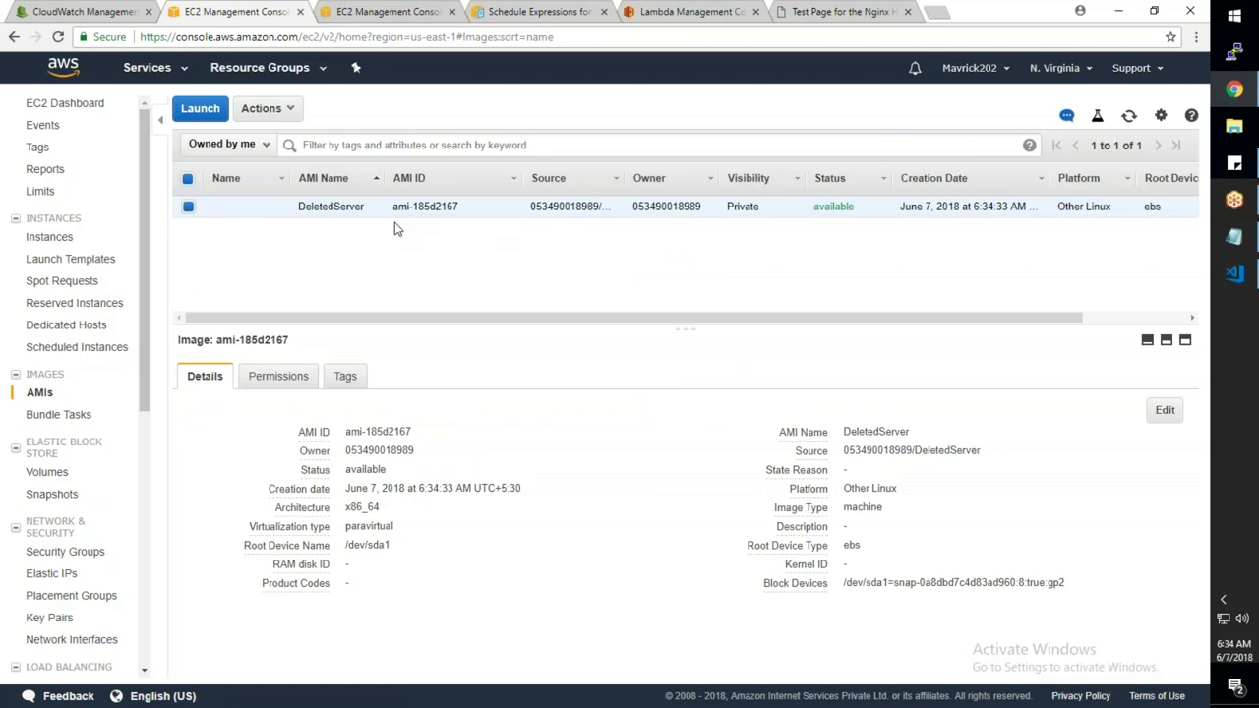
drag(462, 212, 400, 219)
click(202, 110)
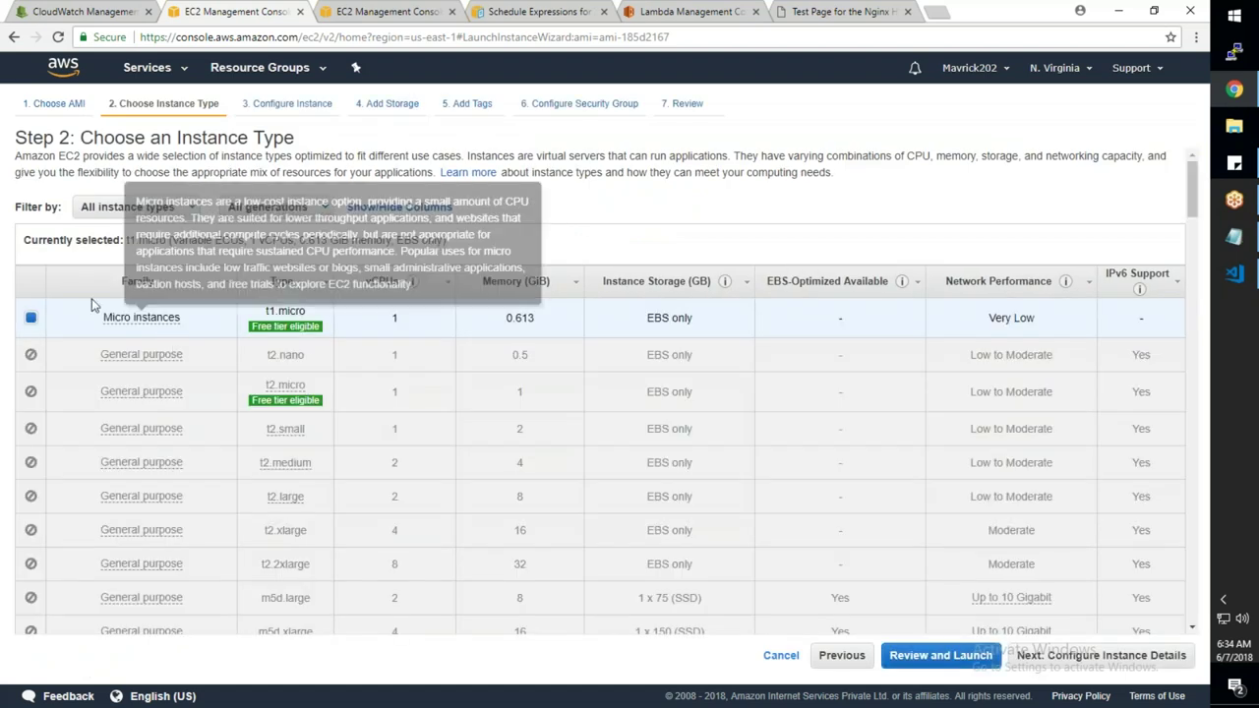
scroll(896, 458, down, 4)
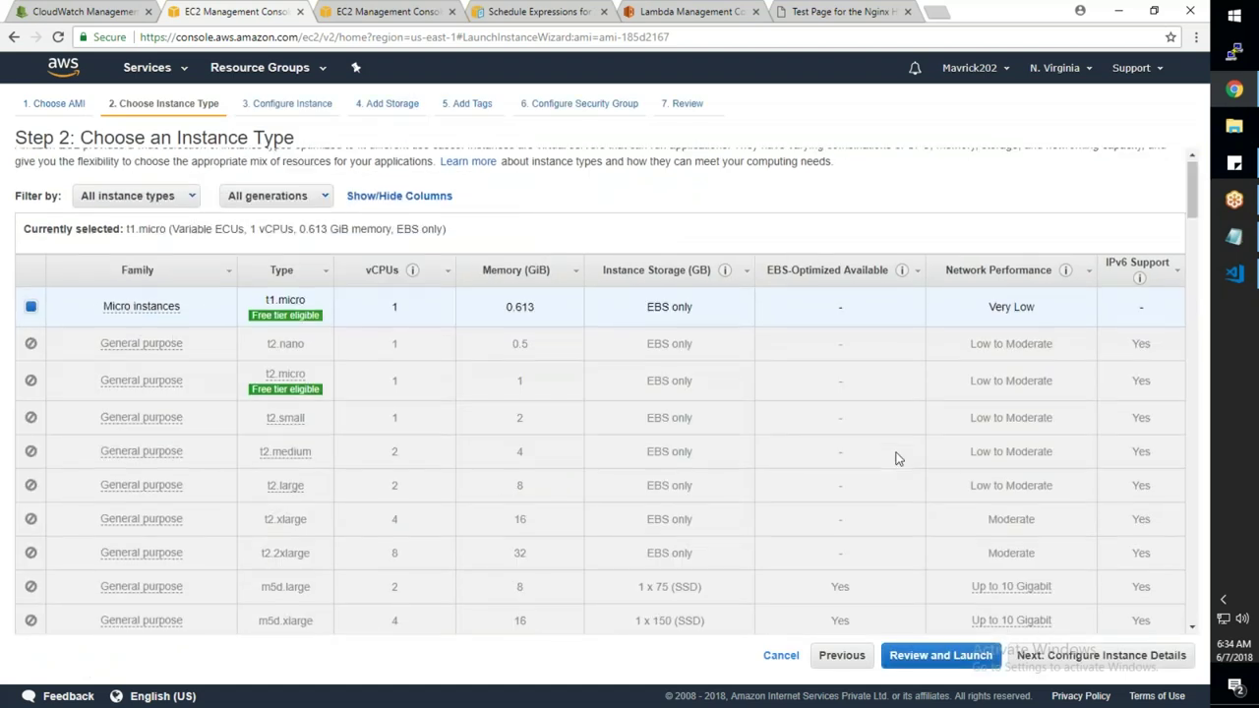
scroll(896, 458, up, 4)
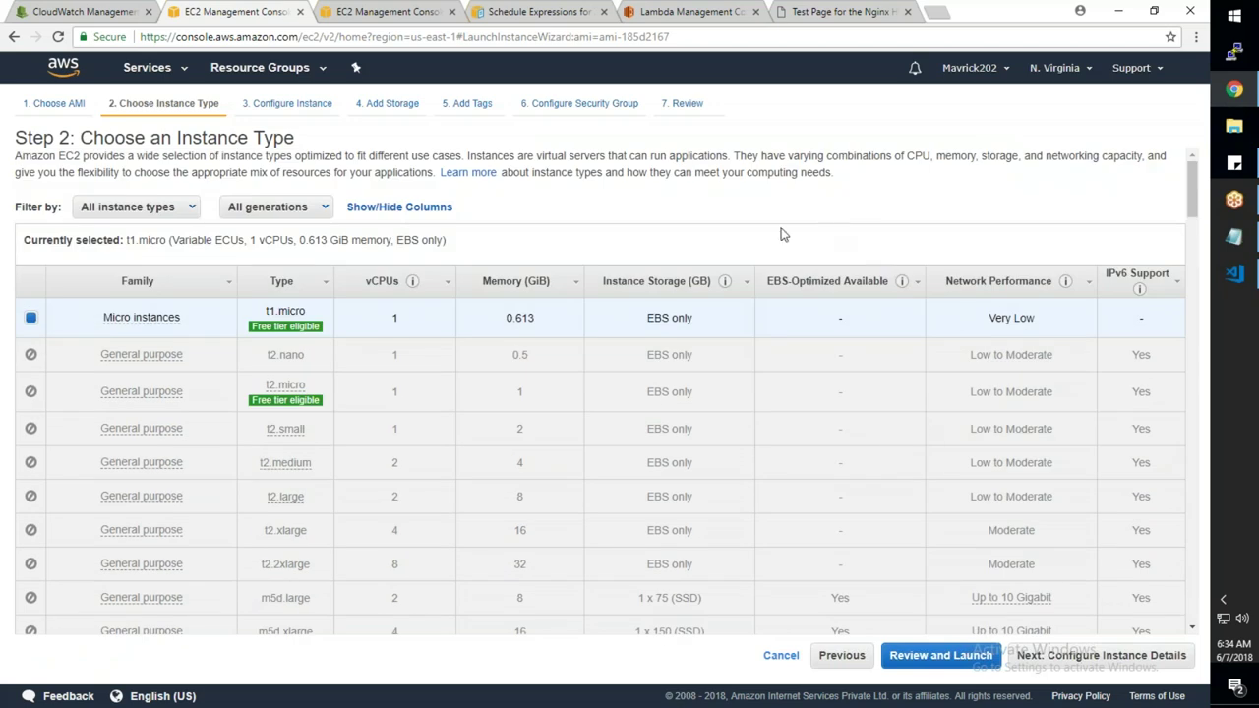
click(1052, 655)
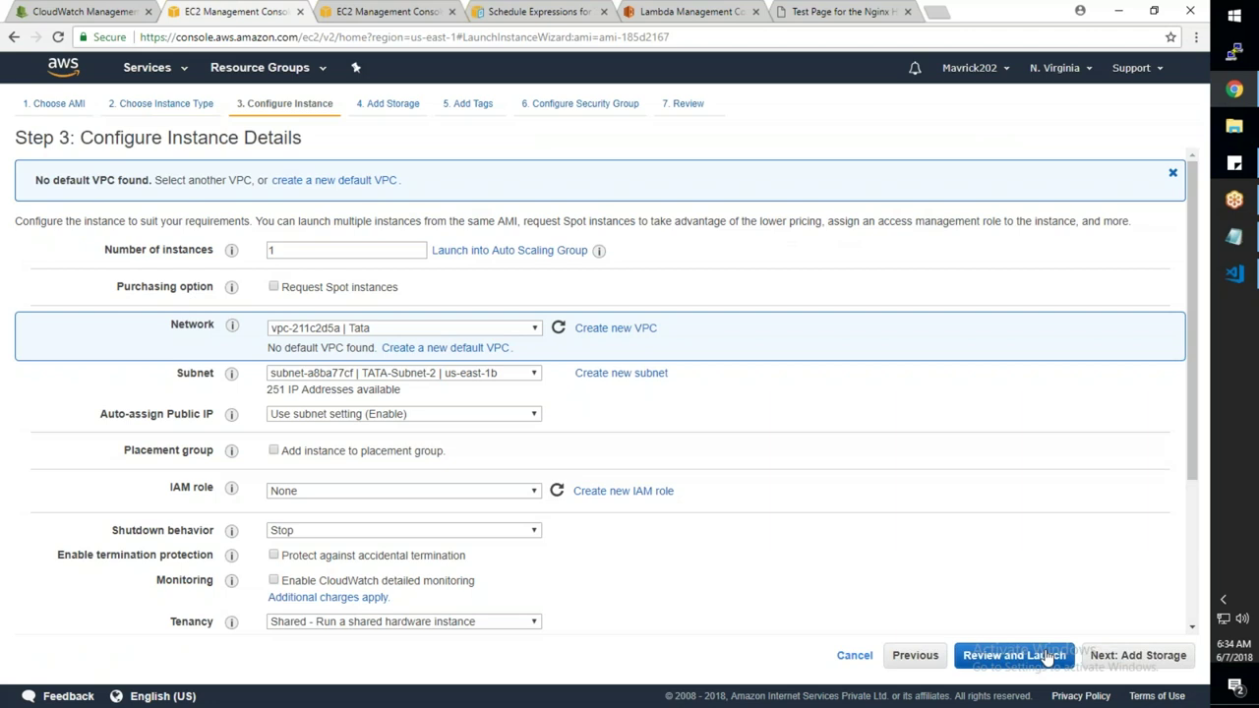
Choose another VPC network and a us-east-1a subnet for the instance, and accept the storage settings
click(463, 328)
click(441, 358)
click(446, 374)
click(456, 420)
click(1136, 655)
click(1133, 657)
Add a tag with key Name and value Server1, and proceed to the security group configuration
click(45, 354)
text(Name)
key(Tab)
text(Server1)
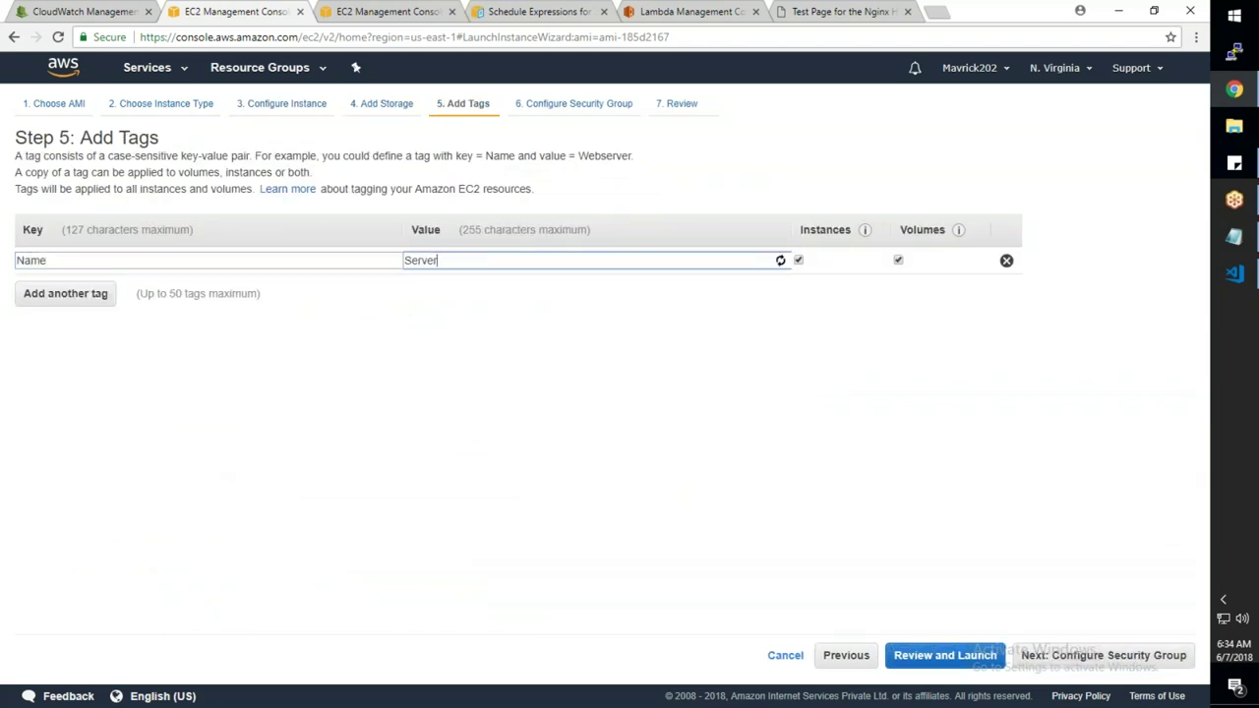
click(1103, 655)
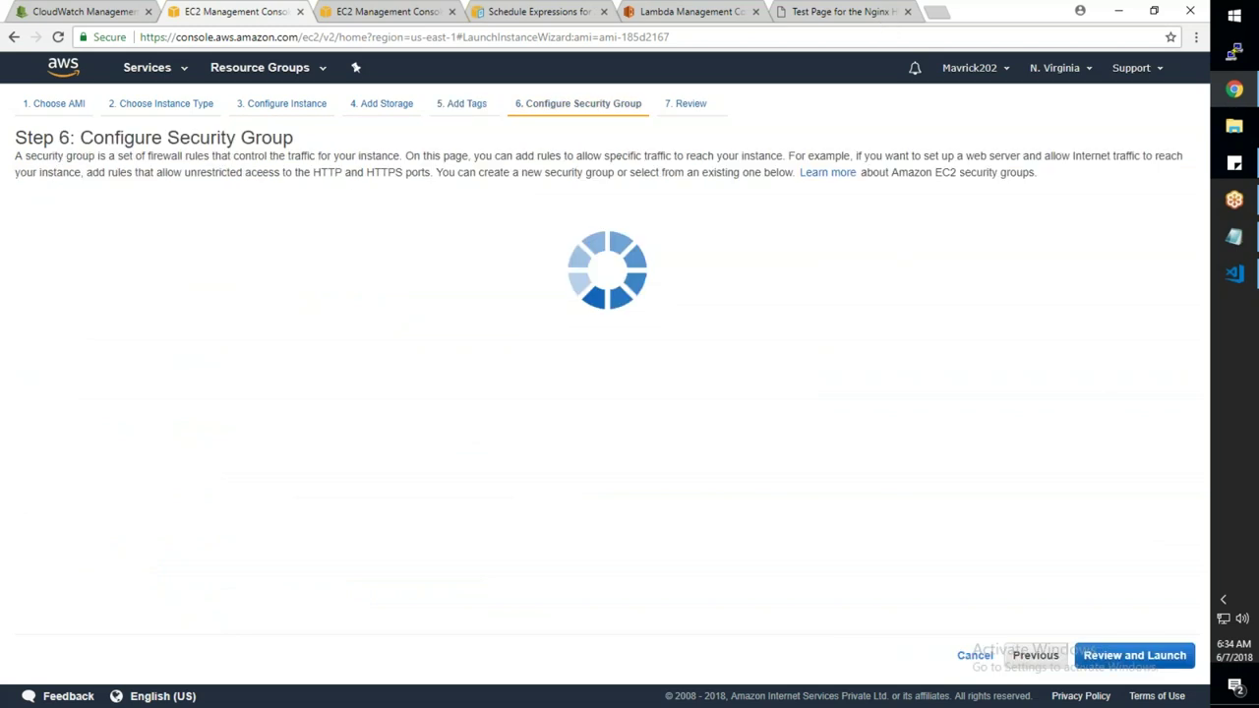
Assign the existing MARUTI_ALLOW_ALL security group and proceed to the launch review
click(256, 217)
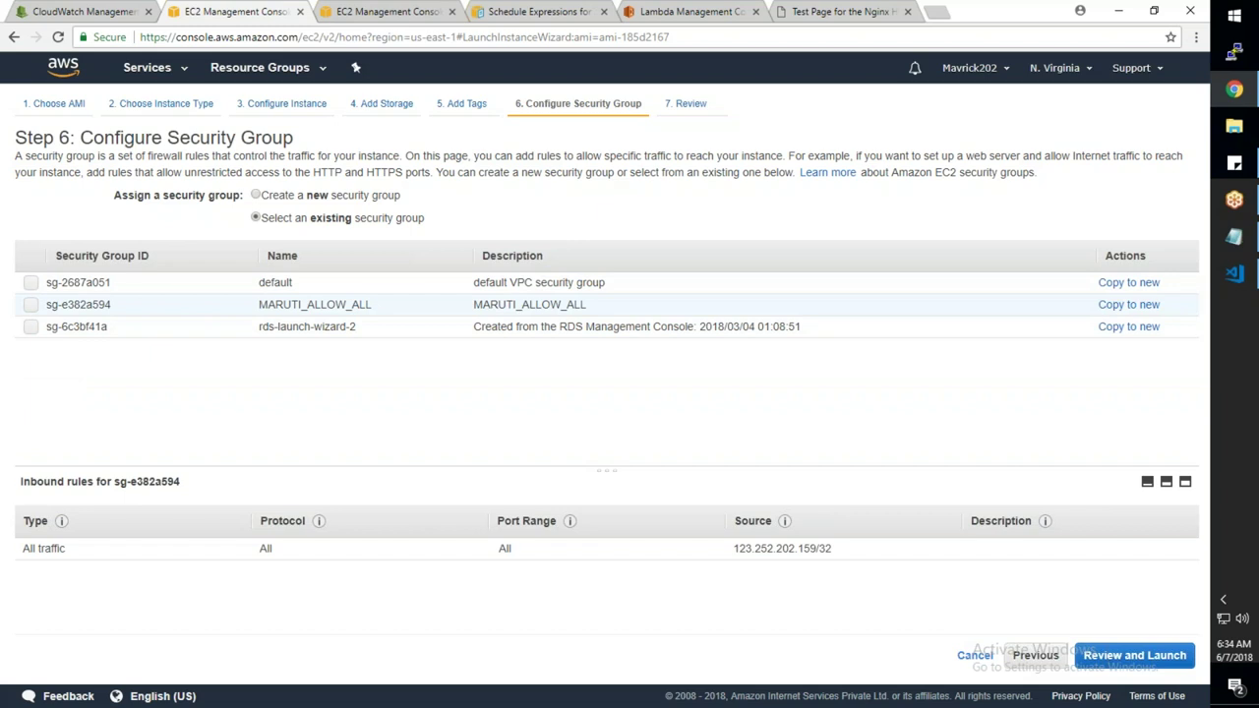
click(315, 305)
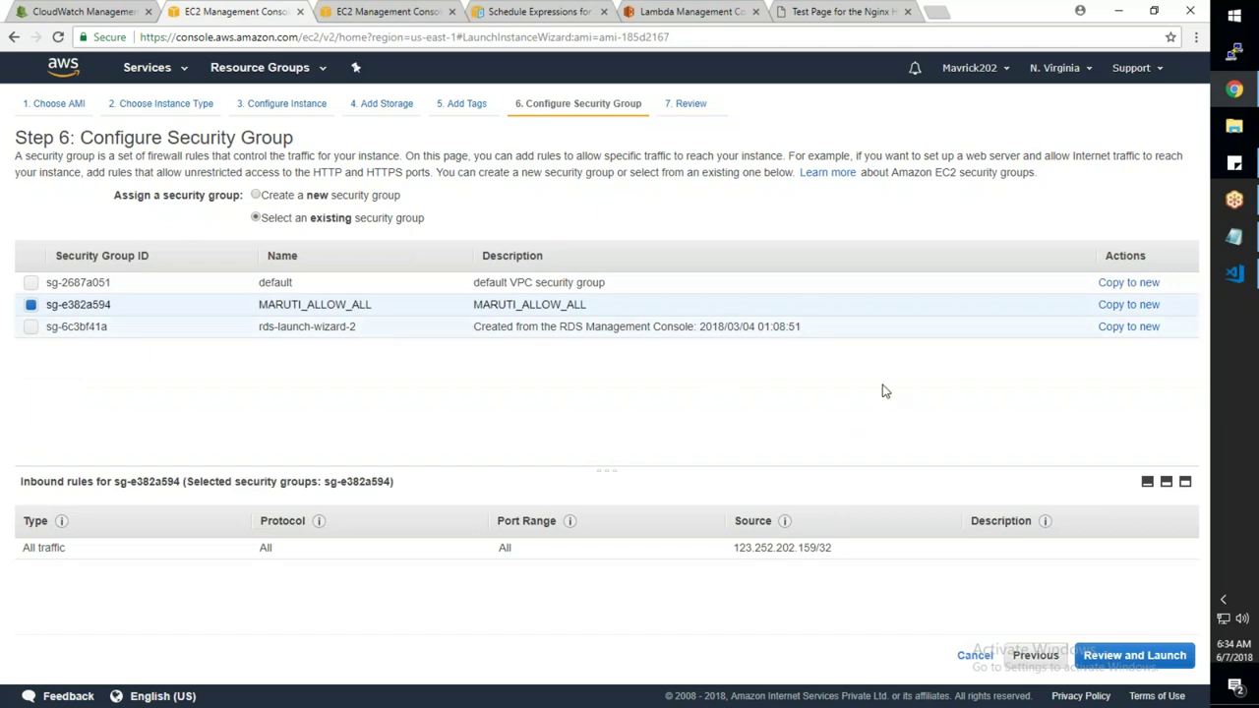
click(1117, 667)
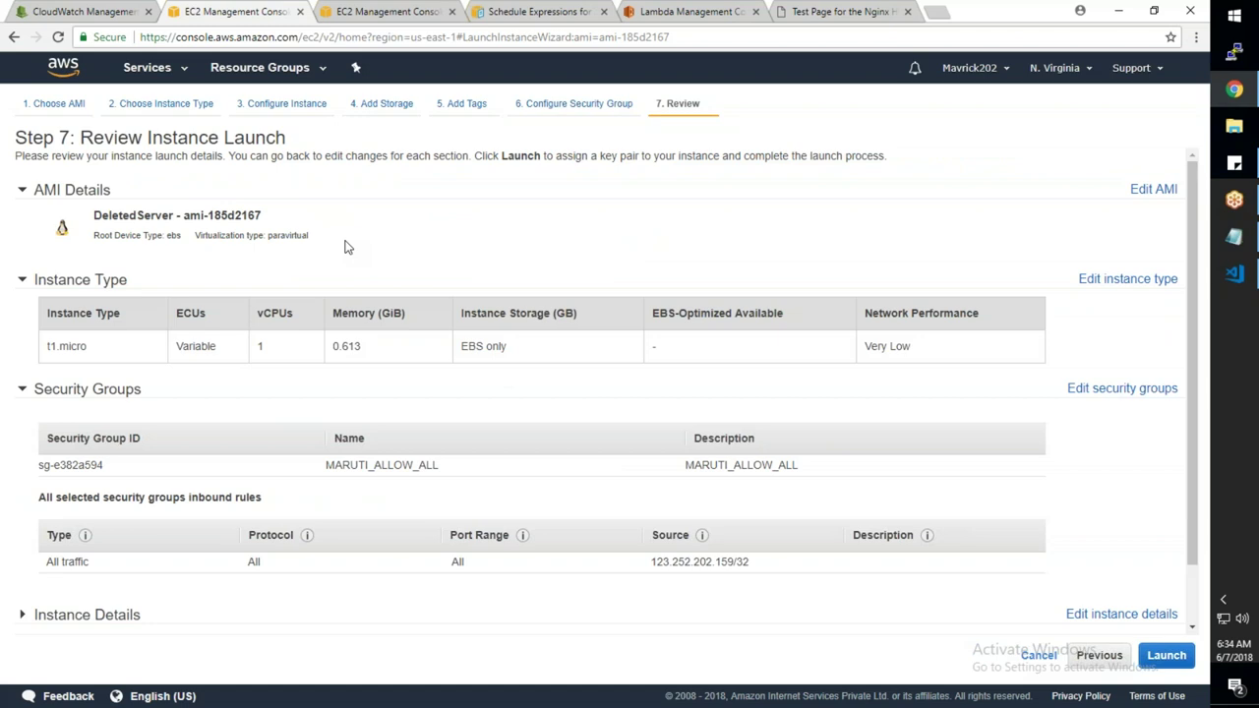
Launch the instance with the existing SP-Key key pair, acknowledging access to its private key, and return to the instances list
click(1167, 655)
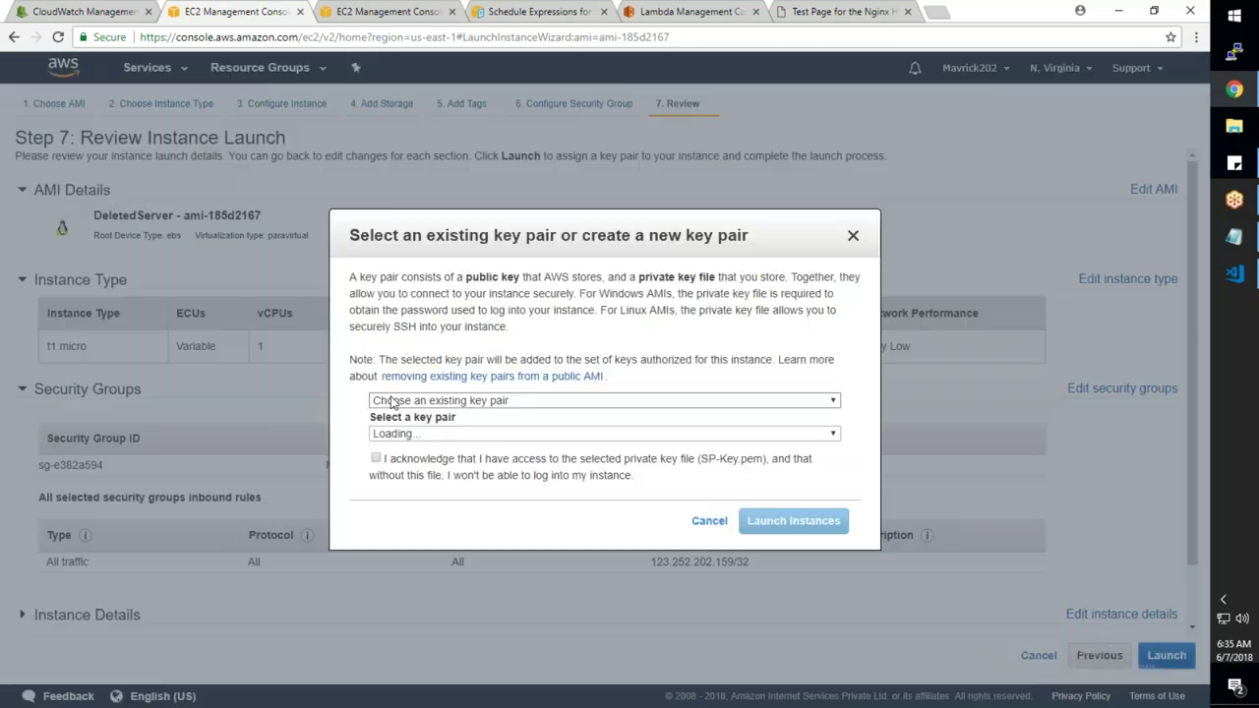
click(376, 459)
click(401, 434)
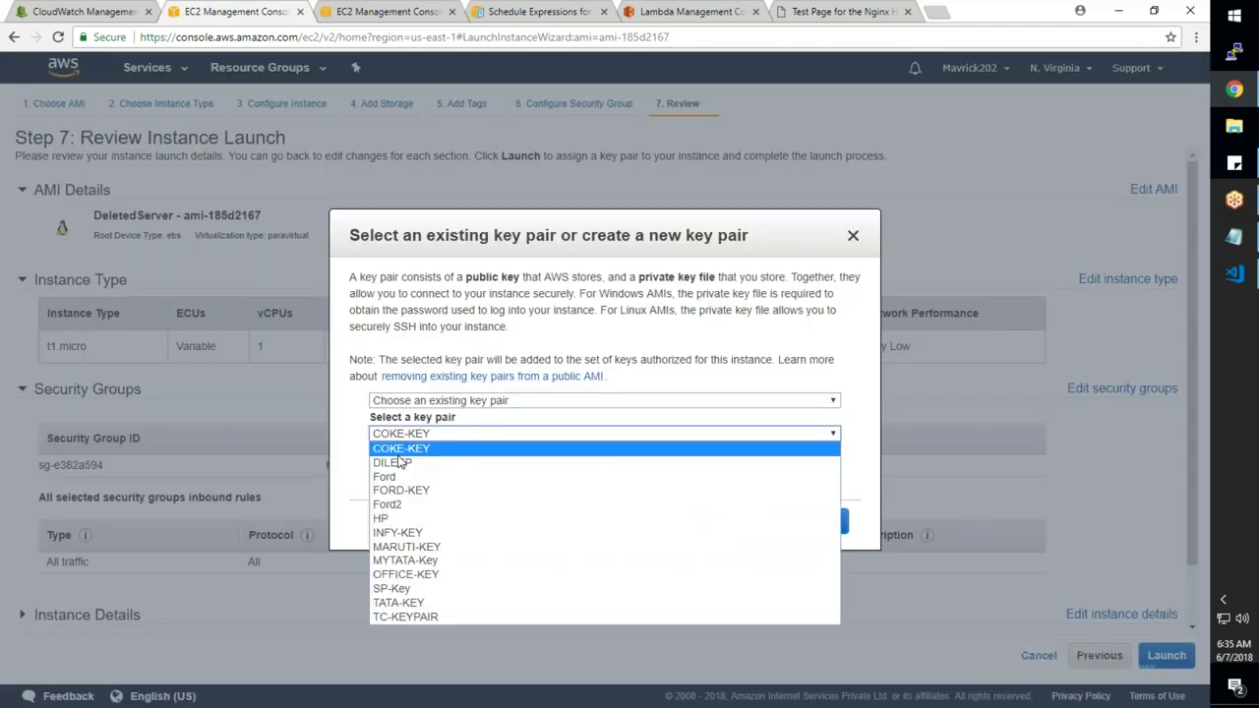
click(402, 587)
click(777, 519)
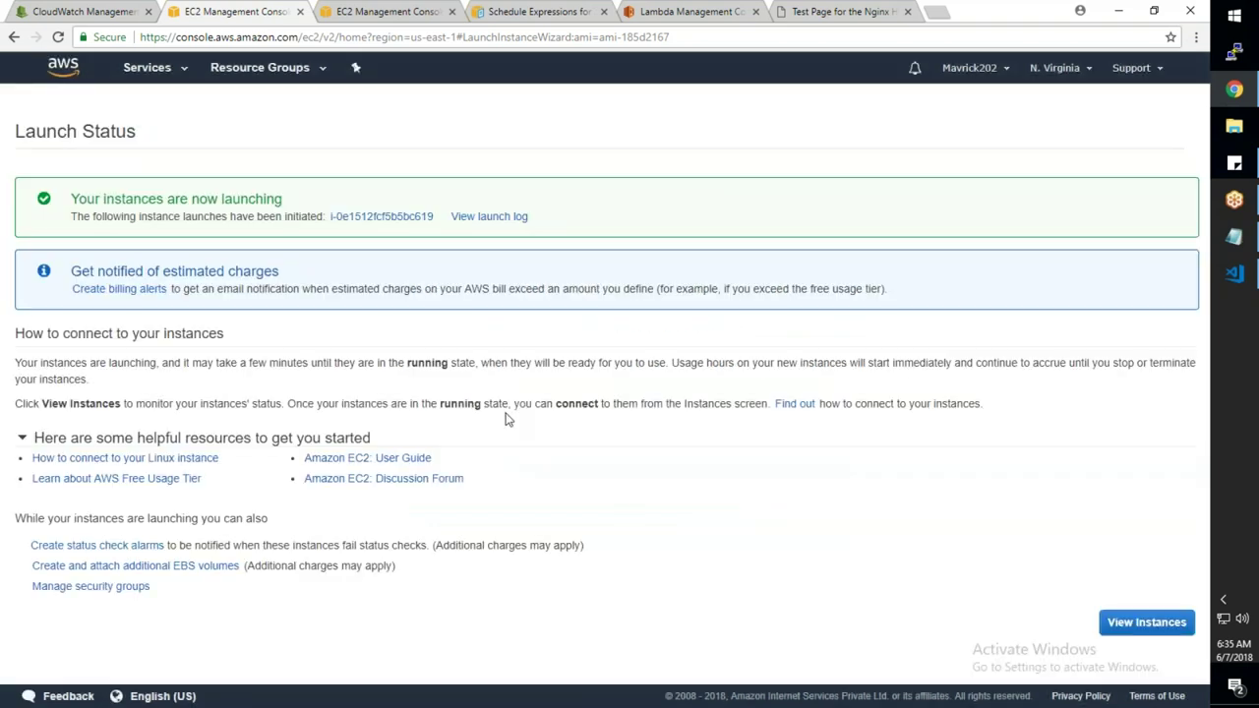
click(1116, 613)
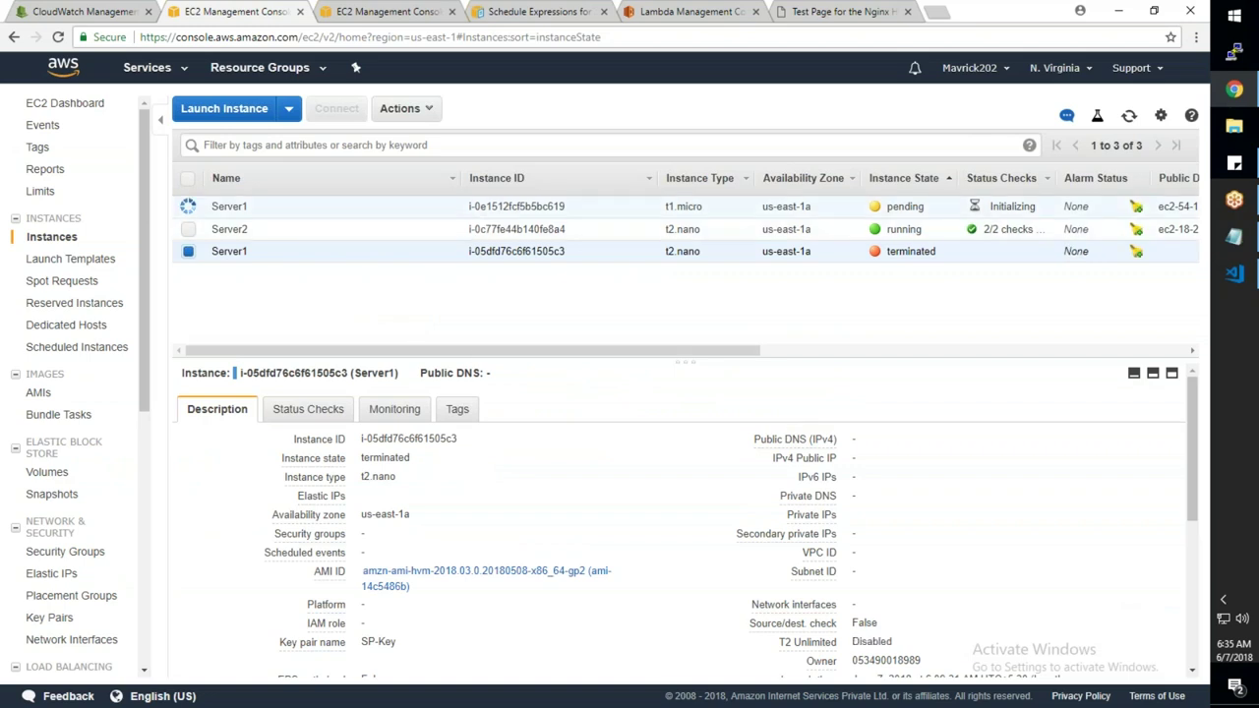
Select the pending Server1 instance and refresh the instances list to follow its launch state
click(590, 207)
click(1128, 118)
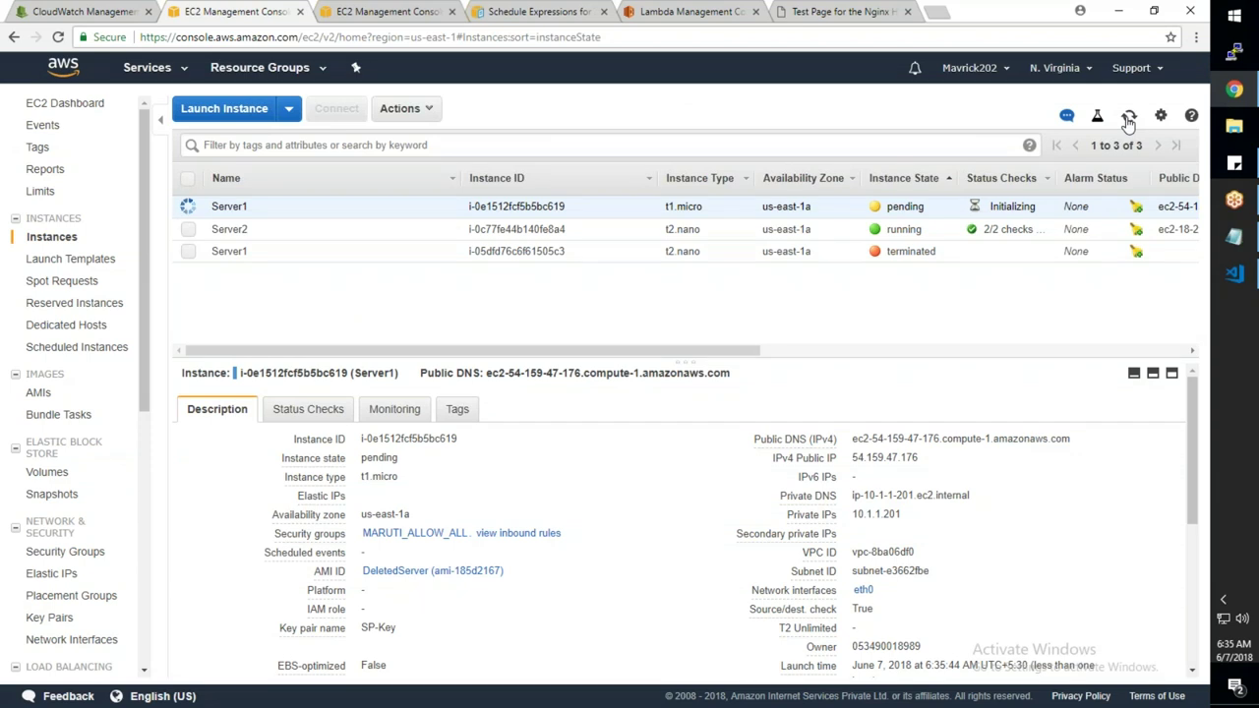
click(1128, 118)
click(1128, 118)
click(1129, 118)
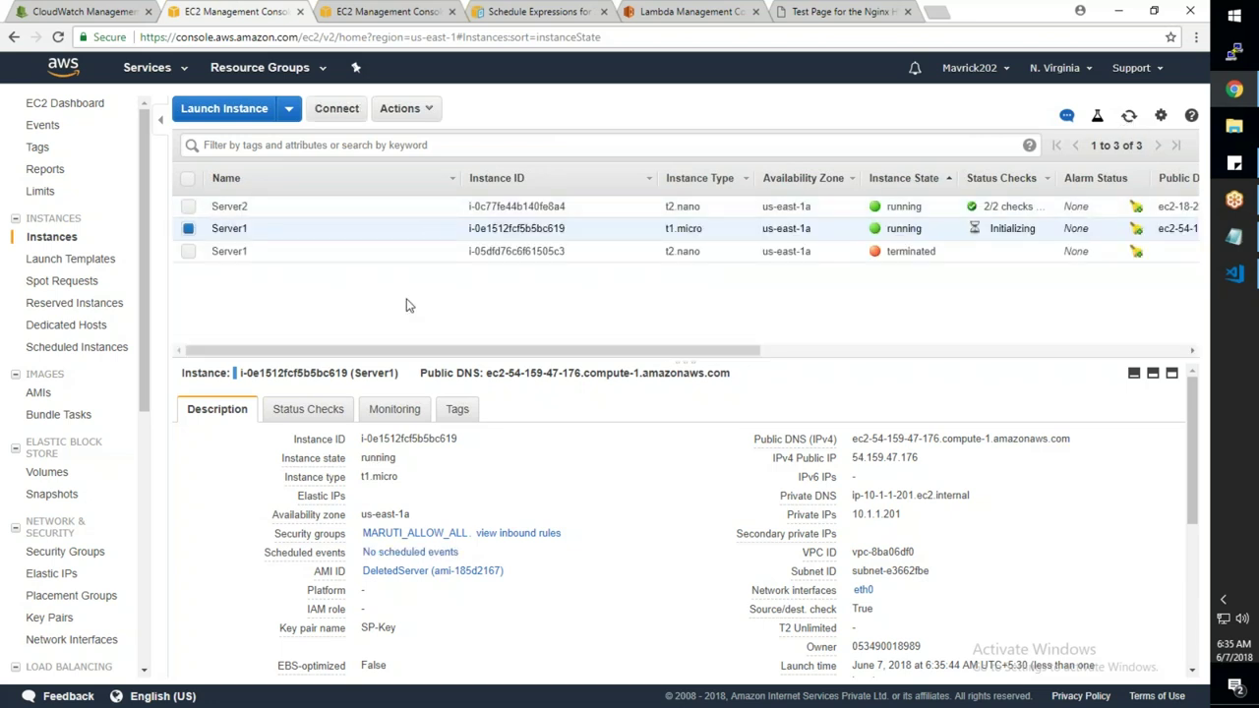
click(1128, 116)
Copy Server1's public IPv4 DNS name and open it as a web page in a new browser tab
click(1083, 439)
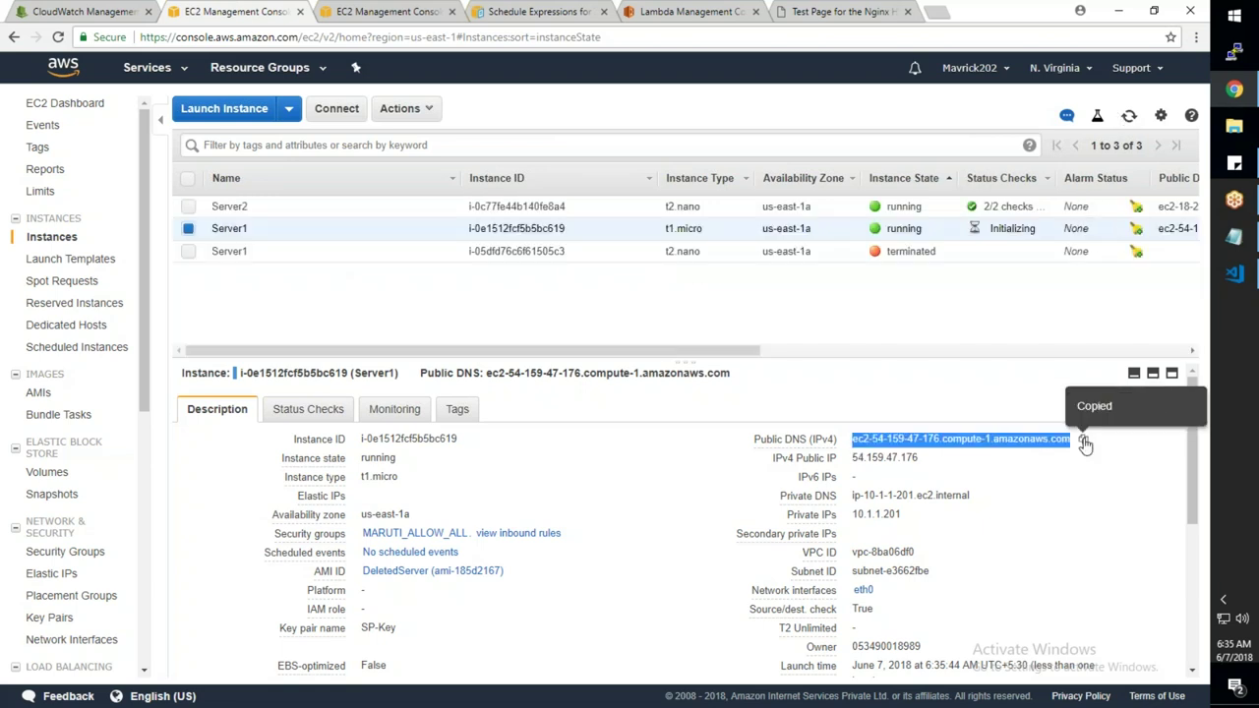
click(936, 14)
key(ctrl+v)
key(Return)
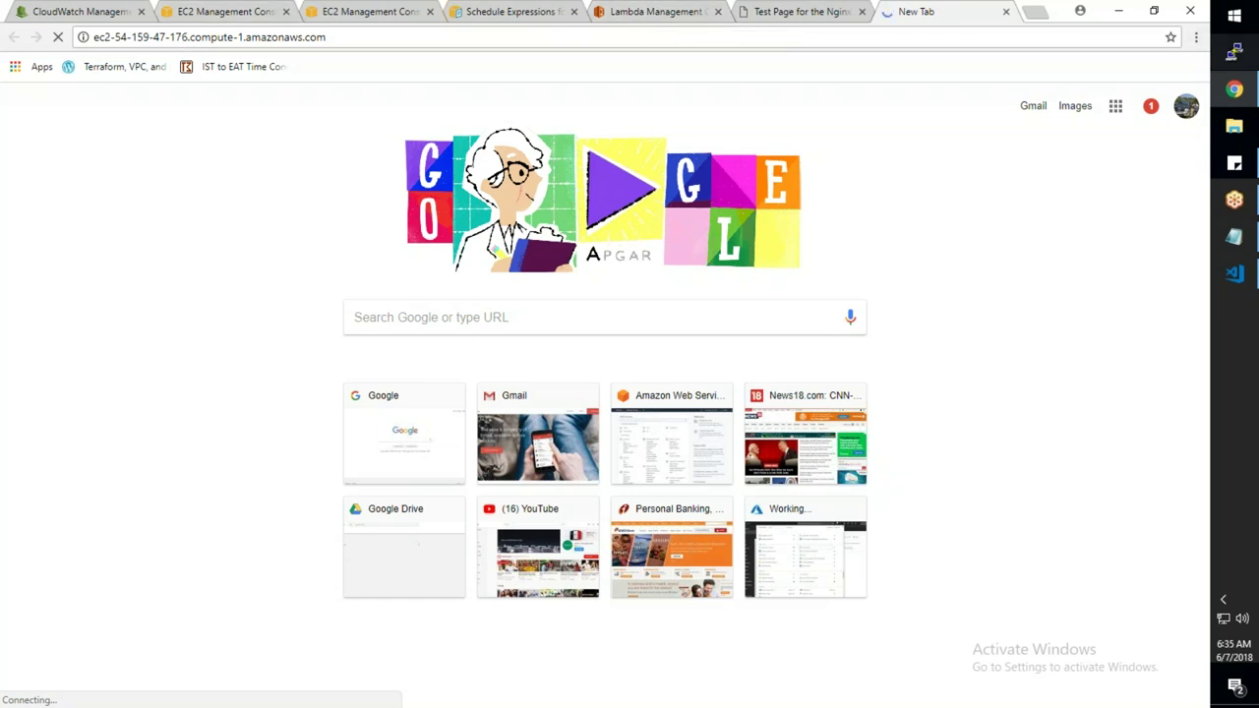
Switch to PuTTY, load the saved ec2-user@ session and append Server1's copied public DNS name to the host name
click(1234, 51)
click(610, 408)
click(766, 371)
click(715, 273)
key(ctrl+v)
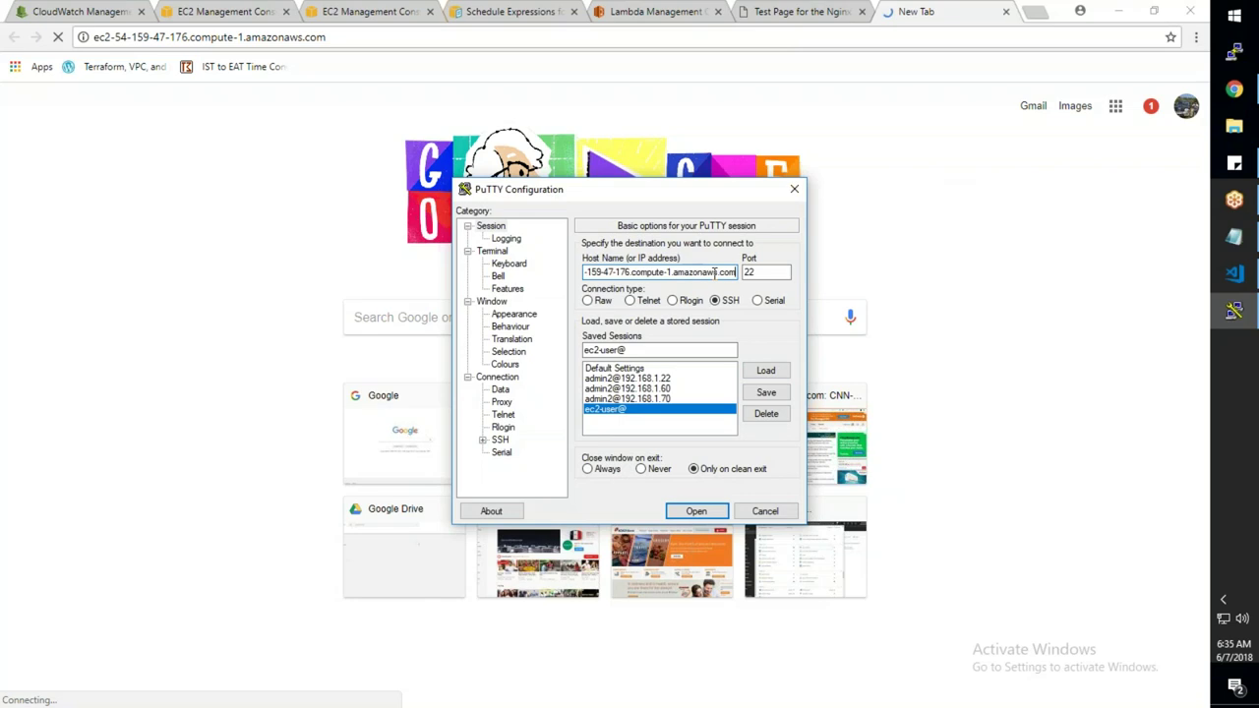
Set SP-Key.ppk as the private key file for SSH authentication and try to open the connection to Server1
click(482, 440)
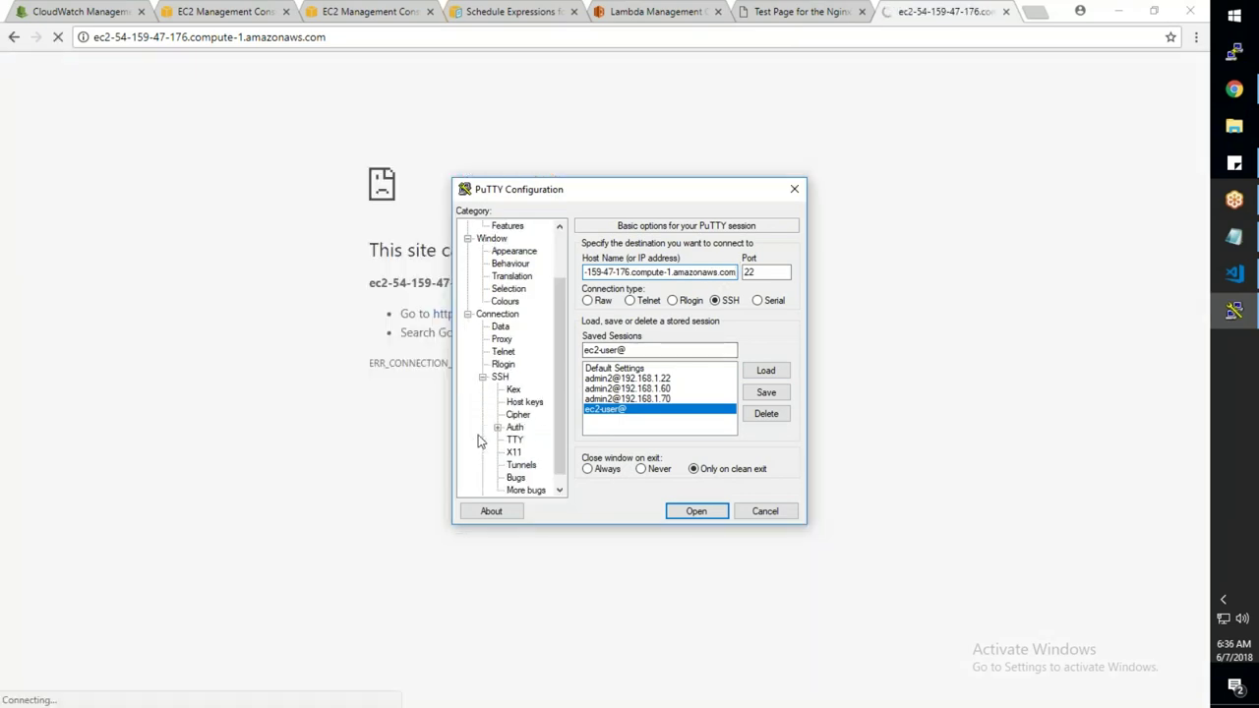
click(513, 427)
click(765, 405)
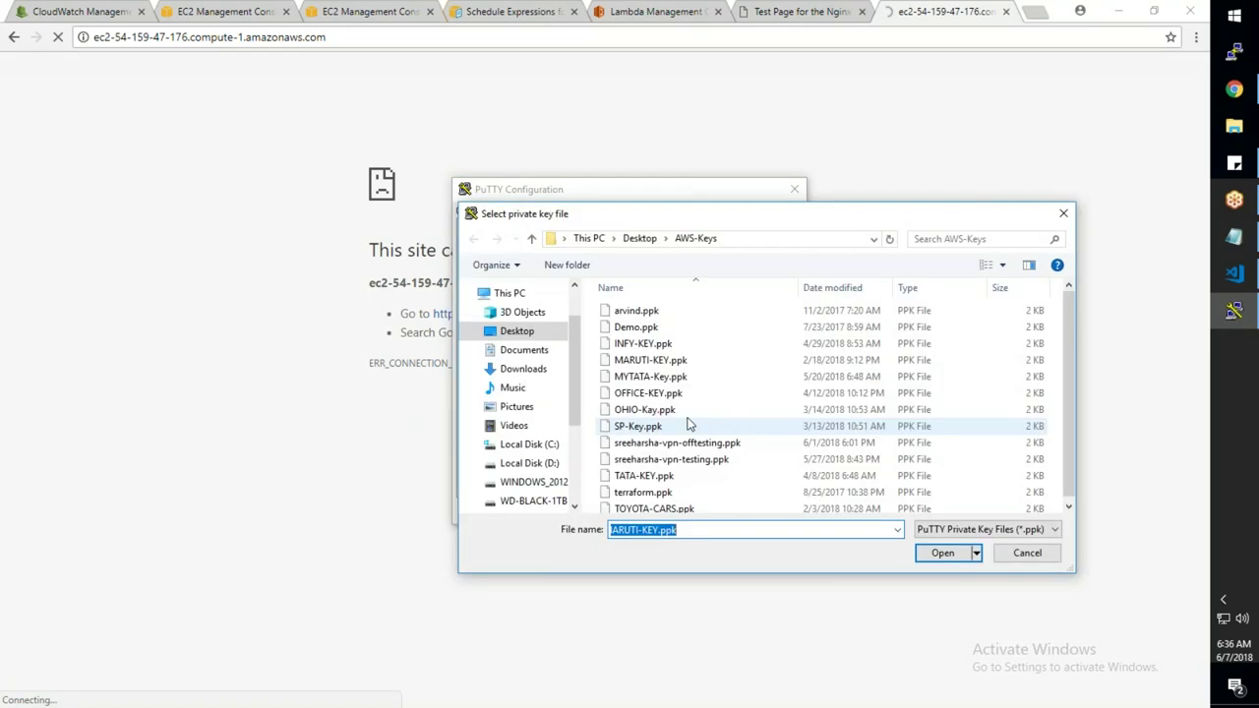
click(638, 426)
click(944, 553)
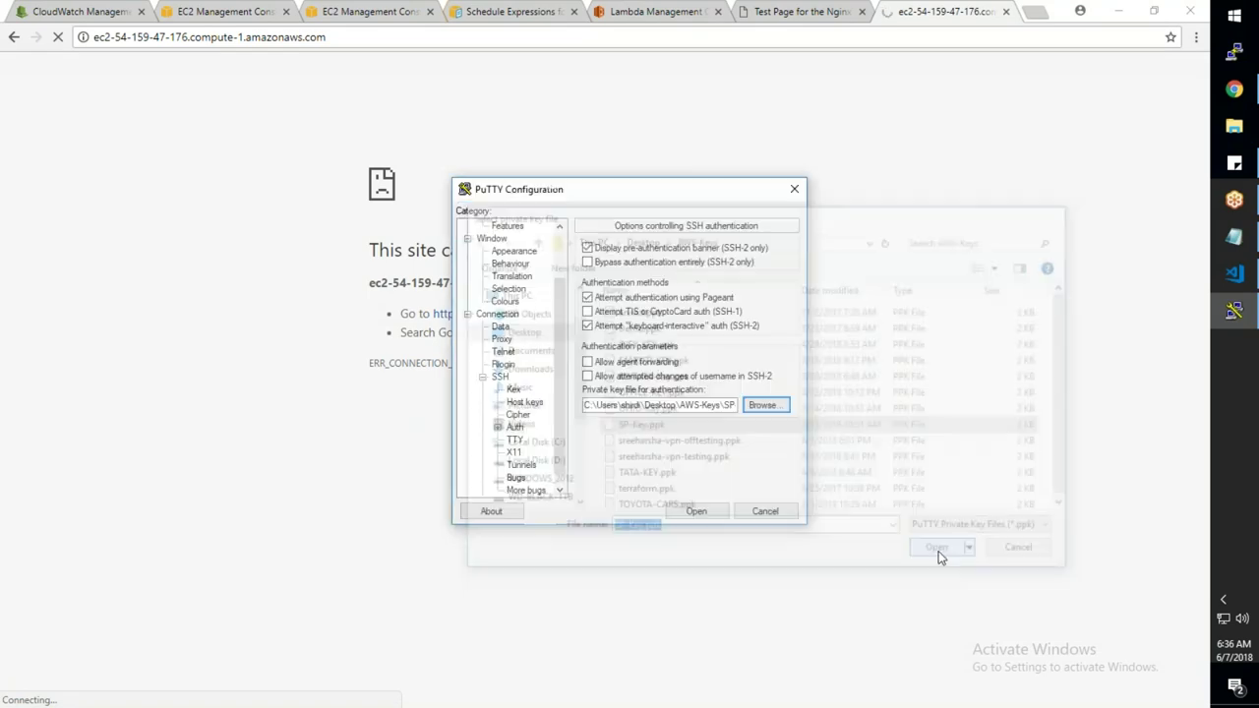
click(708, 511)
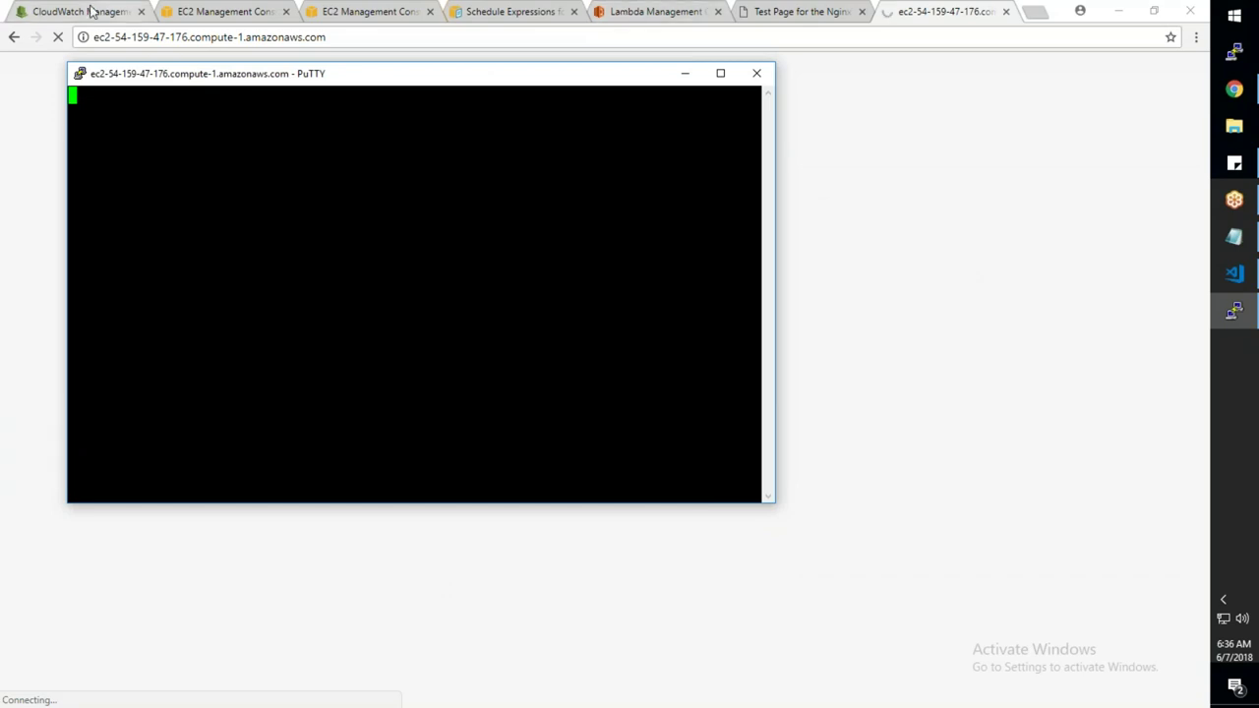
Recheck Server1's status in the EC2 instances list, and close the PuTTY session window
click(211, 12)
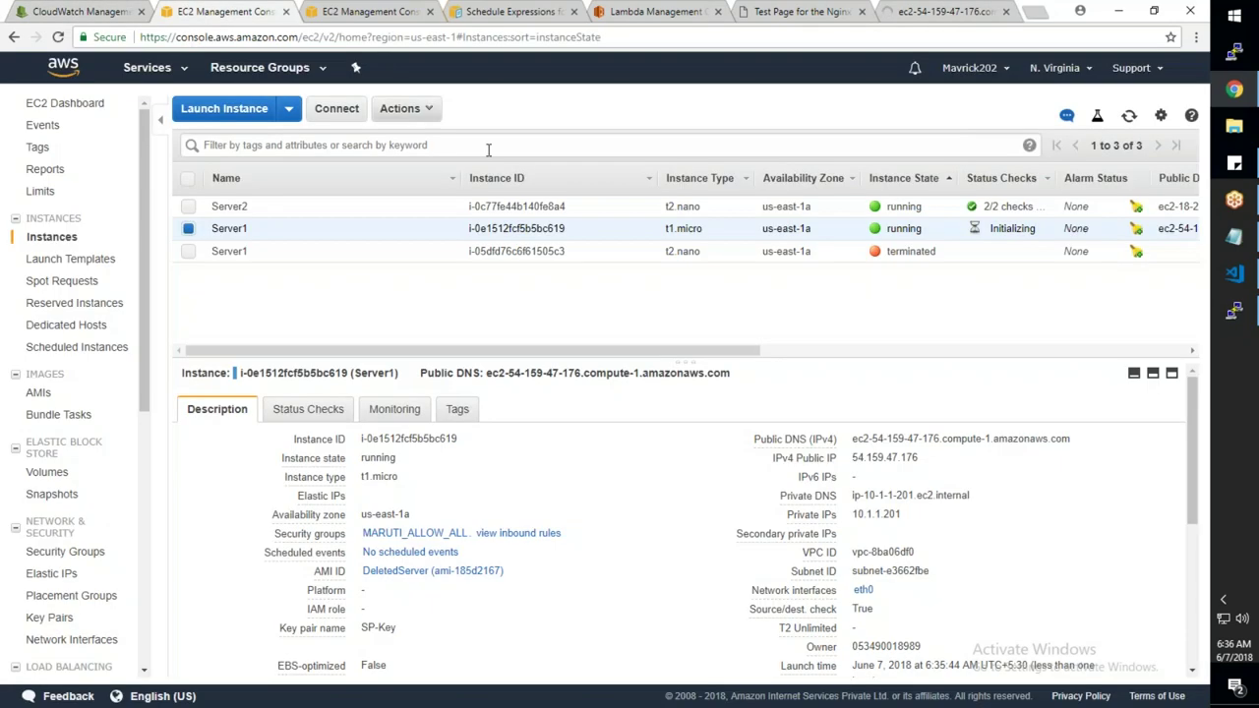
click(1128, 118)
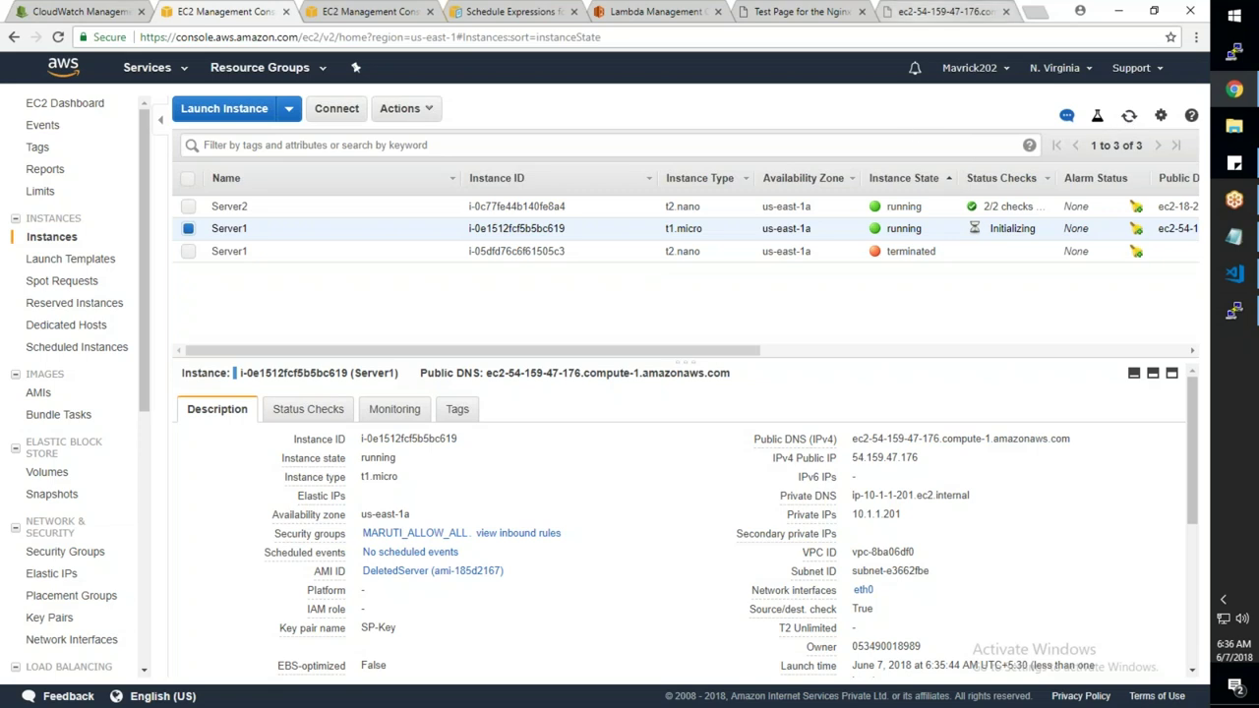
click(1234, 311)
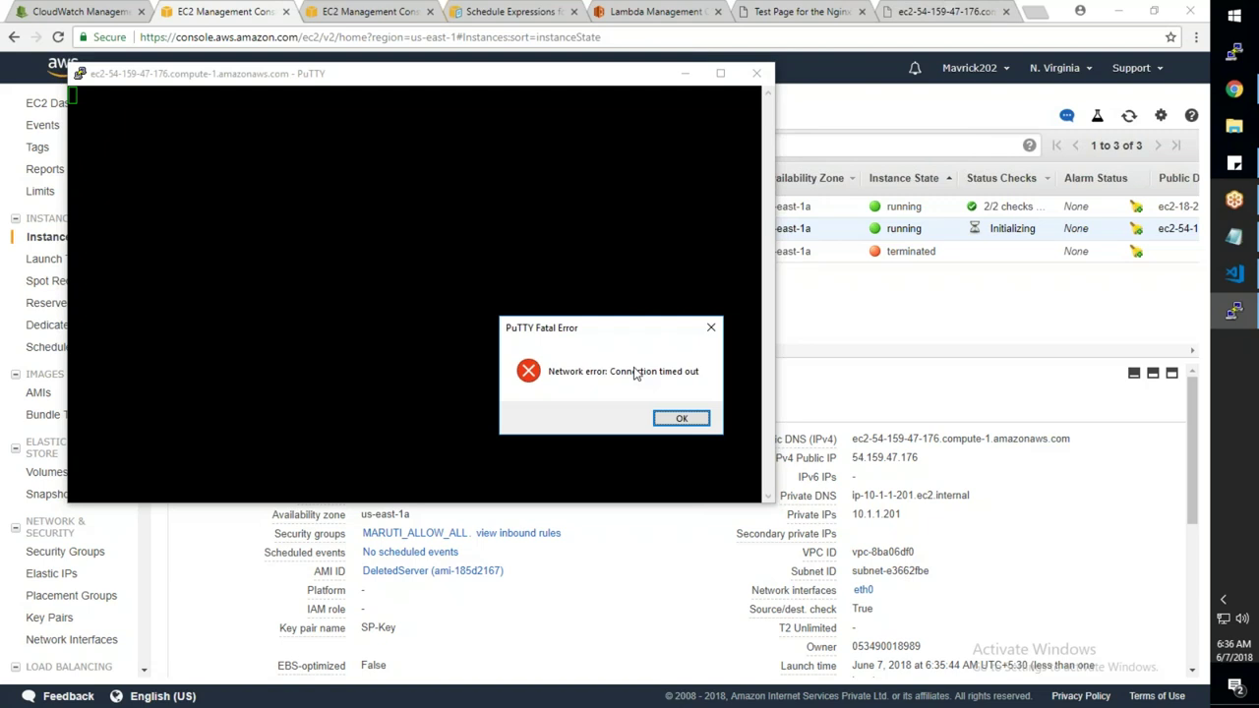
click(664, 417)
click(760, 74)
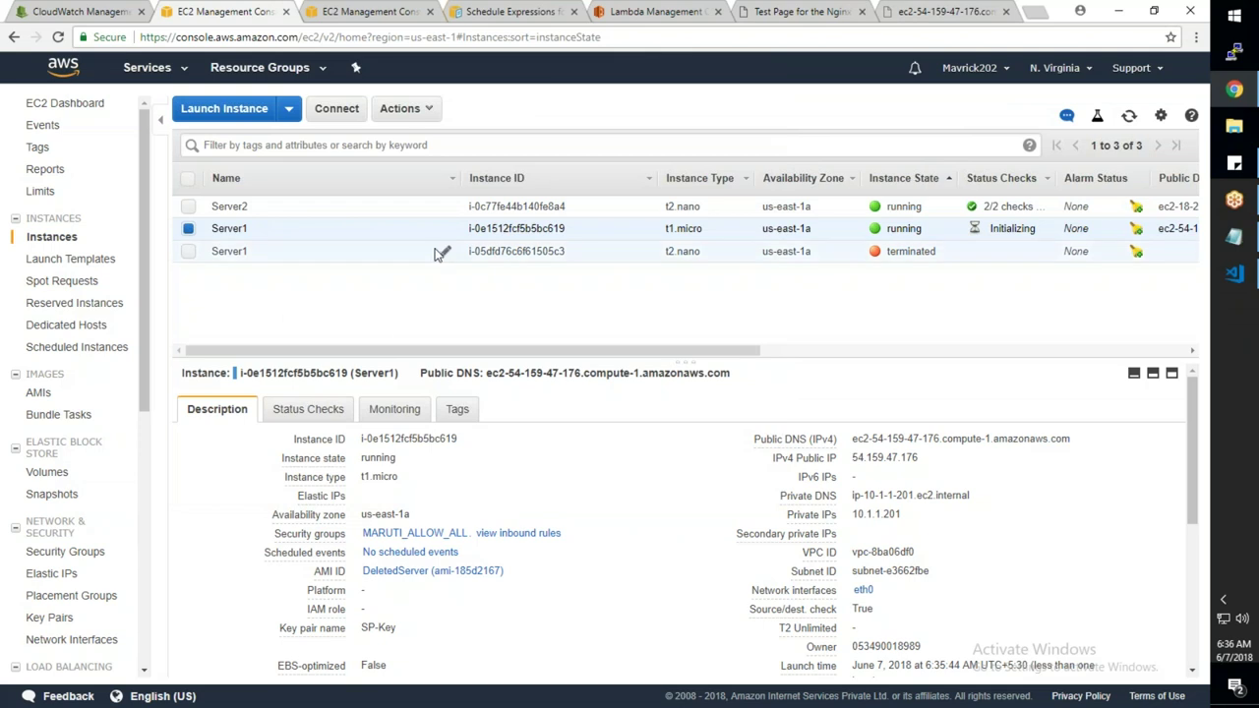
Examine the description of the Server2 instance, including its AMI details
right_click(386, 215)
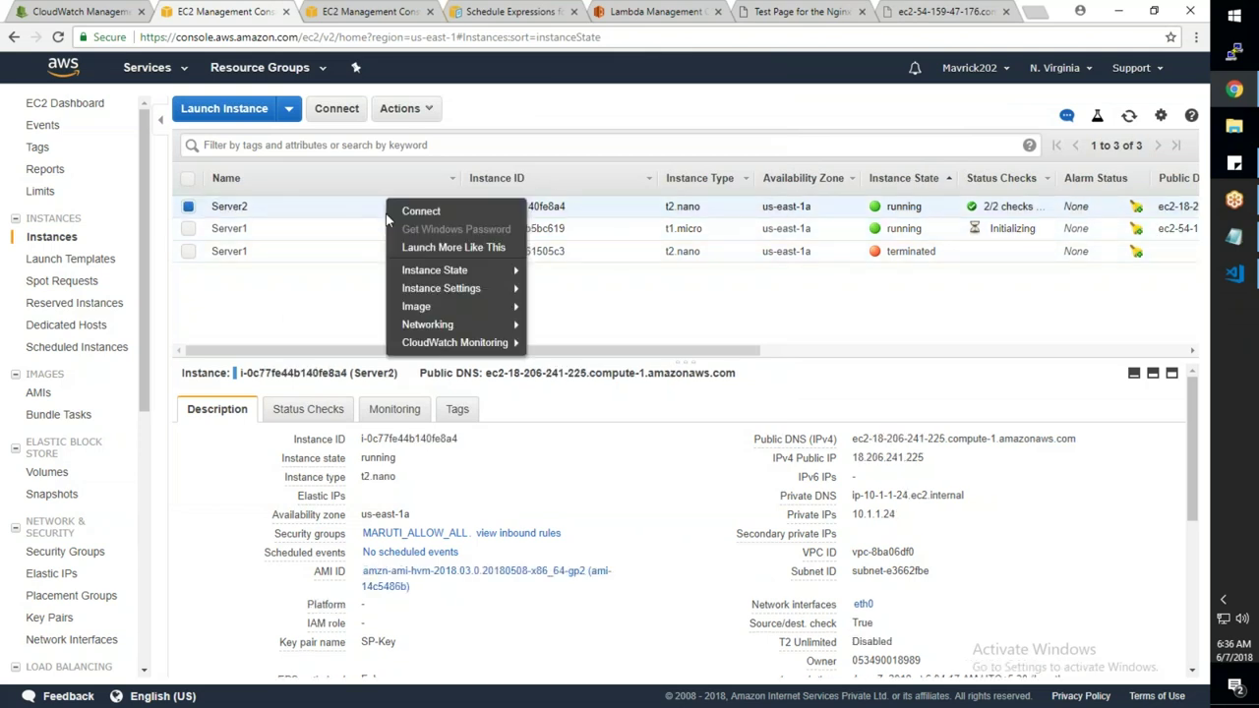
click(594, 209)
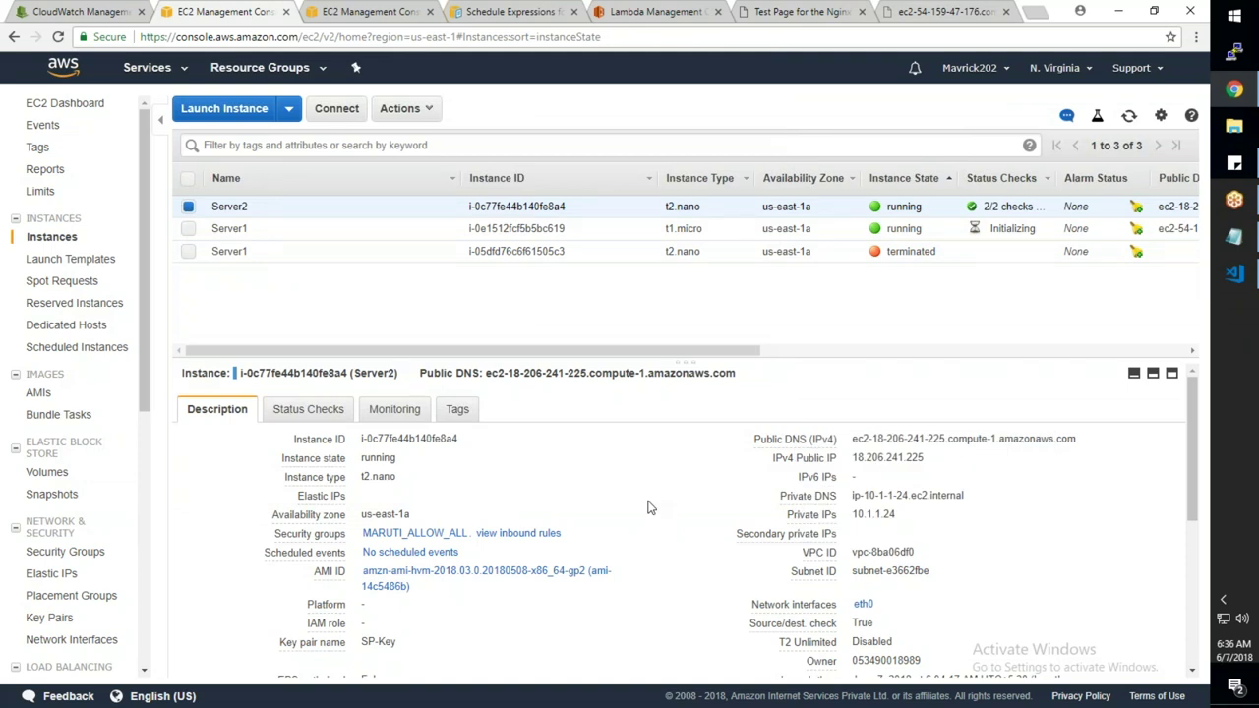
scroll(649, 507, down, 1)
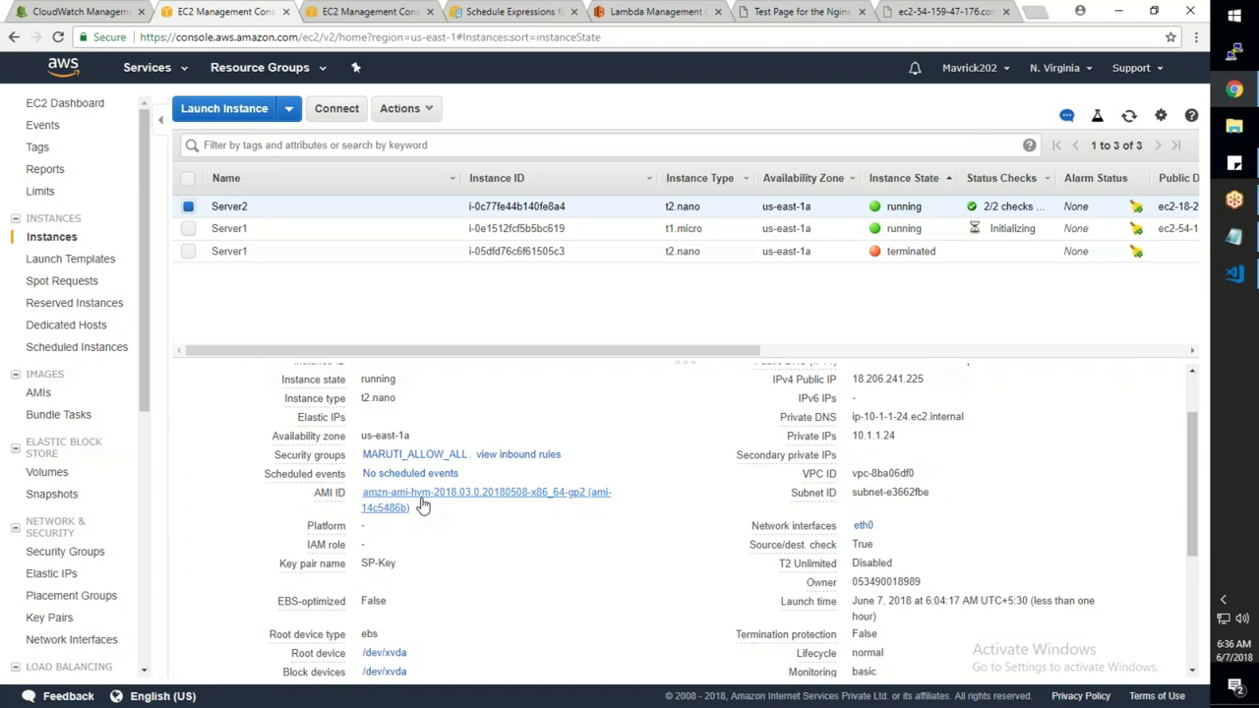
Deregister the DeletedServer AMI
click(44, 393)
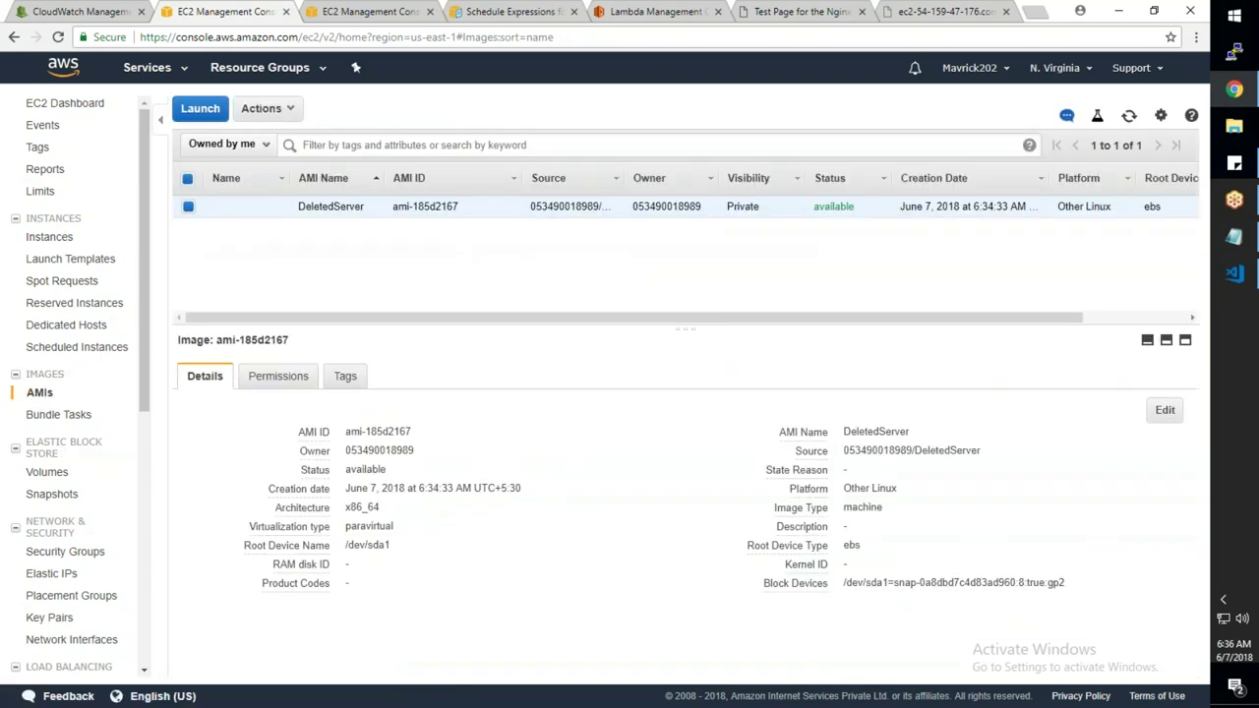
right_click(536, 208)
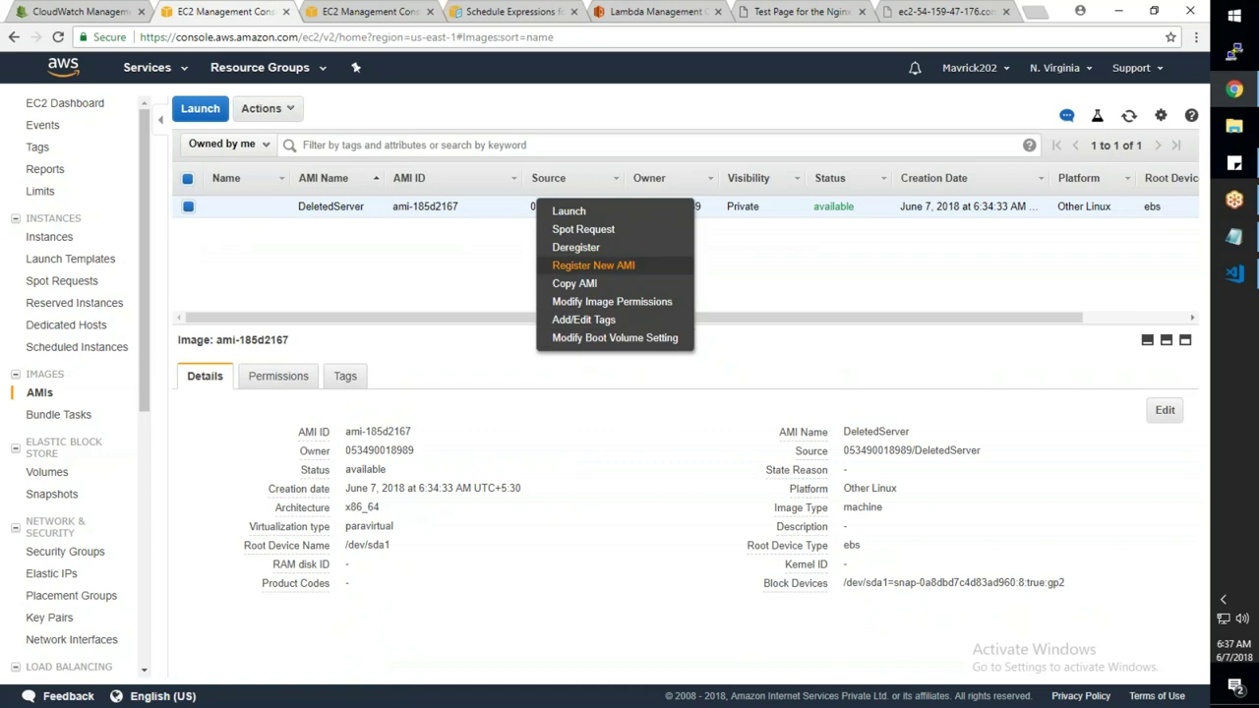
click(578, 247)
click(700, 442)
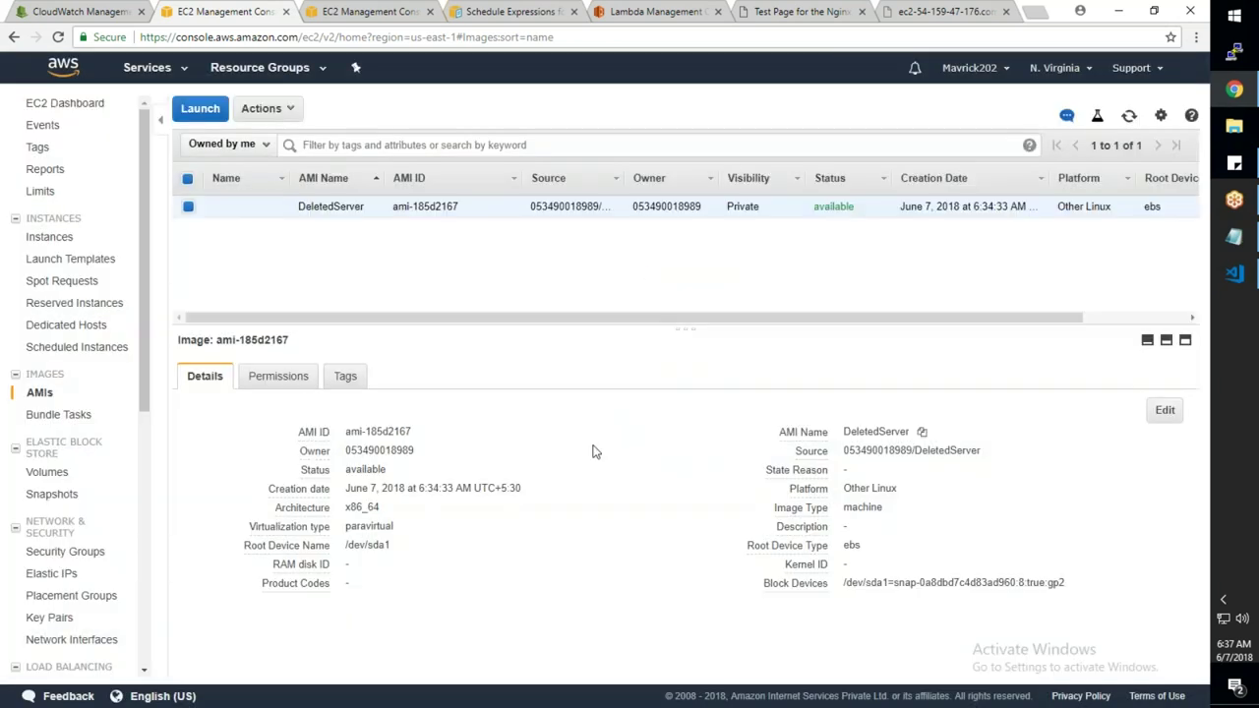
Start creating an image from the Backup EBS snapshot and check which virtualization types are offered
click(51, 493)
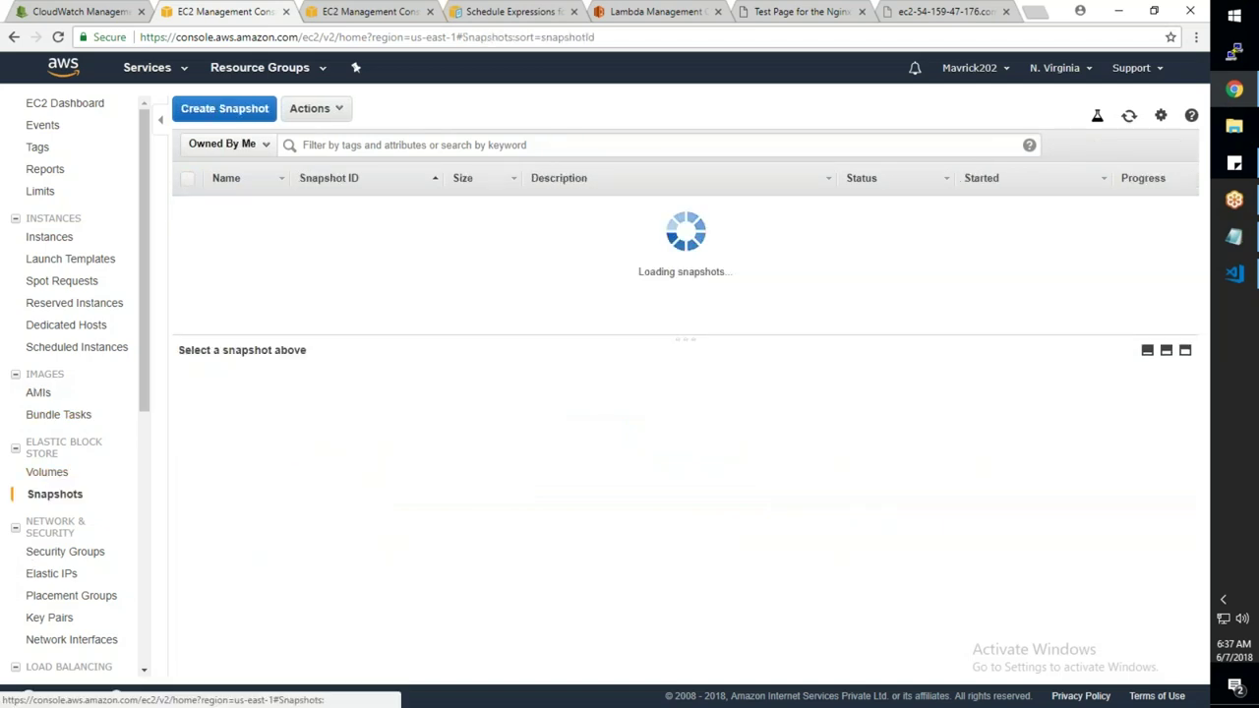
right_click(531, 212)
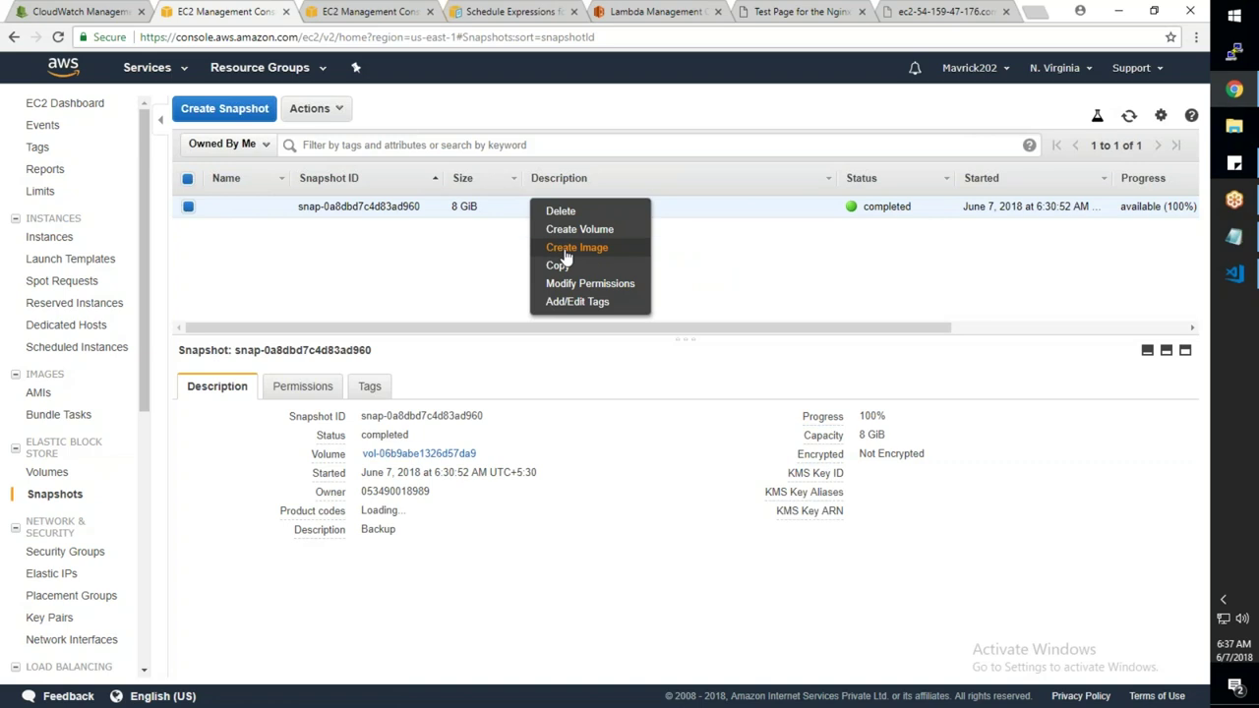
click(563, 247)
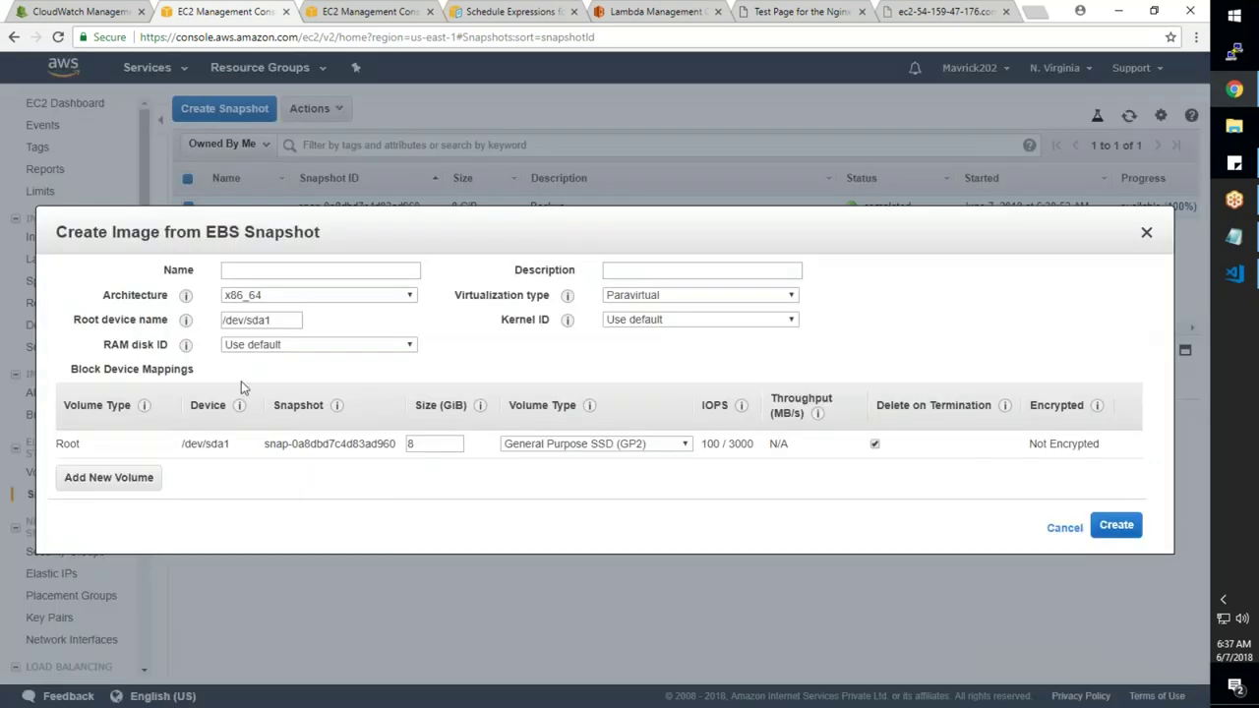
click(710, 297)
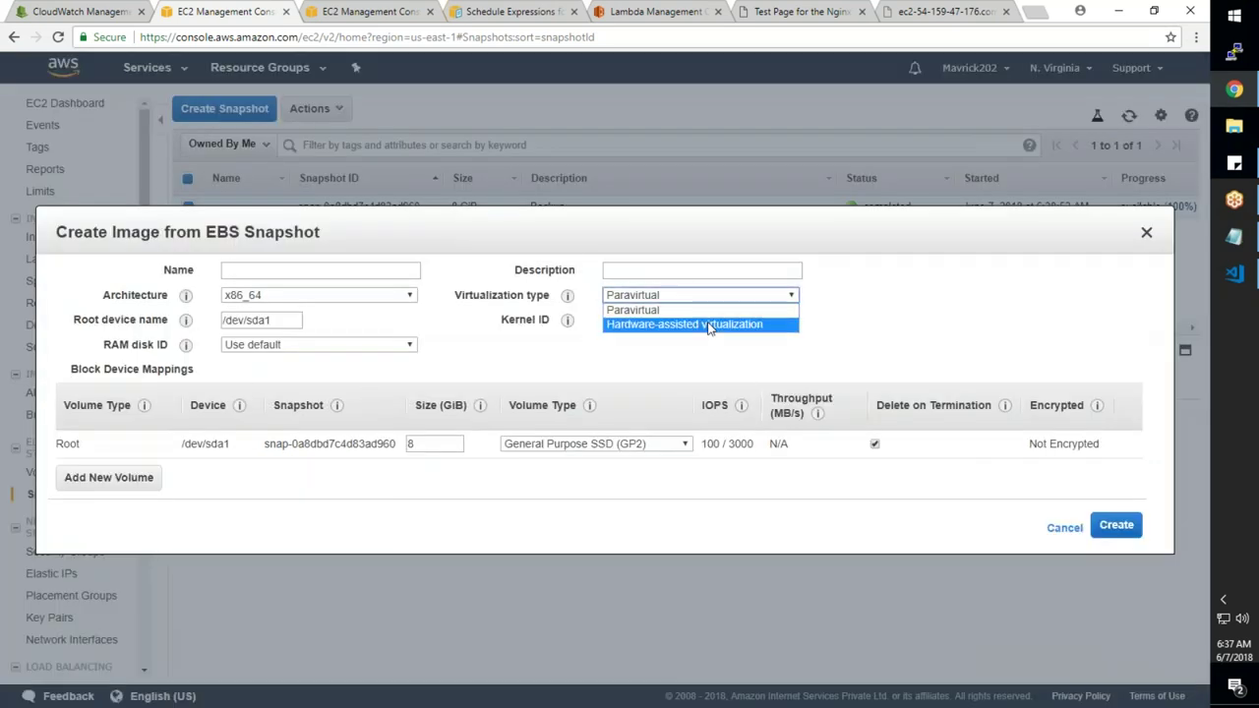
click(511, 369)
Reload Server1's web page to test whether it responds, and return to the image creation form
click(384, 13)
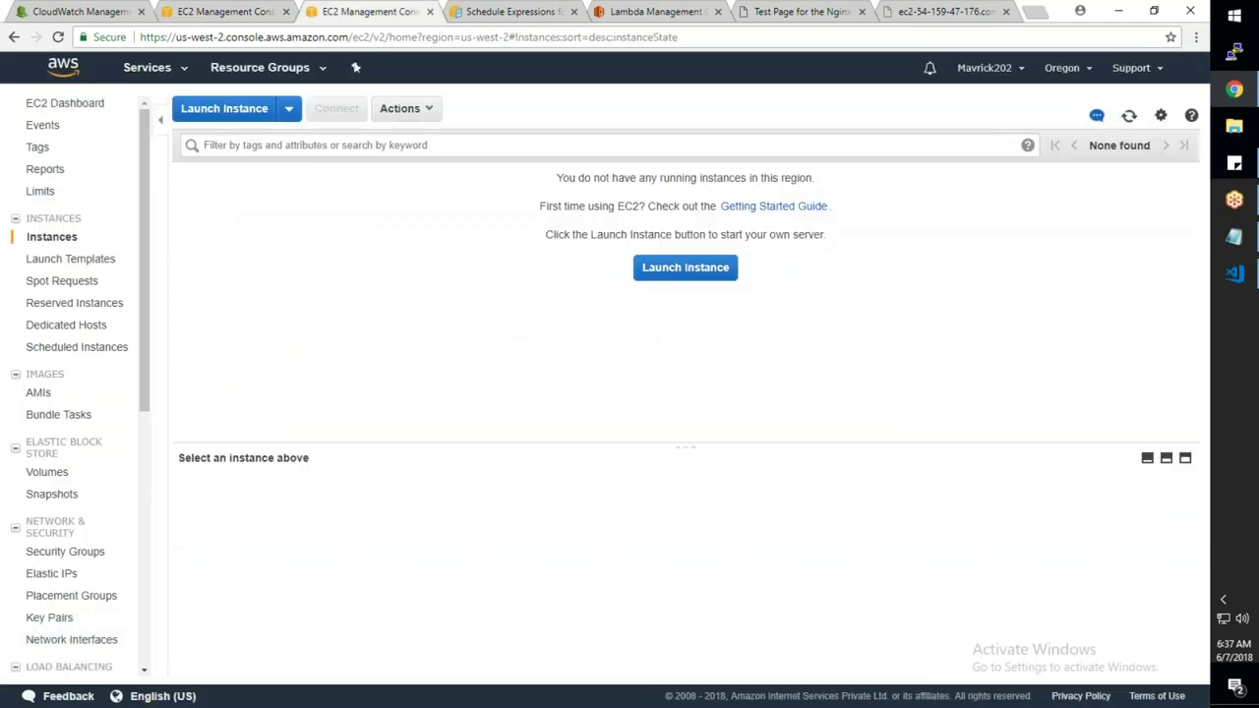
click(916, 14)
click(58, 37)
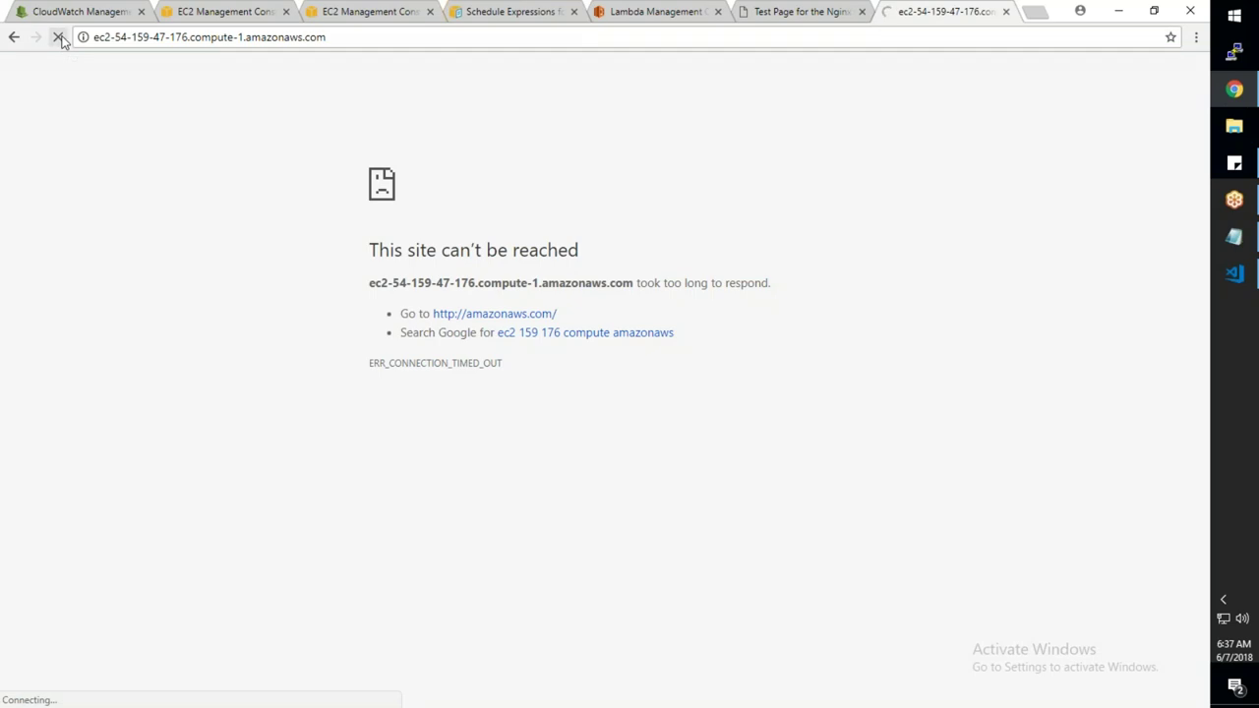
click(209, 16)
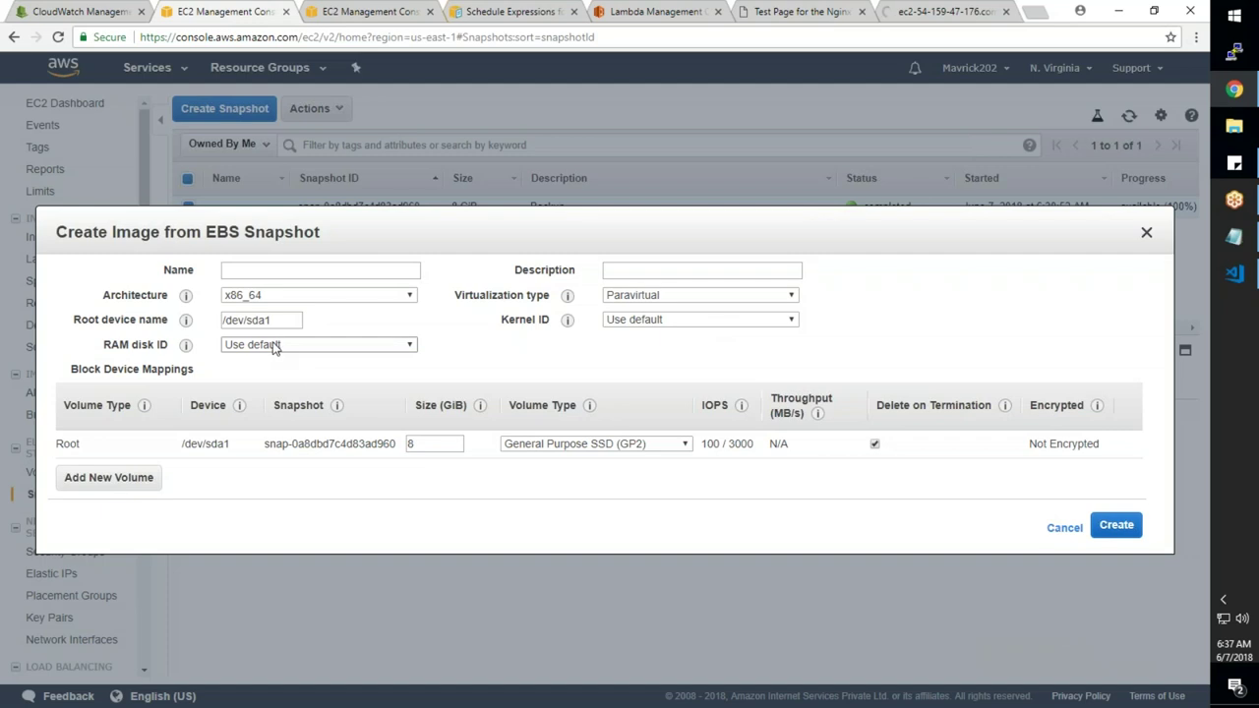
Create the image from the snapshot with Hardware-assisted virtualization and the name Deleted-Serve-2
mouse_move(567, 296)
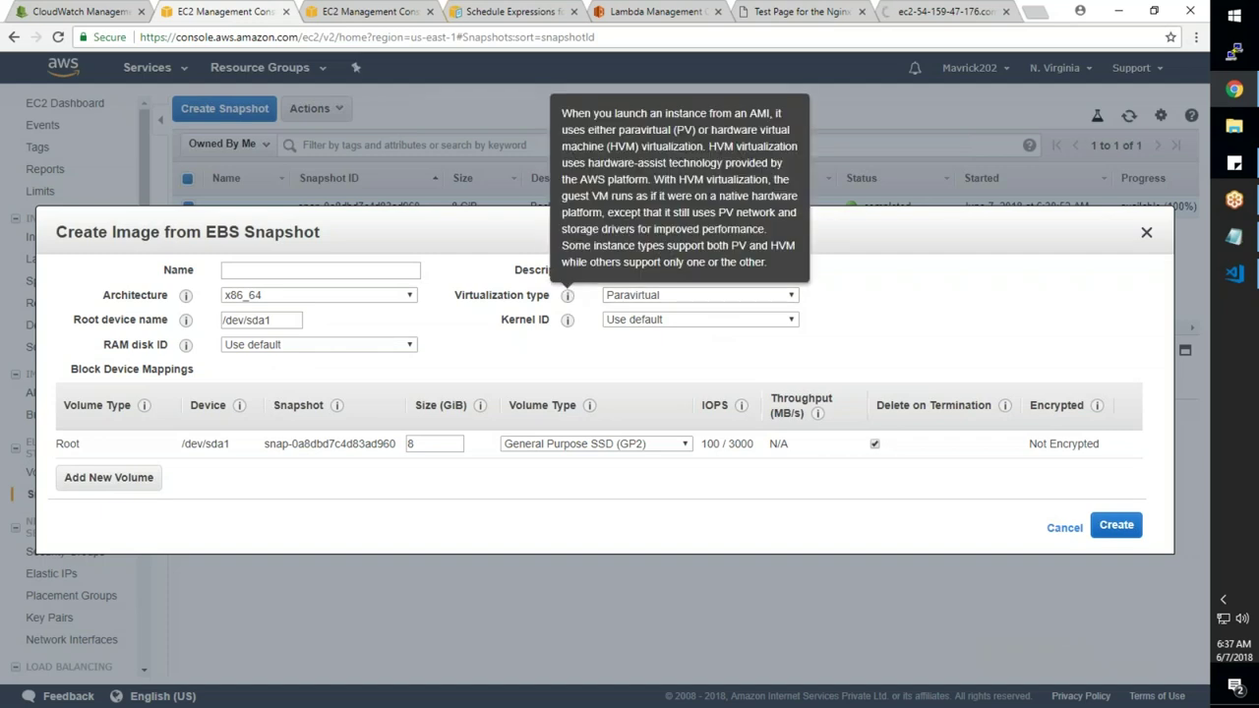
click(745, 296)
click(698, 324)
click(321, 270)
drag(364, 225, 409, 322)
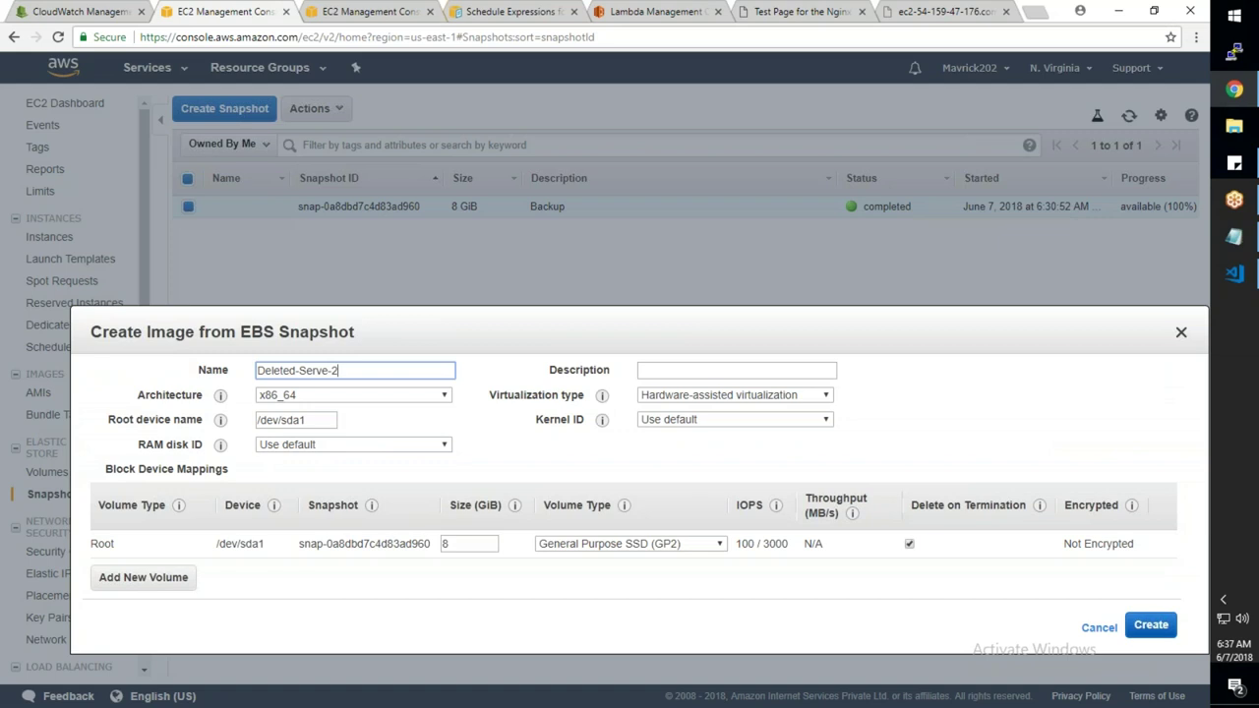
click(1116, 625)
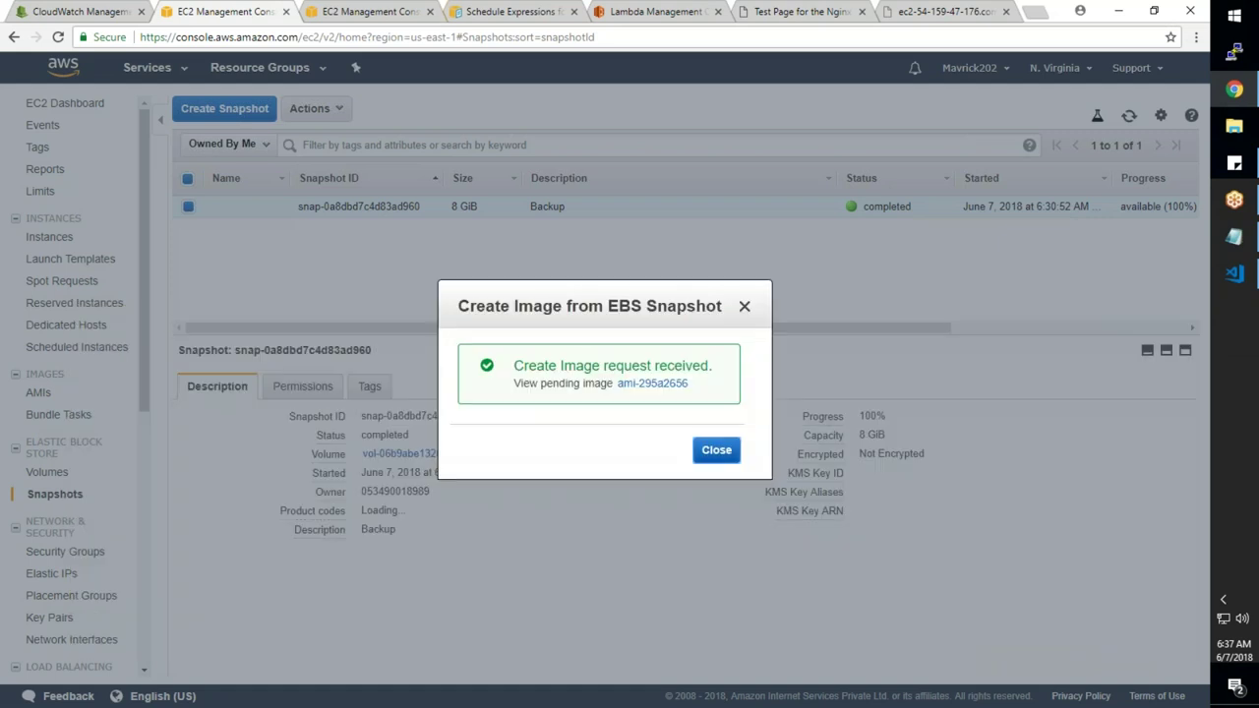
click(717, 450)
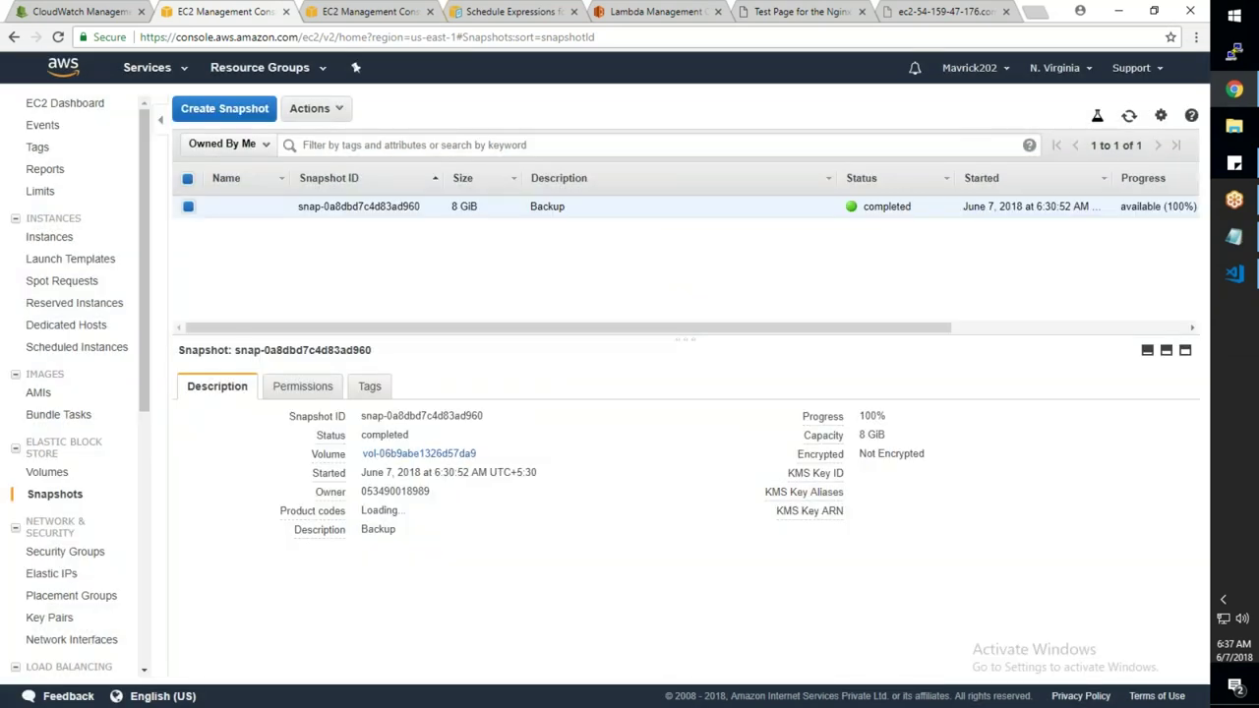
Refresh the AMI list to check for the newly requested image, with a look at the snapshots list in between
click(40, 393)
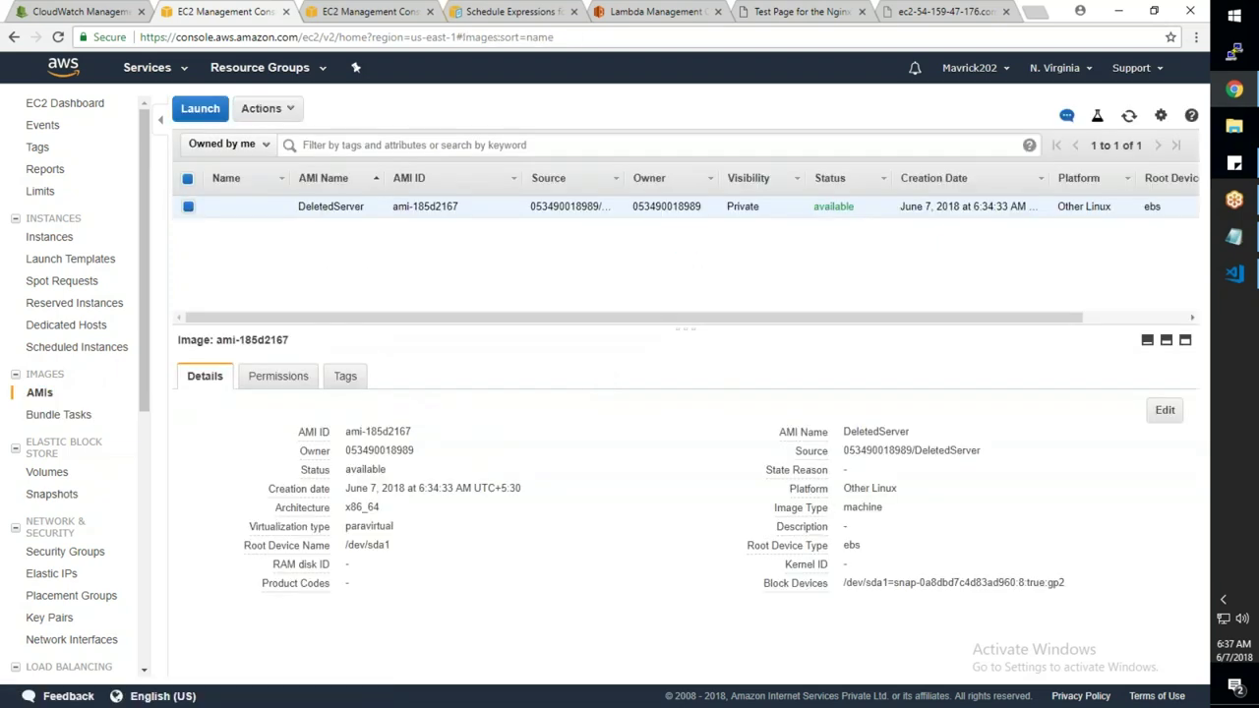
click(1129, 120)
click(1129, 118)
click(65, 493)
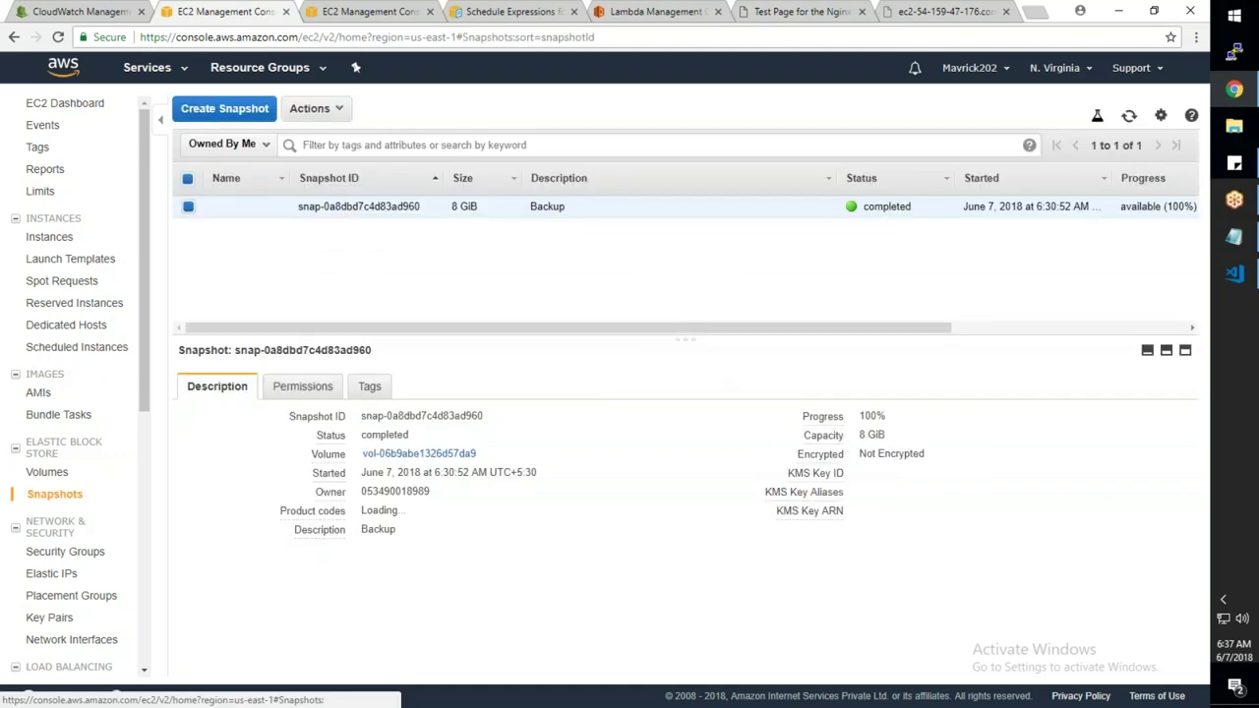
click(42, 391)
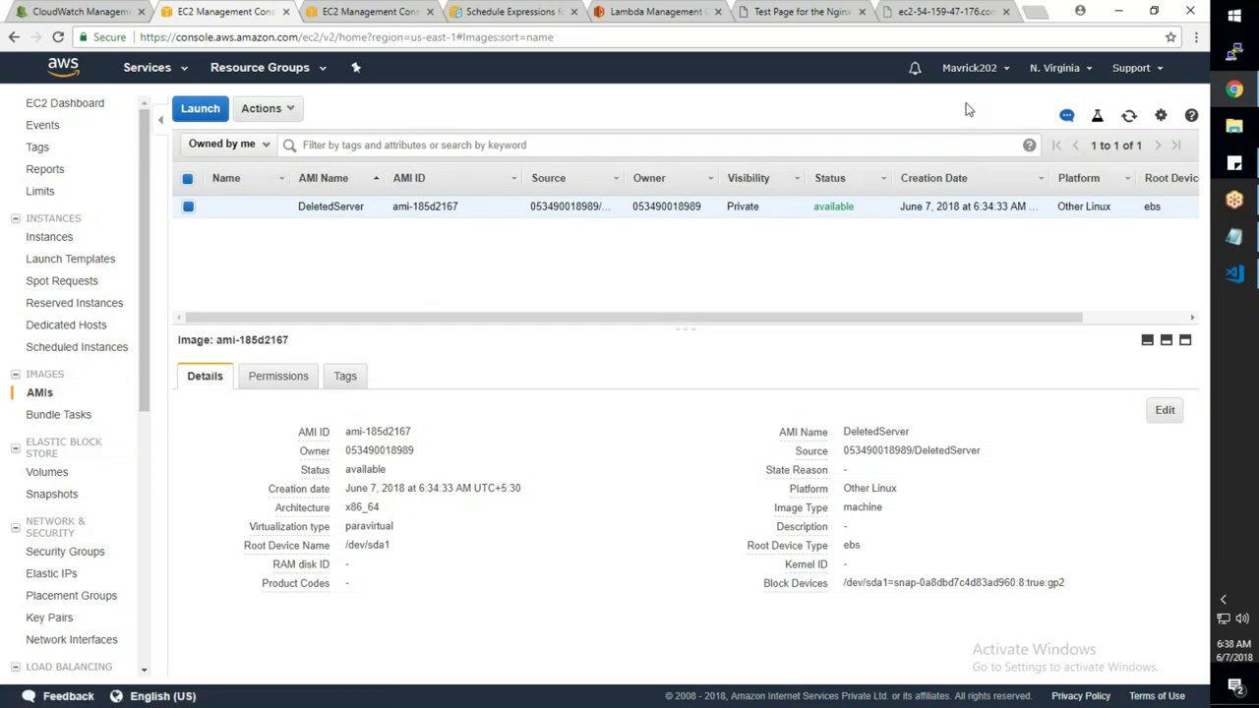
click(1131, 116)
click(1131, 116)
Open the instances list and examine the details of the running t1.micro Server1 instance
click(49, 239)
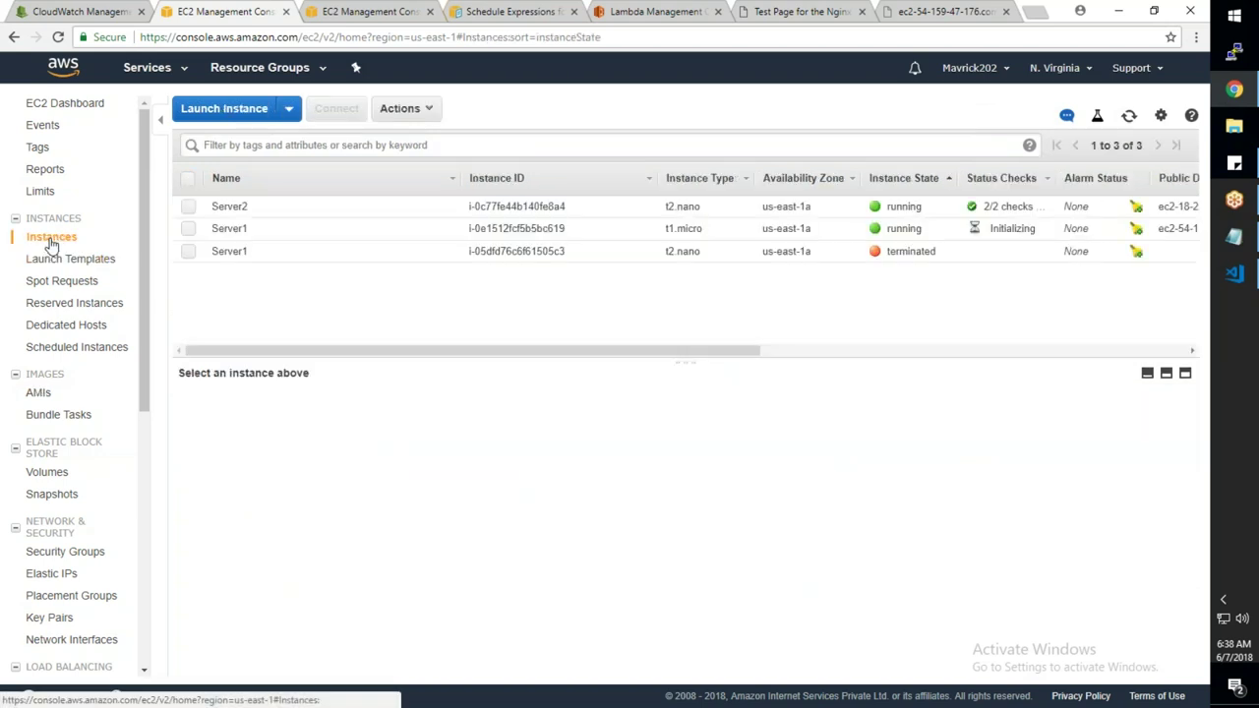
click(354, 234)
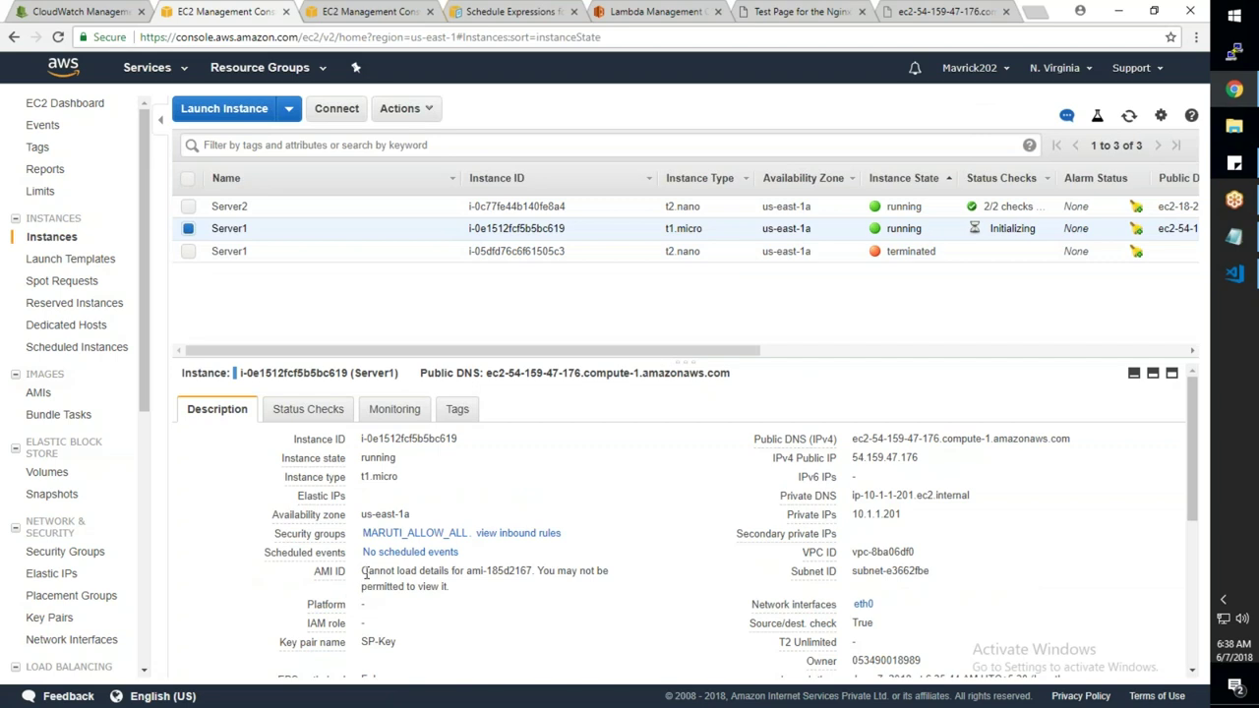
Terminate the running t1.micro Server1 instance
mouse_move(371, 573)
mouse_down()
mouse_move(476, 596)
mouse_move(366, 572)
mouse_up()
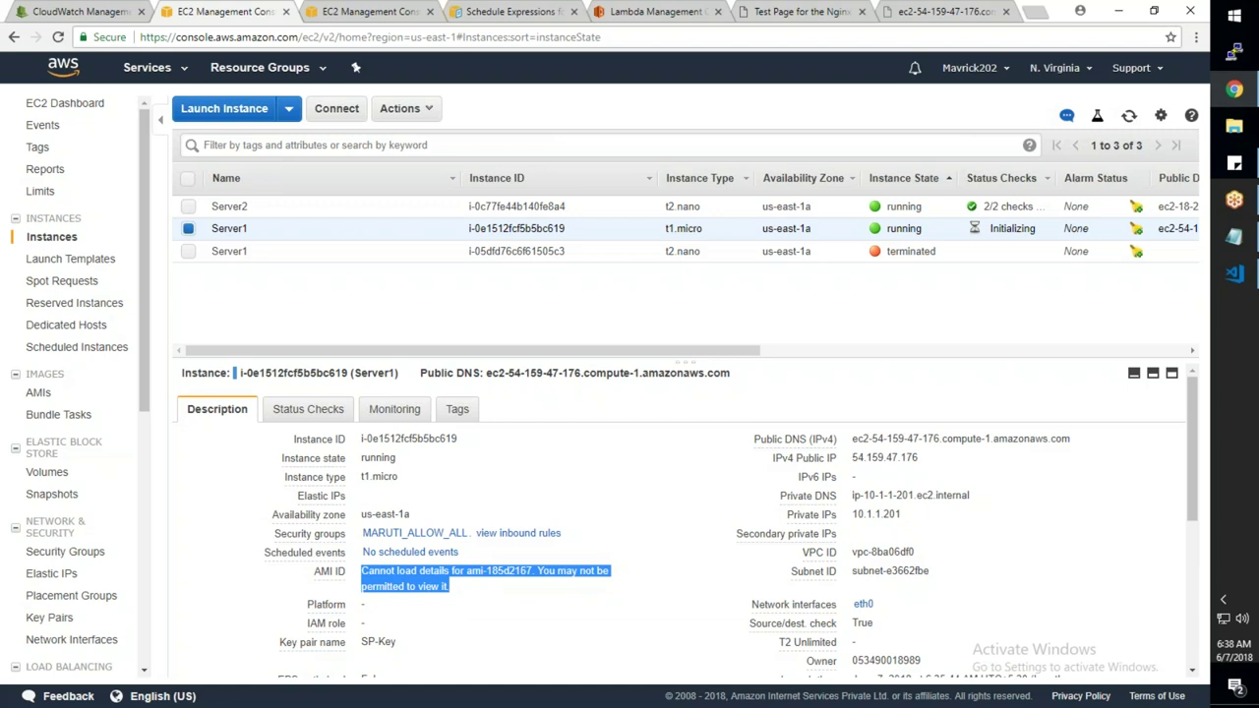
right_click(556, 232)
mouse_move(602, 293)
click(730, 346)
click(787, 484)
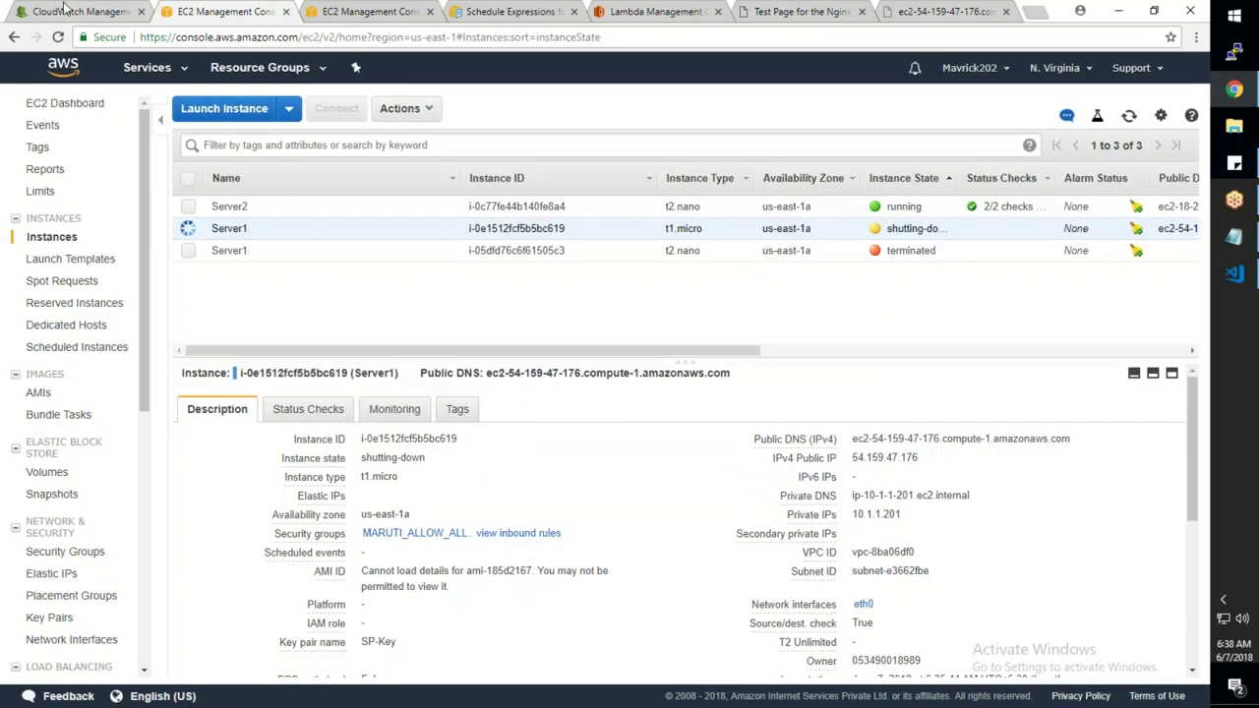
Check the list of owned AMIs for the newly requested image
click(39, 393)
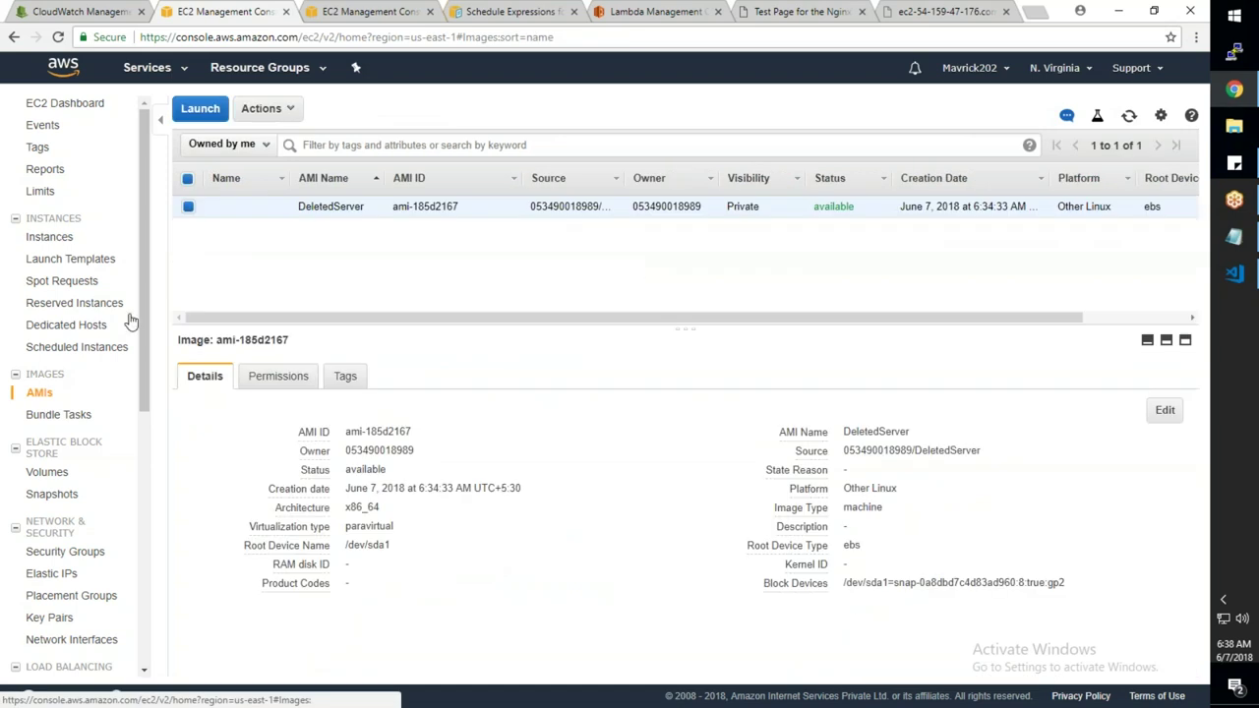
drag(997, 324, 608, 318)
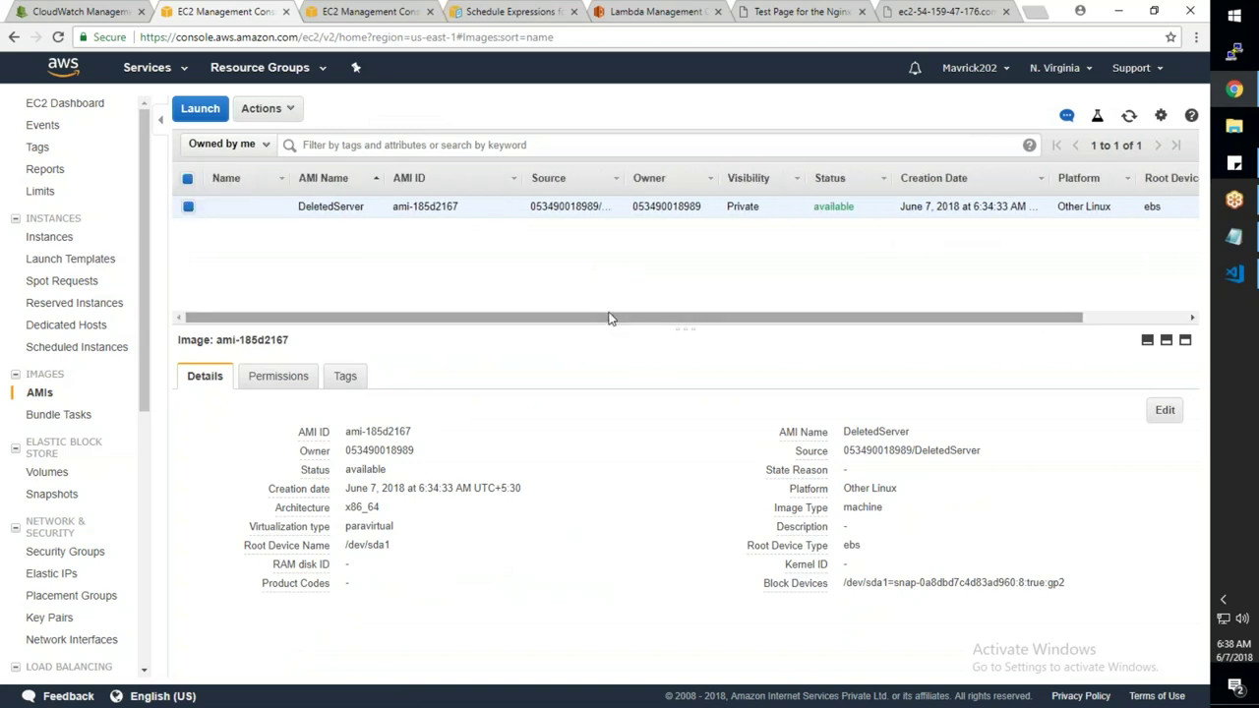
click(52, 495)
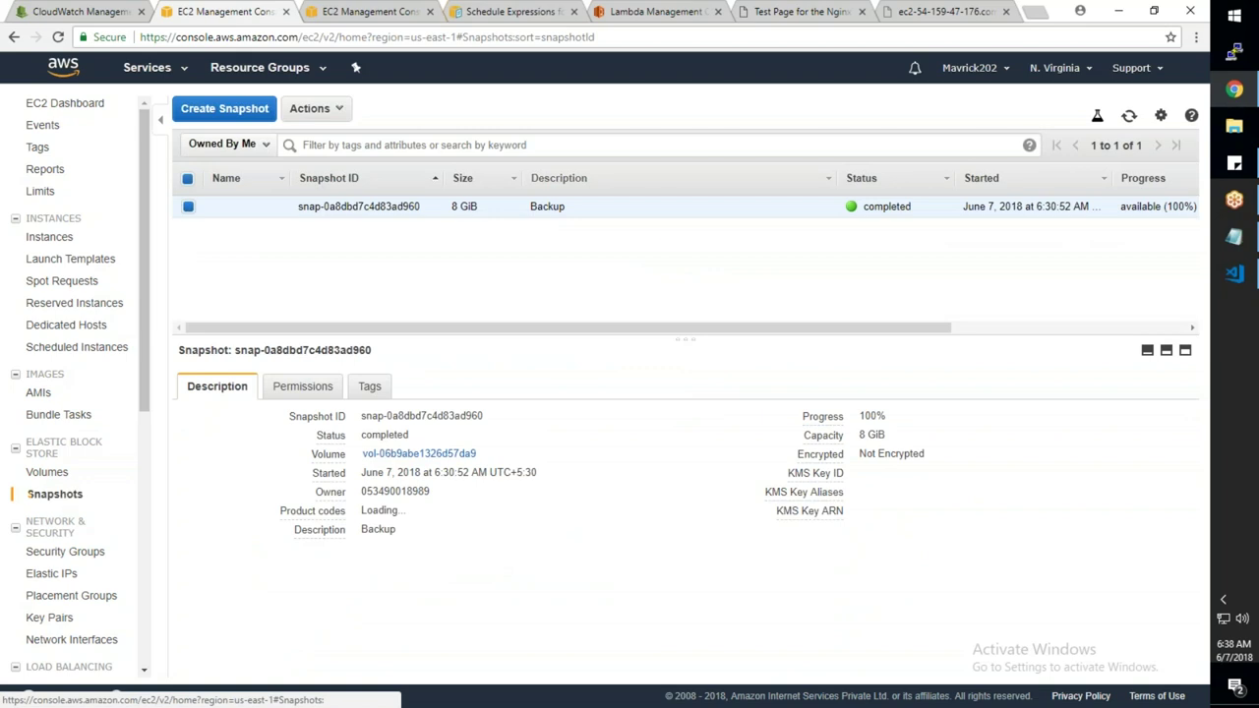
right_click(596, 202)
click(640, 248)
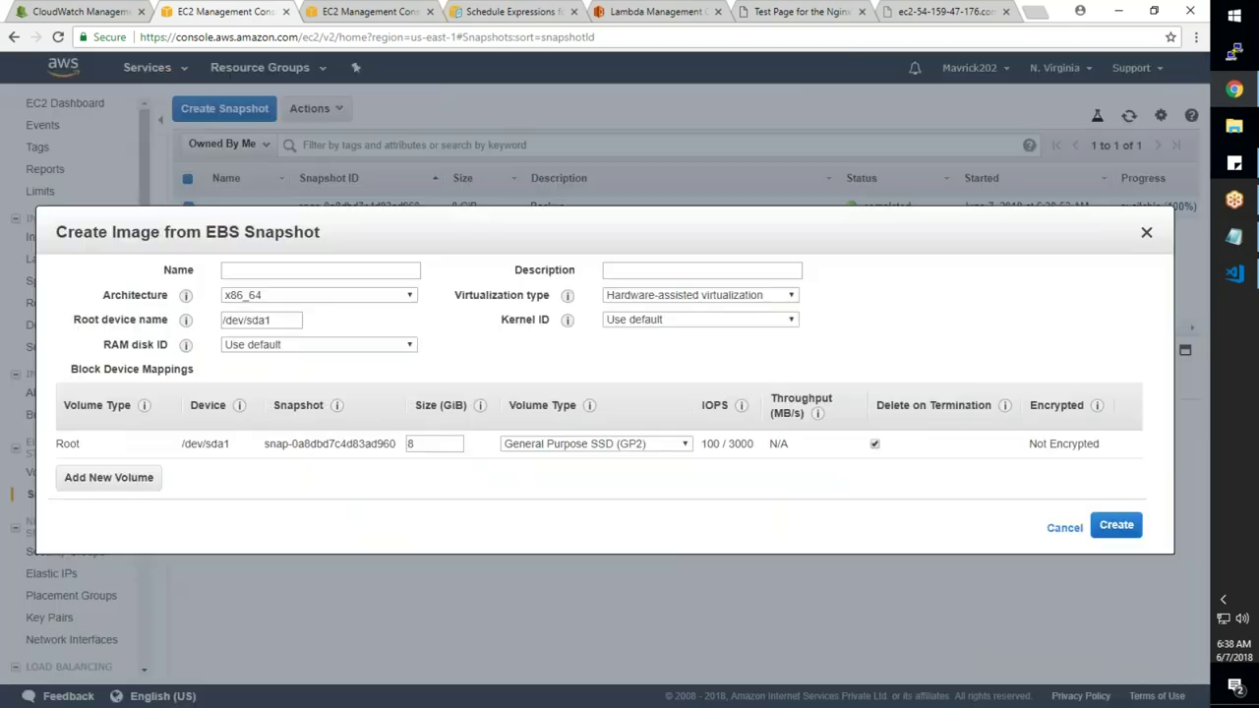
click(614, 295)
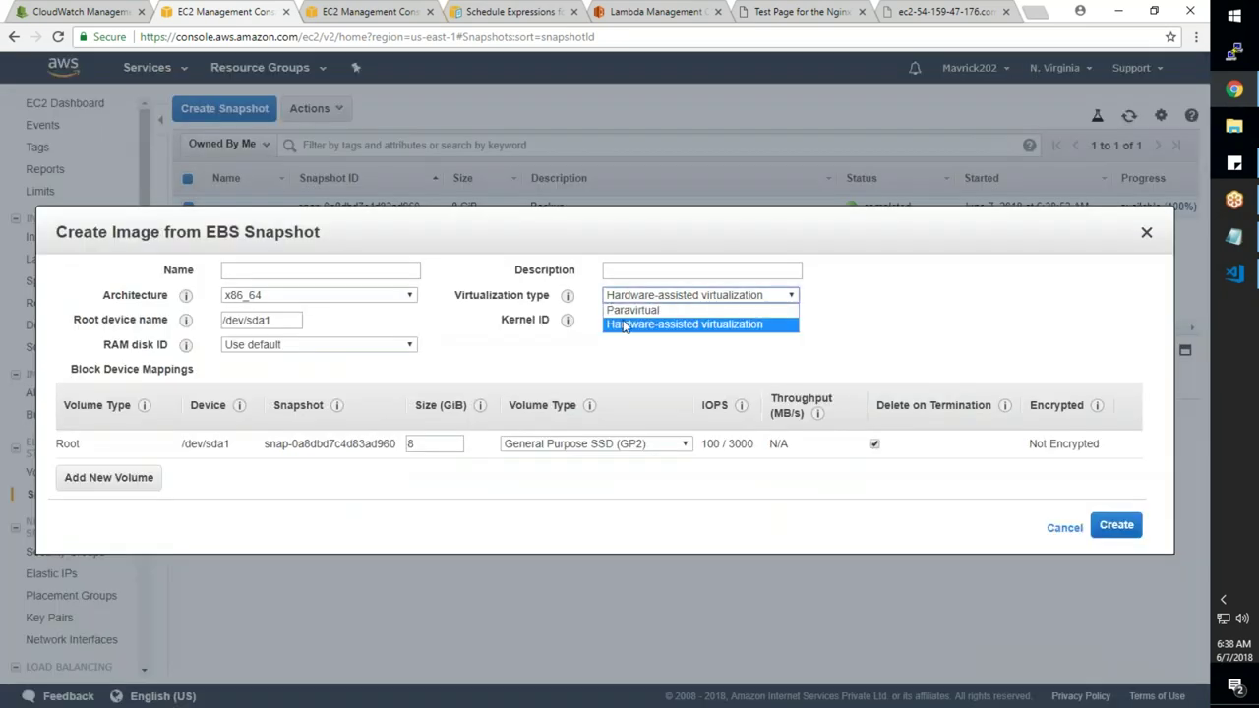
click(649, 324)
click(1115, 524)
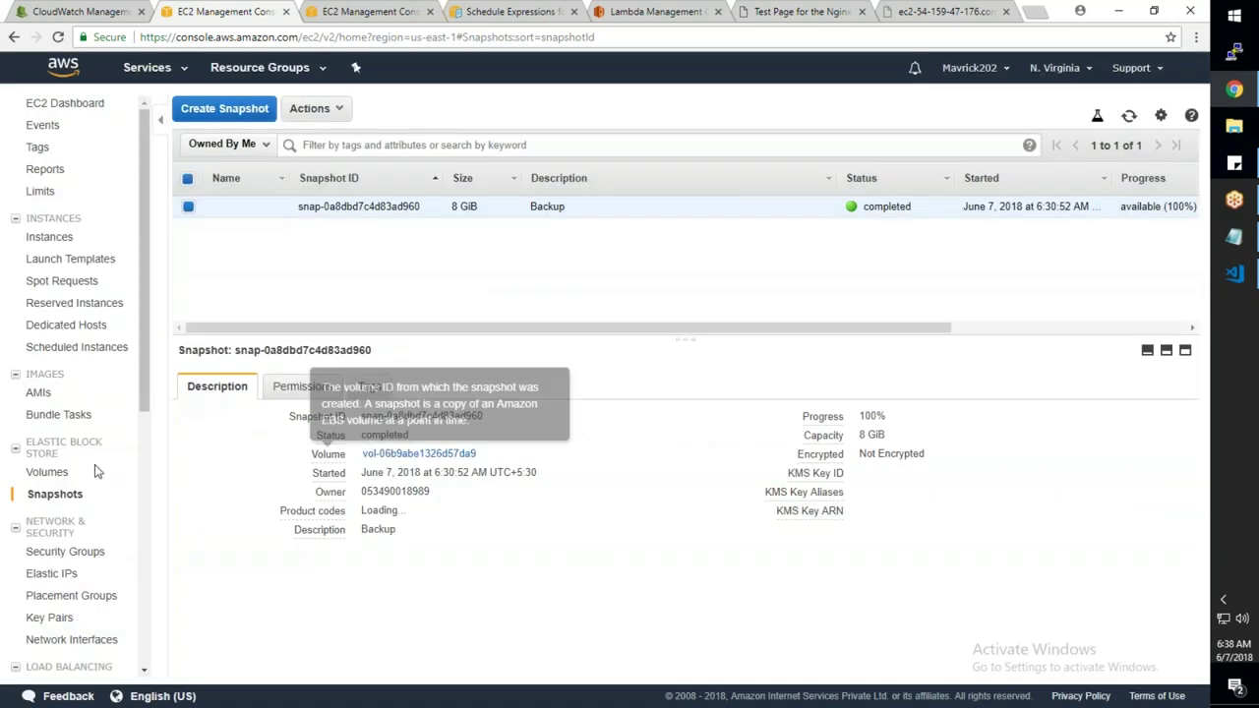
Reload the AMI list and deregister the paravirtual DeletedServer AMI
click(40, 393)
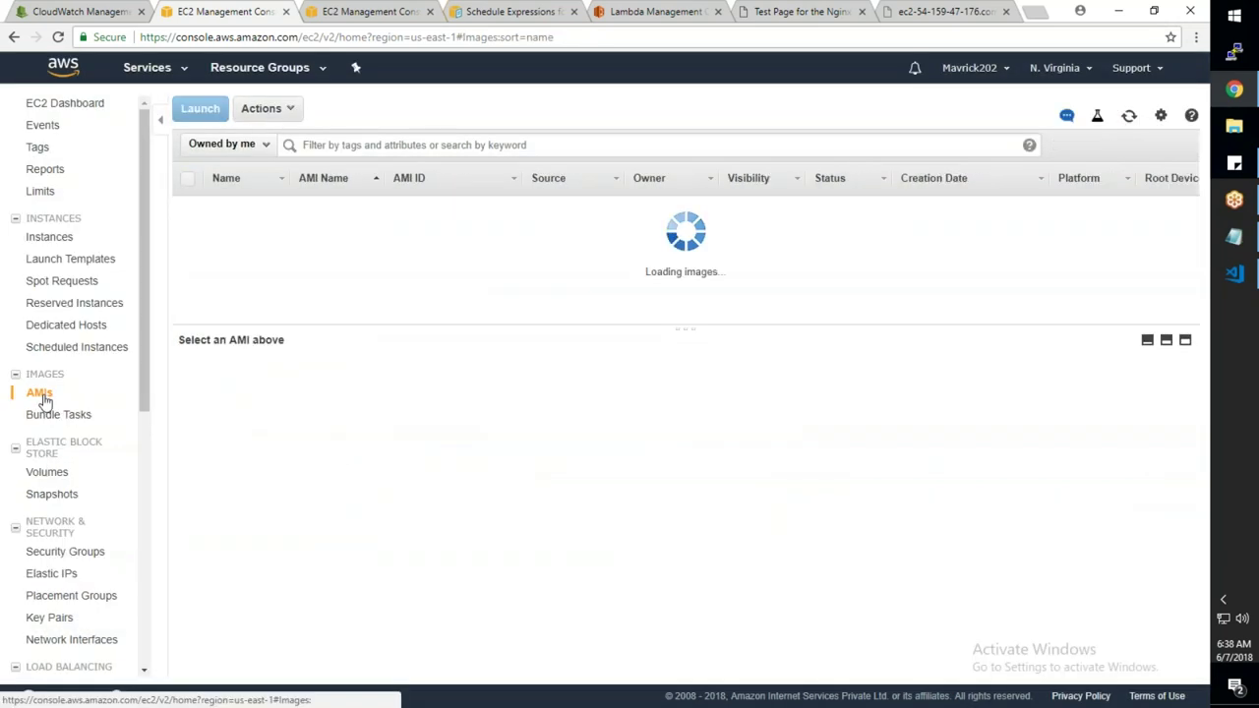
click(58, 38)
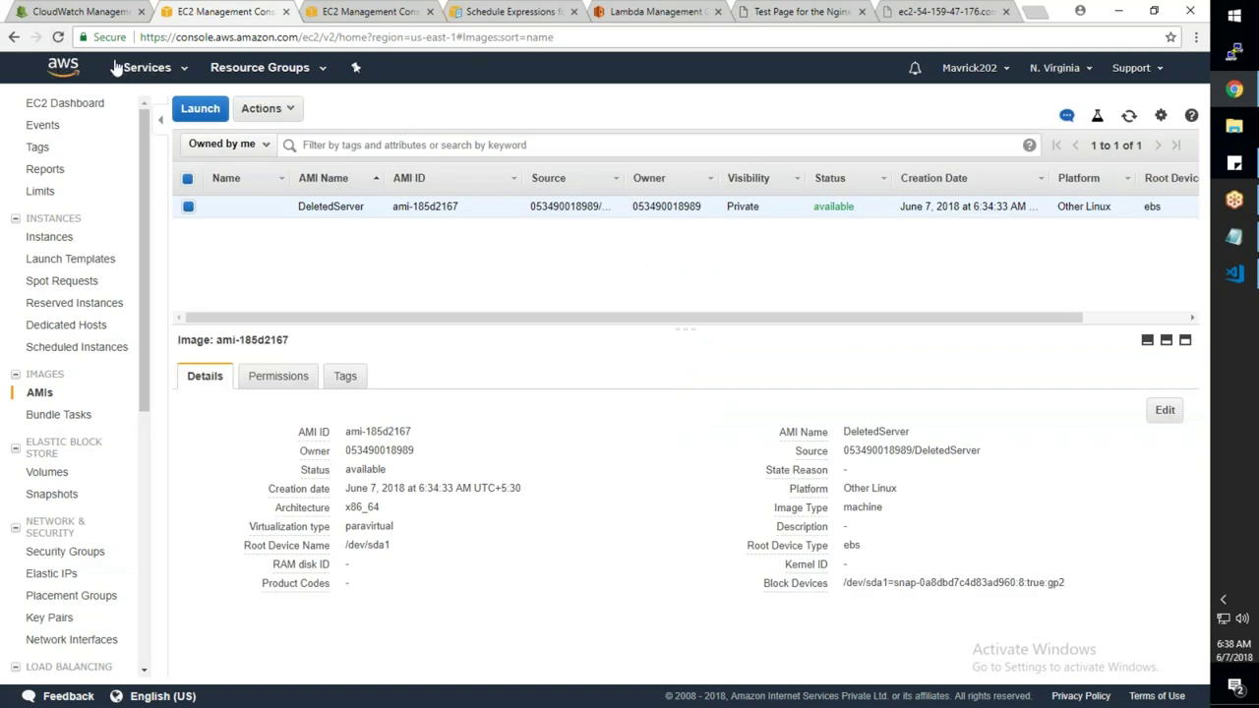
right_click(784, 207)
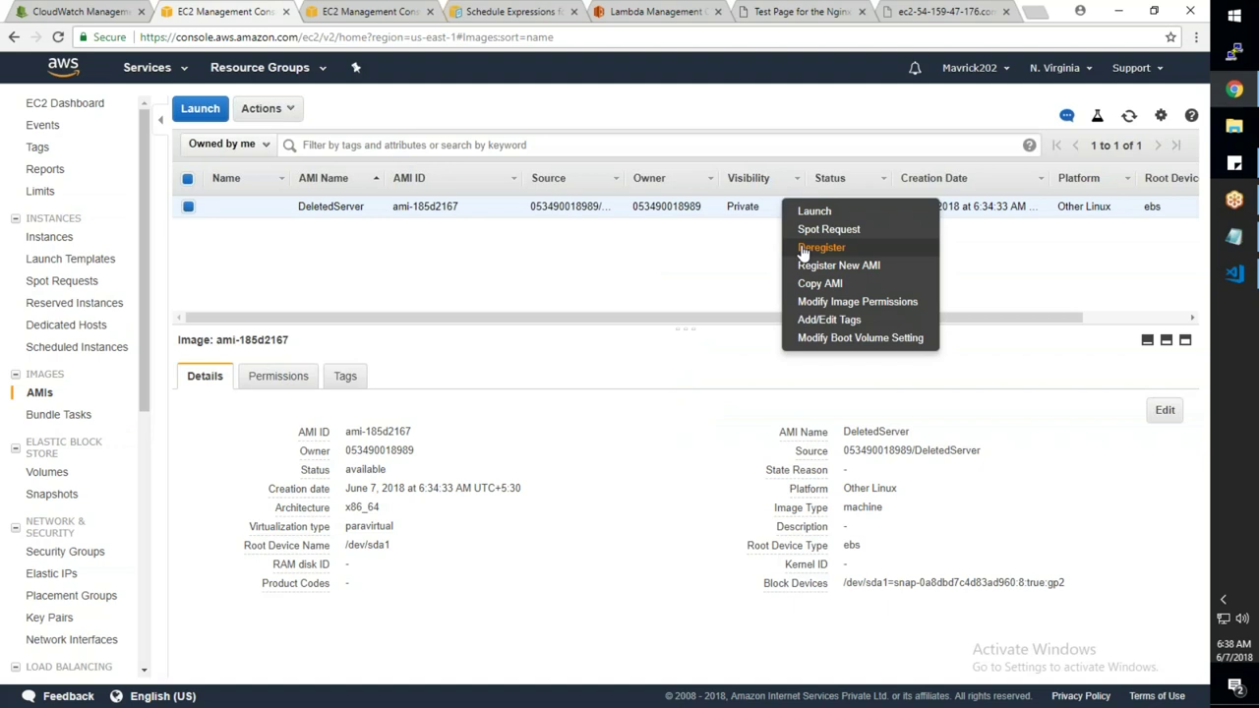
click(801, 248)
click(684, 437)
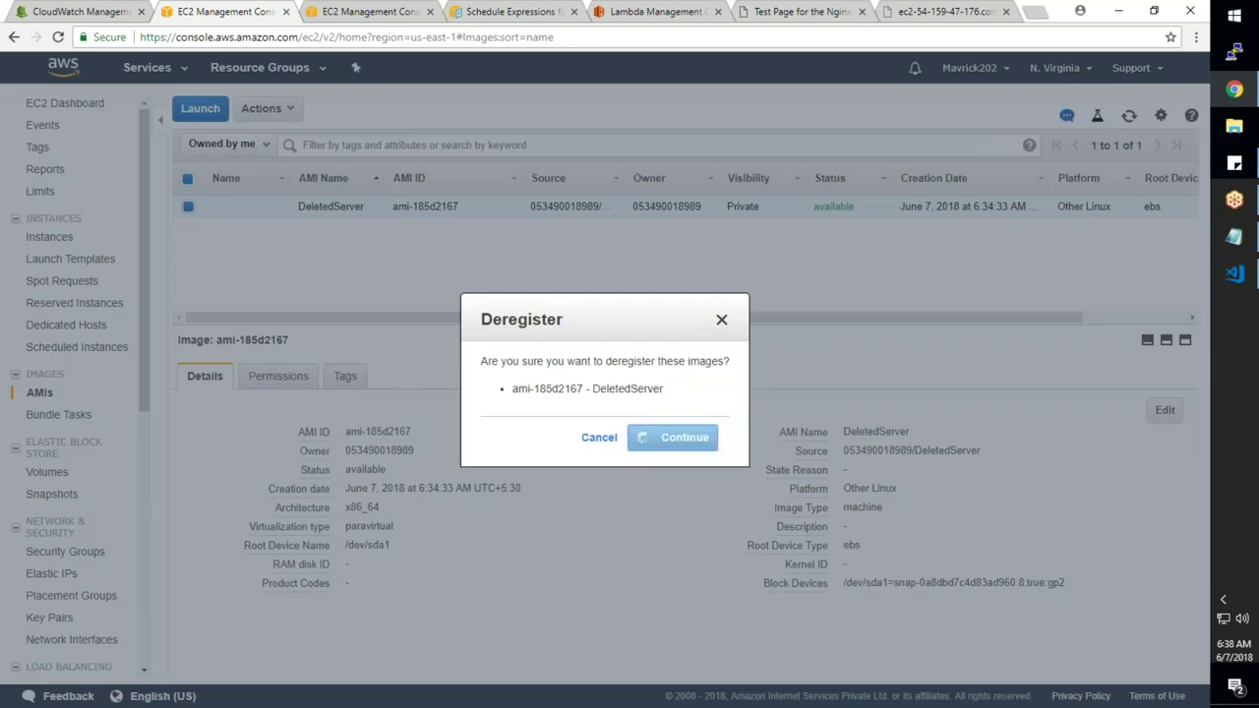
drag(540, 416, 705, 428)
click(717, 466)
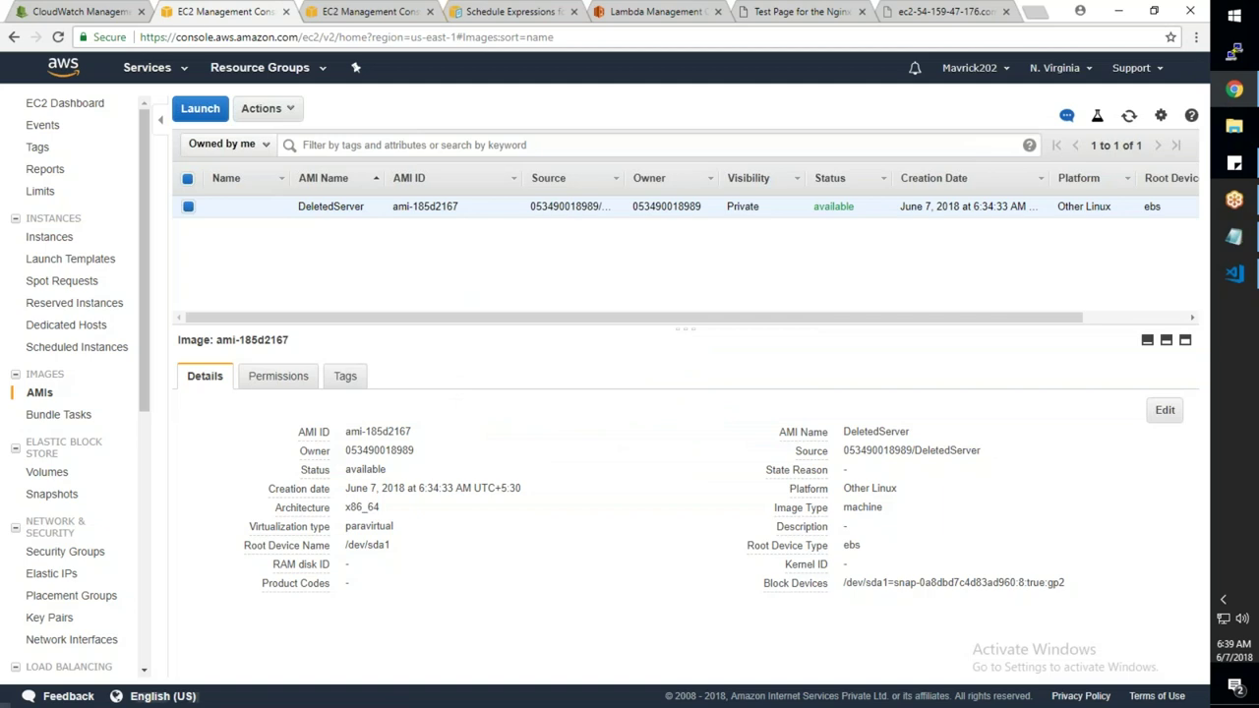
Start creating an image from the Backup snapshot and set its virtualization type to Hardware-assisted virtualization
click(51, 494)
right_click(549, 206)
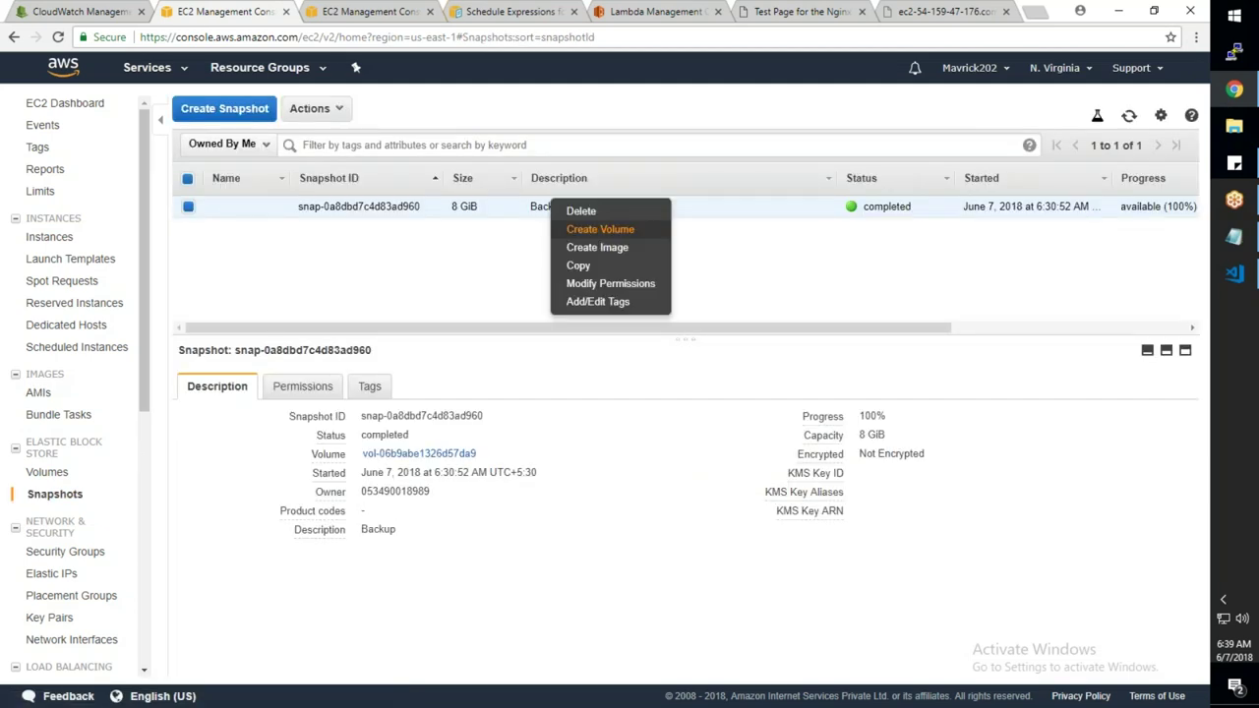
click(589, 248)
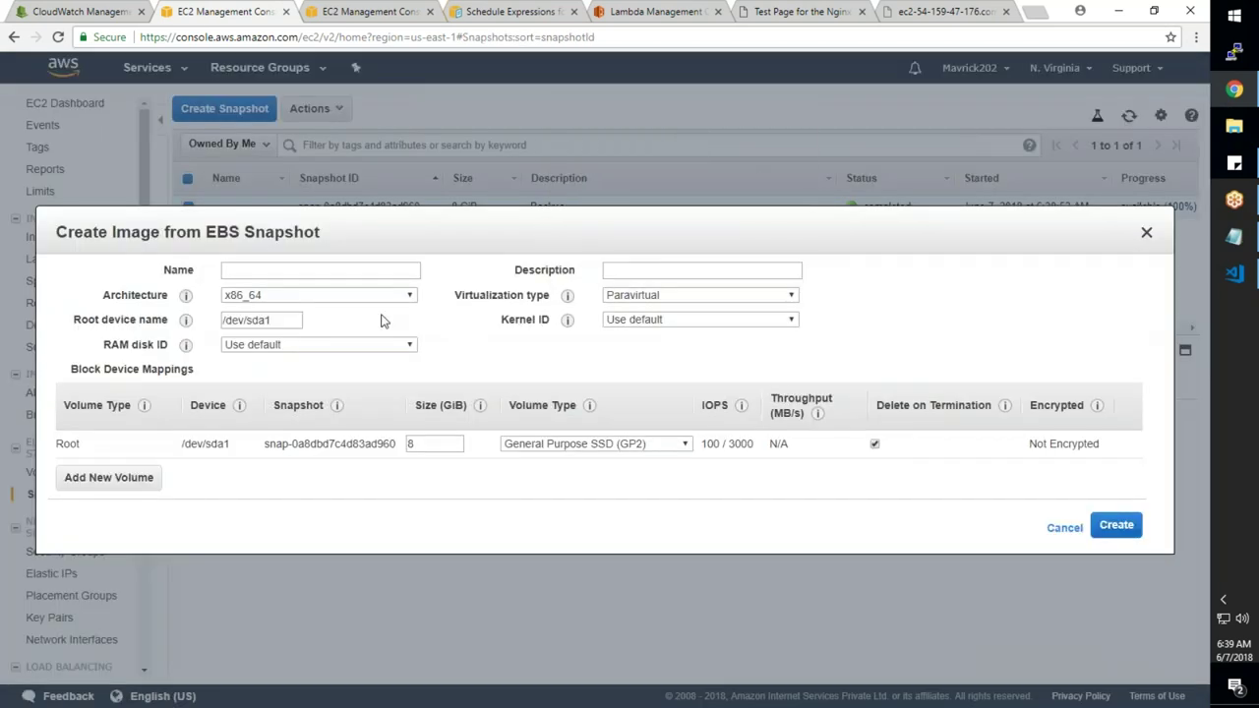
click(630, 295)
click(649, 325)
Name the image MyDeleteServer and create it
click(331, 265)
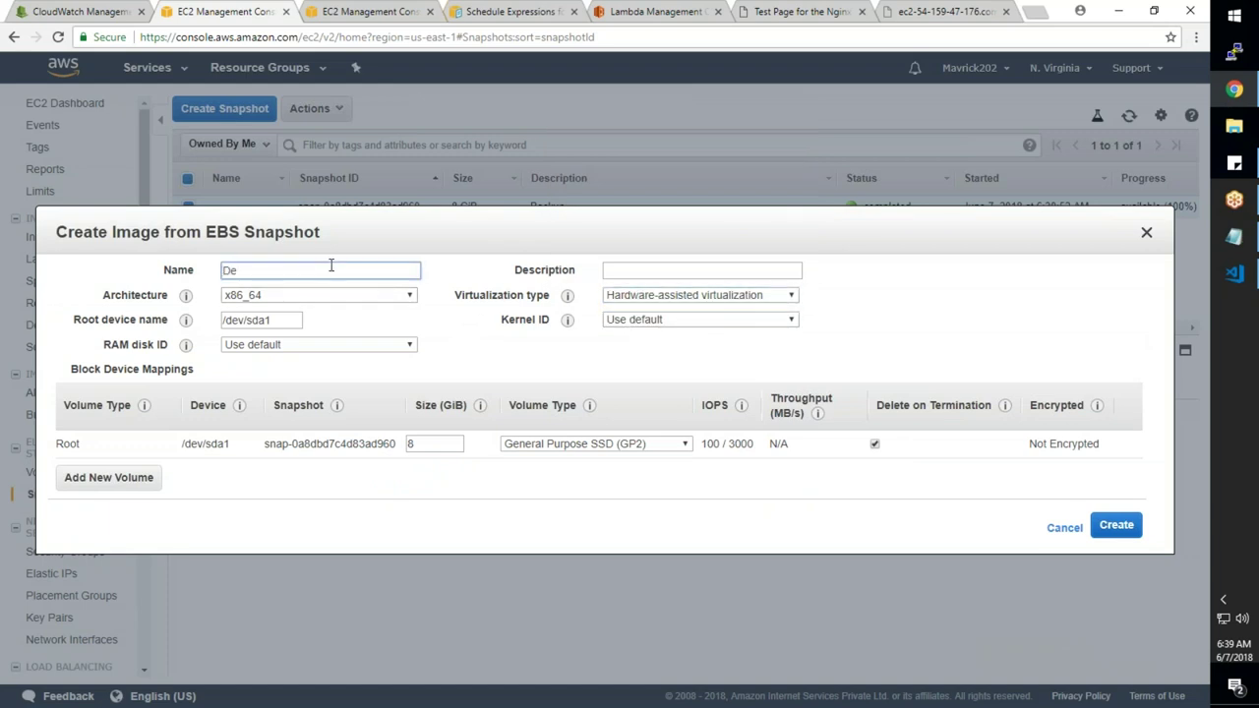
text(Delete)
key(BackSpace)
key(BackSpace)
key(BackSpace)
key(BackSpace)
key(BackSpace)
key(BackSpace)
text(M)
click(1102, 527)
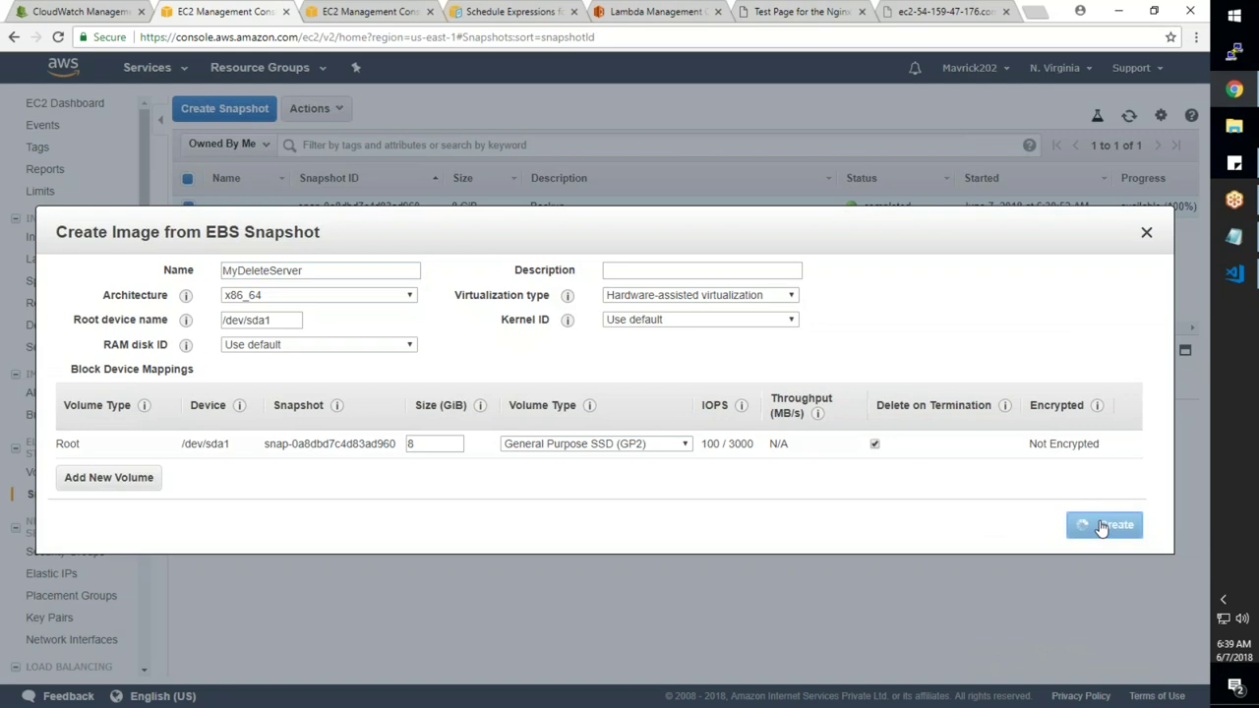
click(723, 458)
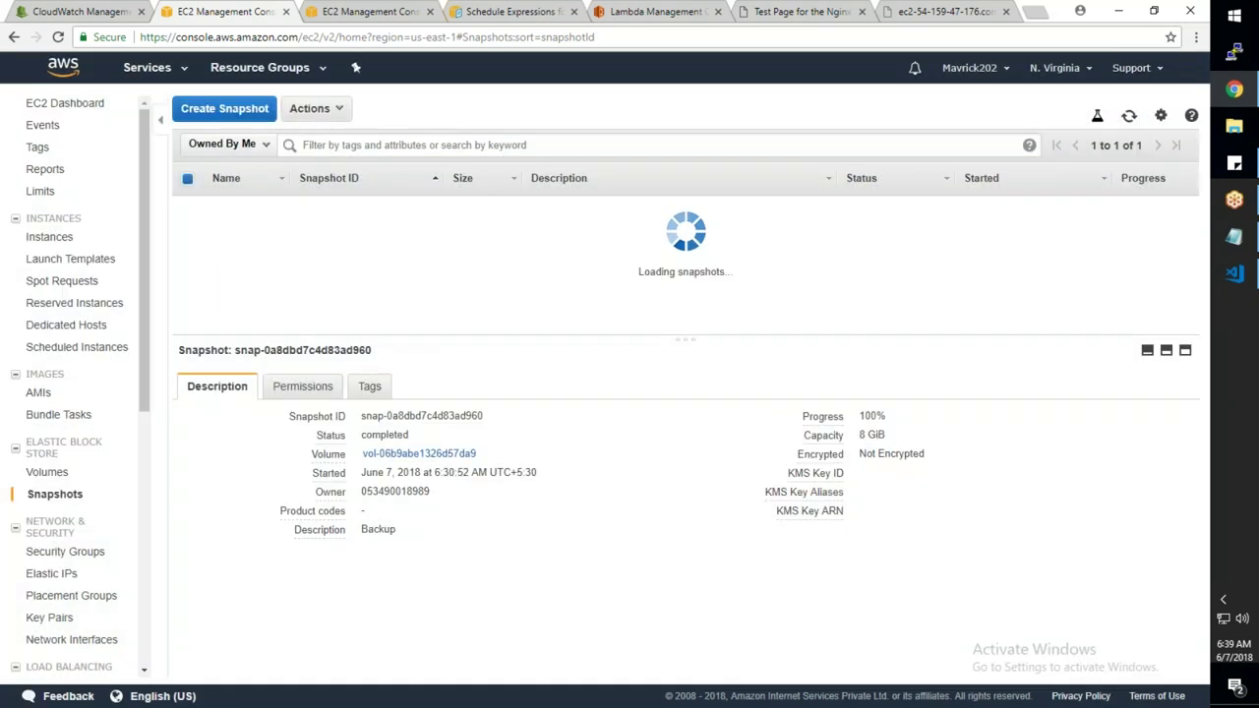
Open the AMI list and refresh it to check for the MyDeleteServer image
click(40, 394)
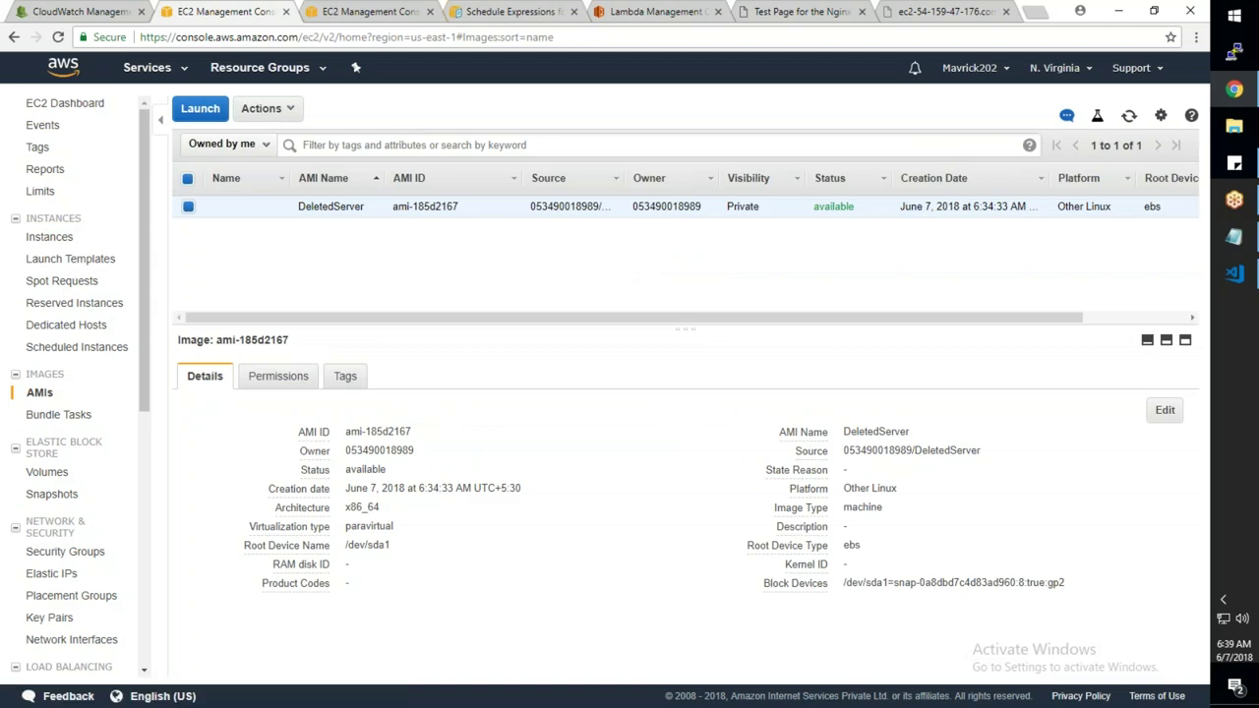
click(1129, 117)
click(1129, 117)
click(57, 492)
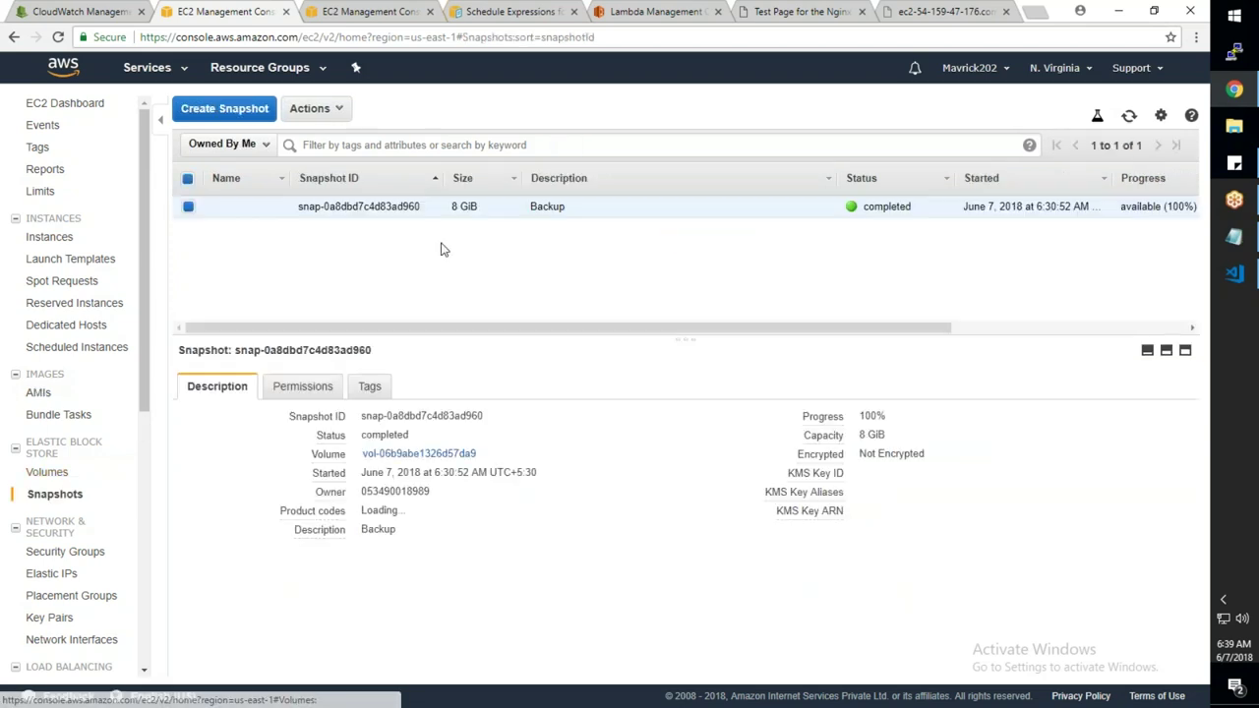
right_click(494, 206)
click(516, 247)
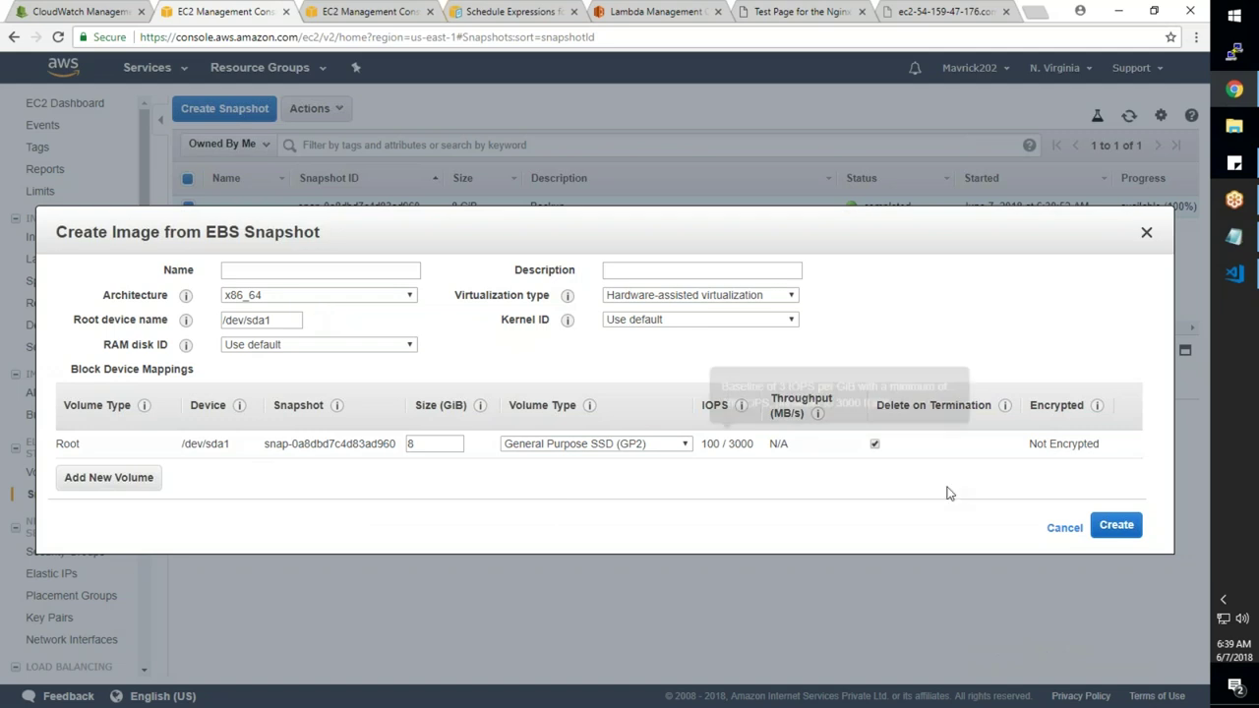
click(1063, 528)
Start launching an instance from the MyDeleteServer AMI with the t2.micro instance type and continue to the instance details
click(39, 392)
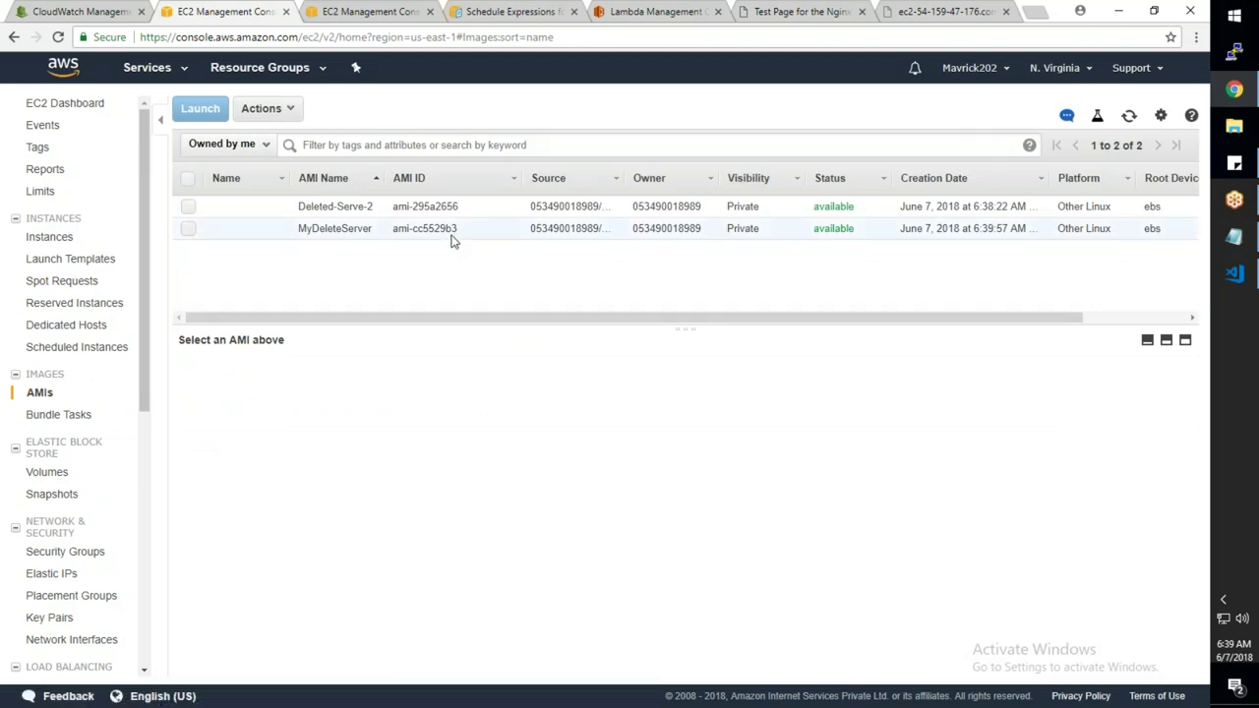
click(334, 228)
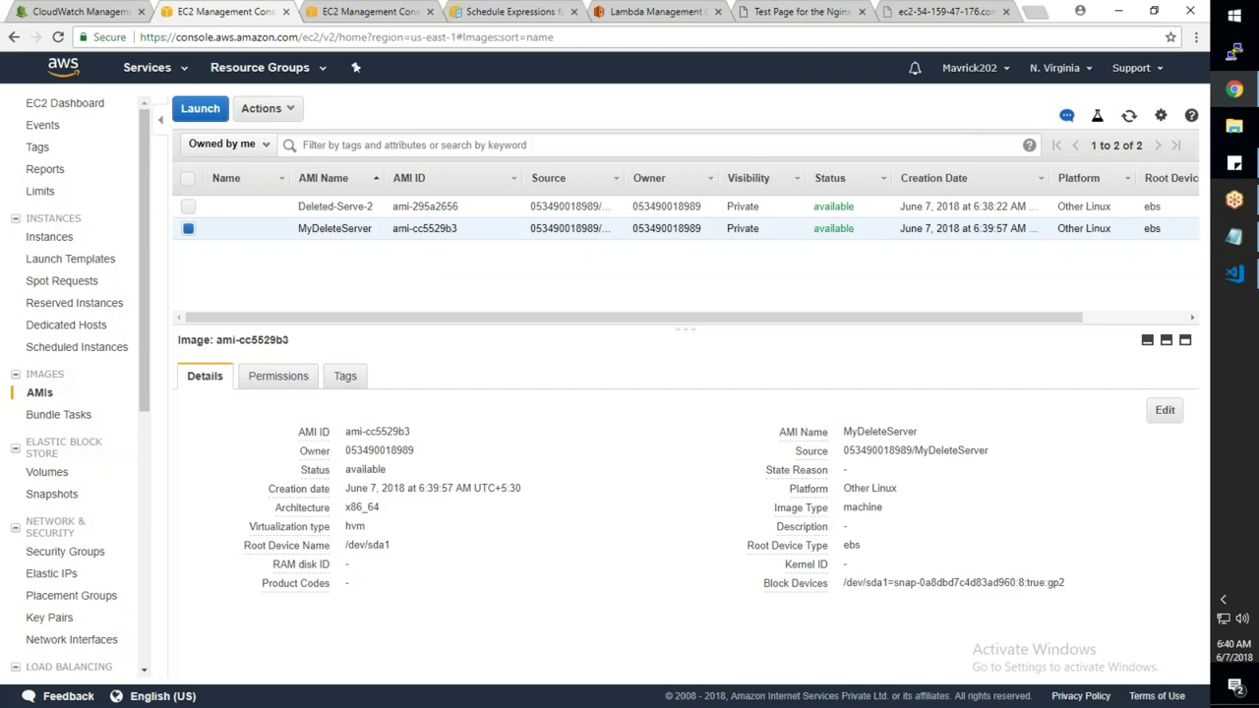
right_click(456, 225)
click(489, 233)
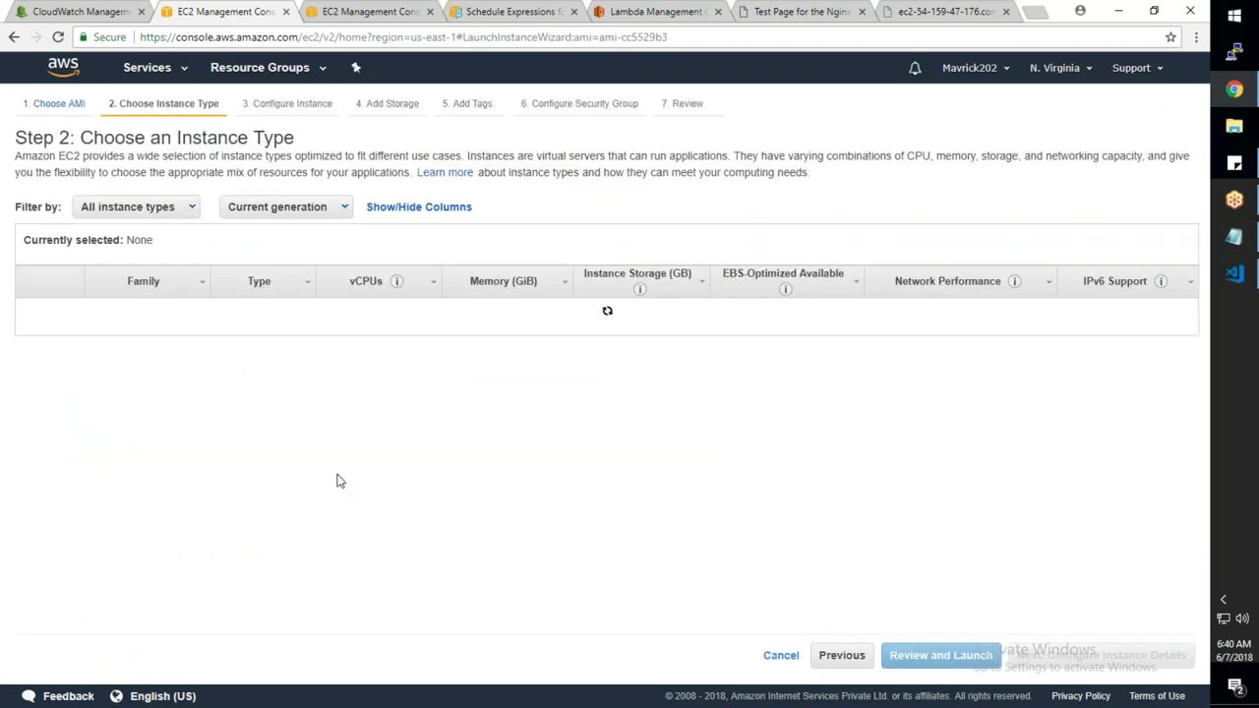
mouse_move(285, 360)
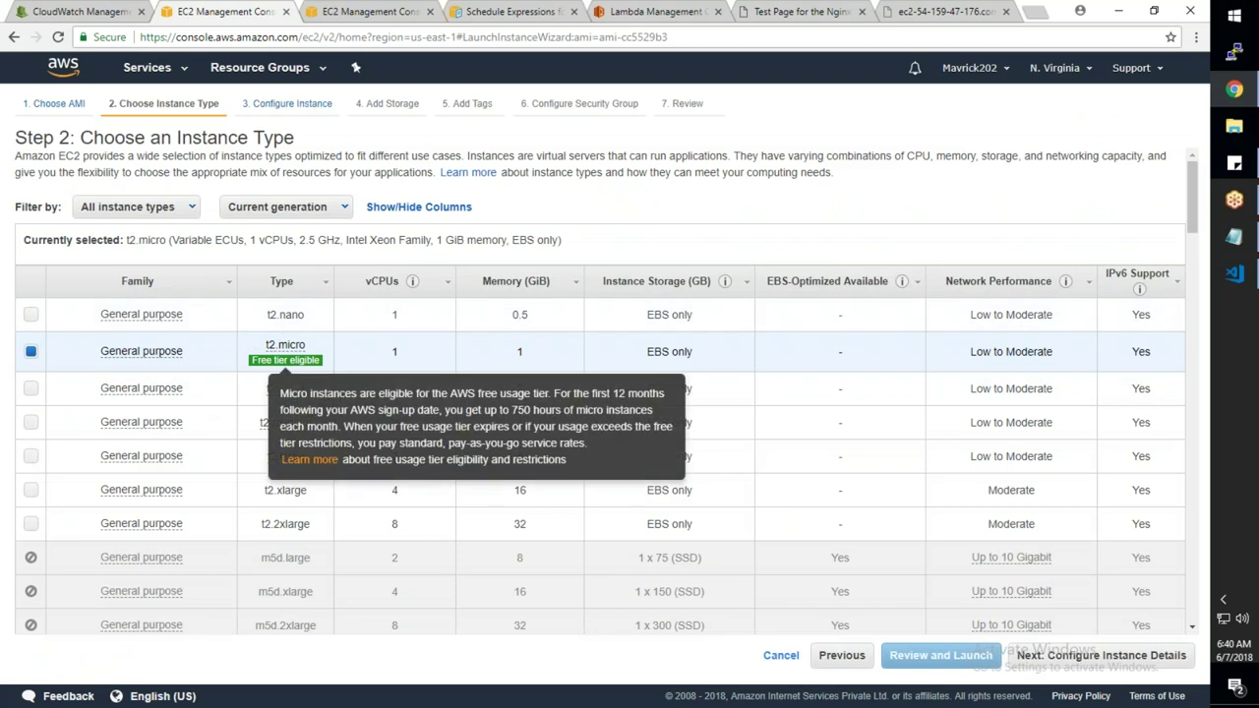
click(1092, 662)
Set the instance's network to the MARUTI VPC and its subnet to MAR-Subnet-1 in us-east-1a
click(443, 327)
click(437, 357)
click(438, 375)
click(437, 417)
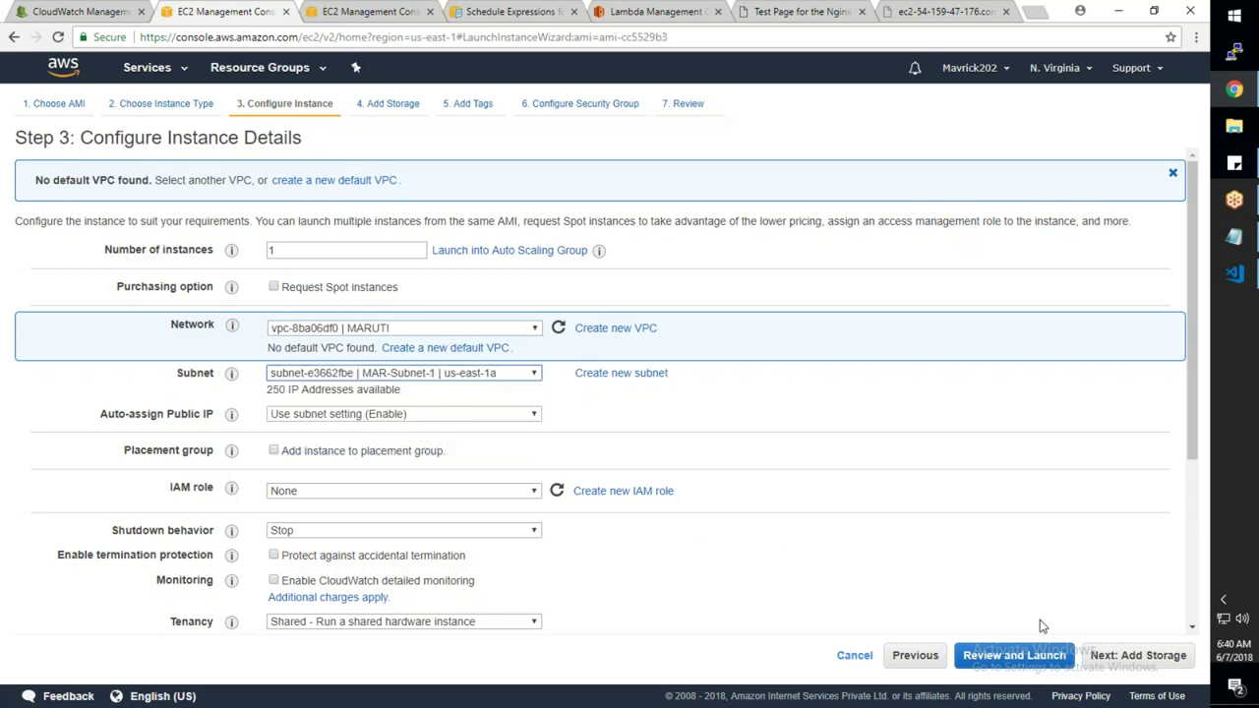
Keep the default storage and tags, assign the existing MARUTI_ALLOW_ALL security group, and proceed to the launch review
click(1135, 657)
click(1135, 657)
click(1135, 657)
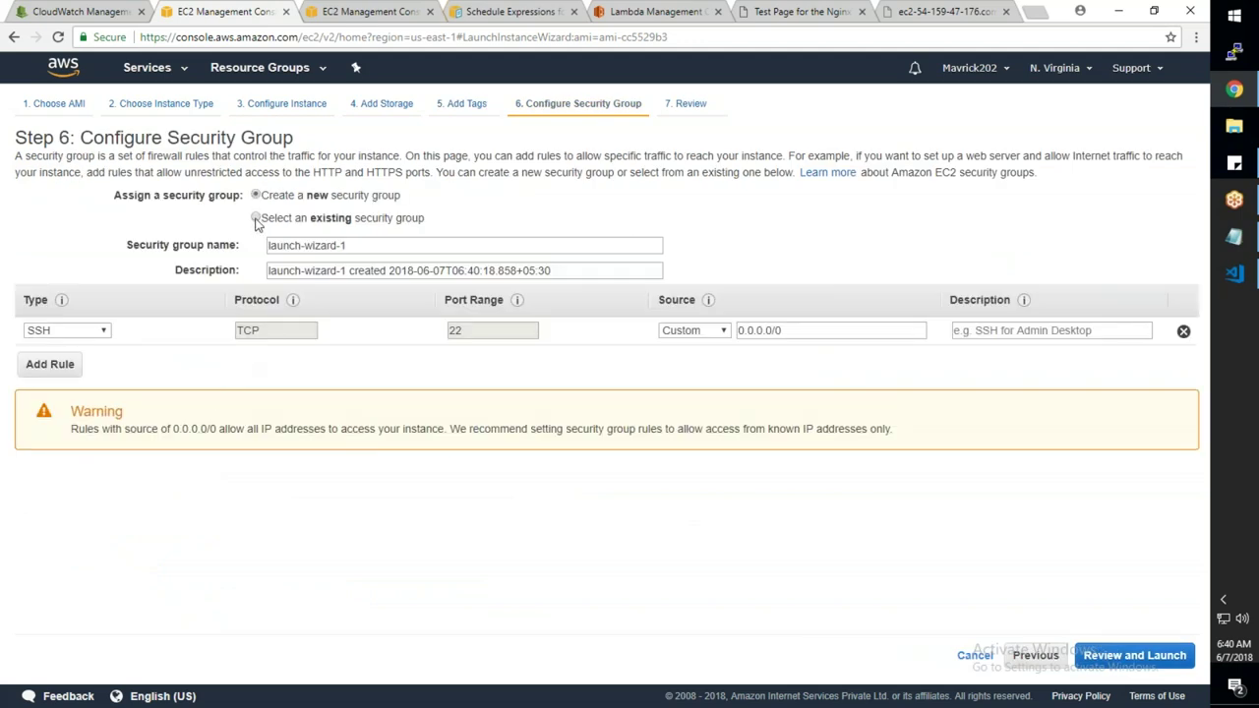
click(256, 219)
click(32, 304)
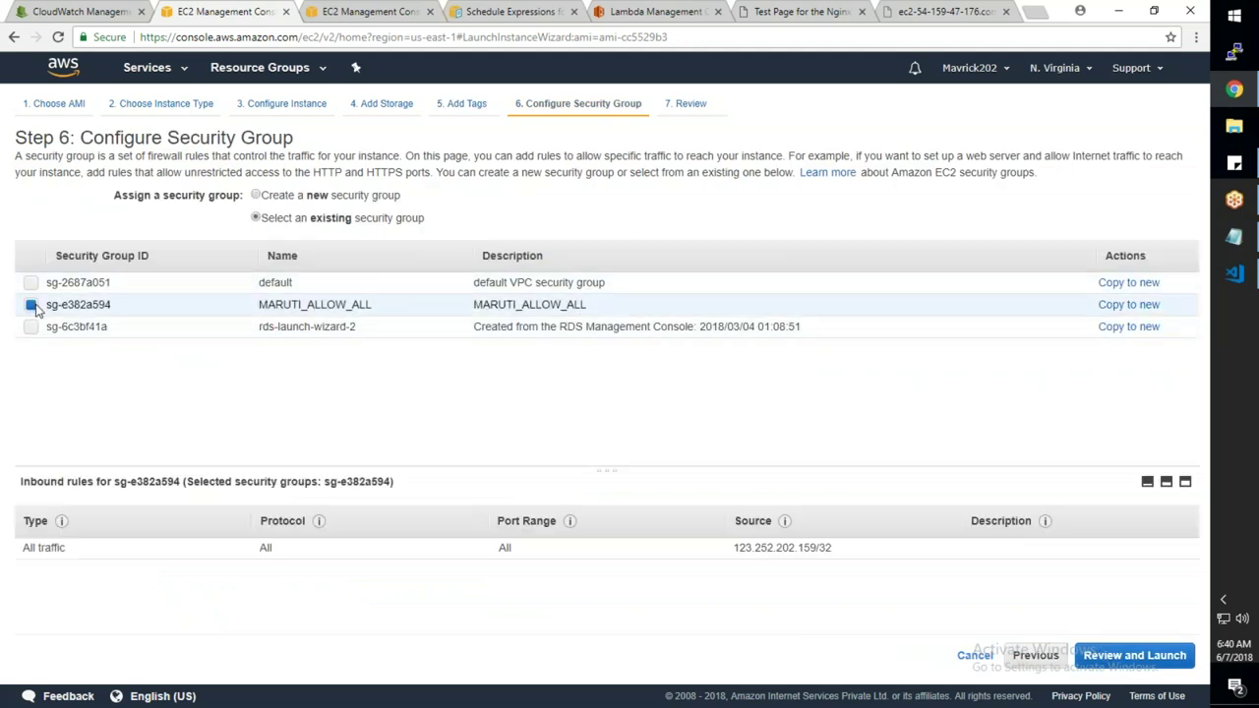
click(1178, 658)
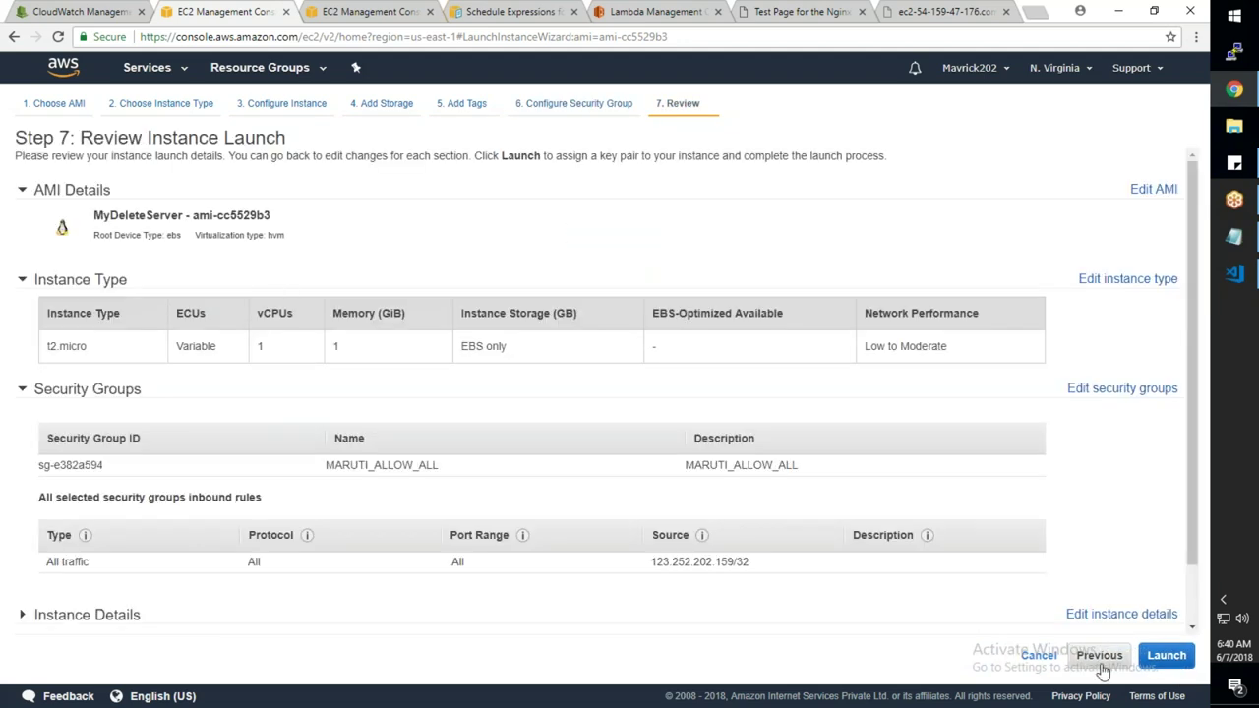
Go back through the launch wizard to the instance details to recheck the network settings
click(1102, 656)
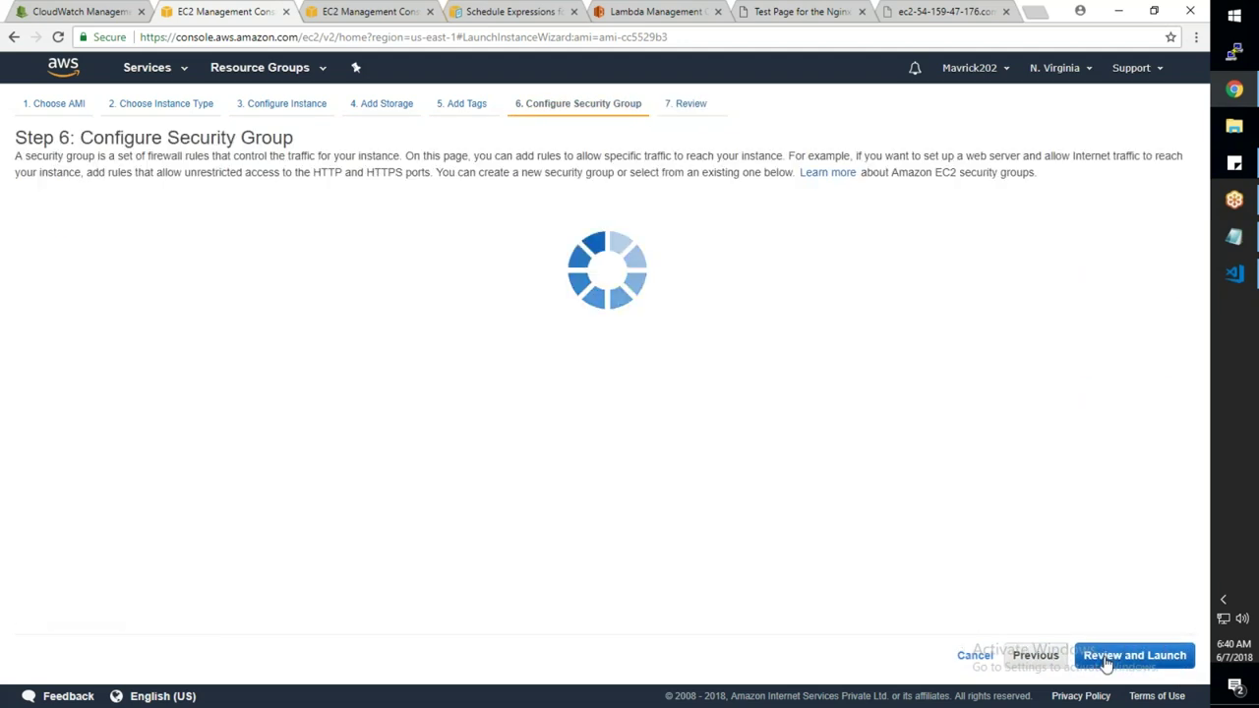
click(1033, 656)
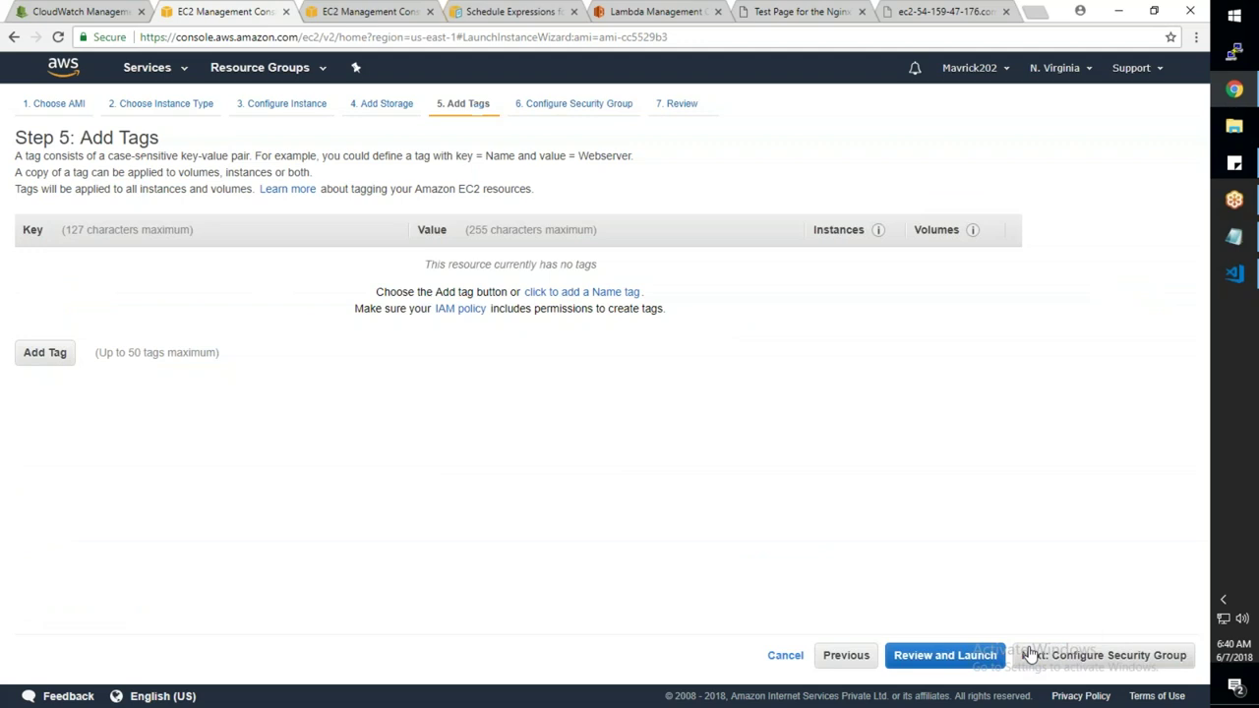
click(858, 661)
click(932, 663)
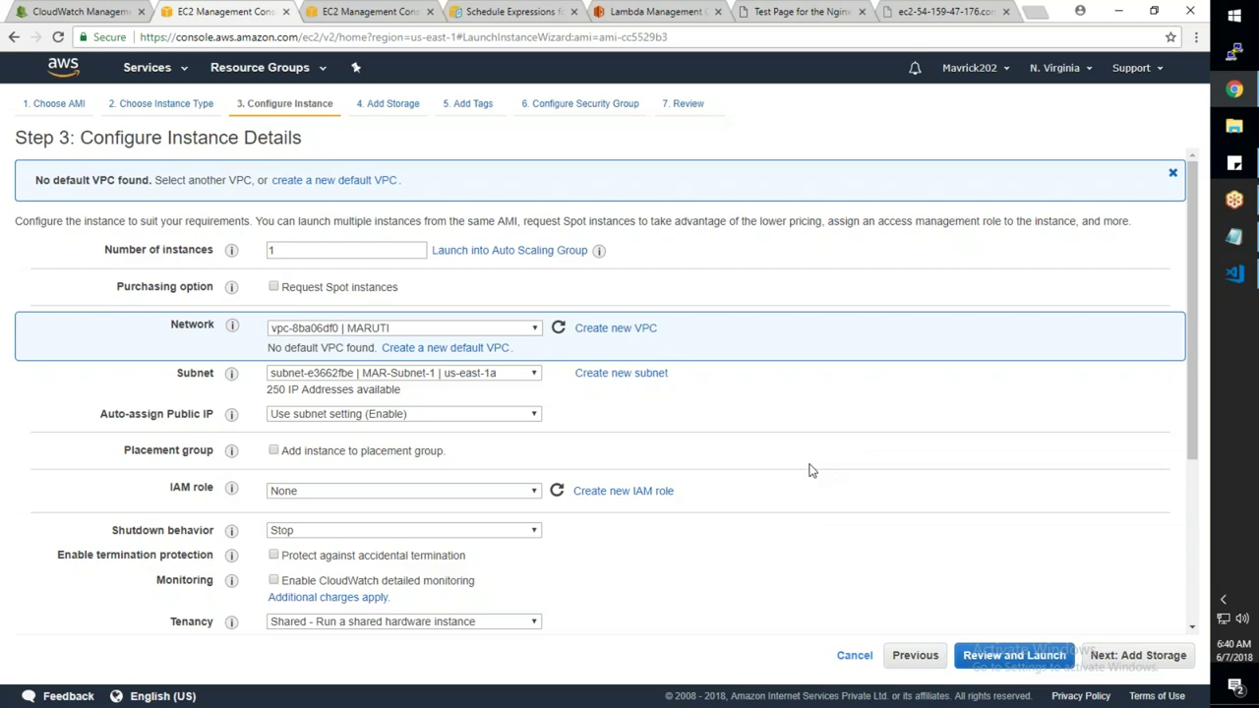
Check the instances and snapshots in the Oregon region, close that console page, and return to the launch wizard
click(372, 12)
click(98, 259)
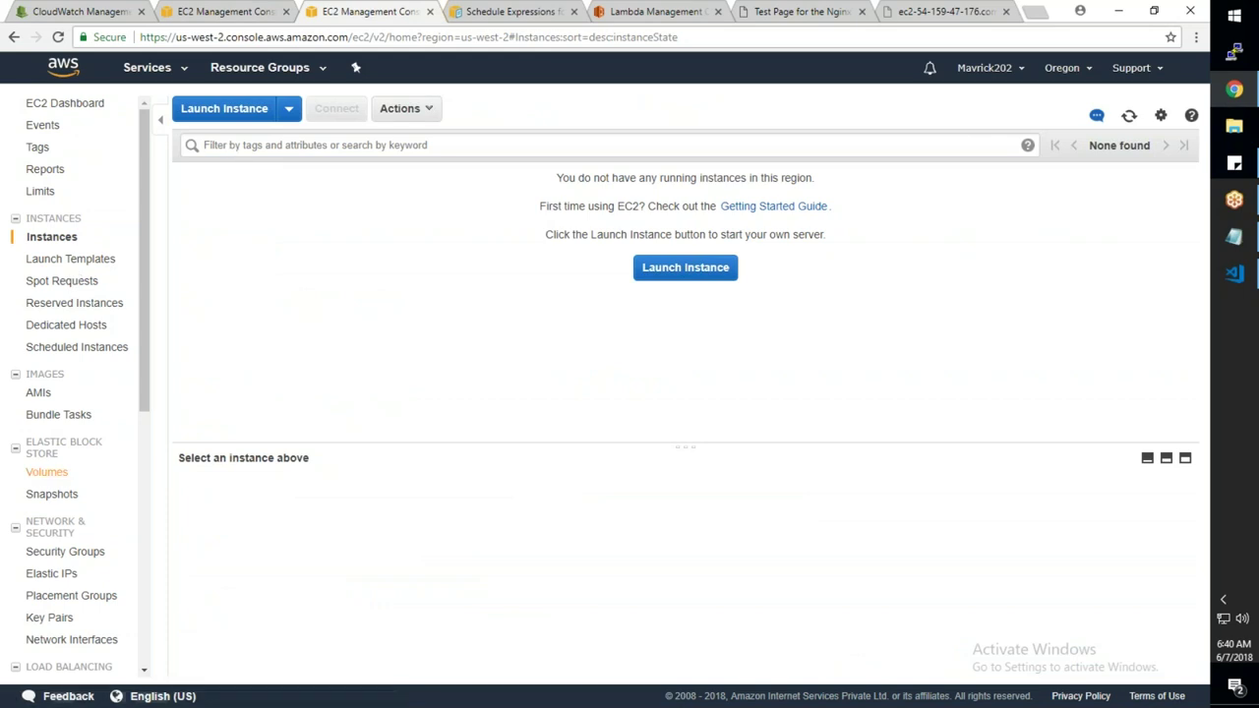
click(54, 494)
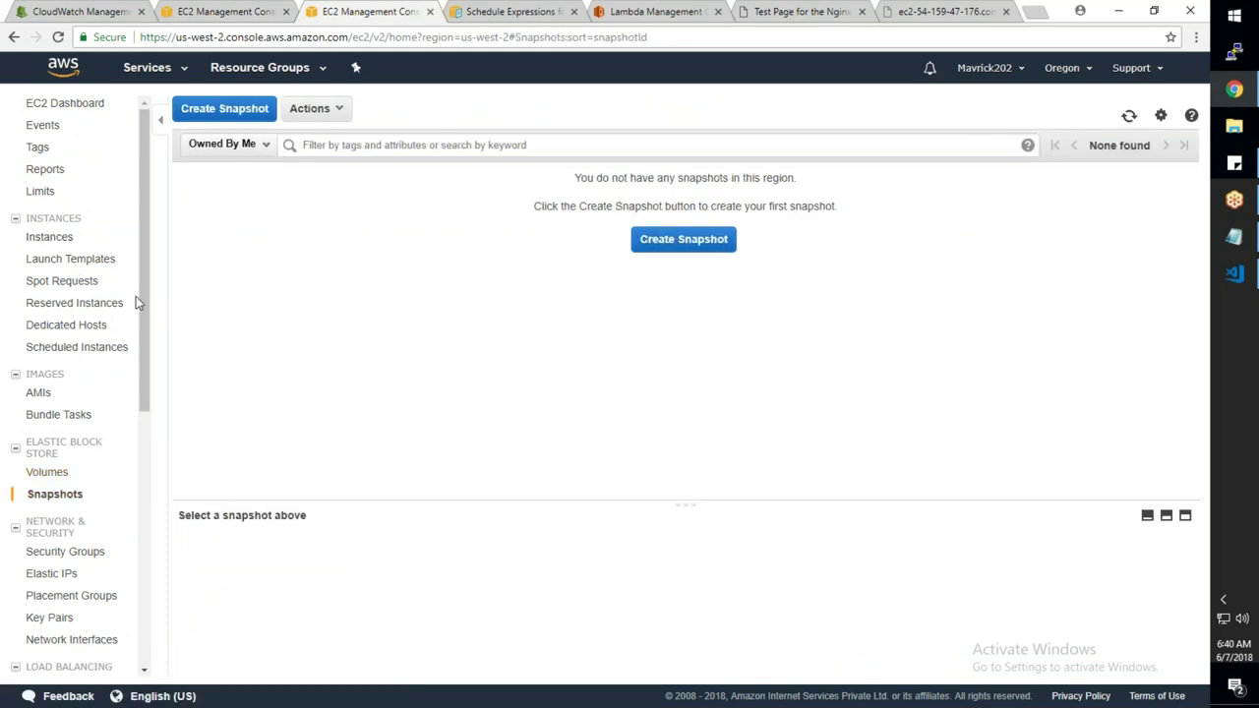
click(430, 11)
click(236, 11)
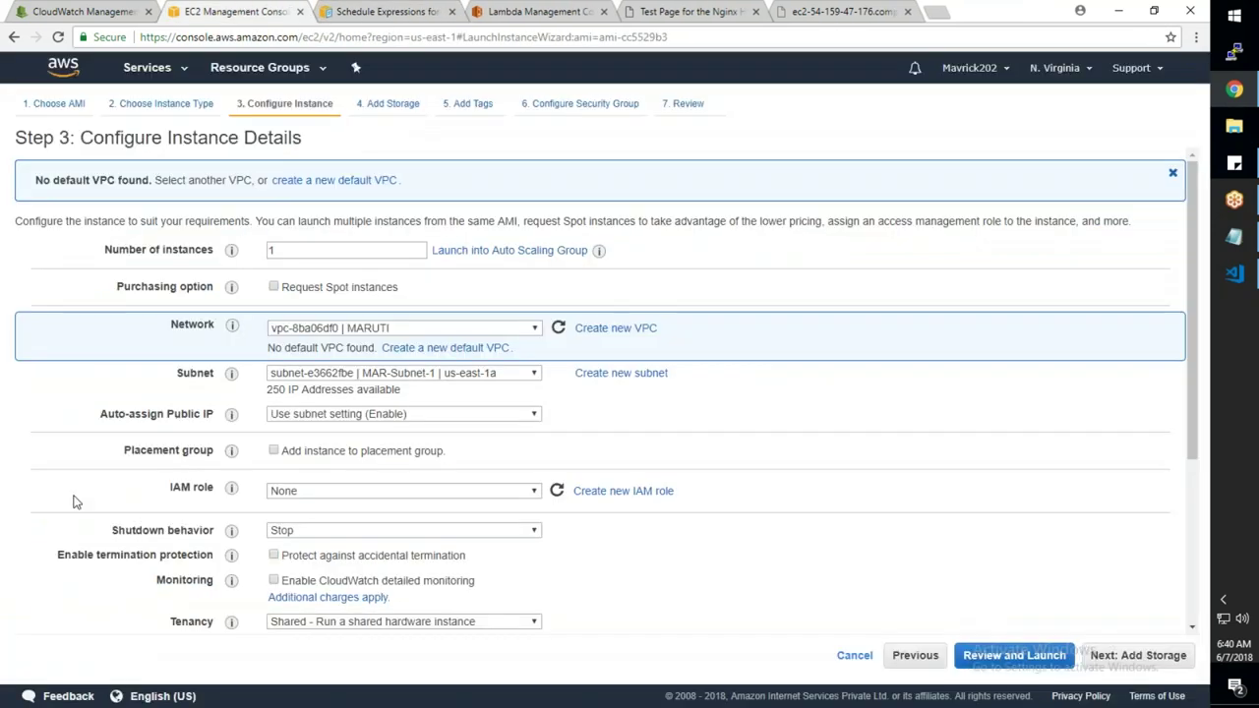
Leave the launch wizard, look up the Backup snapshot's source volume, and clear the filter to view all volumes
click(853, 656)
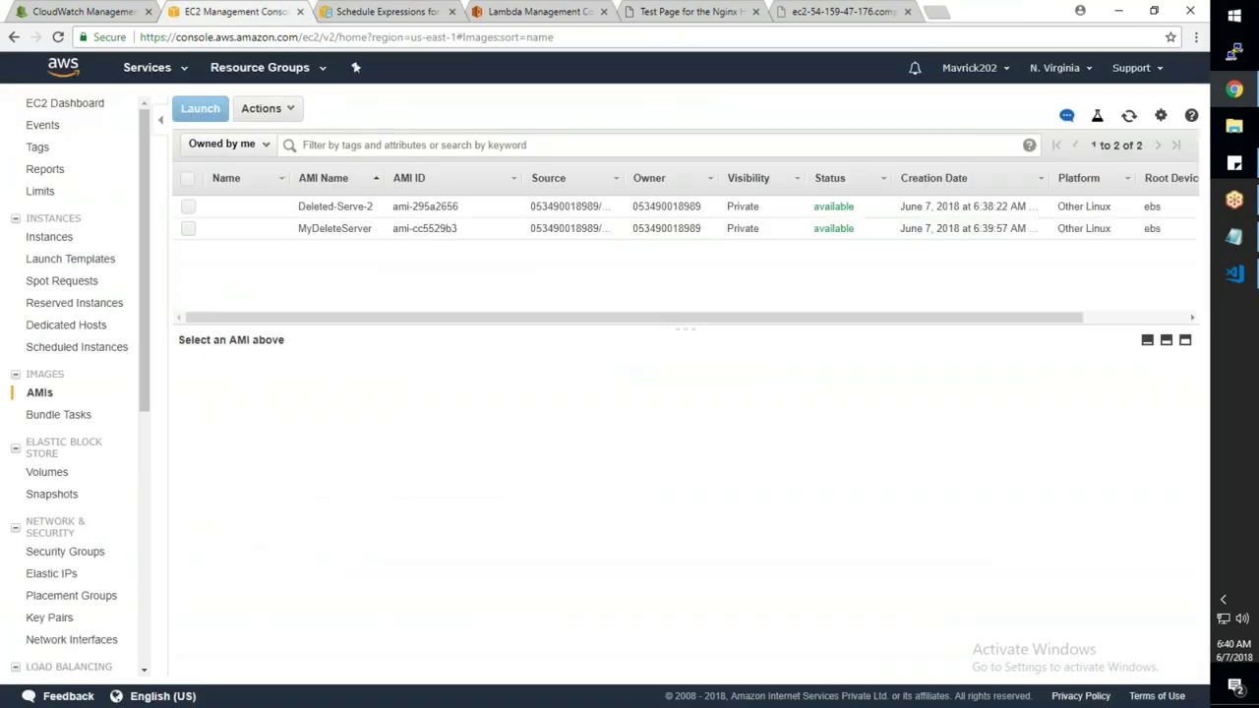
click(54, 494)
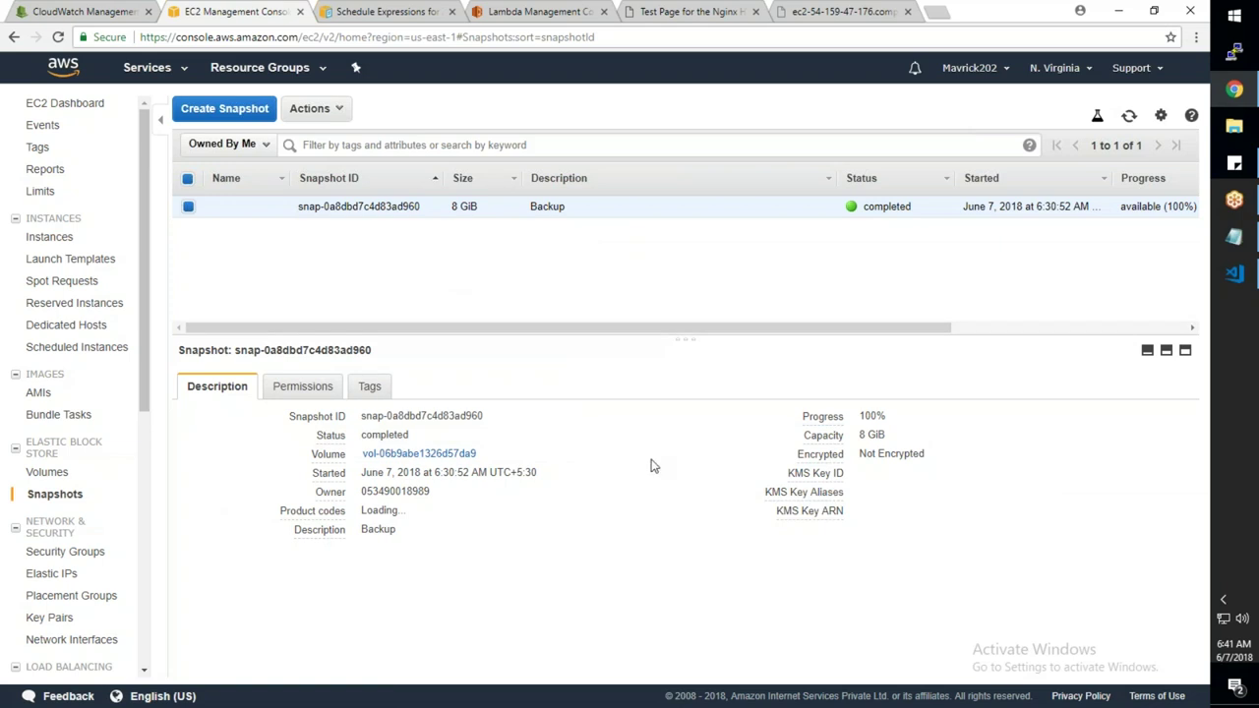
click(442, 458)
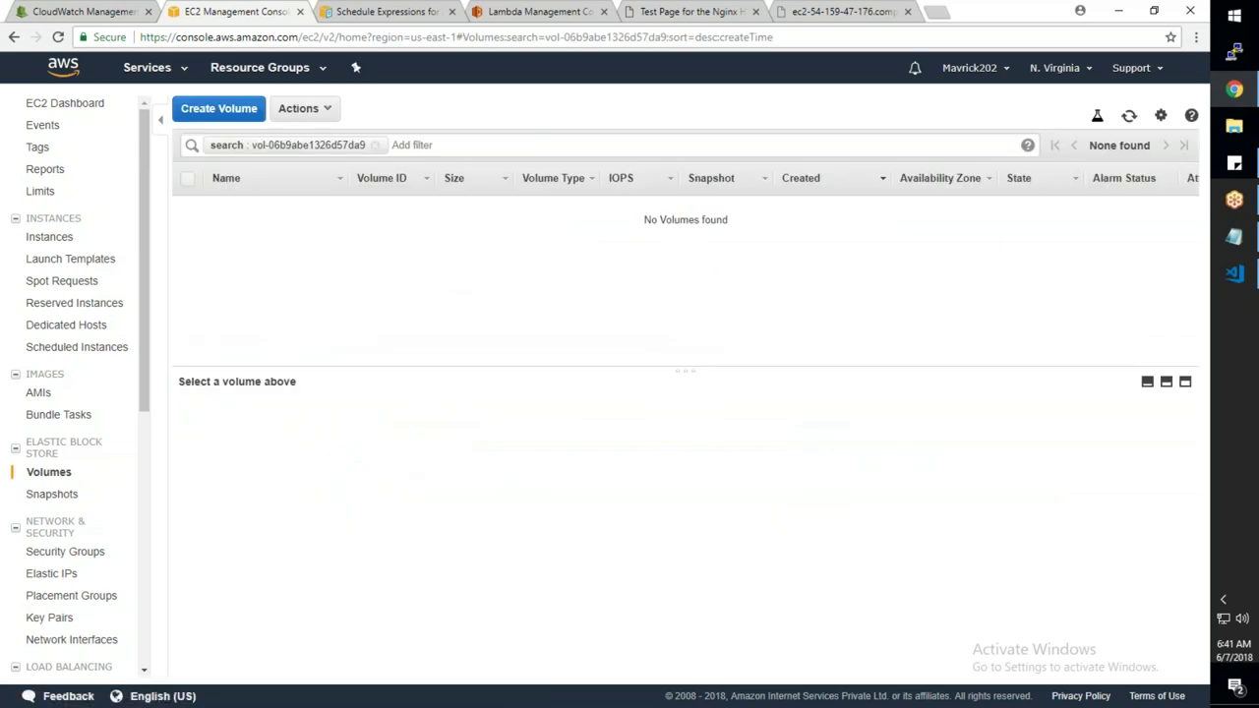
click(375, 147)
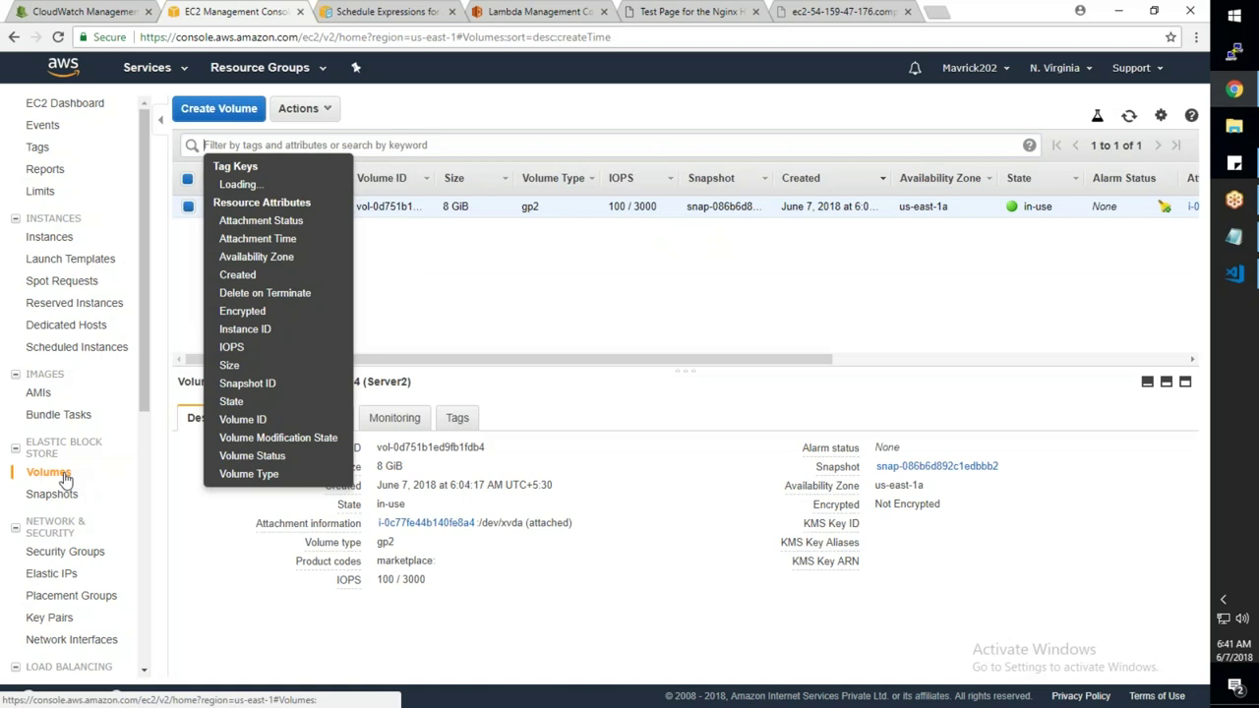
click(666, 561)
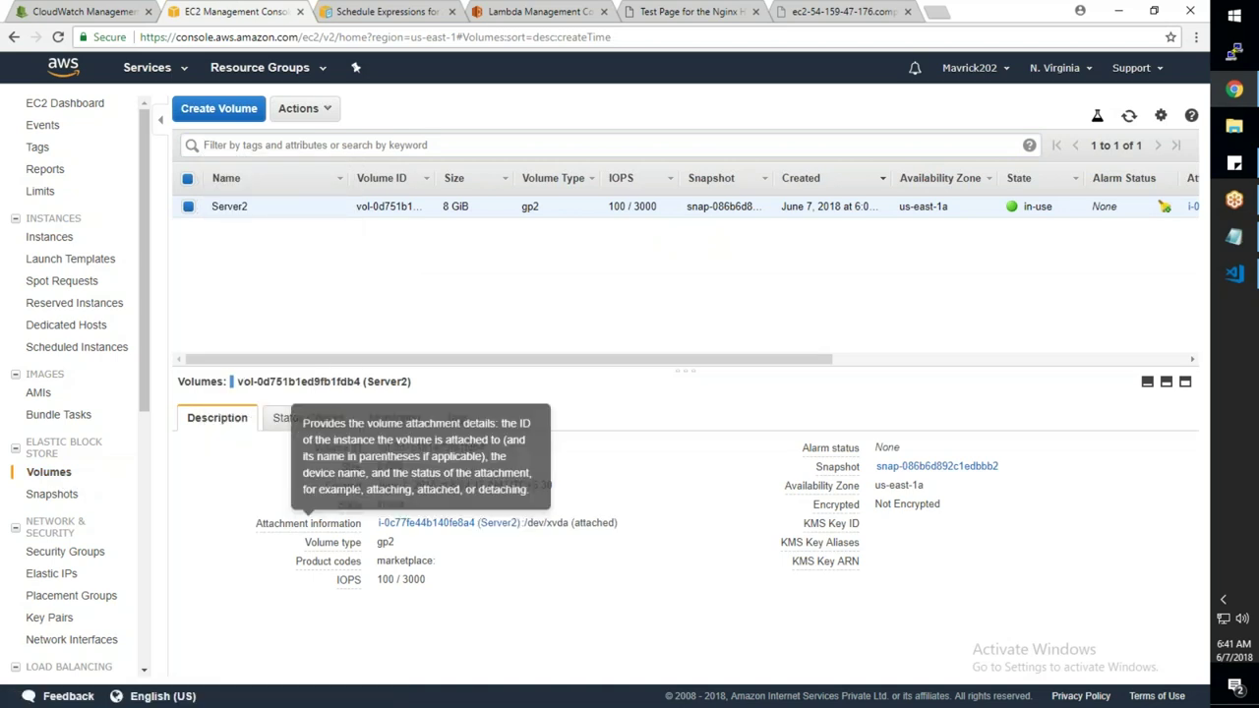
Examine the Backup snapshot's description, permissions and tags
click(52, 495)
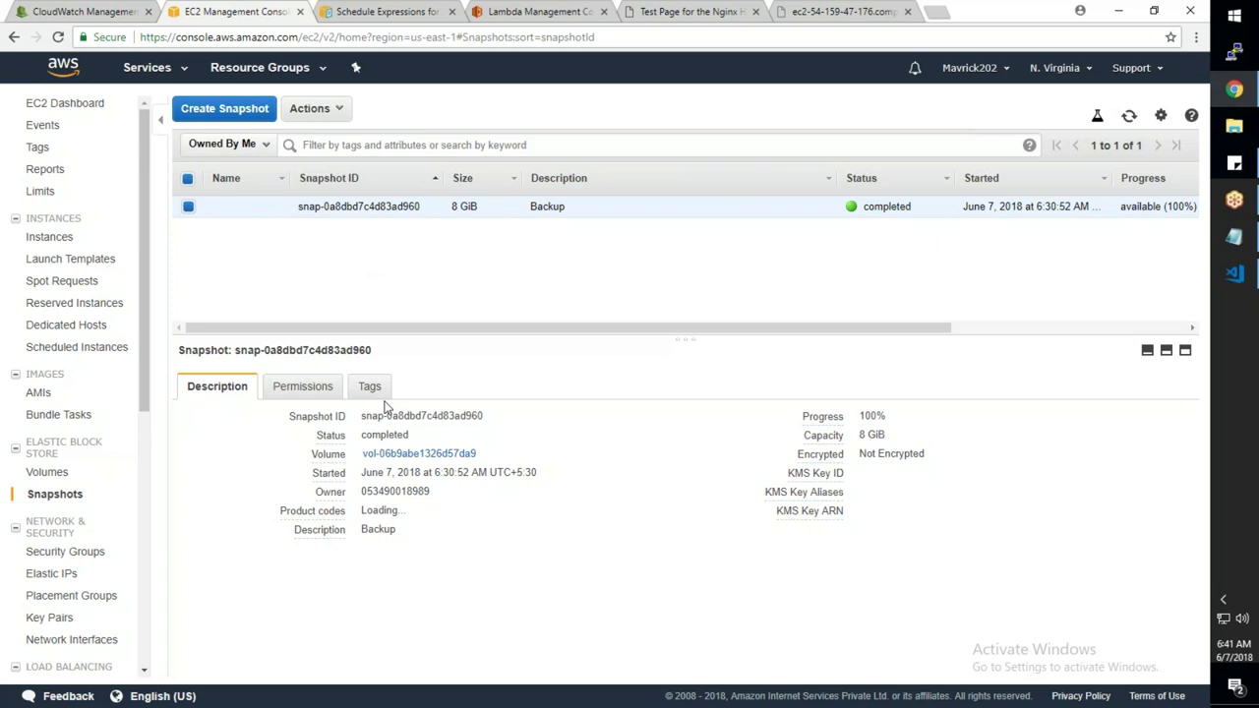
click(305, 387)
click(364, 388)
click(241, 389)
Compare the details of the two terminated Server1 instances, the t2.nano and the t1.micro
click(69, 242)
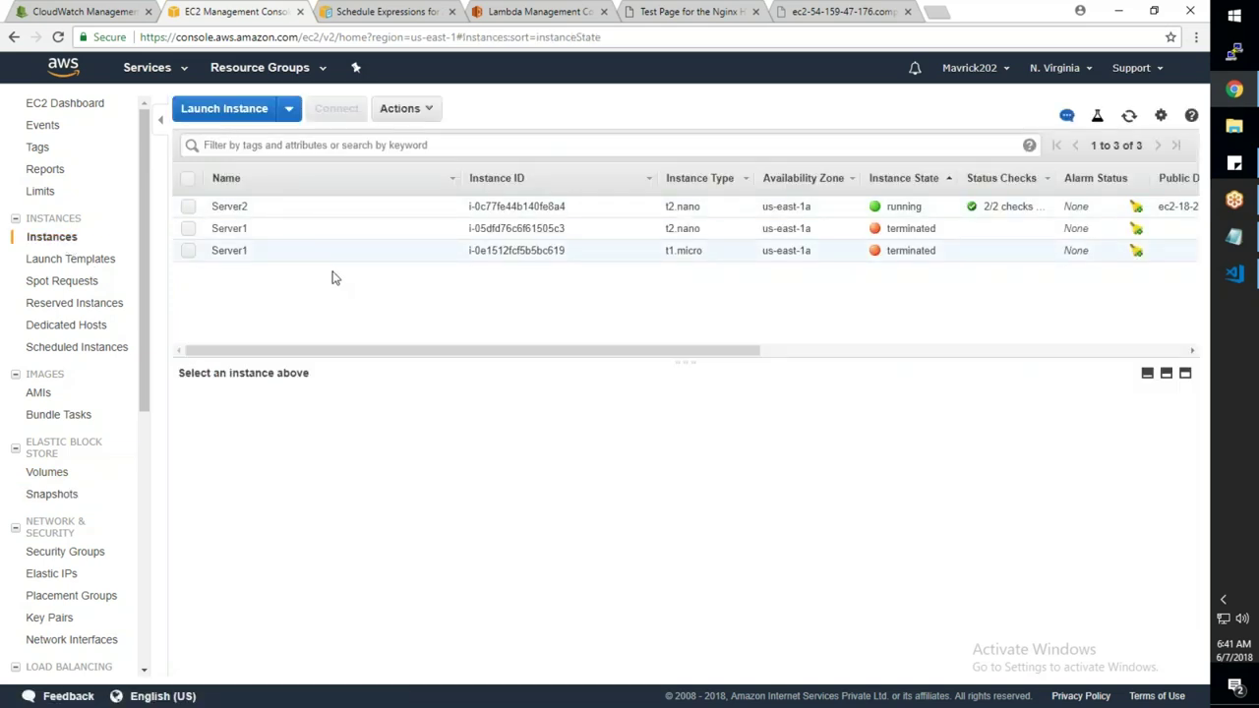
click(732, 232)
click(736, 251)
click(735, 238)
click(729, 254)
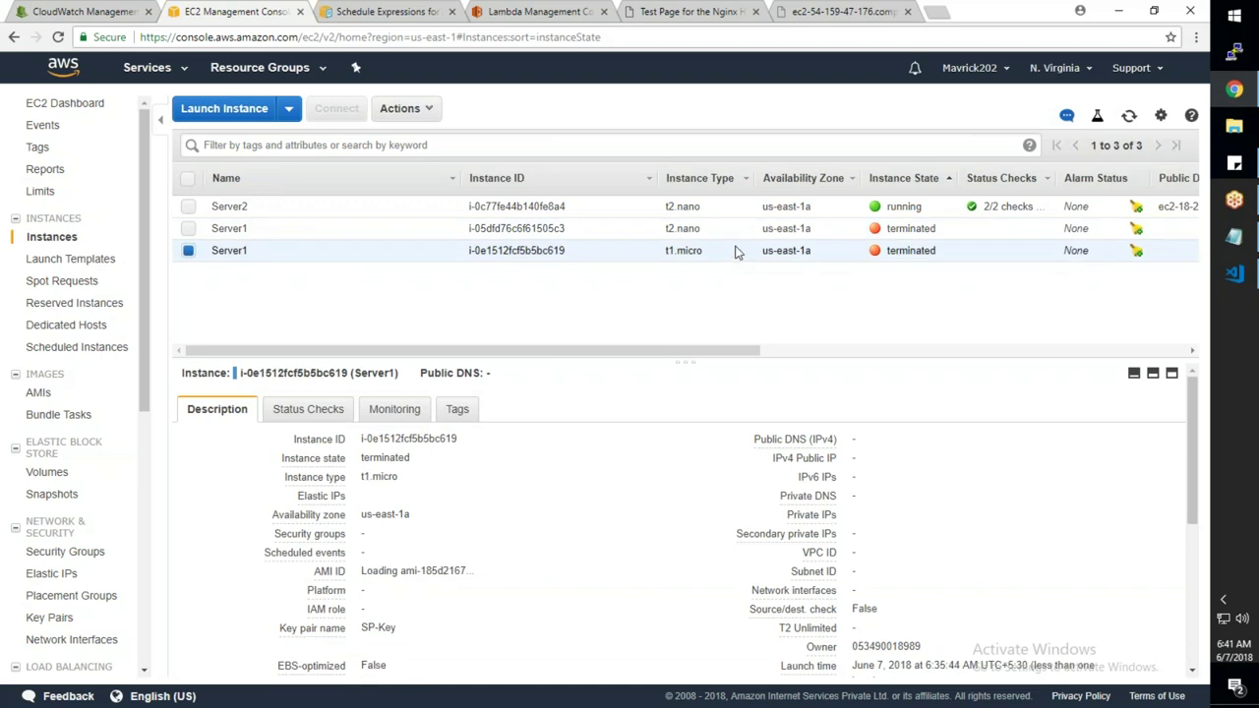
click(747, 233)
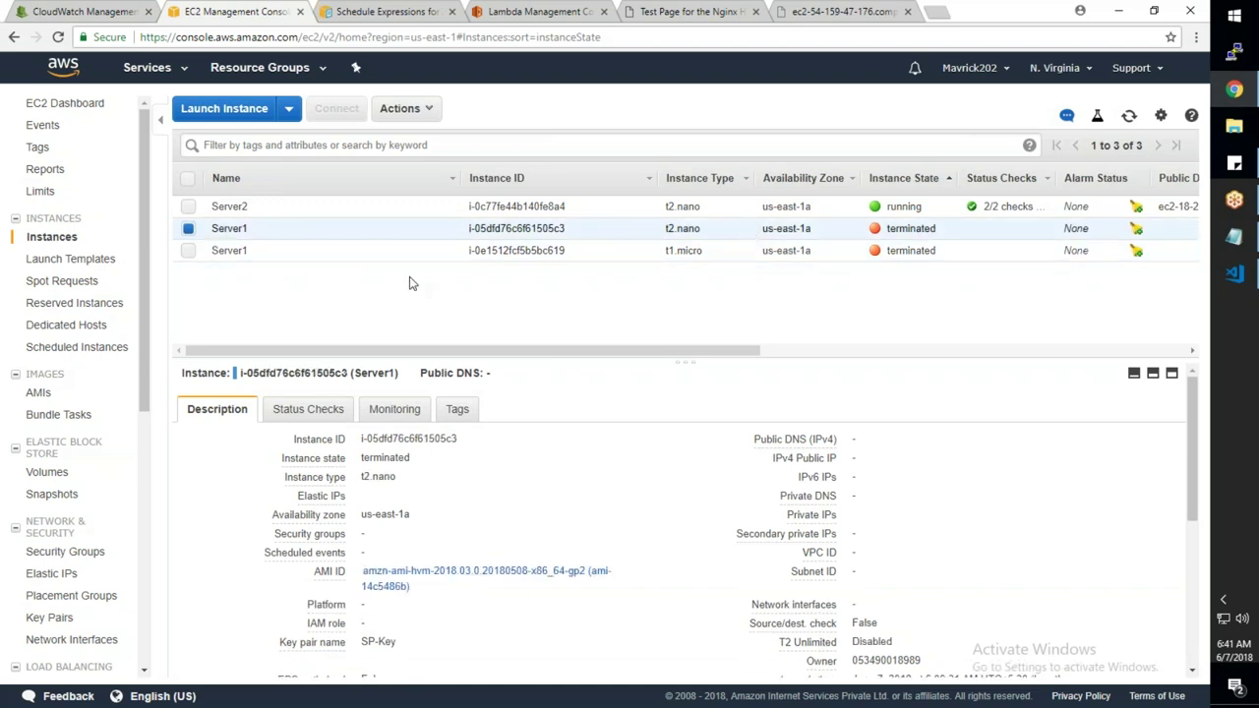
scroll(442, 469, down, 3)
scroll(441, 469, up, 2)
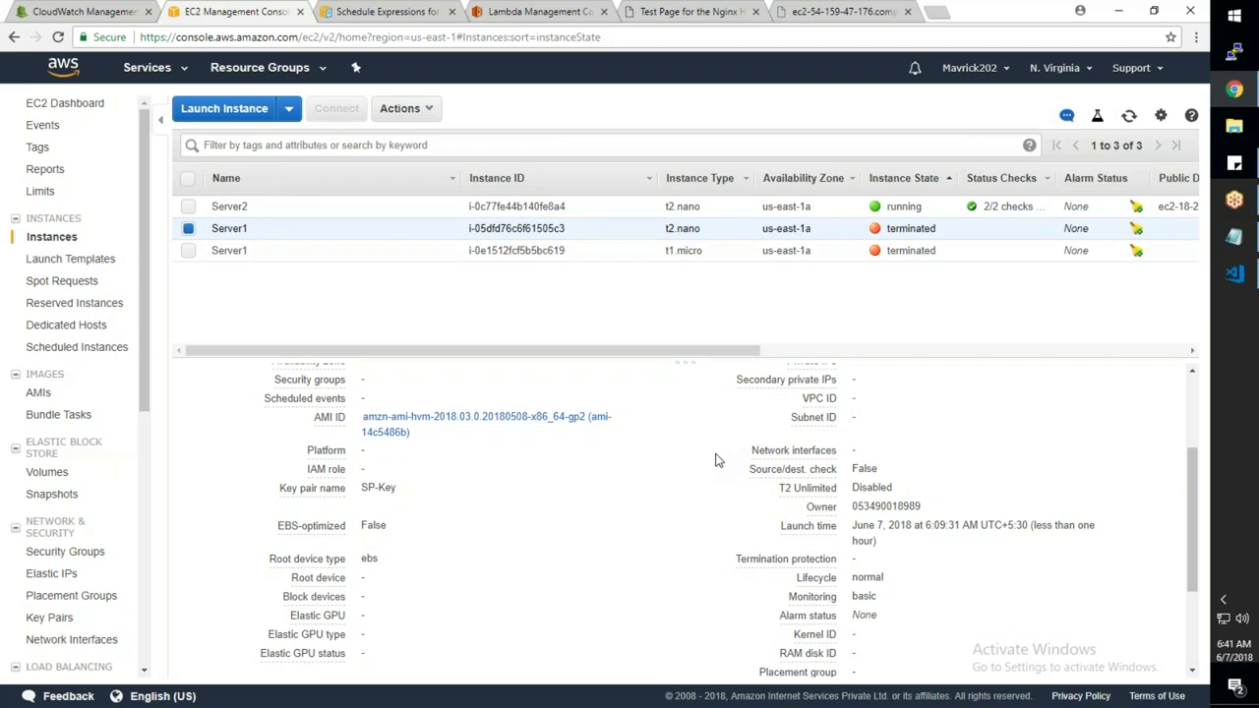
click(773, 248)
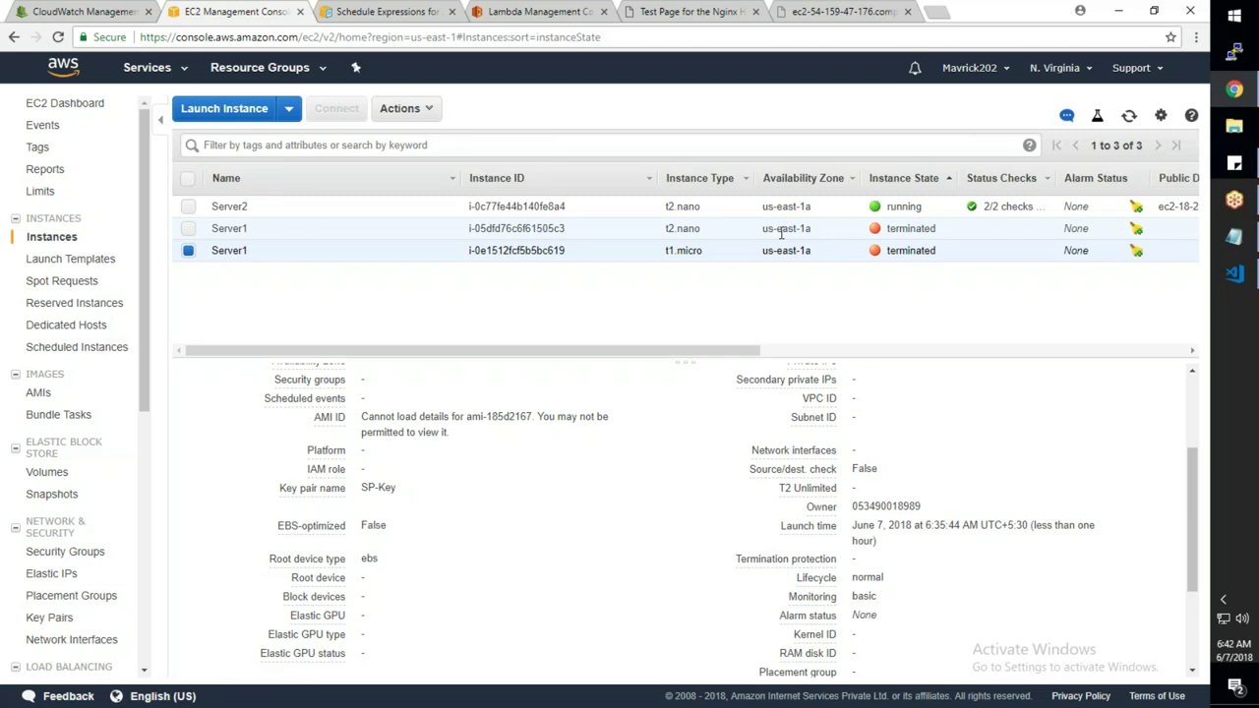
scroll(1046, 518, up, 5)
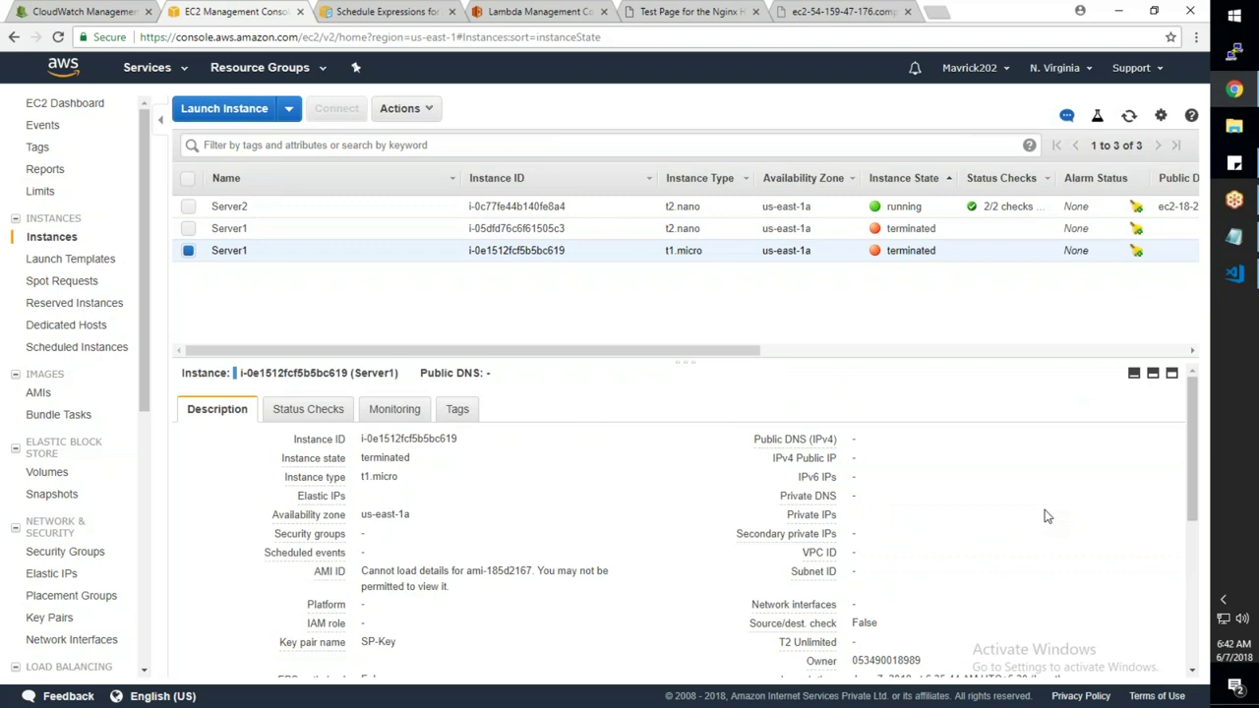
Highlight the instance IDs of the t1.micro Server1 and the t2.nano Server1
drag(459, 439, 433, 439)
drag(458, 440, 360, 439)
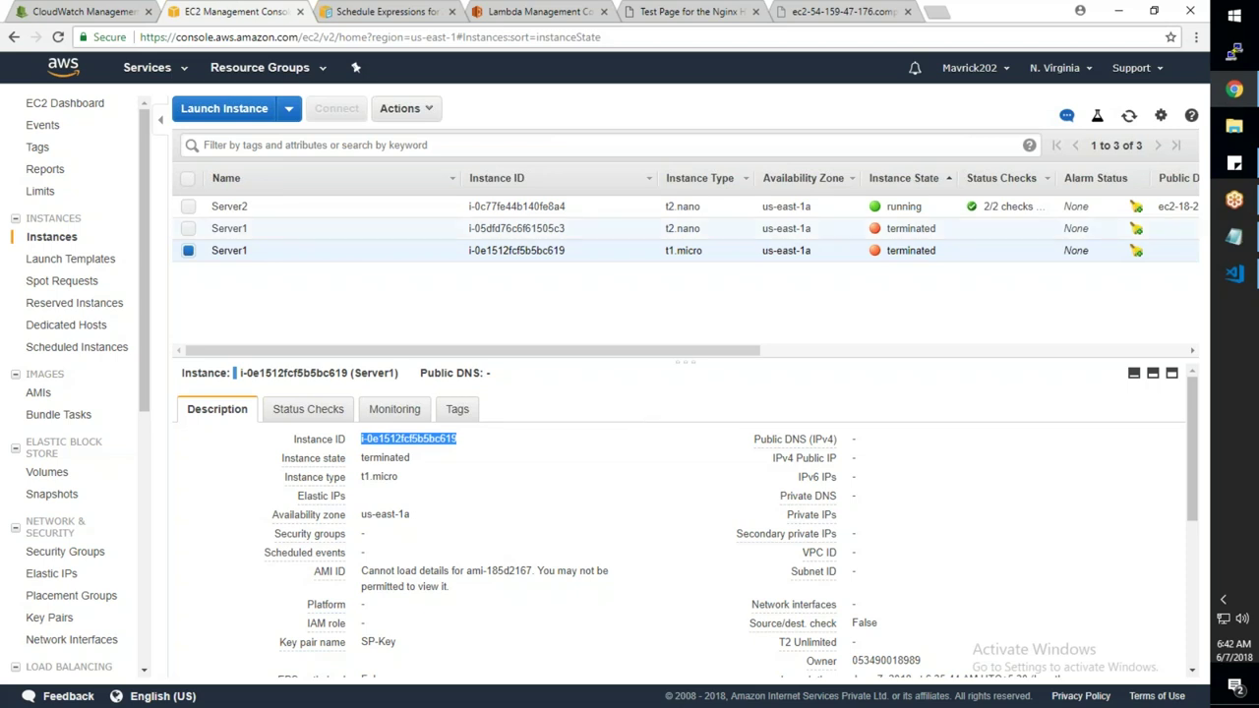
mouse_move(576, 360)
mouse_down()
mouse_move(1007, 366)
mouse_move(580, 362)
mouse_up()
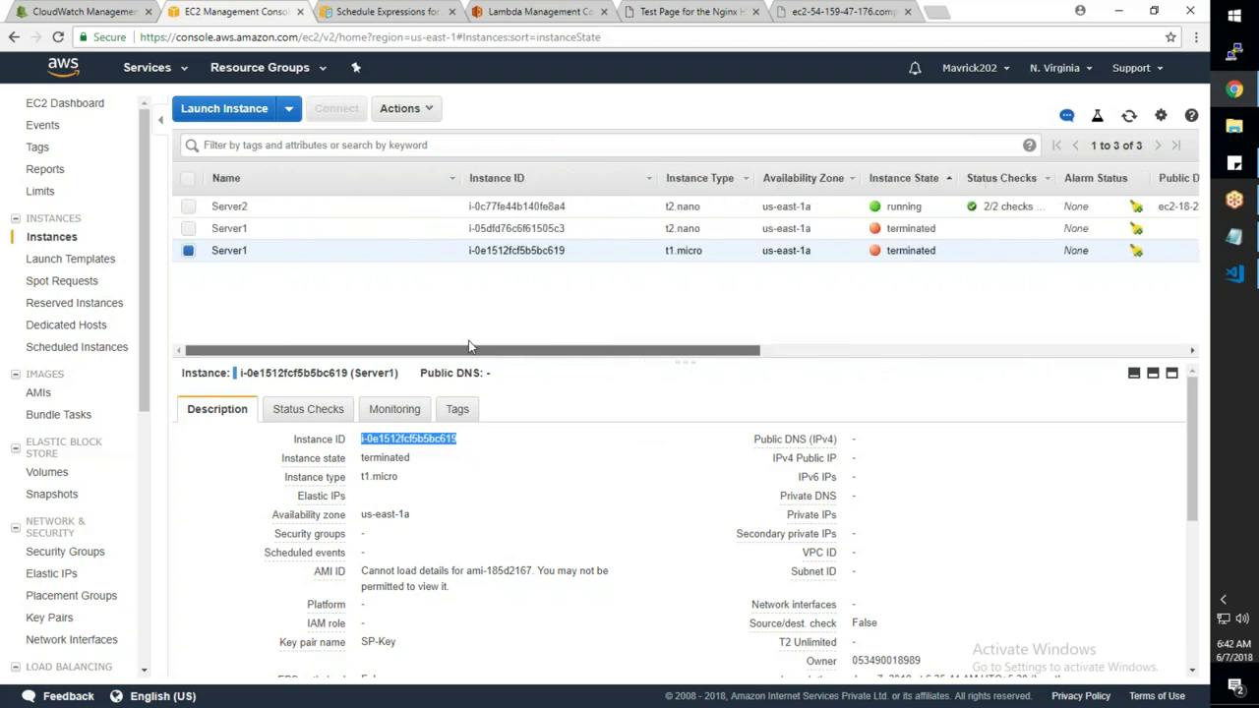
click(291, 225)
drag(586, 236, 468, 228)
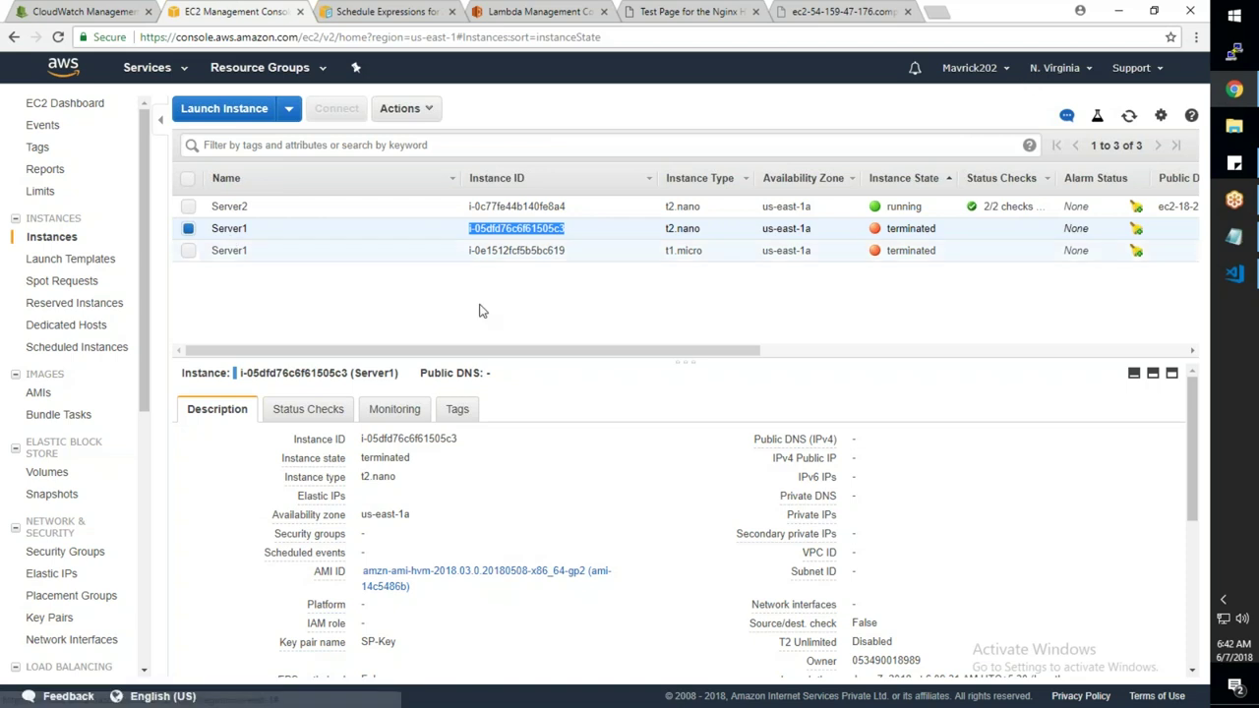
Examine the details of the Server2 volume, including its availability zone
click(54, 494)
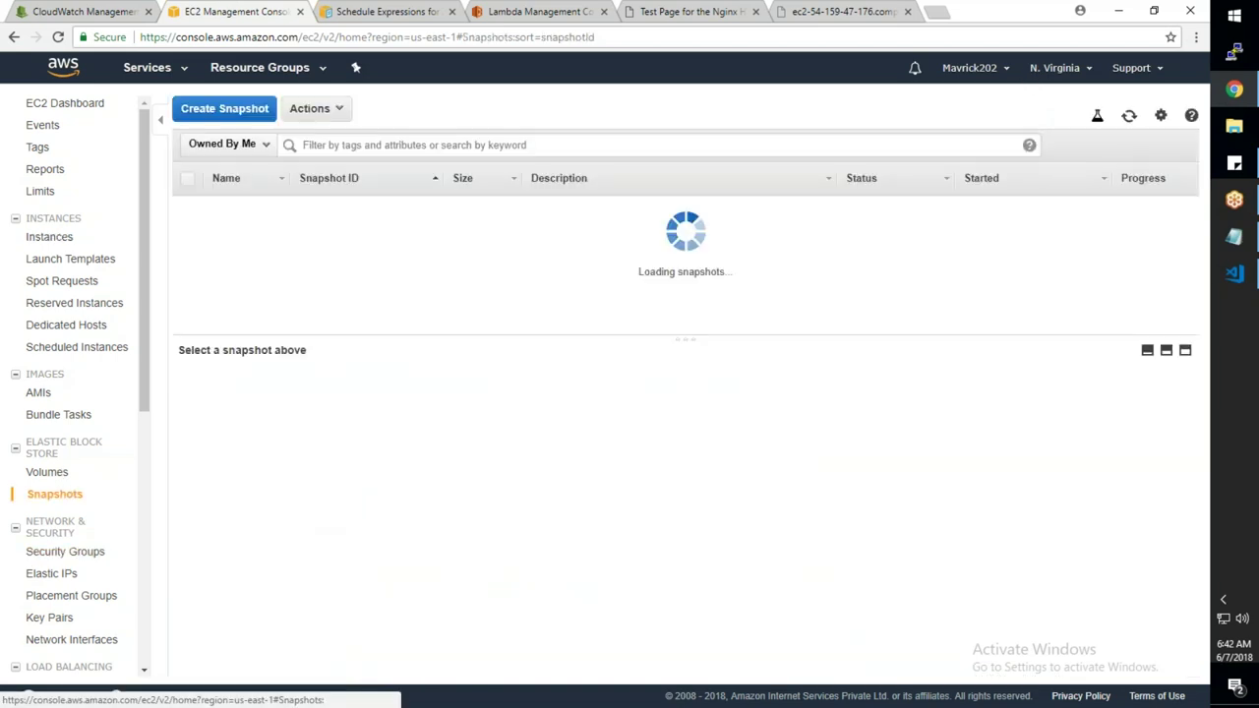
click(49, 473)
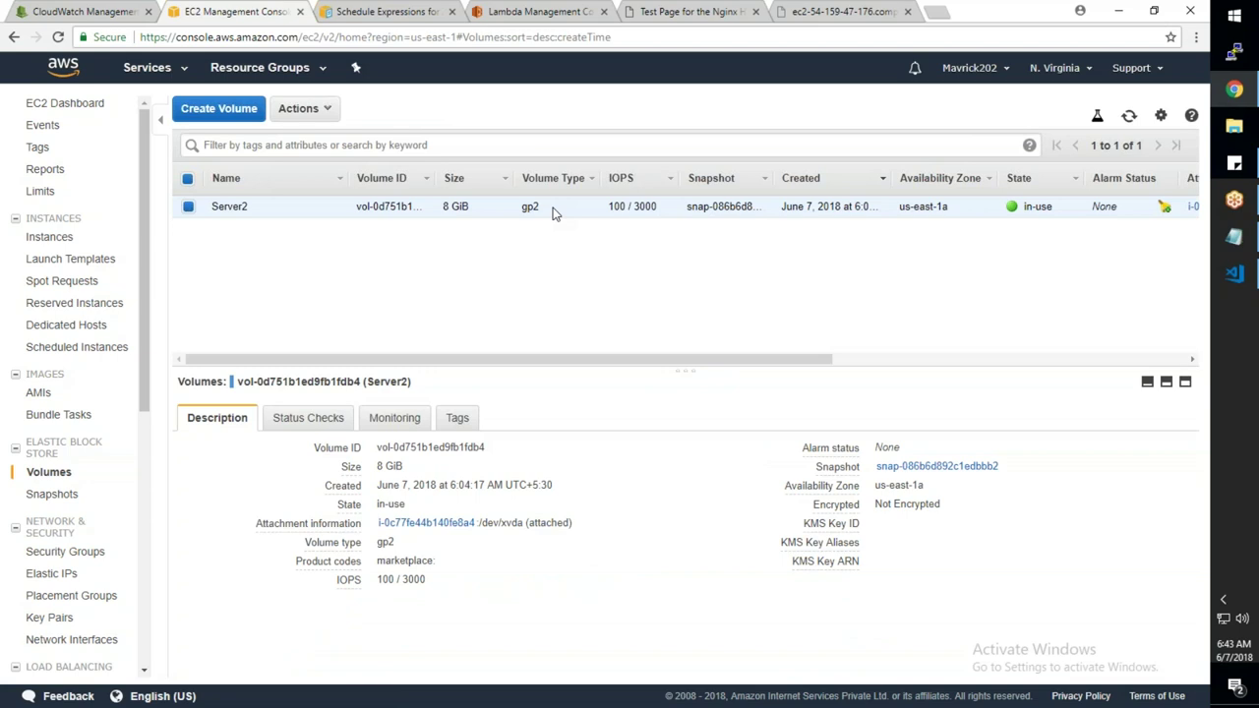
drag(933, 486, 868, 489)
right_click(868, 489)
click(905, 500)
click(694, 553)
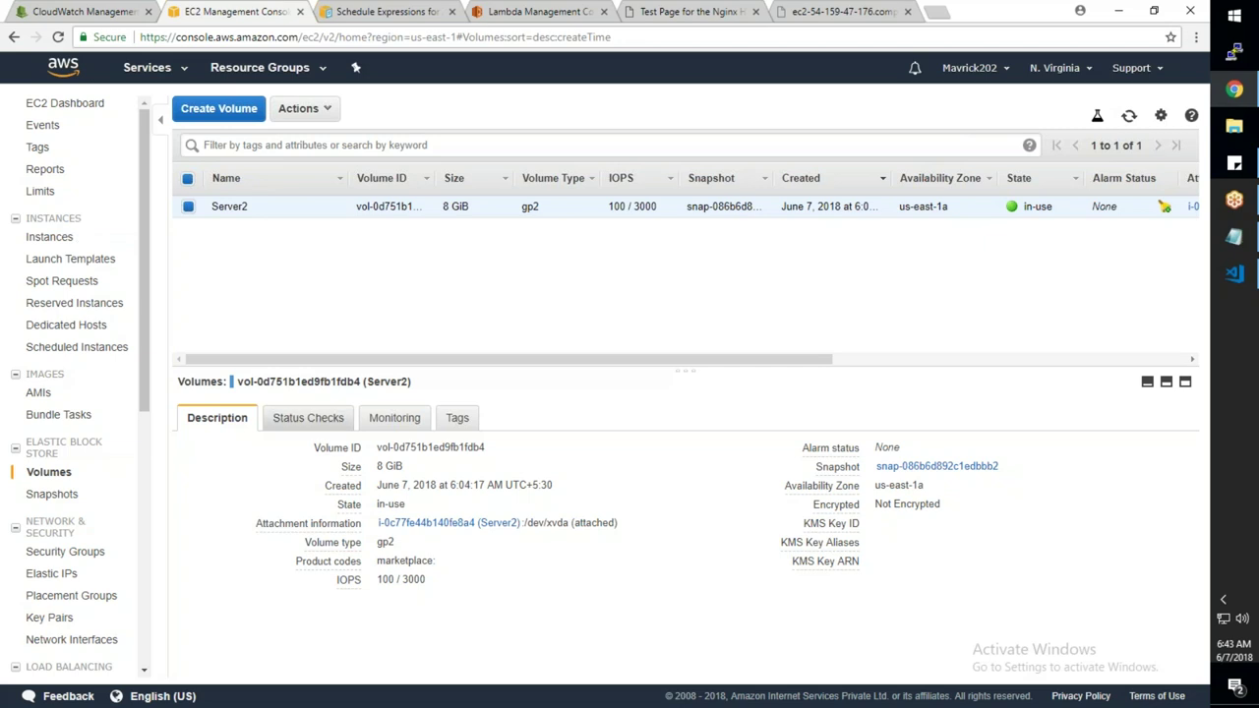
Check the actions available for the Backup snapshot and review the AMI and instance lists
click(59, 495)
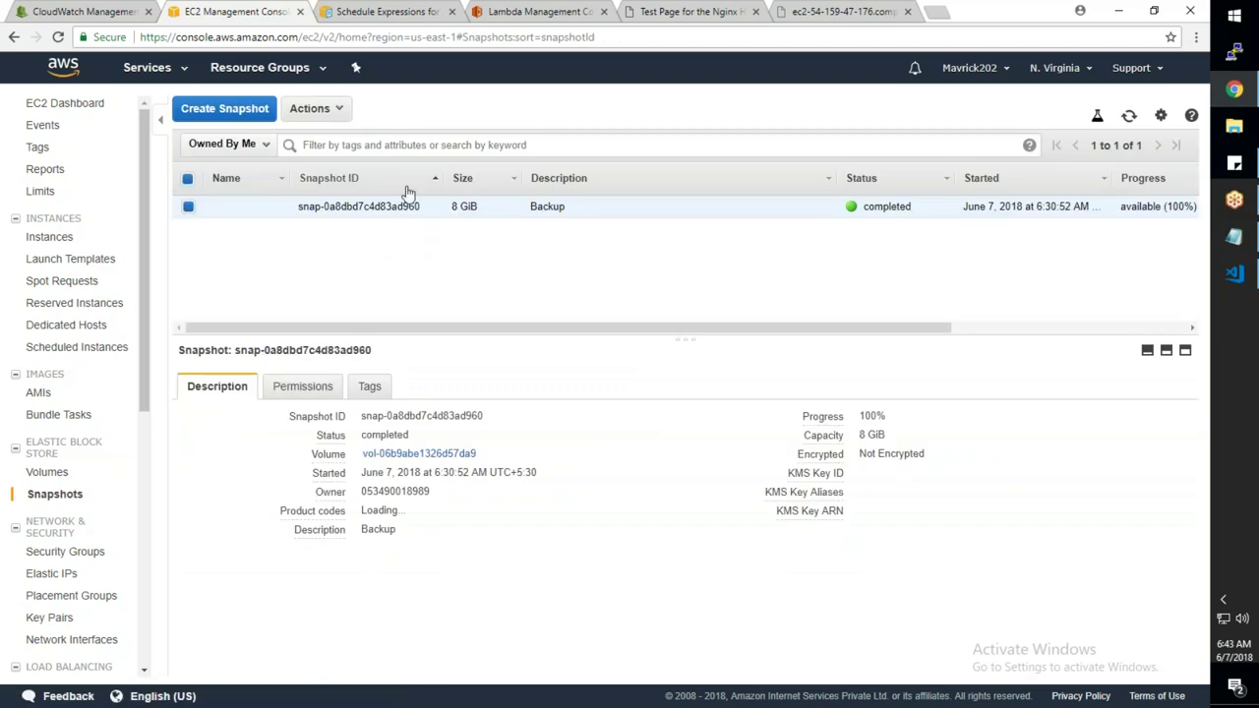
right_click(426, 209)
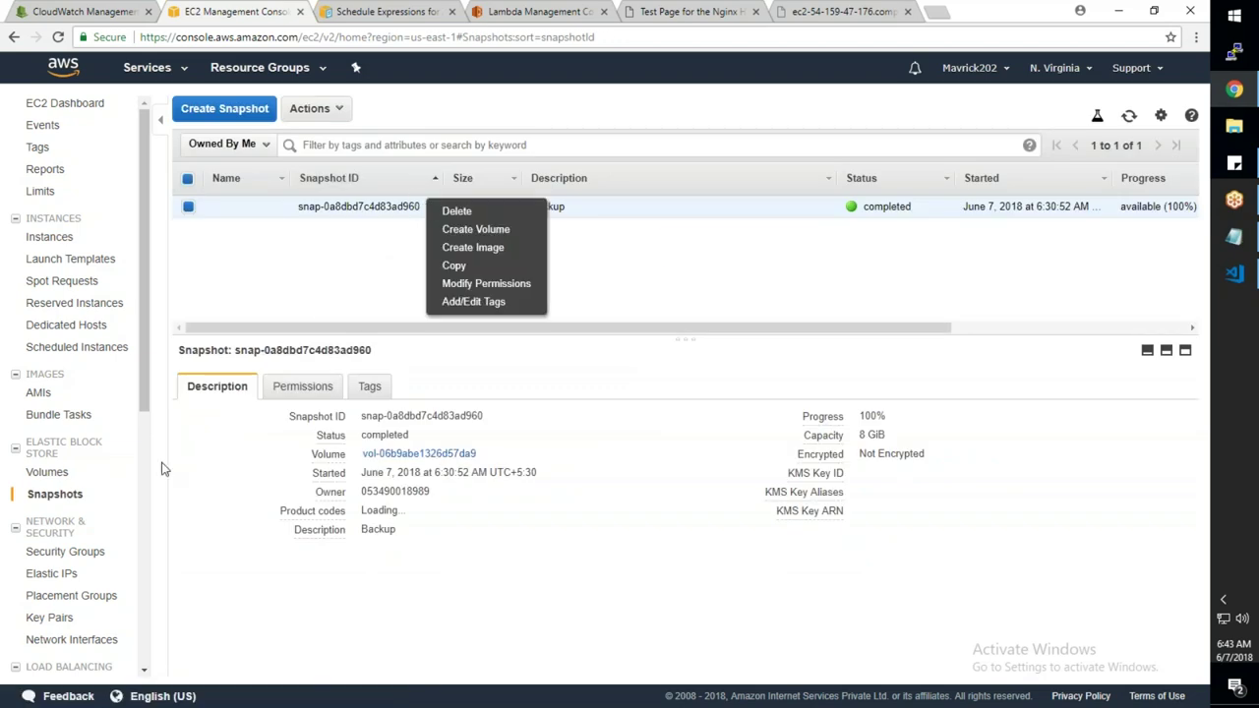
click(44, 395)
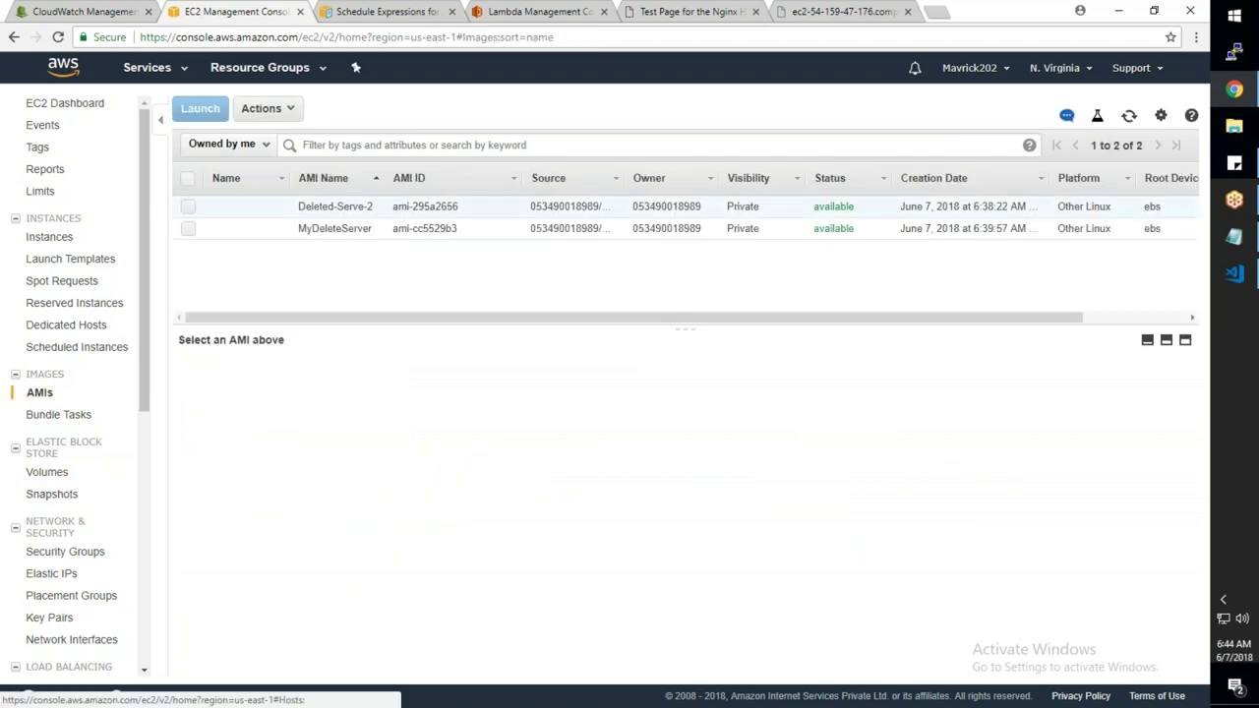
click(45, 239)
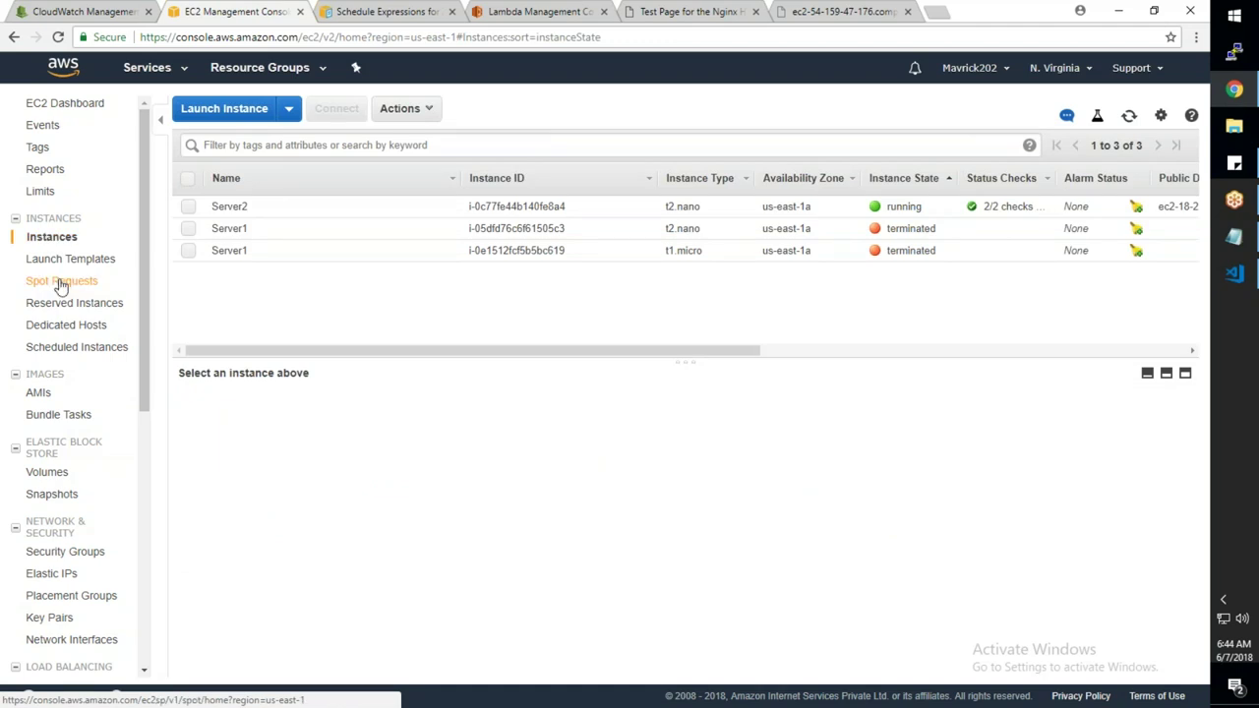
Start launching an instance from the MyDeleteServer AMI with the t2.nano type and proceed to the instance details
click(38, 392)
click(702, 229)
right_click(674, 228)
click(700, 236)
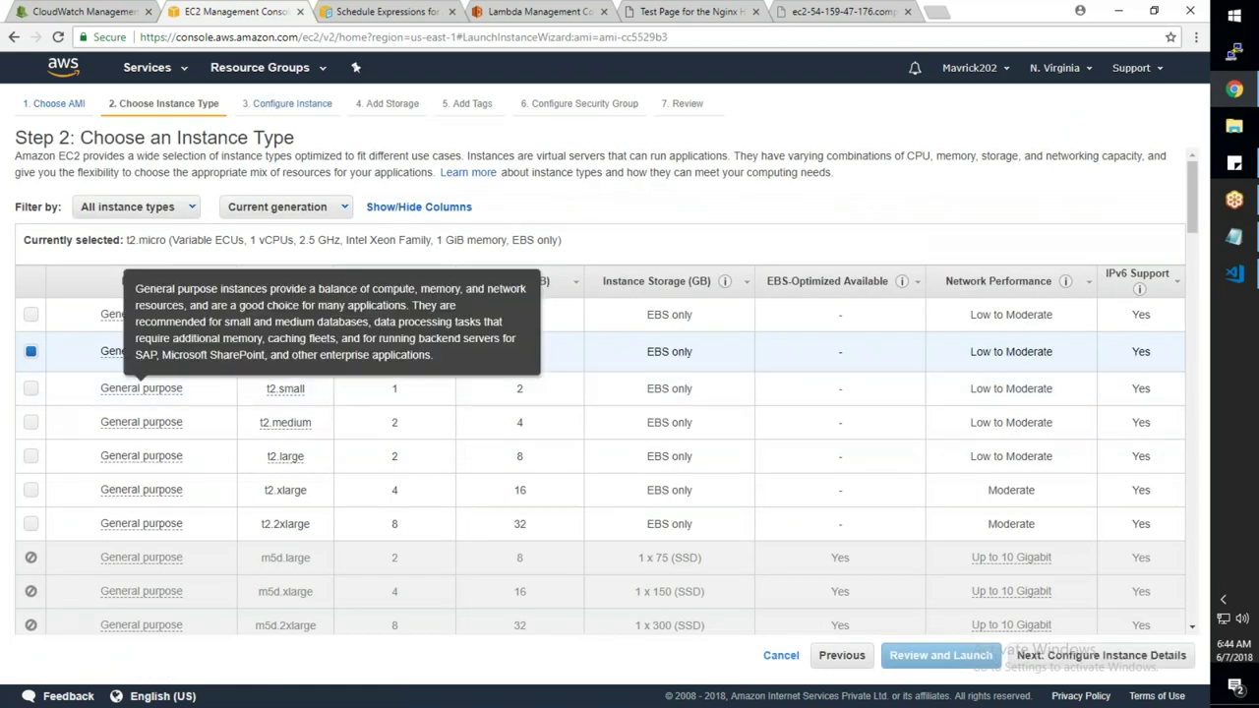
click(30, 314)
click(1102, 655)
Set the instance's network to the MARUTI VPC and its subnet to MAR-Subnet-1 in us-east-1a, keeping the other details at their defaults
click(447, 328)
click(441, 357)
click(424, 373)
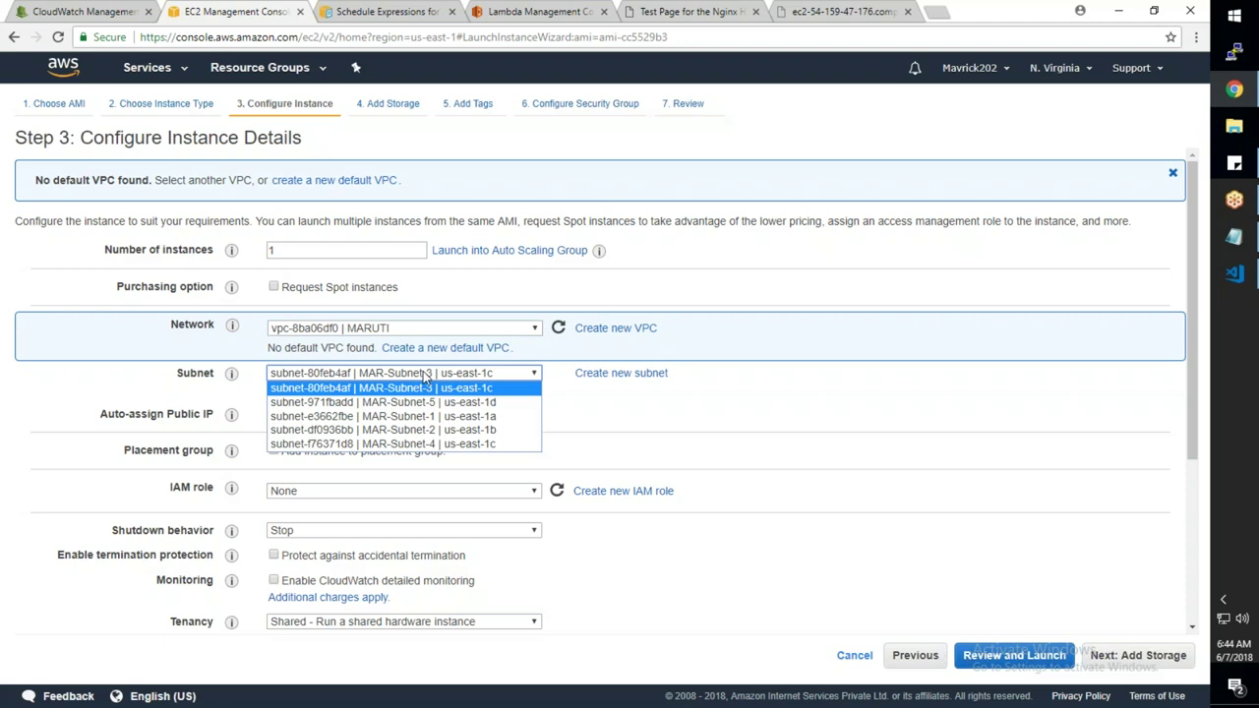
click(420, 418)
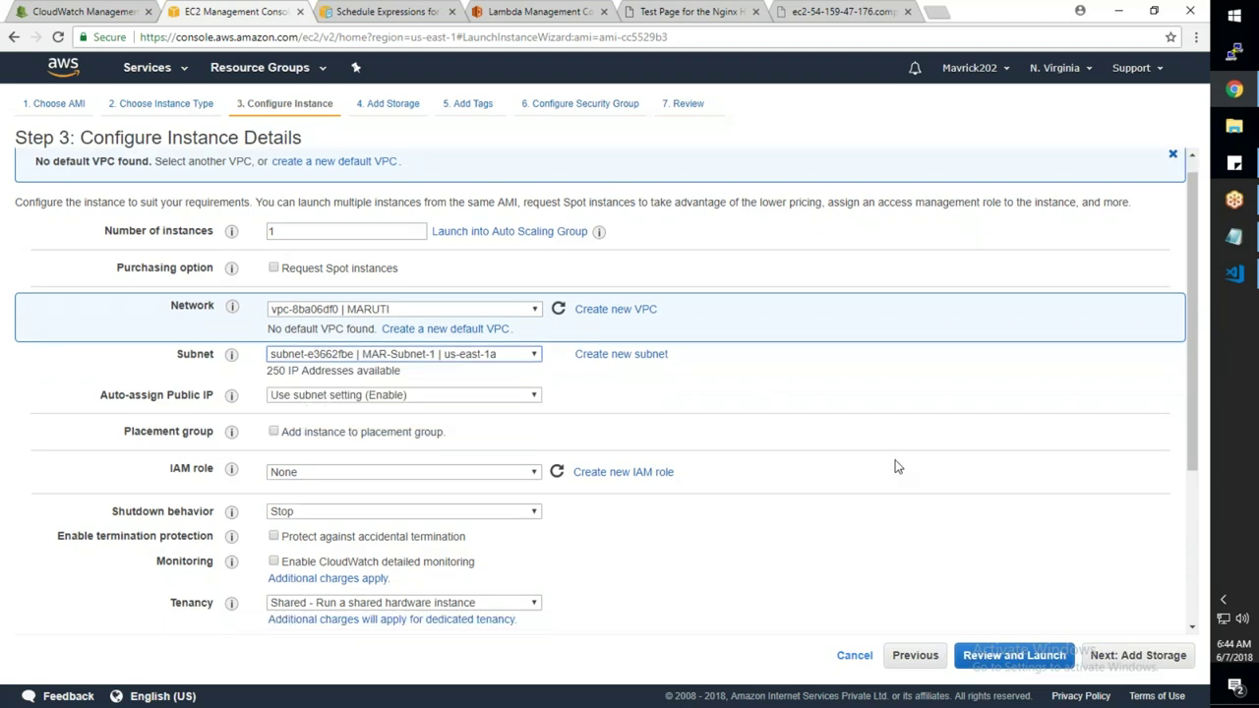
scroll(895, 467, down, 3)
scroll(895, 467, up, 3)
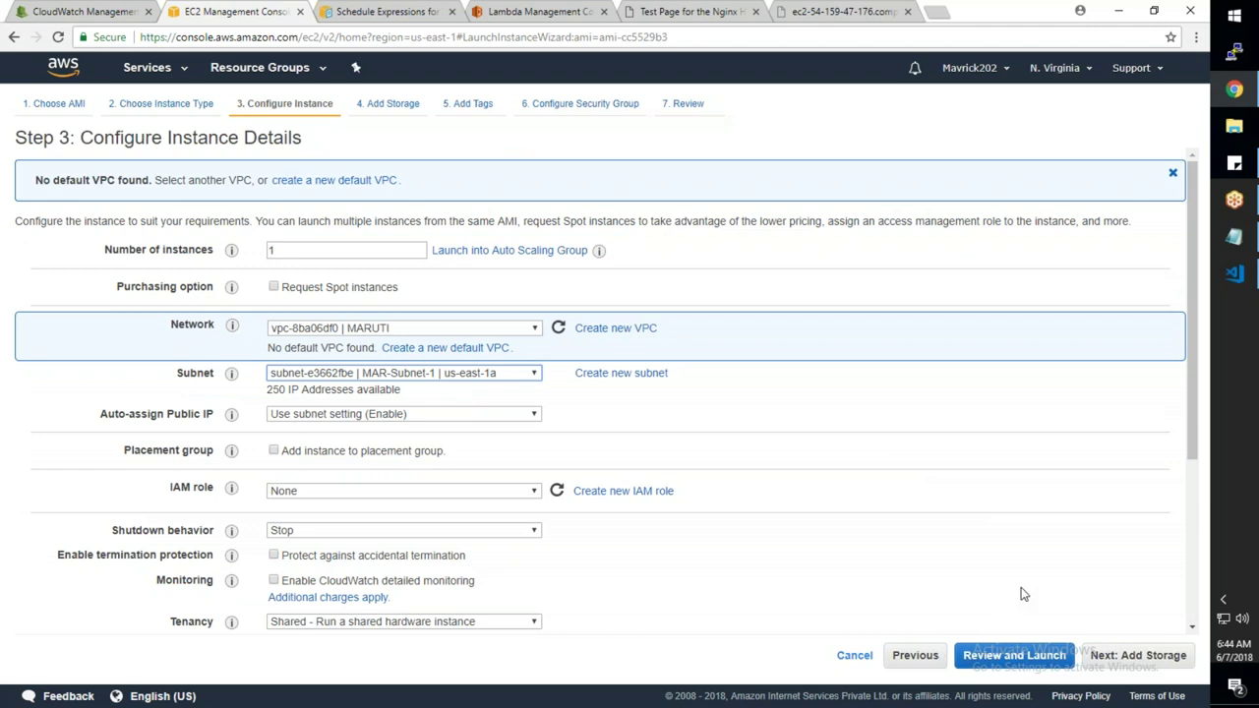
Keep the default 8 GiB root storage and add a Name tag with the value RestoredServ
click(1113, 657)
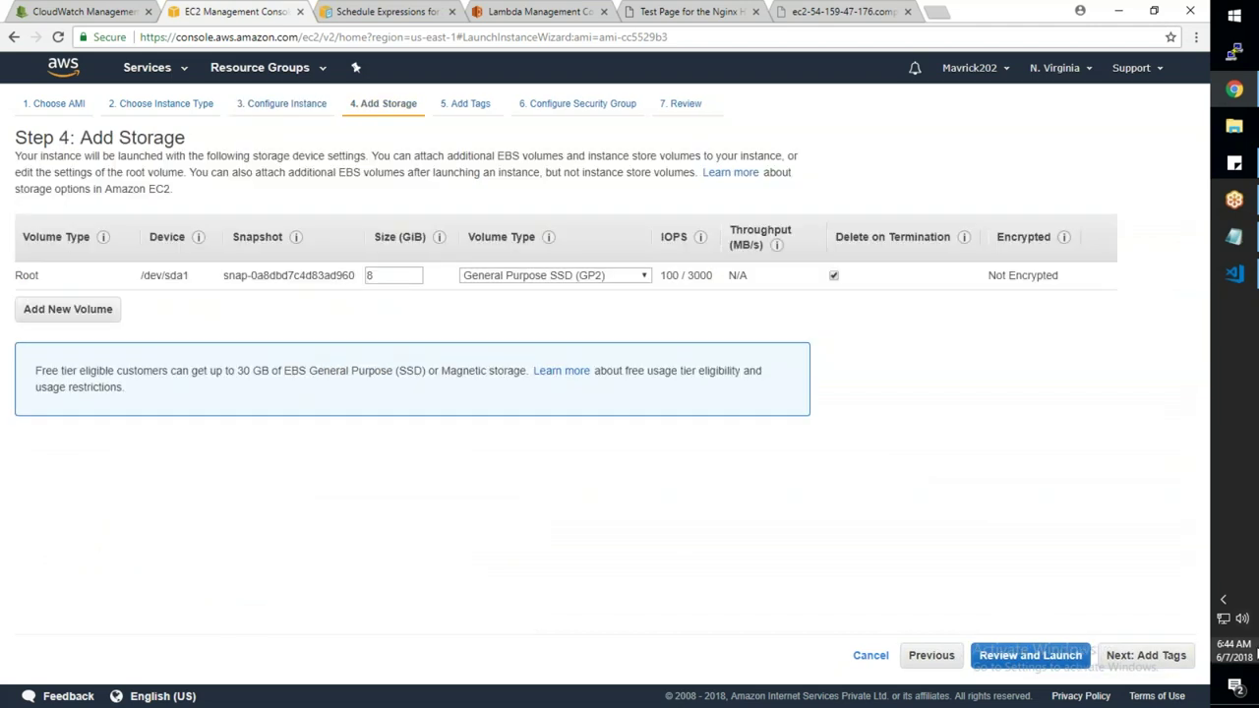
click(1145, 656)
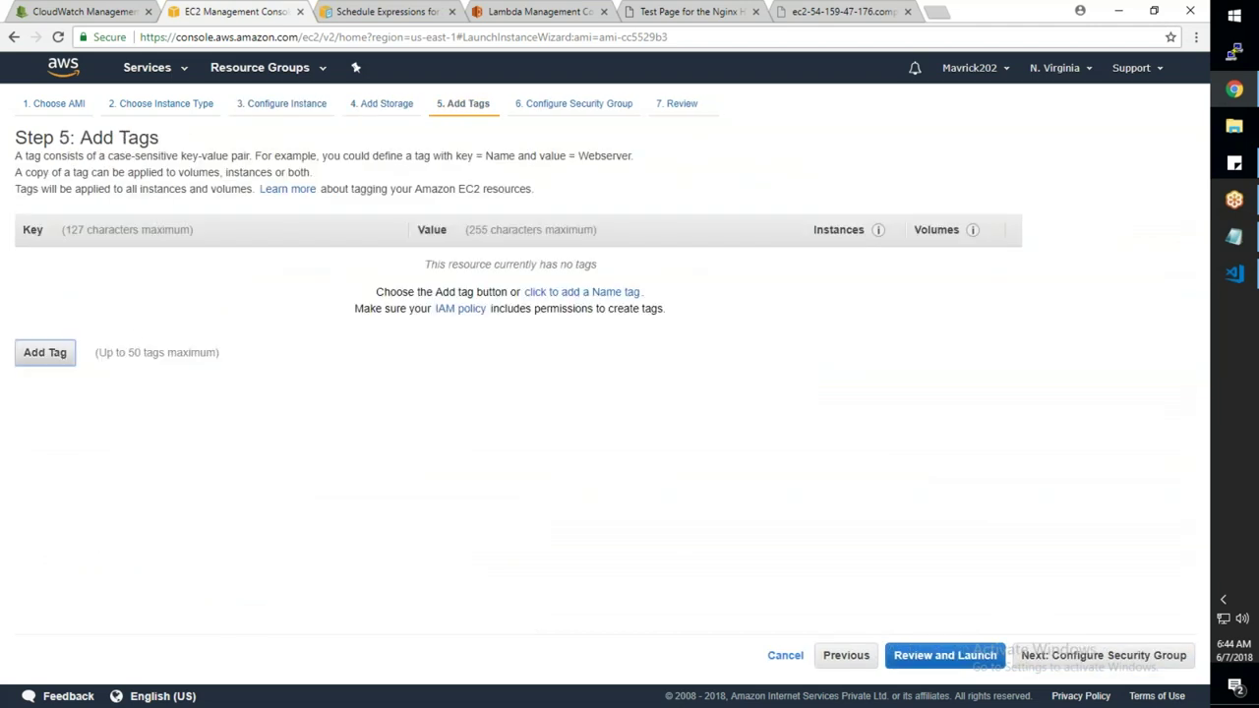
click(51, 352)
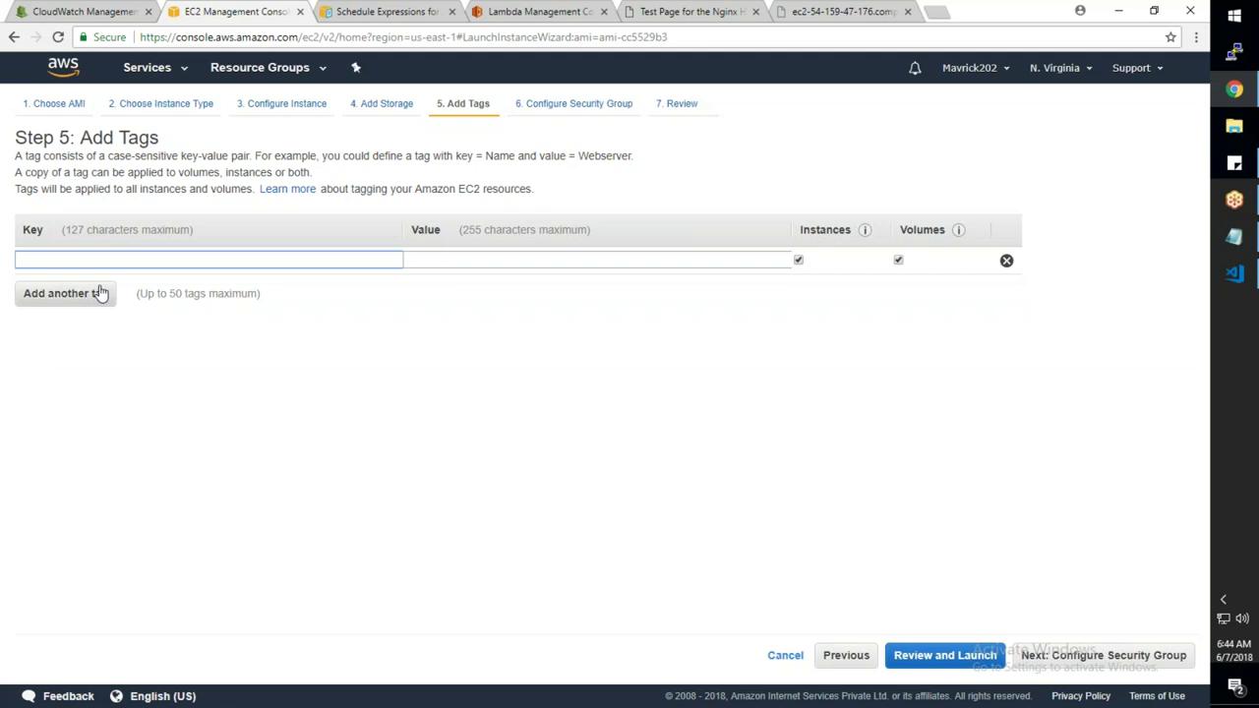
text(R)
key(BackSpace)
text(Name)
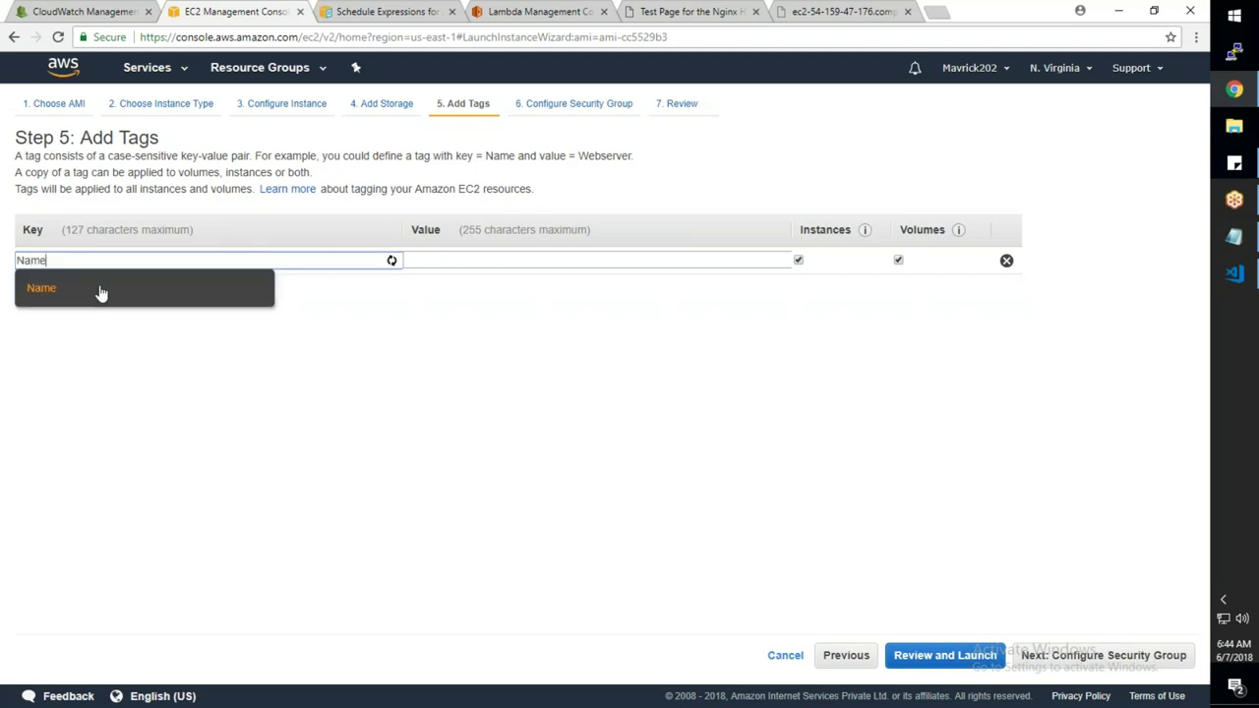
key(Tab)
text(Re)
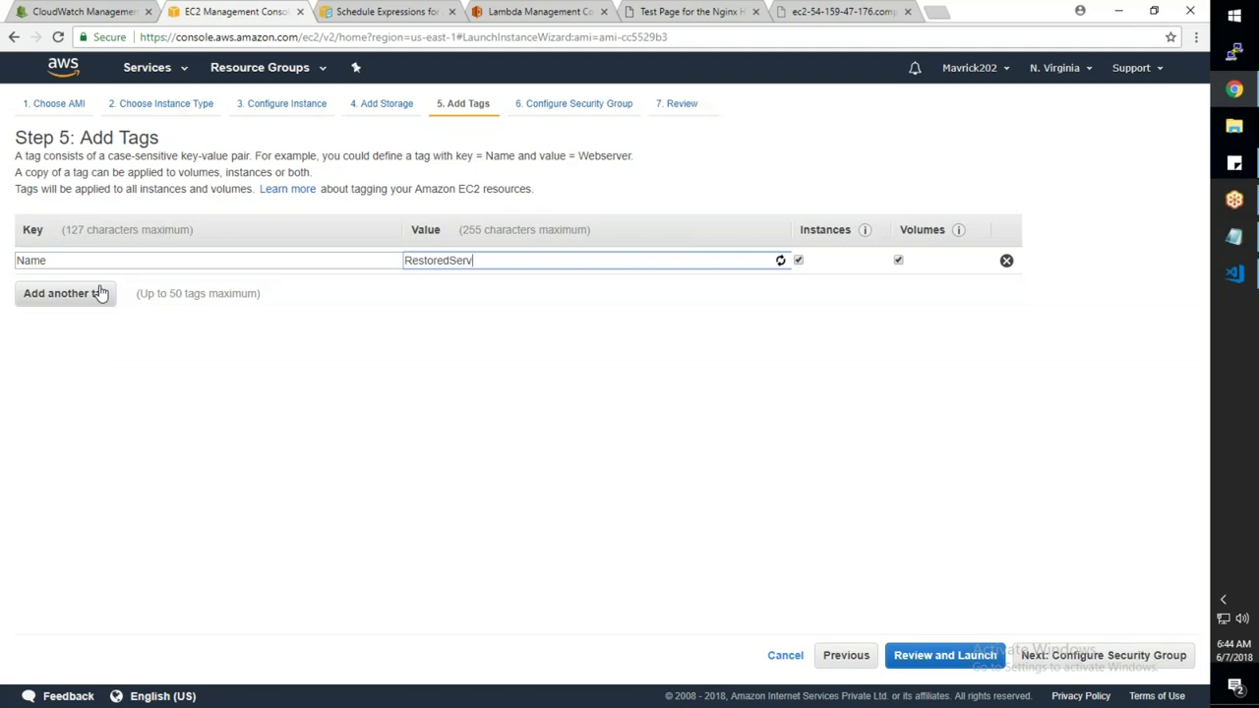
Assign the existing MARUTI_ALLOW_ALL security group and proceed to the launch review
click(1089, 655)
click(257, 219)
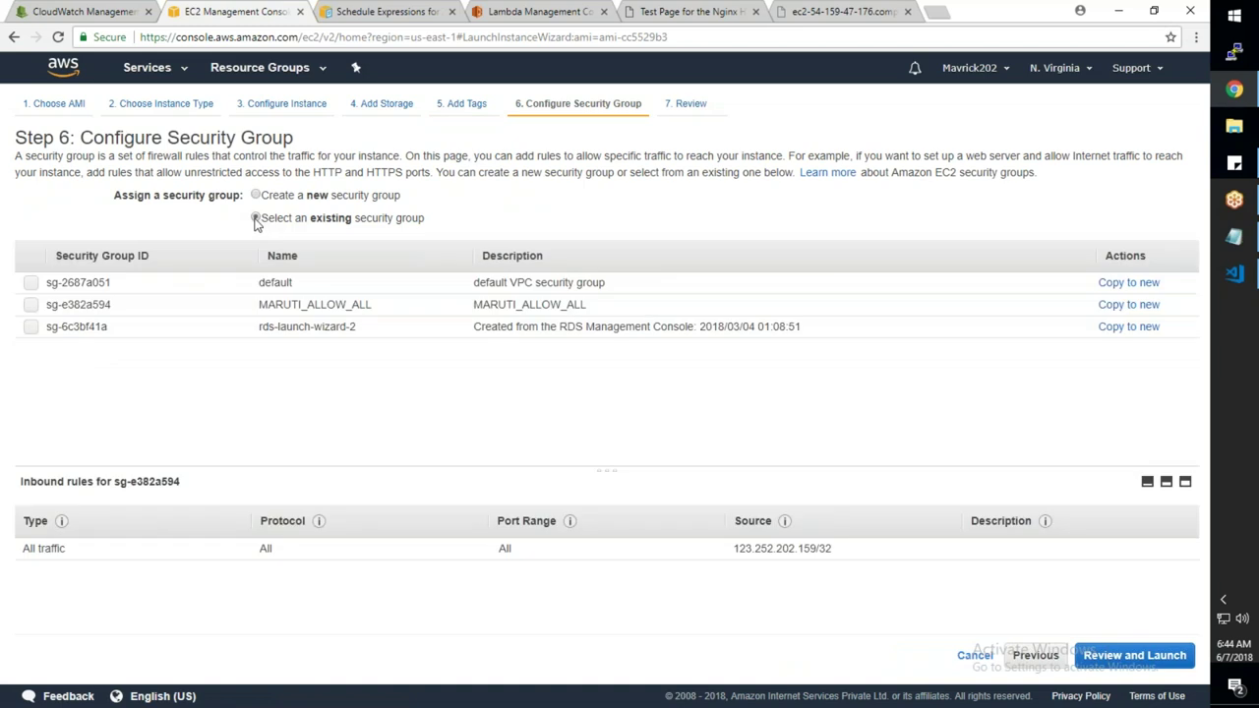
click(31, 305)
click(1136, 655)
Launch the instance with an existing key pair, acknowledging access to its private key file
click(1166, 655)
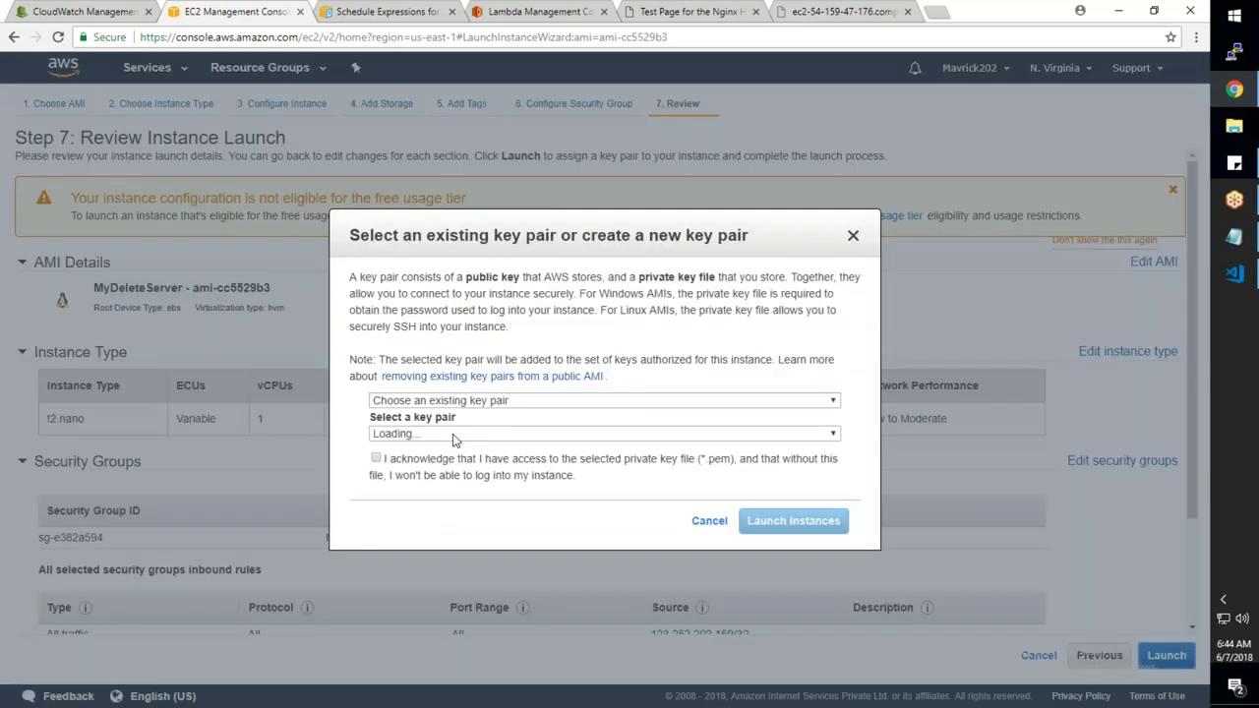
click(401, 438)
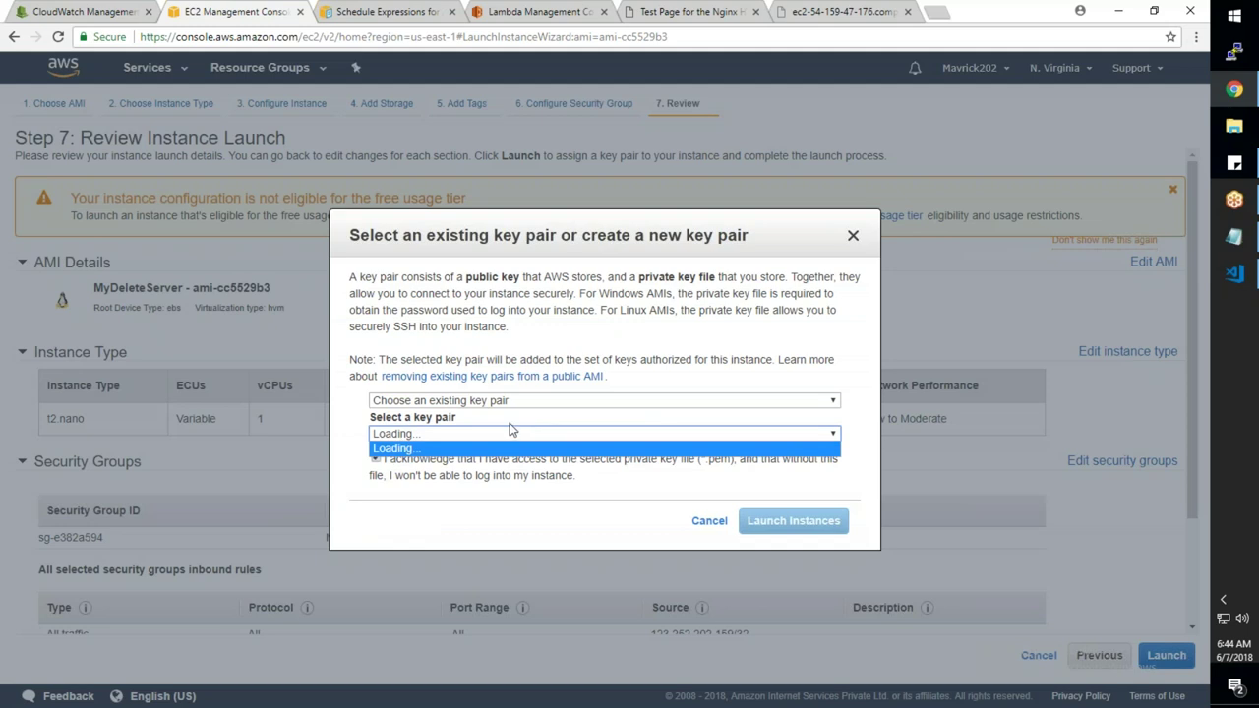
click(462, 438)
click(438, 587)
click(376, 456)
click(792, 521)
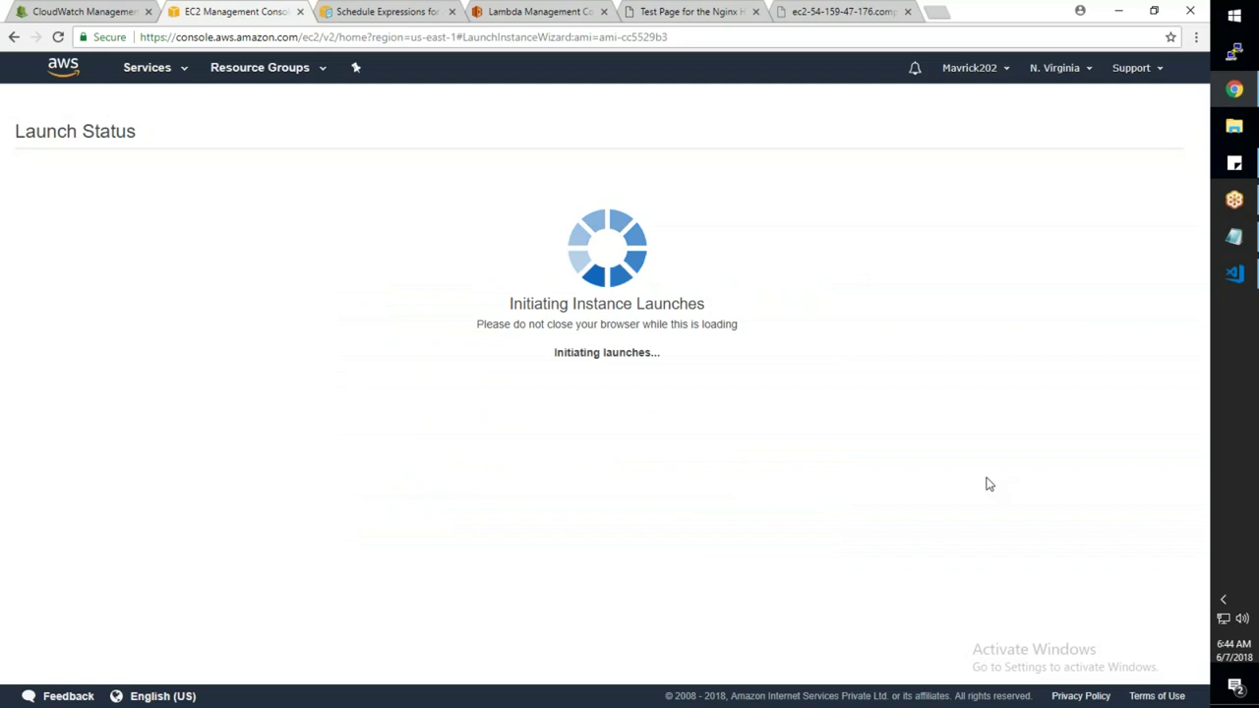
Open the EC2 instances list from the launch status page and refresh the instance states
click(1143, 630)
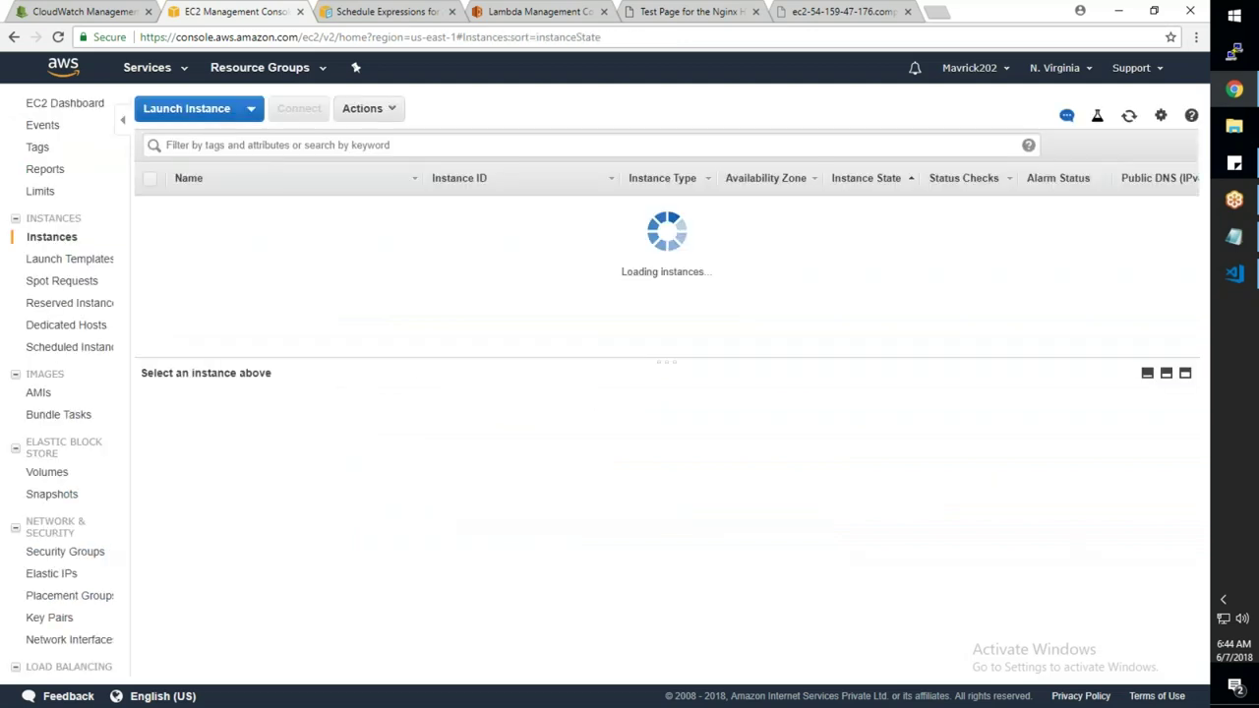
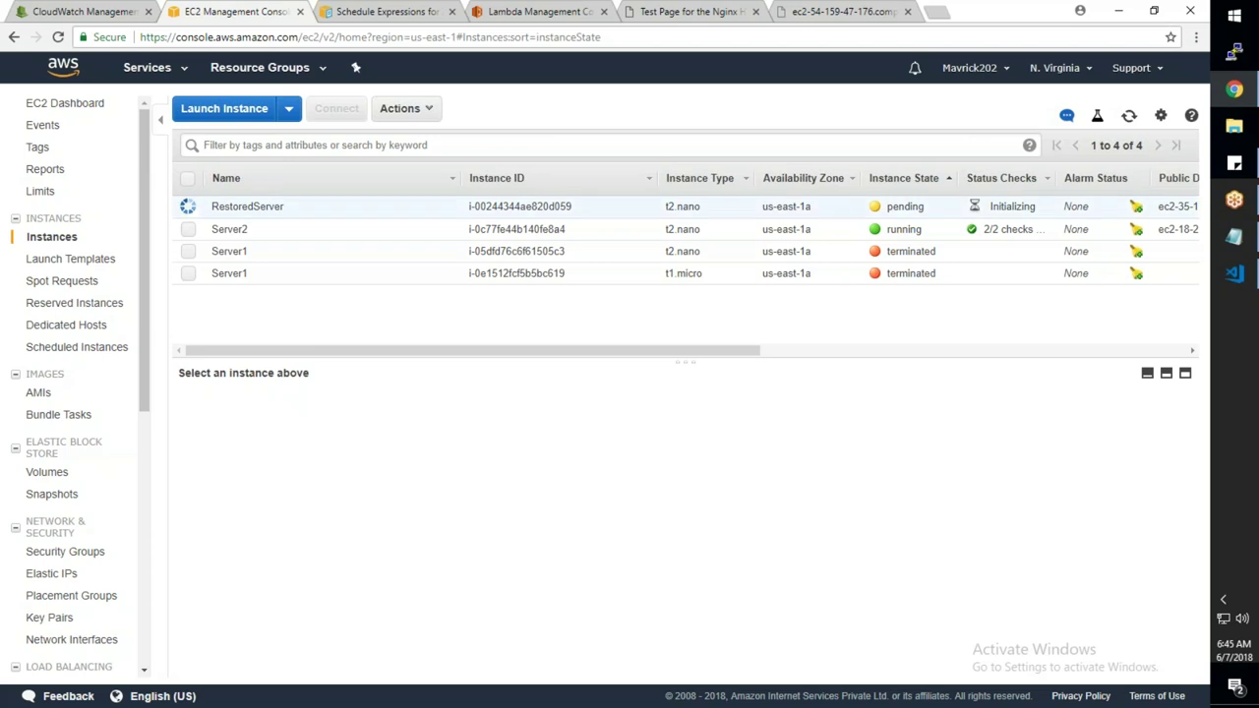
click(1130, 118)
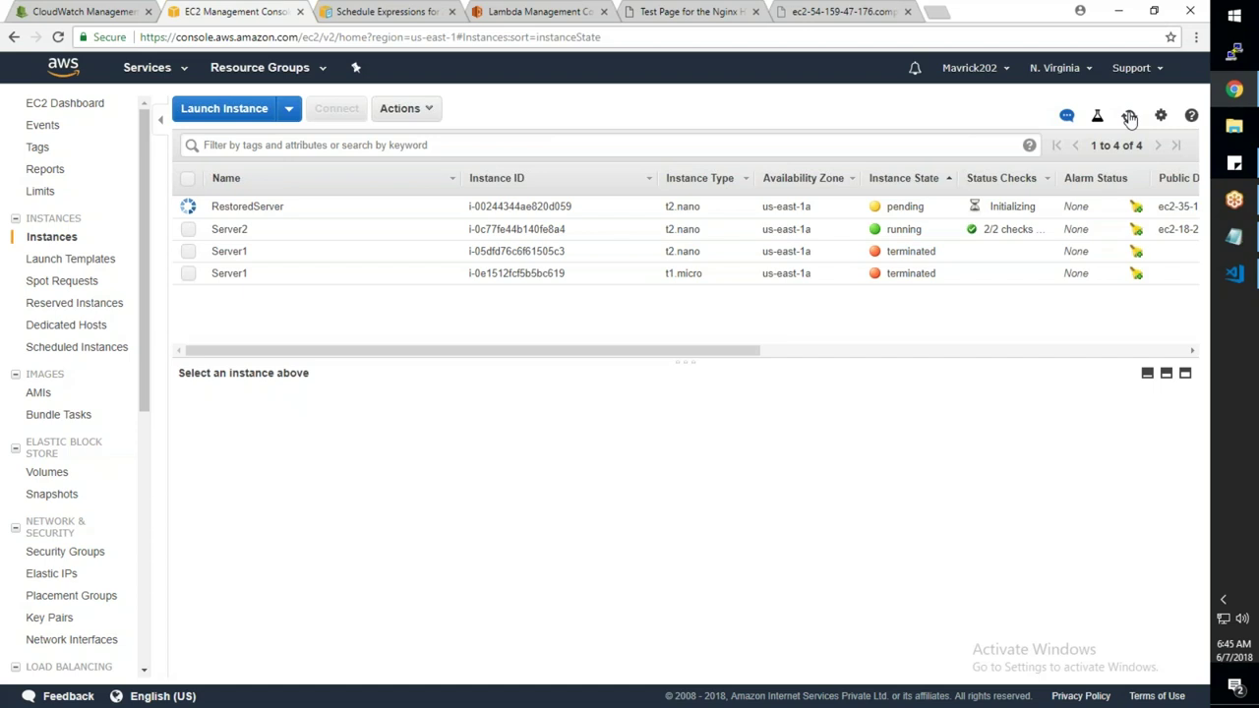
click(1130, 117)
click(1130, 117)
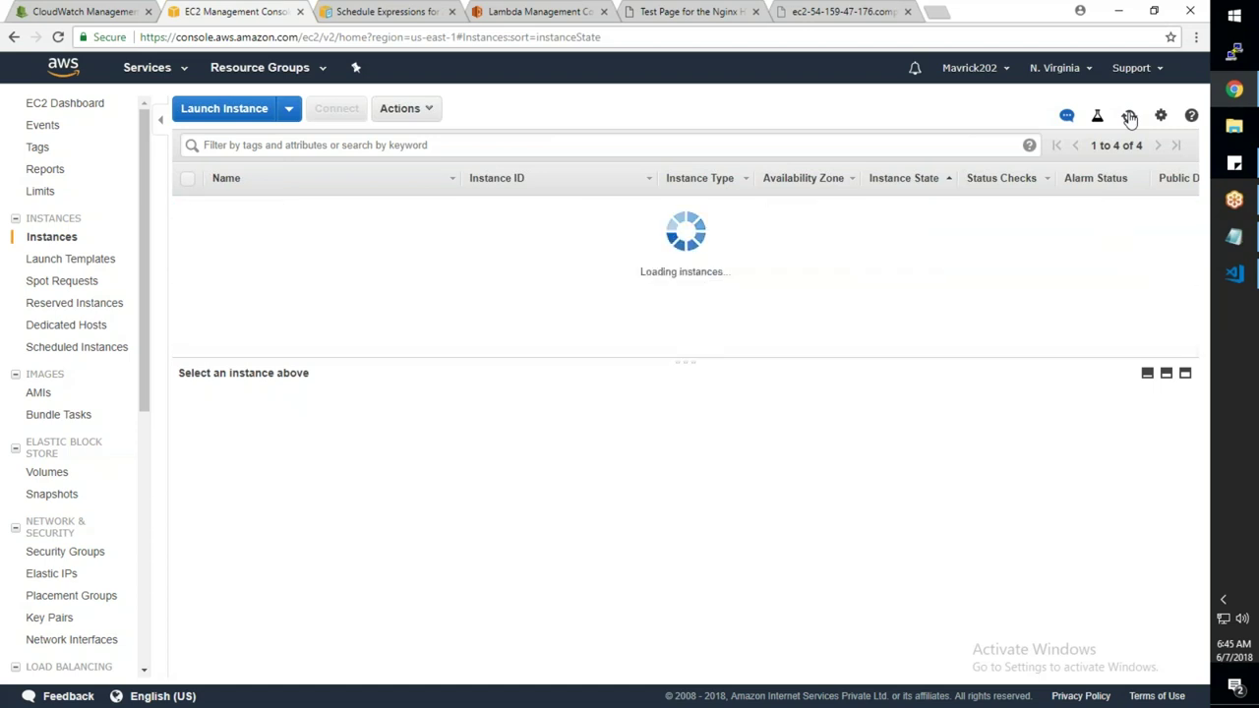
Copy RestoredServer's public DNS, switch to PuTTY, load the saved ec2-user@ session and append the DNS to its host name
click(295, 206)
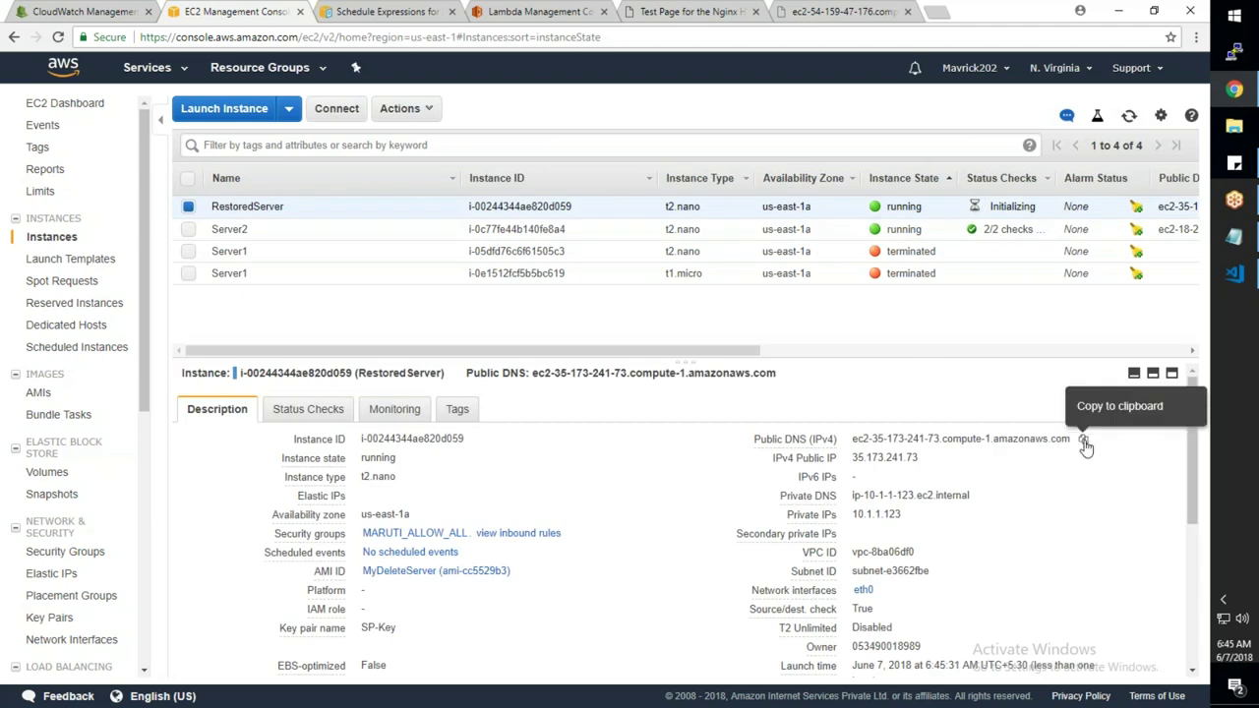
click(1084, 440)
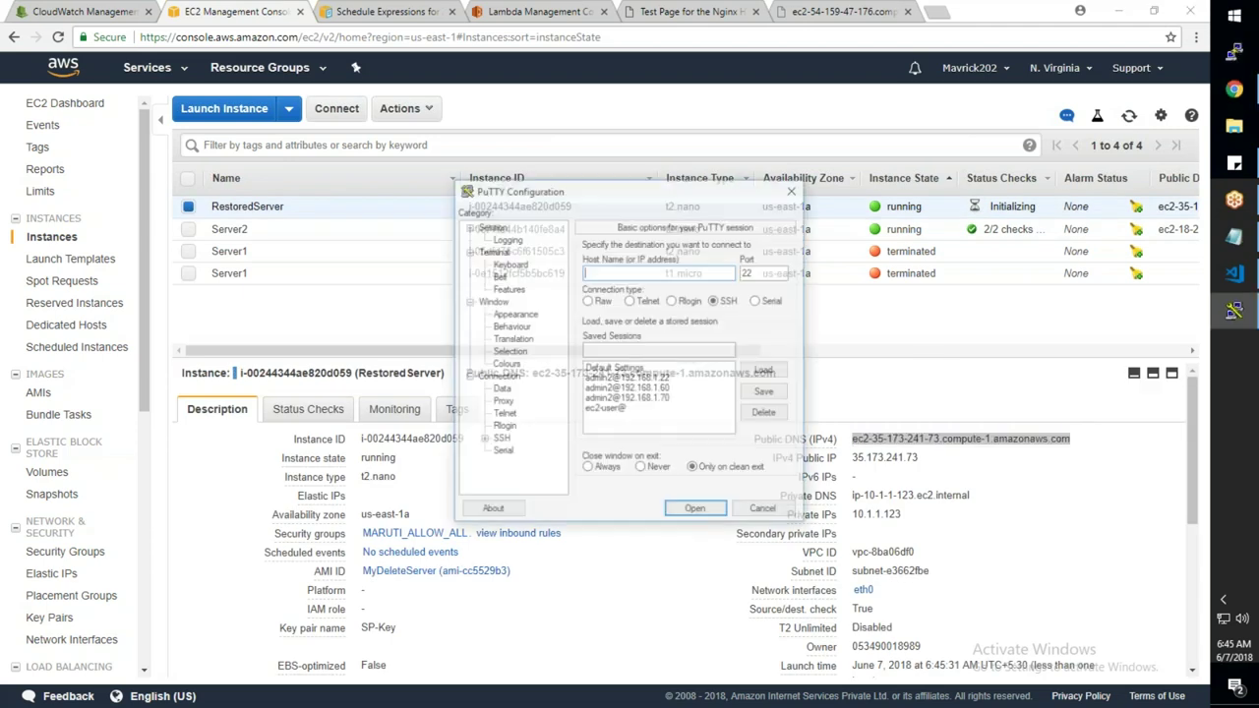
click(605, 408)
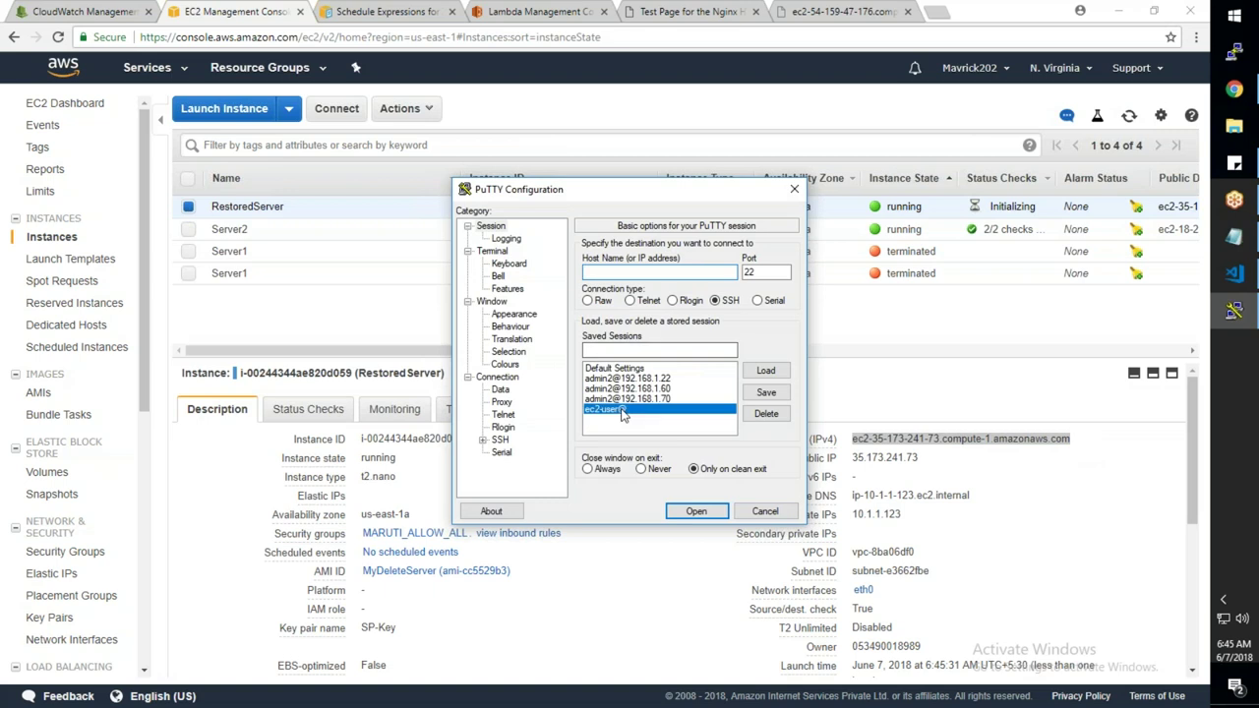
click(766, 371)
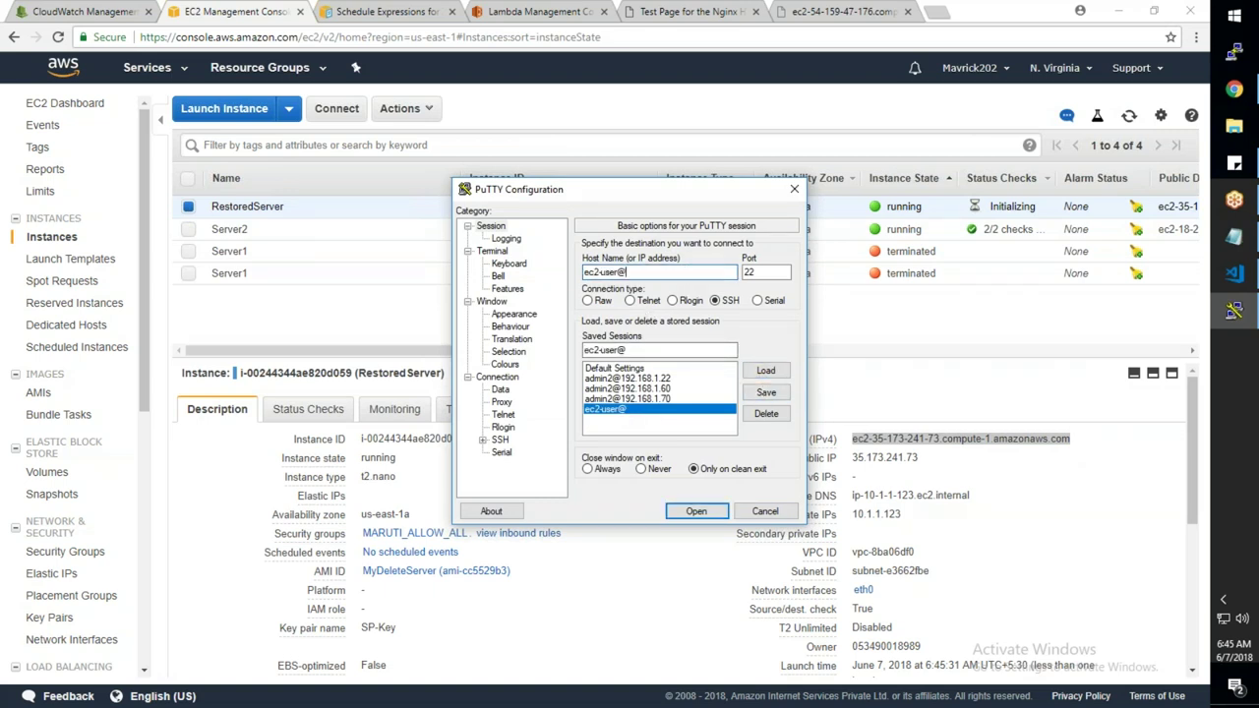
key(ctrl+v)
Choose SP-Key.ppk from the AWS-Keys folder as the SSH authentication key and open the connection
click(481, 441)
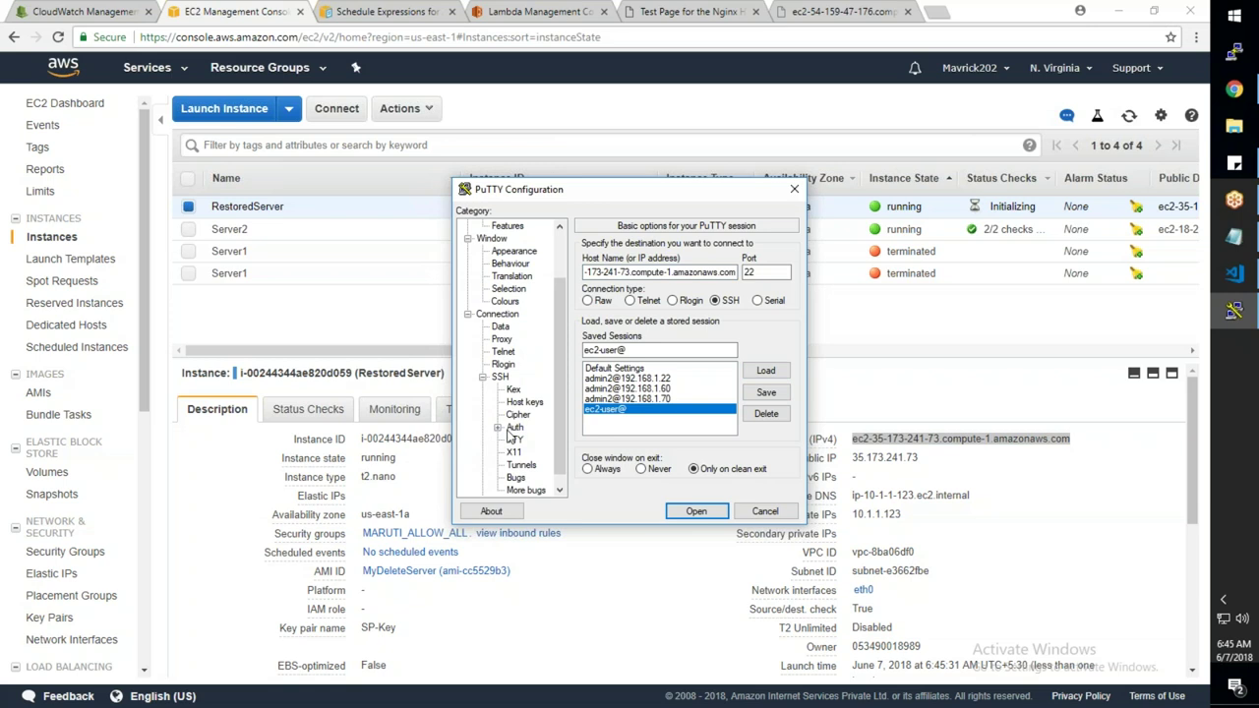
click(507, 437)
click(759, 482)
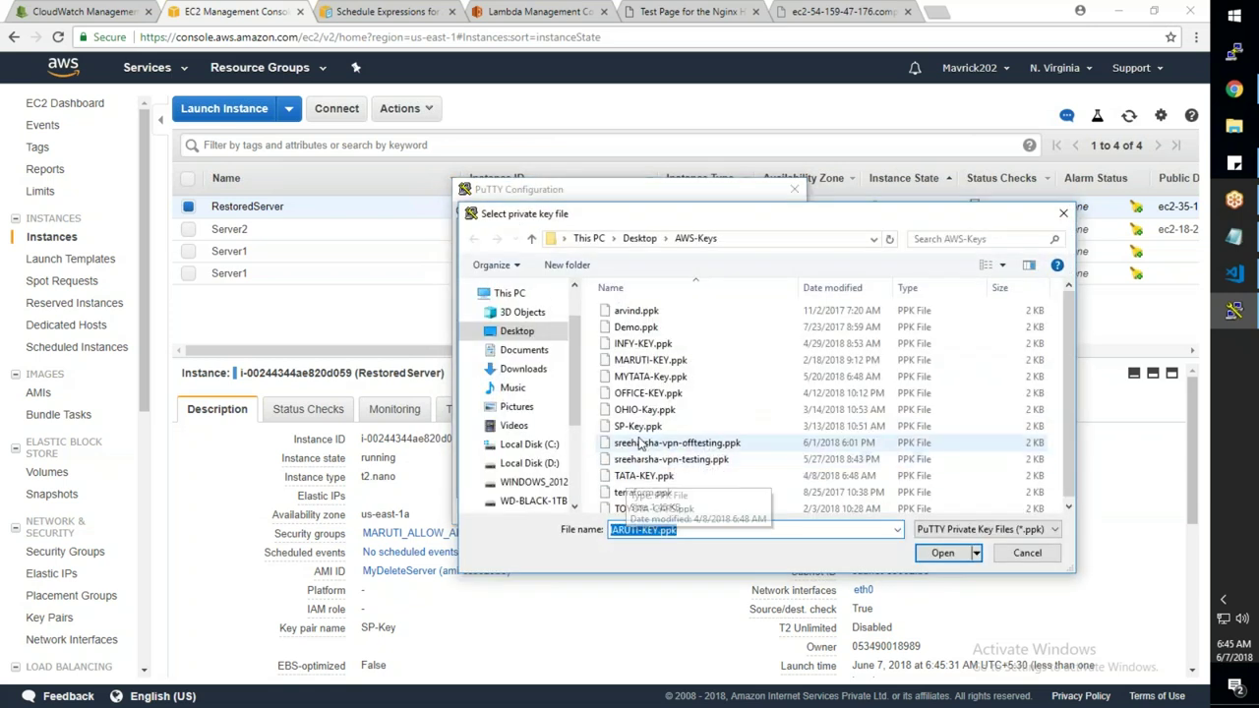
click(637, 426)
click(942, 553)
click(696, 510)
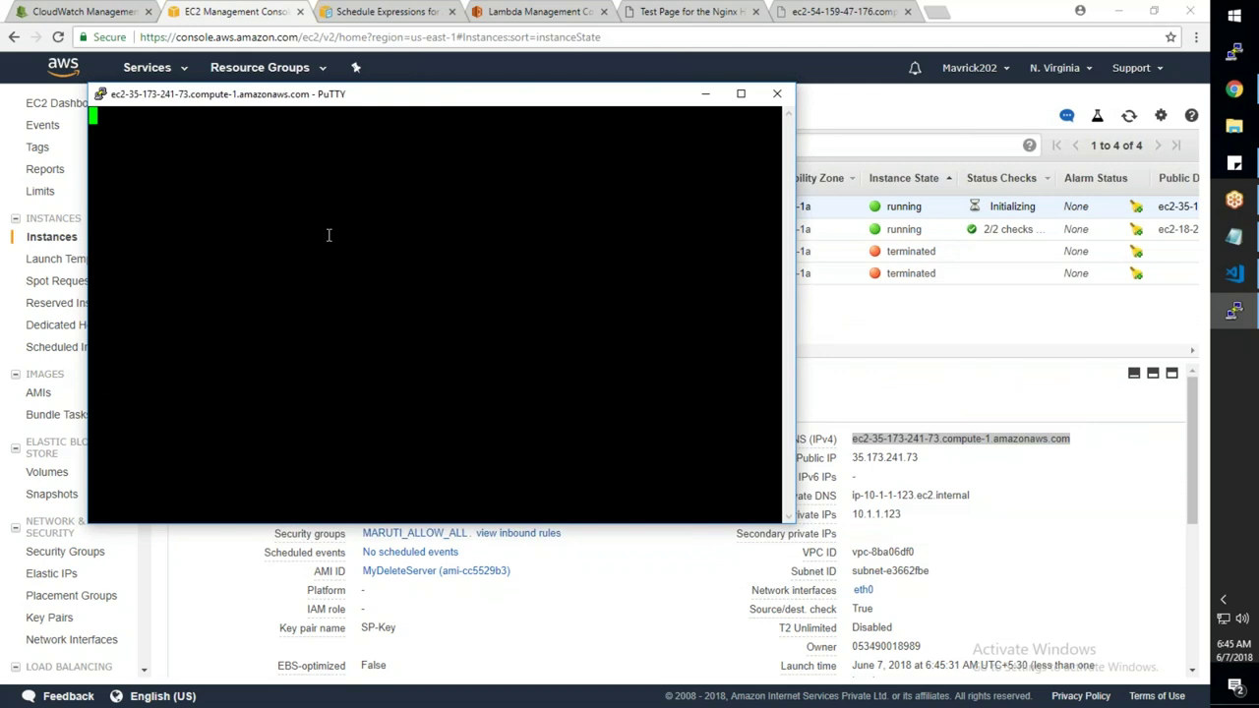
Try the SSH connection again in a duplicate PuTTY session, and close both sessions
right_click(419, 104)
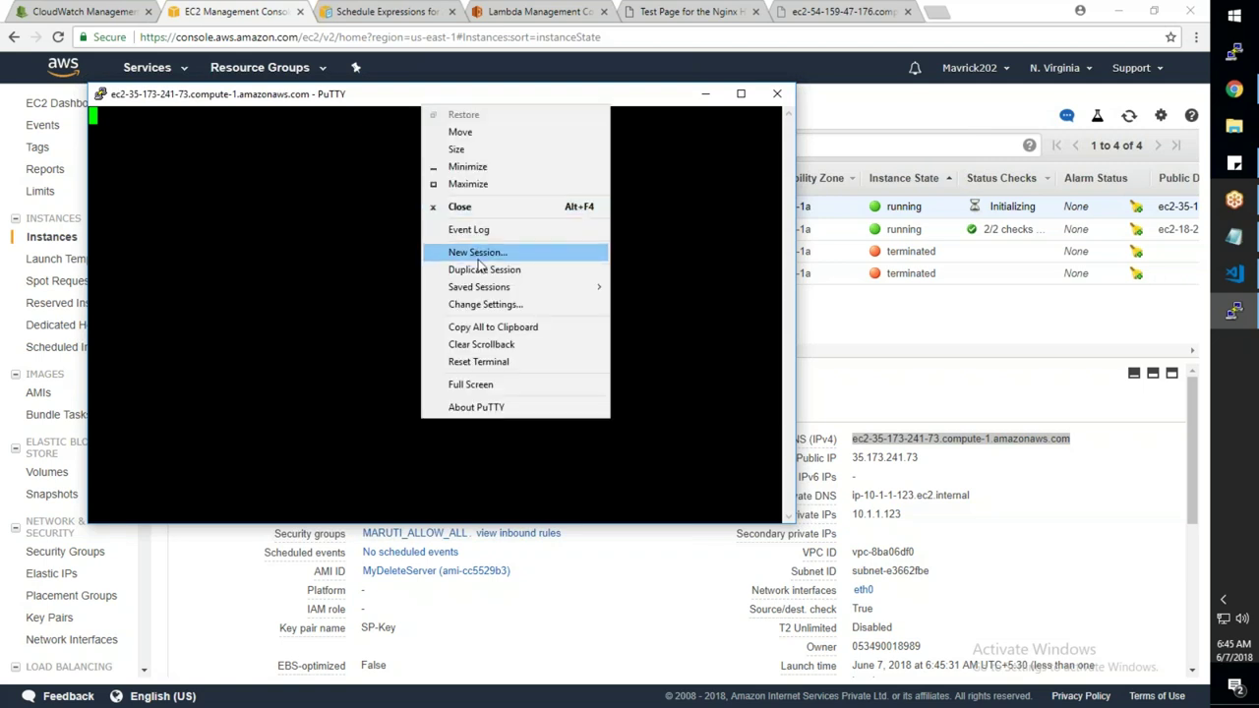
click(553, 563)
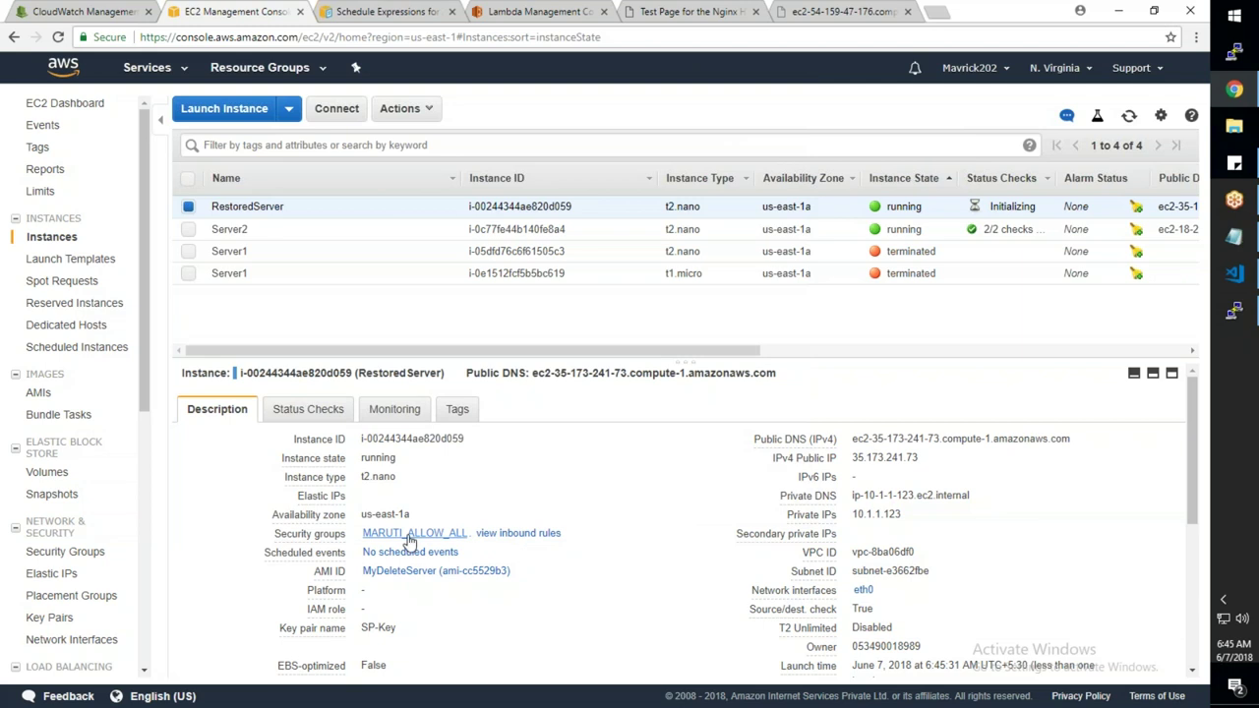
scroll(442, 576, down, 2)
scroll(424, 564, down, 2)
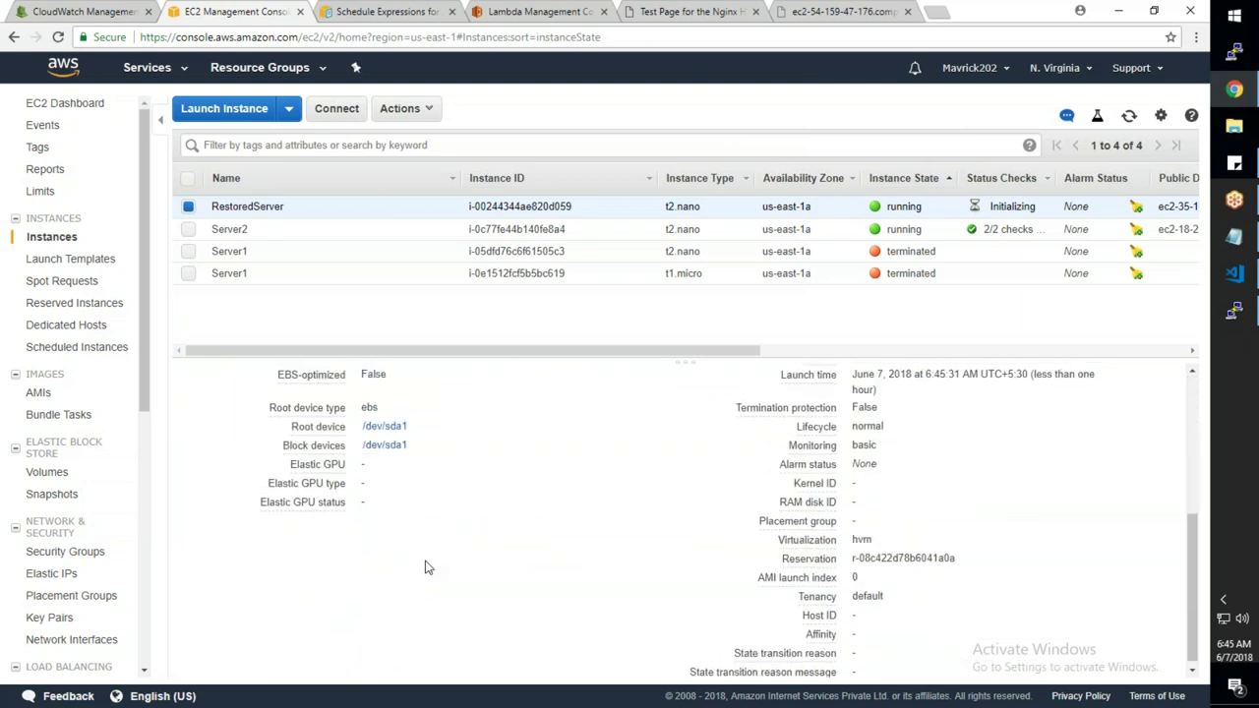
scroll(424, 564, up, 5)
right_click(480, 98)
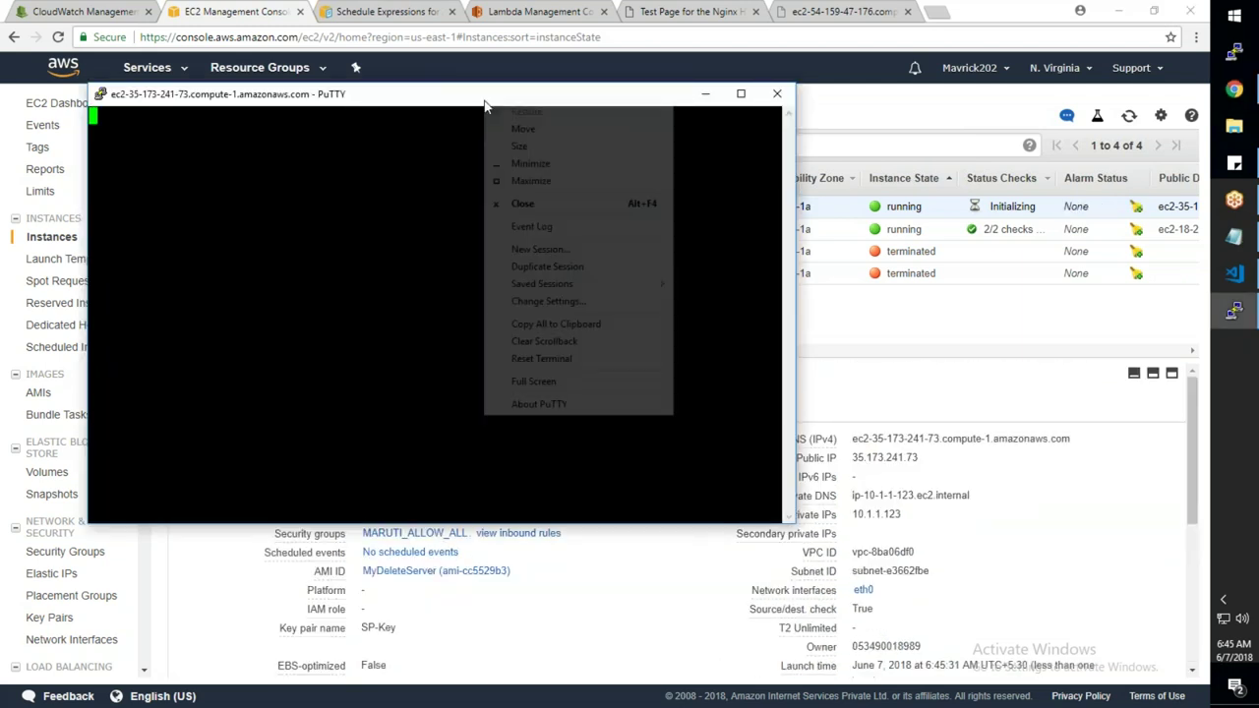
click(556, 266)
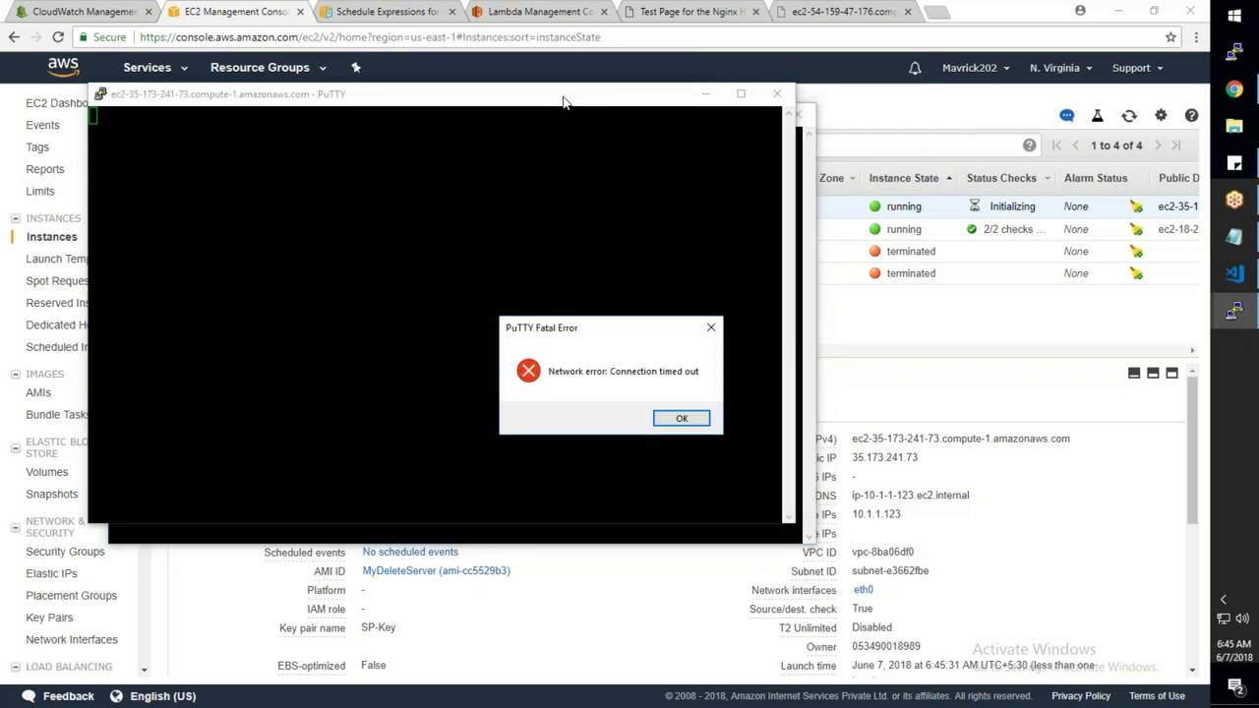
click(678, 418)
click(777, 93)
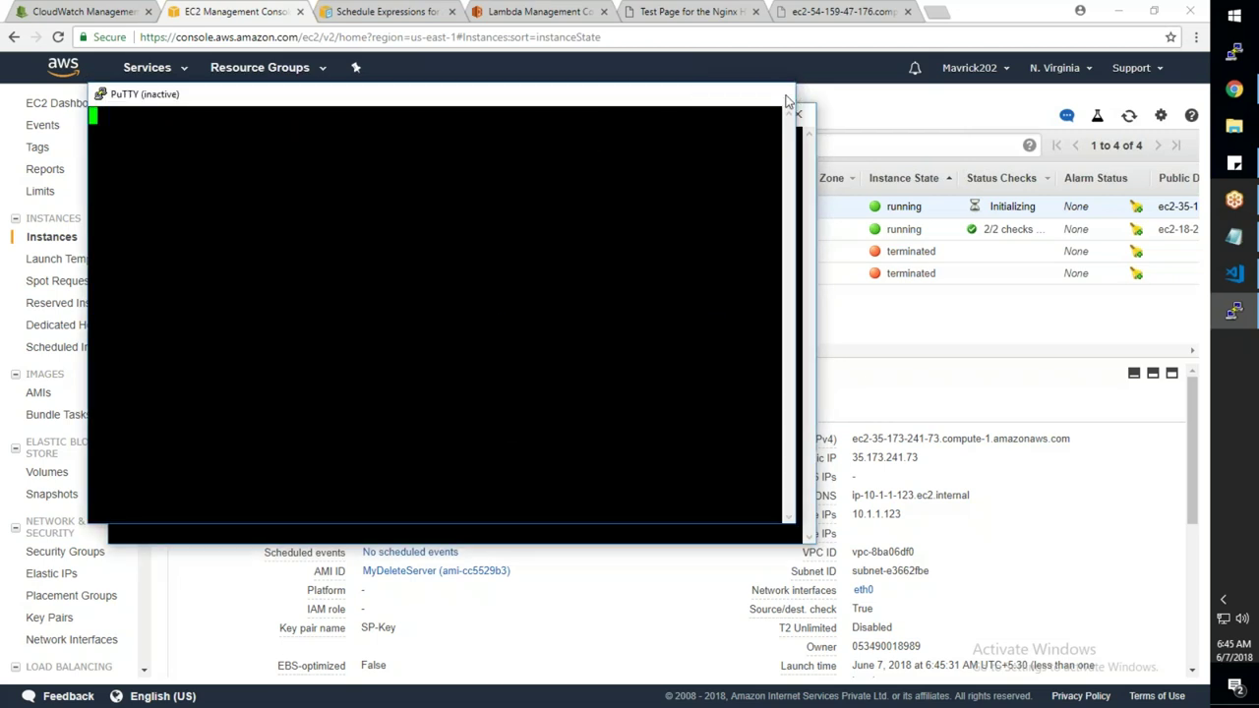
click(798, 115)
click(625, 418)
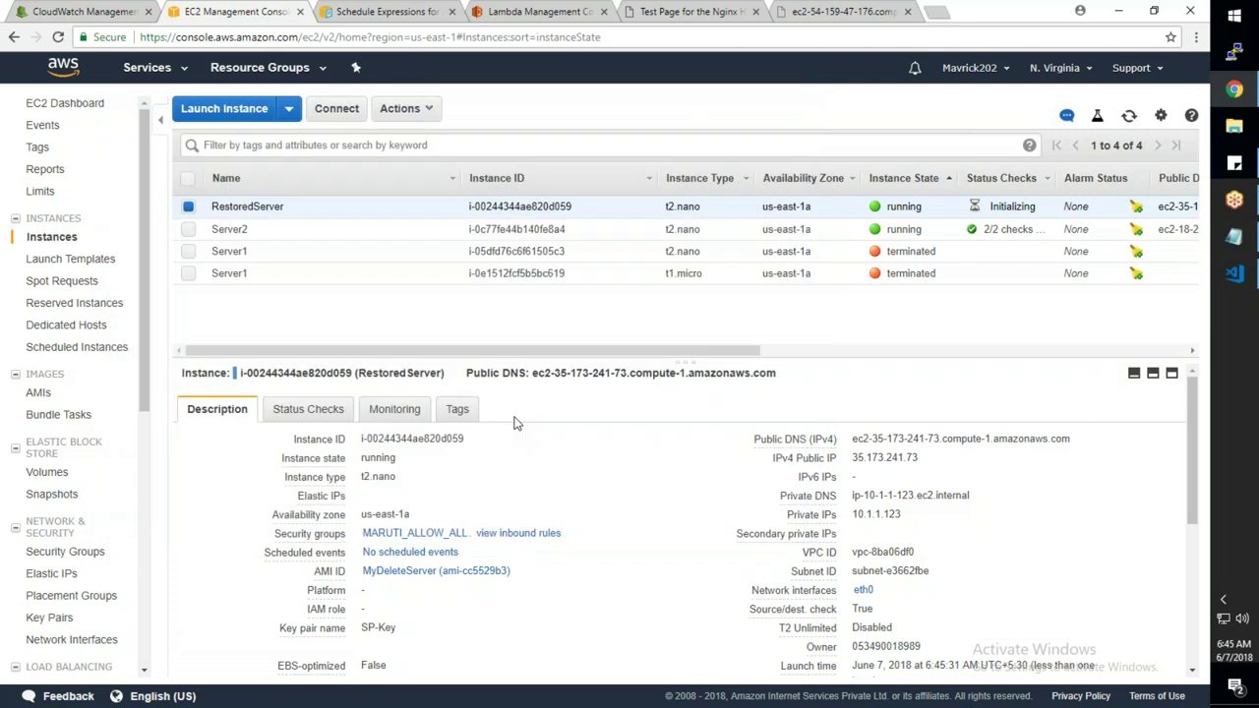
Check RestoredServer's inbound rules and set the MARUTI_ALLOW_ALL all-traffic rule's source to anywhere (0.0.0.0/0 and ::/0)
click(519, 536)
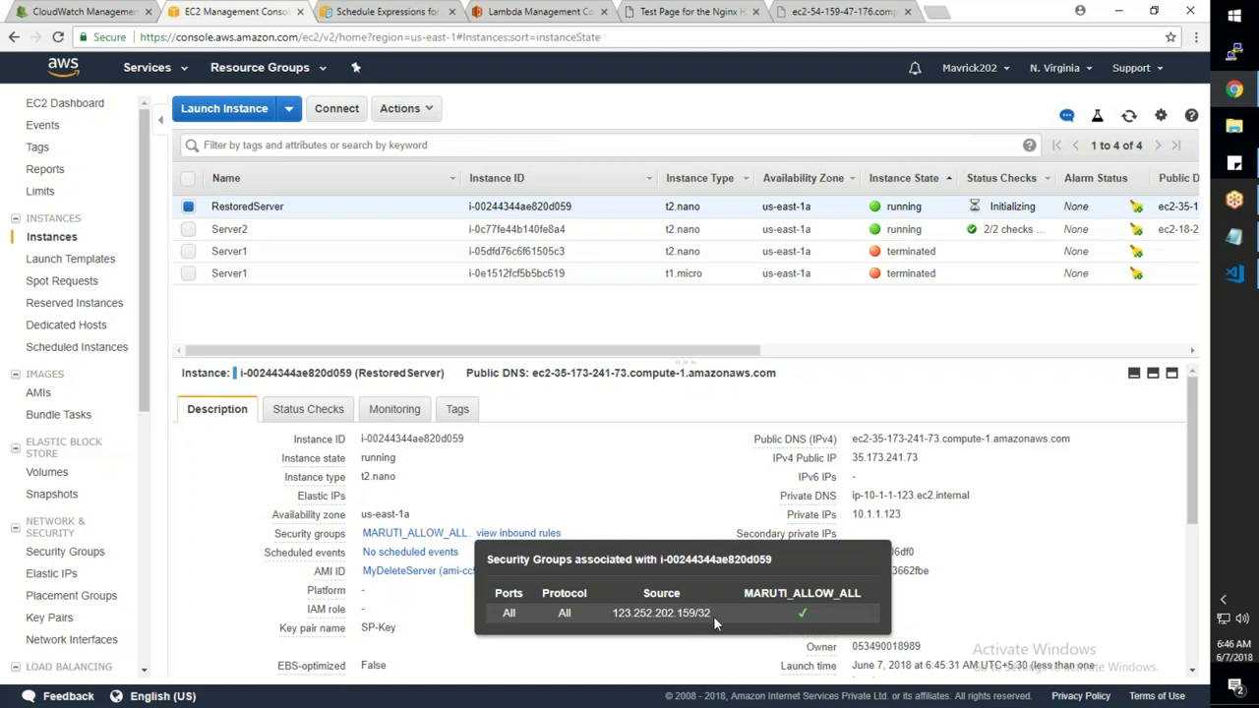
click(386, 536)
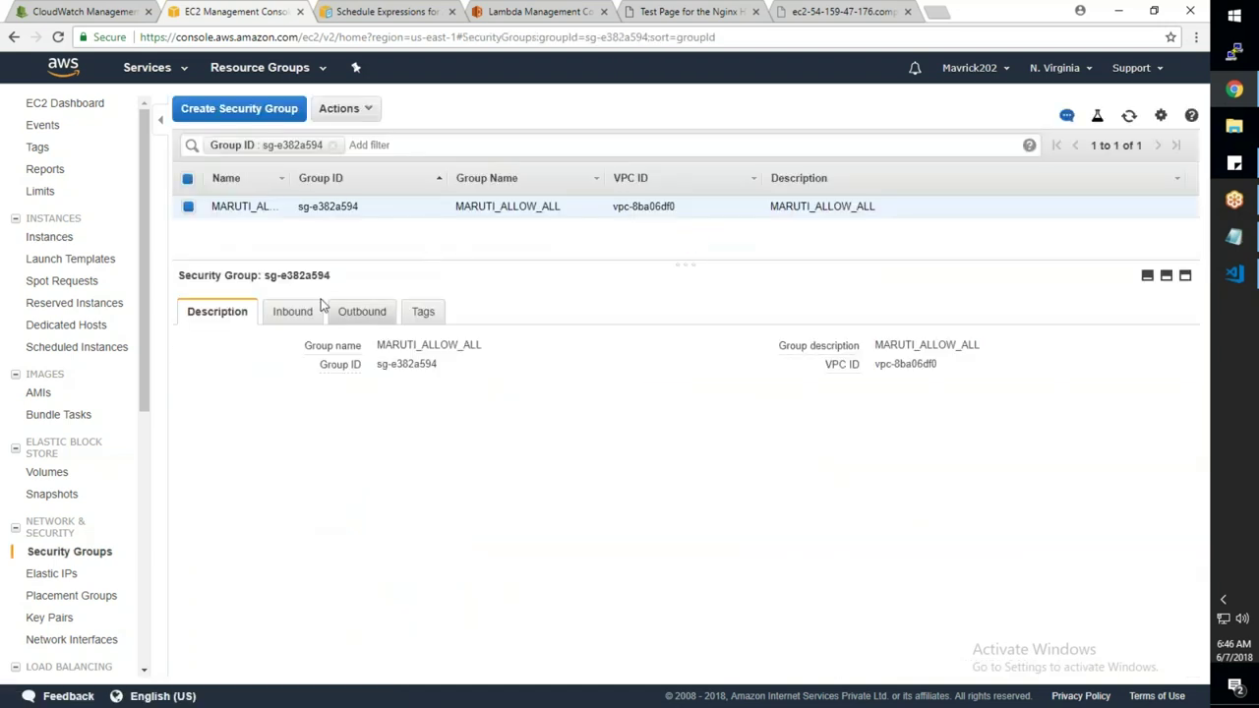
click(292, 311)
click(207, 355)
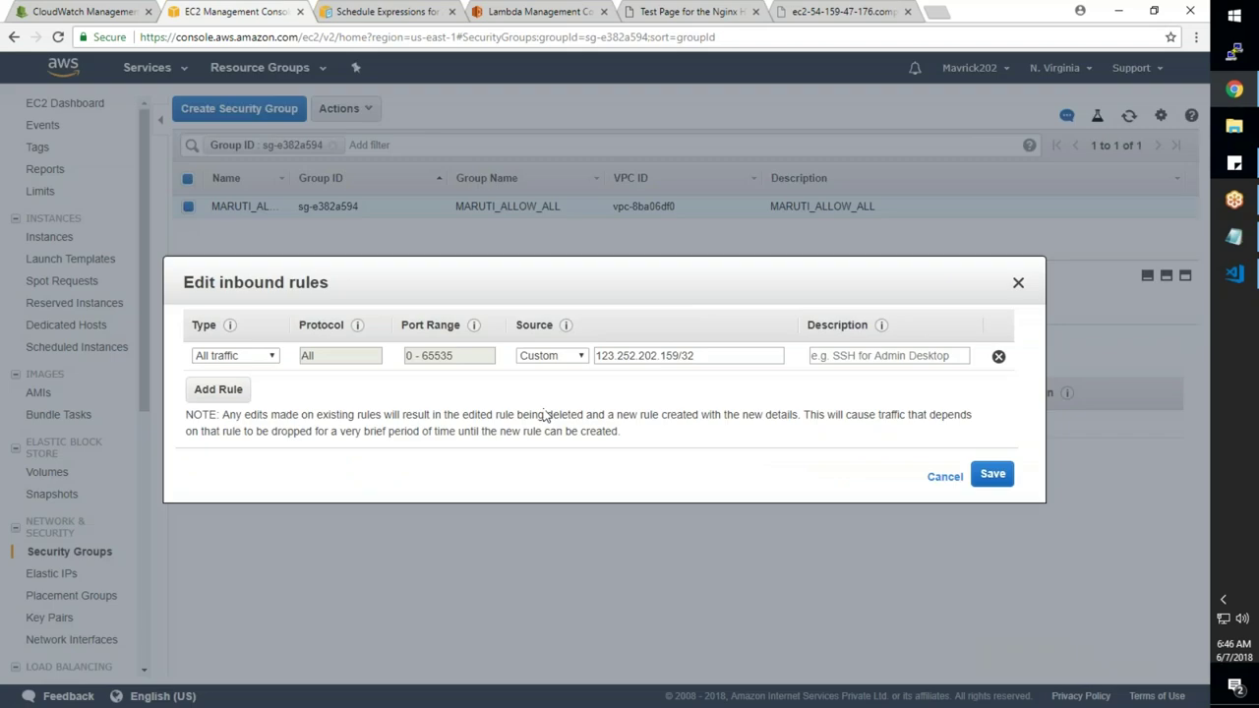
click(551, 355)
click(552, 397)
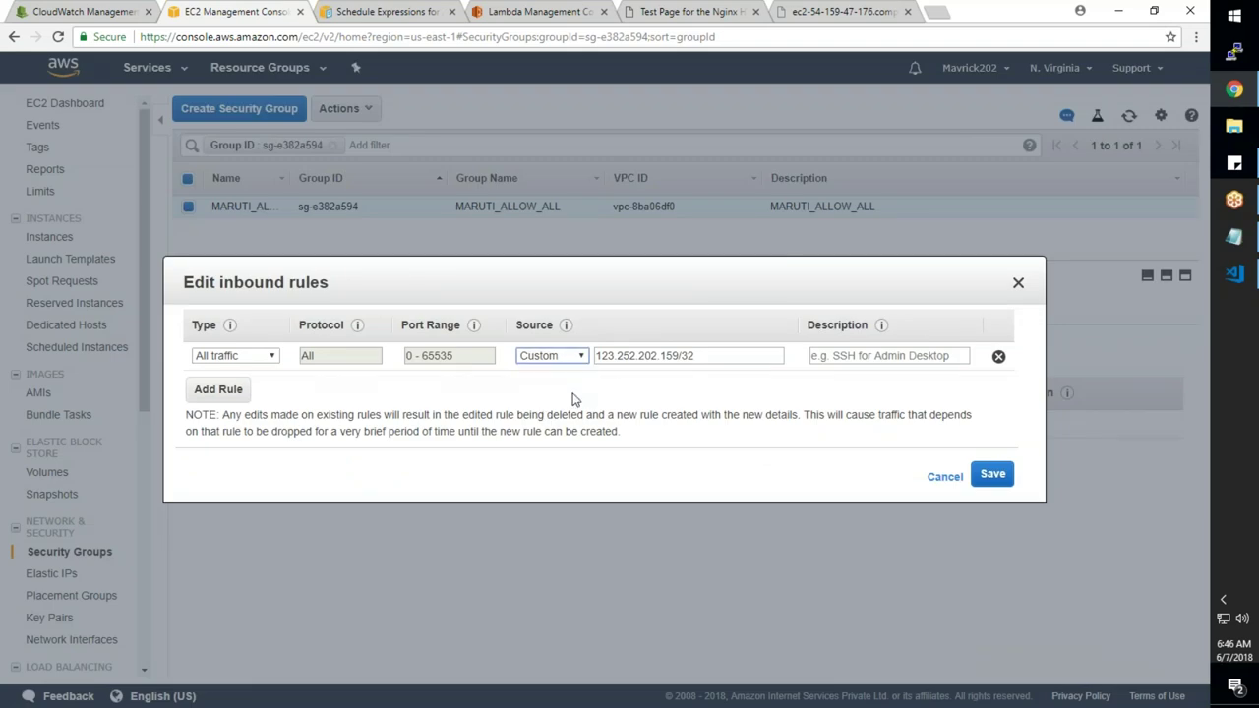
click(992, 475)
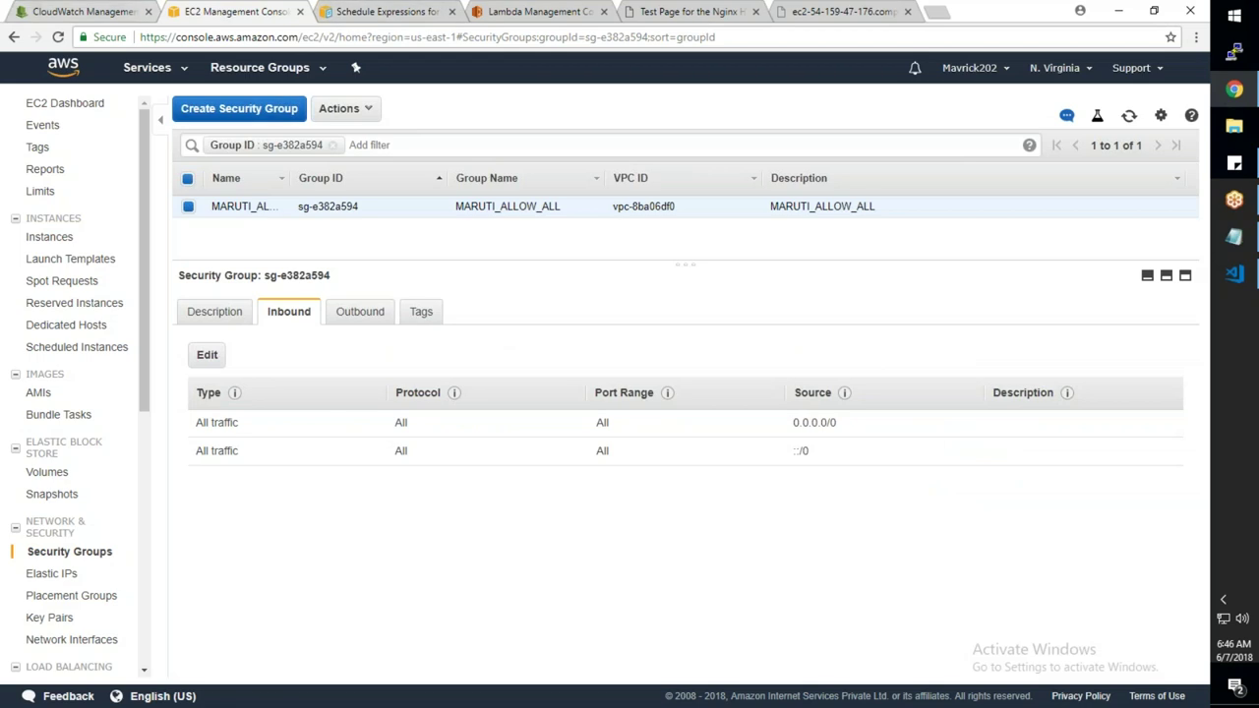
Return to the instances list, copy RestoredServer's public DNS and load it in a new browser tab
click(49, 237)
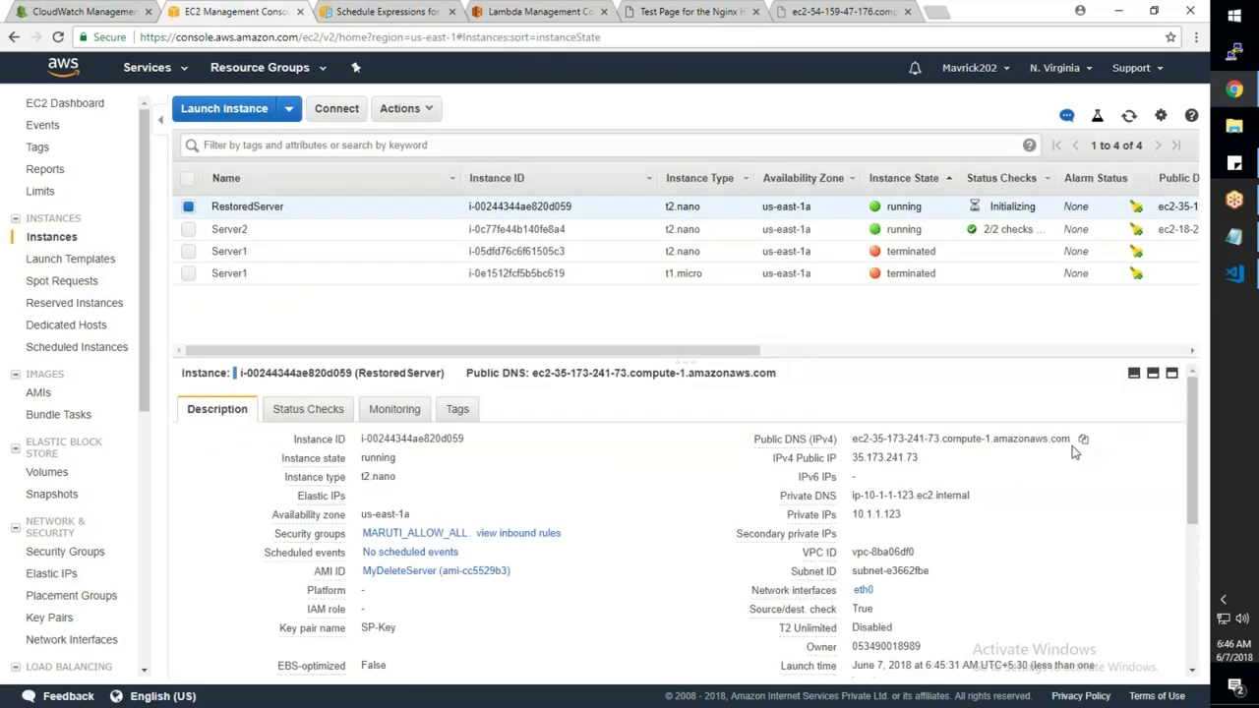
click(1083, 442)
click(1083, 442)
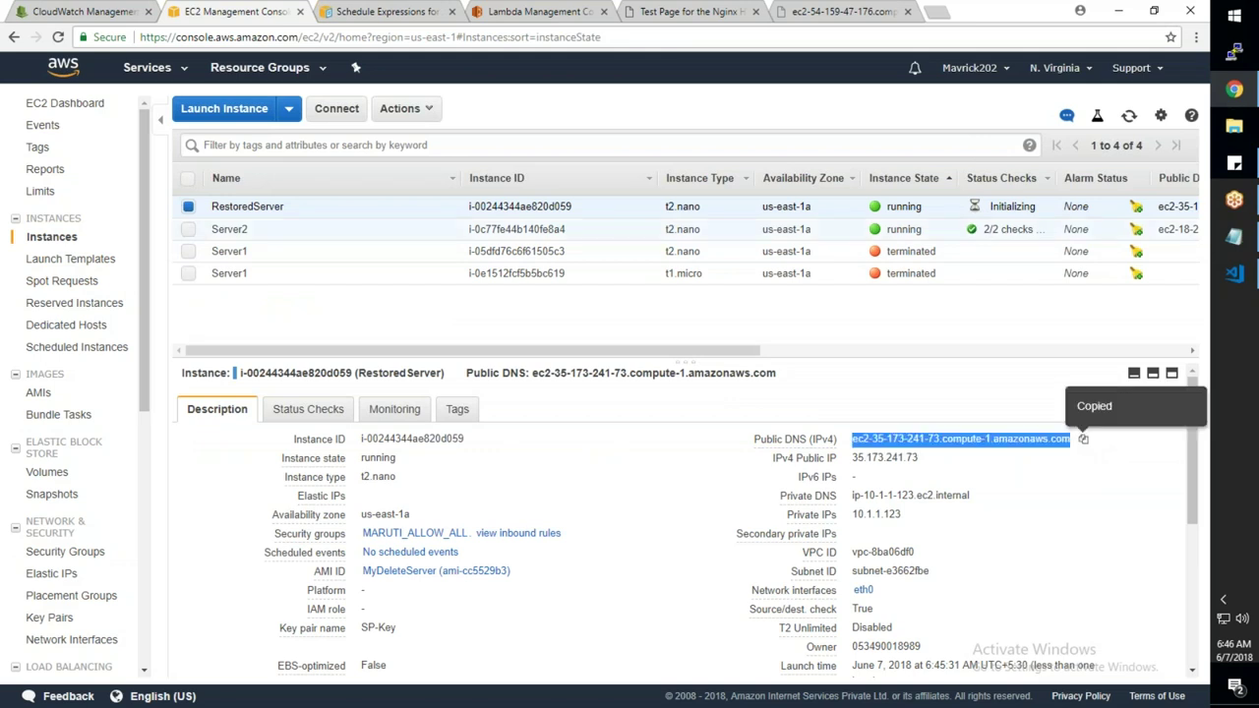
click(936, 13)
key(ctrl+v)
key(Return)
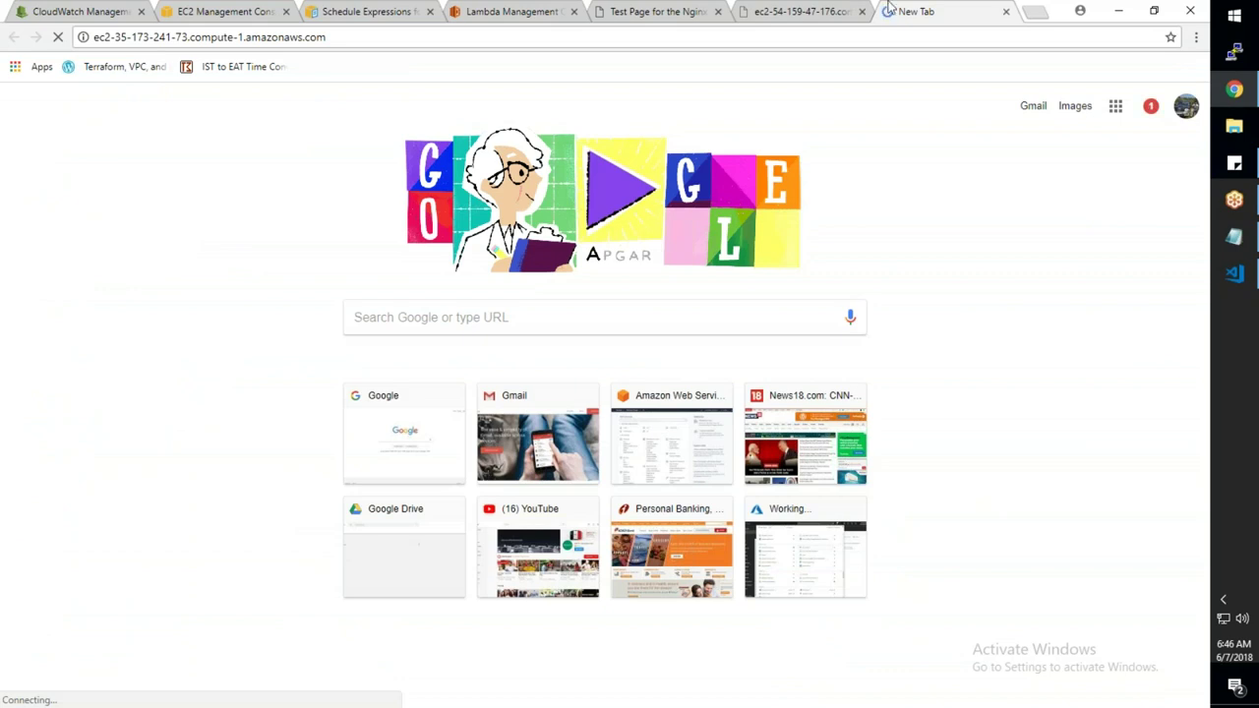
Go back to the EC2 instances list, refresh it and examine RestoredServer's description details
click(219, 12)
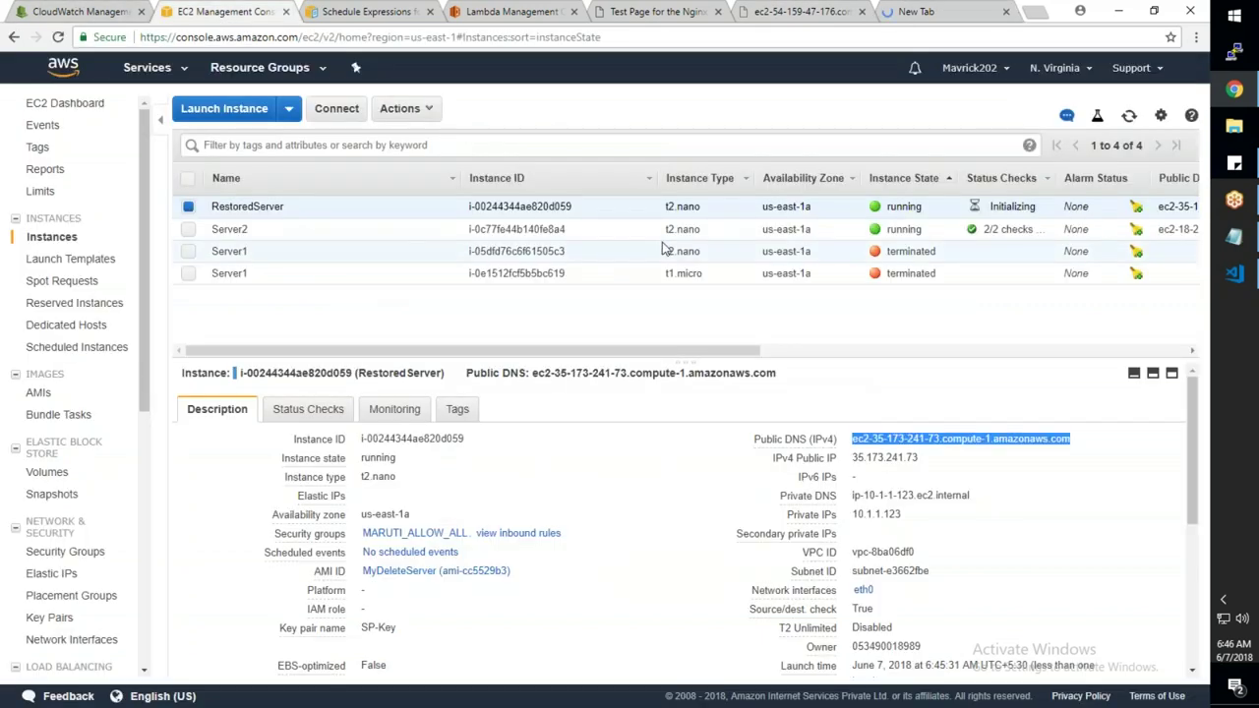
click(1129, 116)
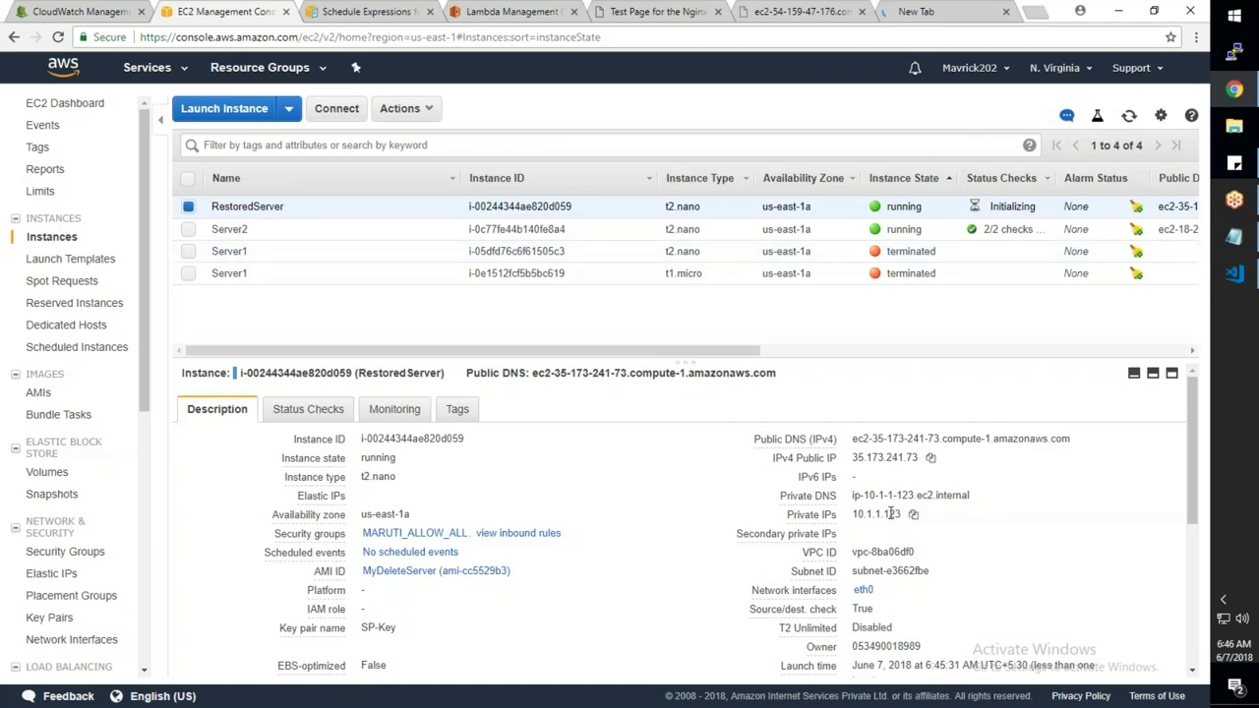
scroll(890, 513, down, 1)
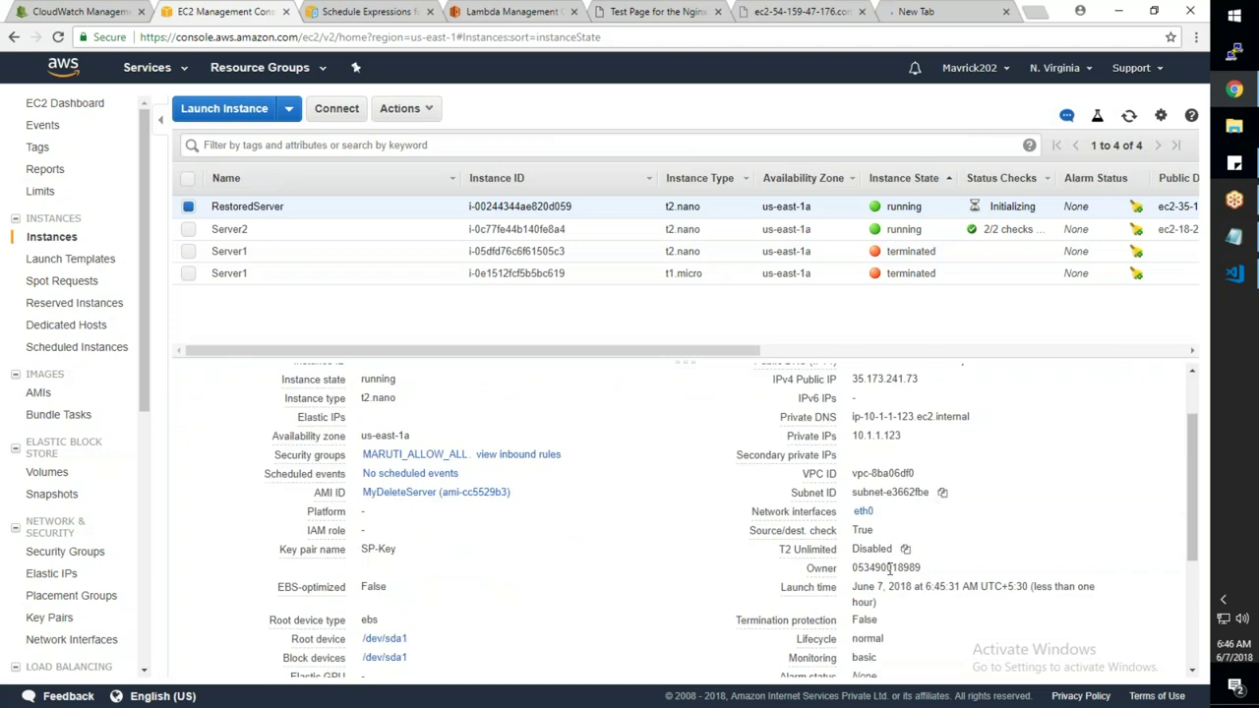
scroll(893, 568, down, 2)
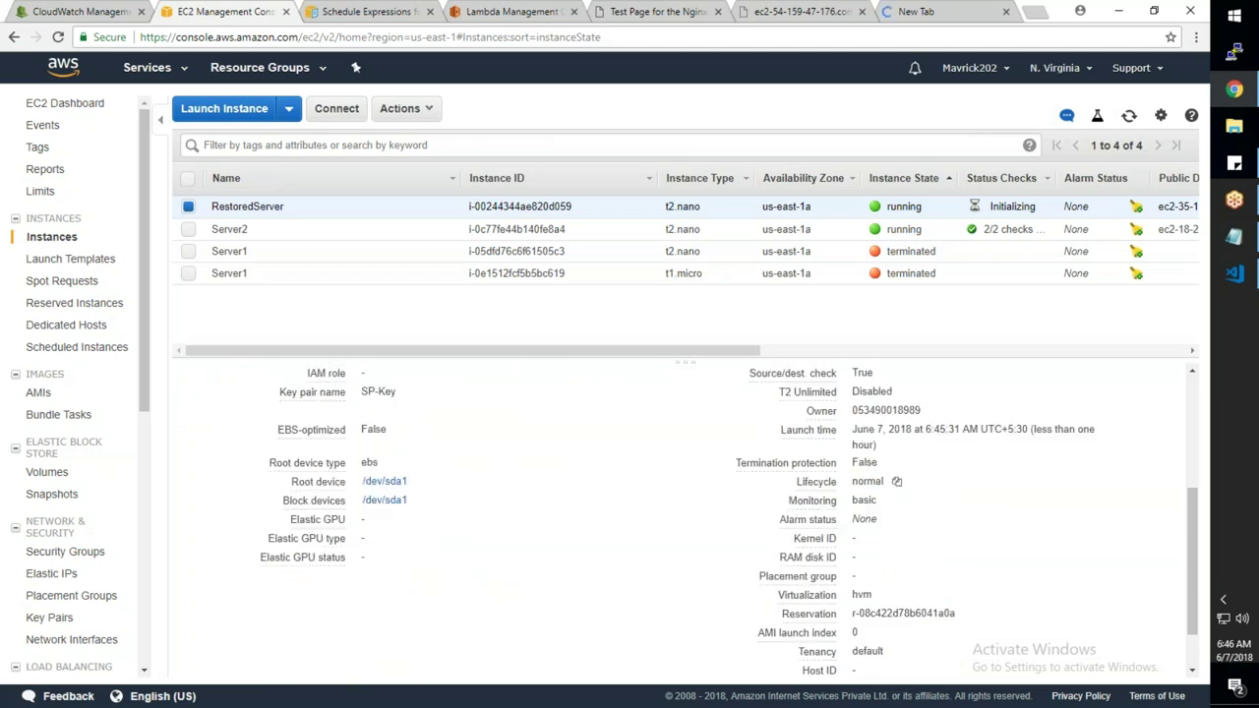
scroll(565, 573, down, 1)
scroll(566, 573, up, 4)
scroll(421, 556, down, 3)
scroll(369, 479, down, 1)
scroll(369, 479, up, 5)
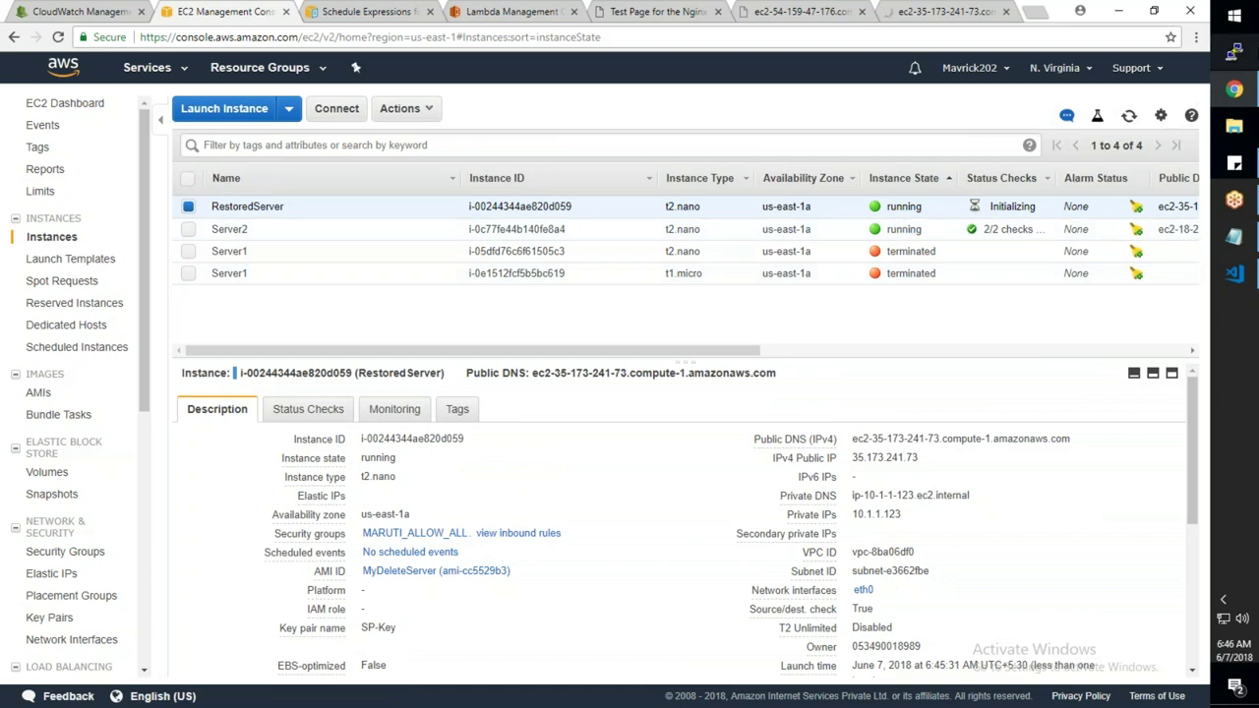
Ping RestoredServer's public DNS from a Windows Command Prompt, and refresh the EC2 instances list
click(1235, 52)
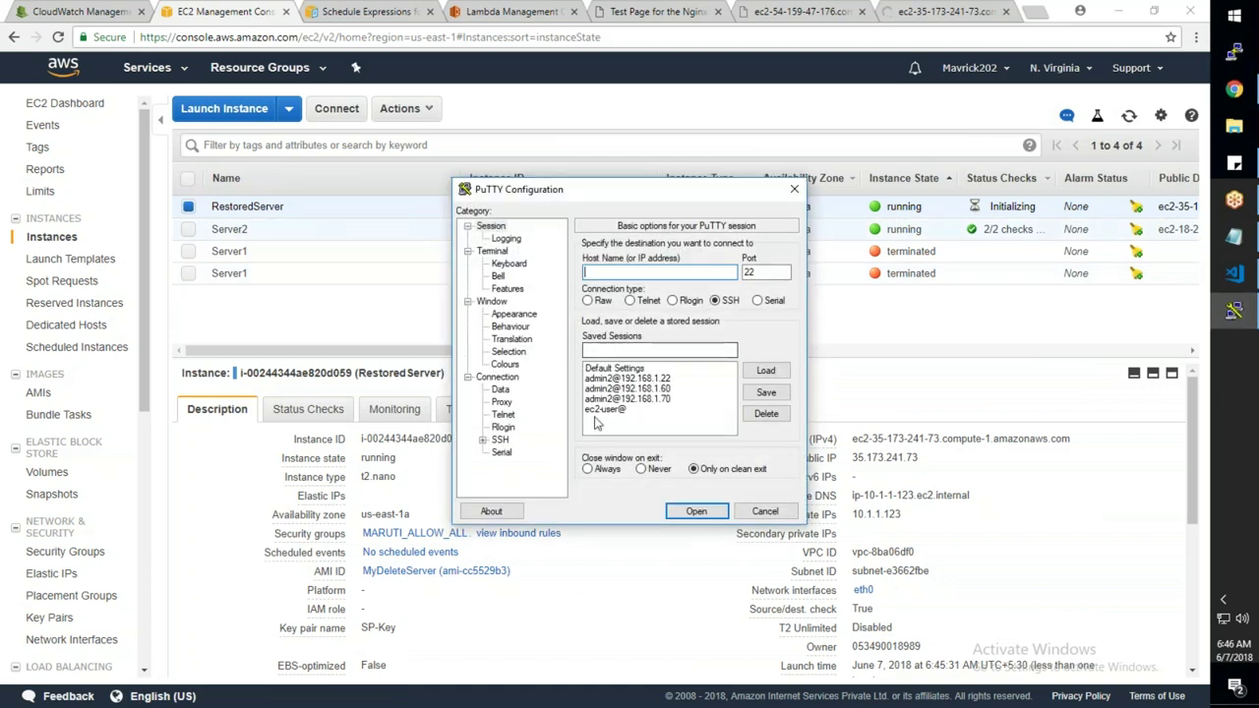
click(766, 511)
key(super+r)
text(cmd)
key(Return)
text(ping)
key(ctrl+v)
key(Return)
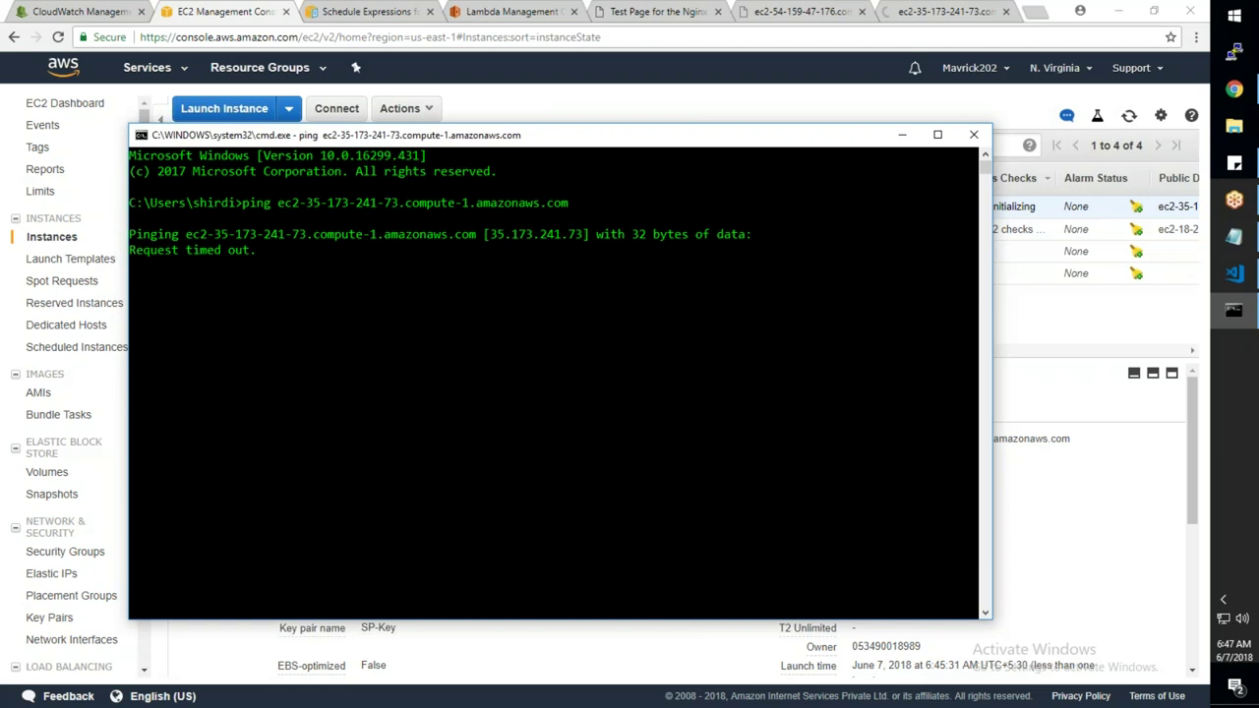
click(902, 135)
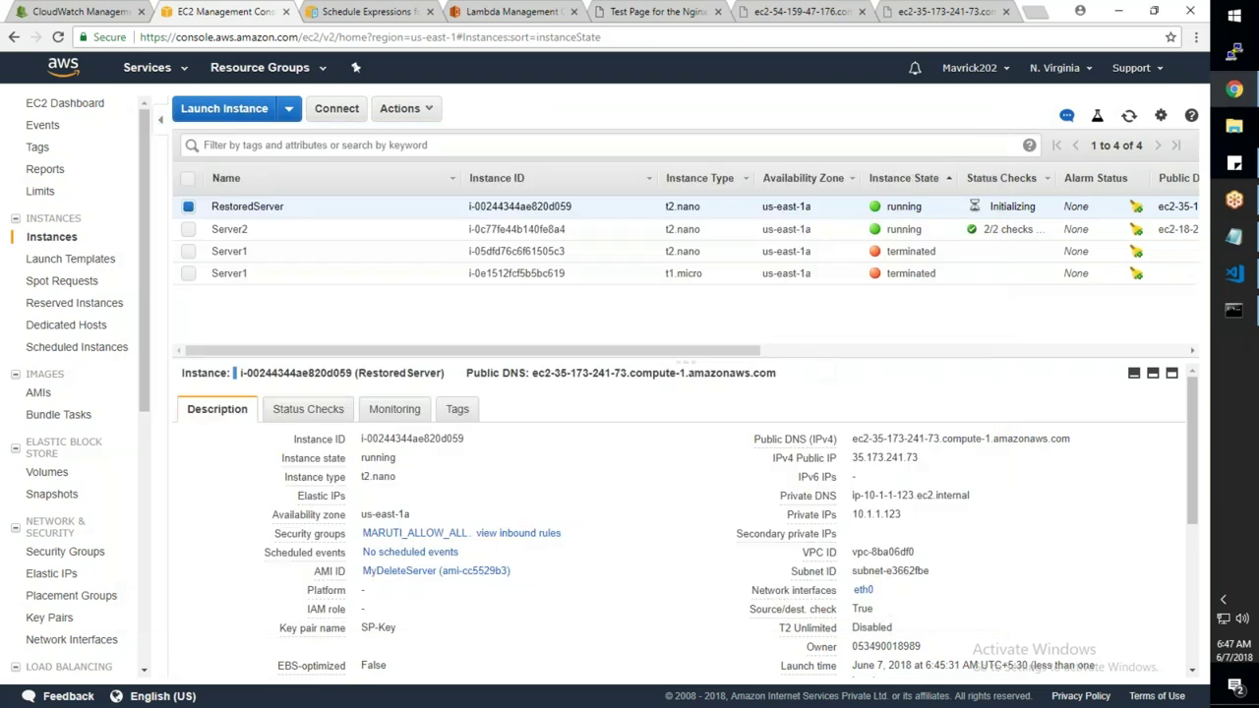
click(1128, 116)
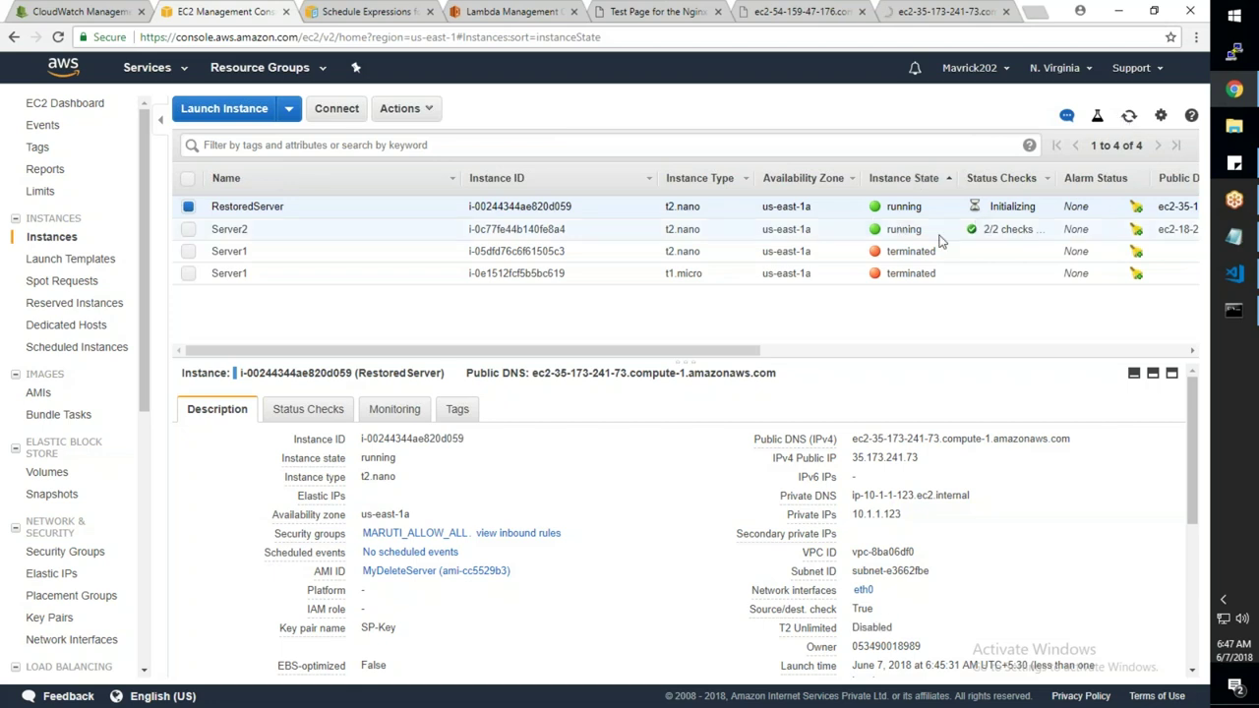
Check RestoredServer's status checks, repeat the ping of its public DNS in the Command Prompt, and refresh the EC2 instances list
click(308, 409)
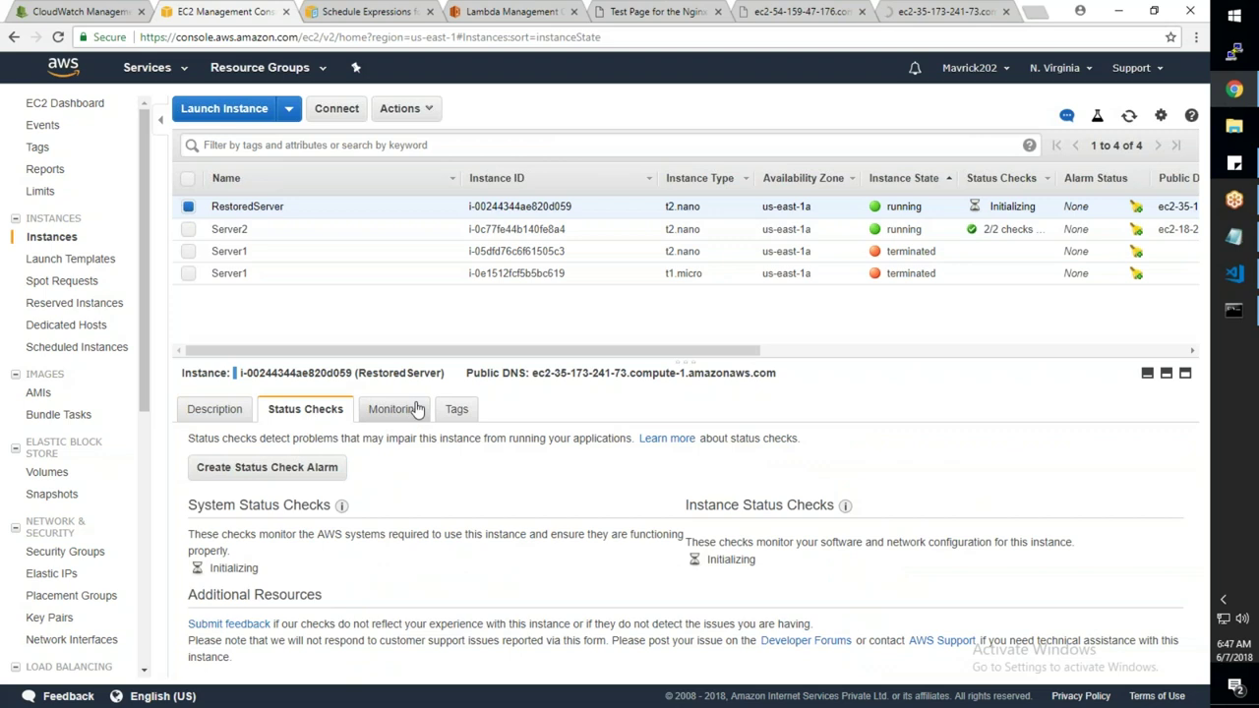
key(alt+Tab)
key(Up)
key(Return)
key(alt+Tab)
click(1127, 117)
View the MyDeleteServer AMI's details, and open the Create Image form for the Backup snapshot
click(39, 392)
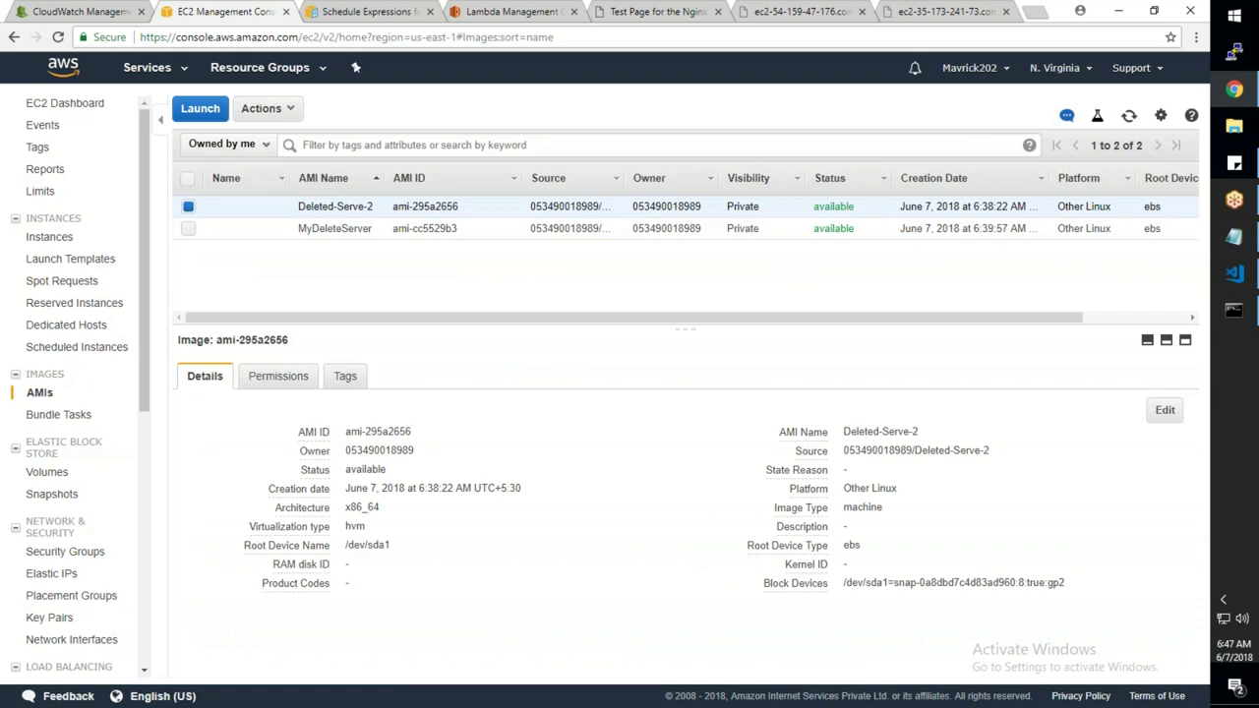
click(541, 229)
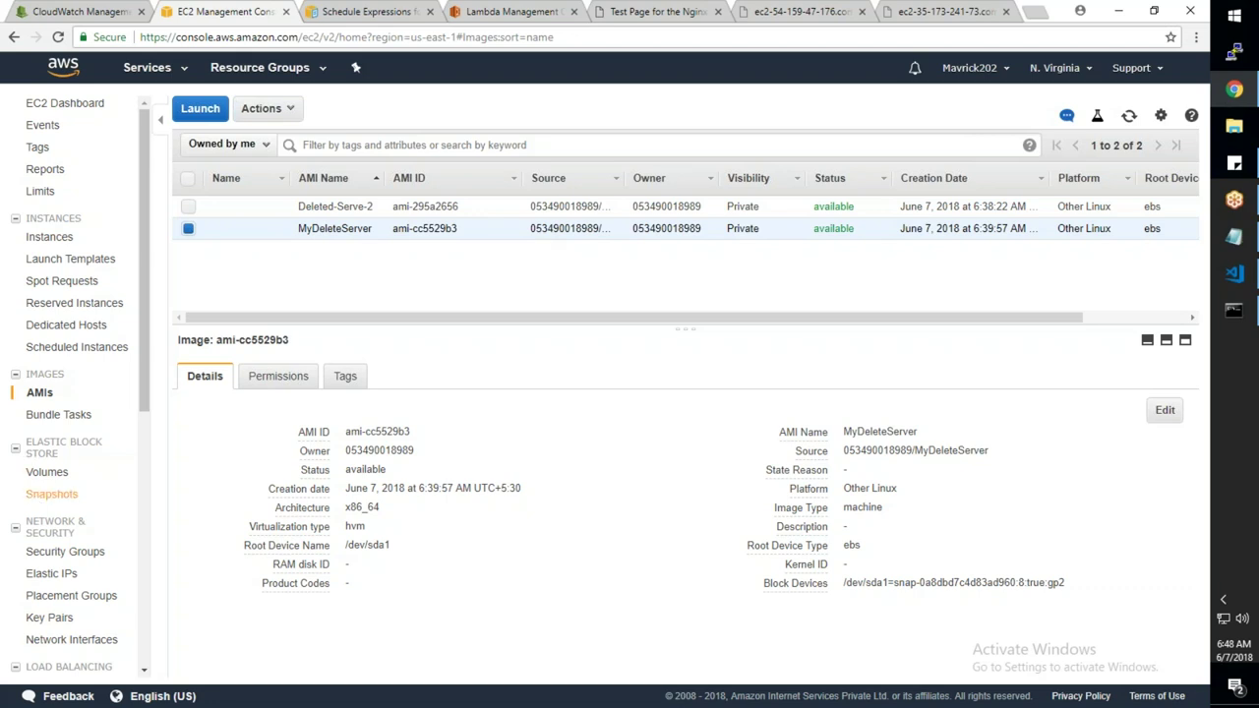
click(37, 495)
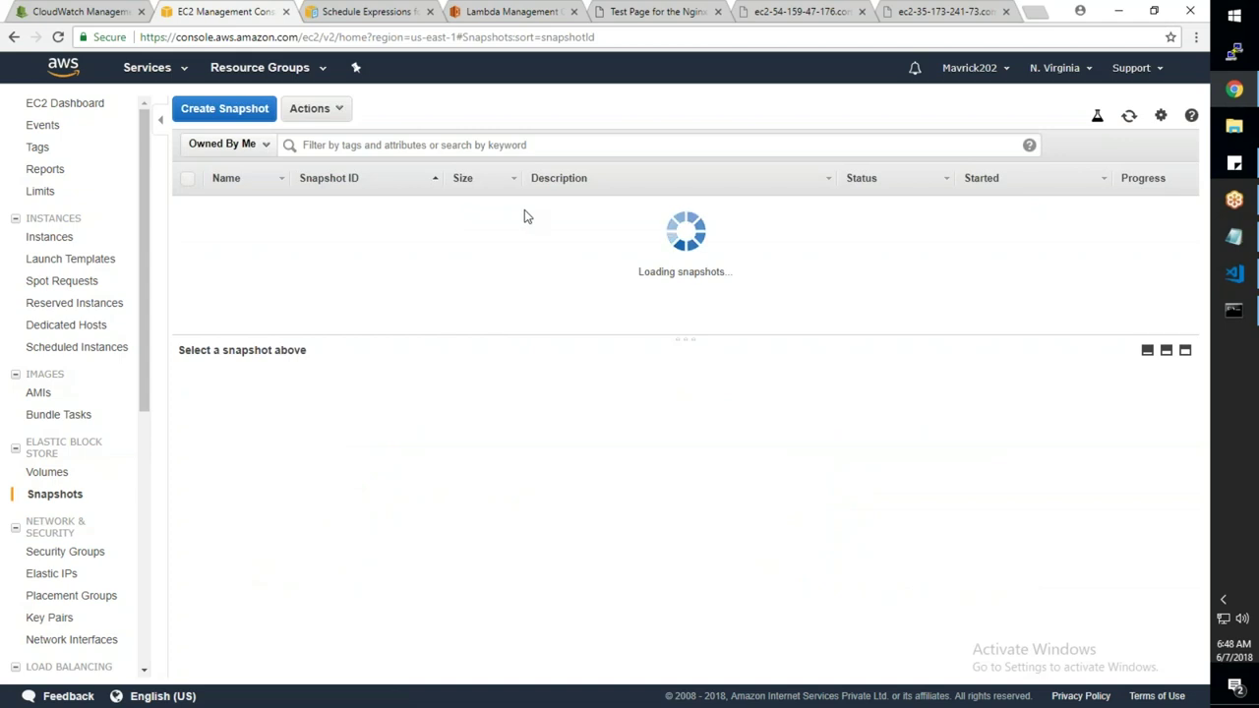
right_click(524, 209)
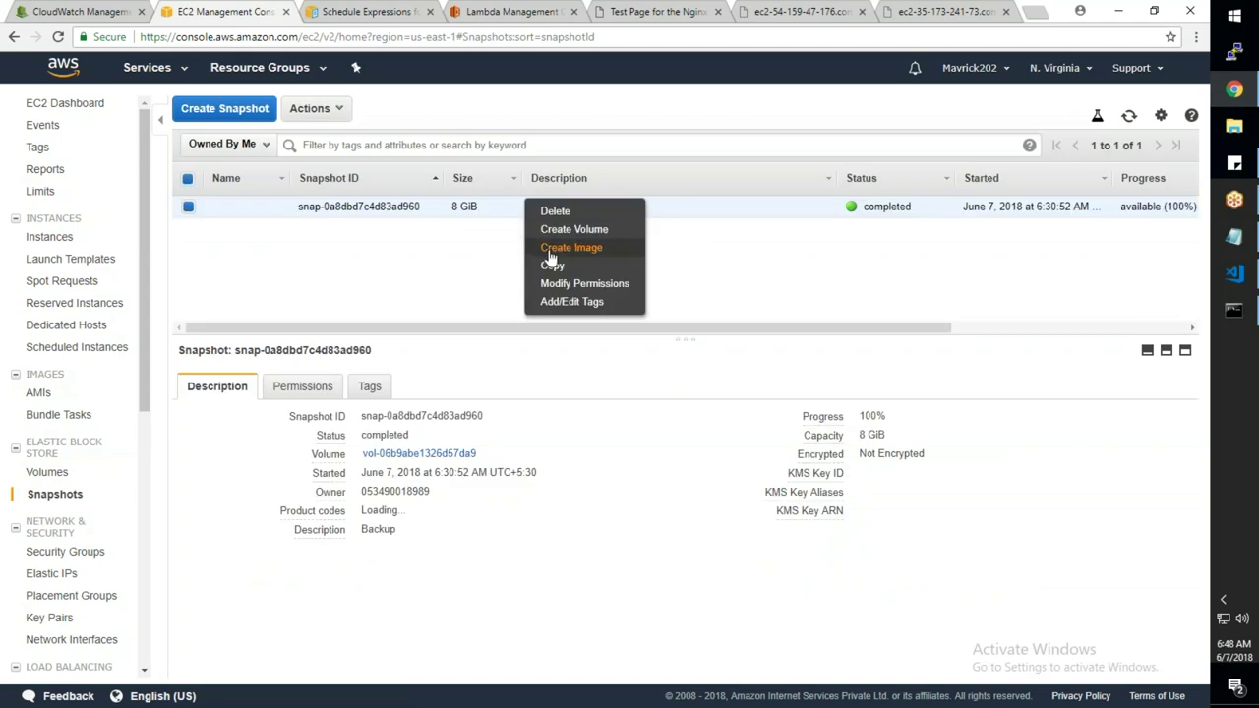
click(571, 247)
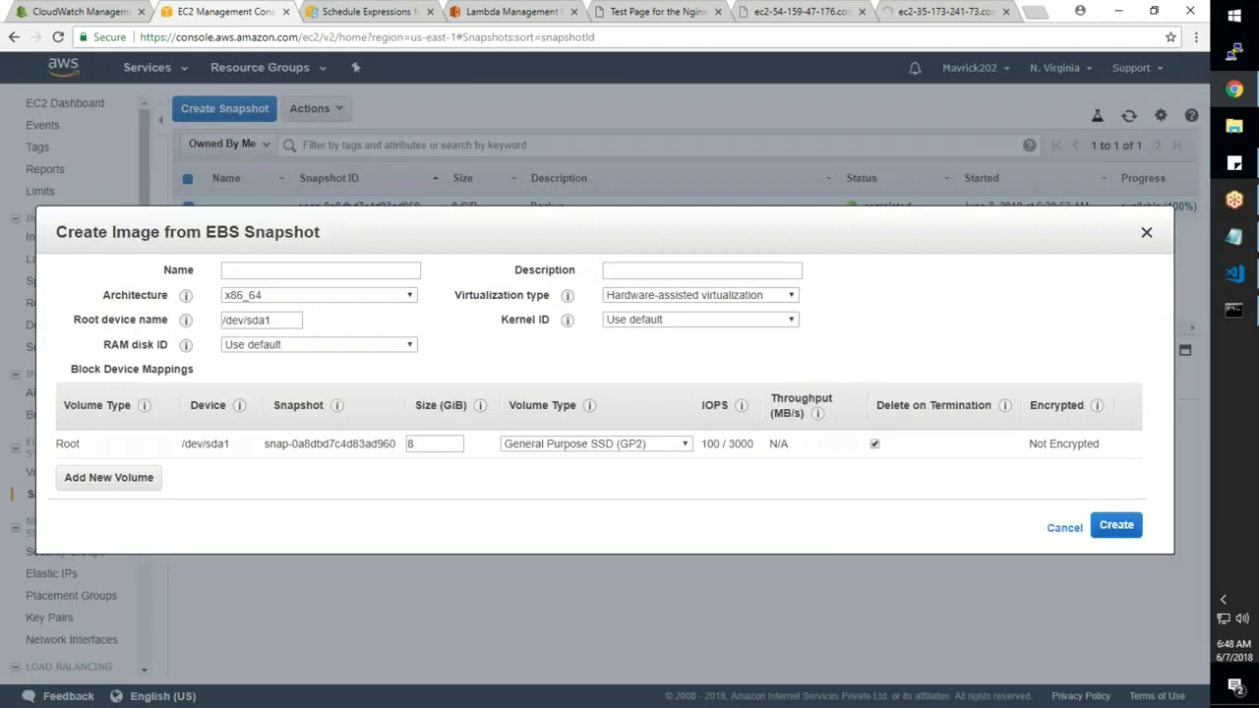
Review the available architecture, kernel ID, virtualization type and RAM disk ID options for an image made from the snapshot
click(328, 295)
click(329, 303)
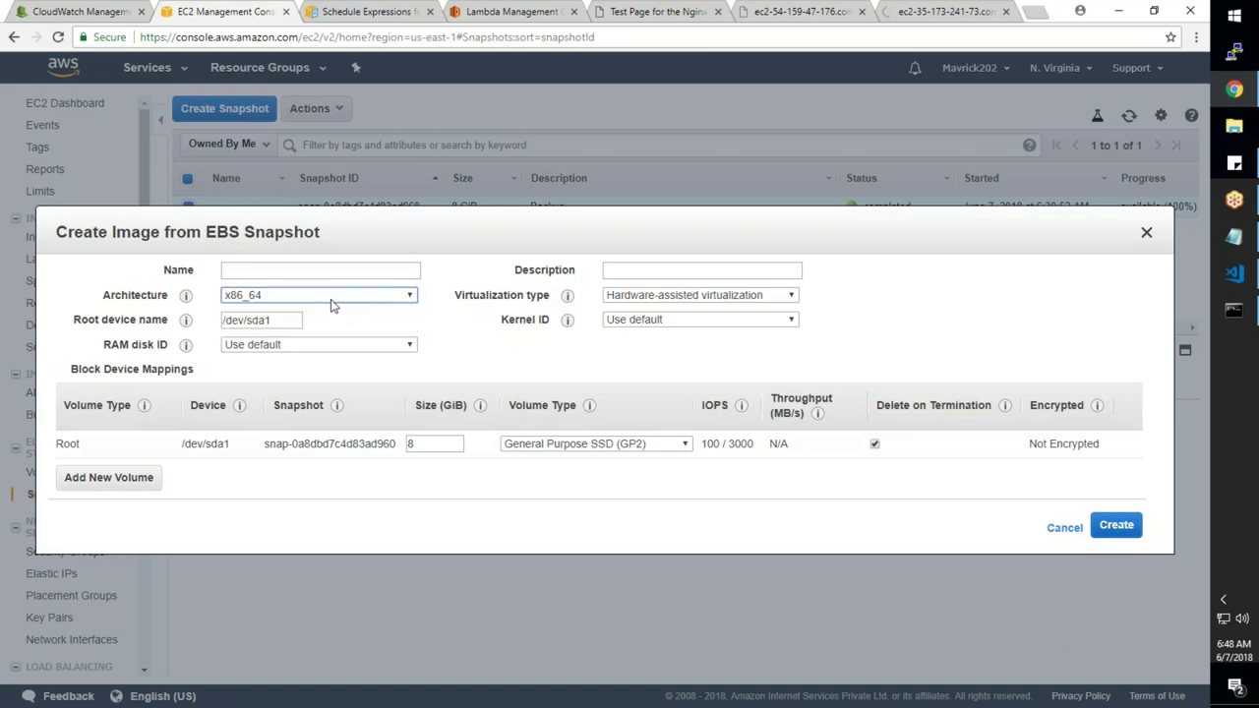
click(649, 318)
click(649, 318)
click(657, 295)
click(657, 299)
click(339, 346)
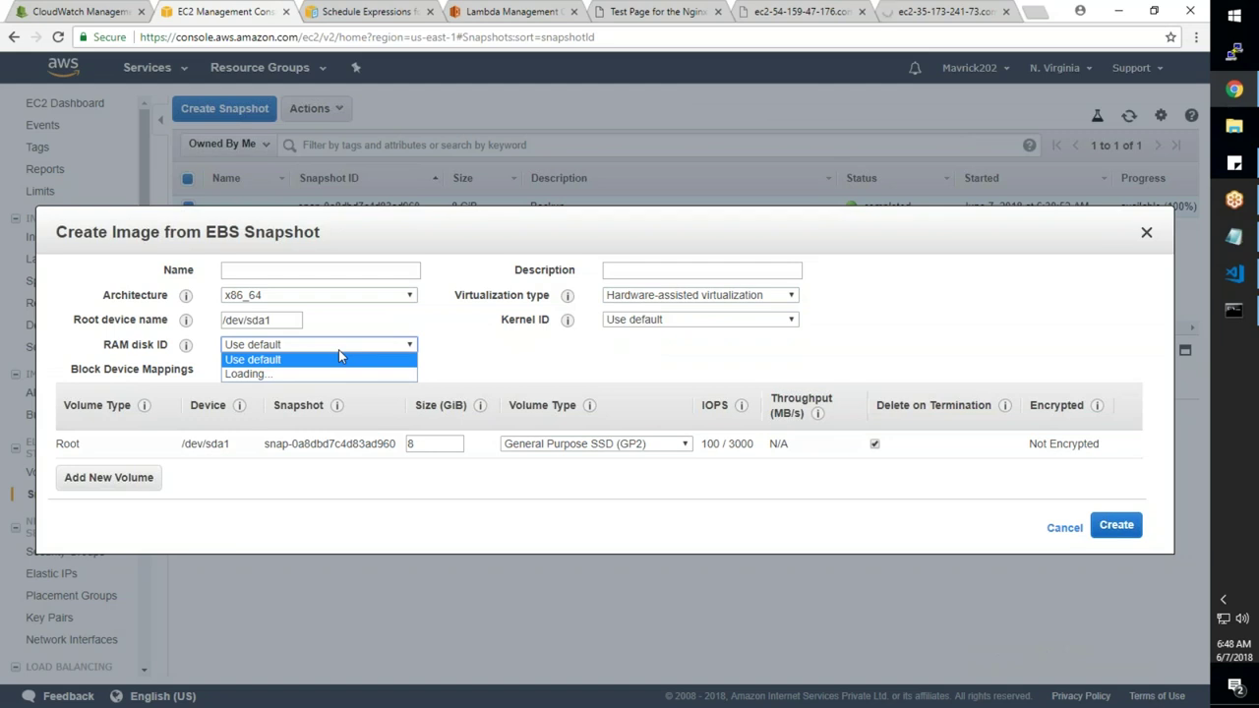
Rerun the ping to RestoredServer's public DNS in the Command Prompt, and dismiss the Create Image form without creating an image
click(1230, 312)
key(Up)
key(Return)
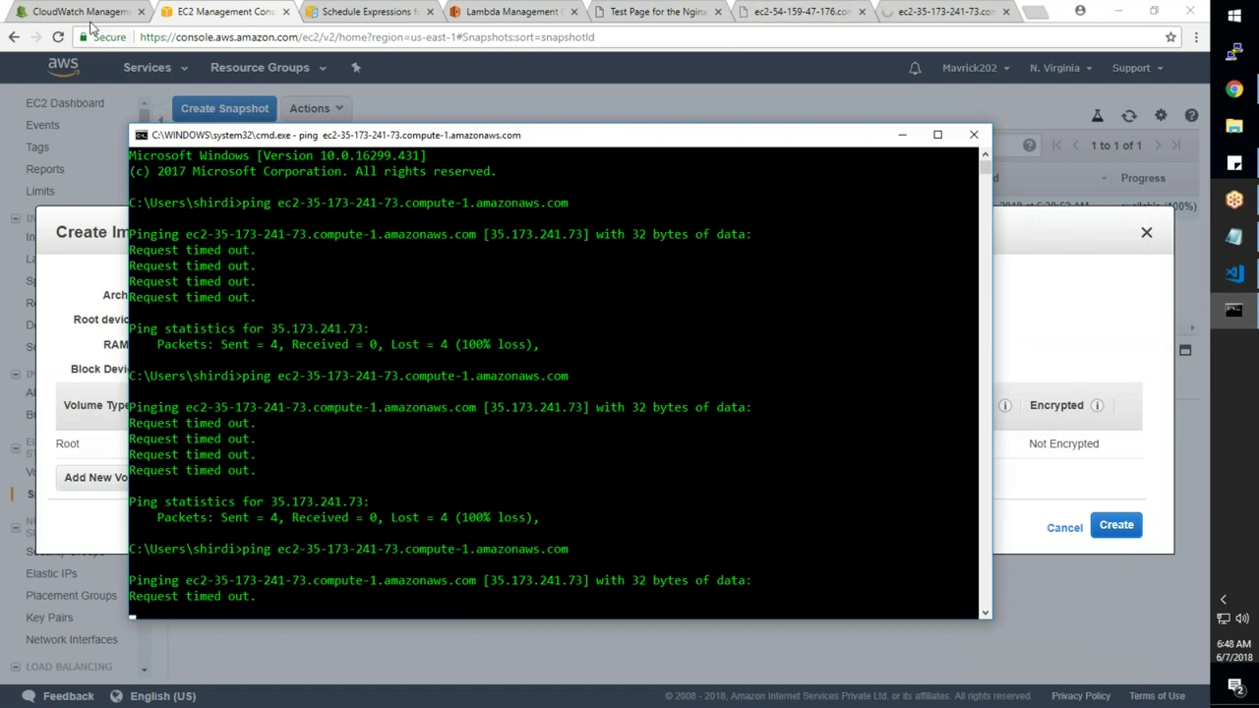
click(1000, 557)
key(Escape)
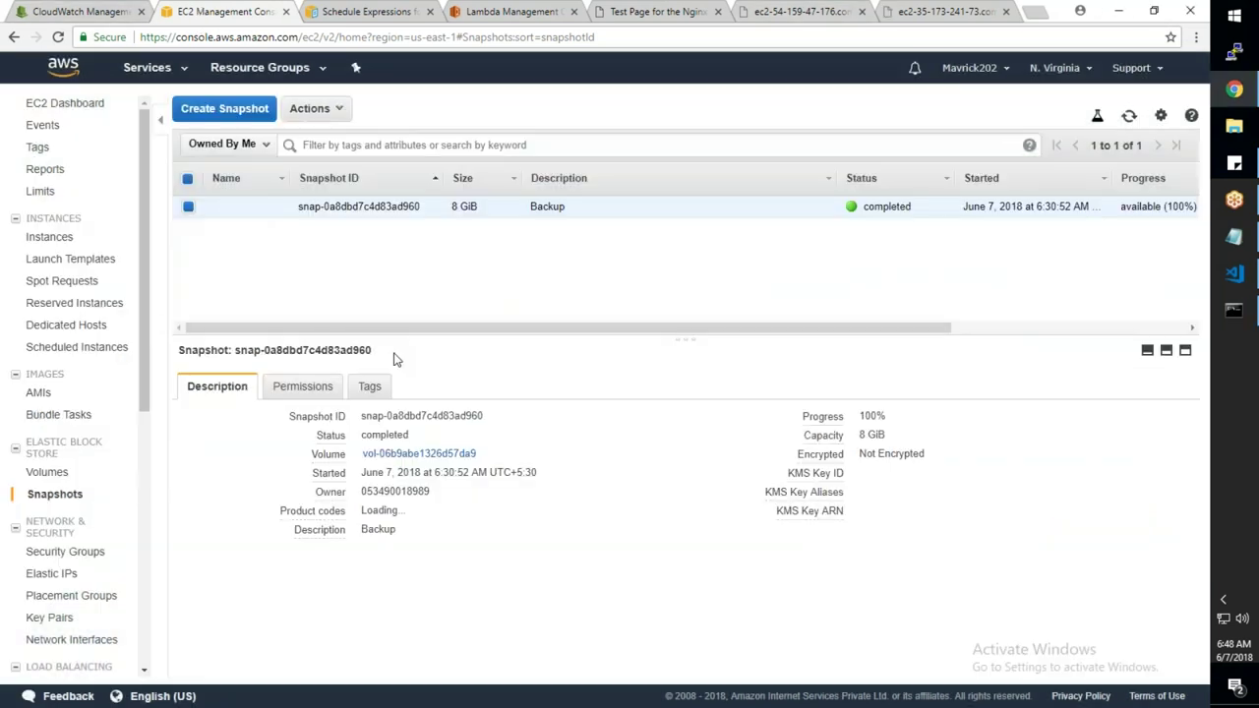
Return to the EC2 instances list, open RestoredServer's description and copy its subnet ID
click(51, 237)
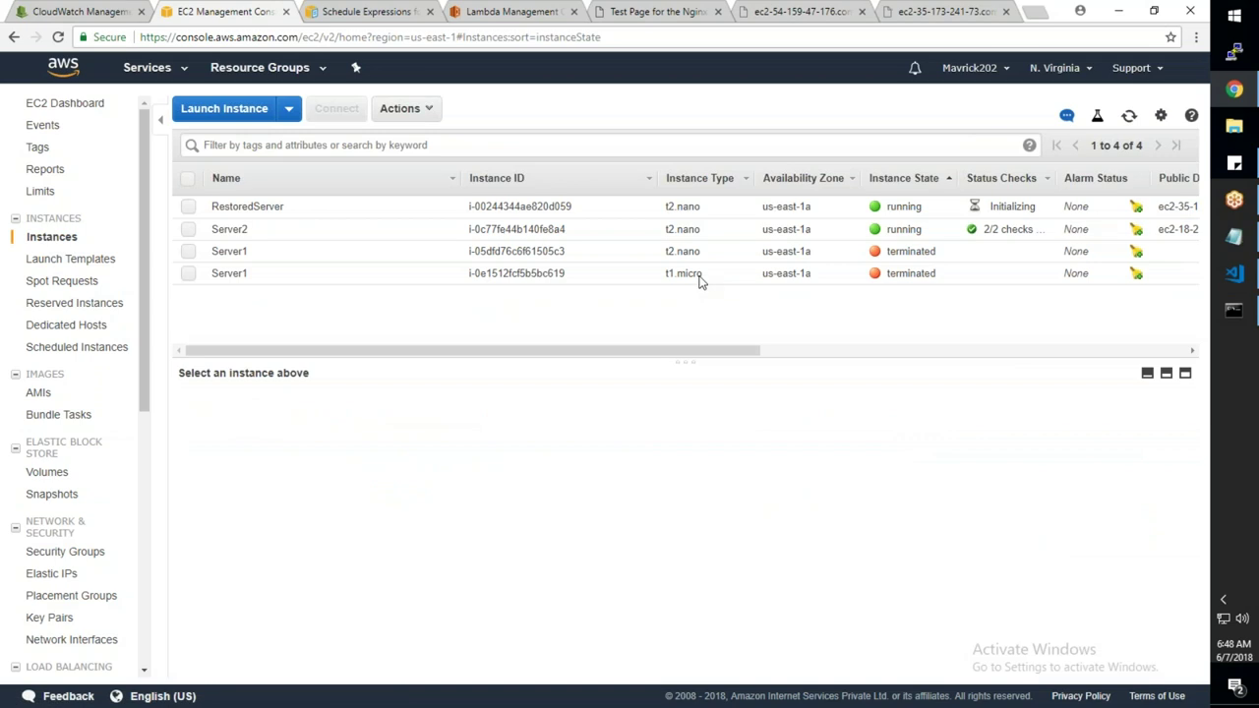
click(431, 217)
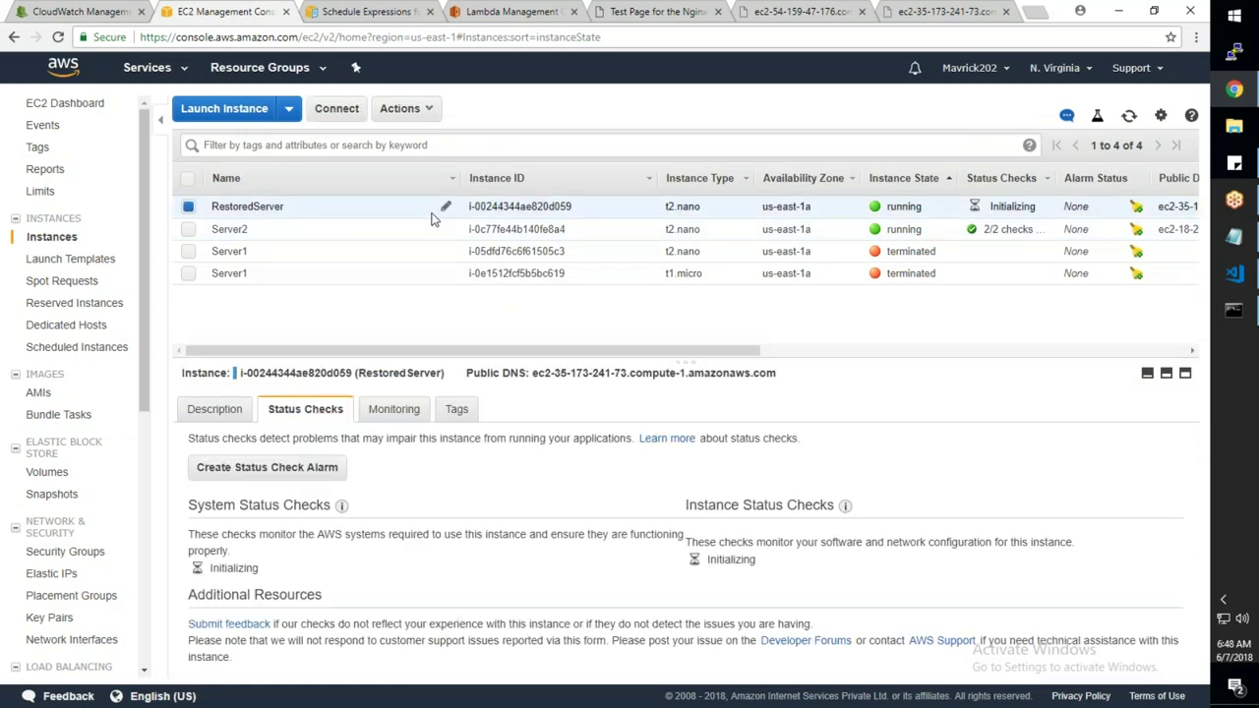
click(226, 408)
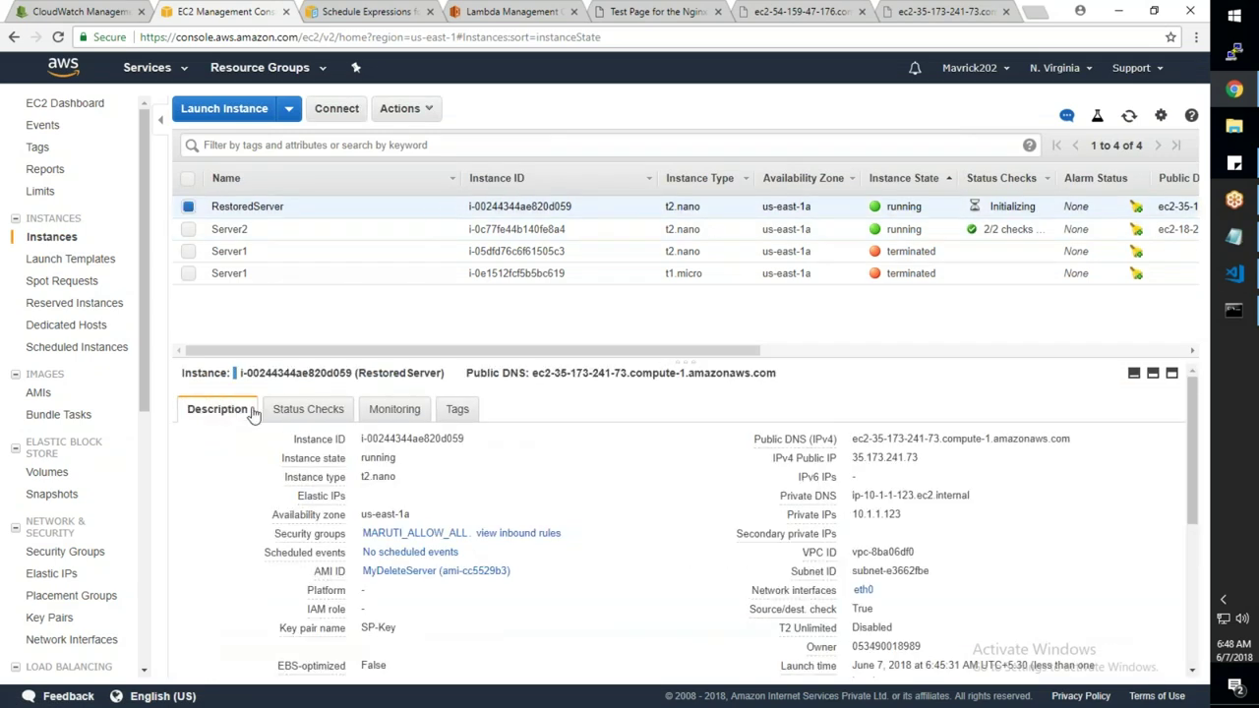
click(941, 571)
drag(925, 570, 852, 570)
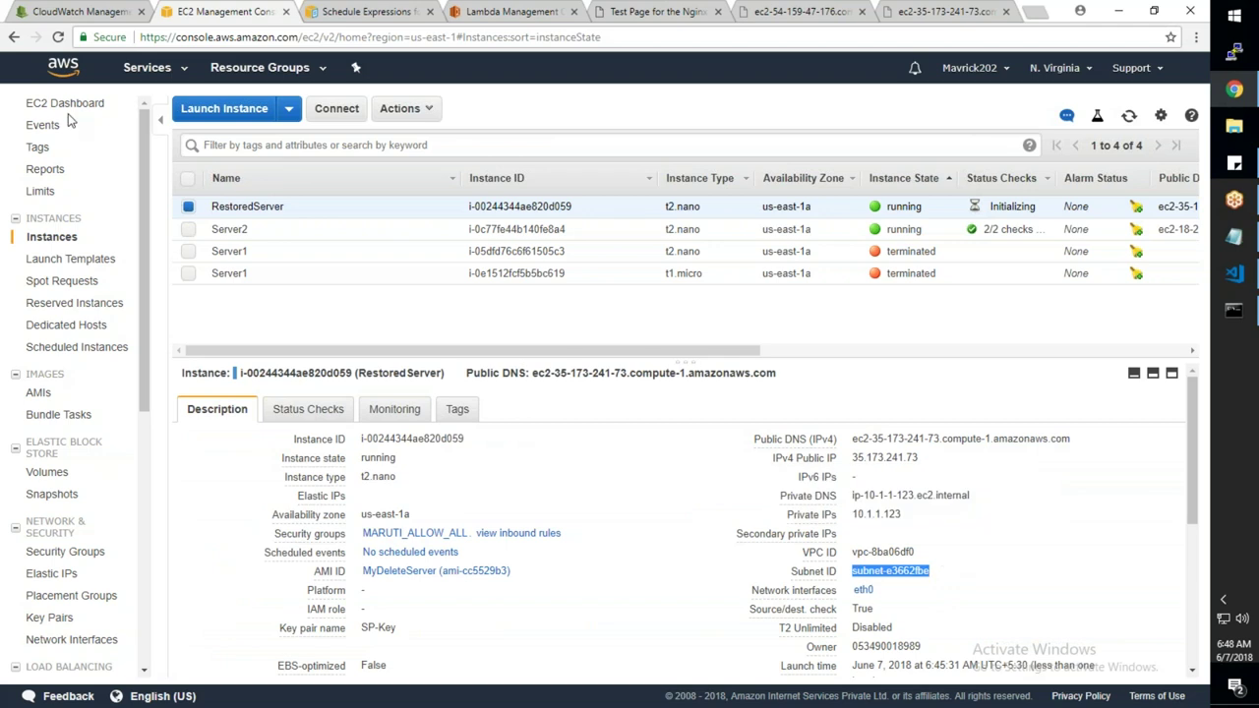
Open the VPC console in a new browser tab and switch to it
click(147, 67)
scroll(285, 482, down, 3)
right_click(248, 486)
click(295, 497)
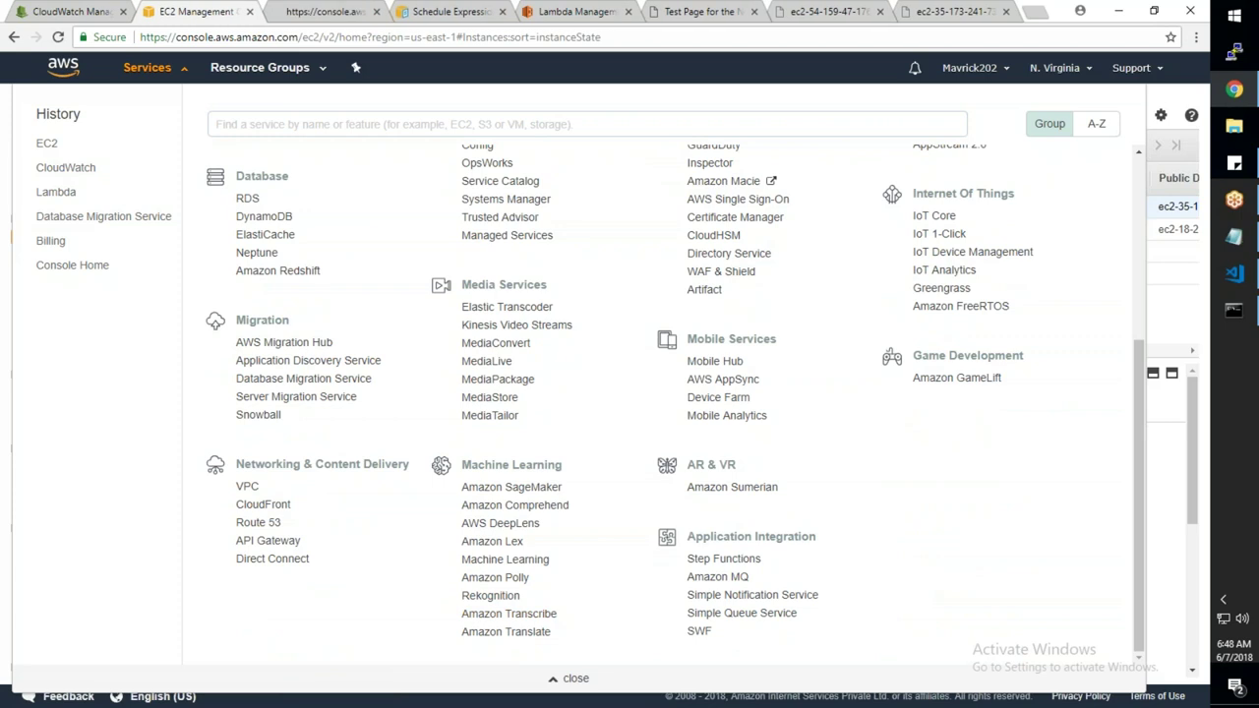
click(568, 679)
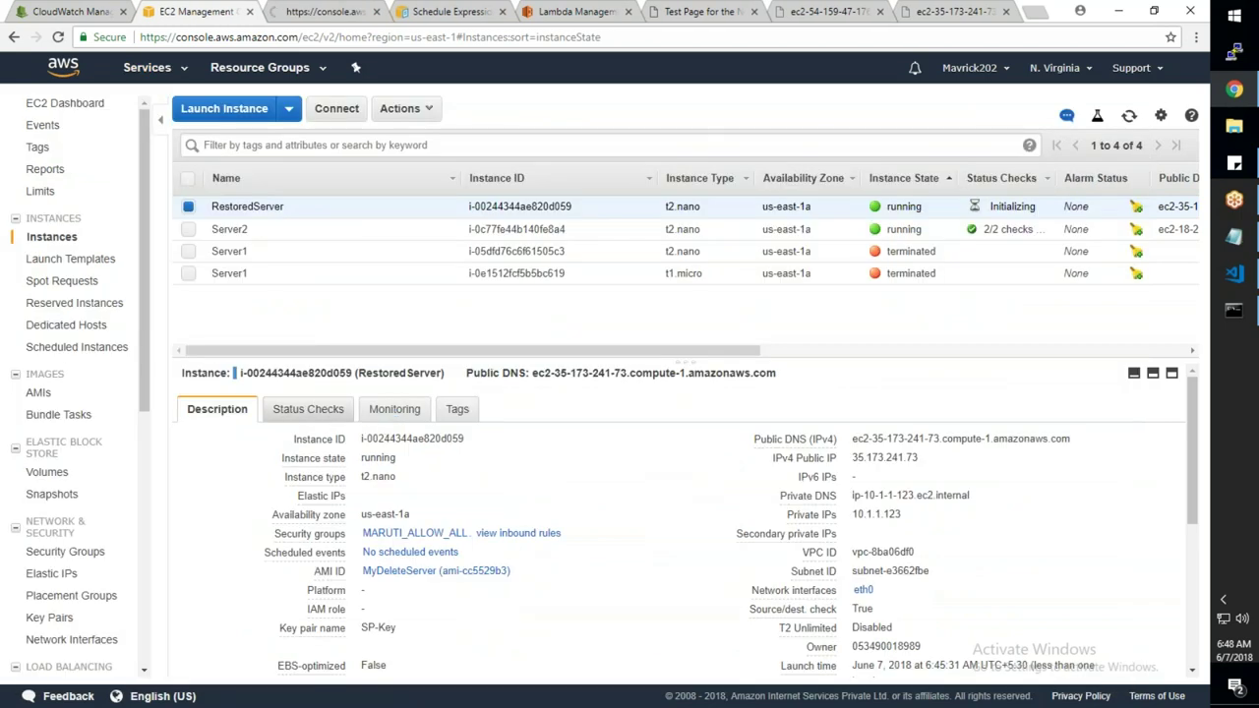
click(325, 12)
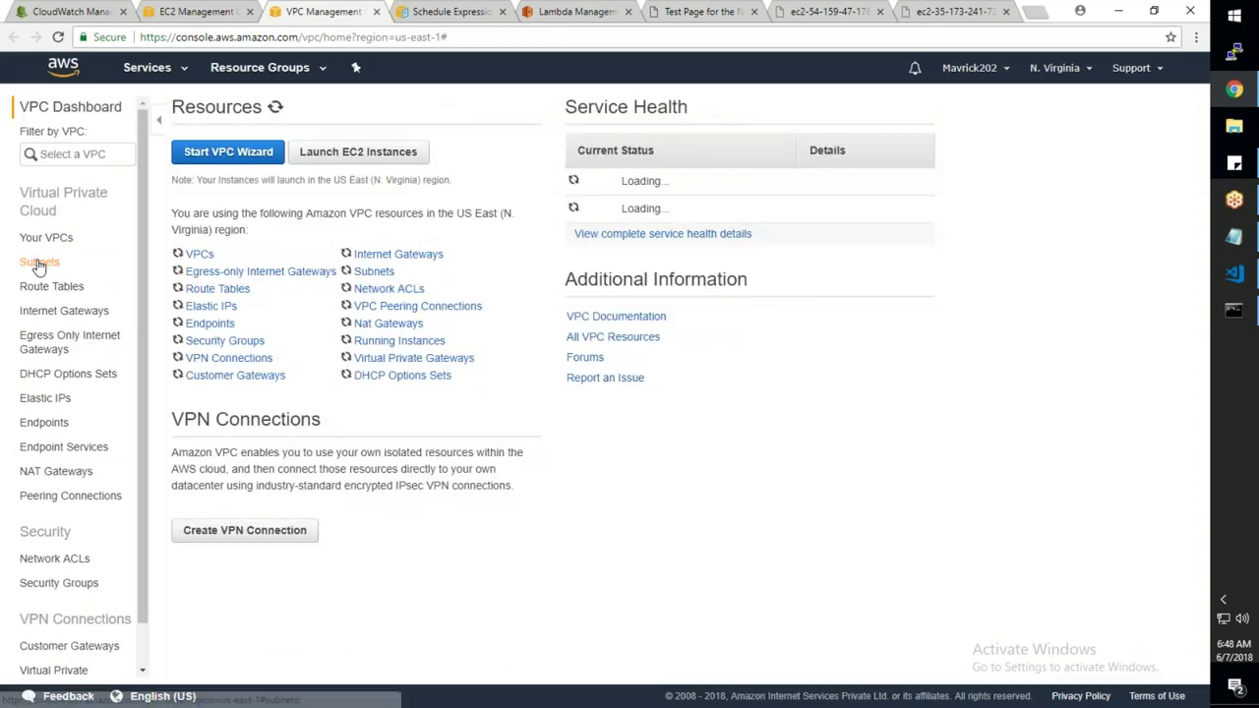
Filter the VPC subnets by subnet-e3662fbe and view the summary of MAR-Subnet-1
click(40, 263)
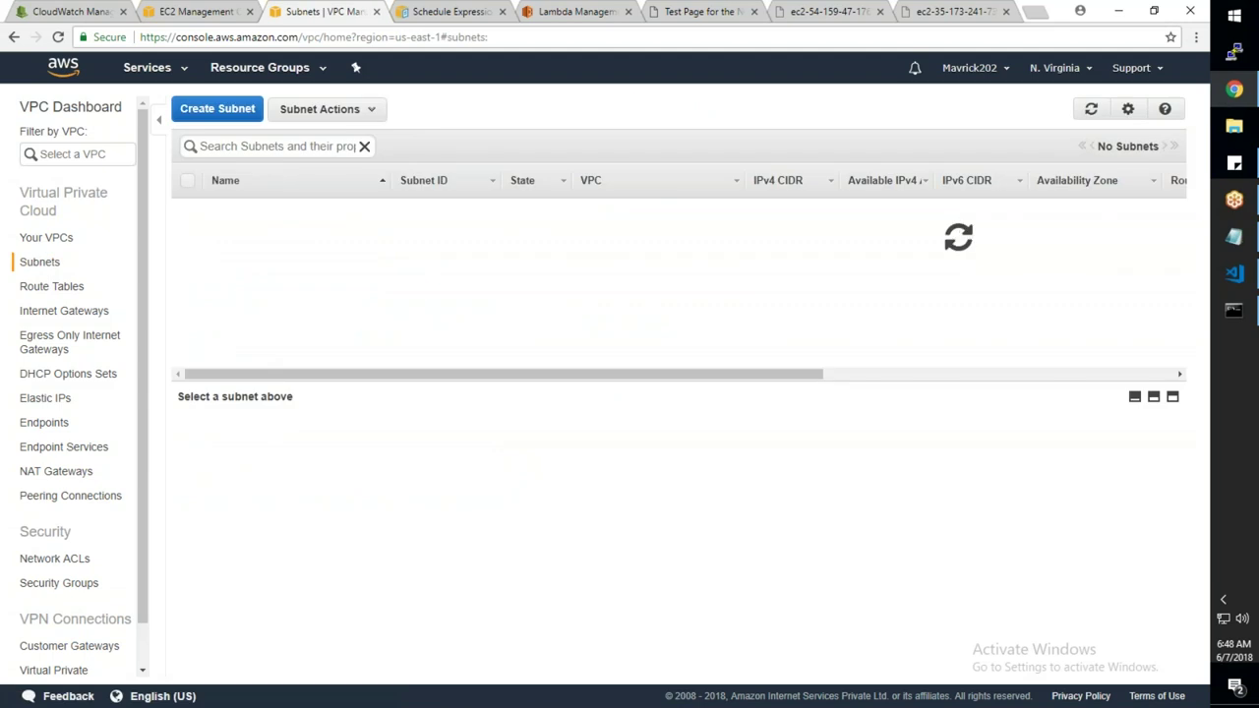
key(ctrl+v)
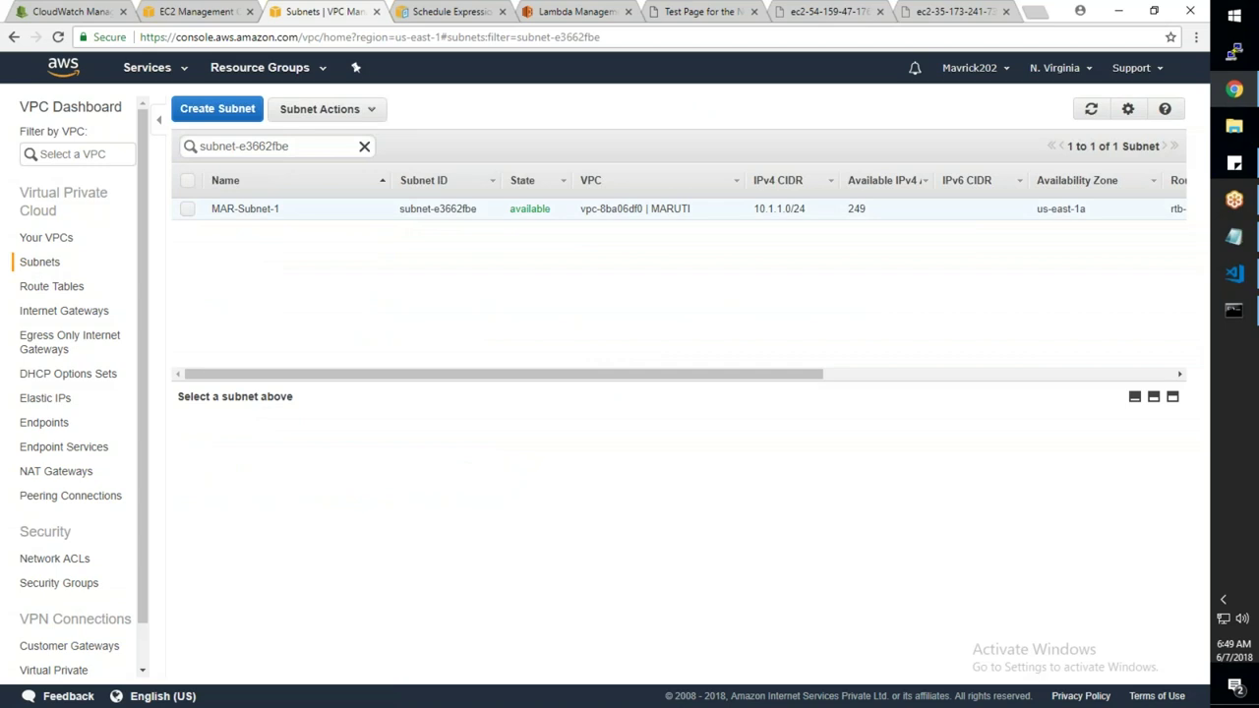
click(352, 208)
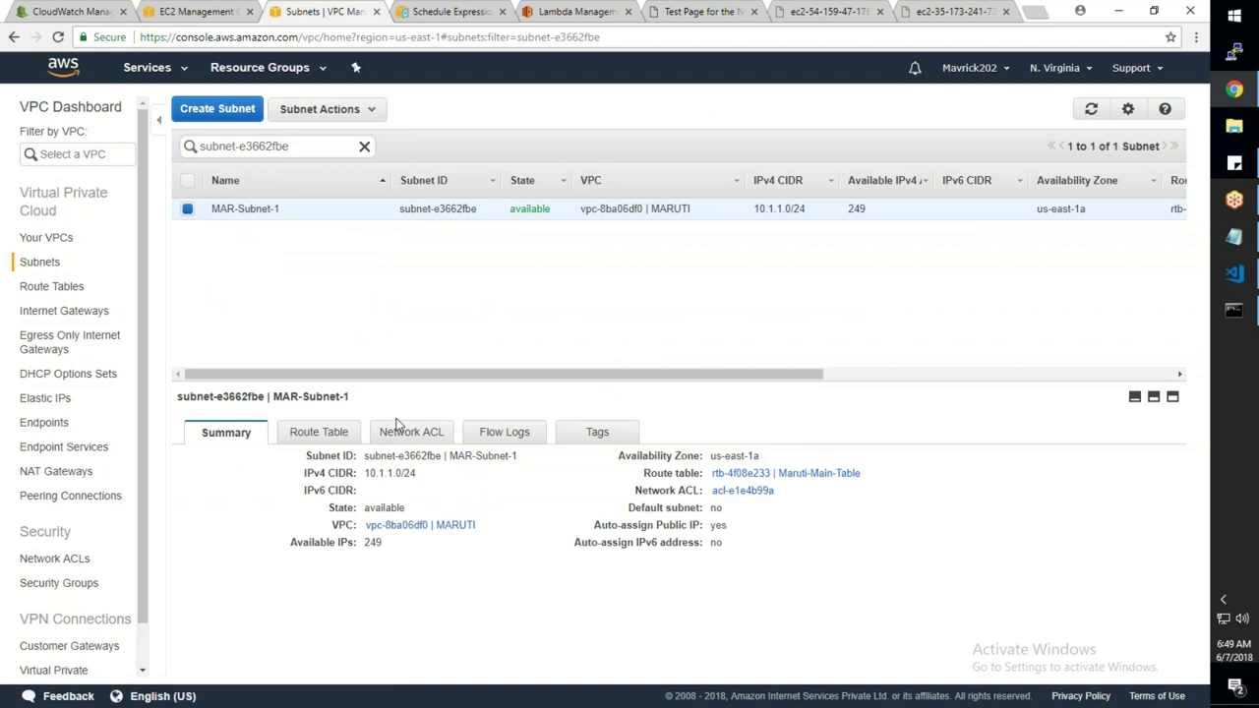
Go back to the EC2 instances list, refresh it and view Server2's description for comparison
click(210, 27)
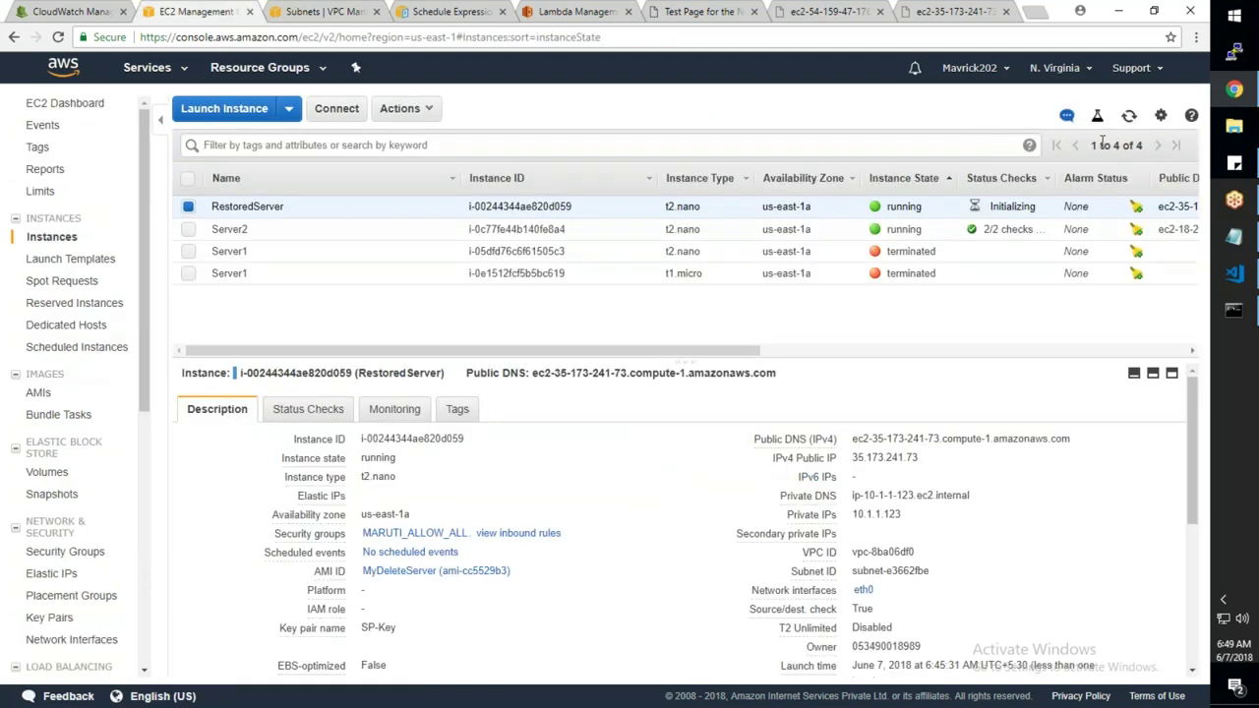
click(1127, 118)
drag(728, 350, 616, 323)
click(514, 236)
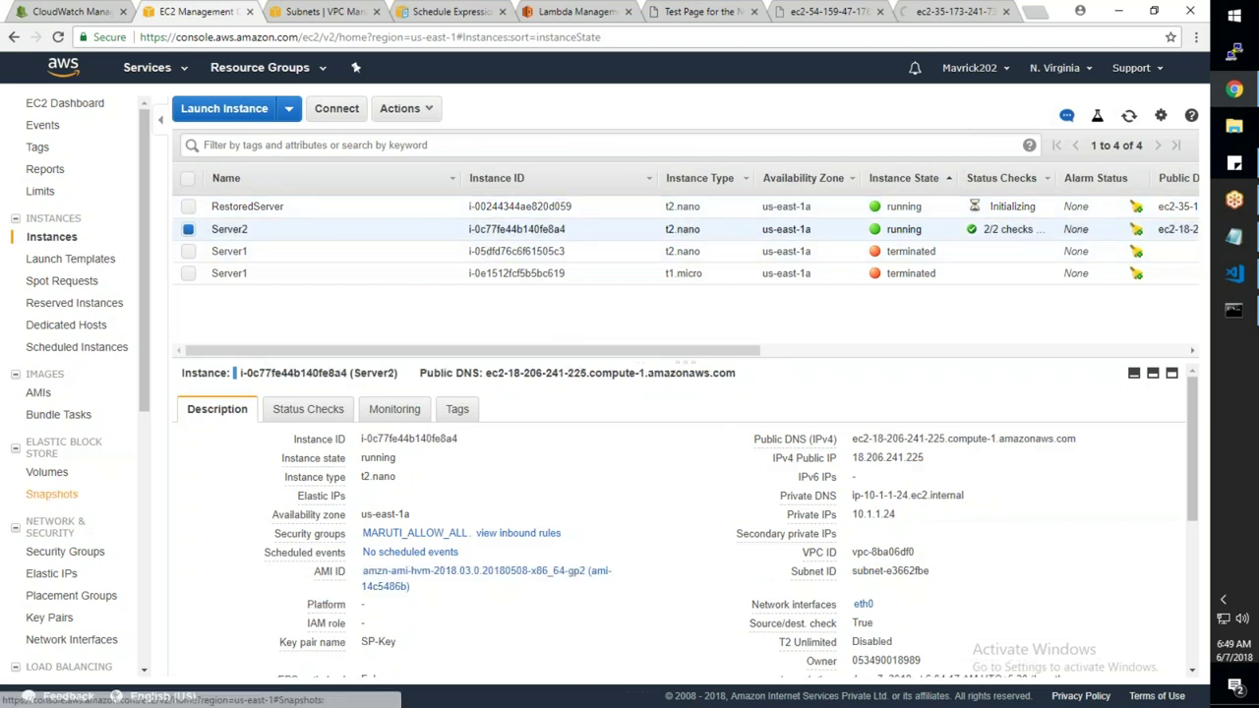
Examine the root device name, kernel ID and RAM disk ID settings in the Backup snapshot's Create Image form, and cancel it
click(51, 493)
right_click(538, 204)
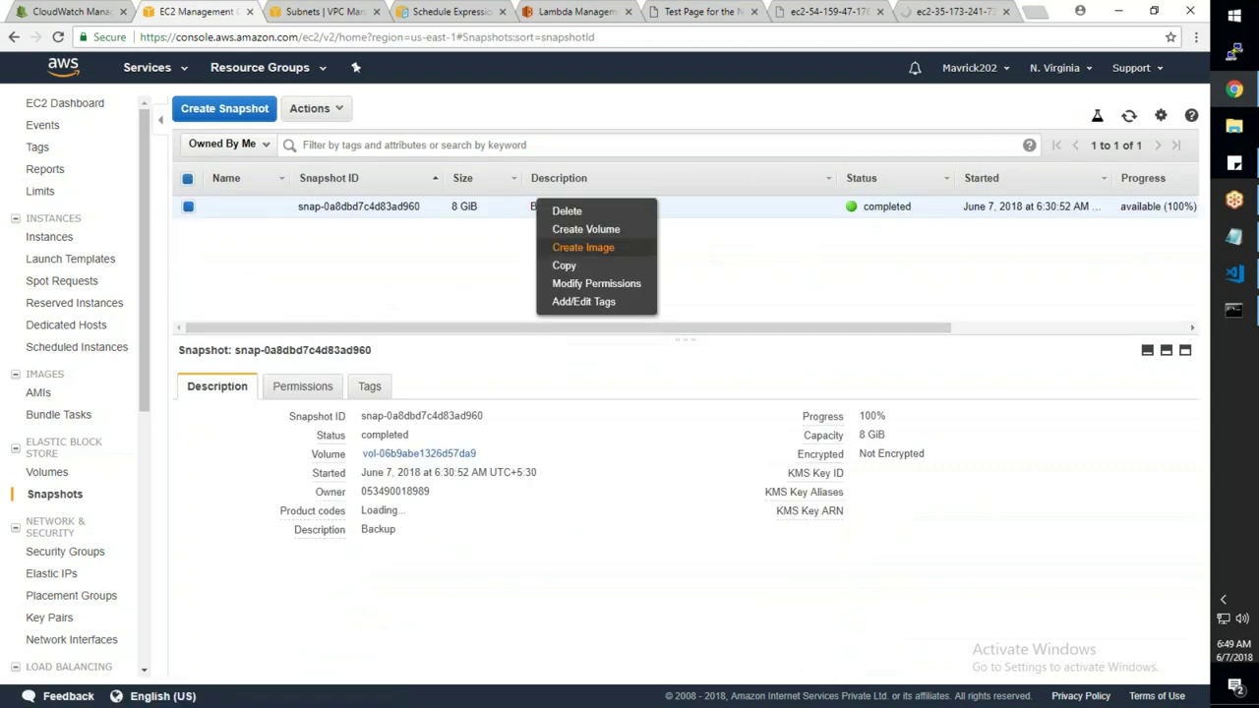
click(563, 250)
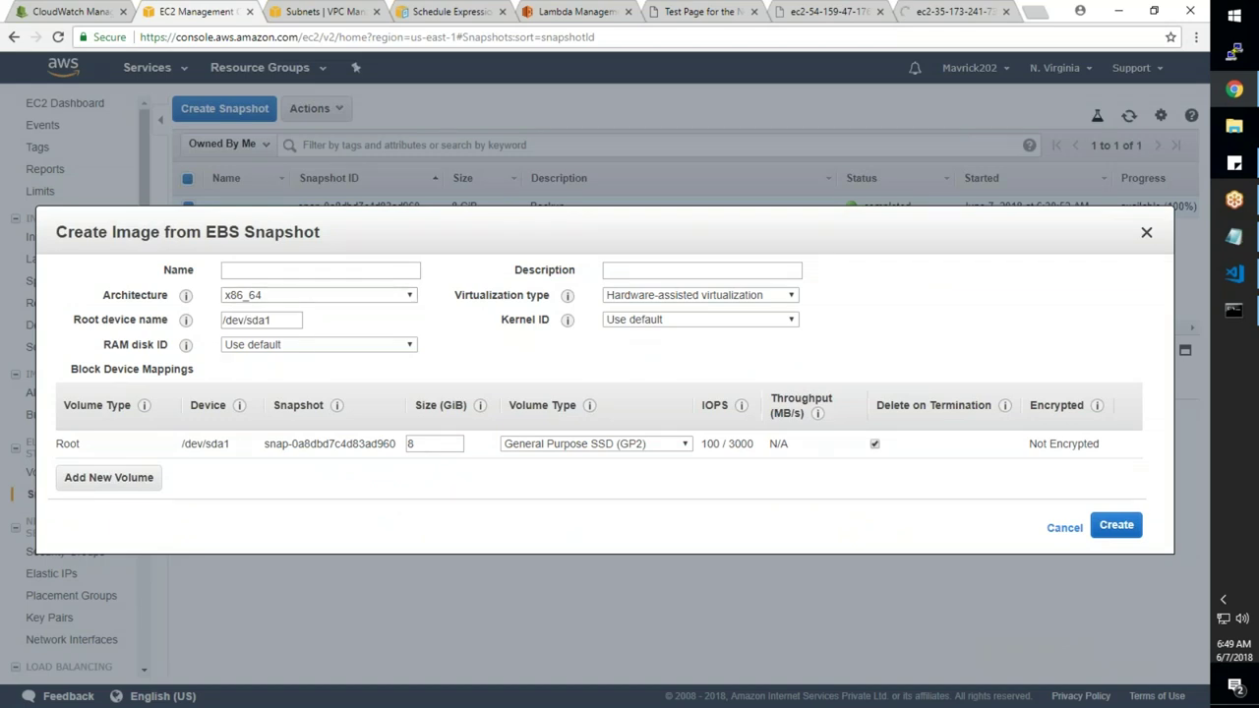
mouse_move(185, 321)
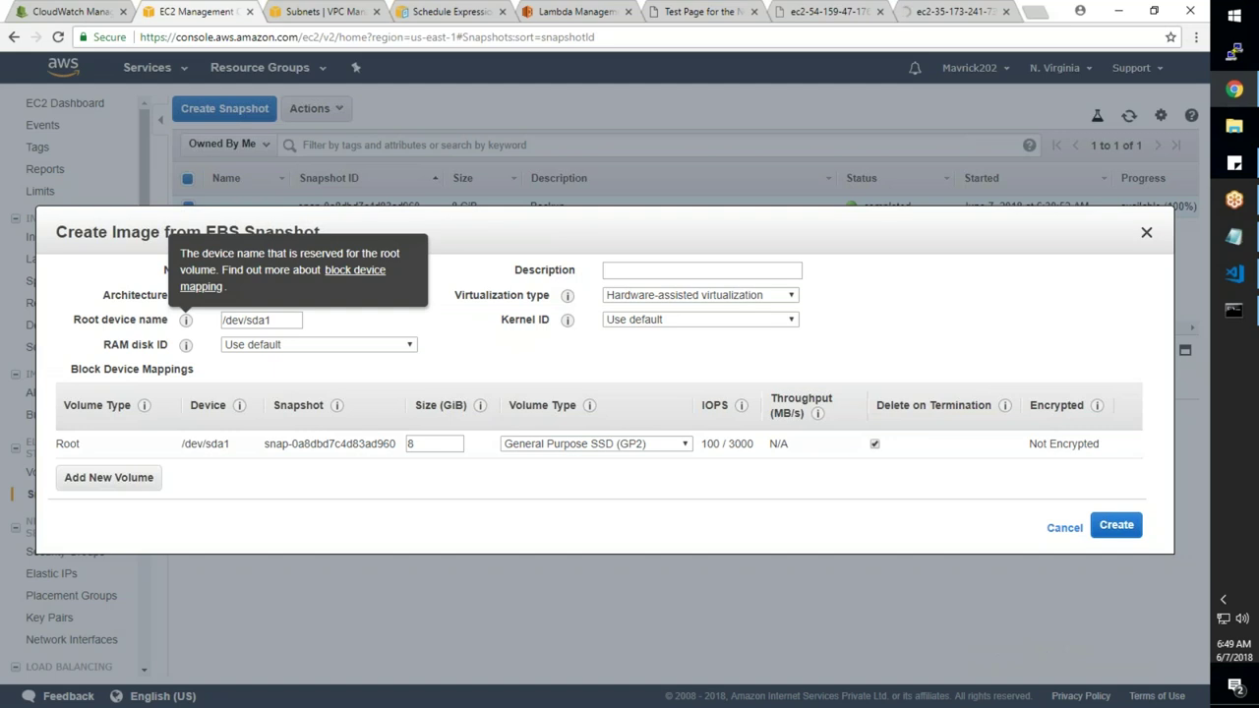
mouse_move(570, 319)
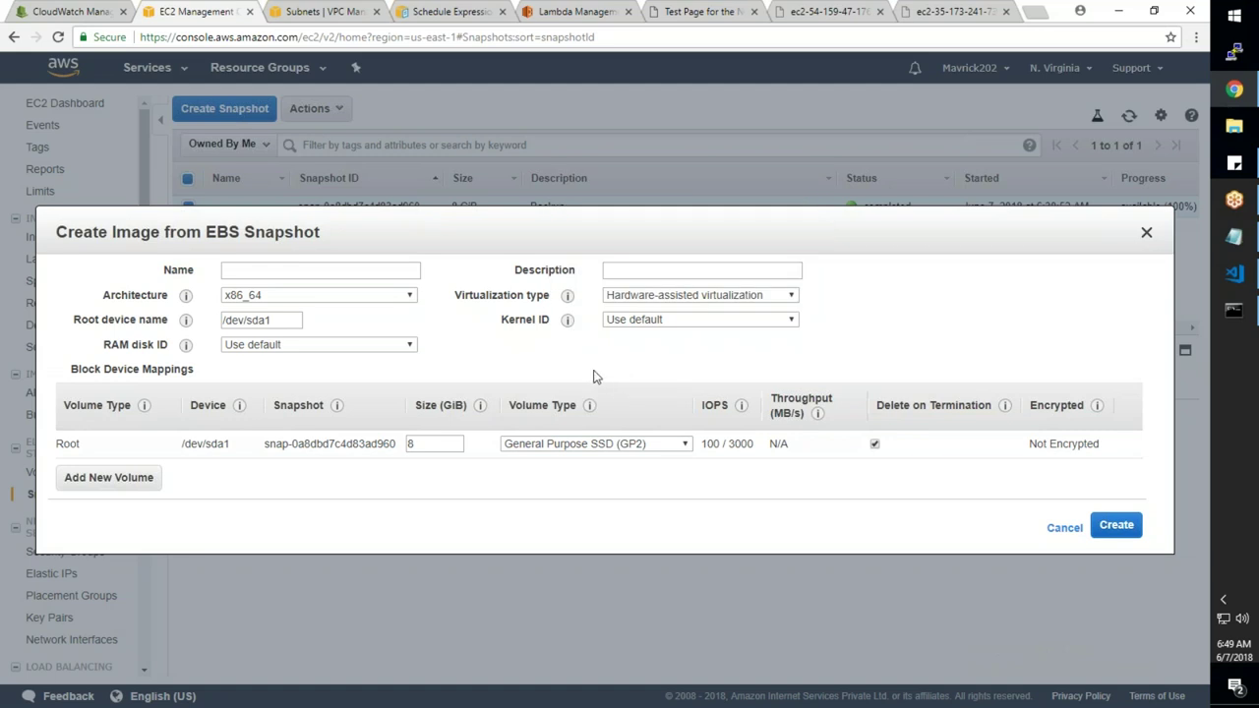
click(315, 346)
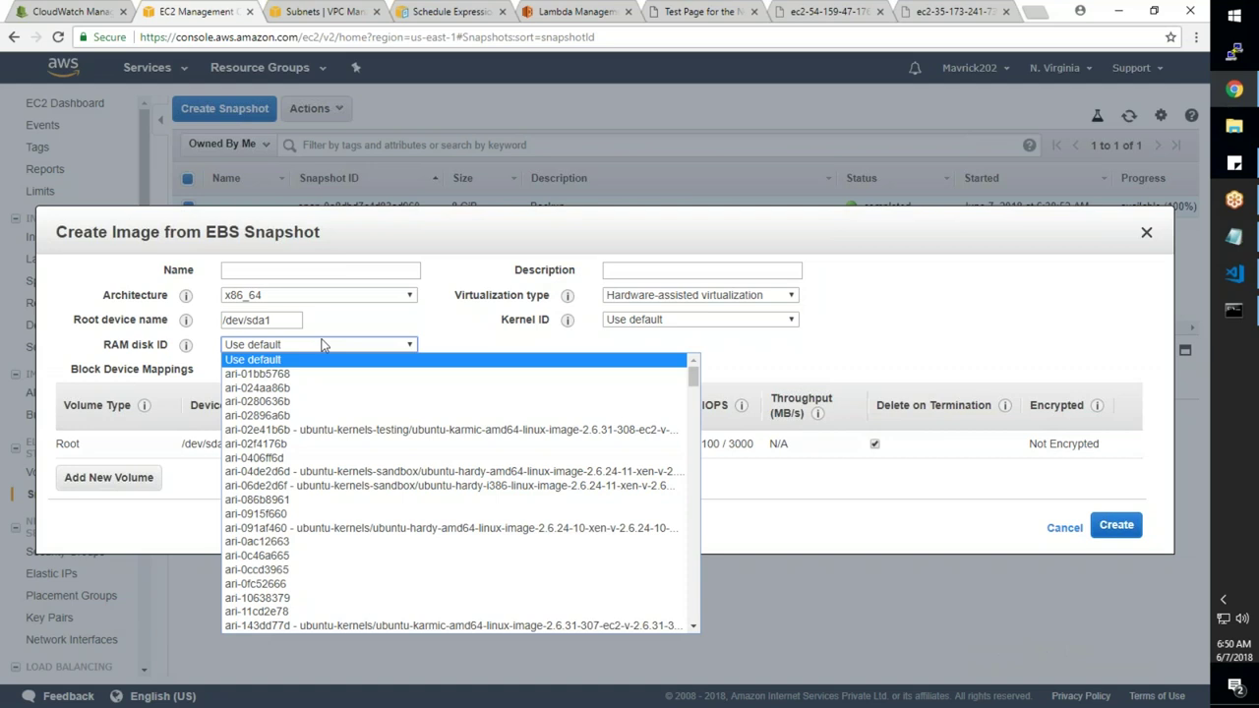
click(444, 340)
mouse_move(188, 349)
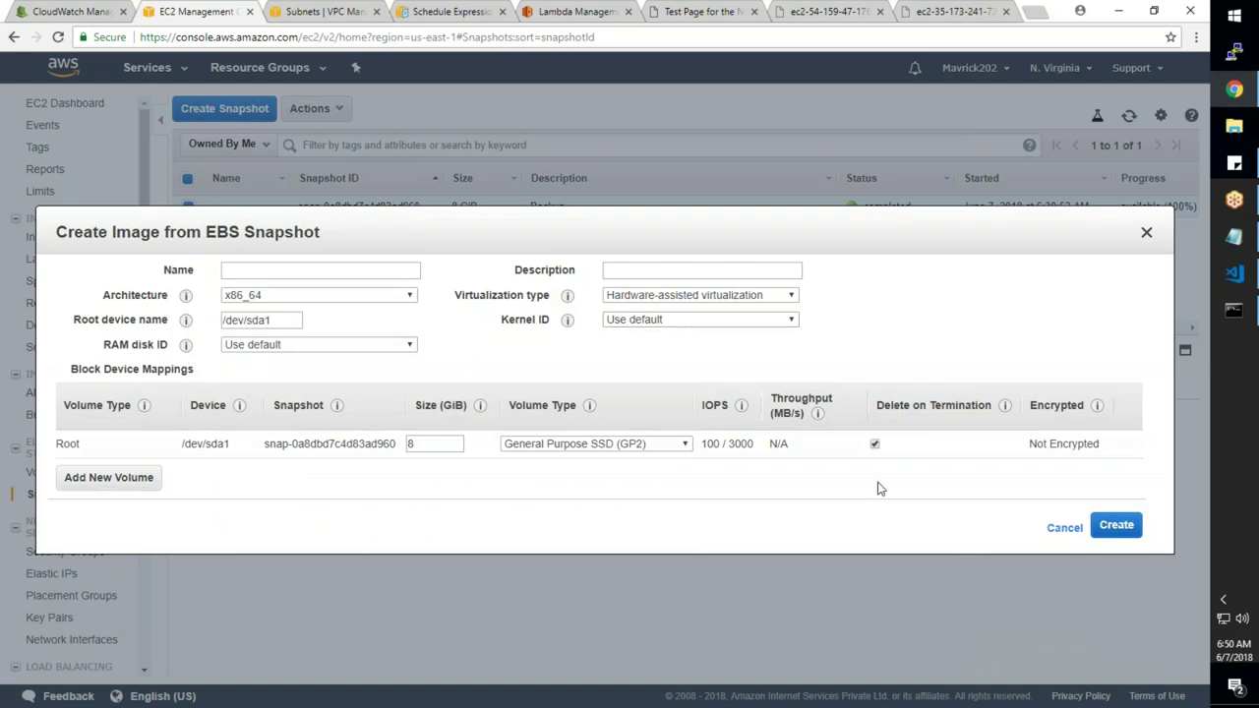
click(1057, 528)
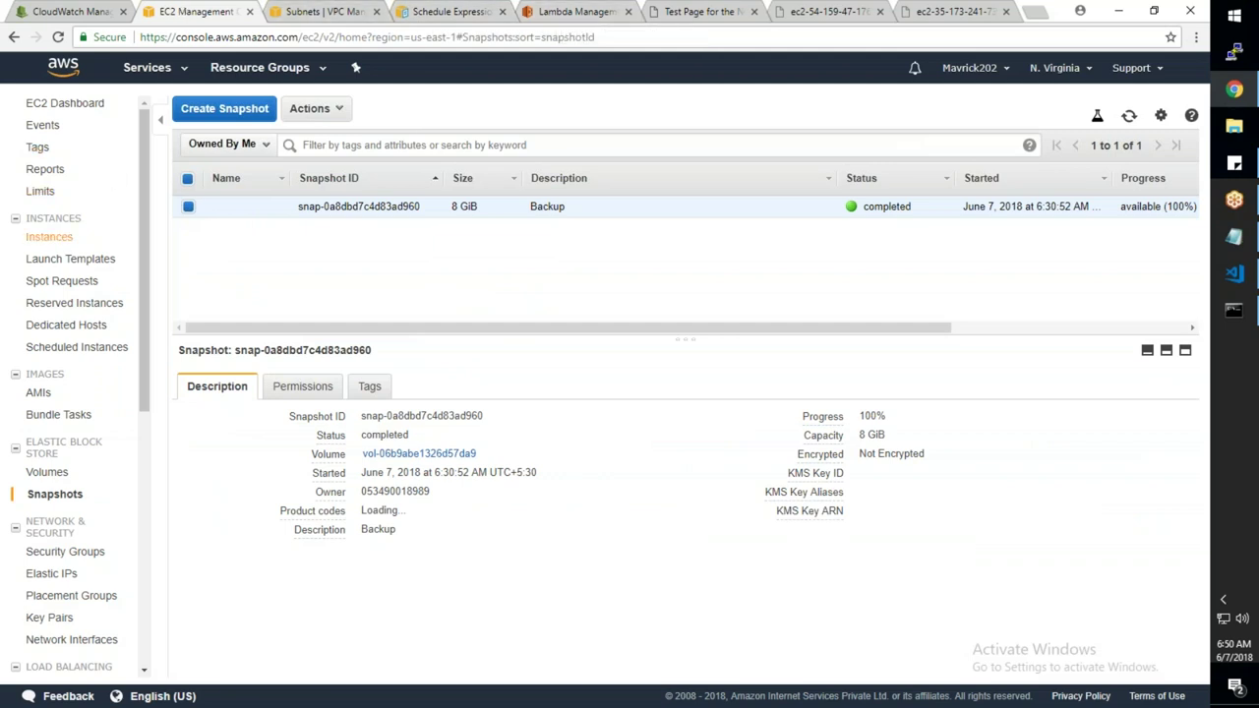
Read the system and instance status check explanations for RestoredServer in the EC2 instances list, and return to its description
click(49, 237)
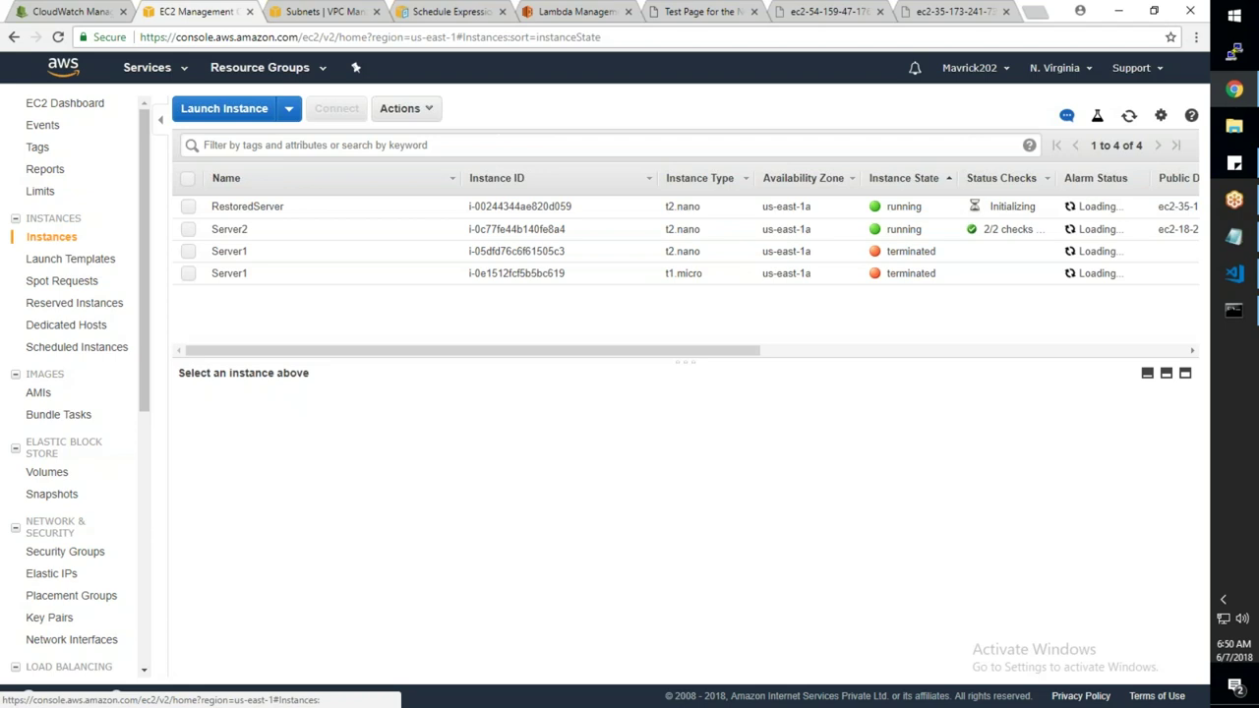
click(1057, 206)
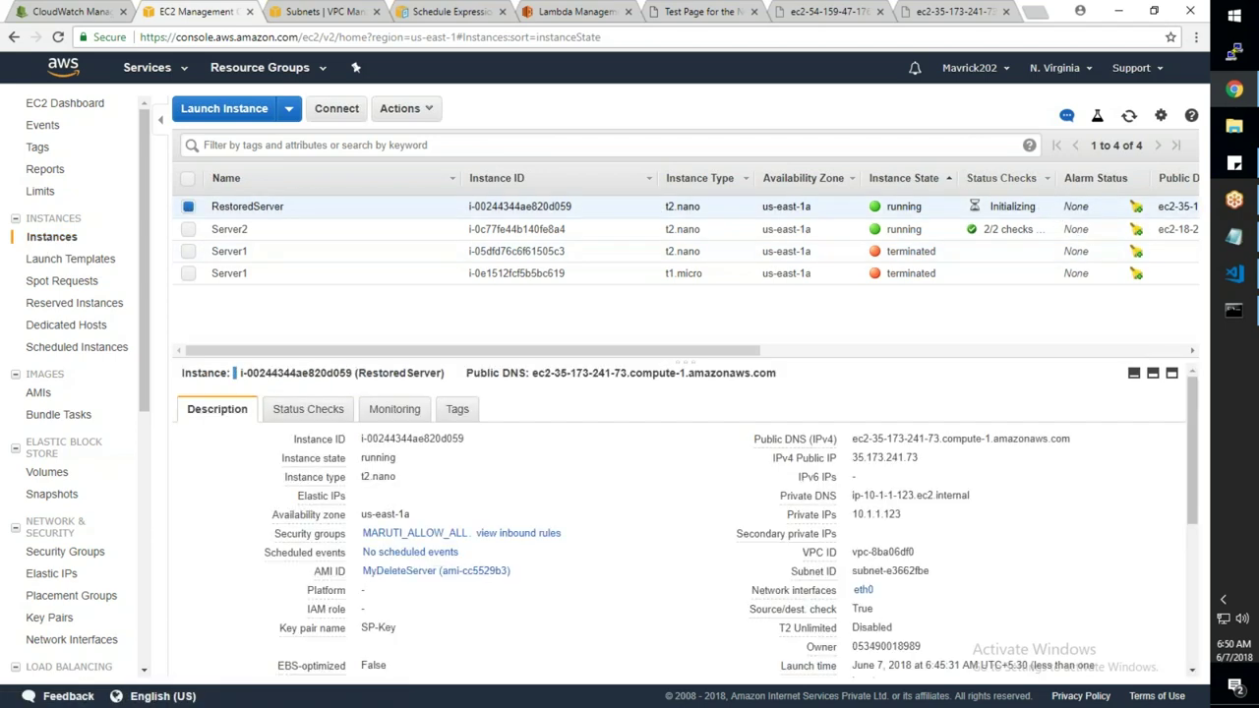
click(287, 415)
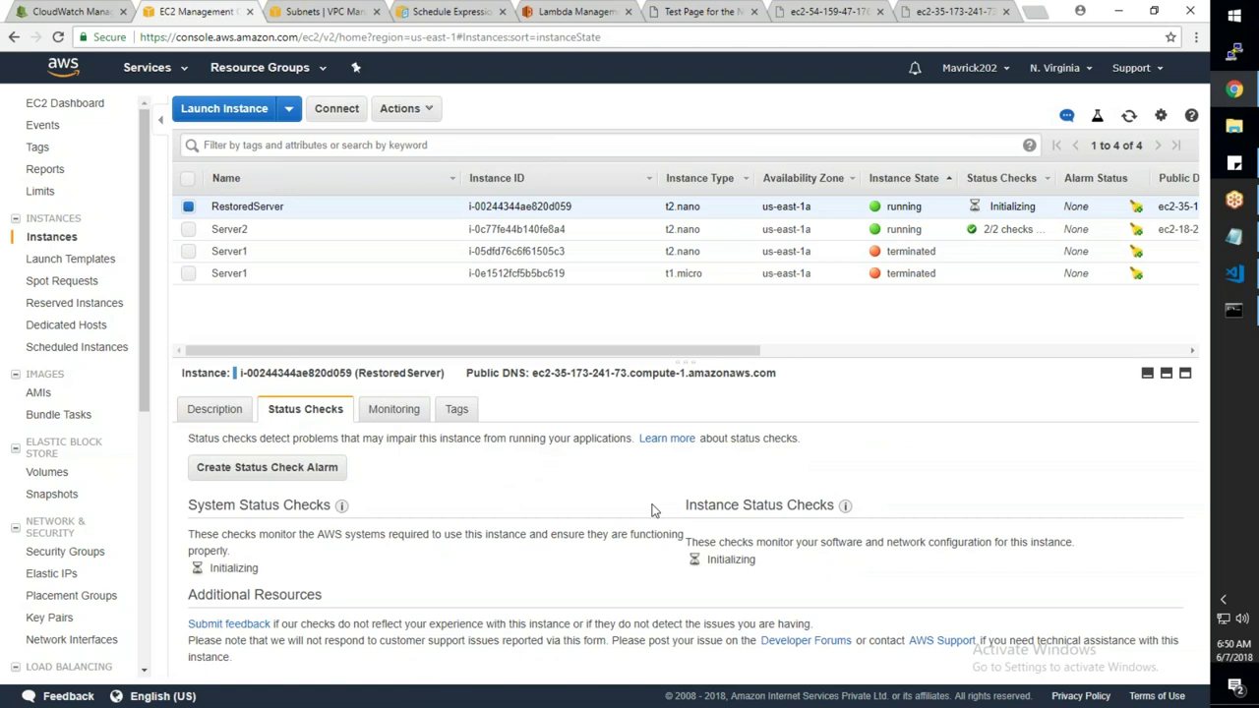
mouse_move(843, 508)
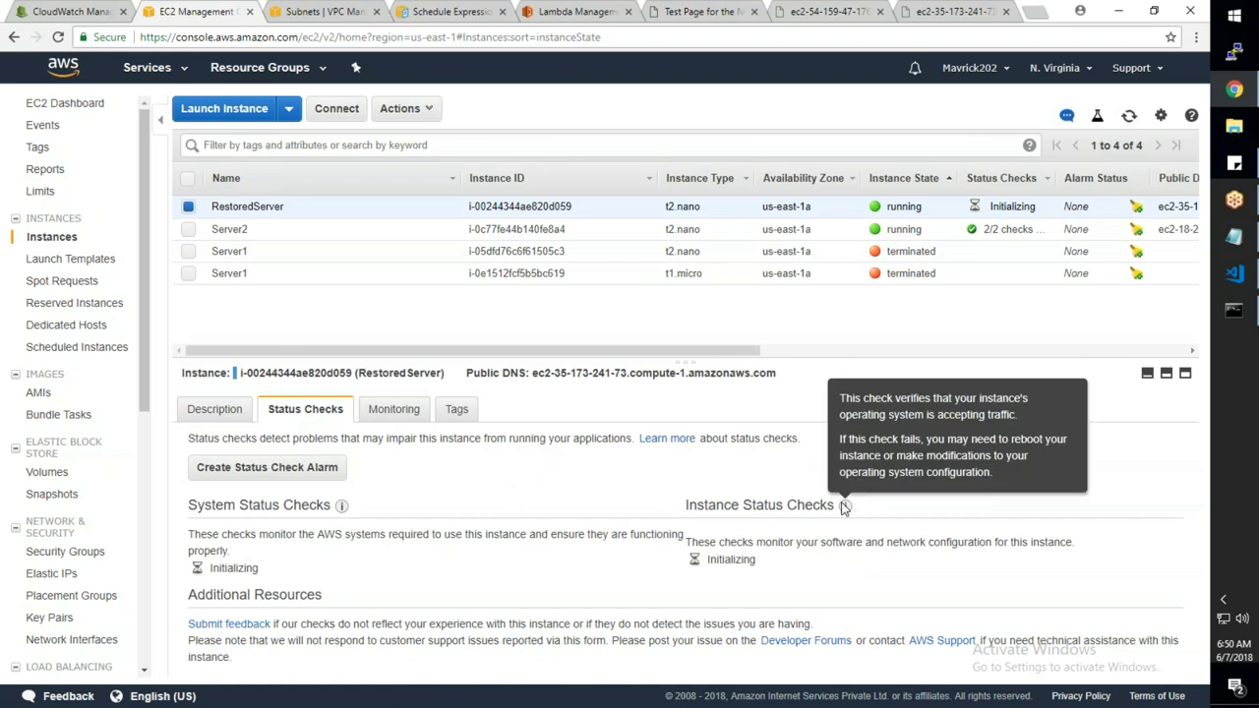
mouse_move(343, 509)
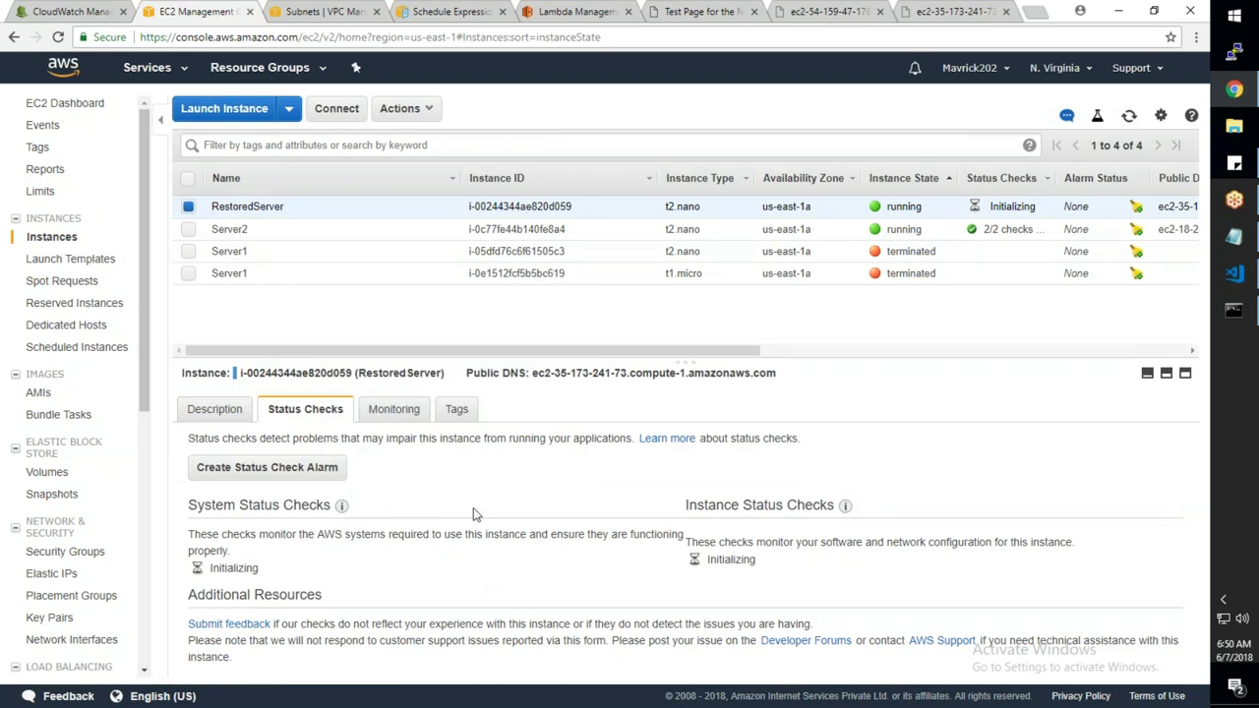
mouse_move(440, 214)
click(215, 408)
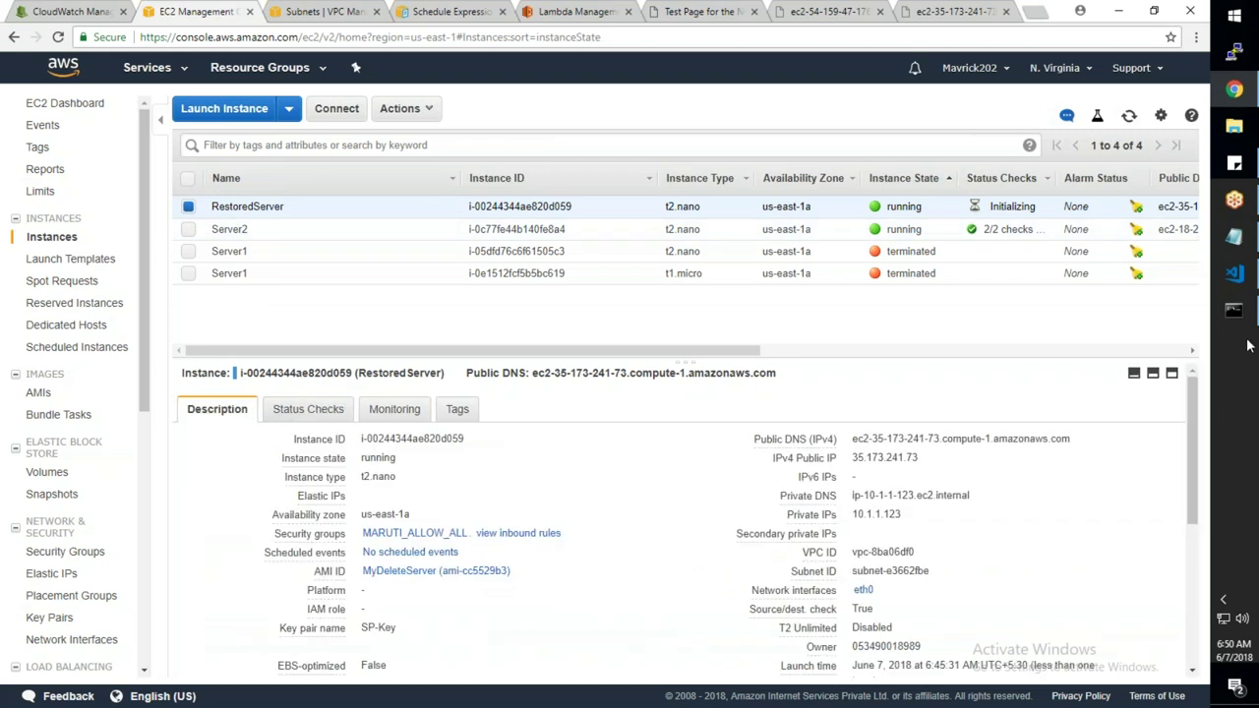
Switch to the Command Prompt and ping ec2-35-173-241-73.compute-1.amazonaws.com again
click(1236, 313)
key(Up)
key(Return)
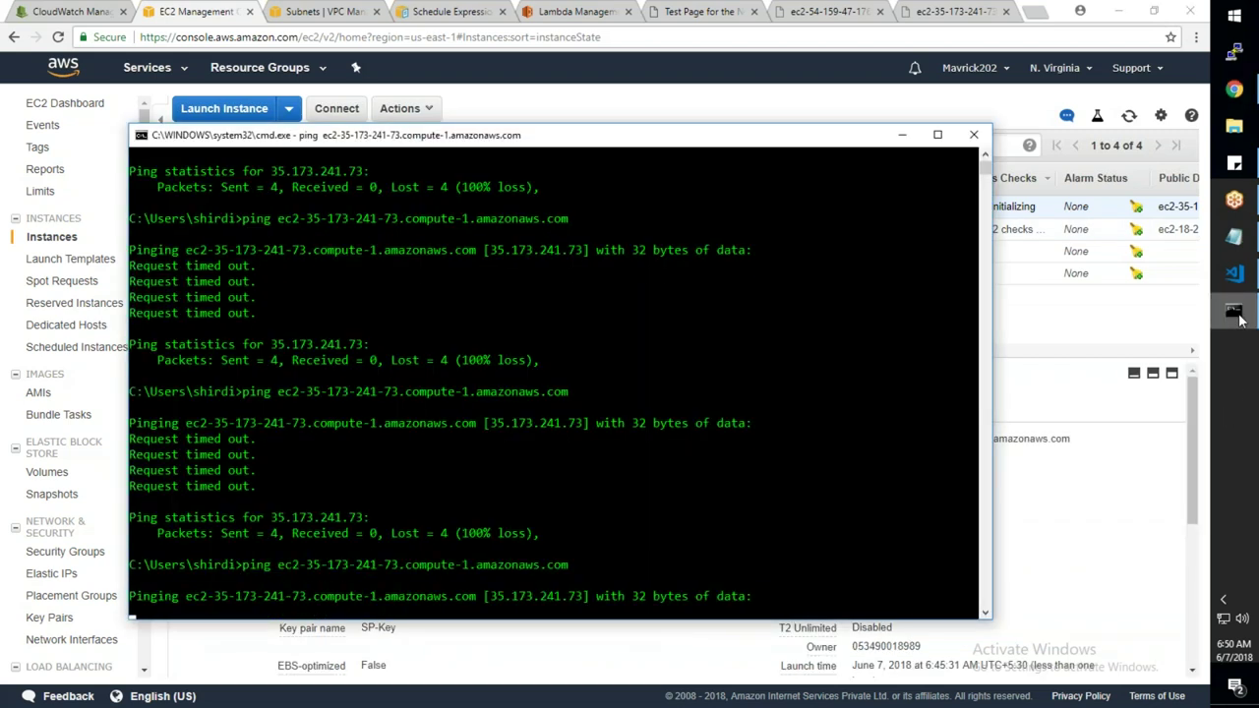
Return to the EC2 instances list in the browser and copy Server2's public DNS name
click(1072, 542)
click(321, 231)
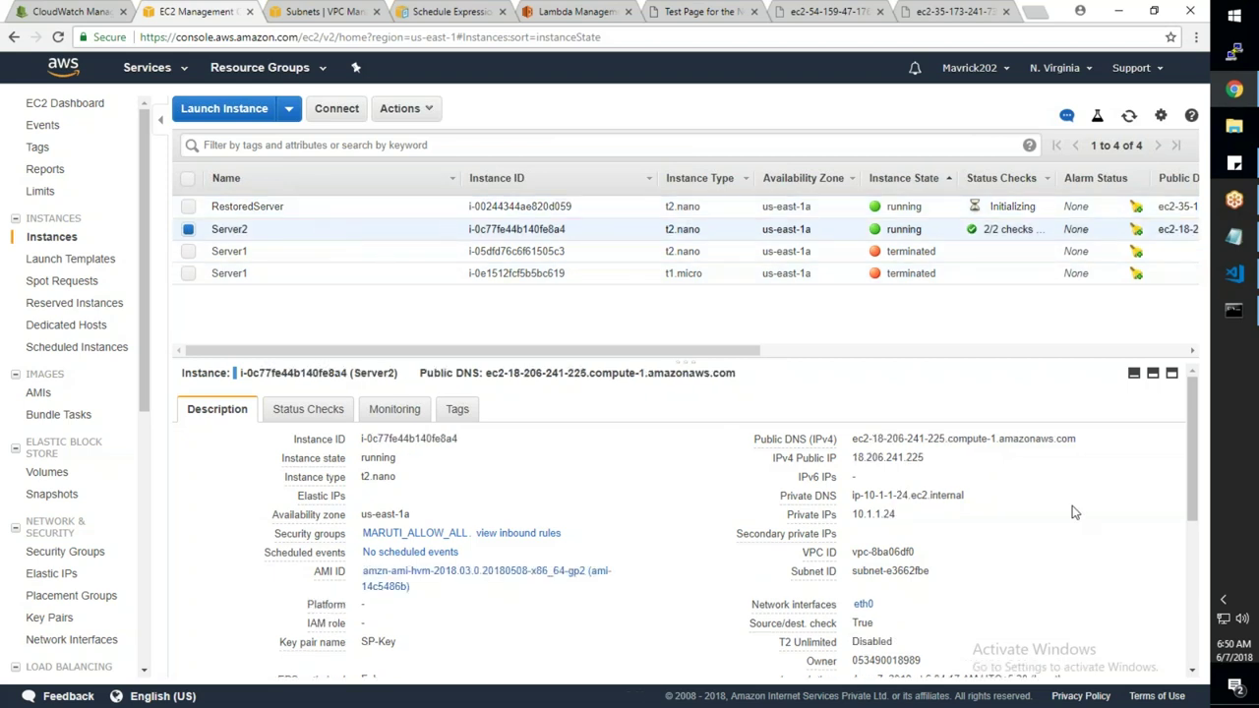
click(1089, 446)
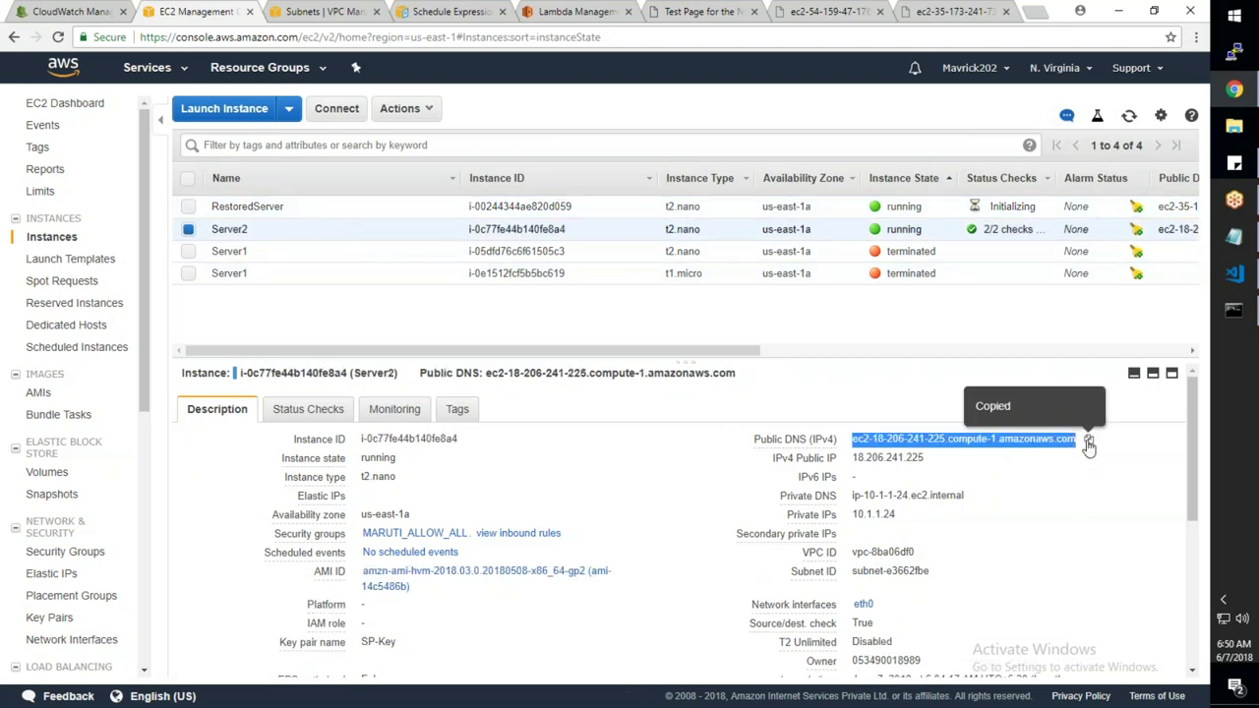
In PuTTY, load the saved ec2-user@ session, append Server2's copied DNS name, choose the private key file and open the SSH connection
click(1234, 52)
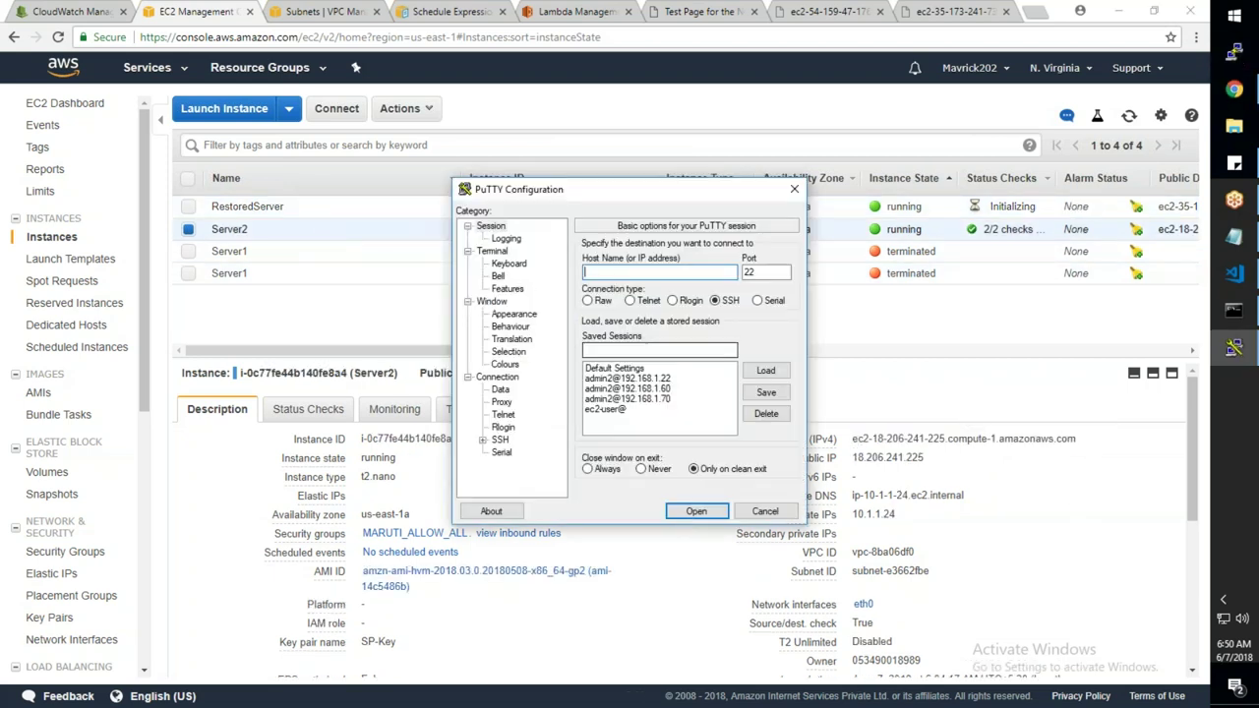
click(617, 409)
click(766, 370)
key(ctrl+v)
click(482, 439)
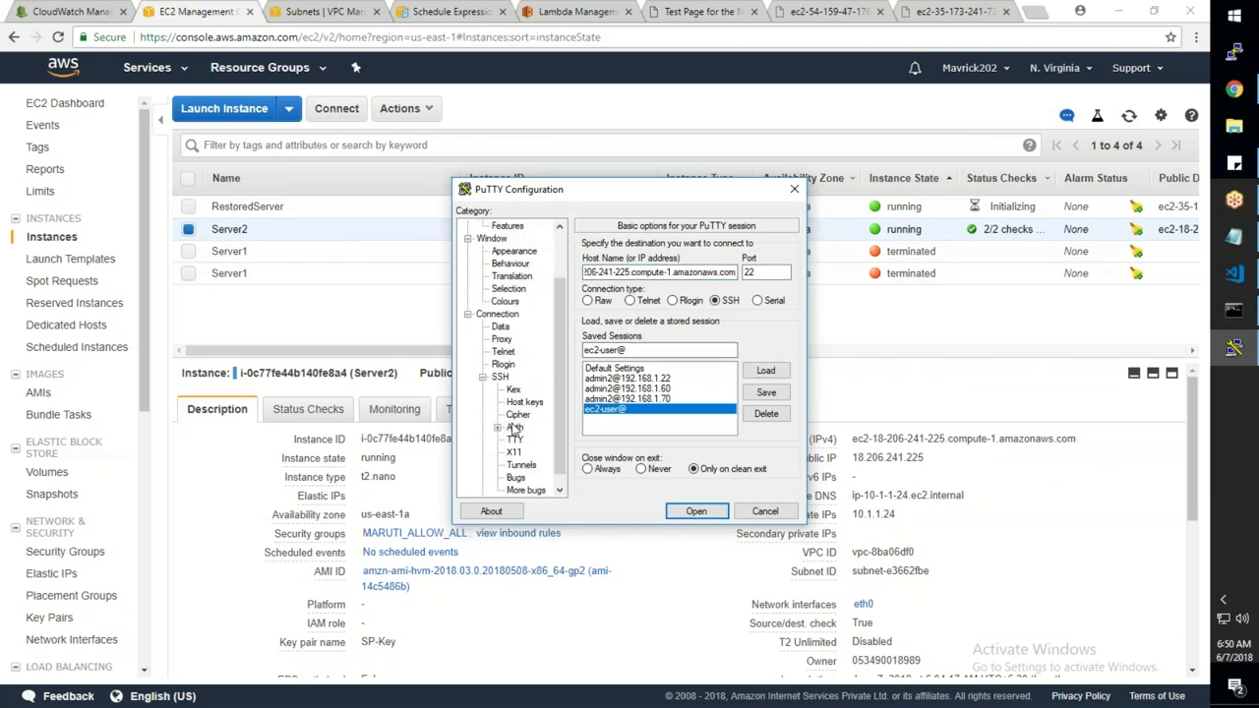
click(514, 427)
click(758, 403)
double_click(691, 427)
click(697, 511)
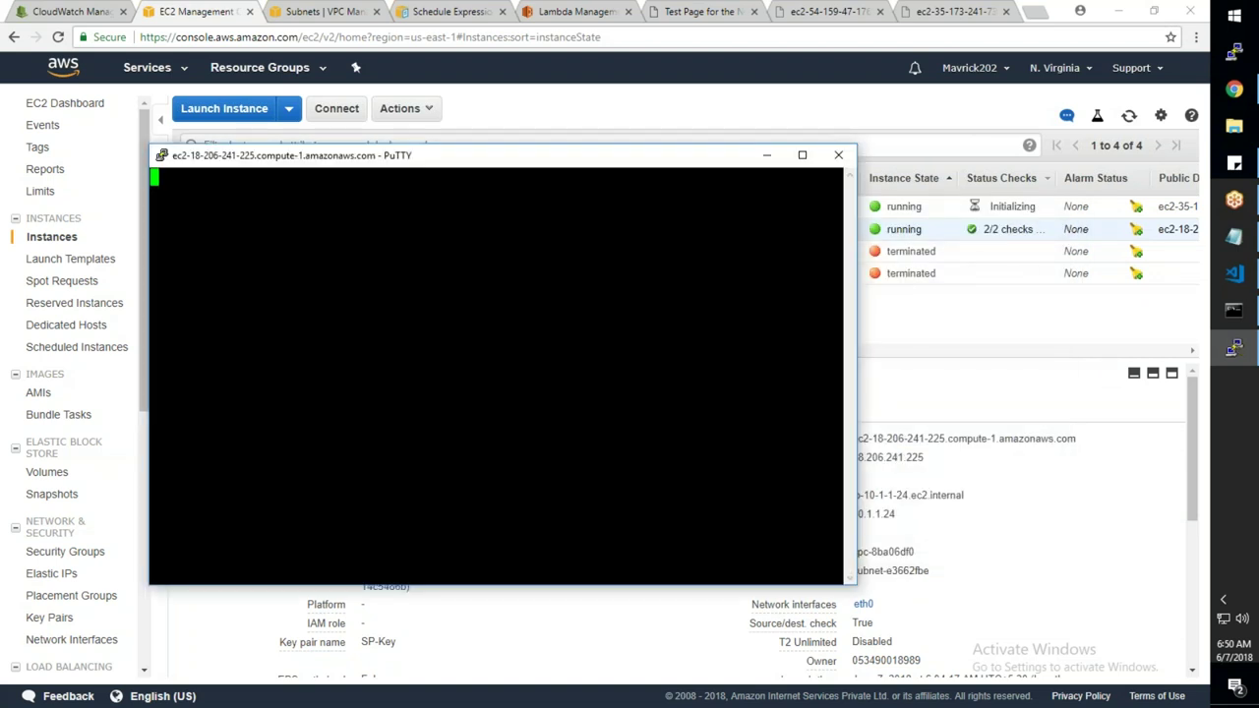
Enter the private key passphrase to log in to Server2 and switch to root with sudo su -
click(586, 467)
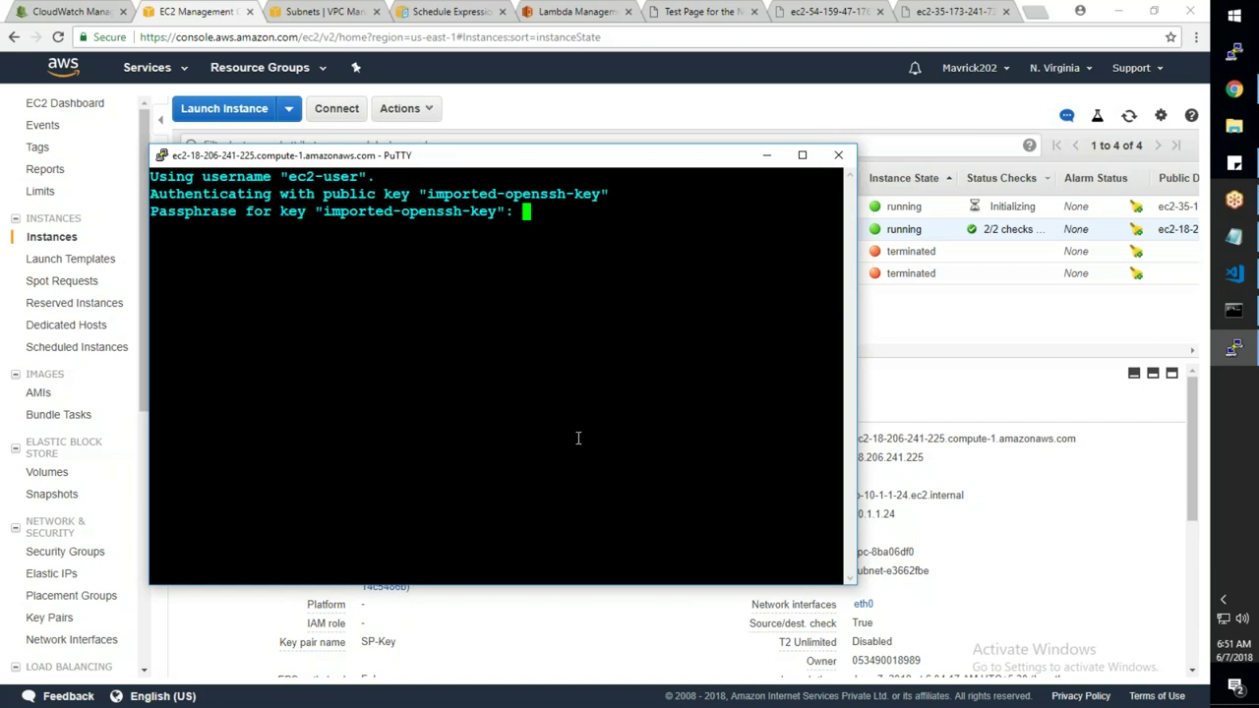
key(Return)
text(sudo su -)
key(Return)
Copy RestoredServer's private IP from the EC2 console and ping 10.1.1.123 from Server2's root shell
key(alt+Tab)
click(284, 208)
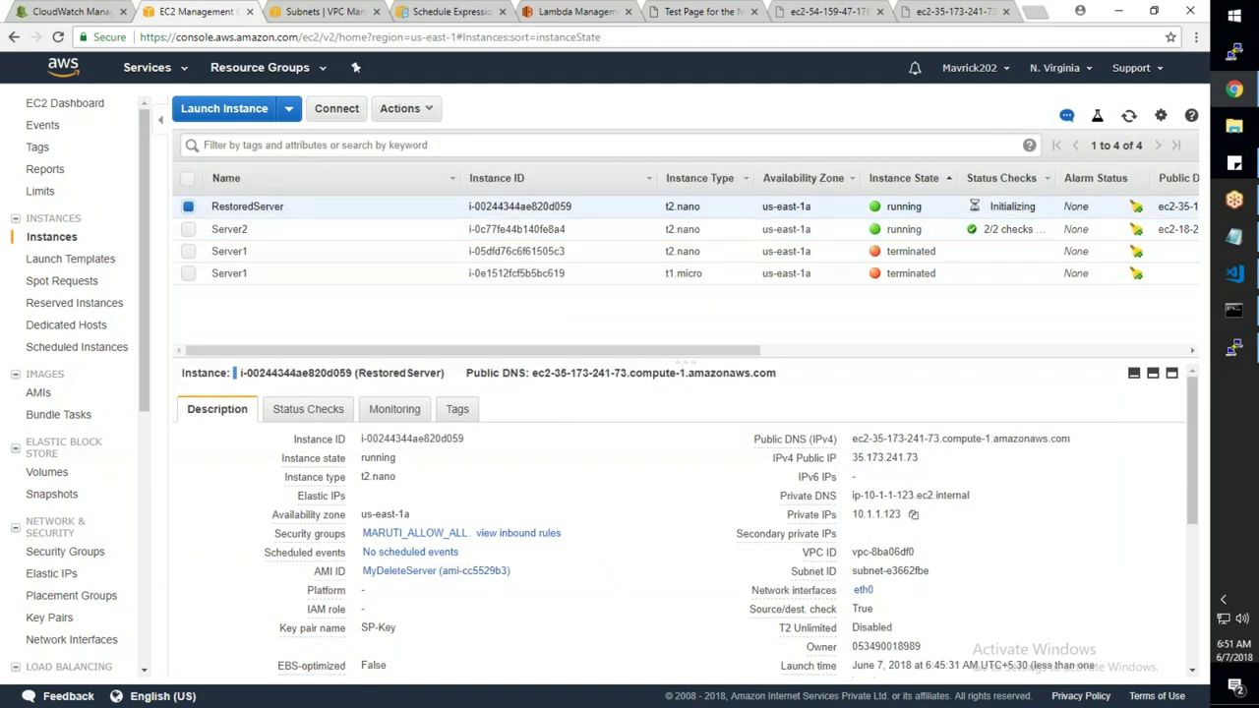
click(913, 513)
key(alt+Tab)
text(ping)
right_click(546, 374)
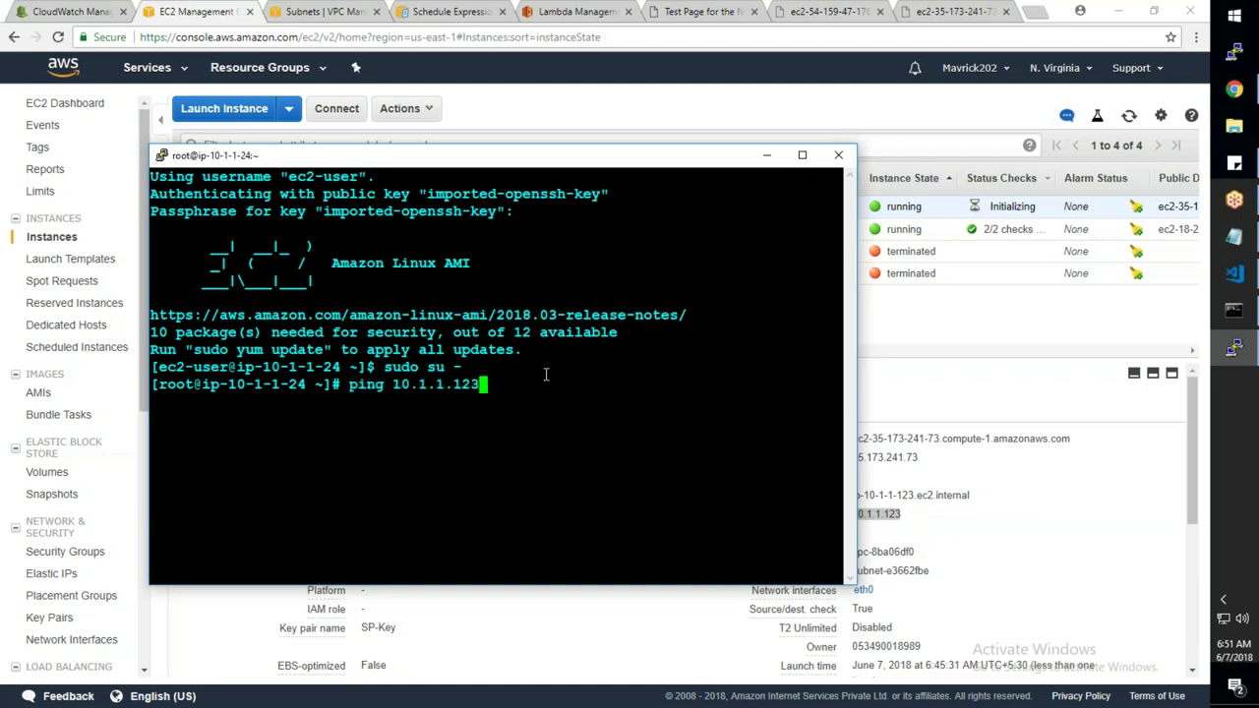
key(Return)
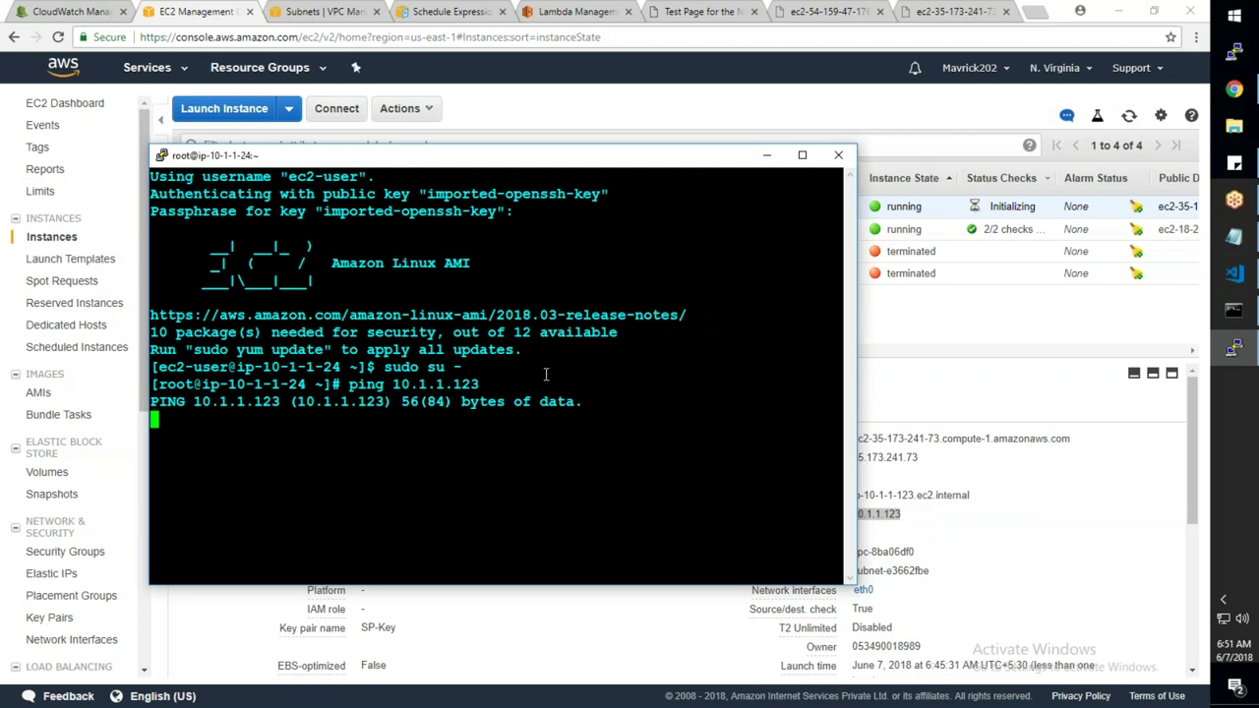
key(alt+Tab)
key(alt+Tab)
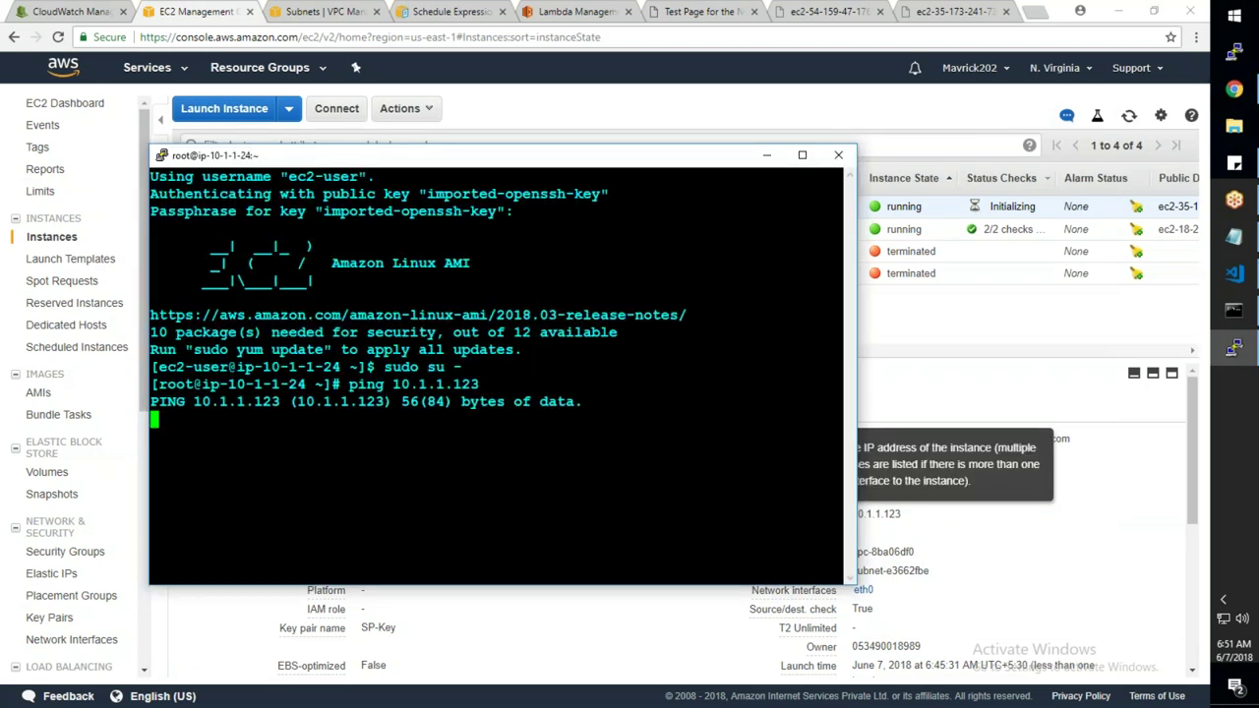
Check the EC2 volumes and snapshots lists, and view the Backup snapshot's Create Image form before cancelling it
key(alt+Tab)
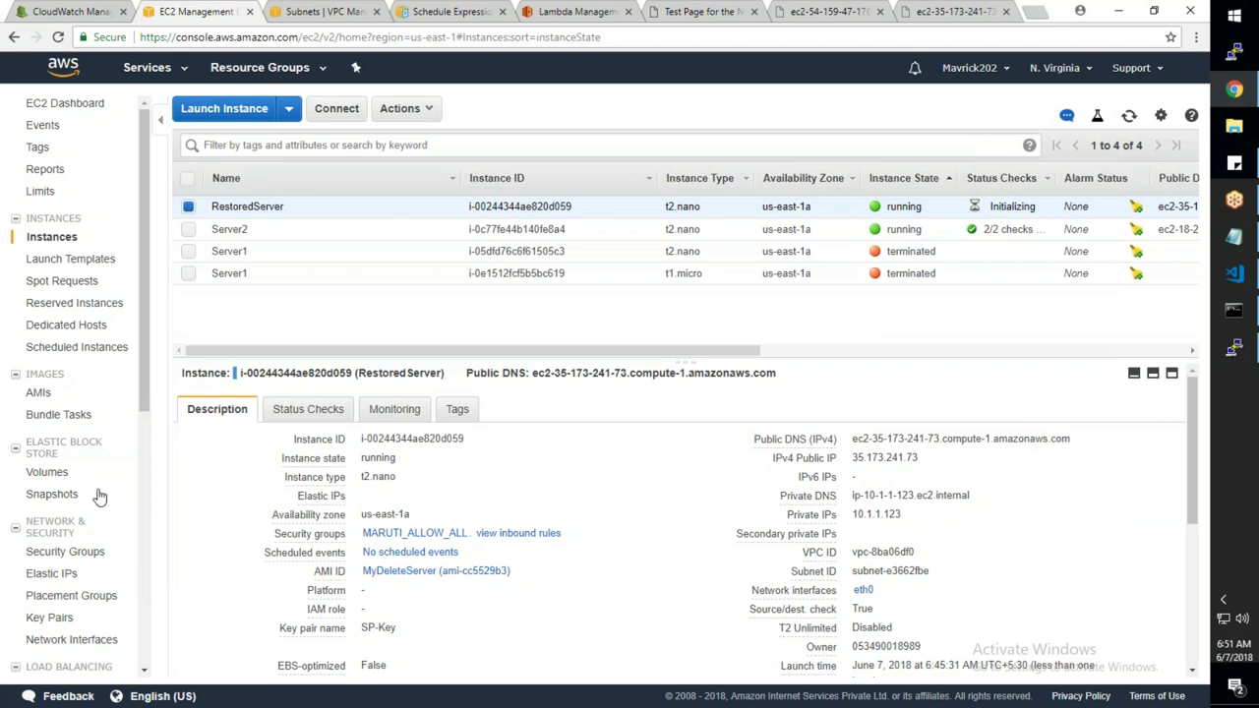
click(61, 476)
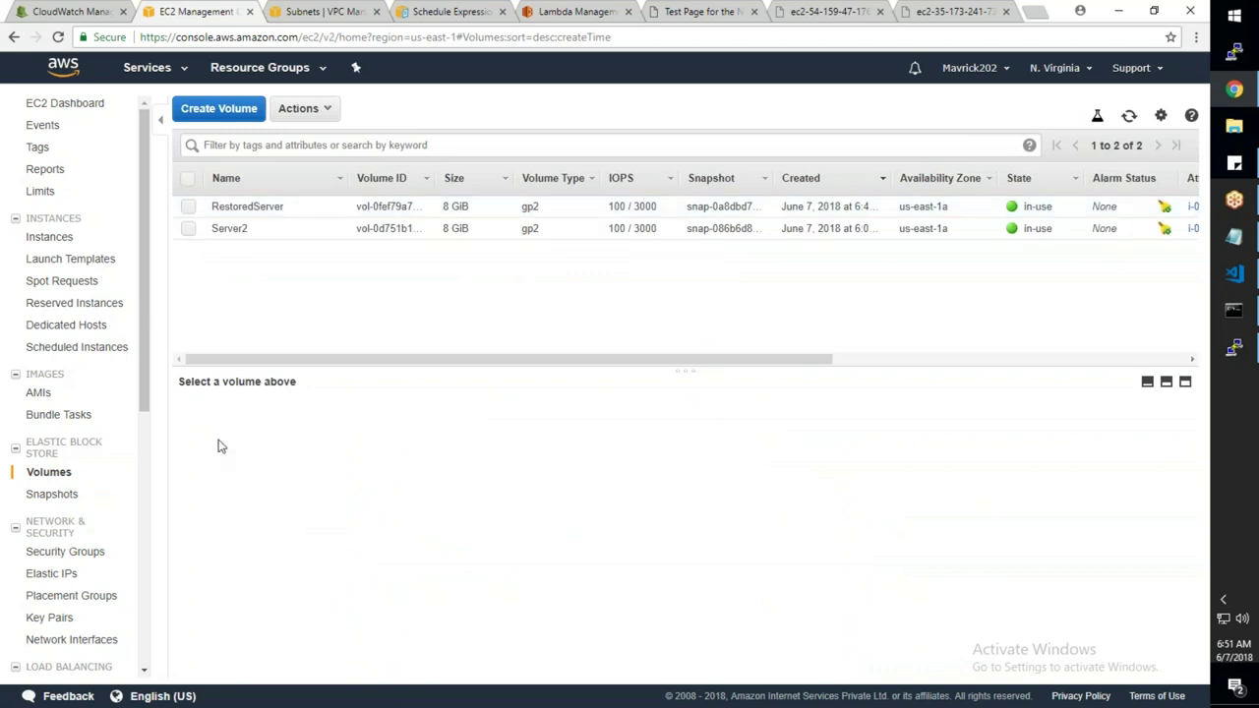
click(51, 494)
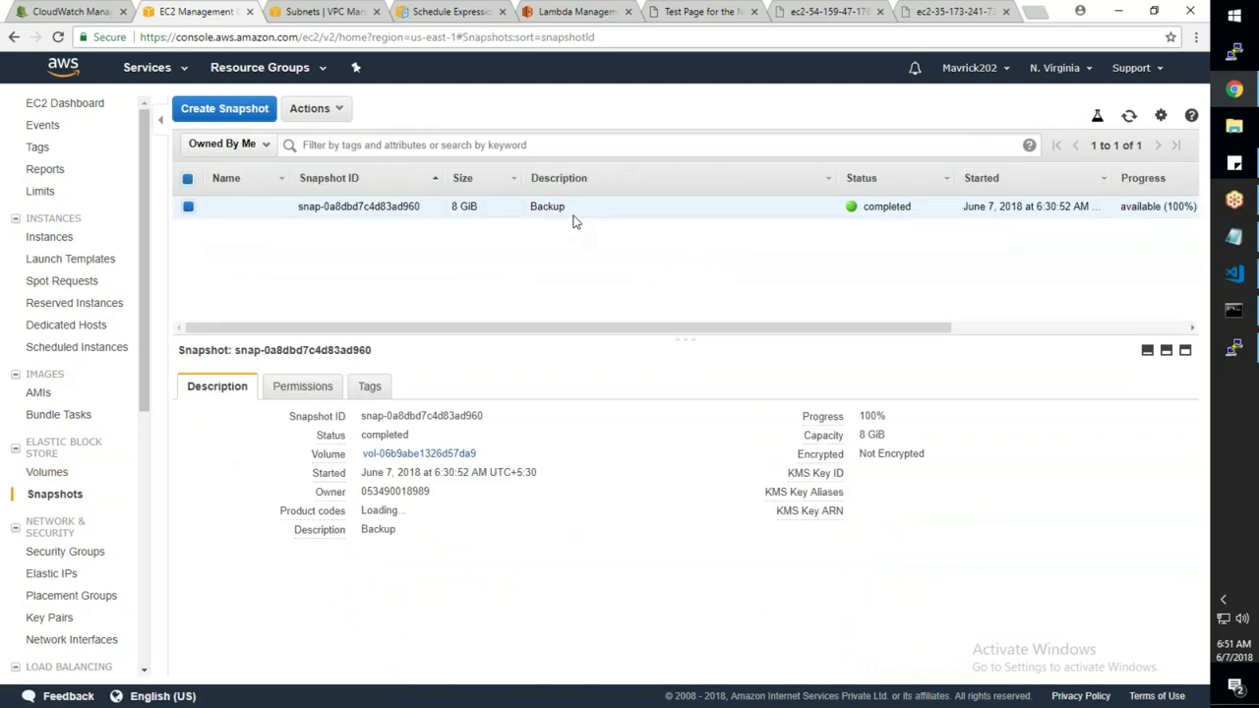
right_click(583, 210)
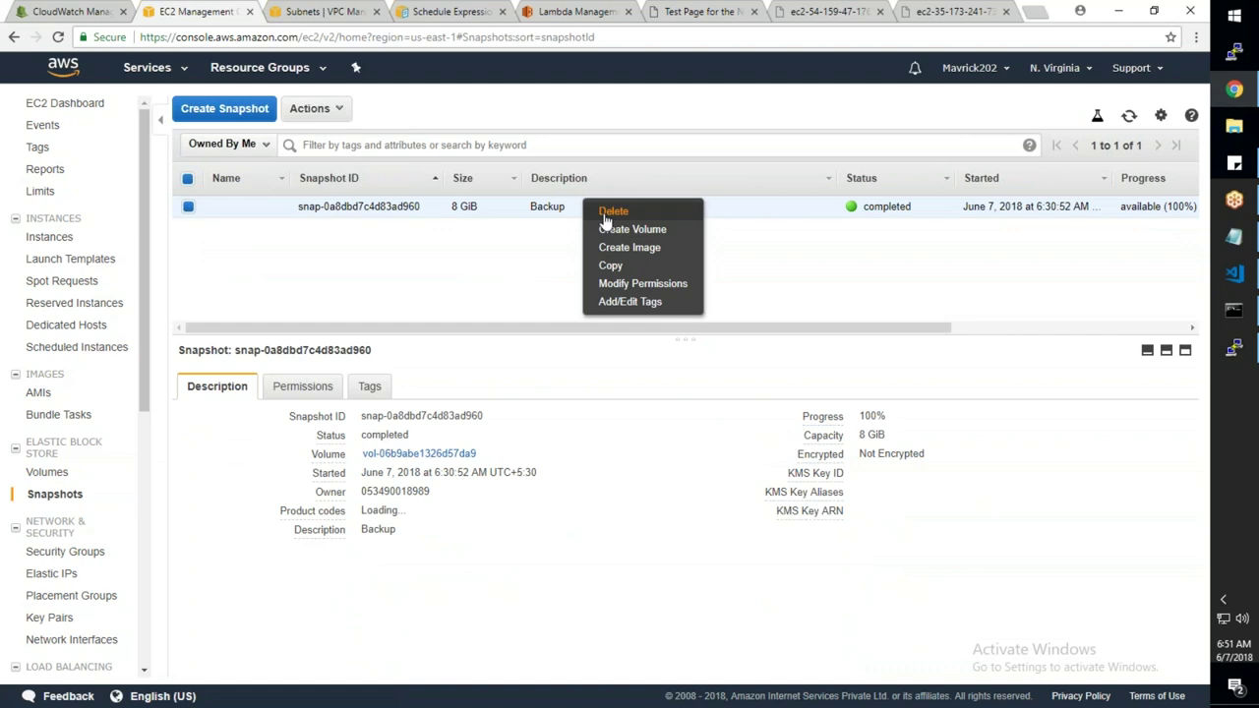
click(620, 248)
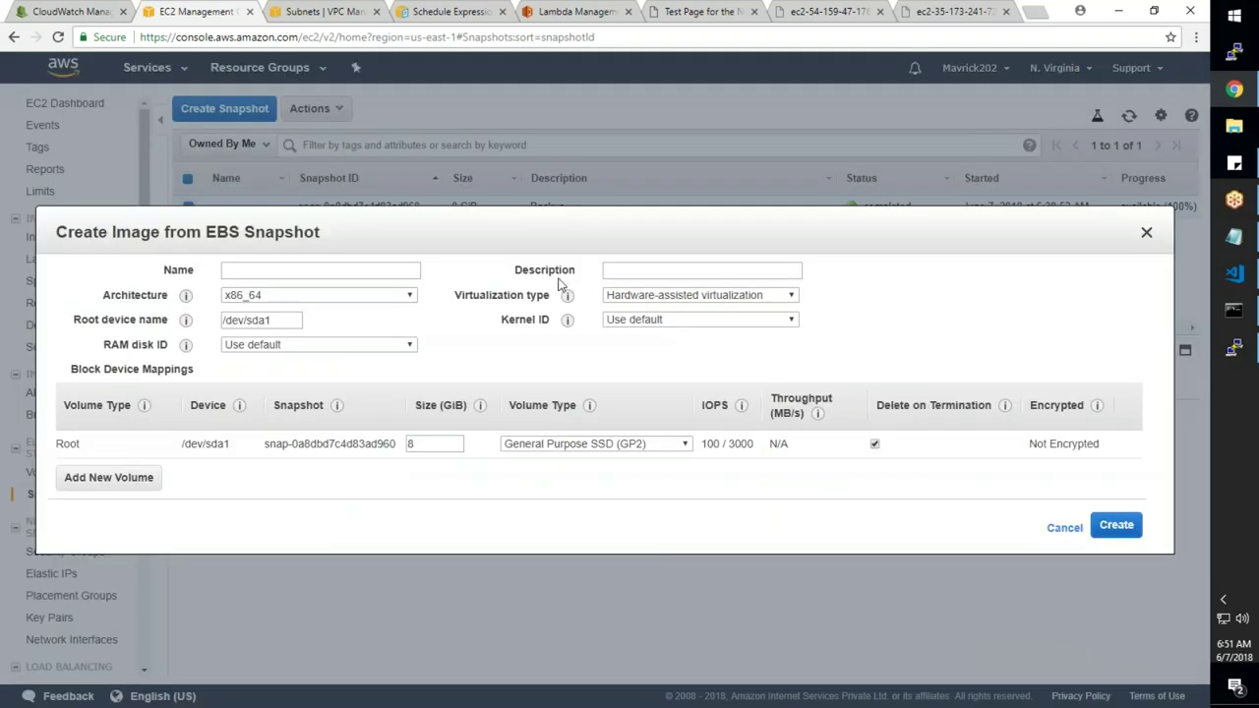
click(1056, 526)
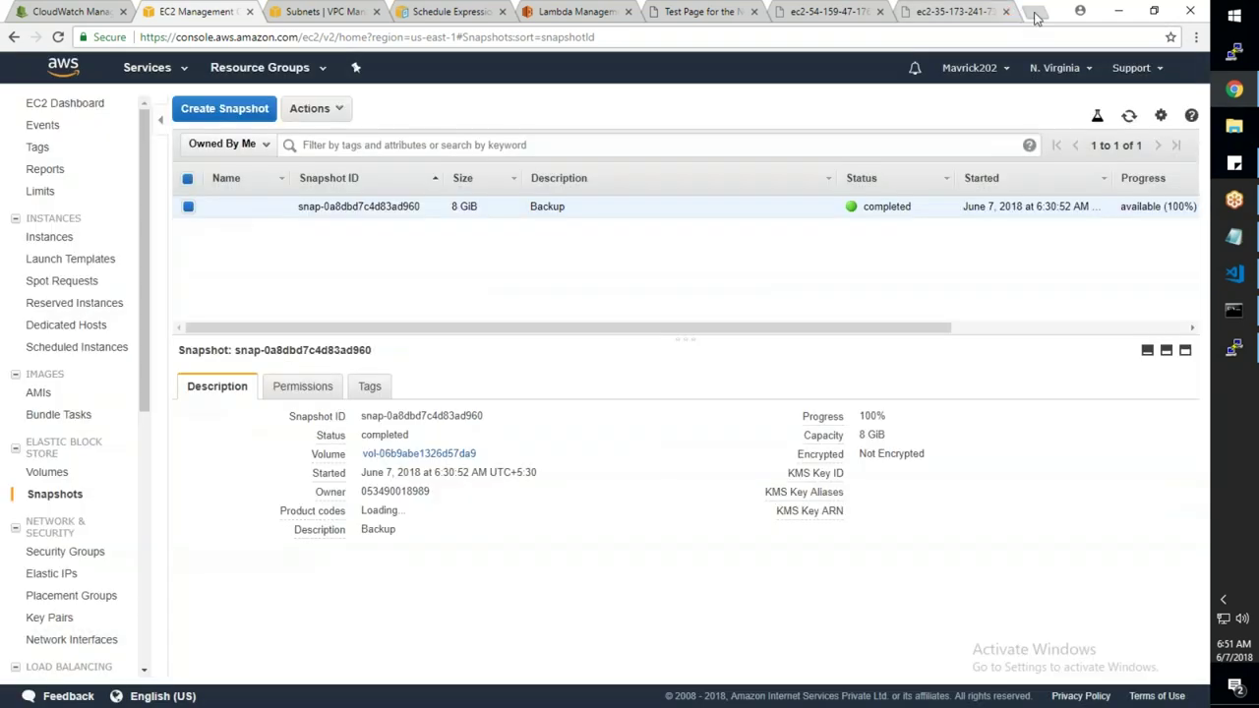
Search Google in a new browser tab for "create root image from snapshot aws"
click(1035, 13)
text(go)
key(Return)
text(create i)
key(BackSpace)
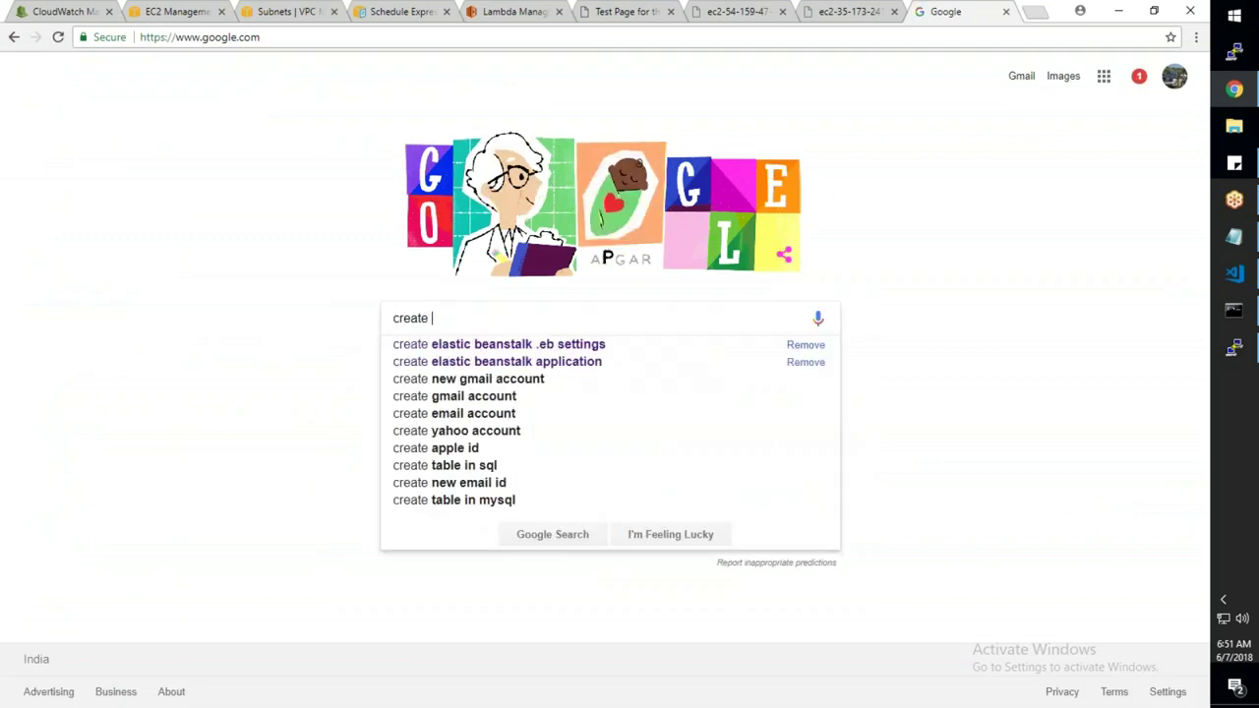
text(root image )
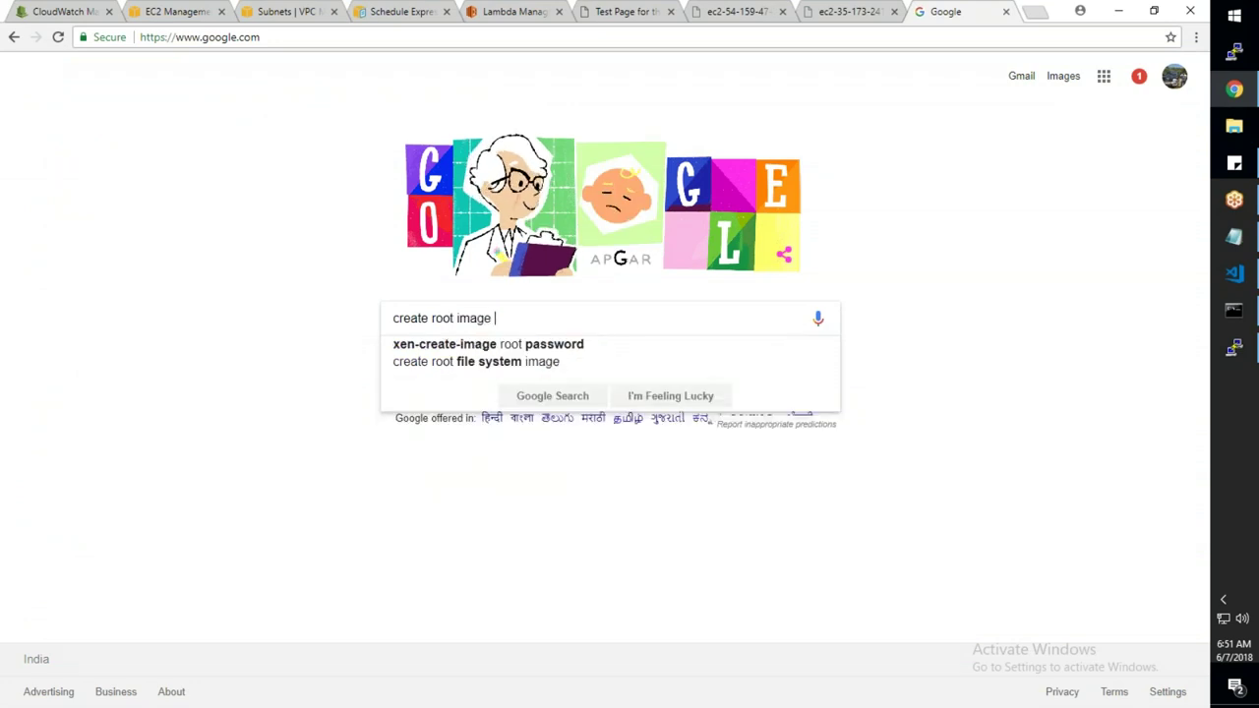
text(from snap)
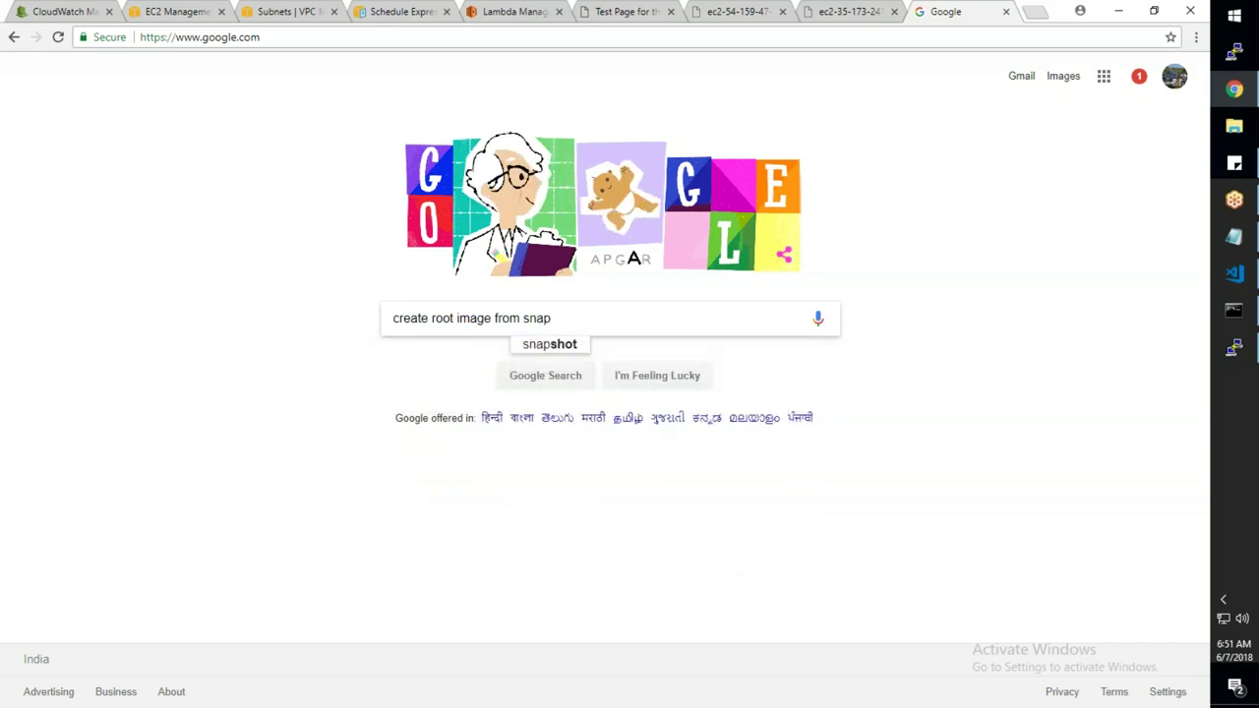
text(shot aws)
key(Return)
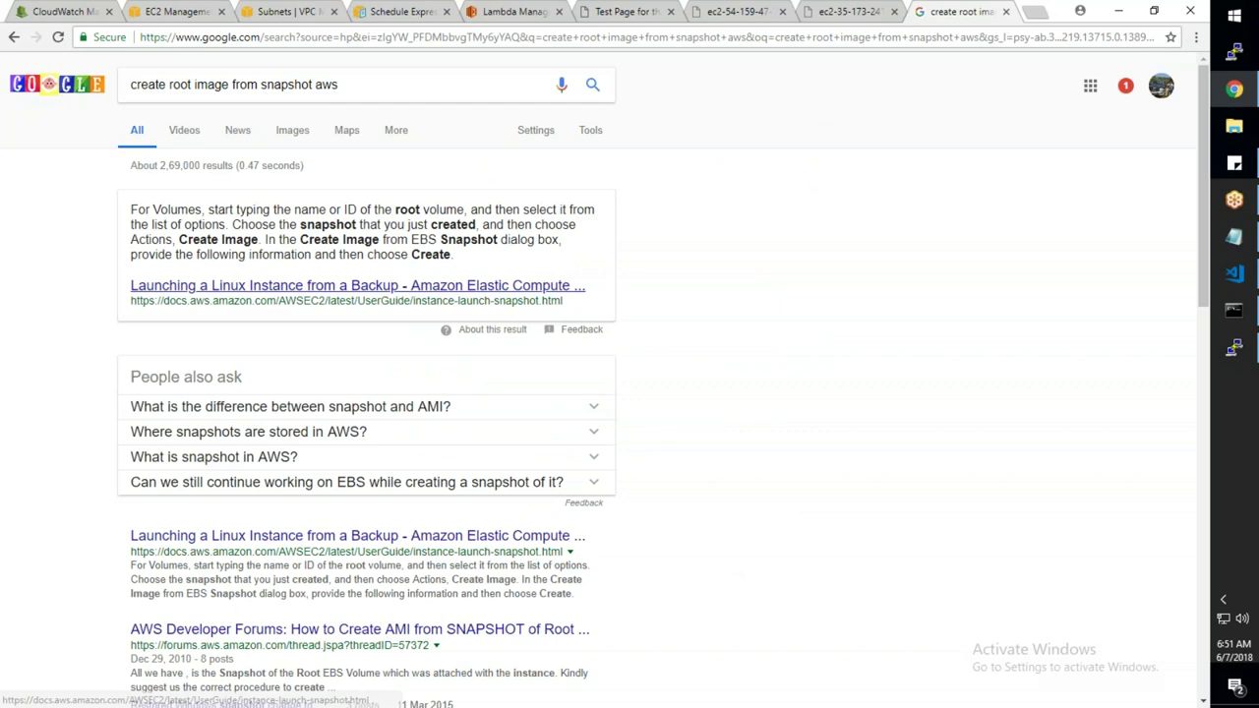
Open the AWS guide "Launching a Linux Instance from a Backup" and read its introduction on launching instances from root volume snapshots
middle_click(357, 286)
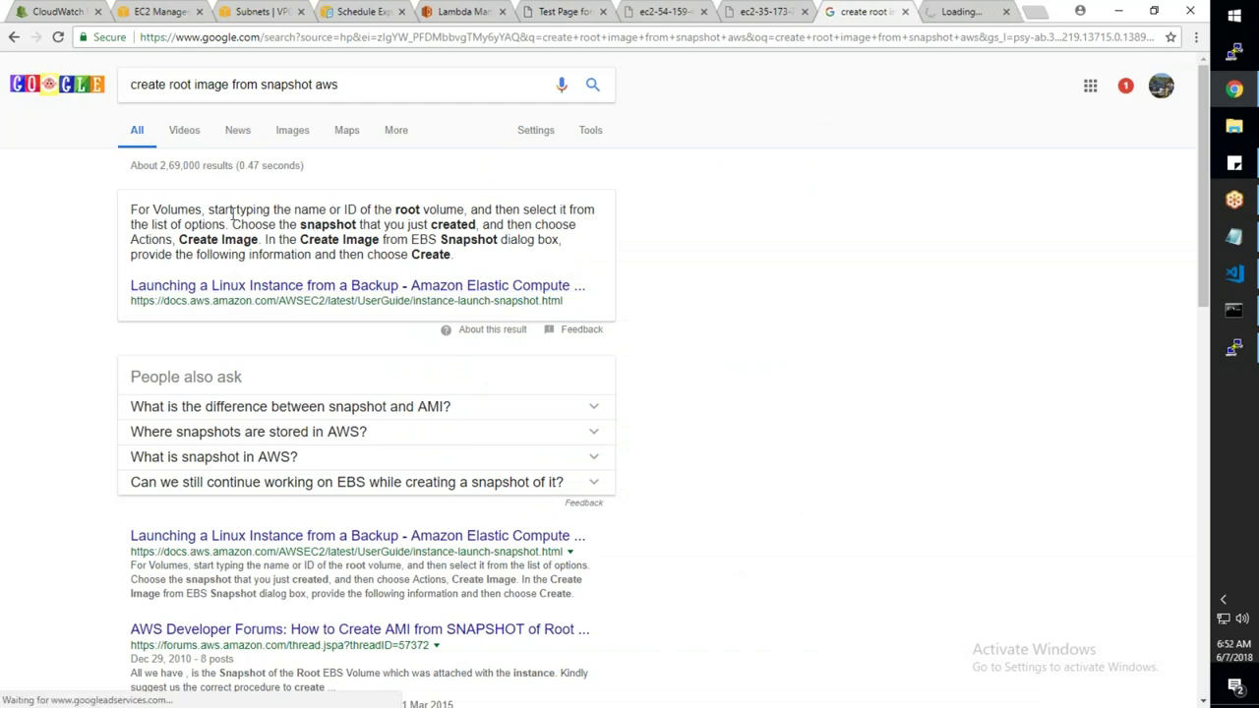
middle_click(283, 539)
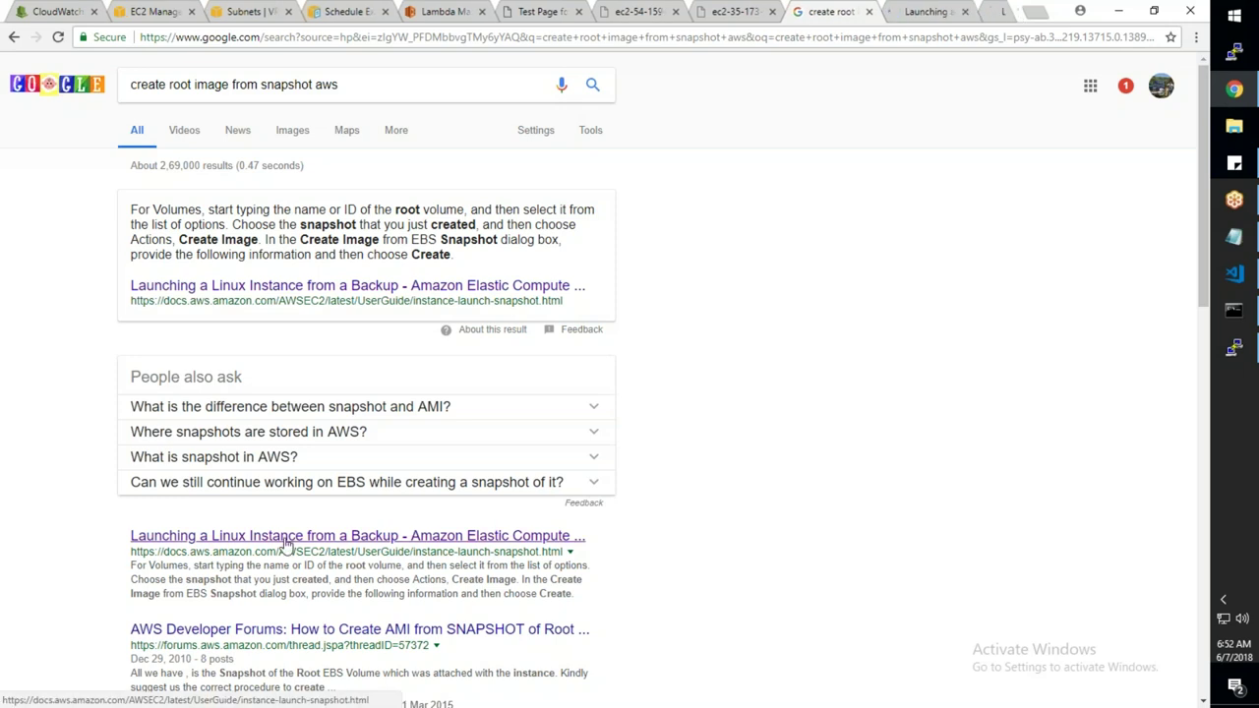
click(979, 12)
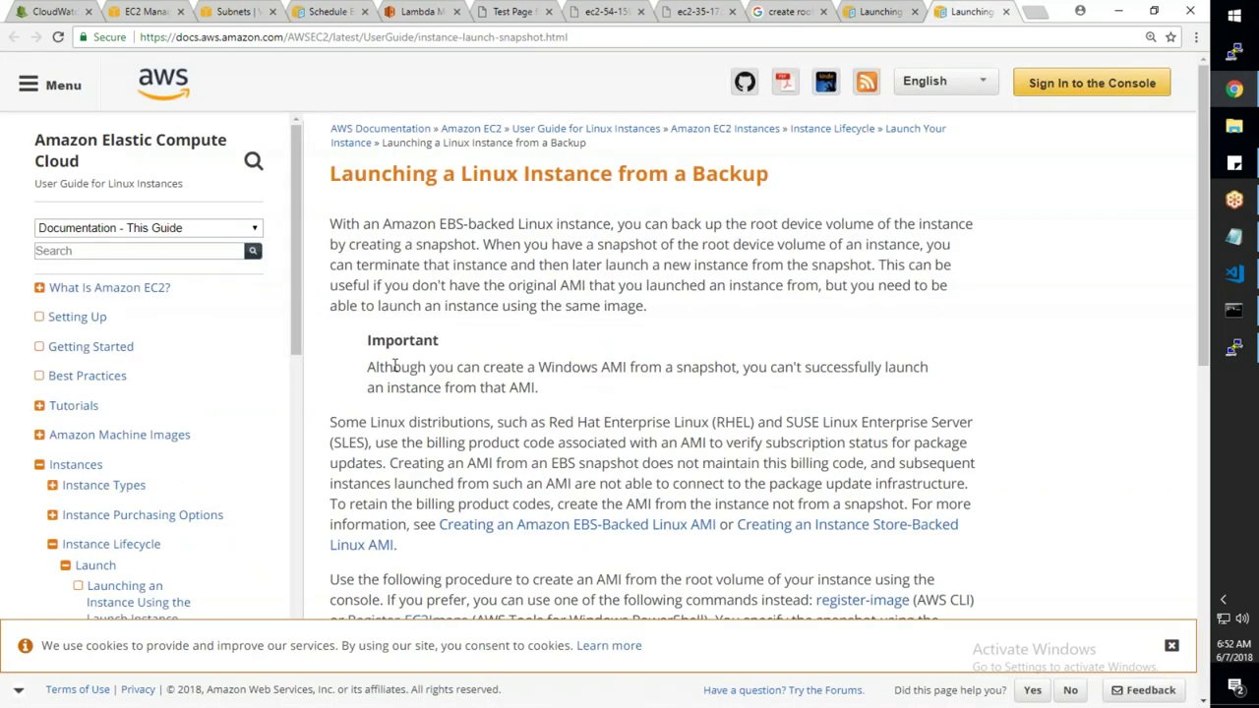
drag(632, 224, 959, 224)
drag(496, 244, 862, 243)
drag(437, 266, 826, 266)
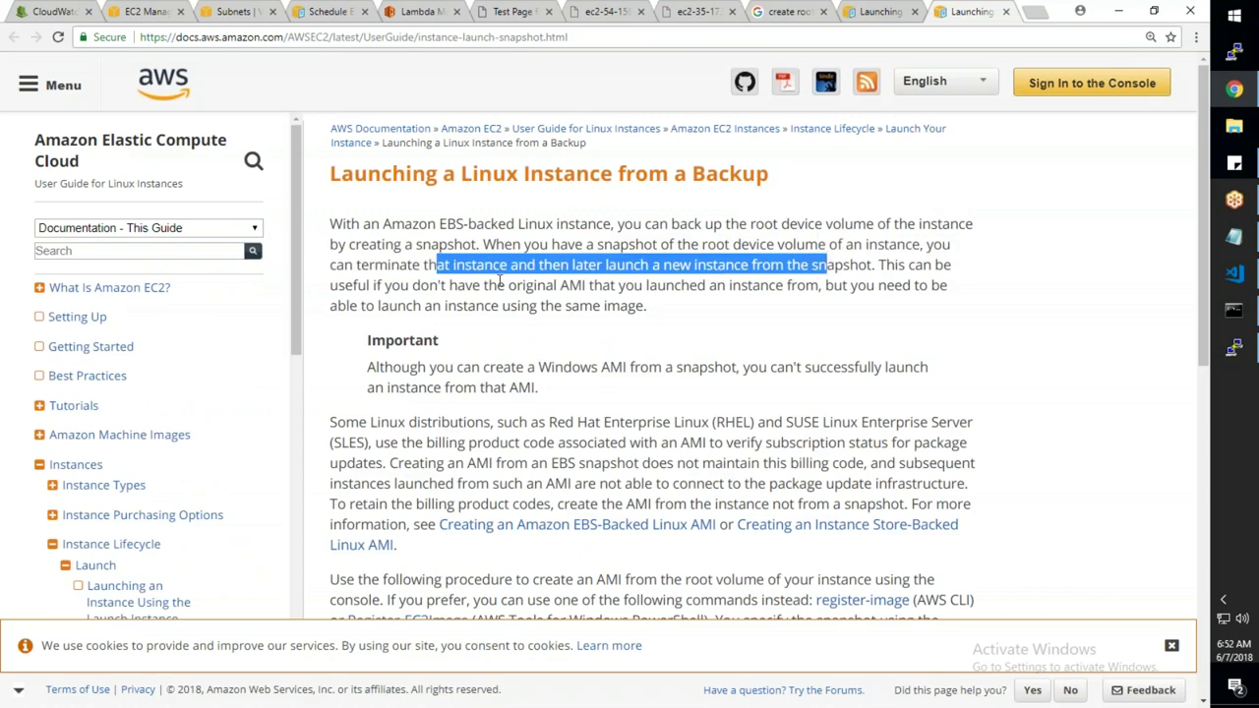
click(431, 287)
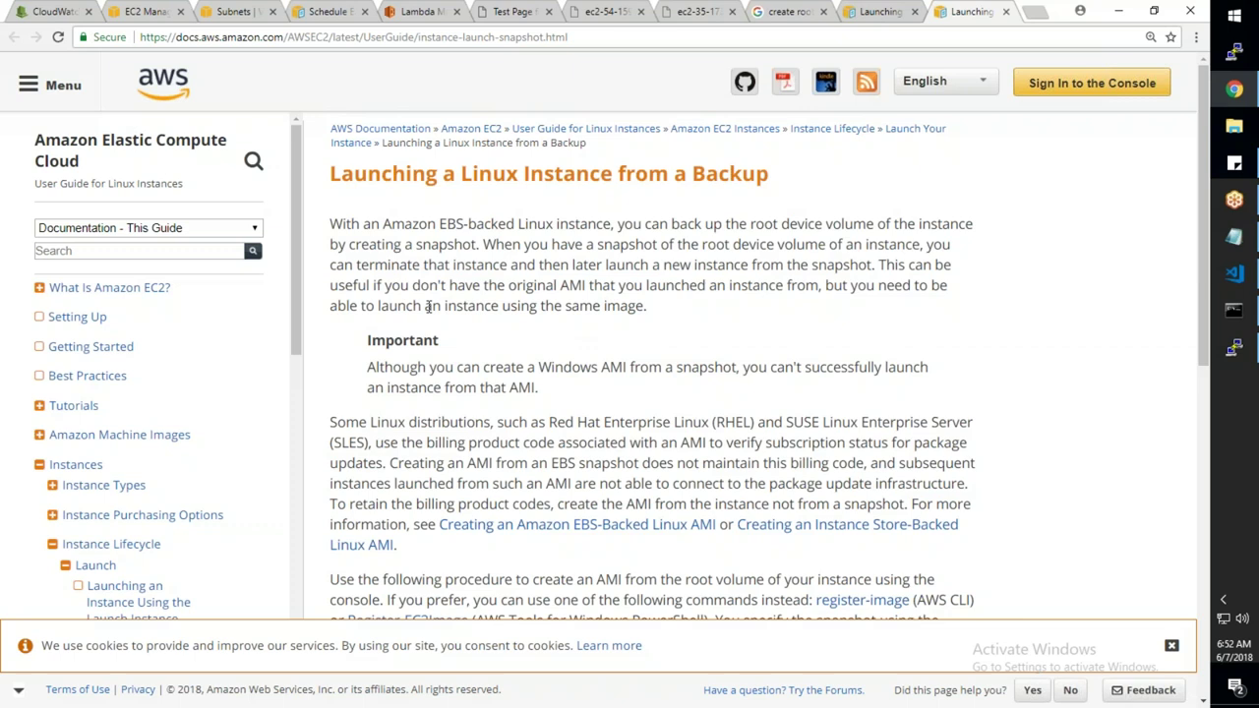
drag(379, 306, 540, 308)
Read the procedure for creating an AMI from the root volume, focusing on the parent instance options and Architecture choice
scroll(540, 307, down, 3)
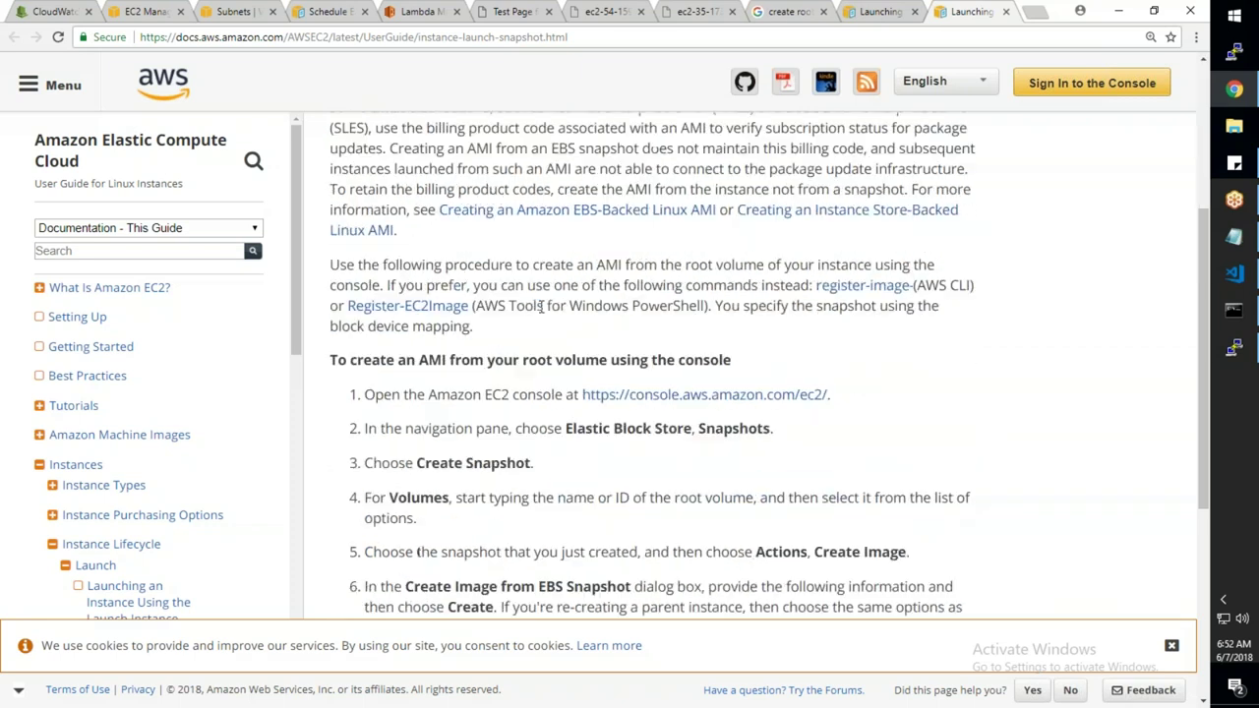
scroll(540, 311, down, 1)
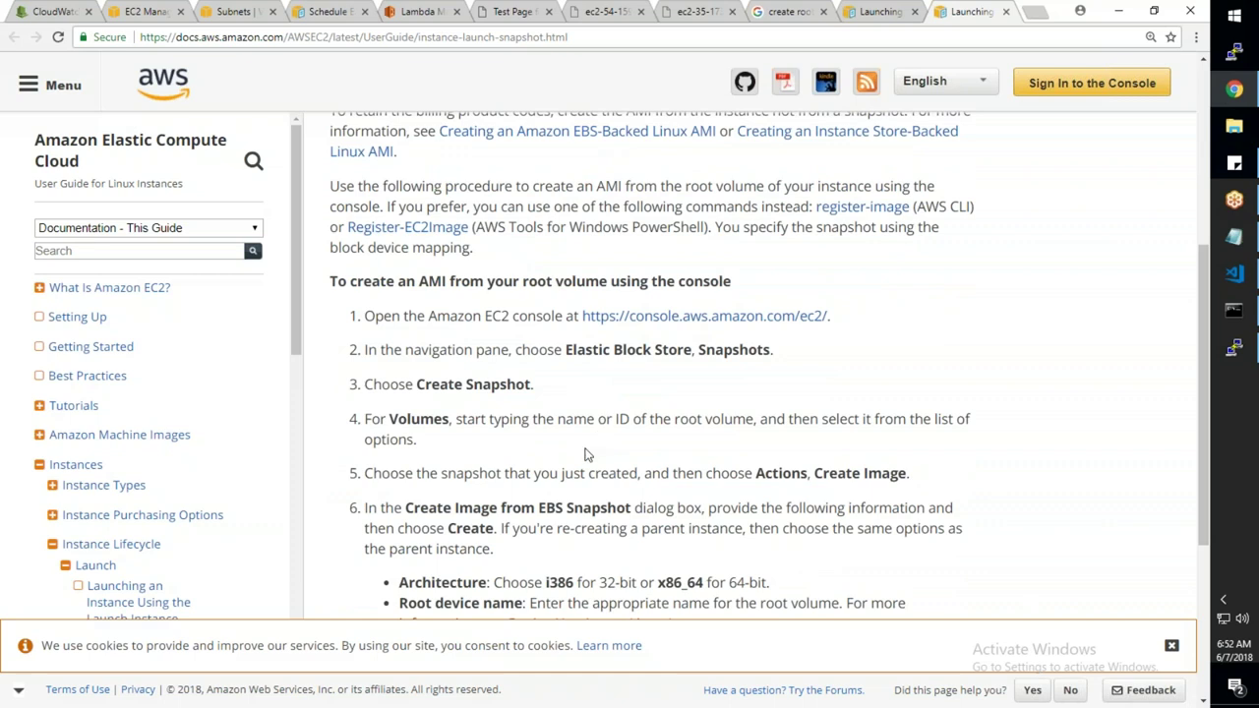
scroll(644, 444, down, 2)
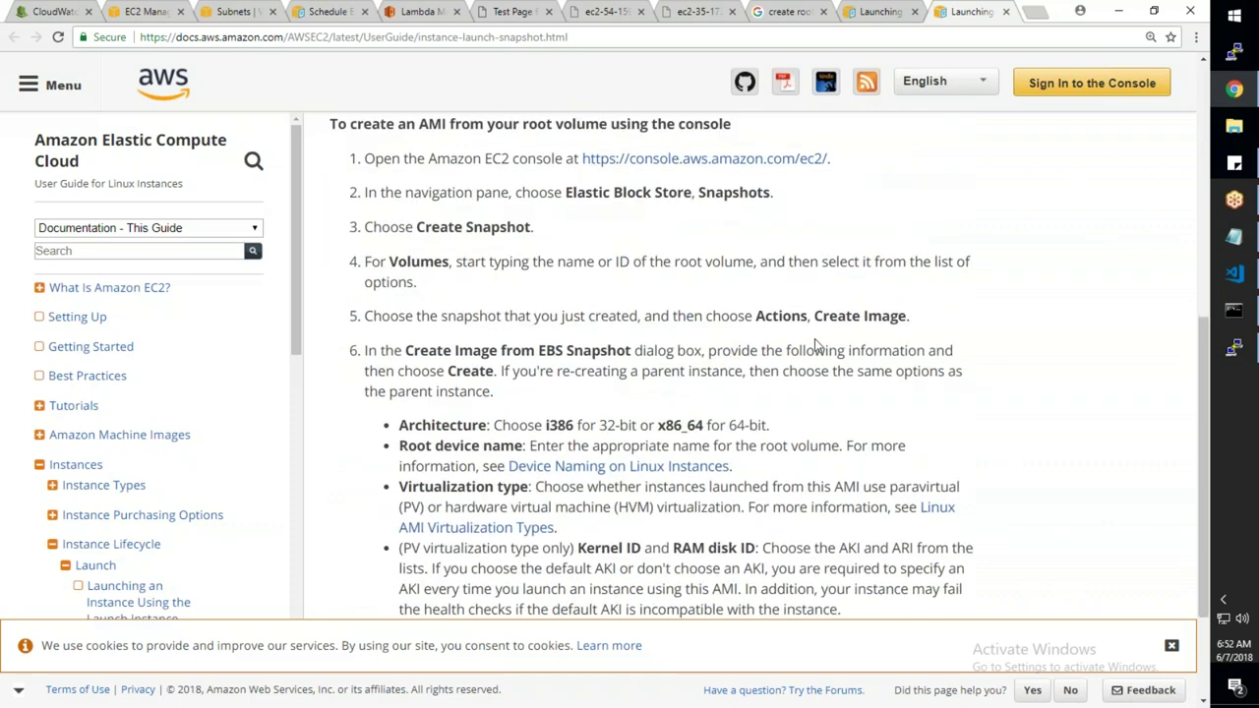
scroll(417, 364, down, 1)
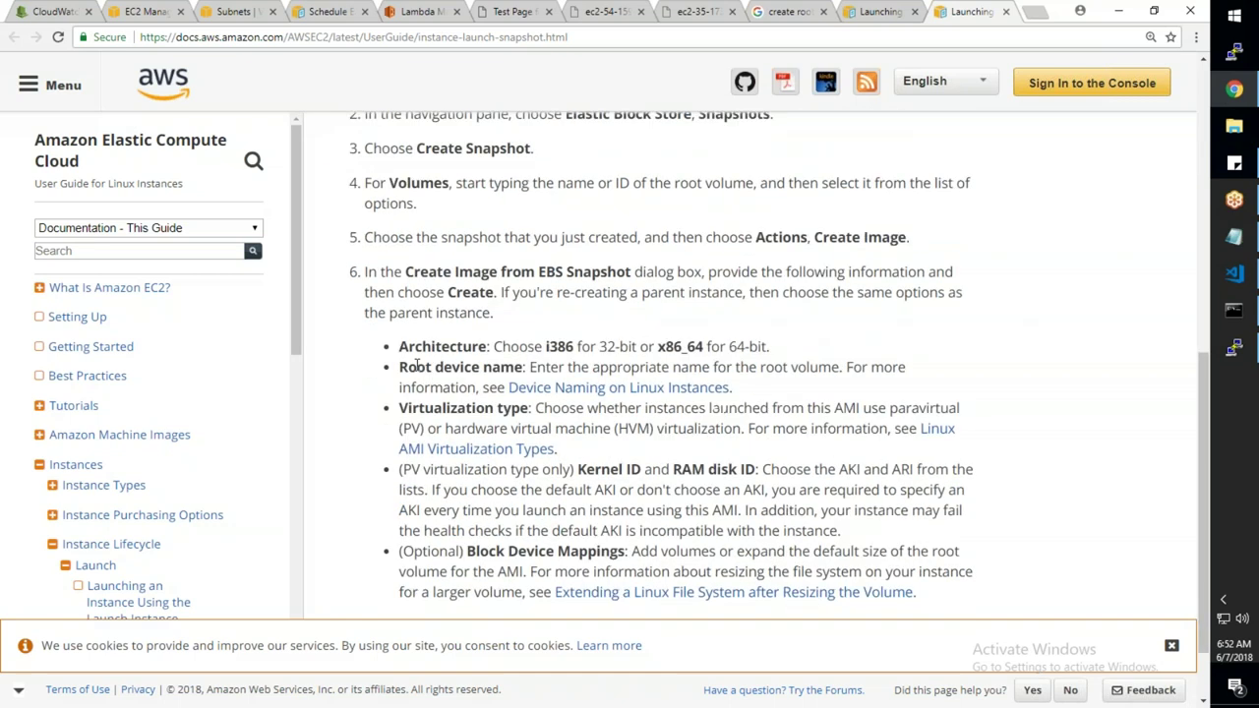
drag(368, 271, 535, 271)
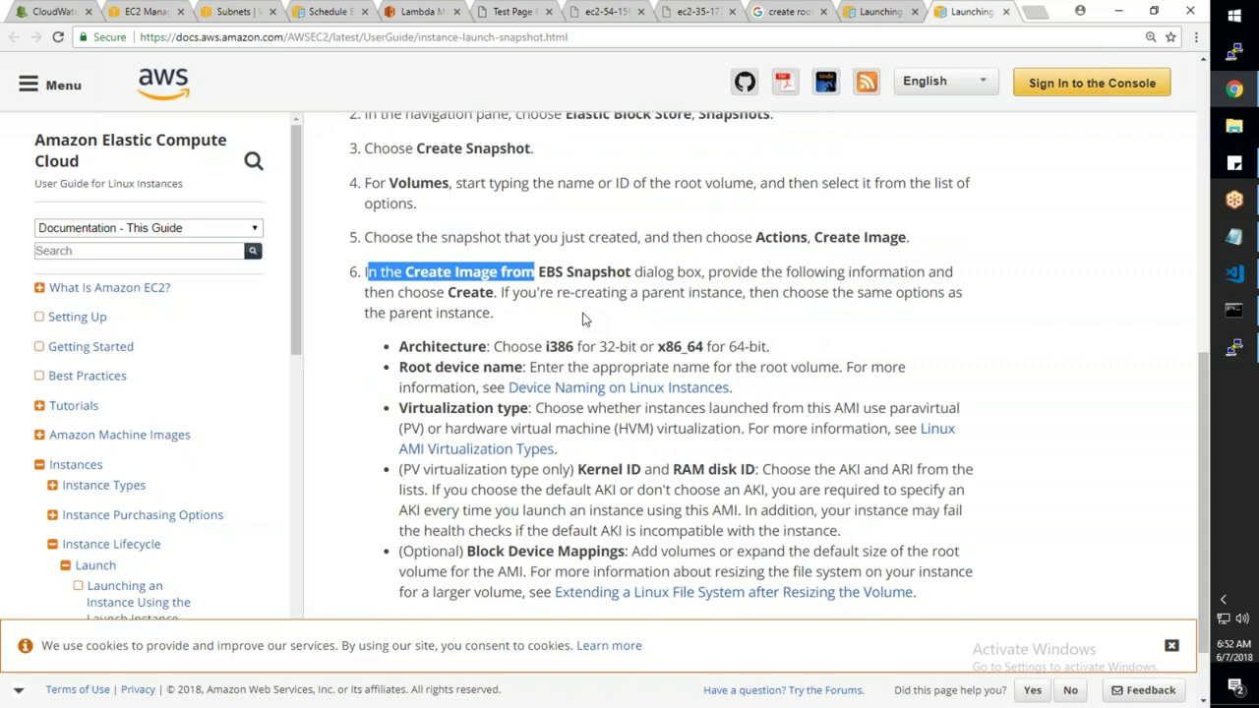
drag(518, 293, 704, 298)
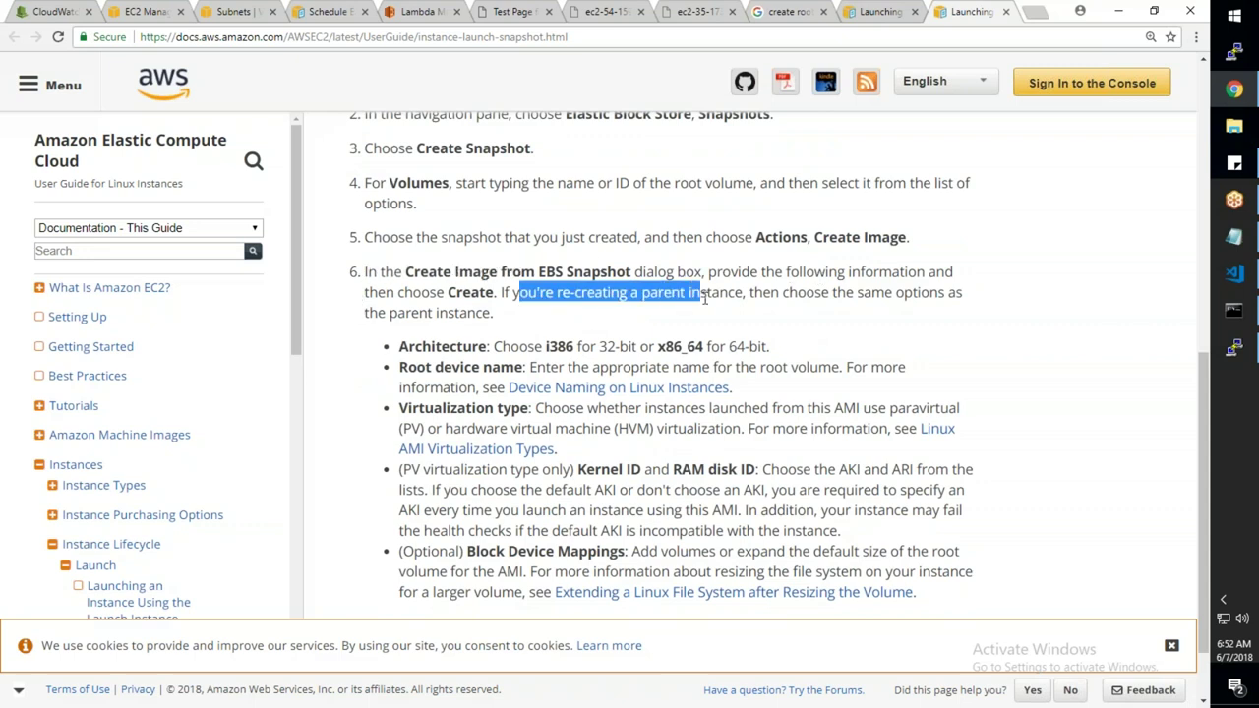
drag(502, 348, 779, 346)
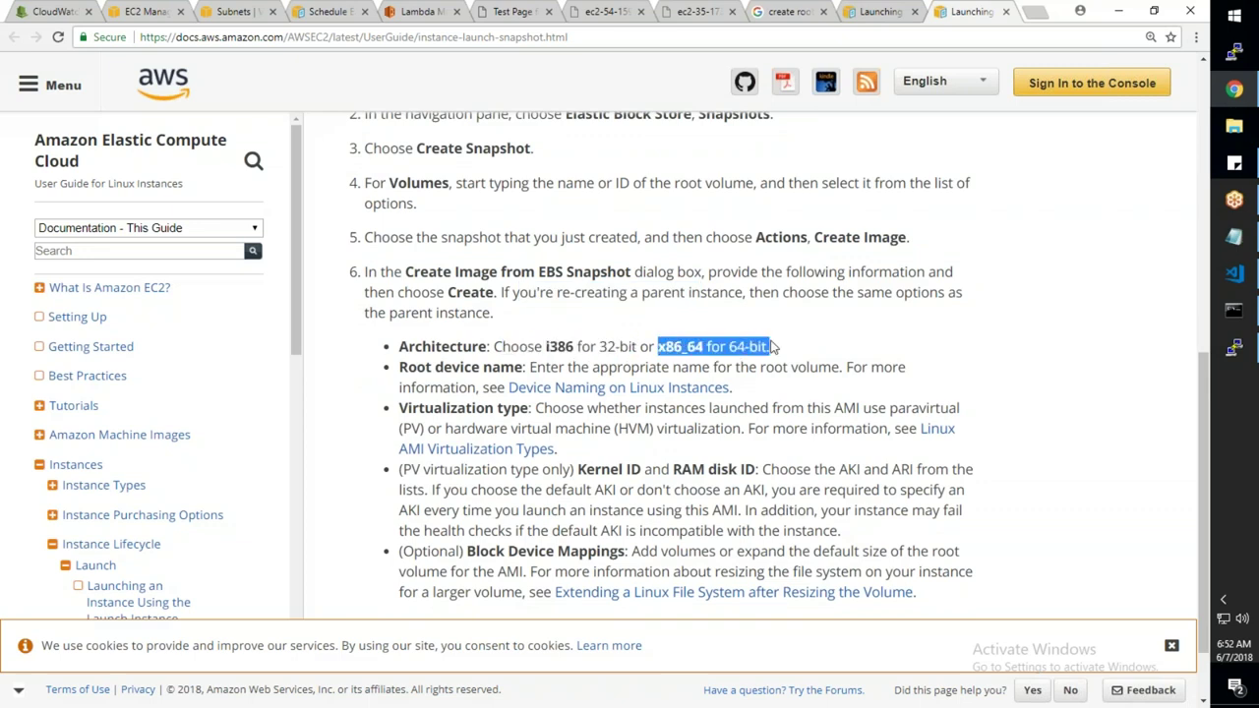
Return to the EC2 console and show the instances list
click(147, 12)
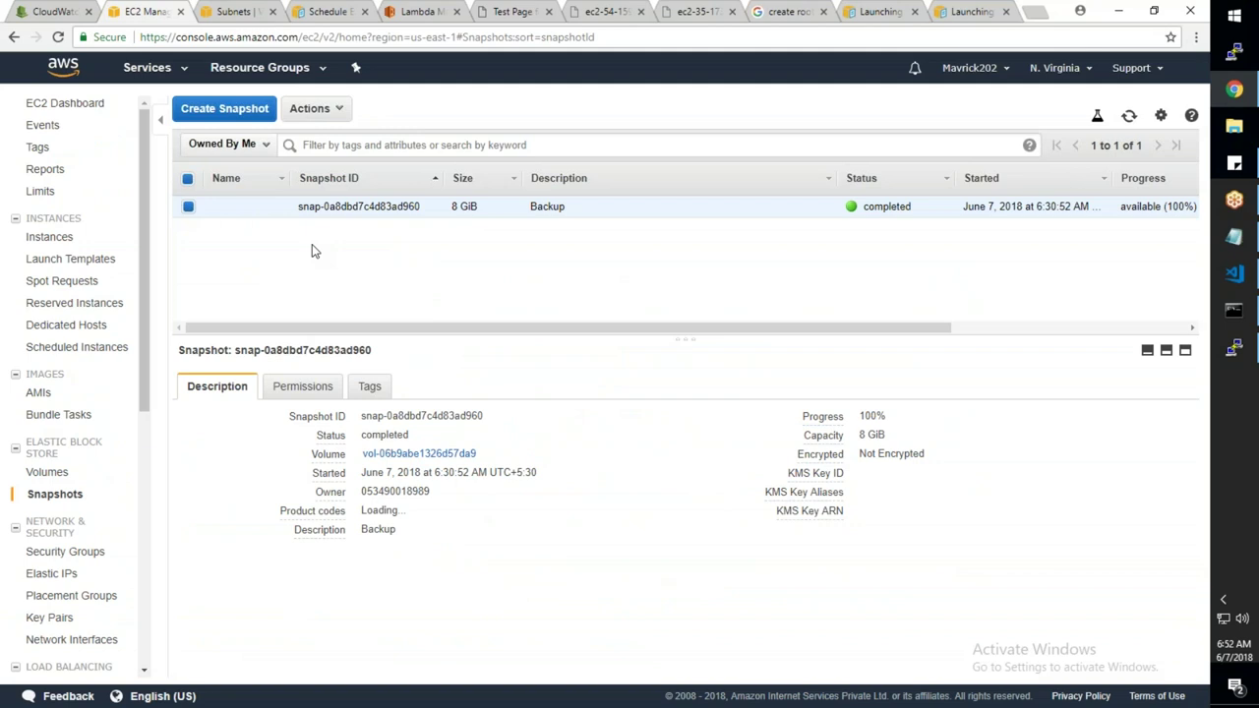
click(51, 239)
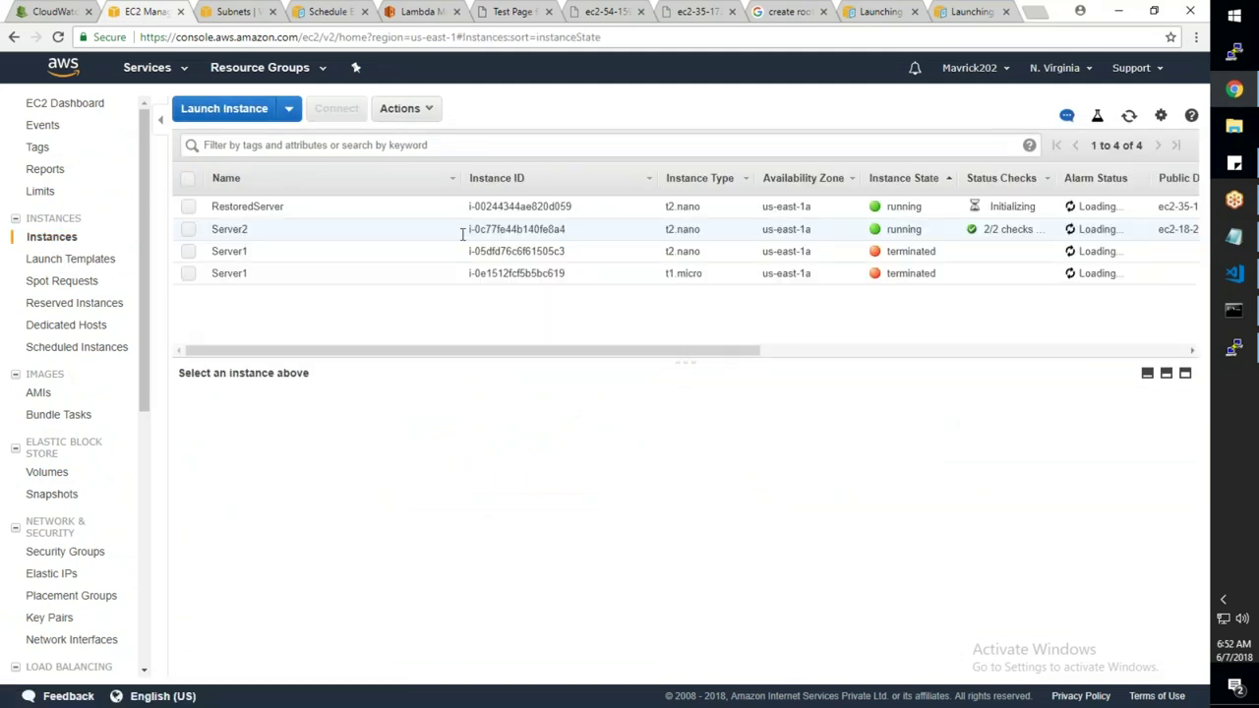
Show Server2's description details and check which AMI it was launched from
click(285, 252)
click(284, 229)
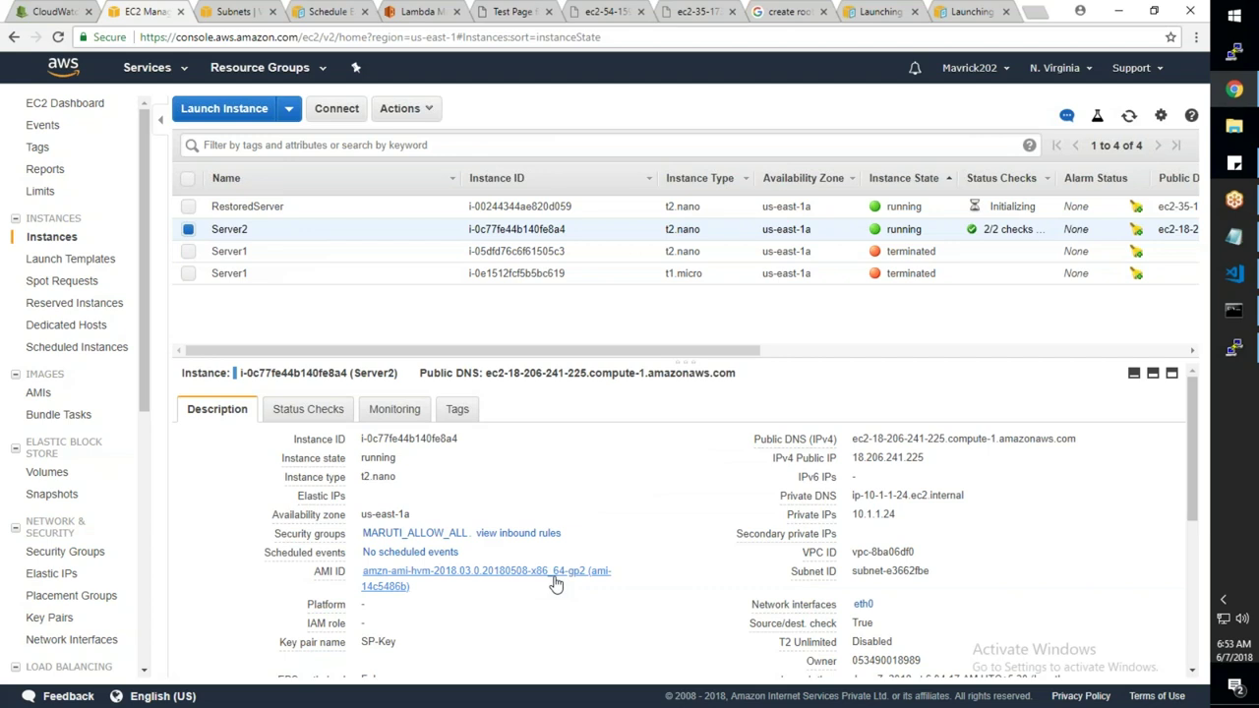
Read the Virtualization type, Kernel ID and RAM disk ID options in the AWS guide on launching from a backup, and dismiss the cookie notice
click(966, 12)
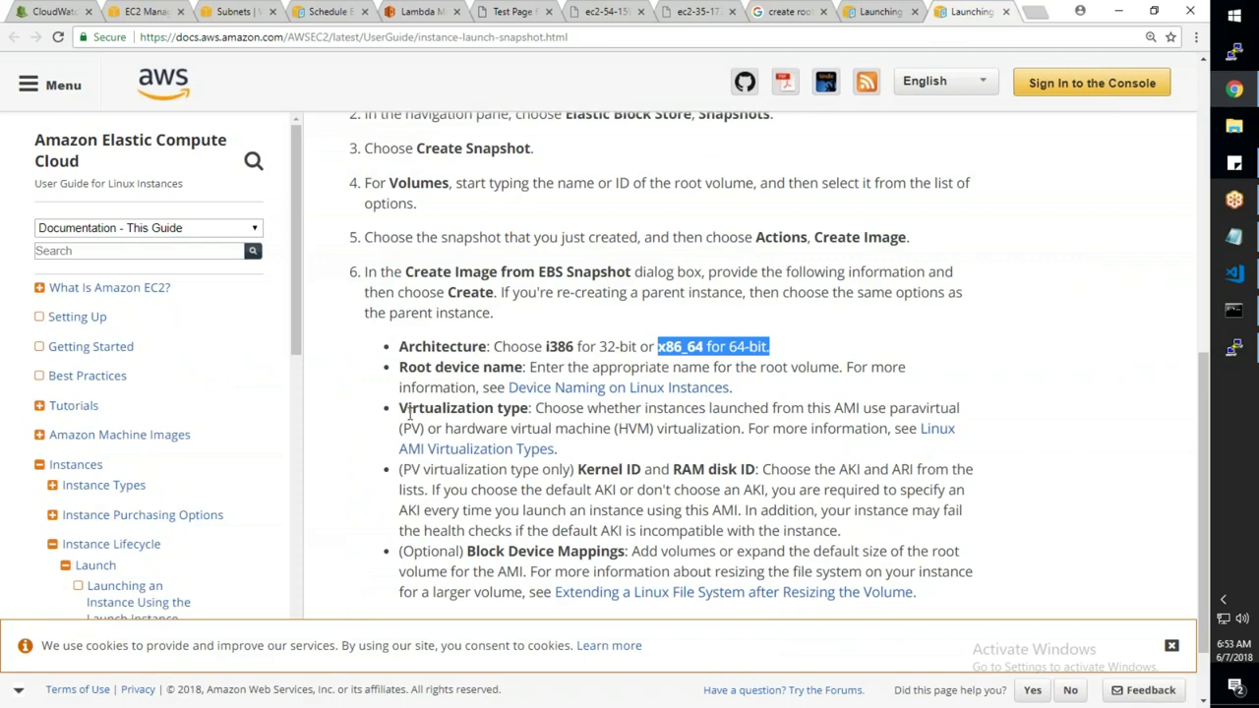
drag(544, 407, 841, 428)
scroll(551, 432, down, 1)
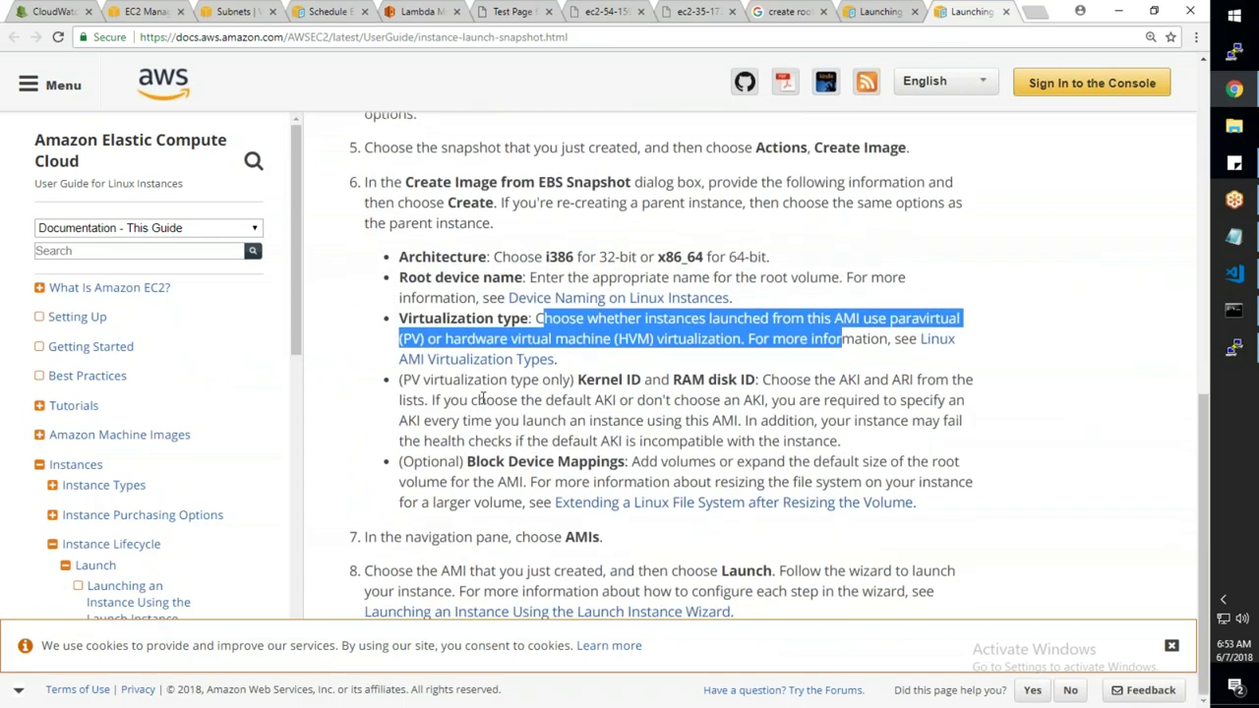
drag(586, 382, 688, 409)
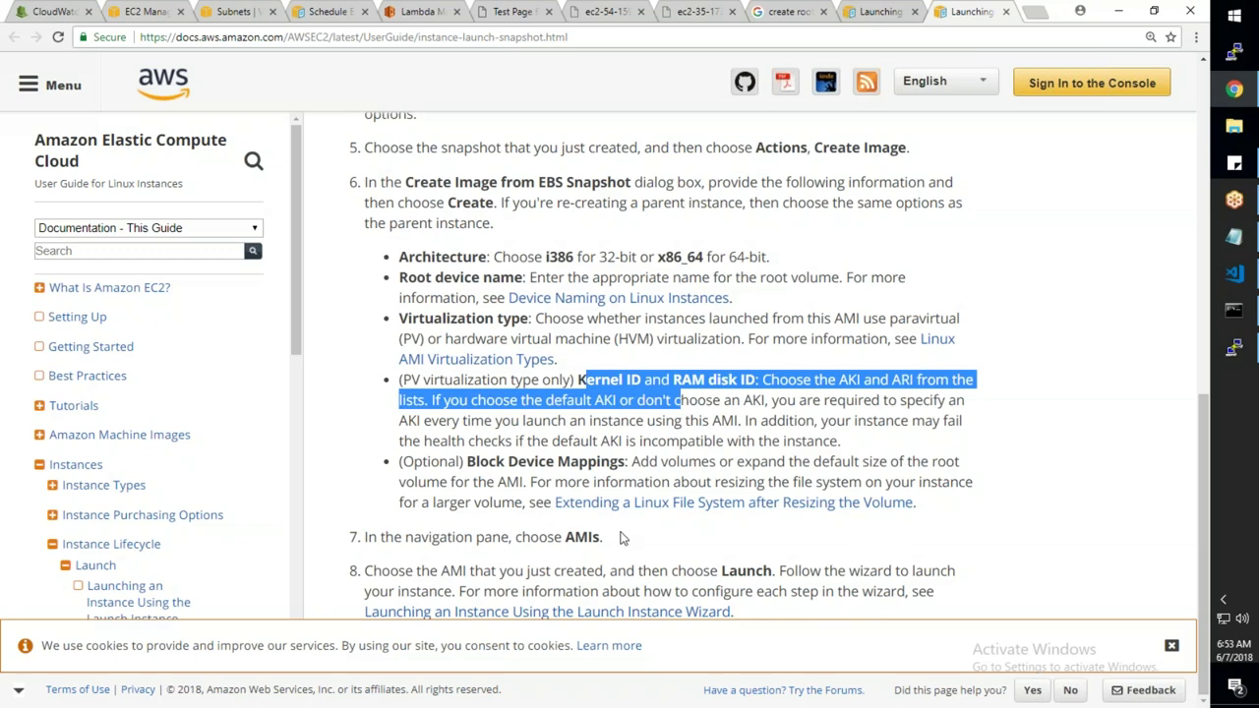
click(557, 569)
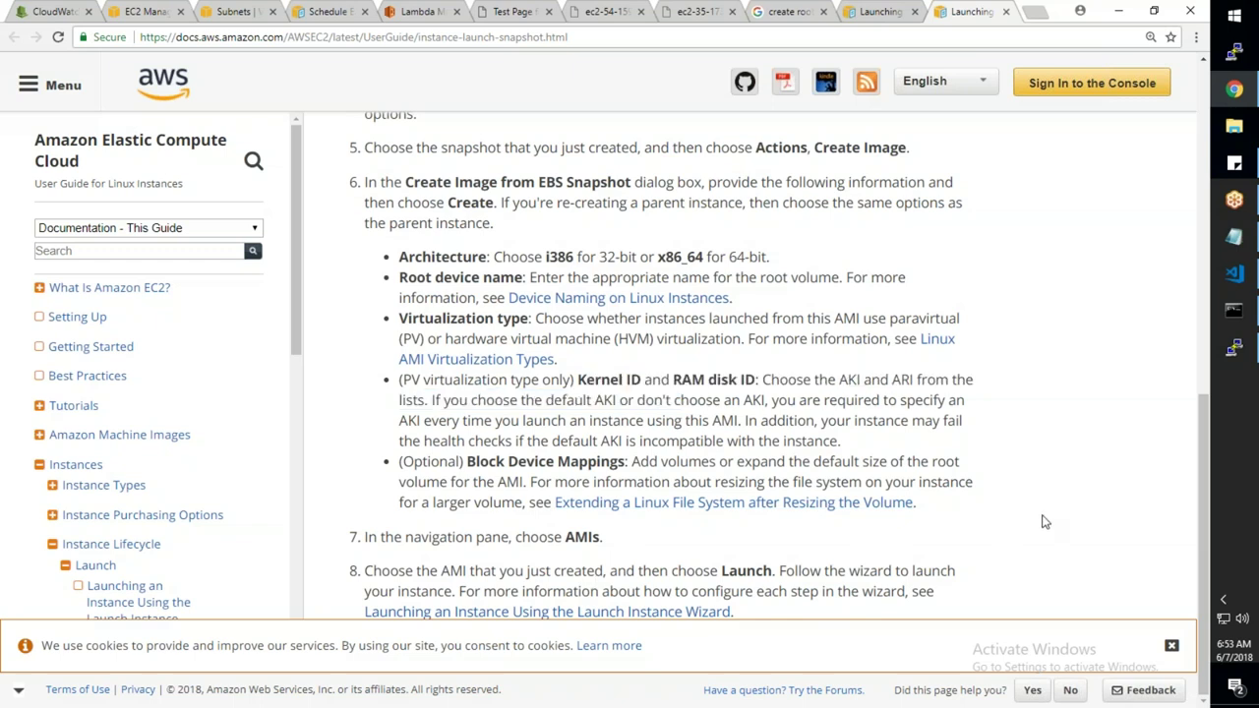
click(1170, 645)
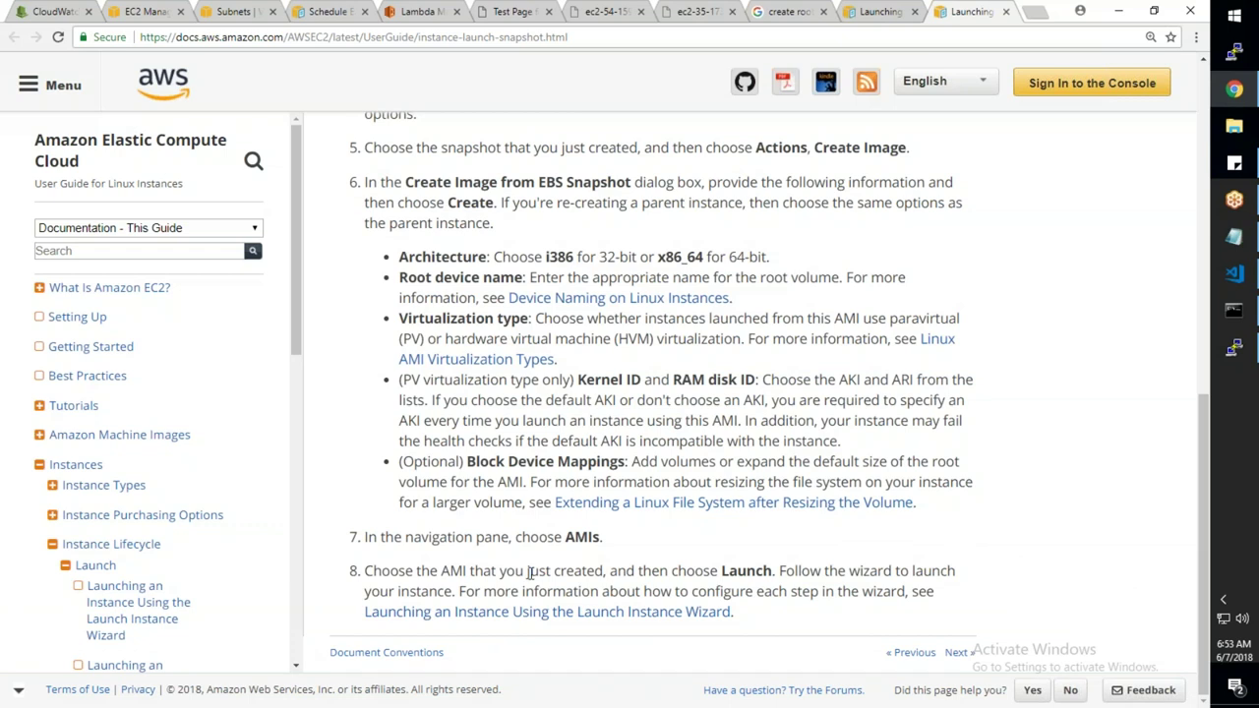
Open the linked guide "Creating an Amazon EBS-Backed Linux AMI" and skim its procedure for creating an AMI from an instance
scroll(510, 412, up, 5)
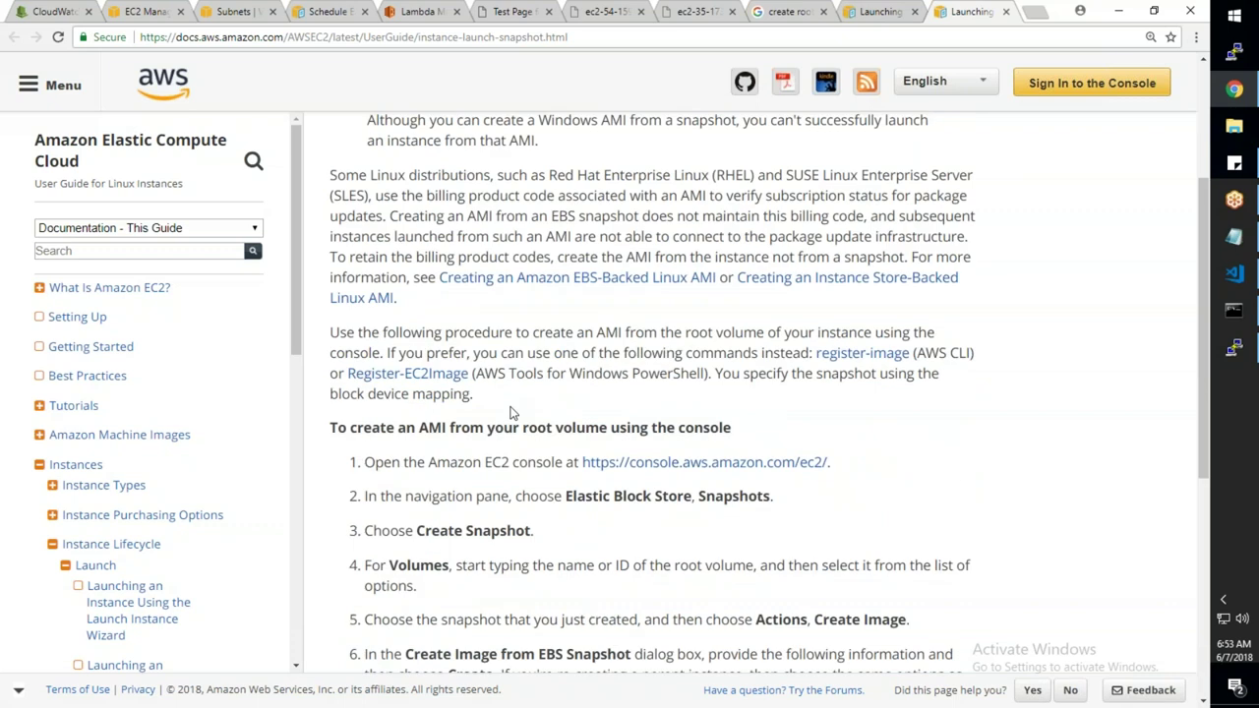
scroll(510, 412, up, 2)
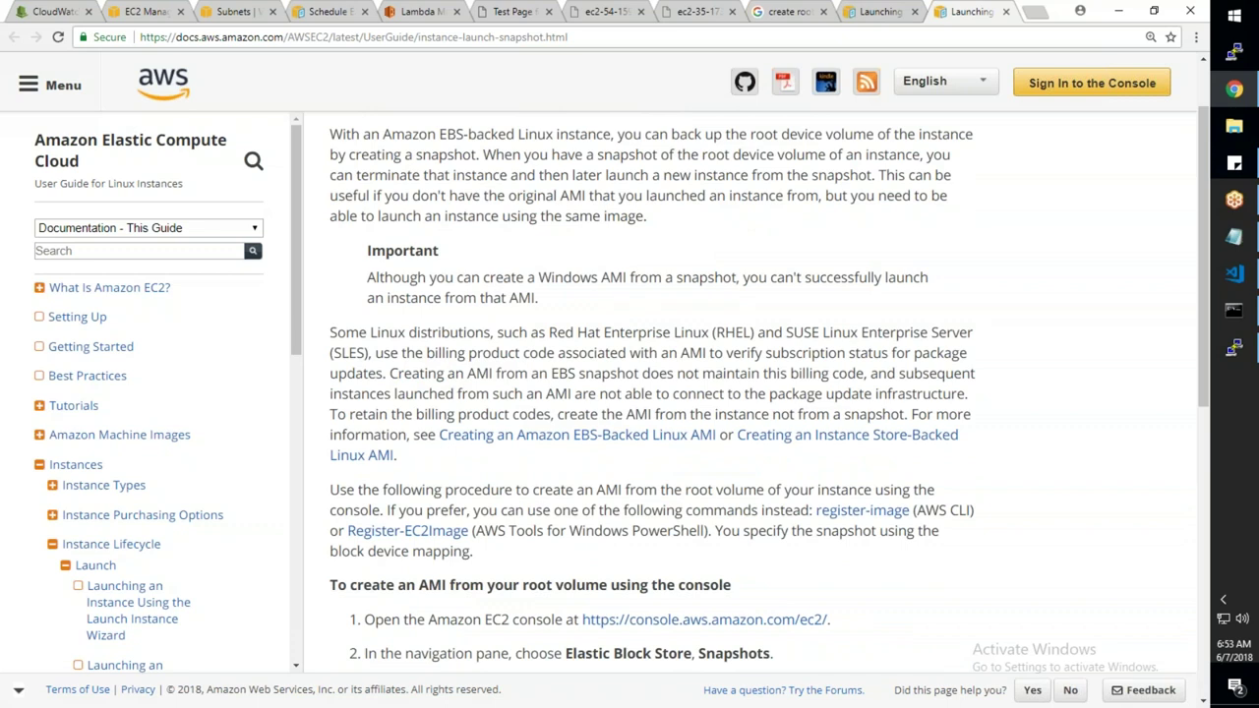
scroll(649, 393, up, 2)
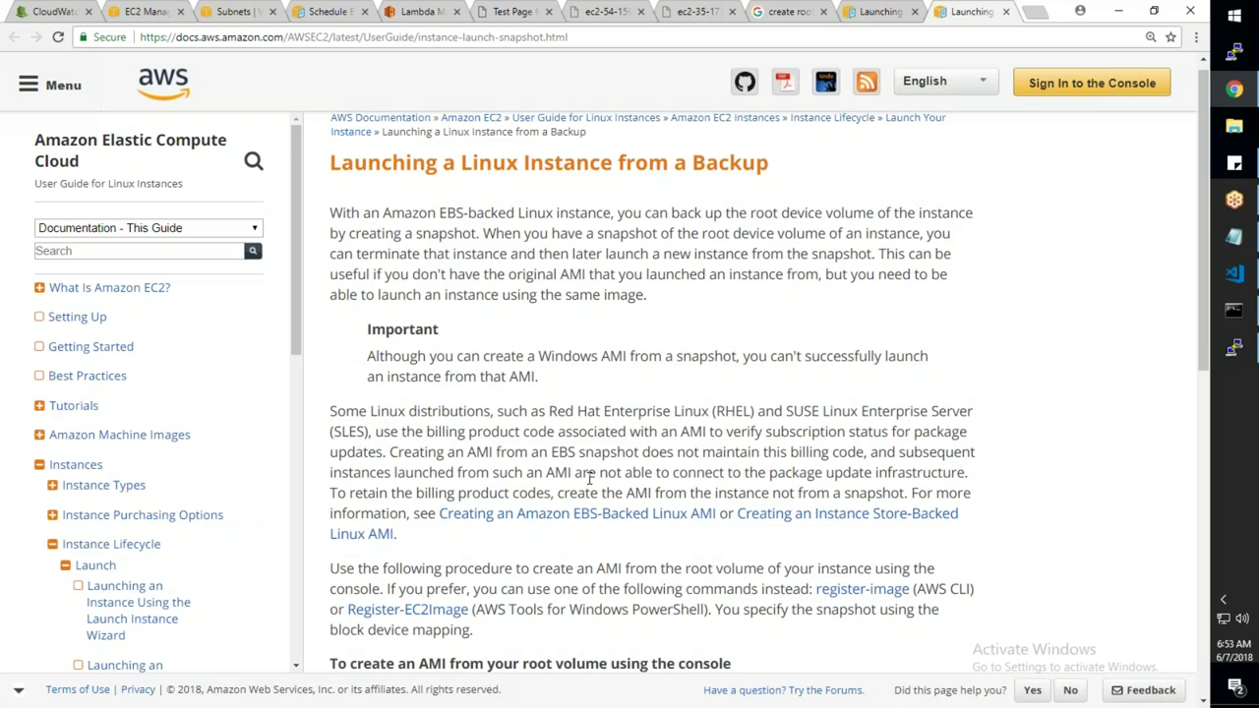
click(547, 526)
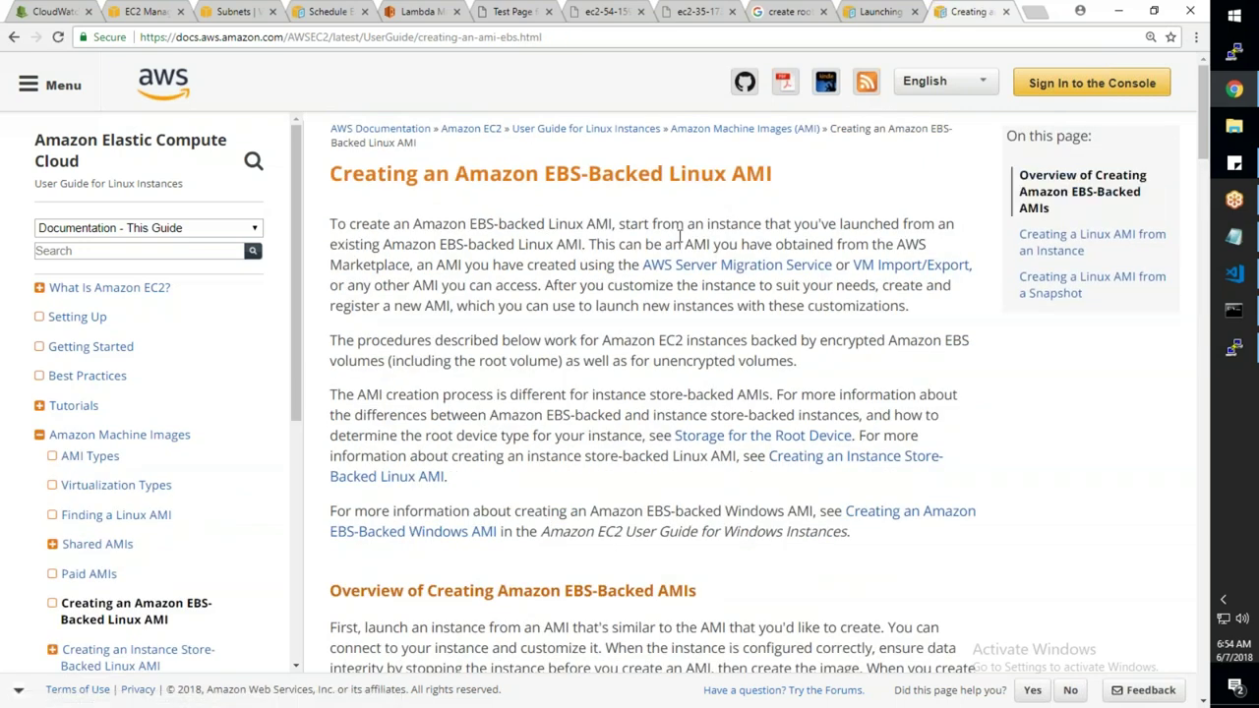
scroll(775, 433, down, 2)
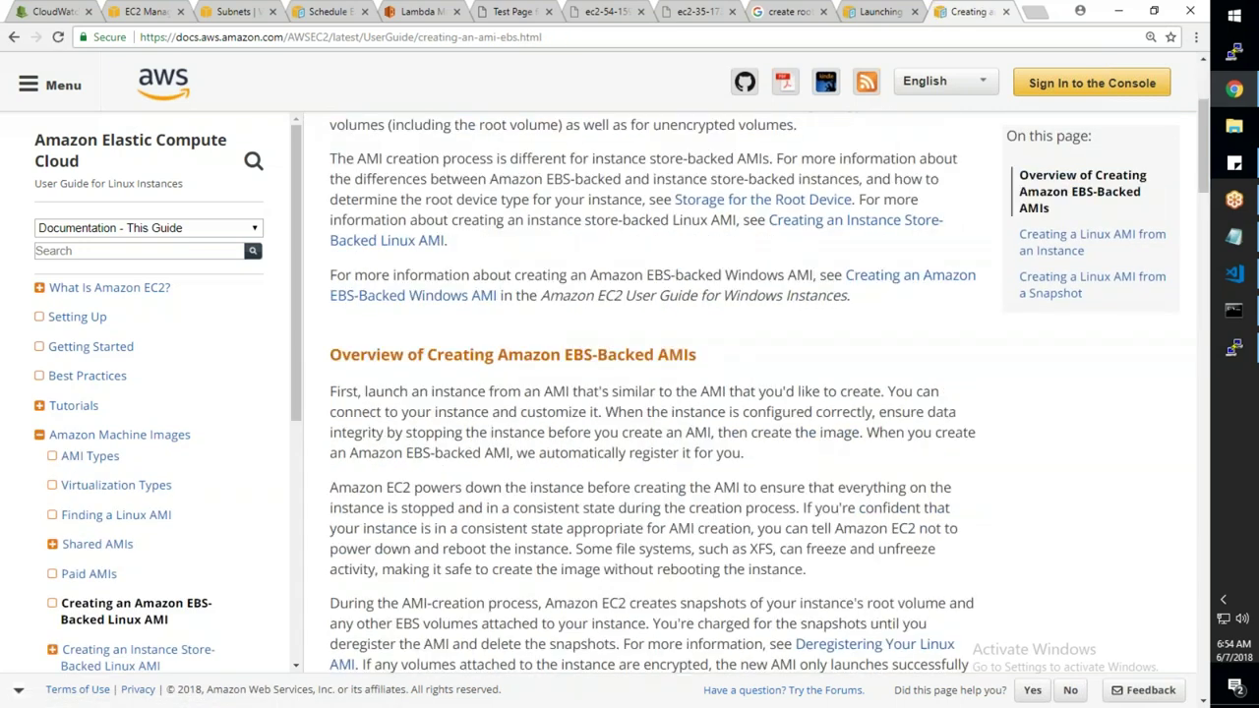
scroll(580, 263, down, 5)
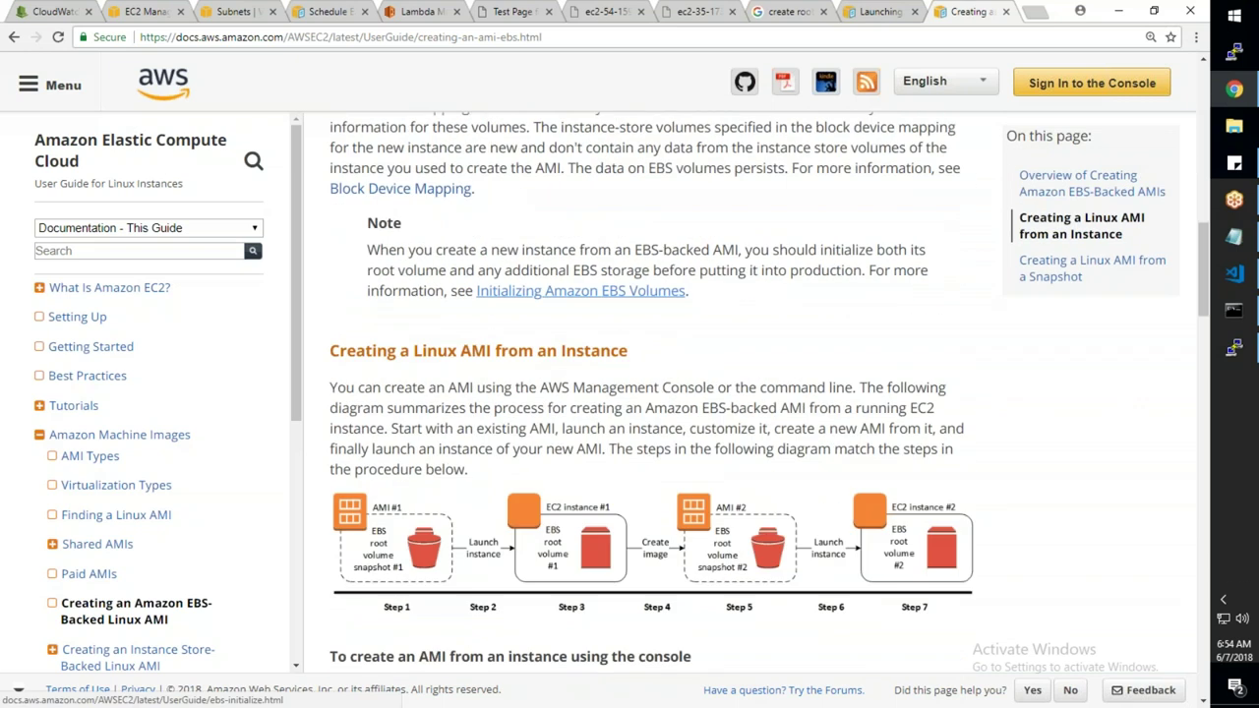
scroll(580, 263, down, 8)
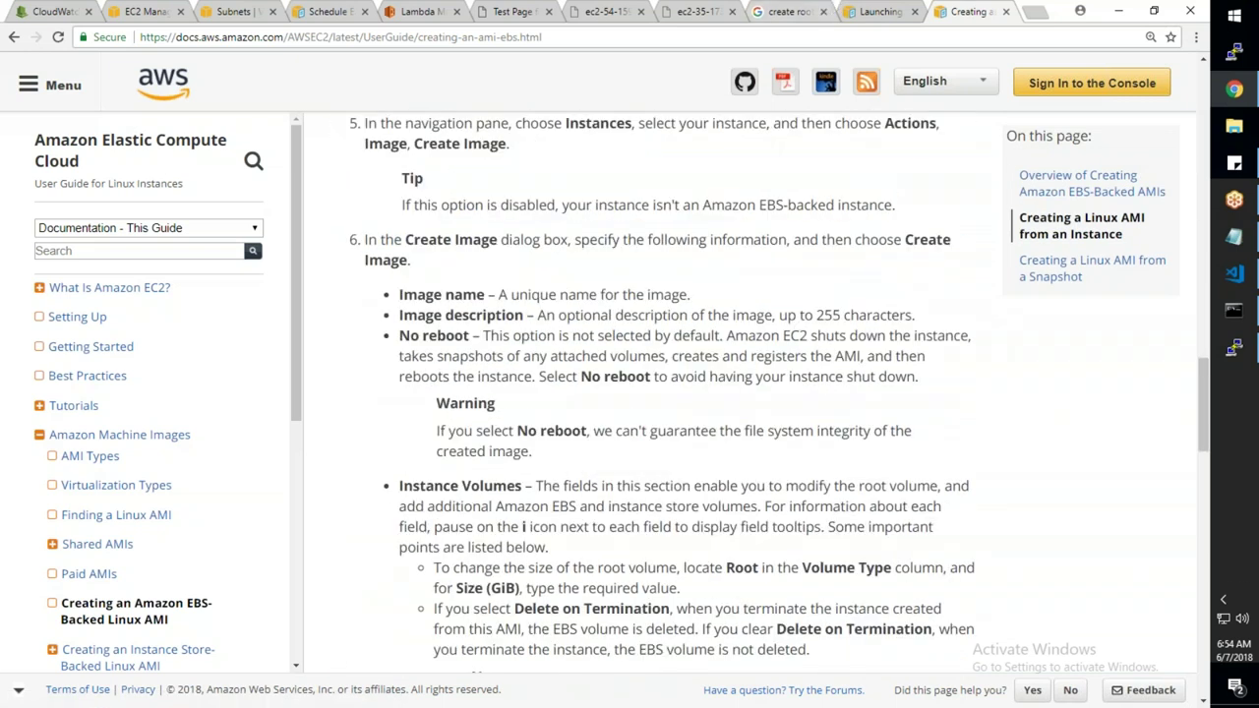
Return to the EC2 console, select RestoredServer, and check the architecture of the Deleted-Serve-2 AMI in its details
click(116, 14)
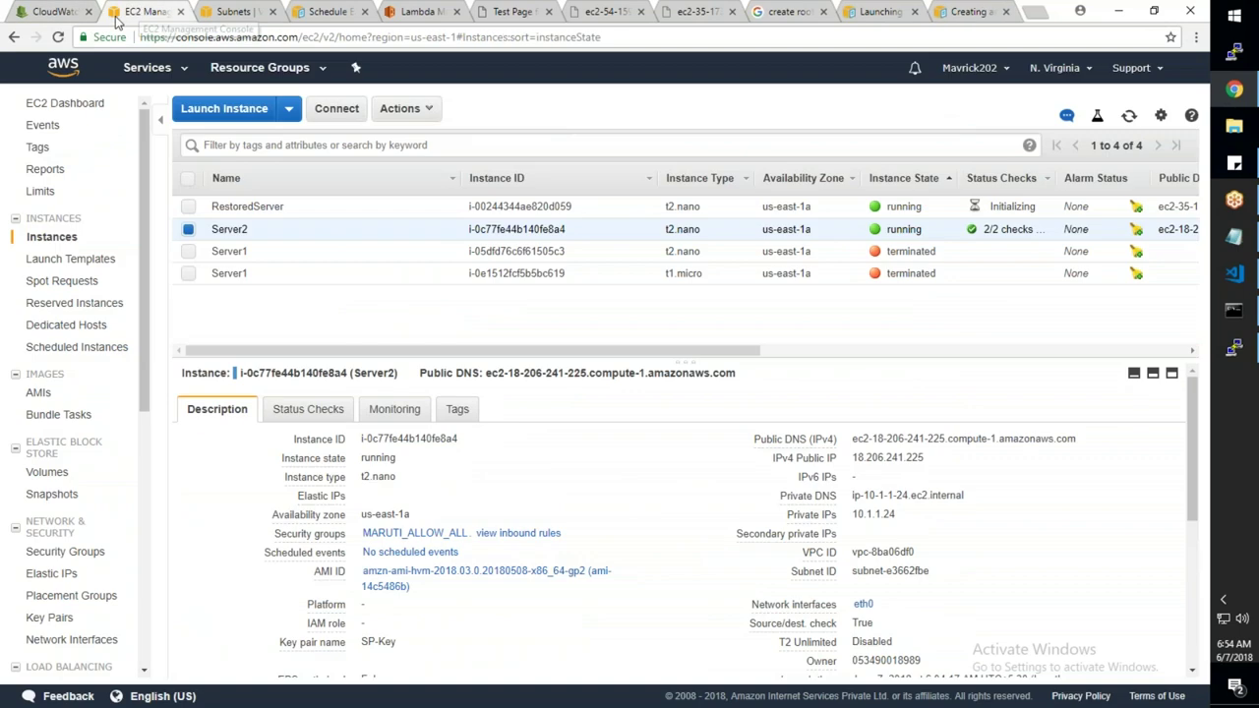
click(438, 207)
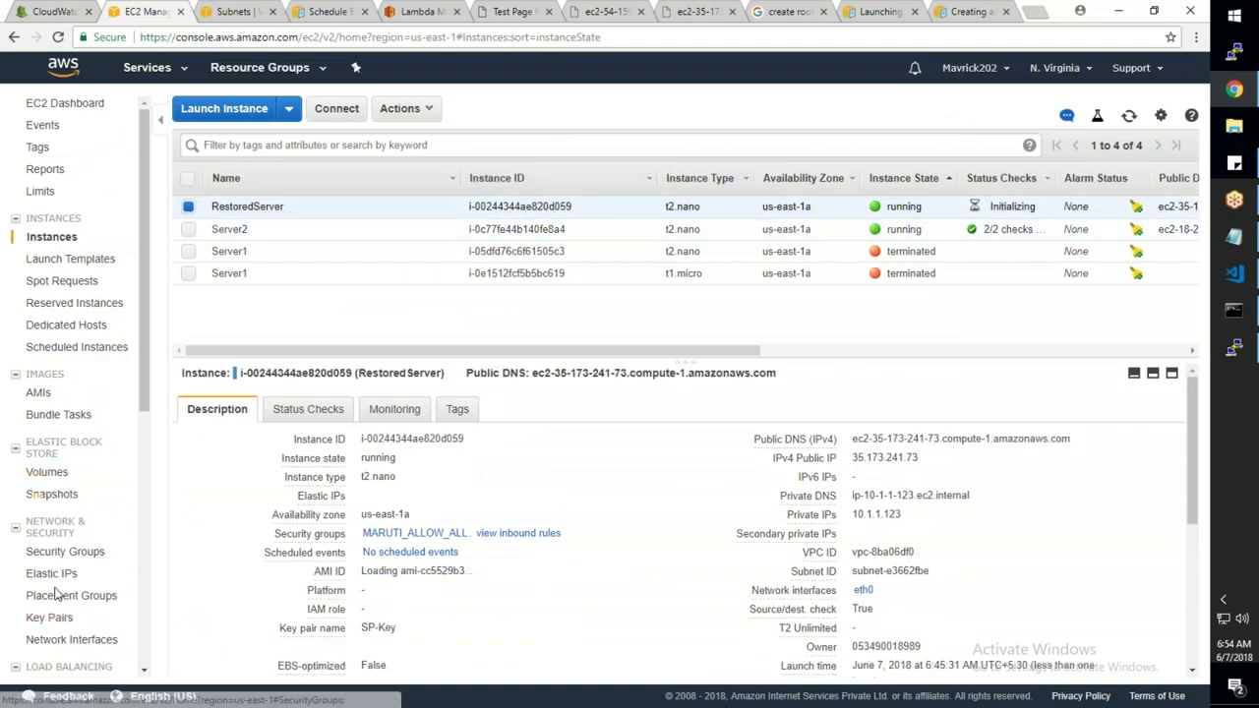
click(40, 393)
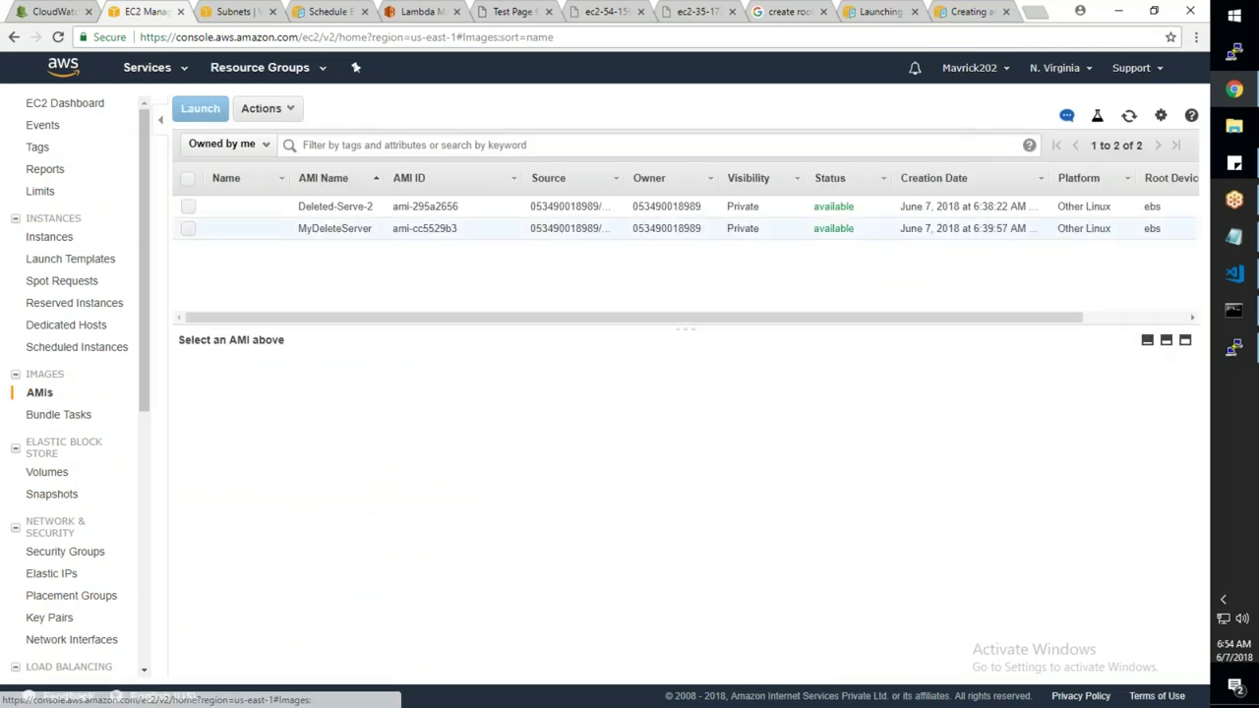
click(361, 208)
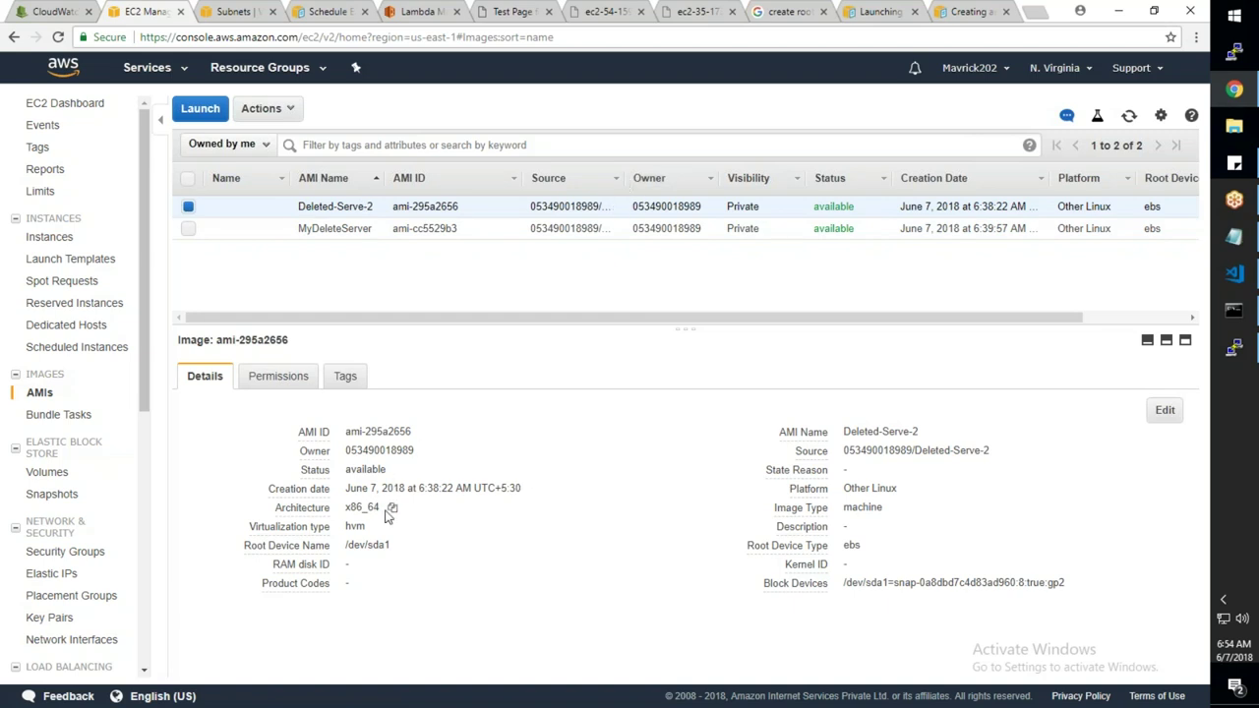
drag(380, 508, 350, 508)
Review the Architecture choices for creating an image from the Backup snapshot, and cancel without creating the image
click(54, 495)
right_click(376, 228)
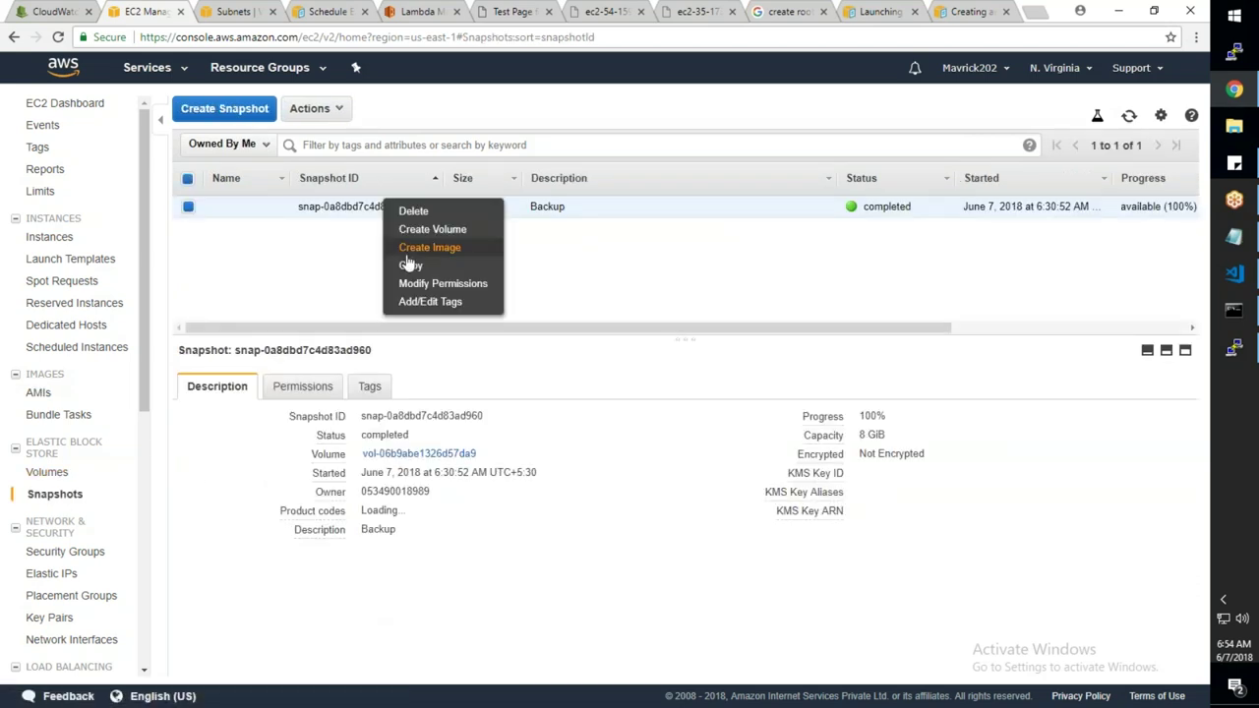
click(413, 249)
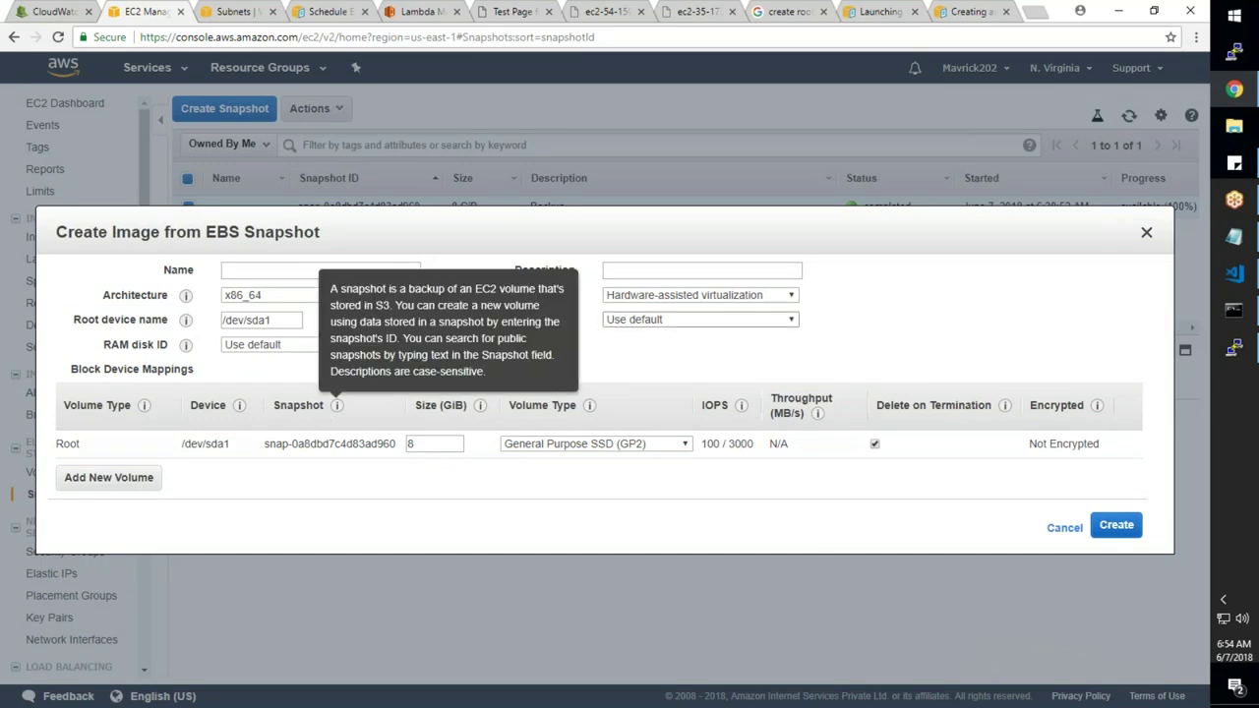
click(683, 272)
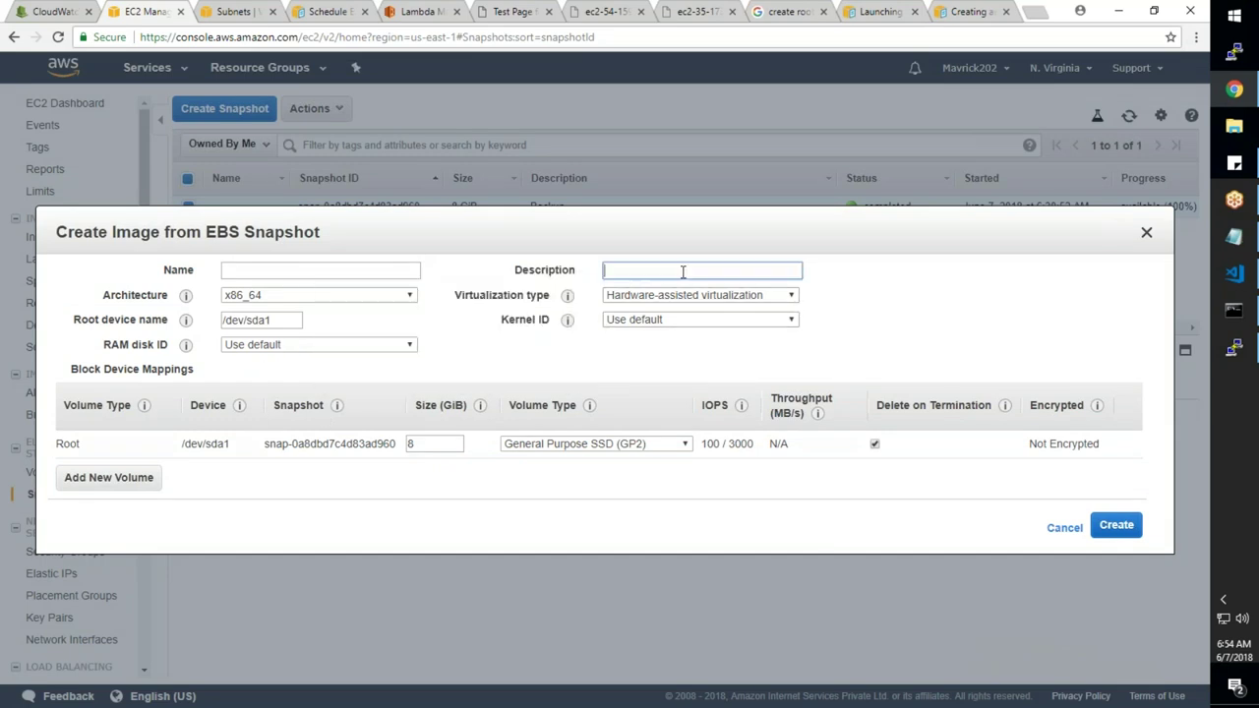
click(328, 300)
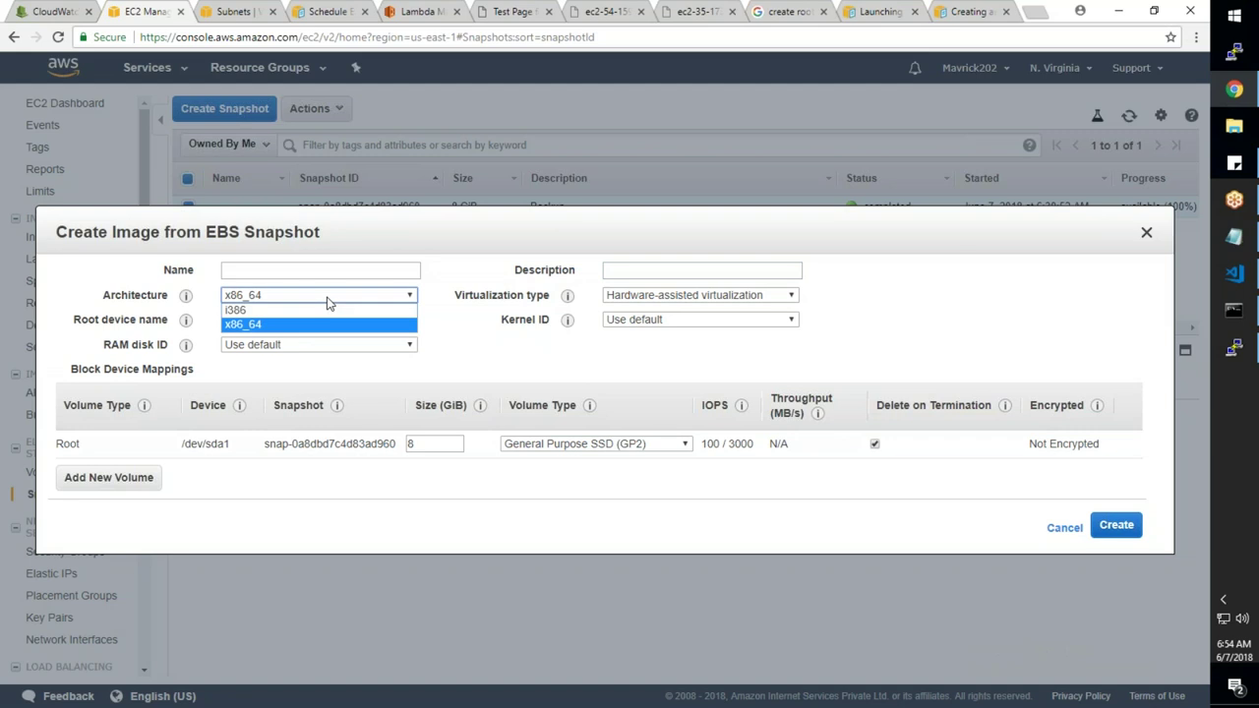
click(315, 324)
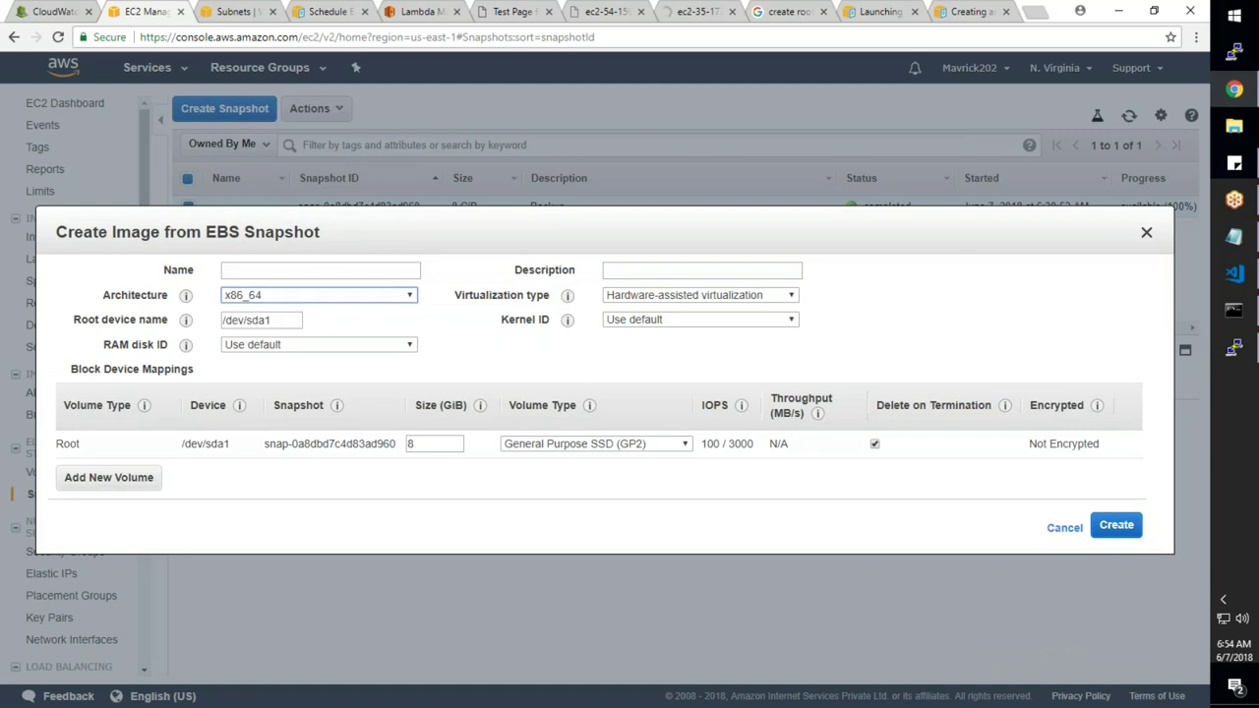
click(382, 298)
click(324, 324)
click(1060, 530)
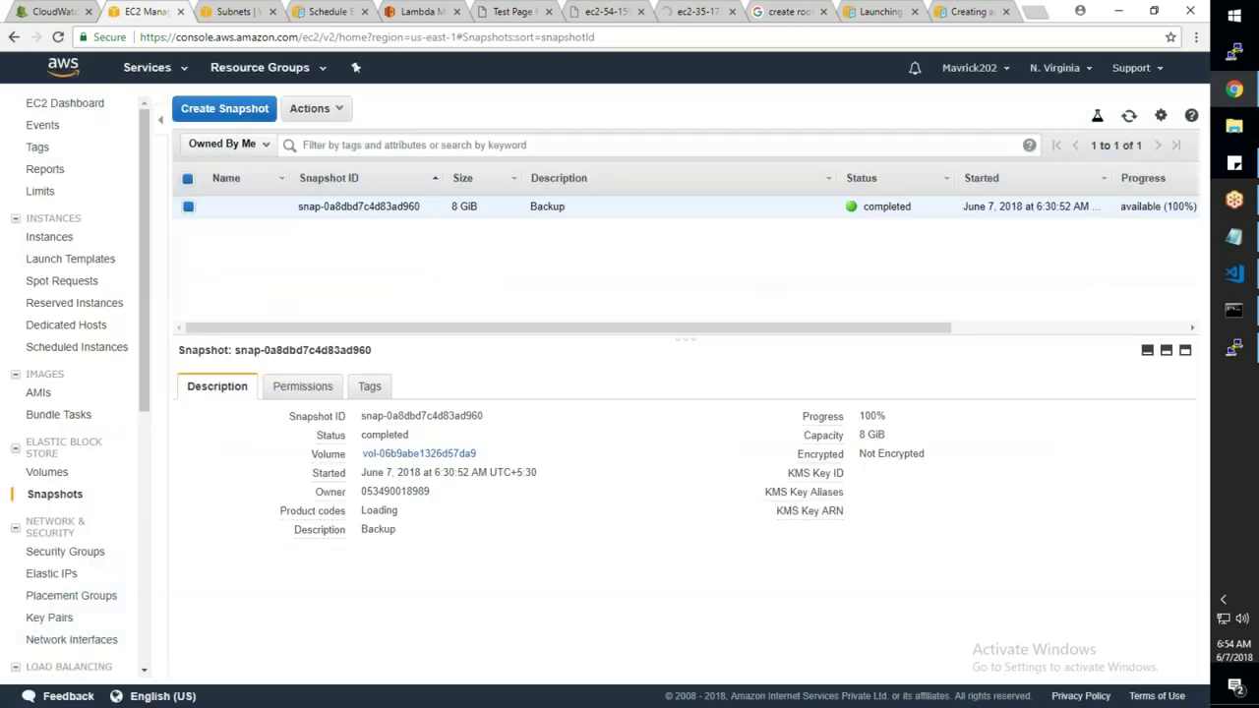
Review Amazon Linux AMI 2018.03.0 and the t2.nano specifications in the instance launch wizard, and cancel the launch
click(83, 239)
click(271, 114)
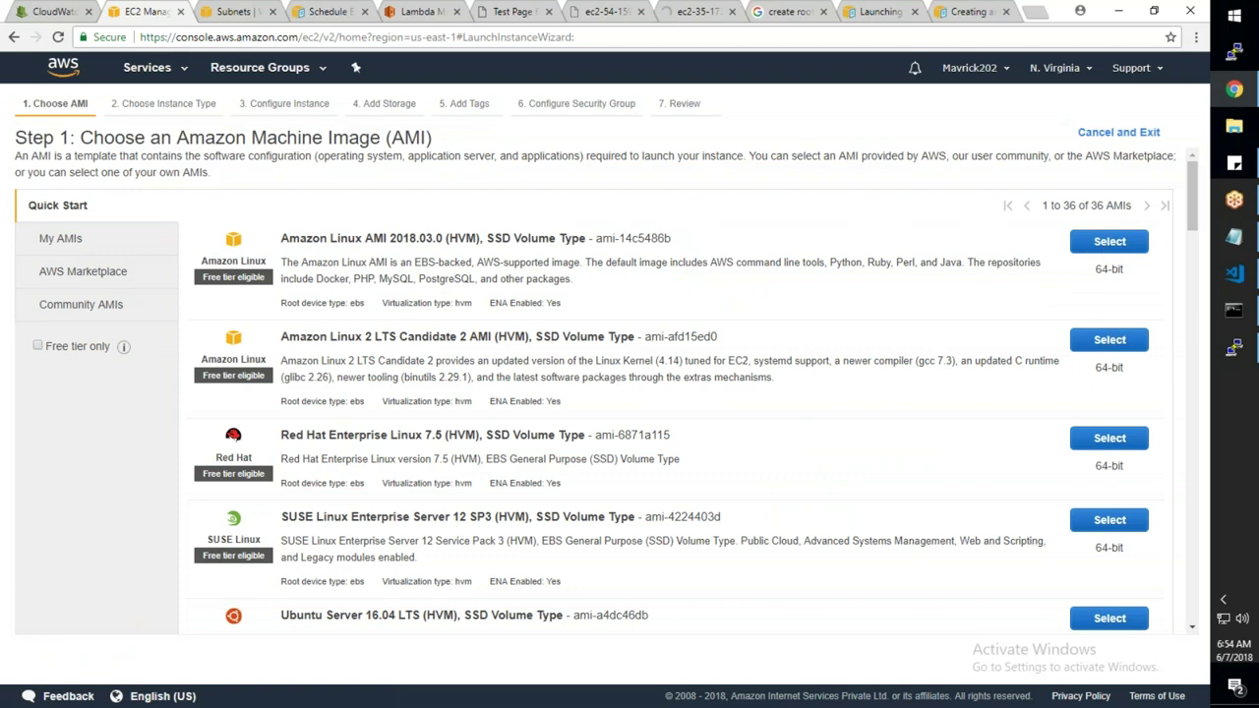
drag(283, 238, 640, 303)
click(639, 302)
click(1110, 242)
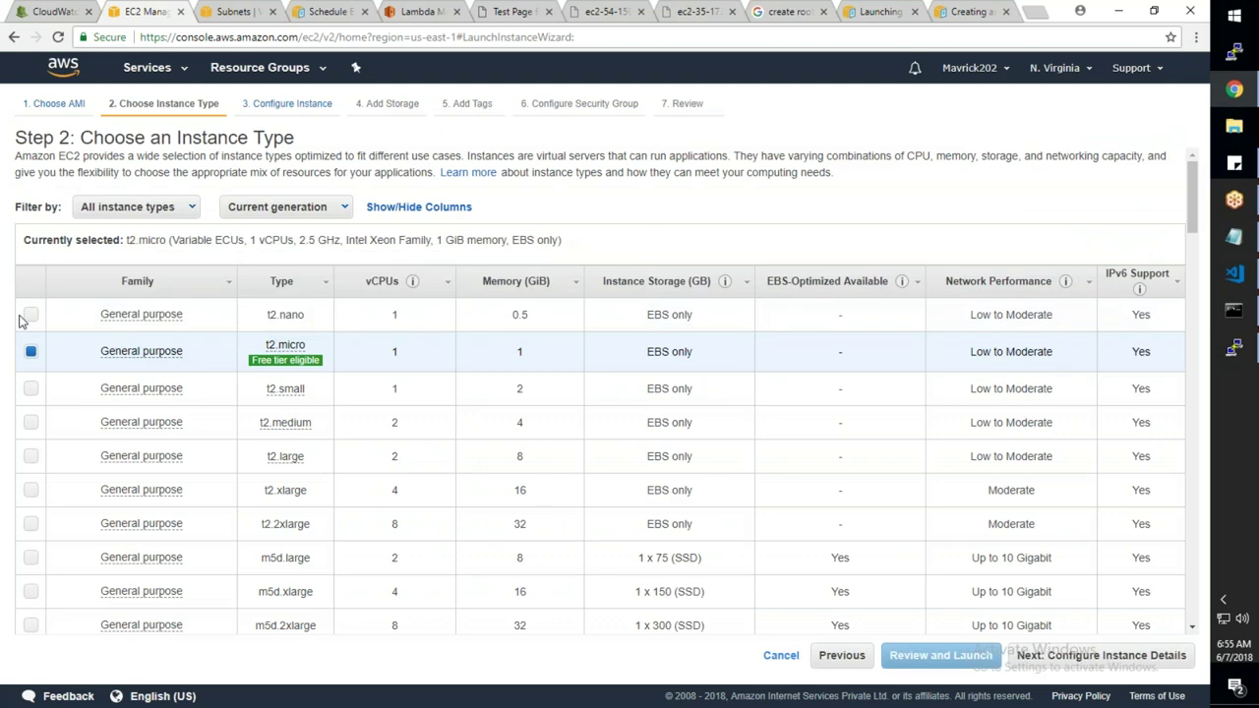
click(30, 315)
drag(256, 240, 421, 240)
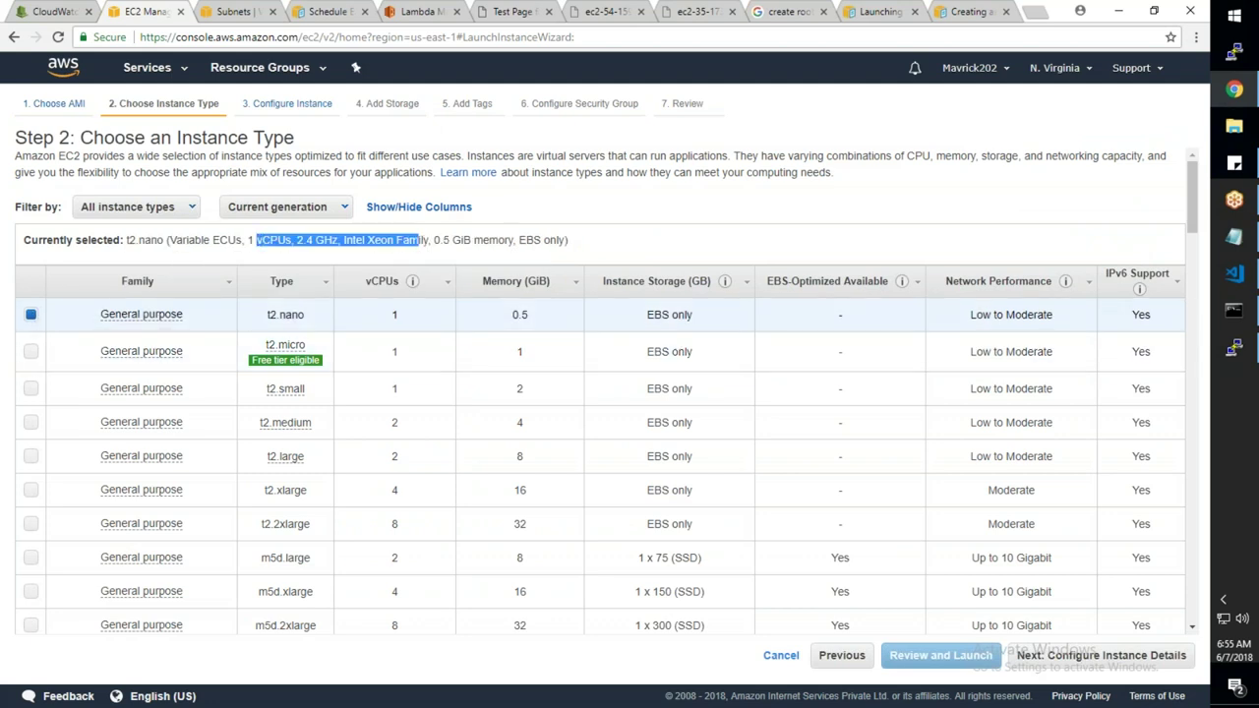
scroll(418, 240, down, 5)
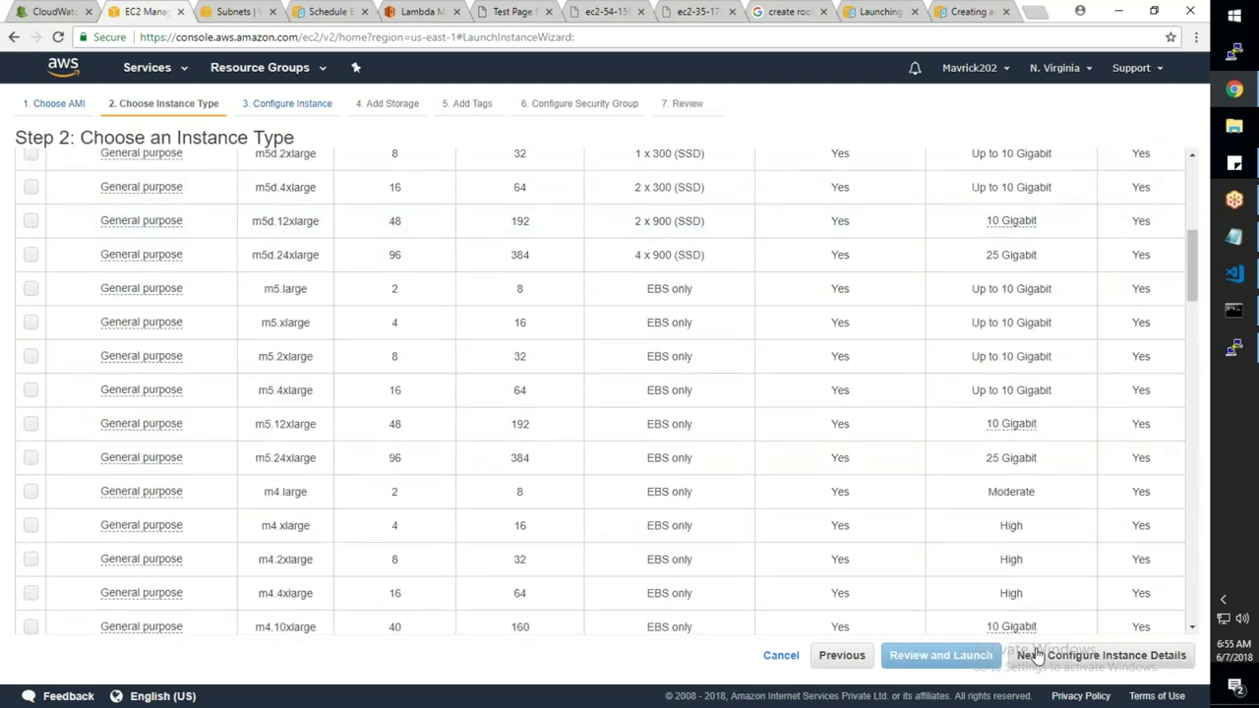
click(789, 657)
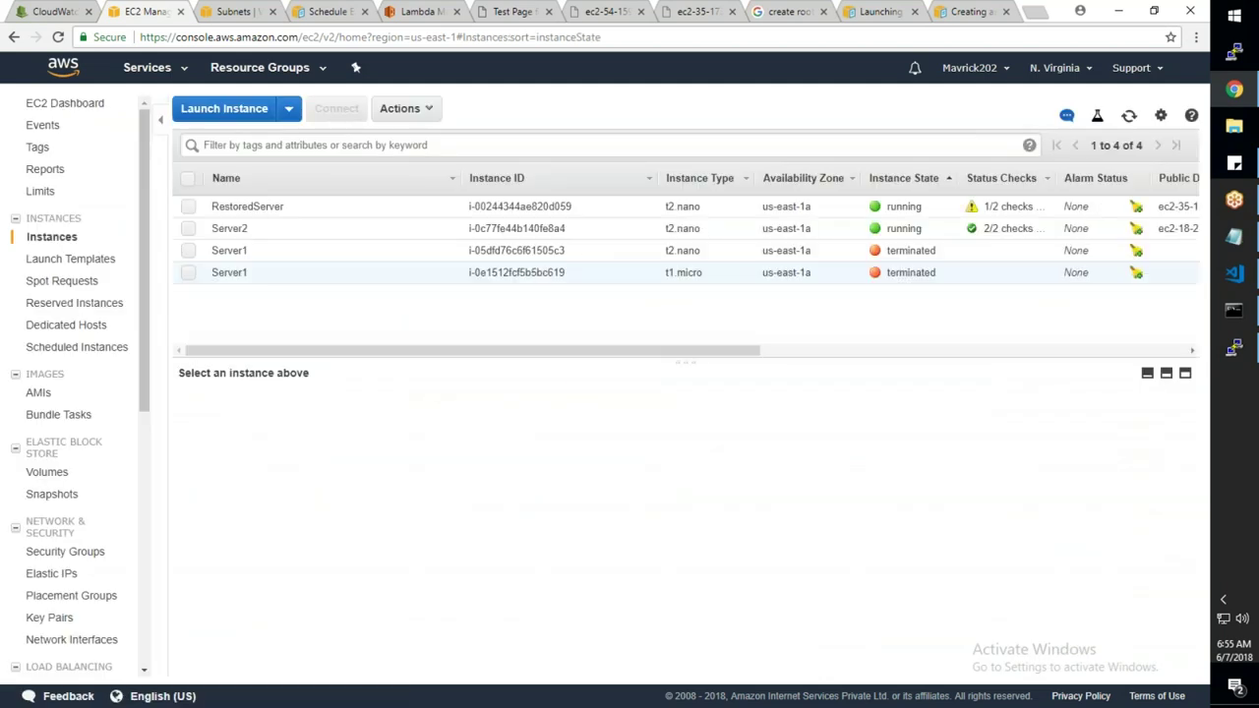
Select RestoredServer in the instances list and show its status checks
click(987, 206)
click(362, 419)
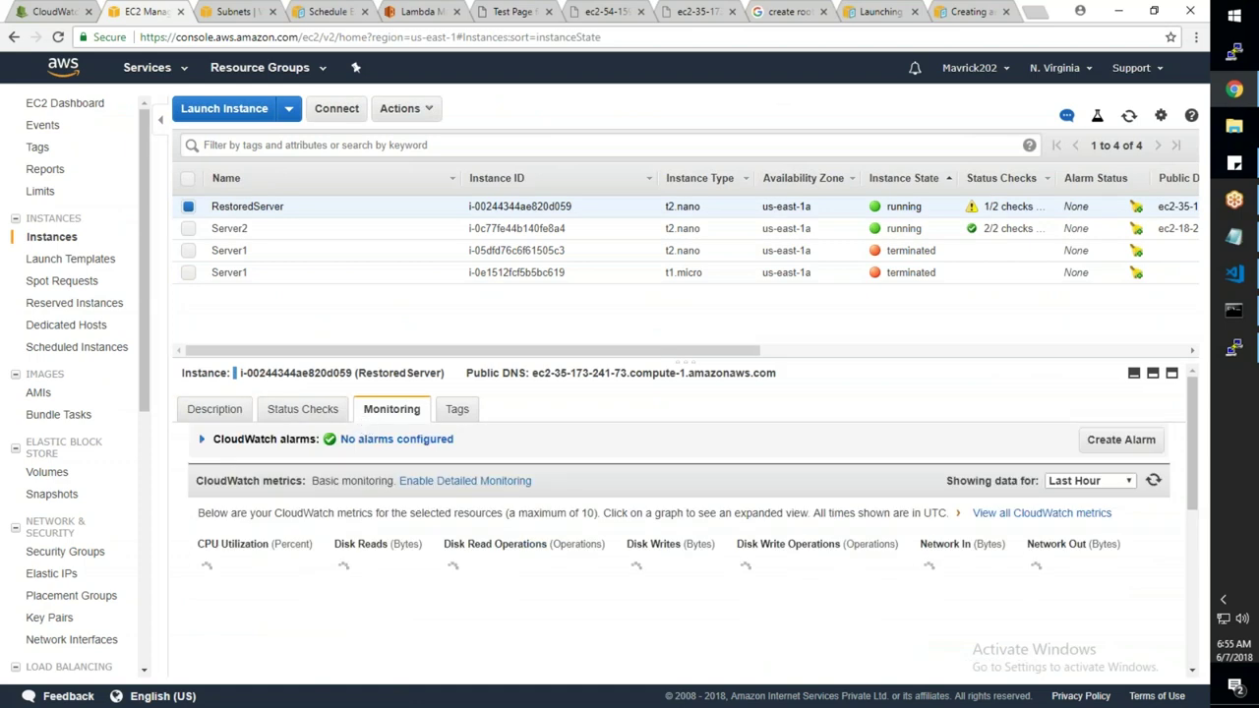
click(327, 417)
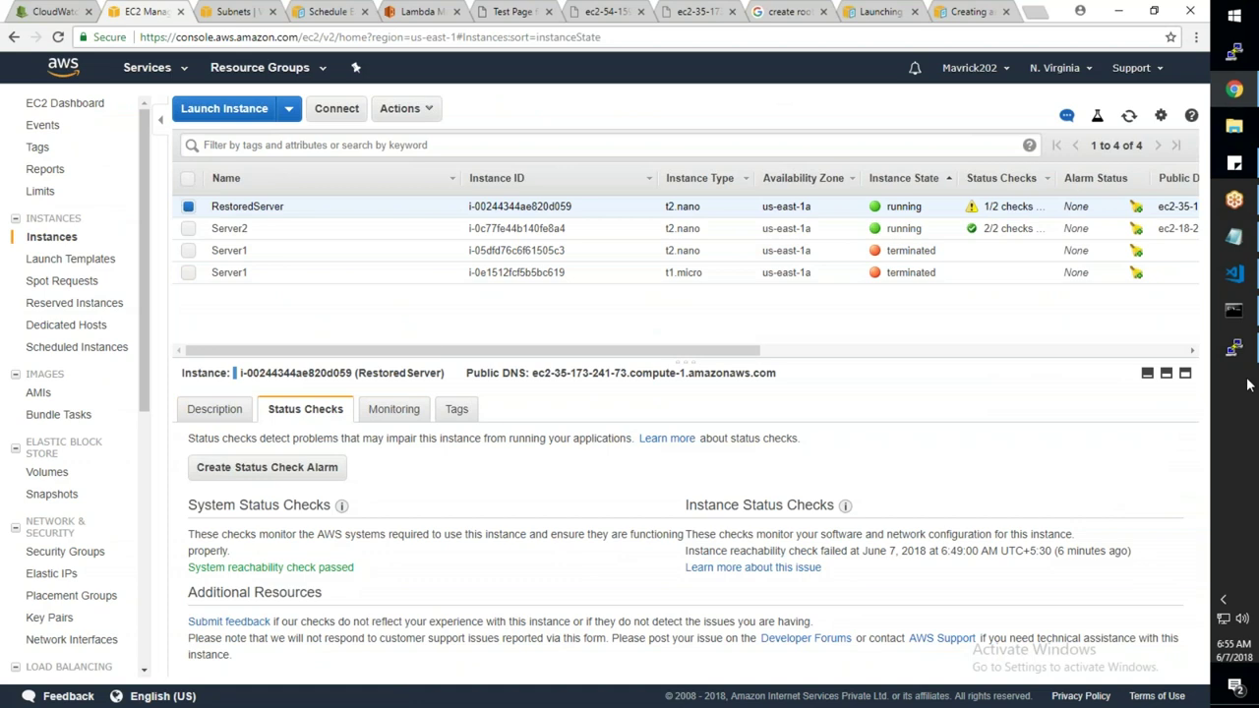
Check the running pings to RestoredServer in Command Prompt and the Server2 SSH session, and return to the EC2 console
click(1234, 312)
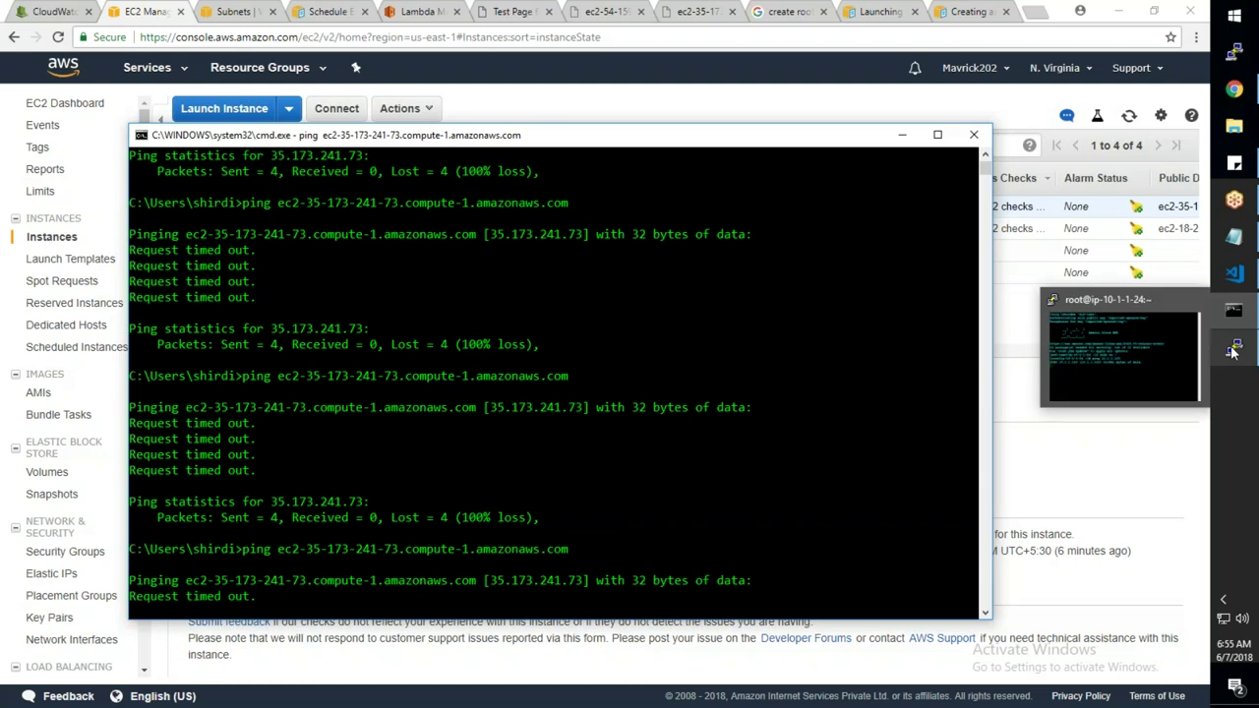
click(1234, 350)
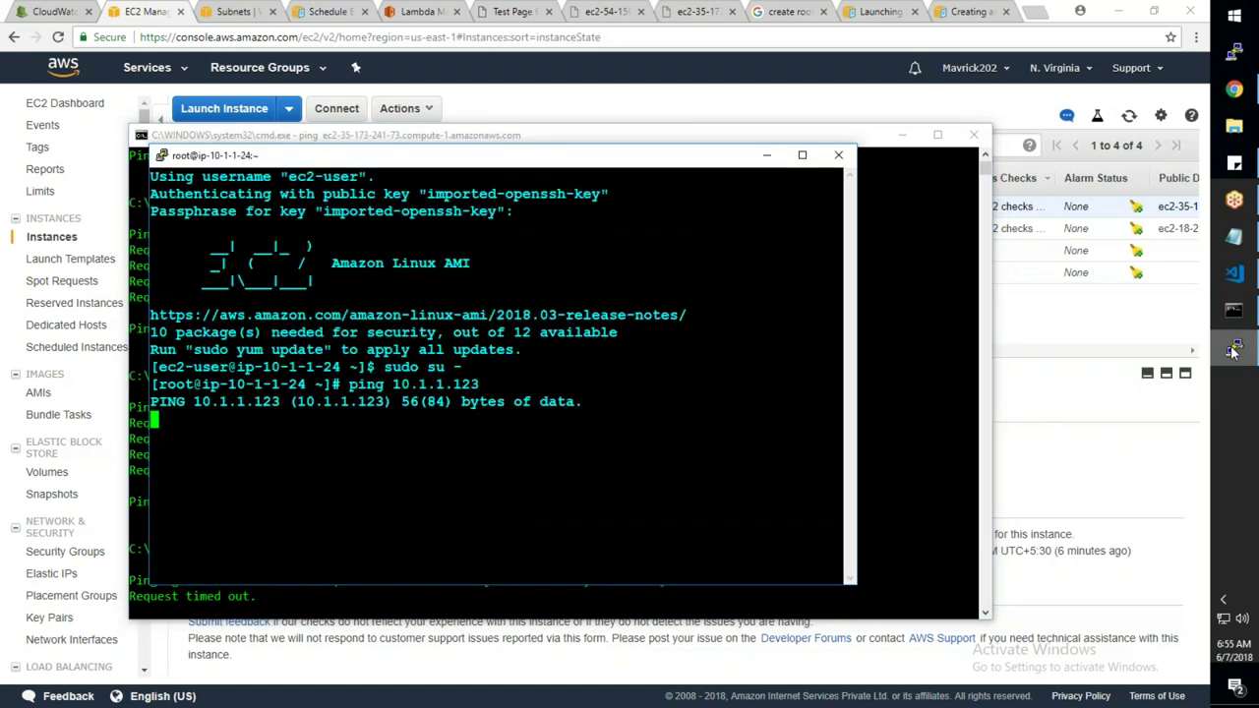
click(1095, 452)
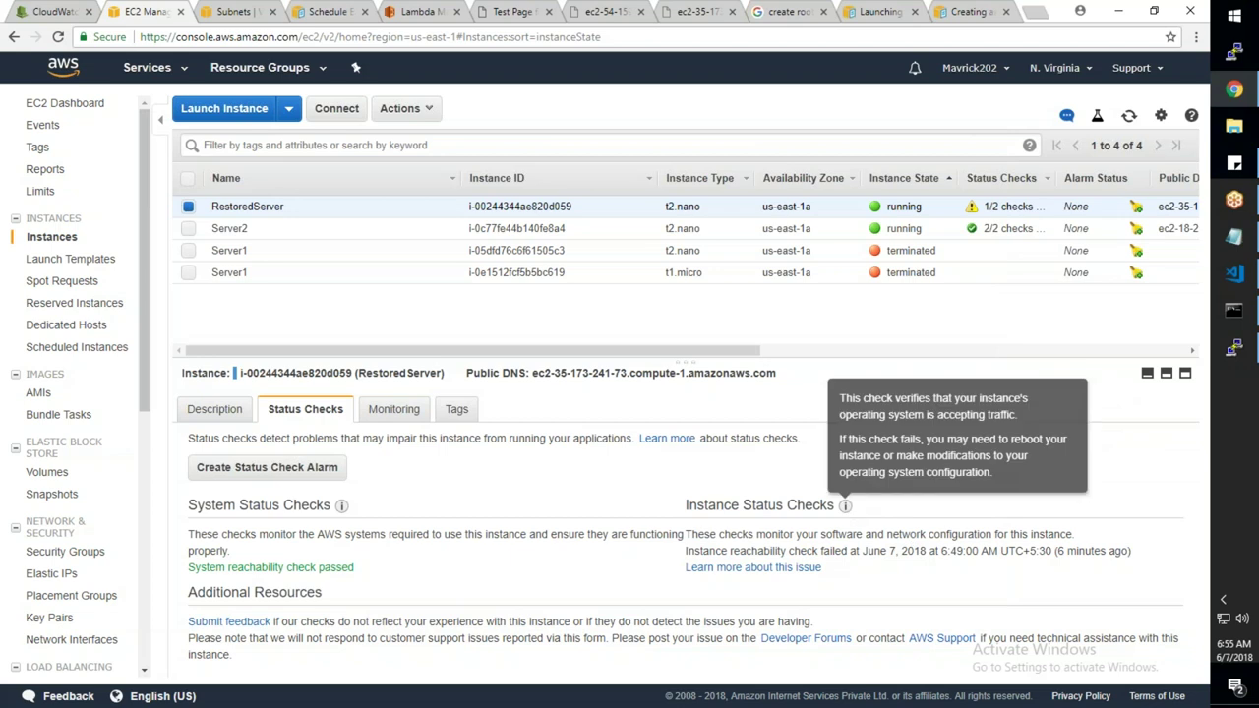
Read RestoredServer's instance status check result and display the suggested options for resolving the issue
mouse_move(846, 508)
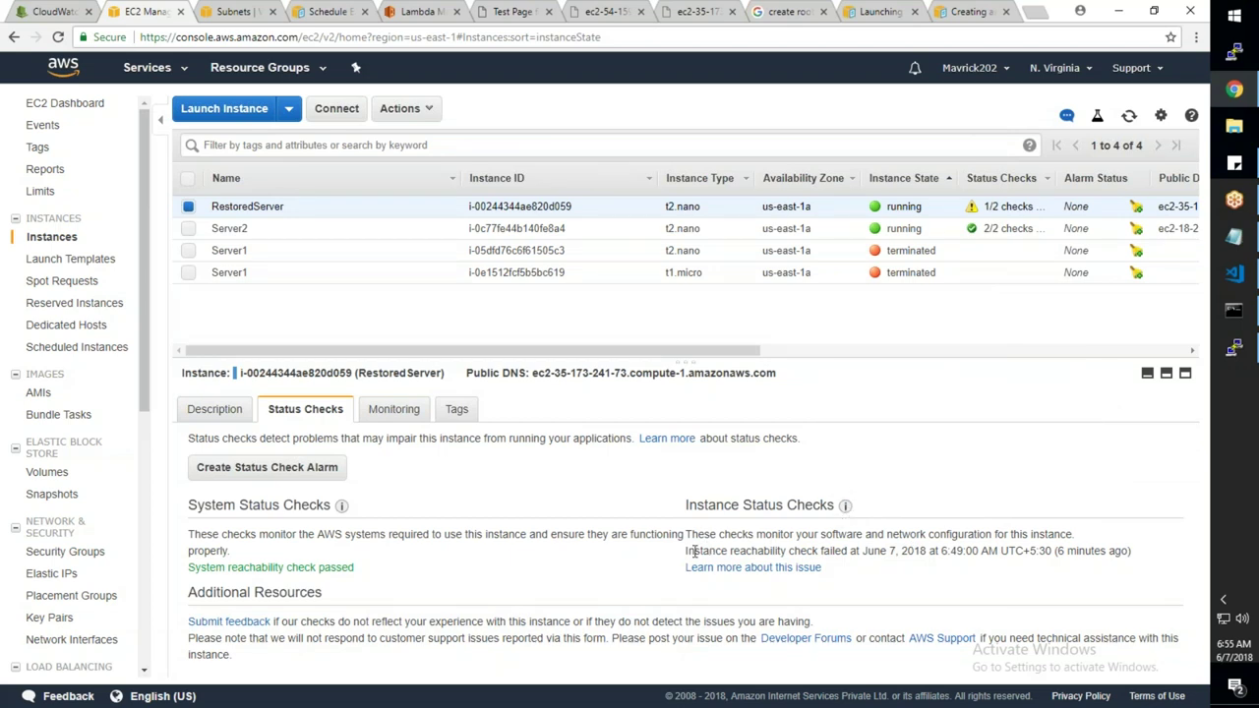
drag(694, 552, 893, 584)
click(893, 584)
click(798, 571)
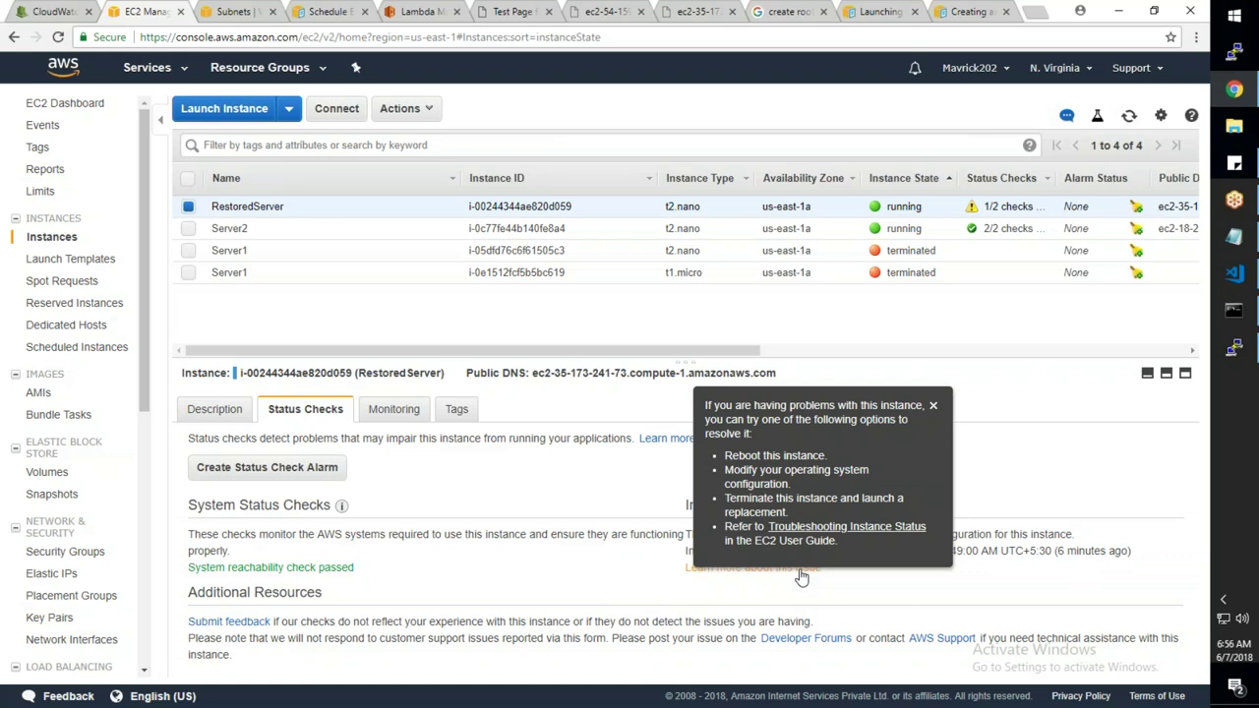
Reboot RestoredServer, refresh the instances list and recheck the help on its instance status issue
right_click(503, 208)
mouse_move(544, 274)
click(684, 309)
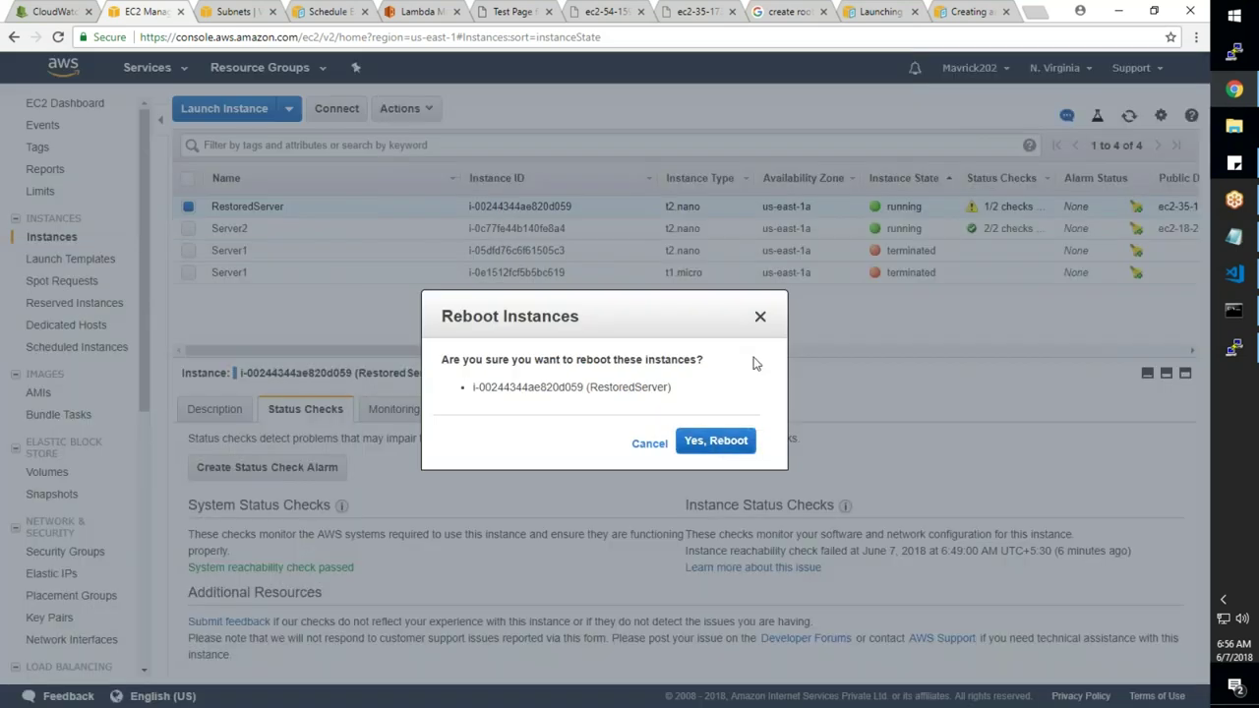
click(721, 442)
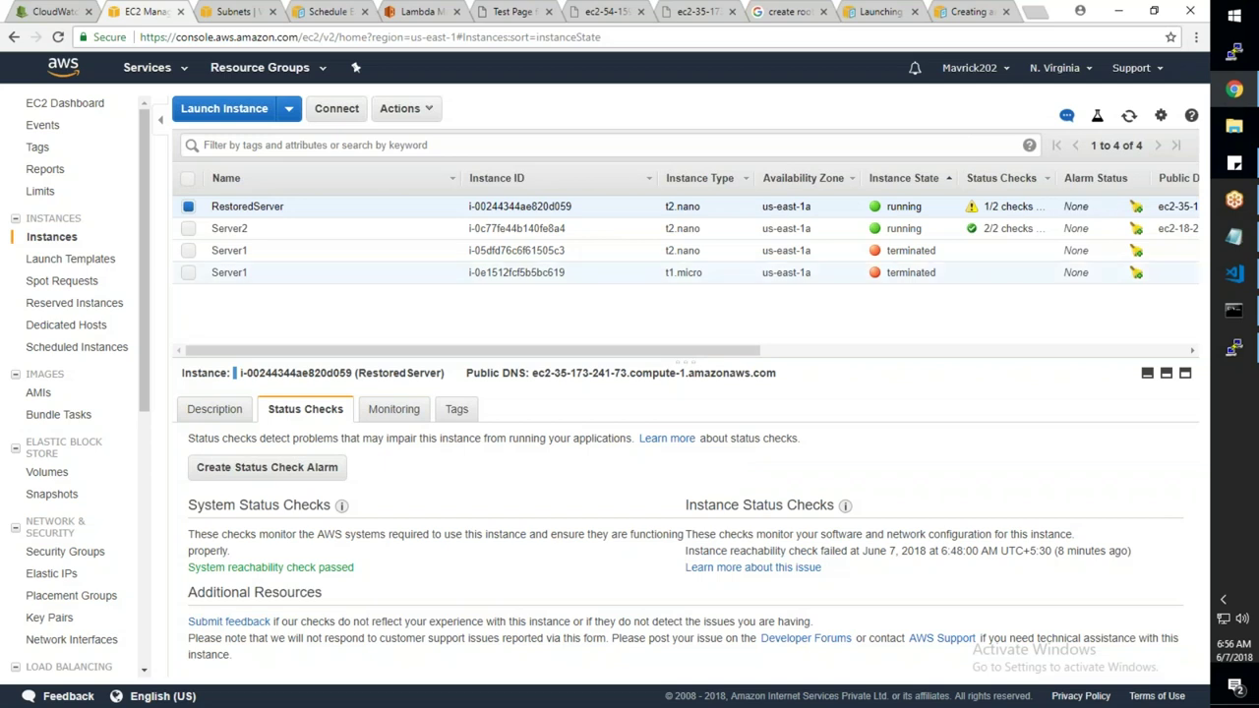
click(1129, 116)
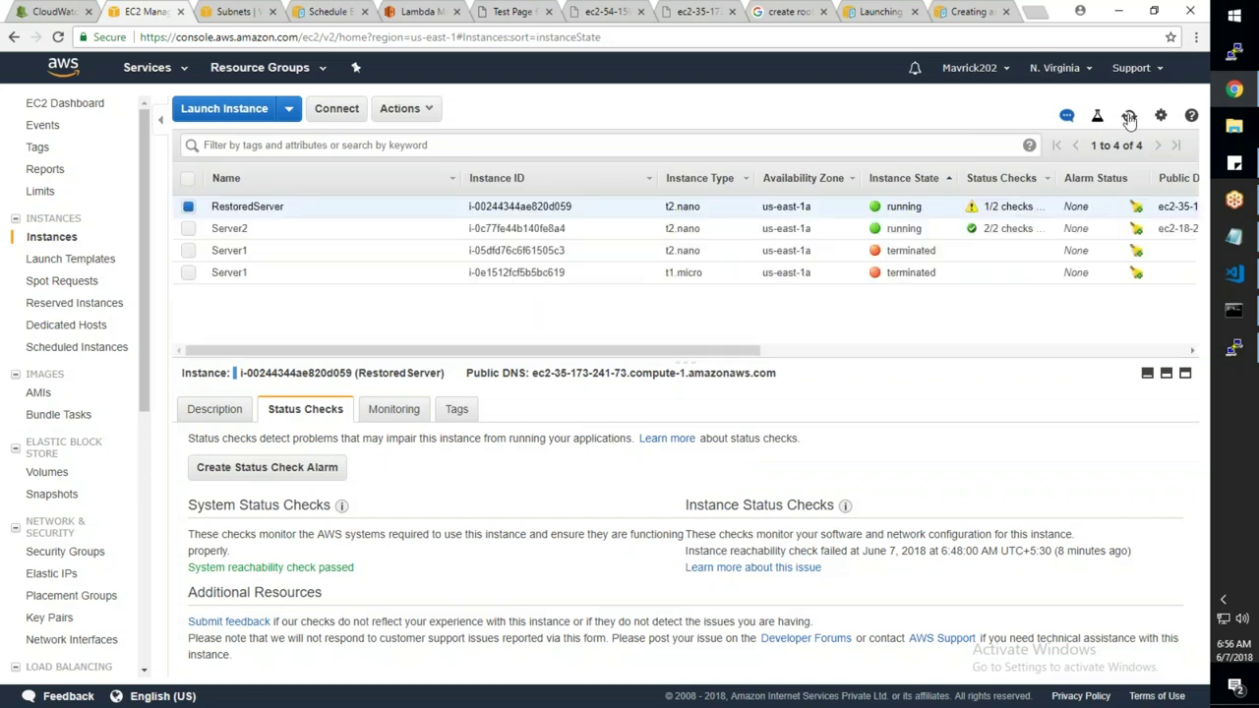
click(1129, 116)
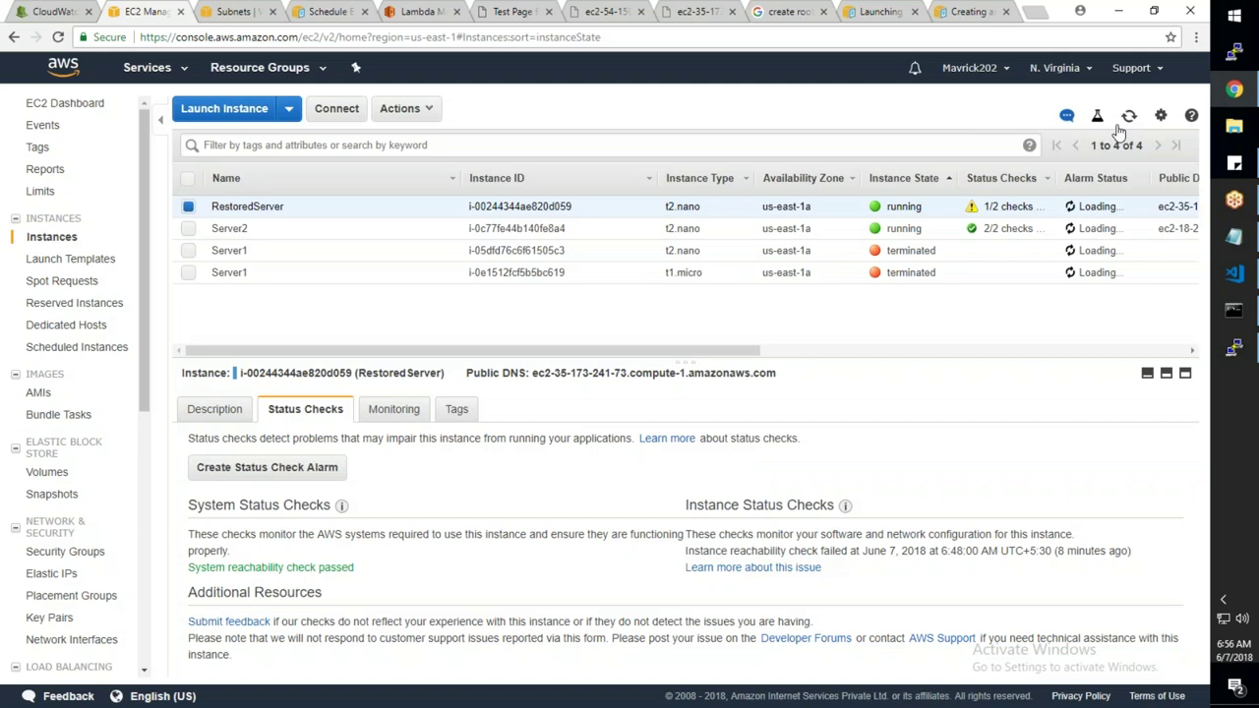
click(798, 568)
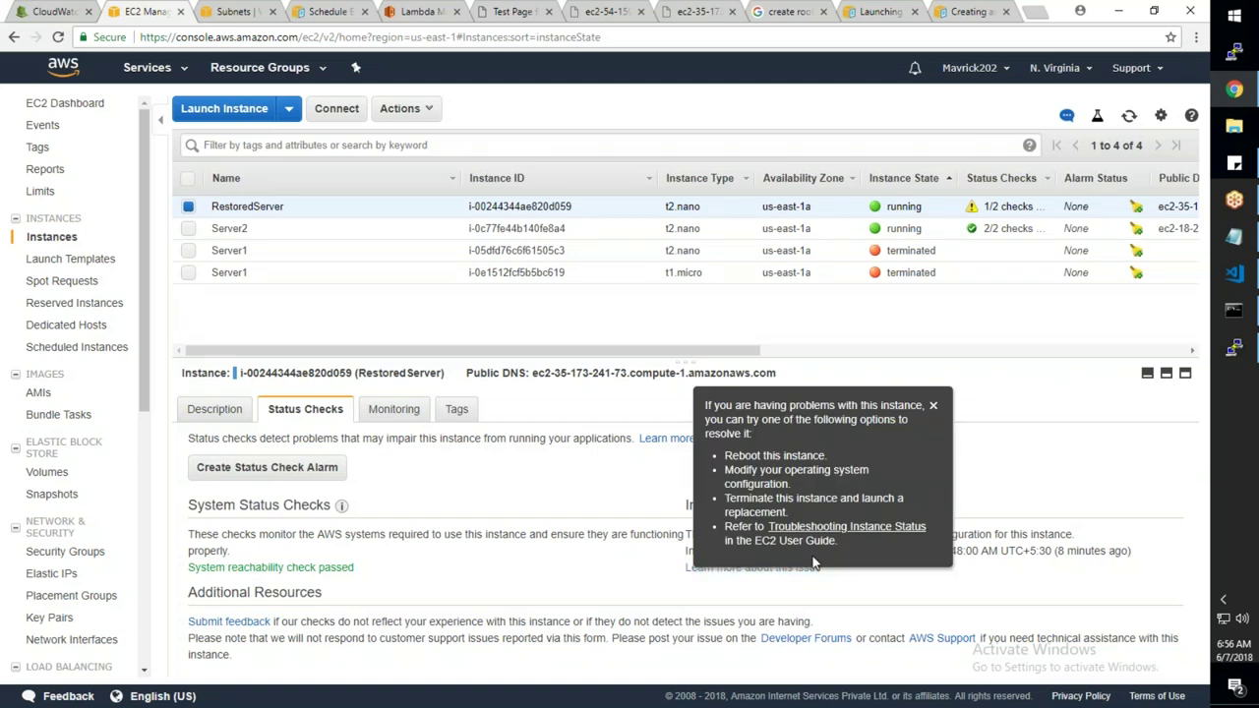
Ping ec2-35-173-241-73.compute-1.amazonaws.com again from Command Prompt, and return to the EC2 console to show RestoredServer's description
click(1234, 310)
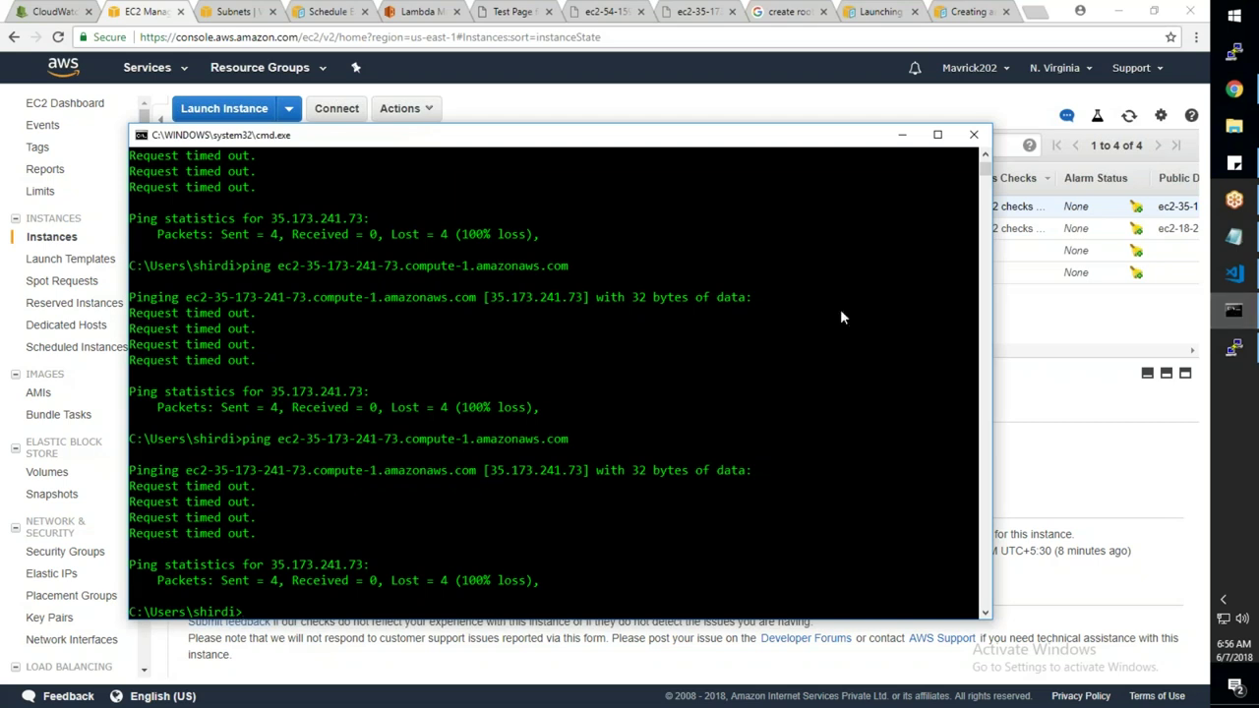
key(Up)
key(Return)
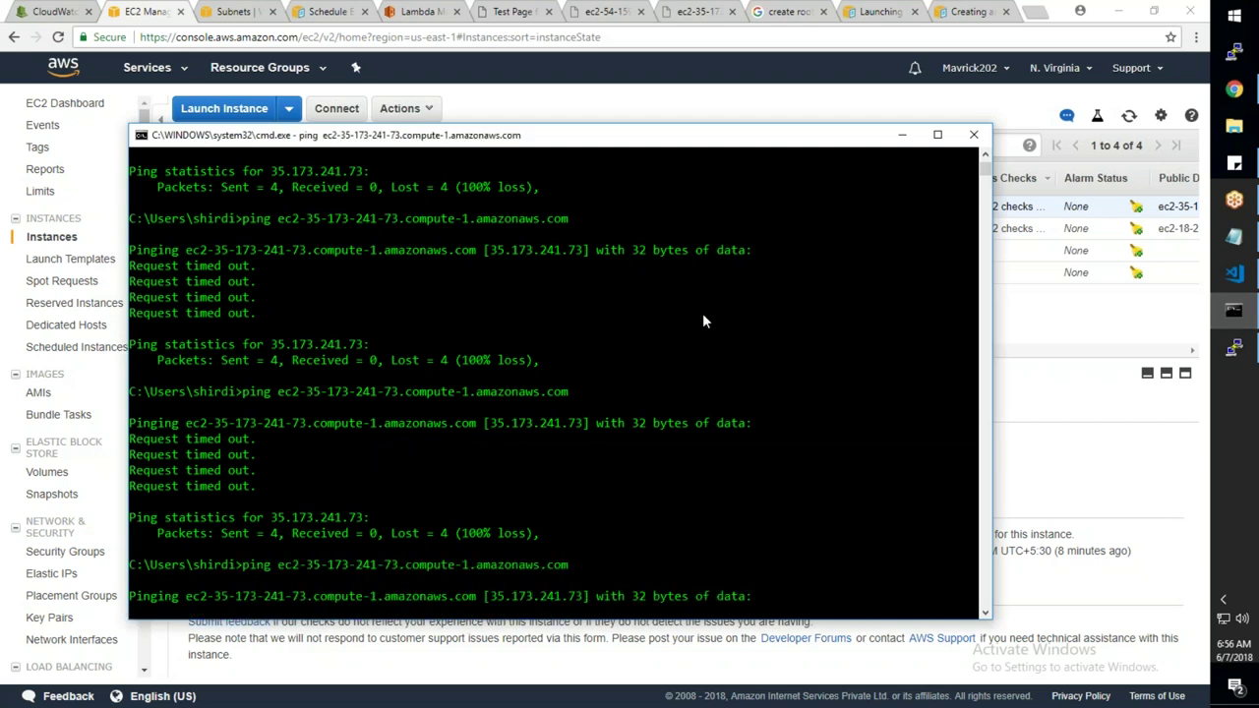
click(1227, 352)
click(1094, 416)
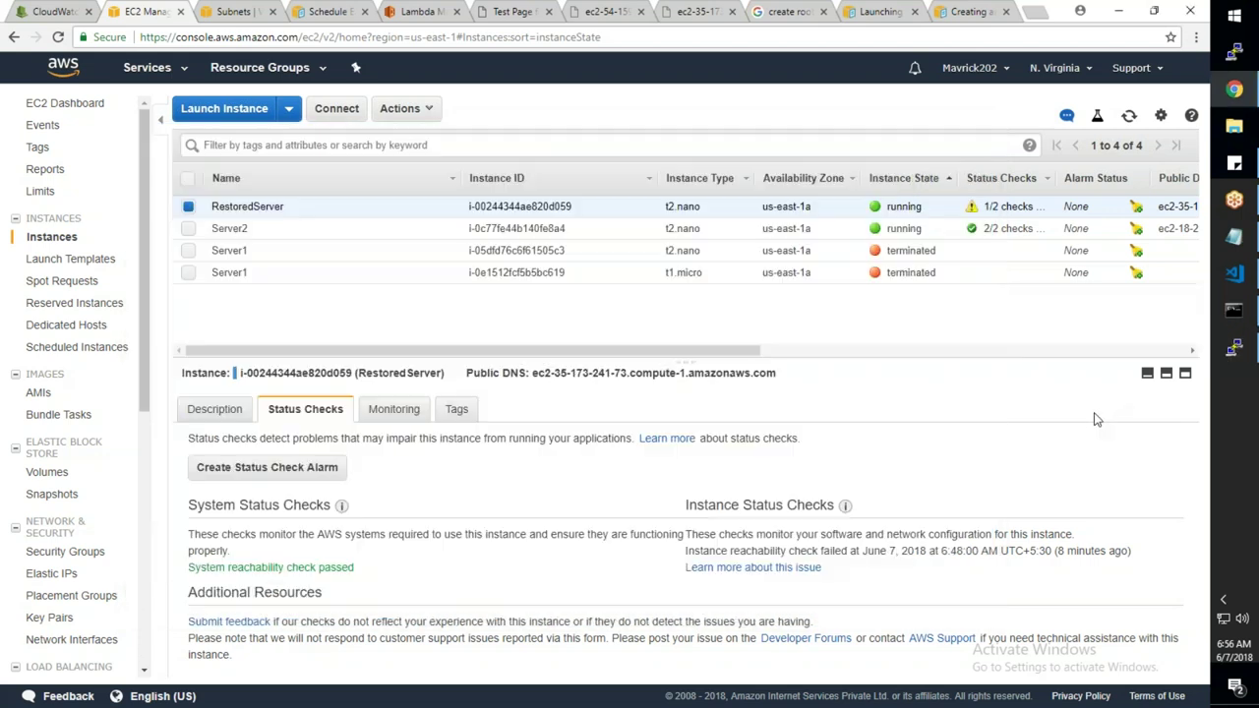
click(219, 411)
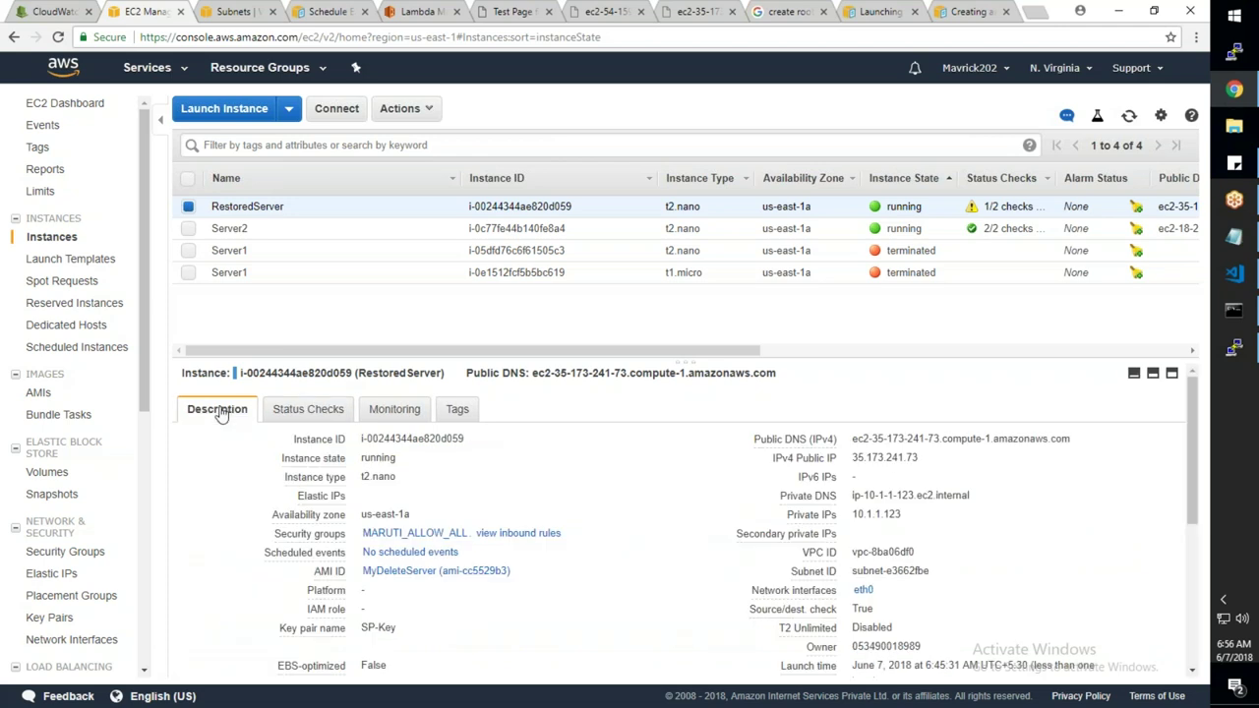
click(38, 395)
click(472, 210)
right_click(474, 209)
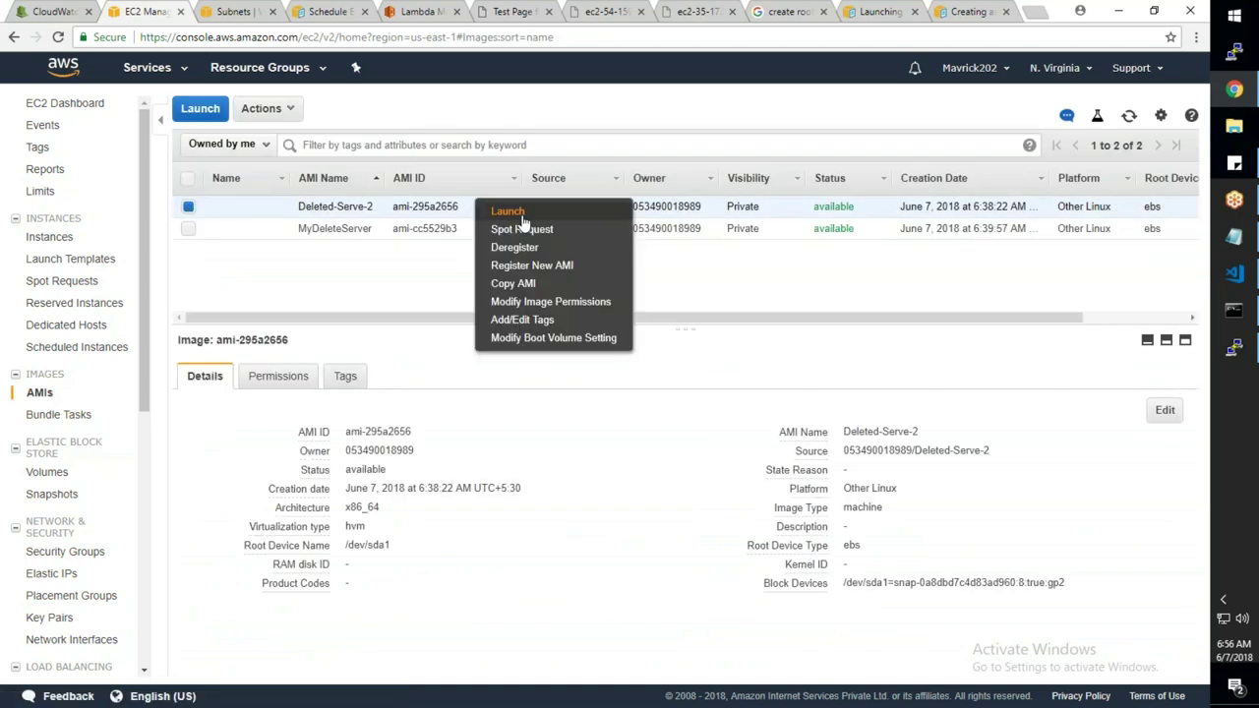
click(522, 215)
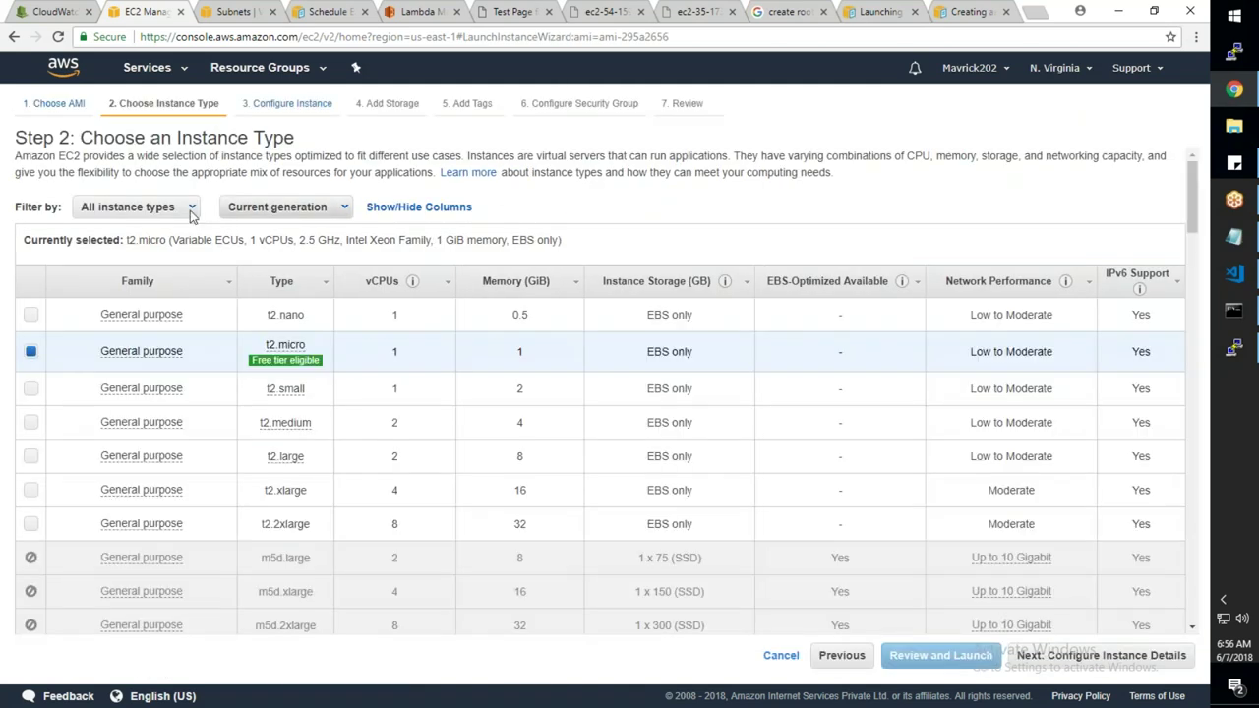
click(30, 314)
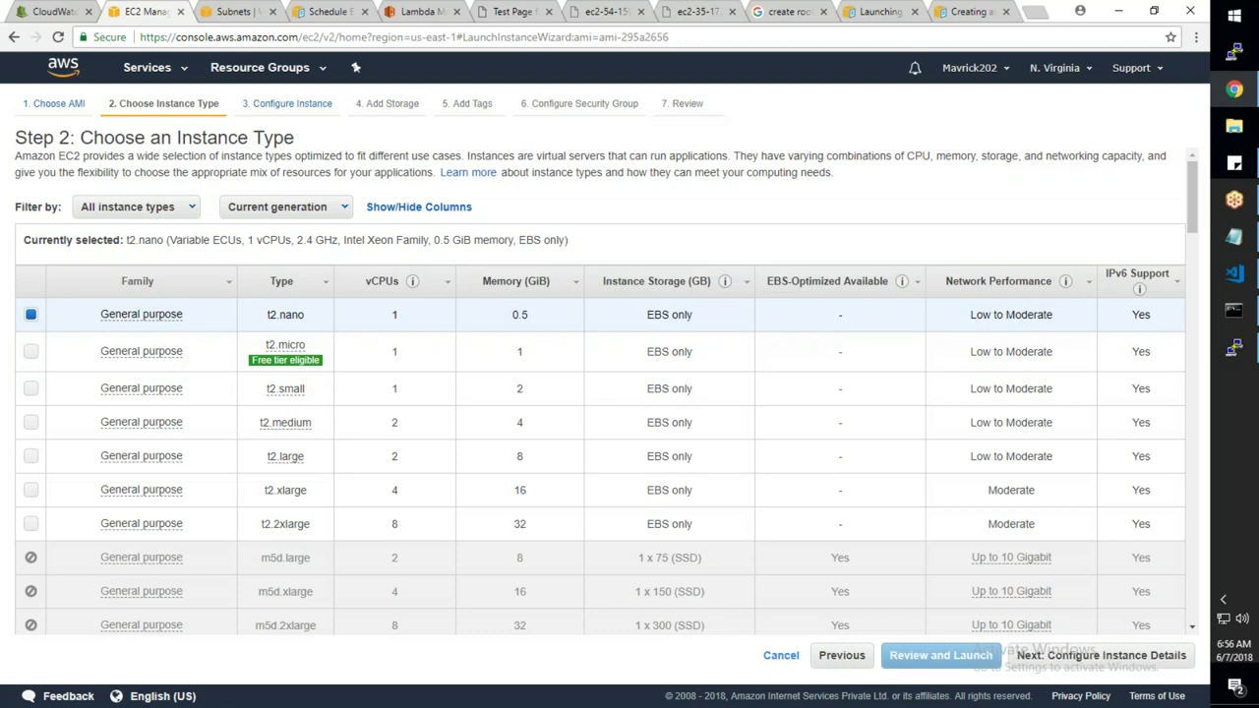
scroll(632, 479, down, 10)
scroll(633, 479, up, 10)
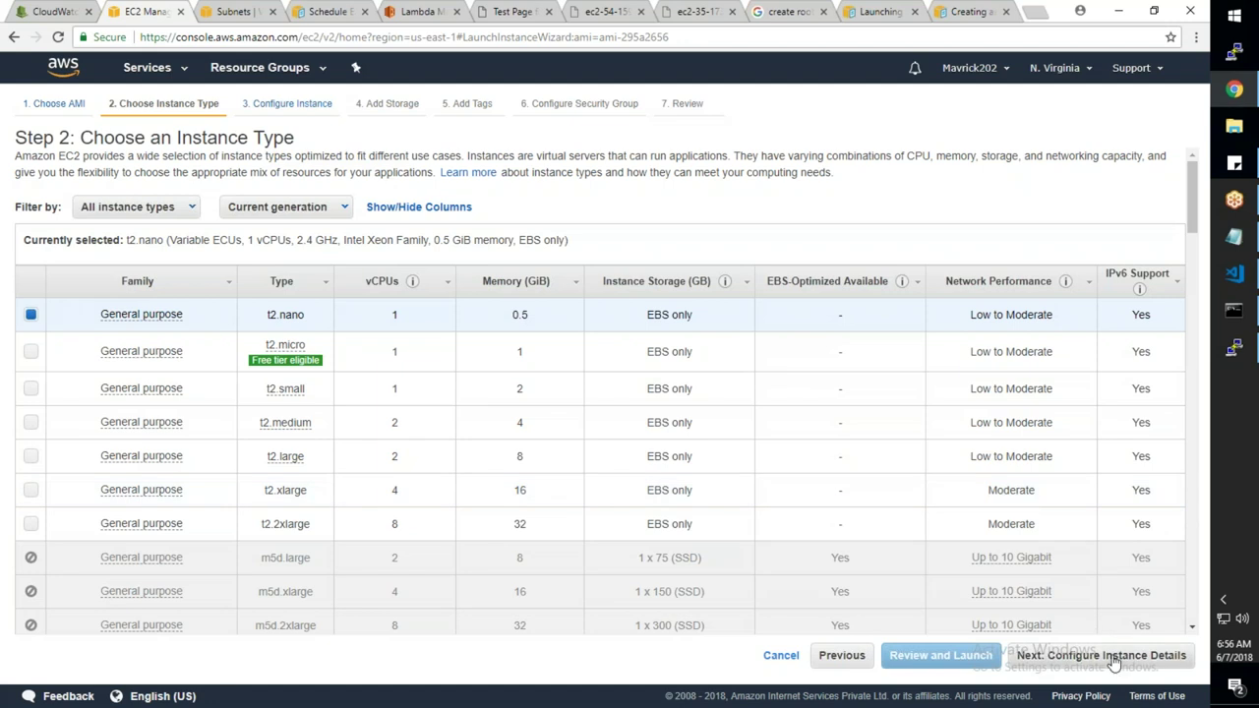
click(782, 656)
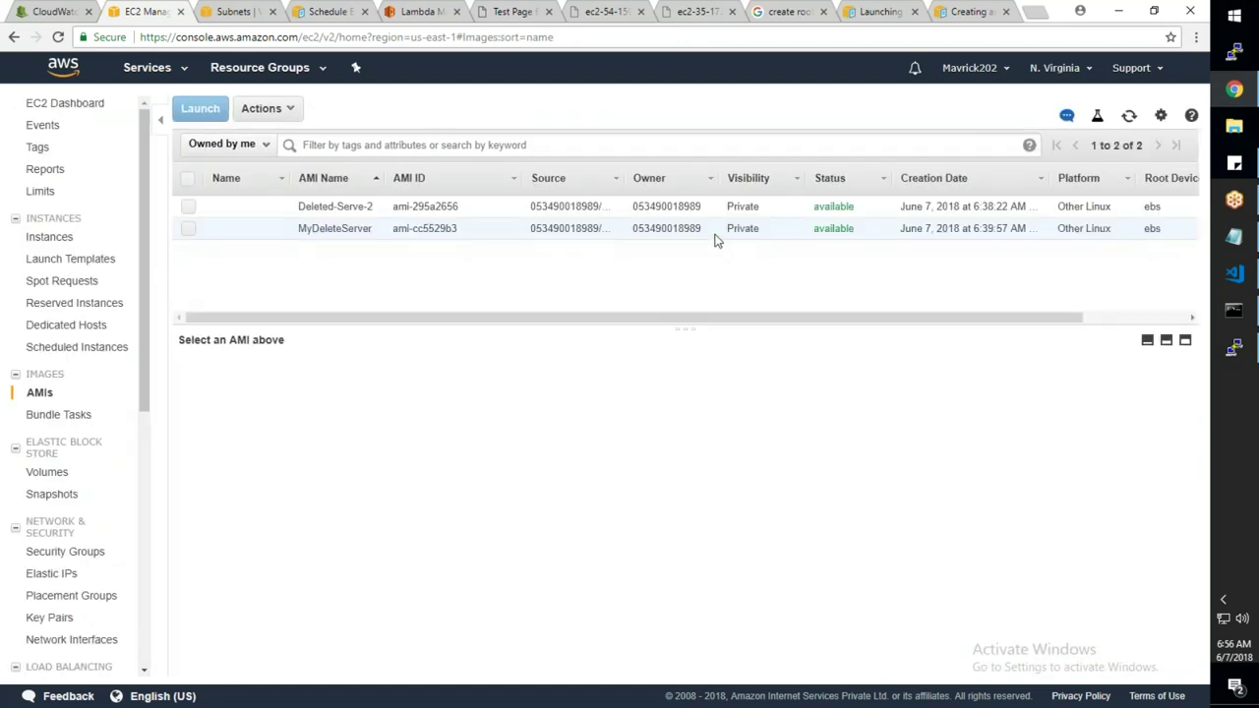
Examine the details and list columns of the Deleted-Serve-2 image, leaving its description unedited
click(790, 214)
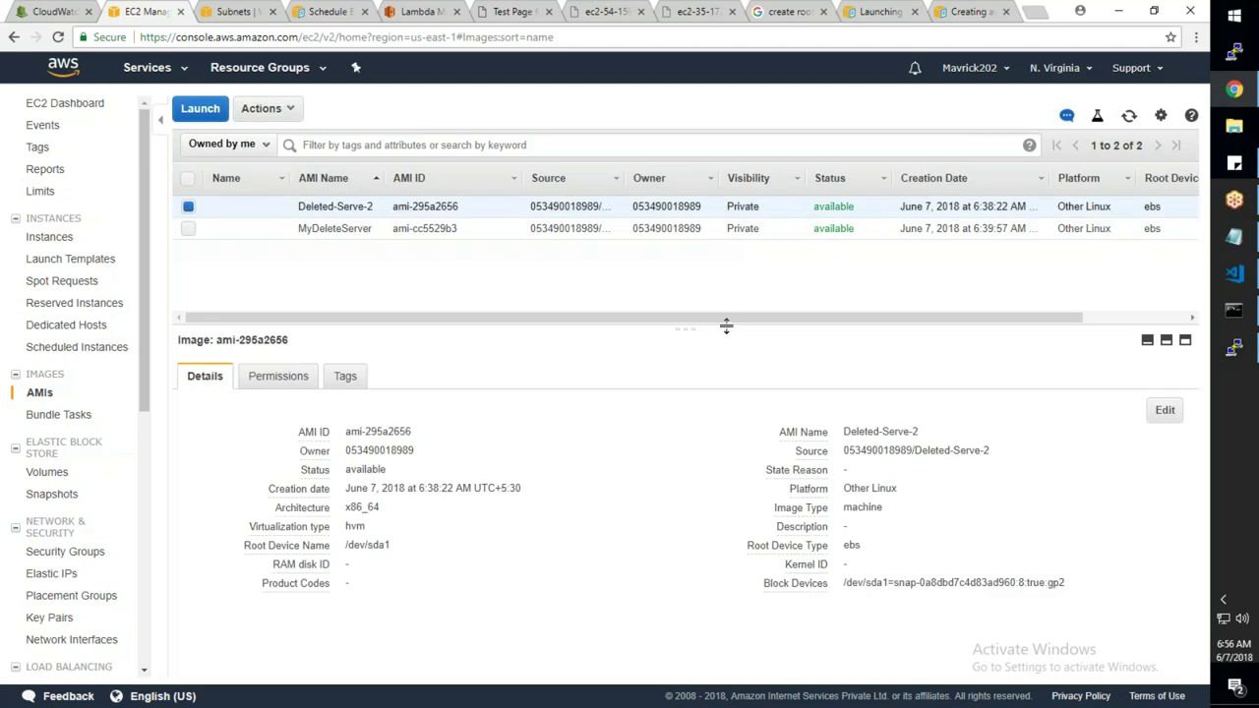
drag(756, 322, 974, 334)
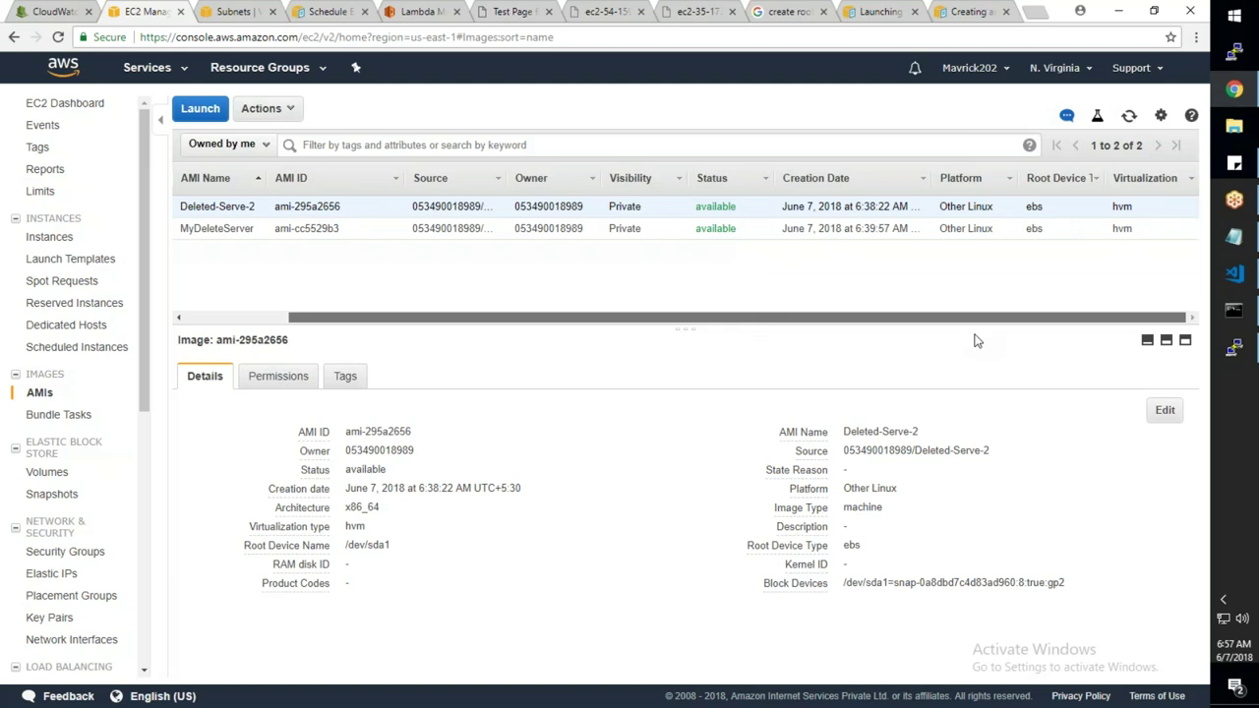
click(1164, 410)
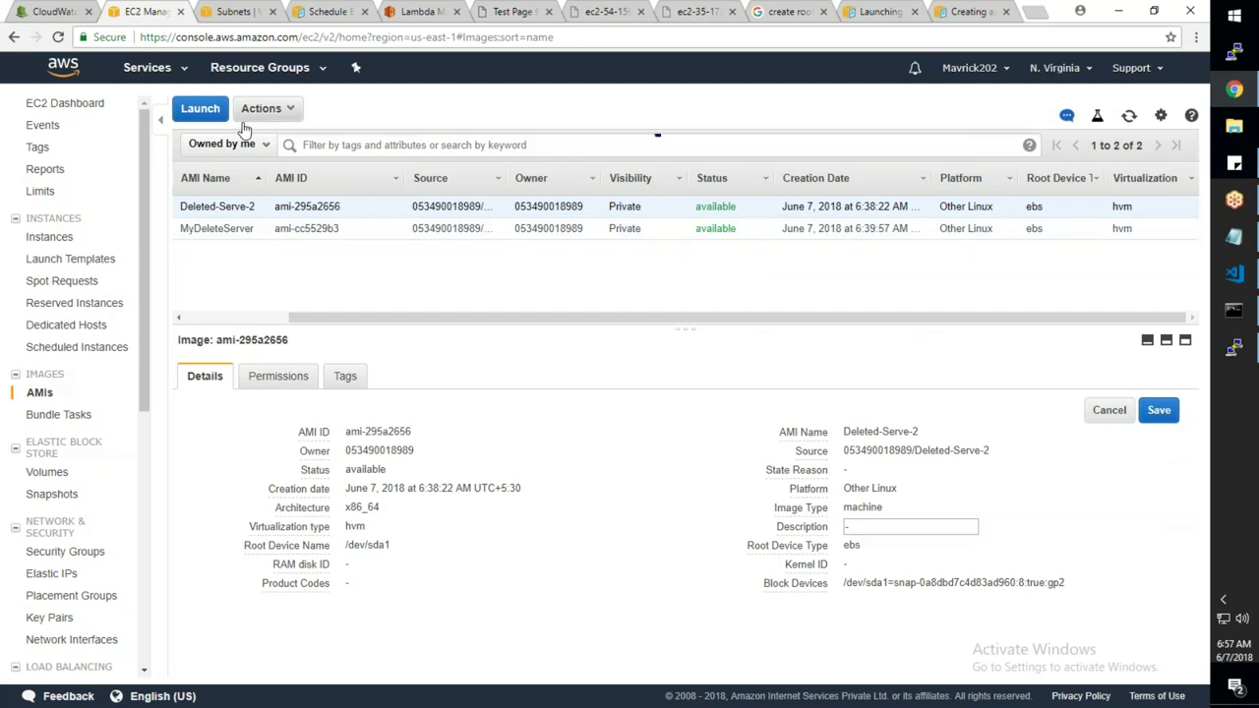
click(43, 399)
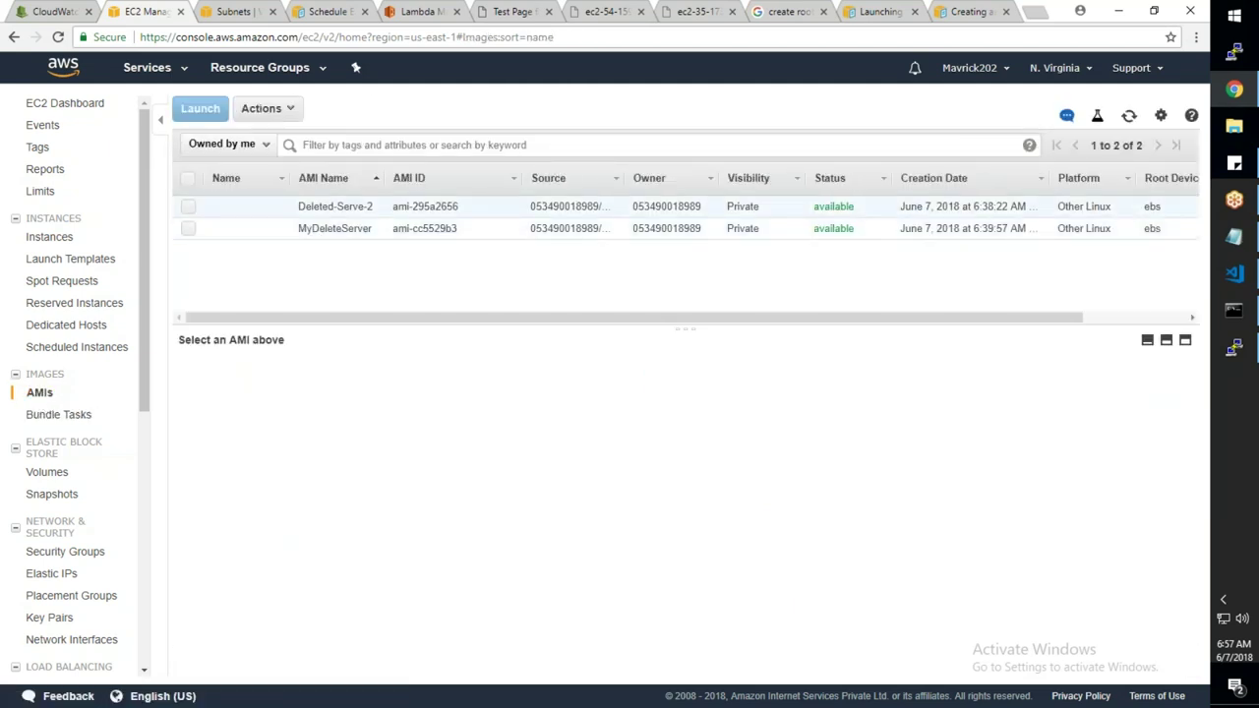
Start launching an instance from the Deleted-Serve-2 image with the t2.nano instance type
click(336, 206)
right_click(336, 203)
click(366, 211)
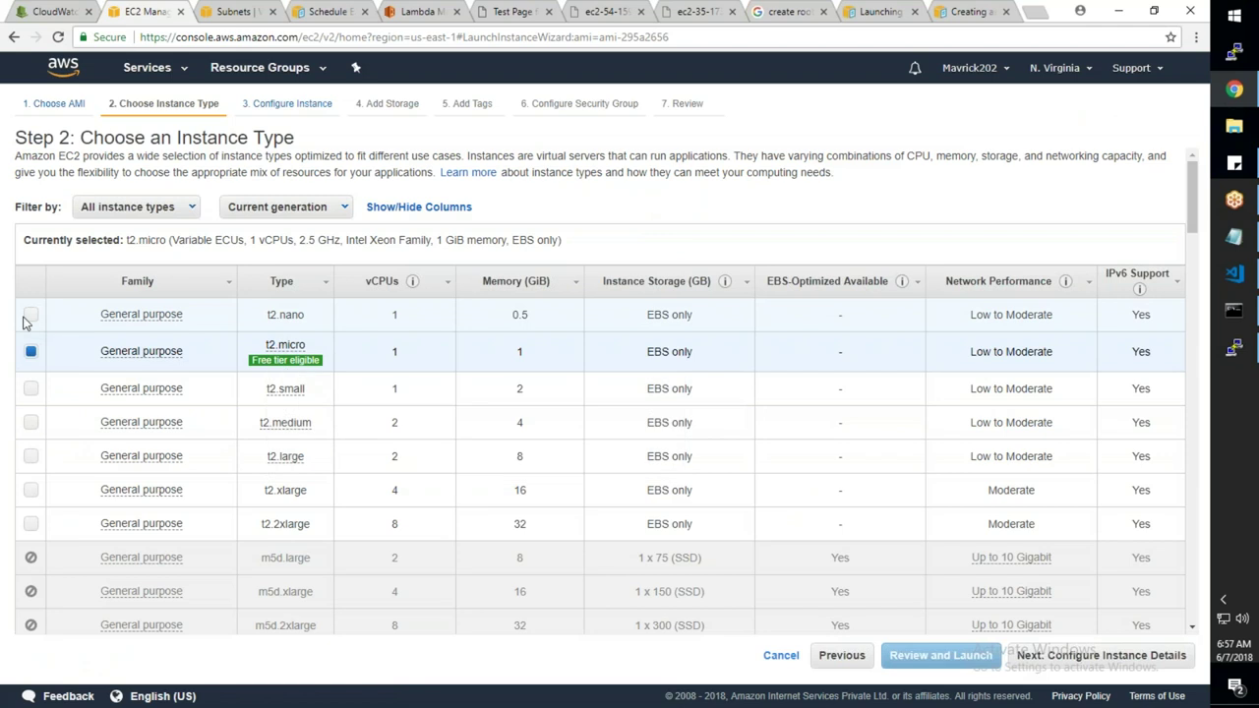
click(30, 316)
click(1072, 659)
Place the instance in the MARUTI network on subnet MAR-Subnet-2 in us-east-1b, keeping the other instance details and storage defaults
click(336, 330)
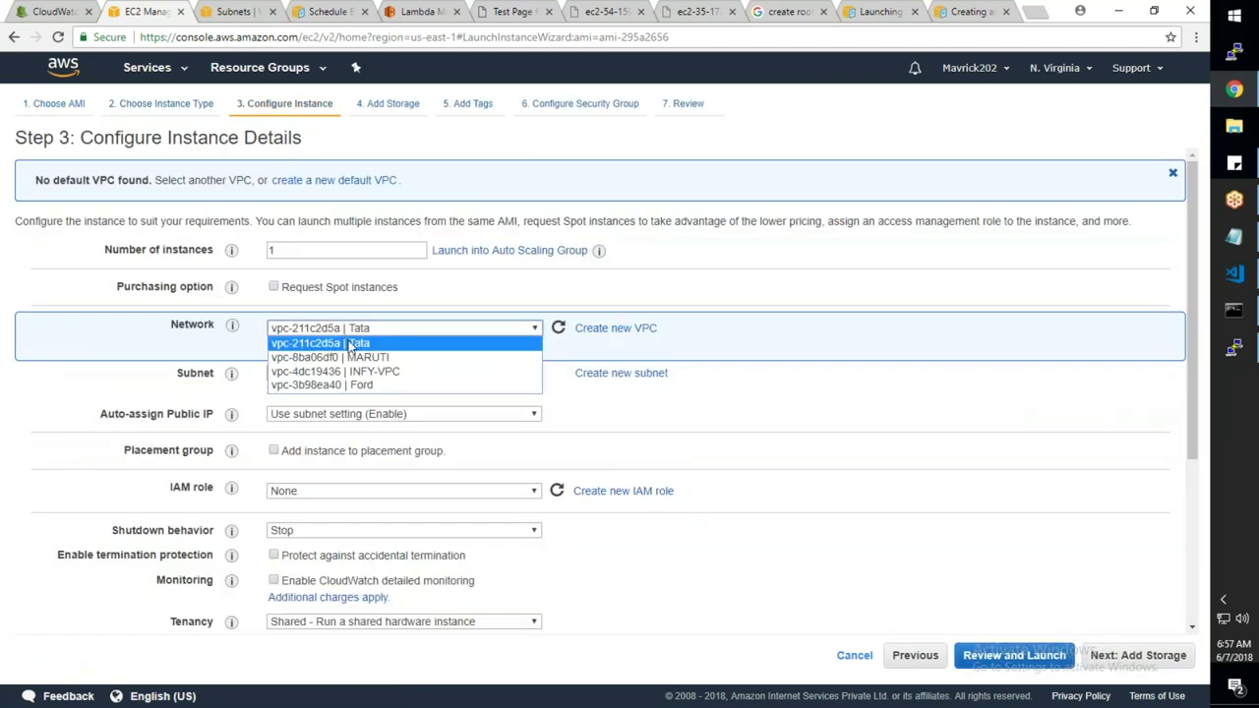
click(351, 358)
click(366, 373)
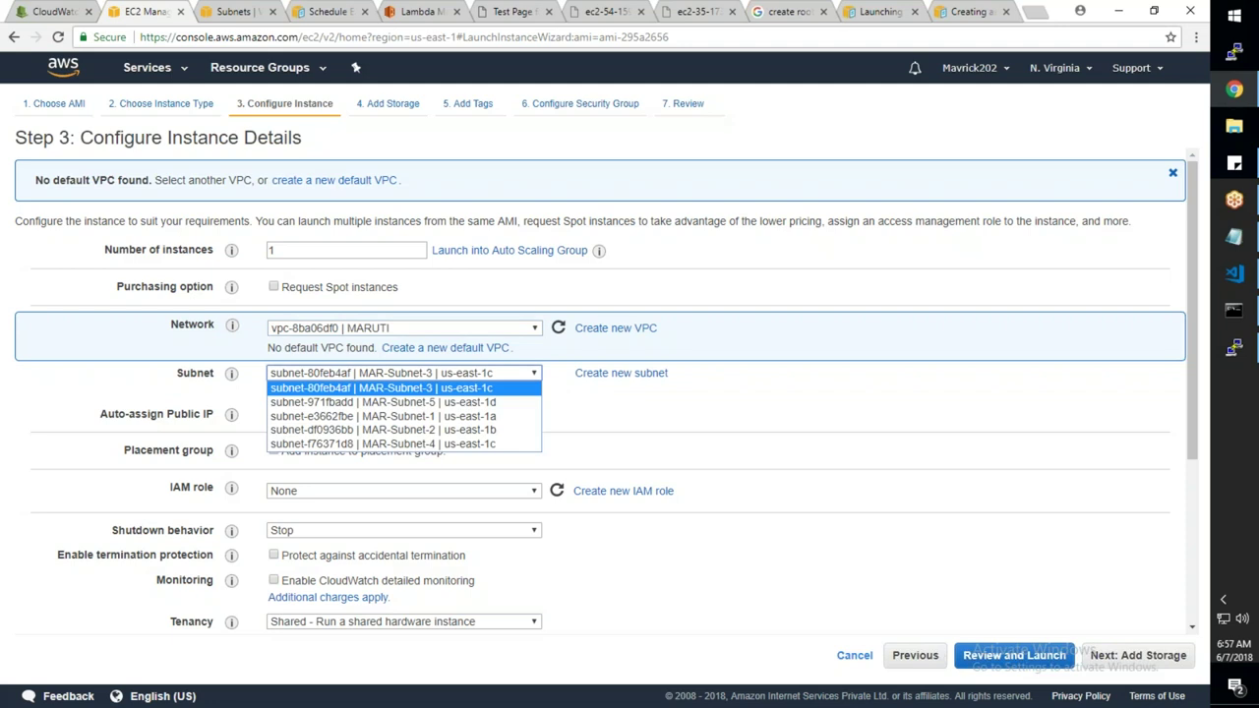
click(375, 430)
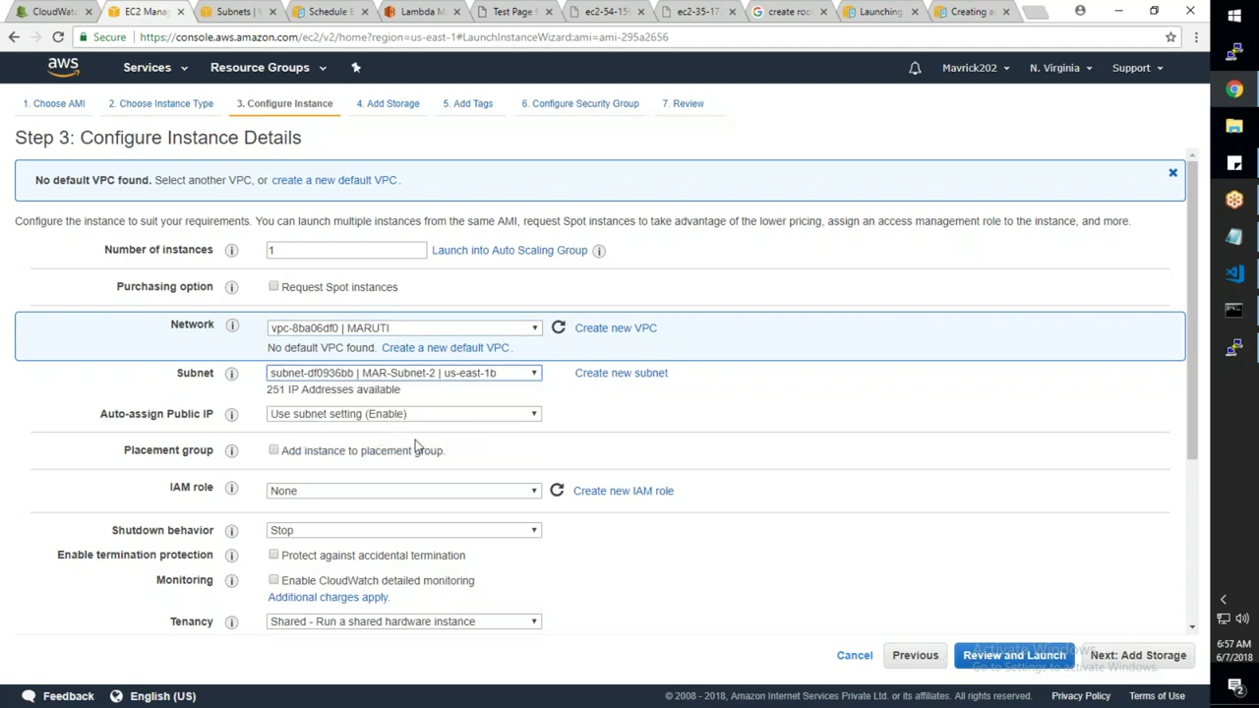
scroll(417, 445, down, 1)
scroll(417, 445, down, 3)
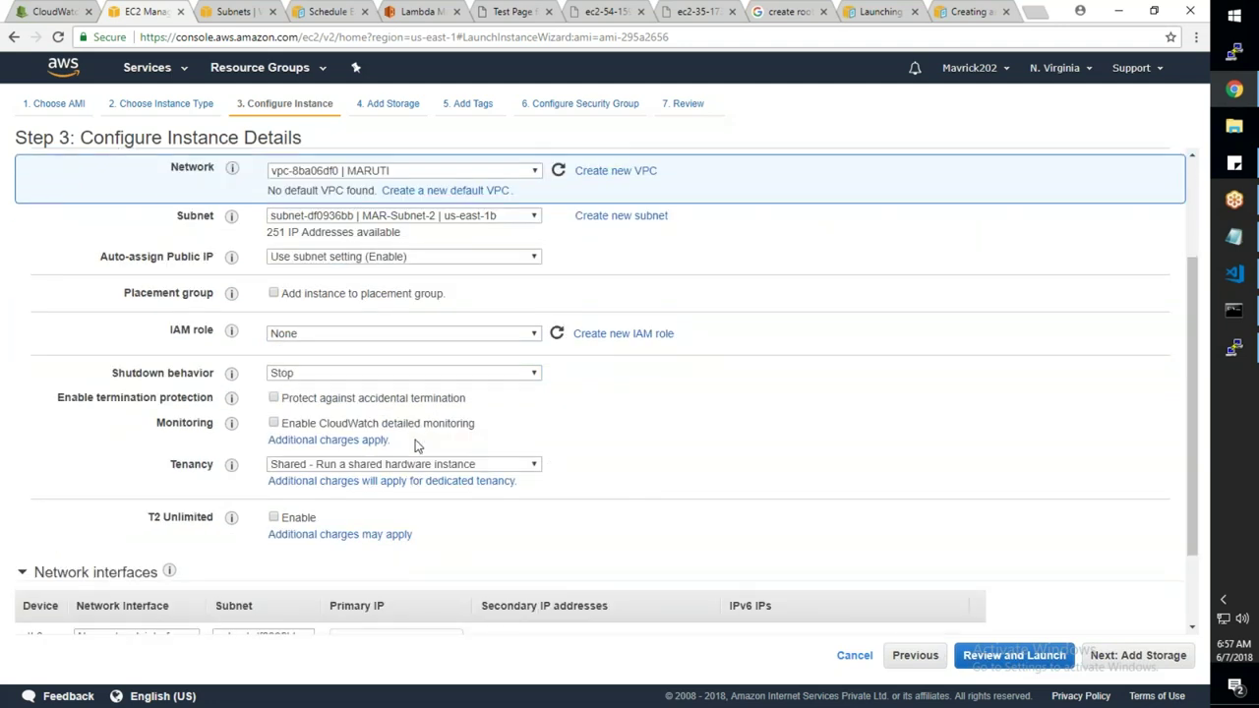
scroll(417, 445, down, 2)
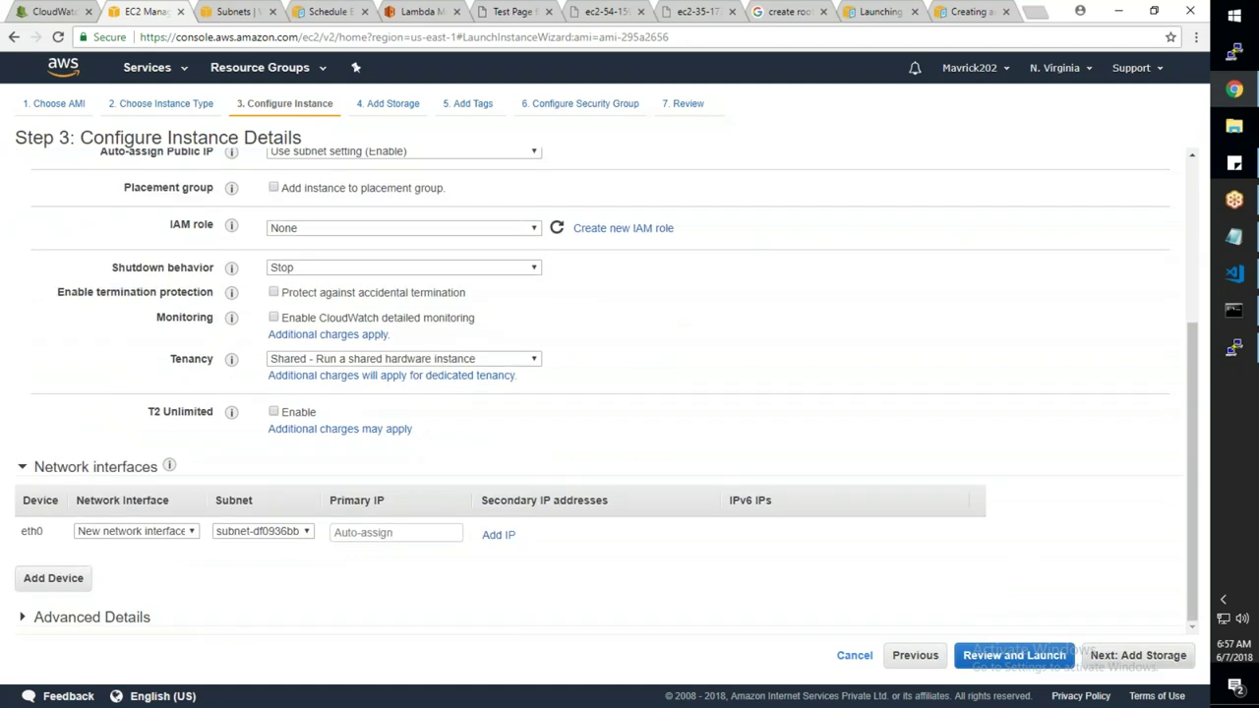
click(1138, 655)
click(1144, 655)
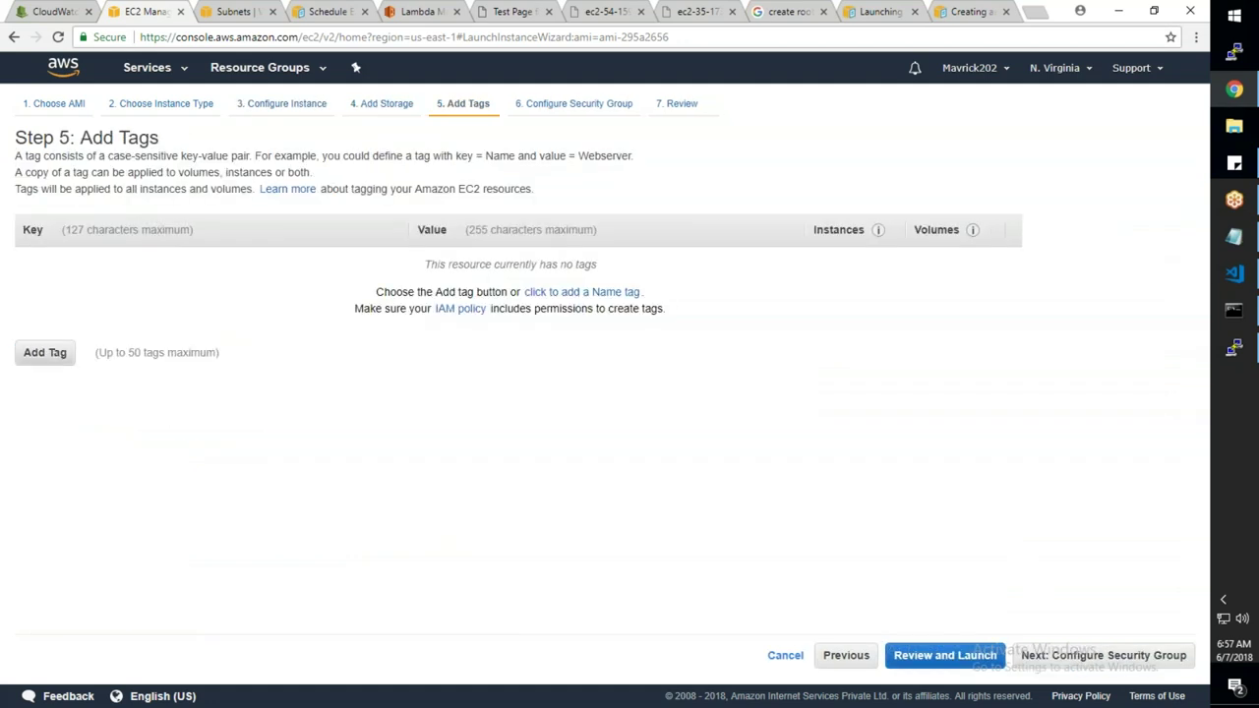
Add a tag with key Name and value RestotedServer2, and proceed to the security group settings
click(44, 352)
text(Name)
key(Tab)
text(RestotedServer2)
click(1118, 657)
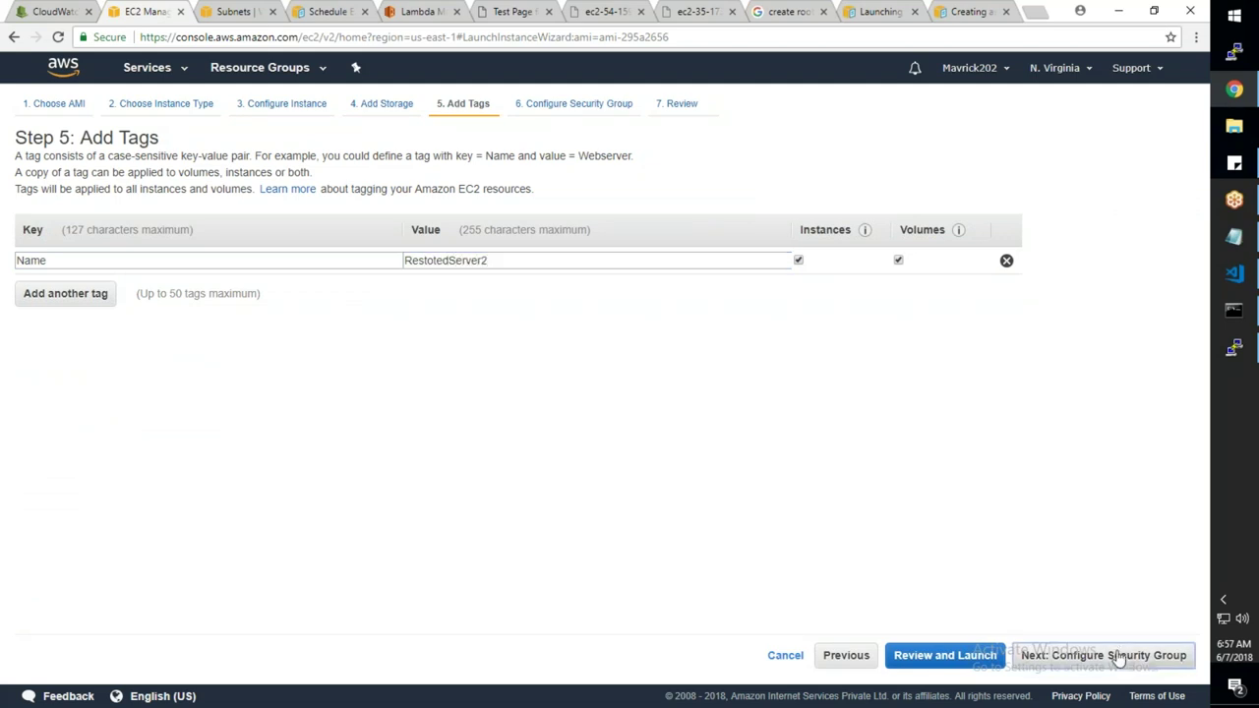
Assign the existing security group MARUTI_ALLOW_ALL to the instance and proceed to the launch review
click(256, 218)
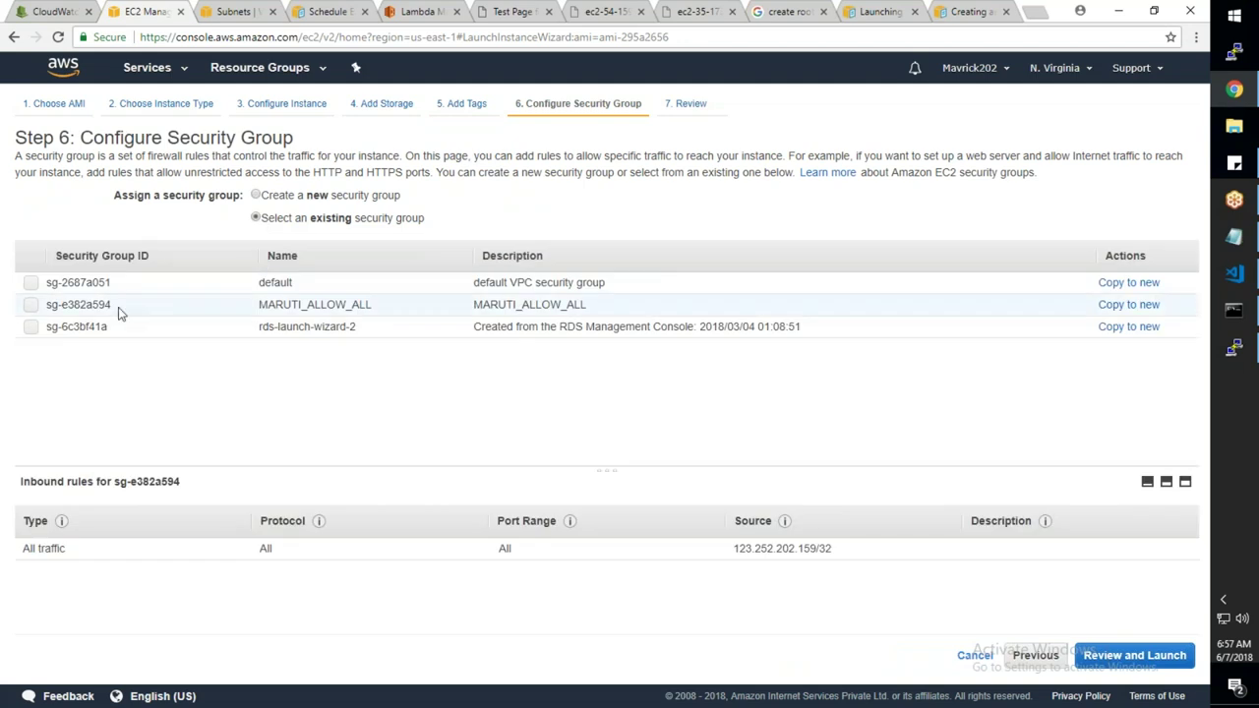
click(30, 305)
click(1131, 661)
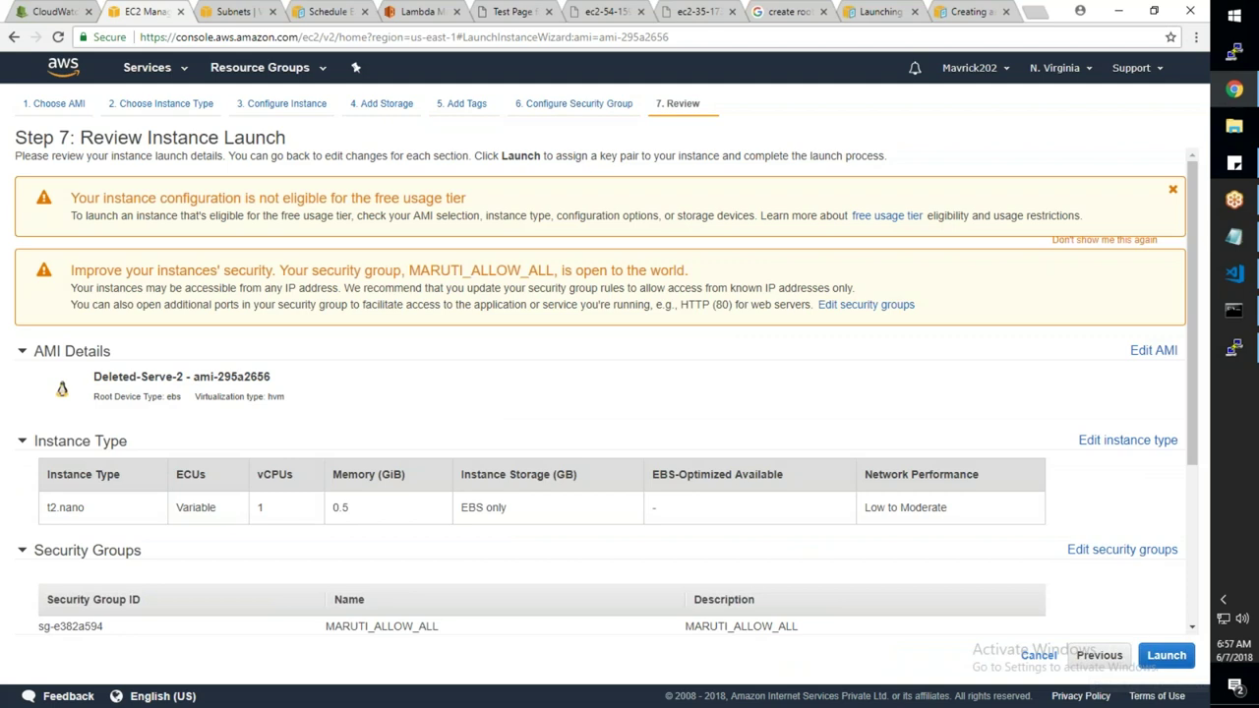
Review the configuration and launch the instance with the existing key pair SP-Key, acknowledging access to the private key file
scroll(609, 264, down, 3)
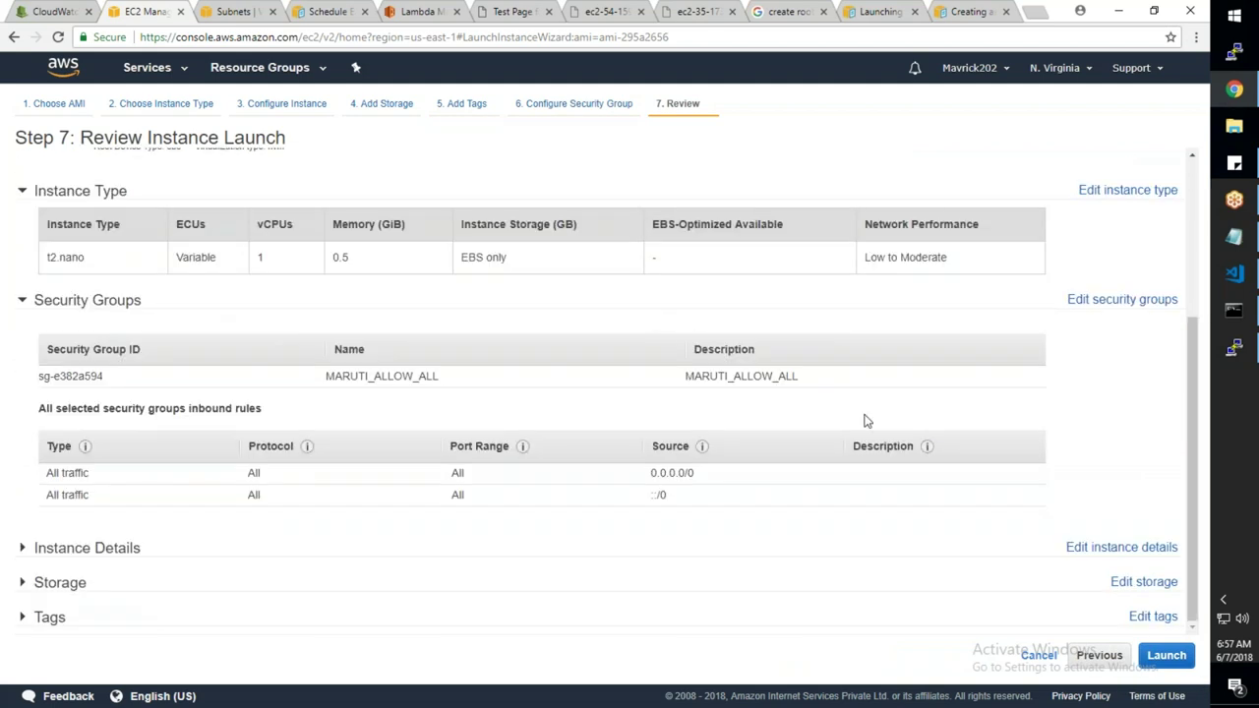
click(1167, 655)
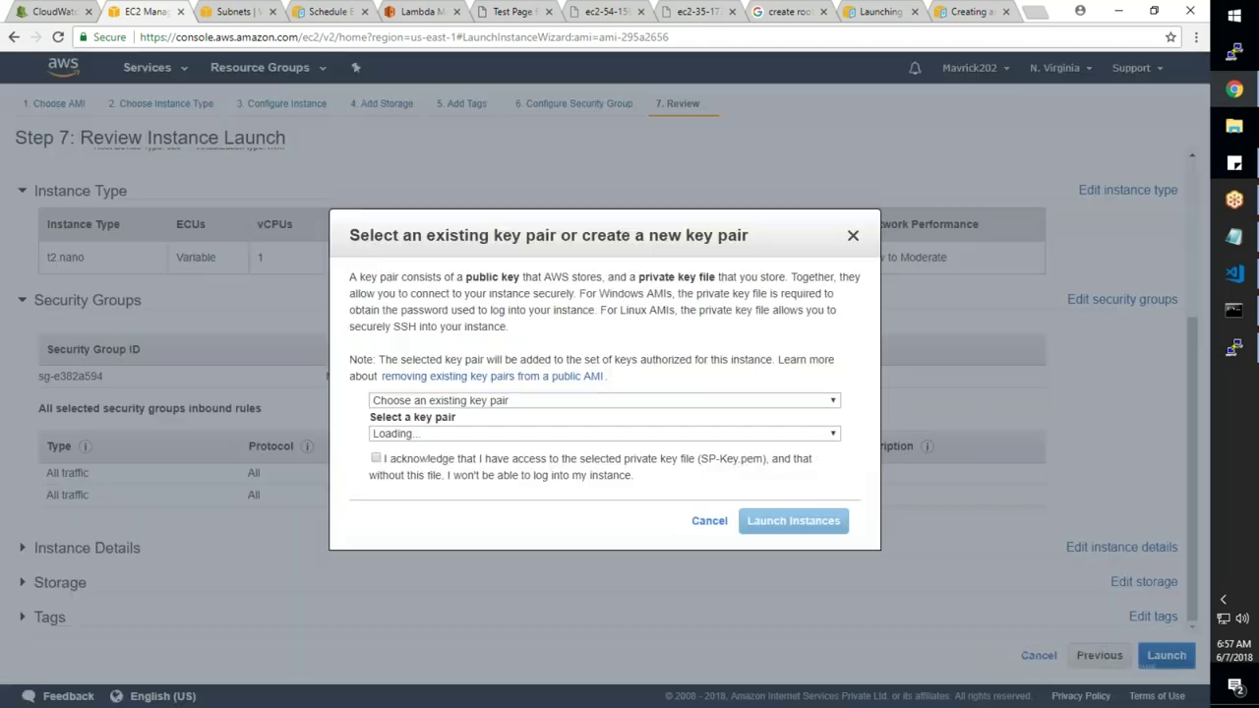
click(376, 459)
click(394, 434)
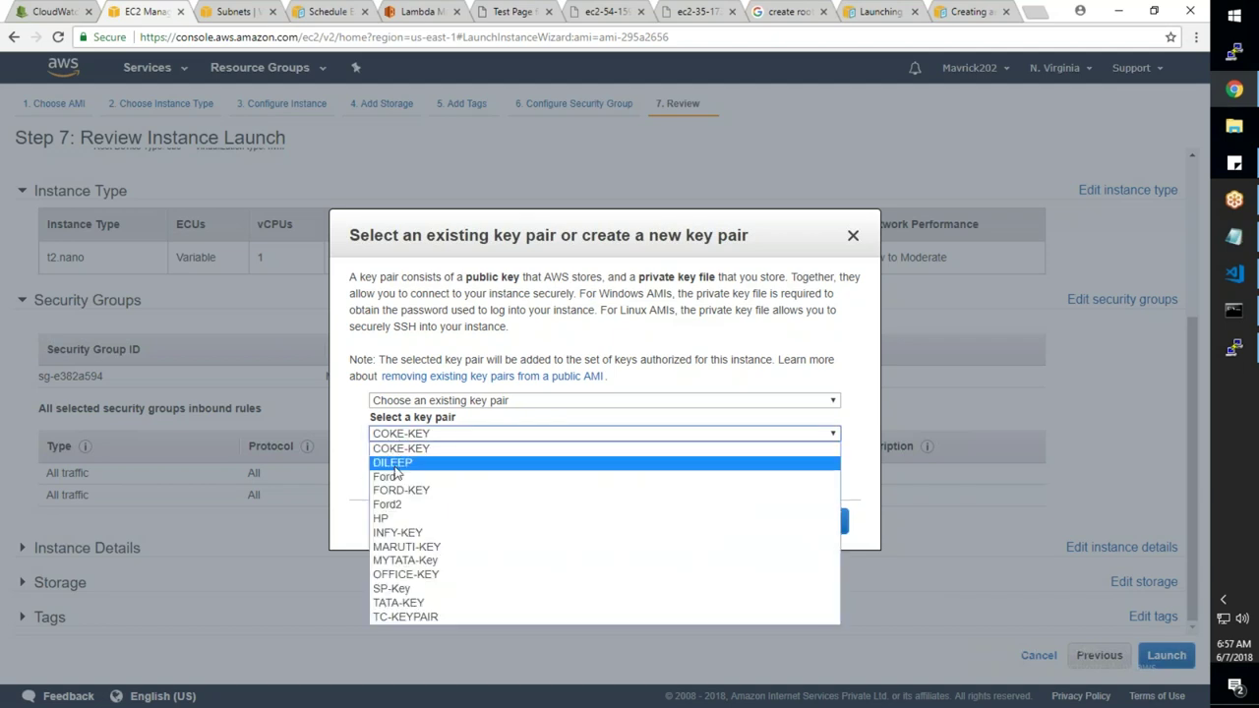
click(405, 589)
click(828, 527)
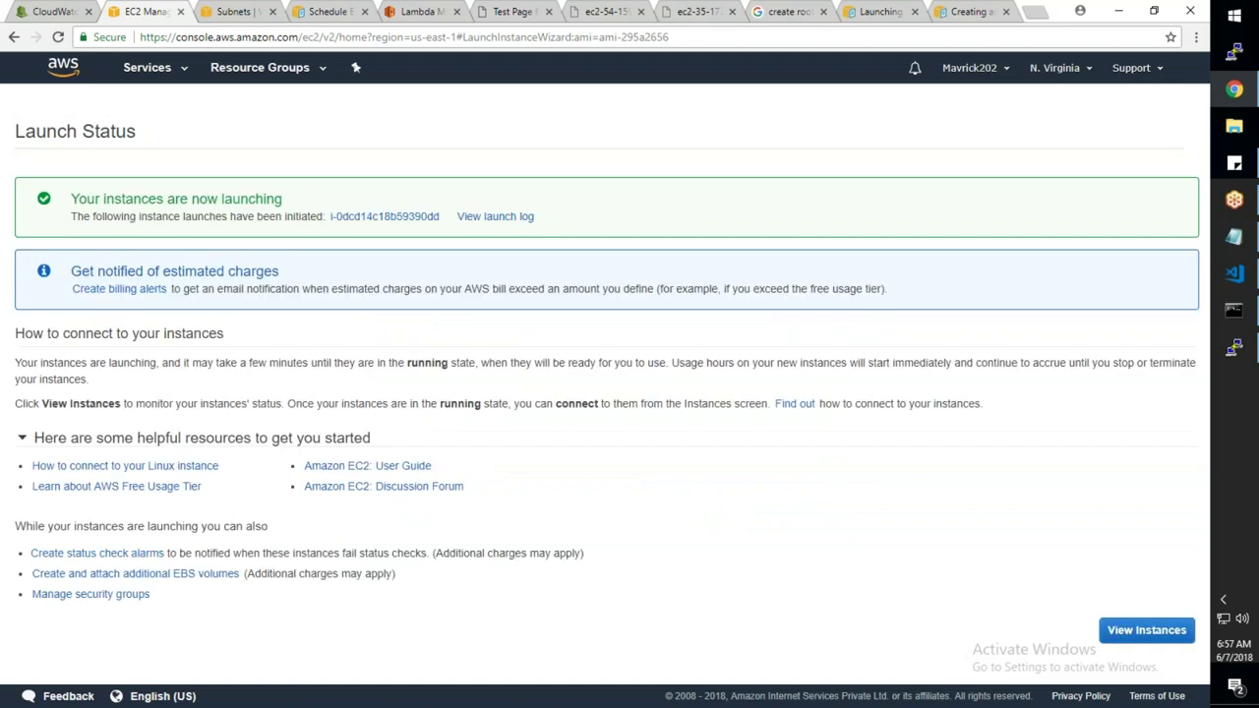
Return to the instances list and refresh it to check the launch state of RestotedServer2
click(1141, 628)
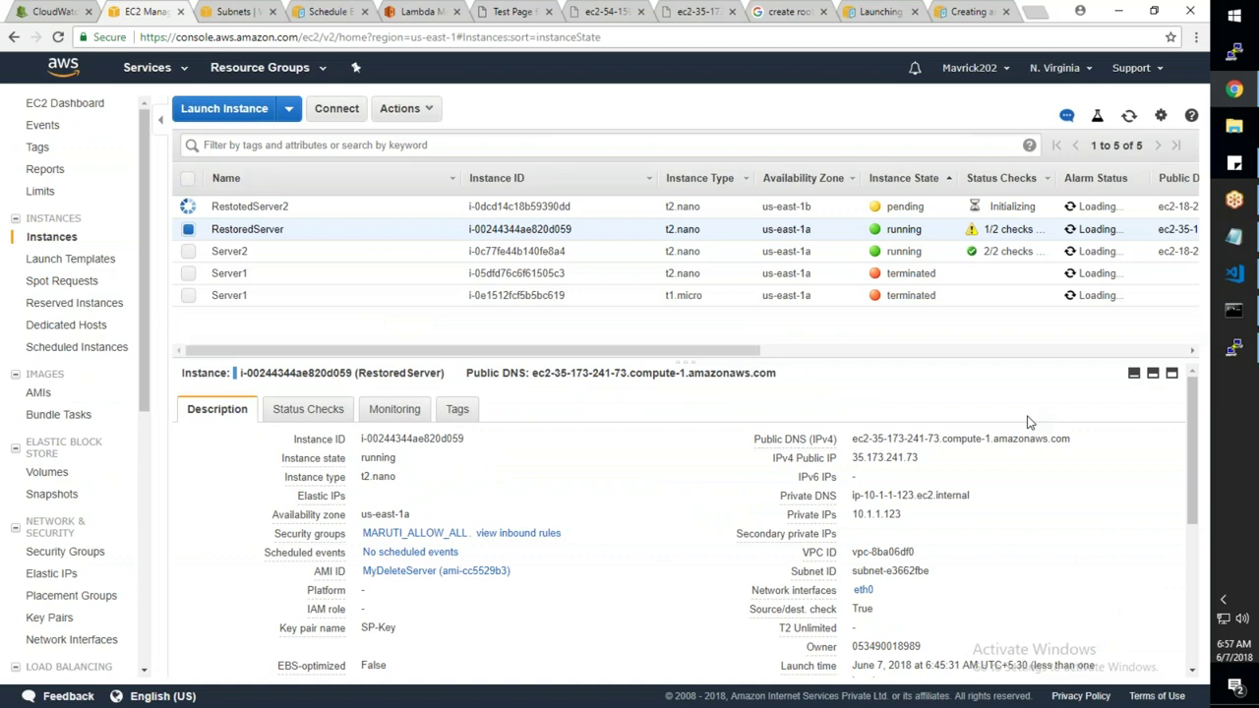
click(1129, 116)
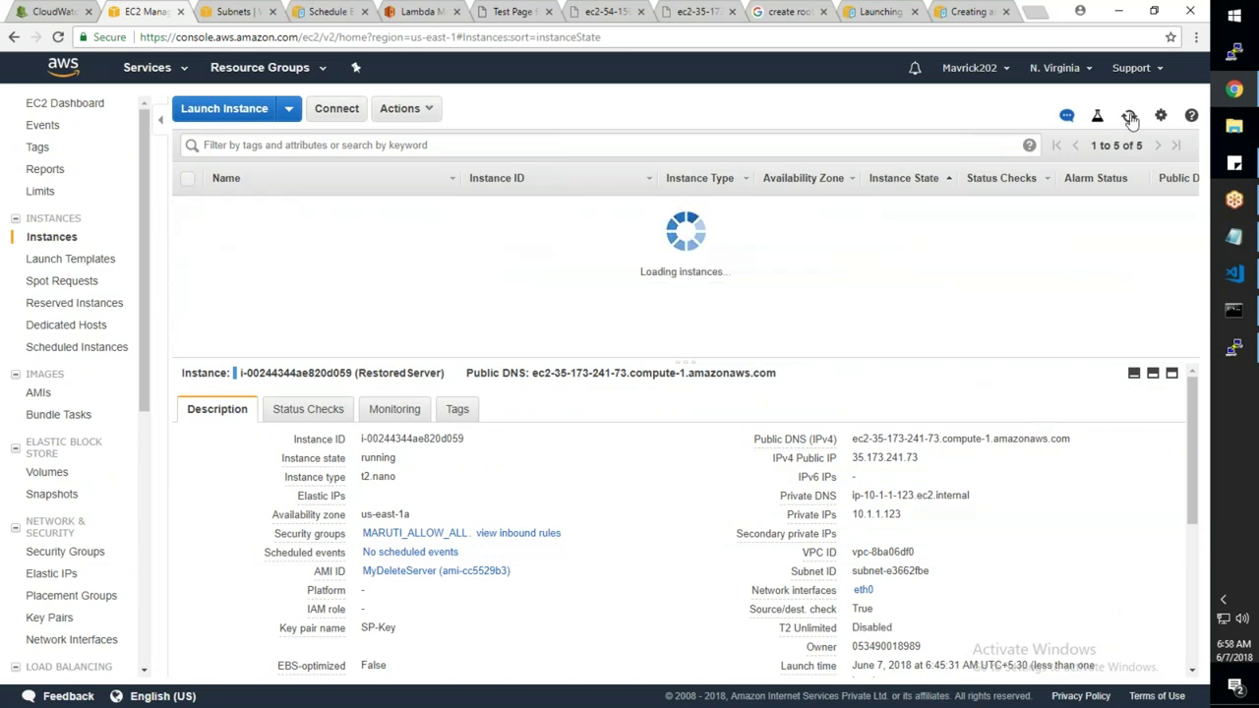
click(1129, 116)
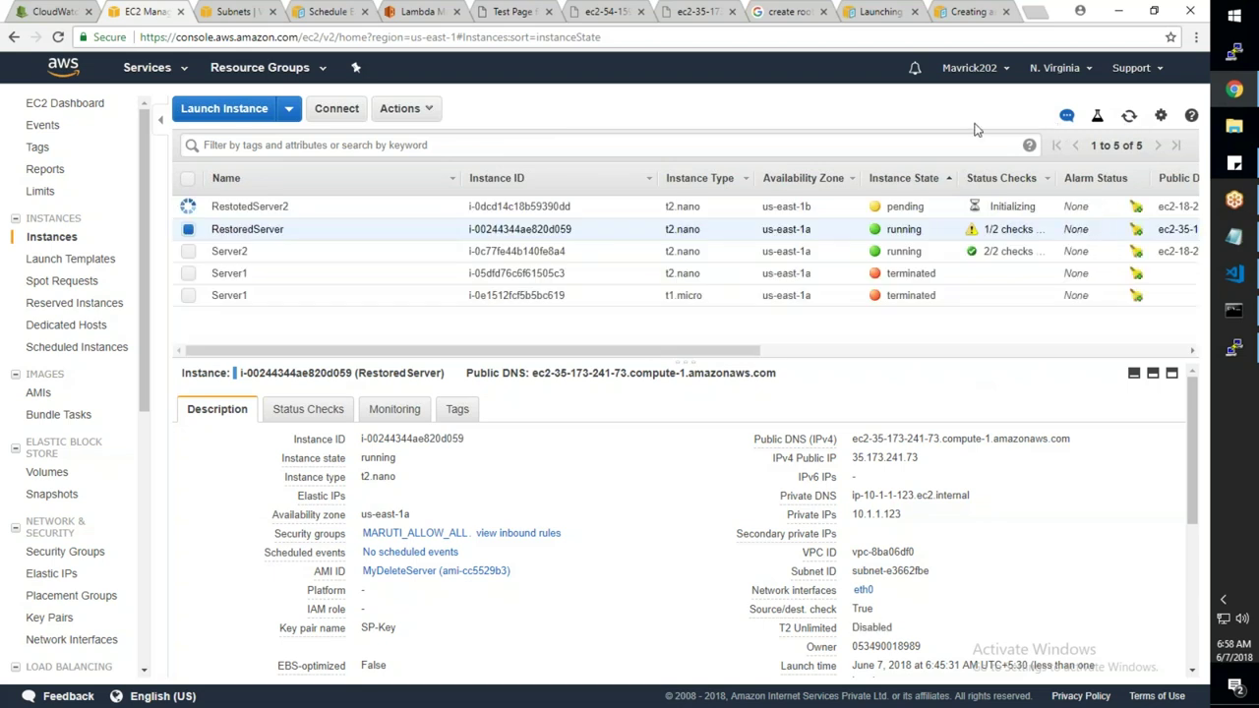
Refresh the instances list until RestotedServer2 has left the pending state, and show the details of RestotedServer2
click(1129, 116)
click(1129, 116)
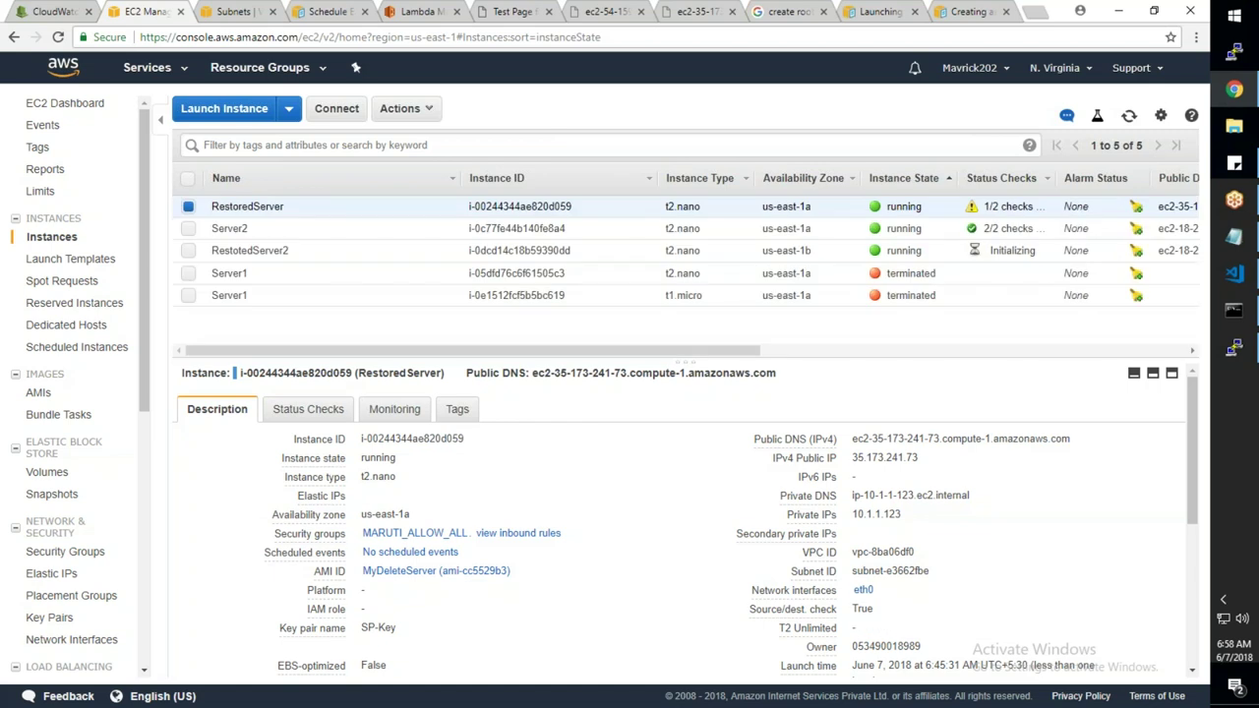
click(521, 227)
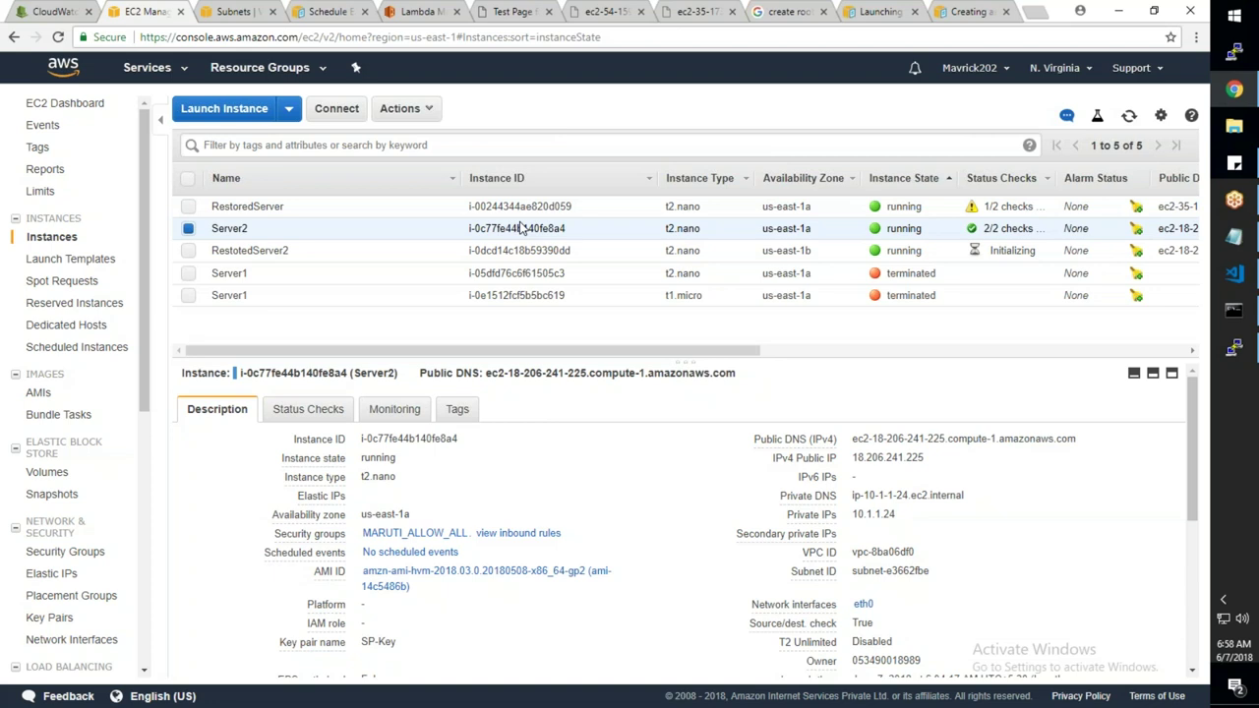
click(521, 250)
click(1128, 116)
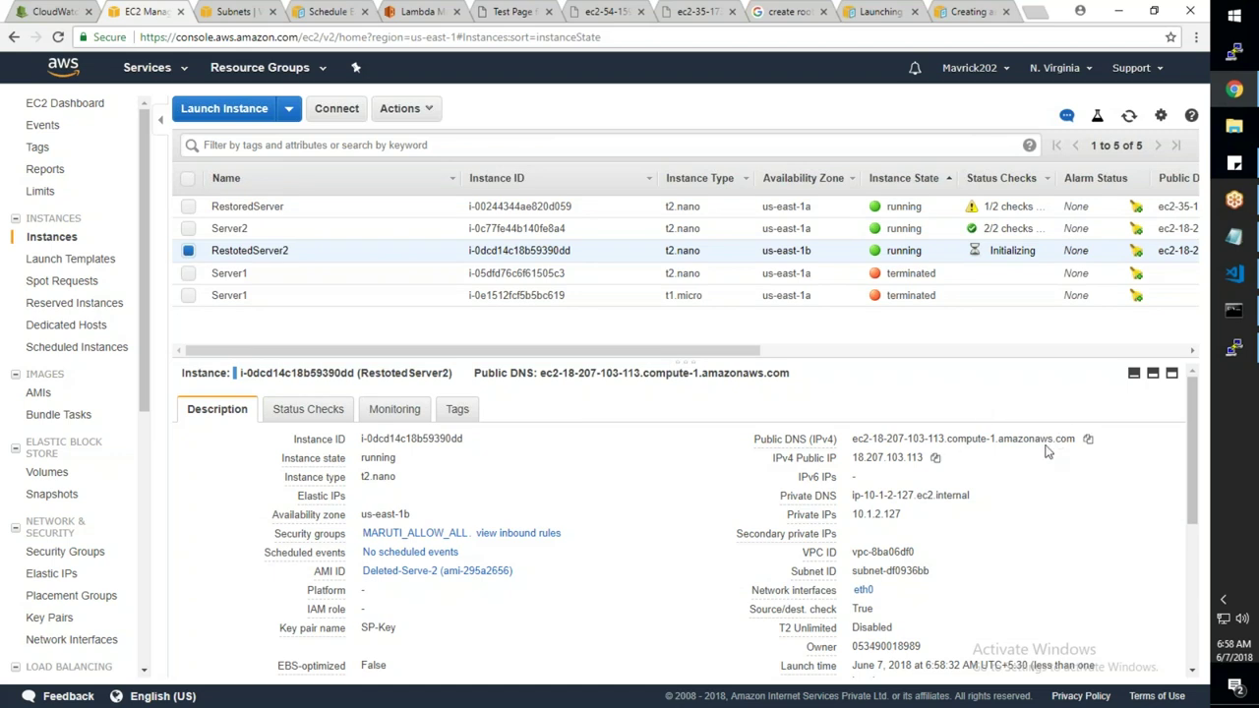
Copy RestotedServer2's public DNS and ping ec2-18-207-103-113.compute-1.amazonaws.com from the Command Prompt
click(1089, 440)
click(1235, 310)
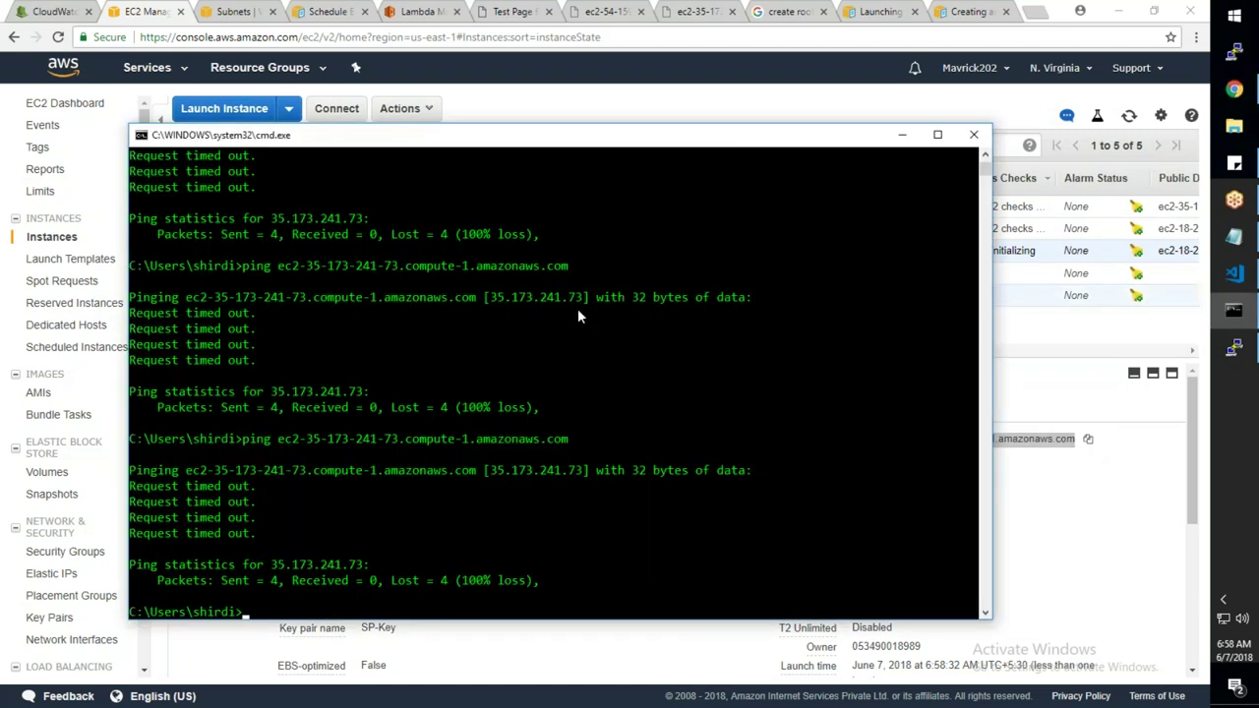
text(ping)
key(ctrl+v)
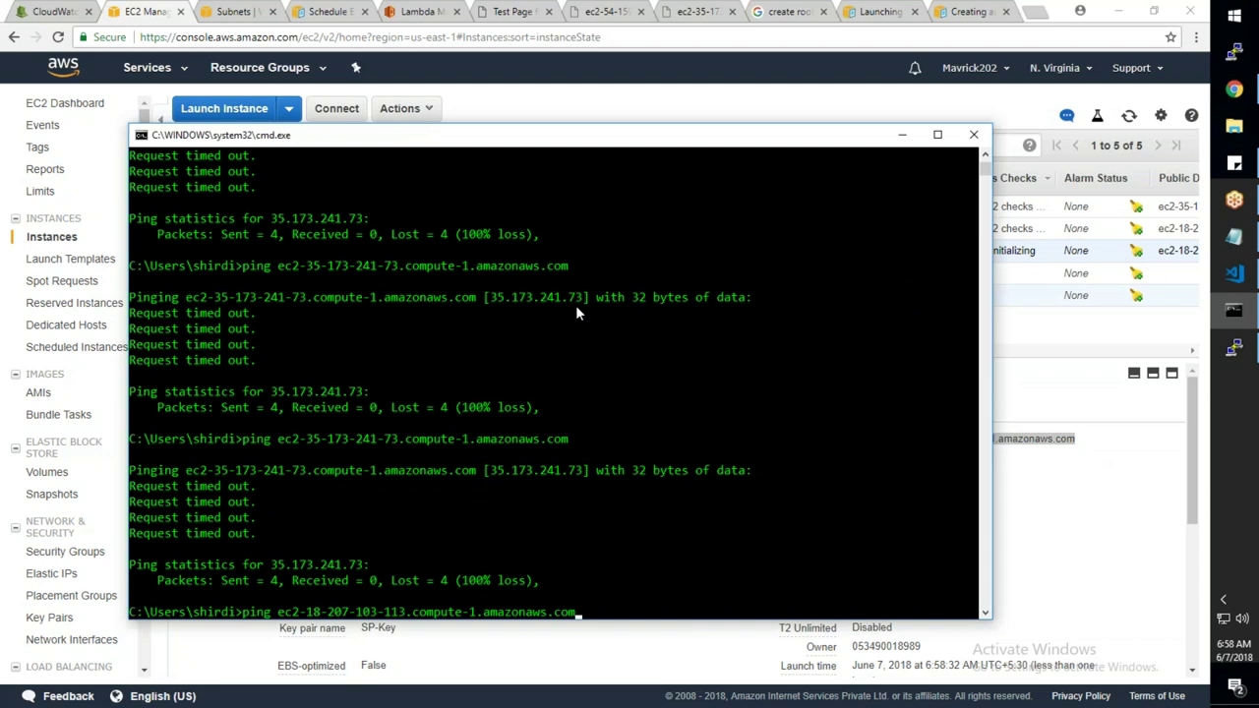
key(Return)
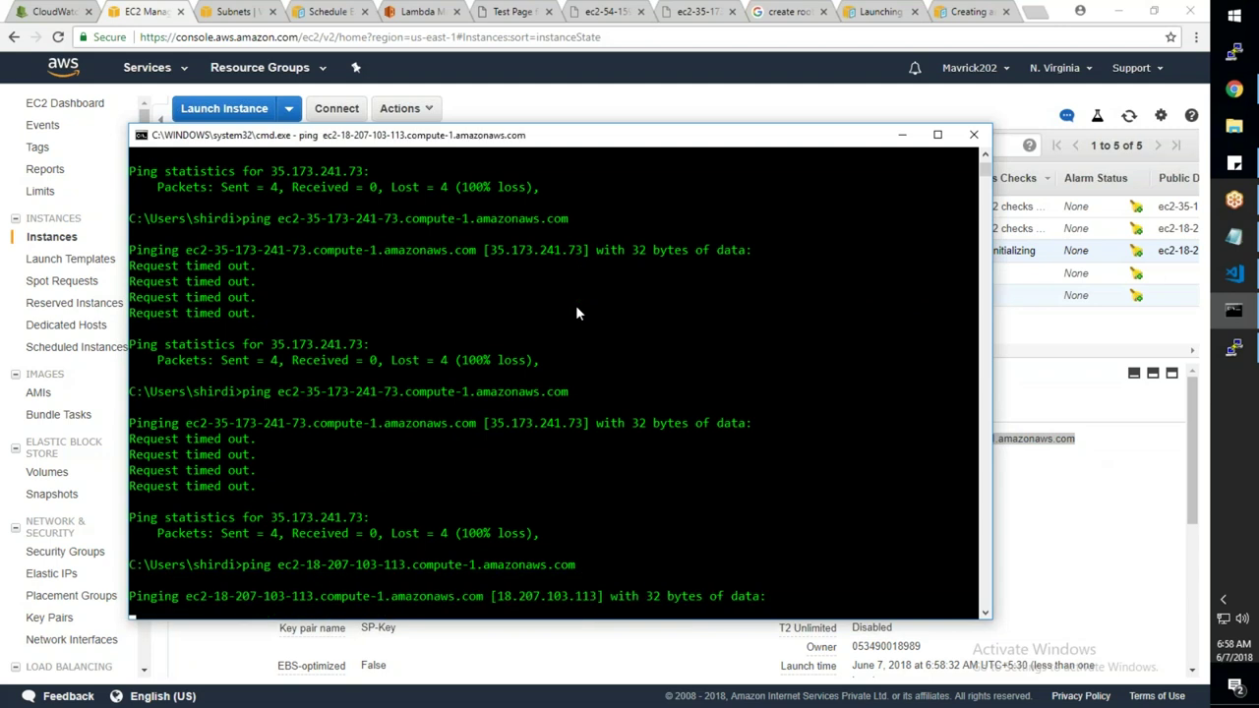
Refresh the instances list in the EC2 console and repeat the RestotedServer2 ping in the Command Prompt
key(alt+Tab)
click(1129, 116)
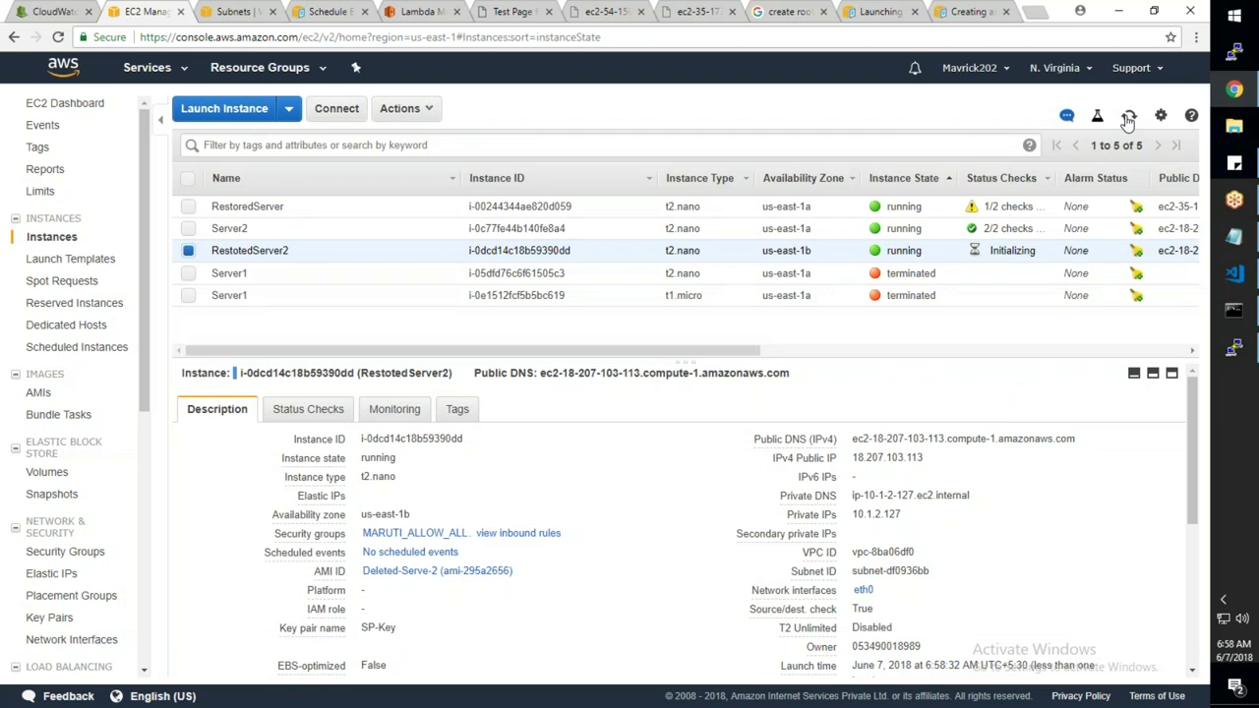
key(alt+Tab)
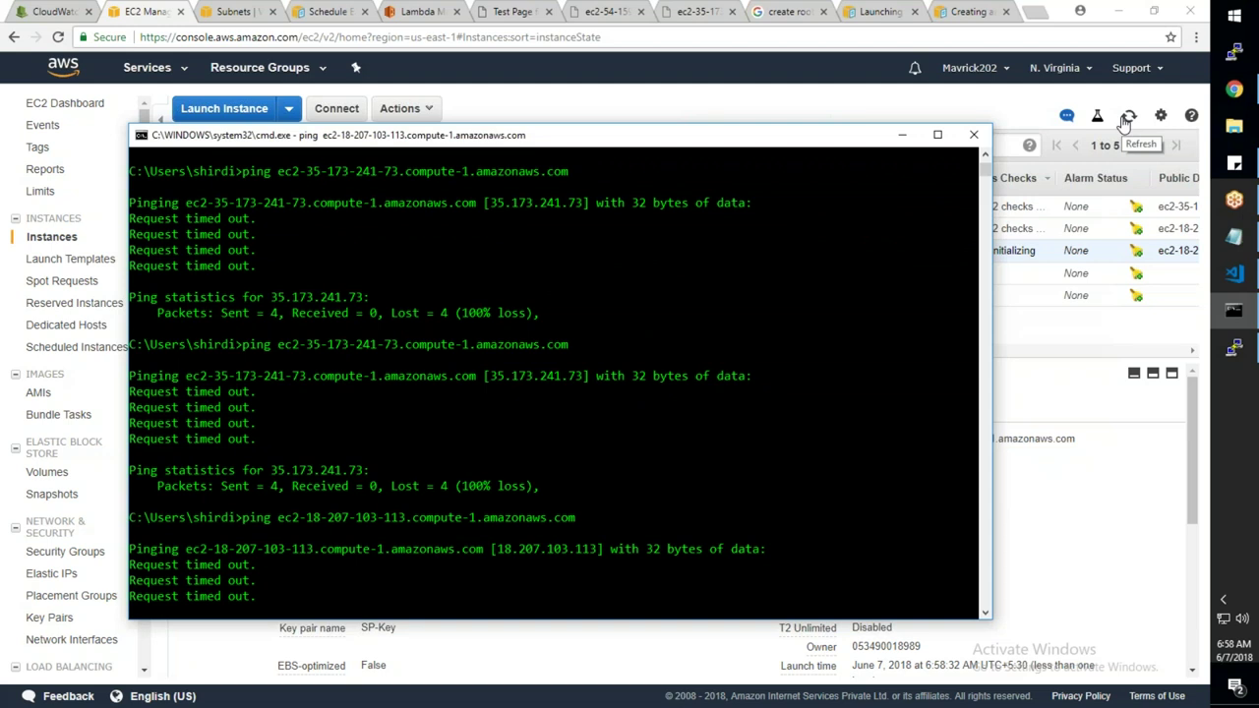
key(alt+Tab)
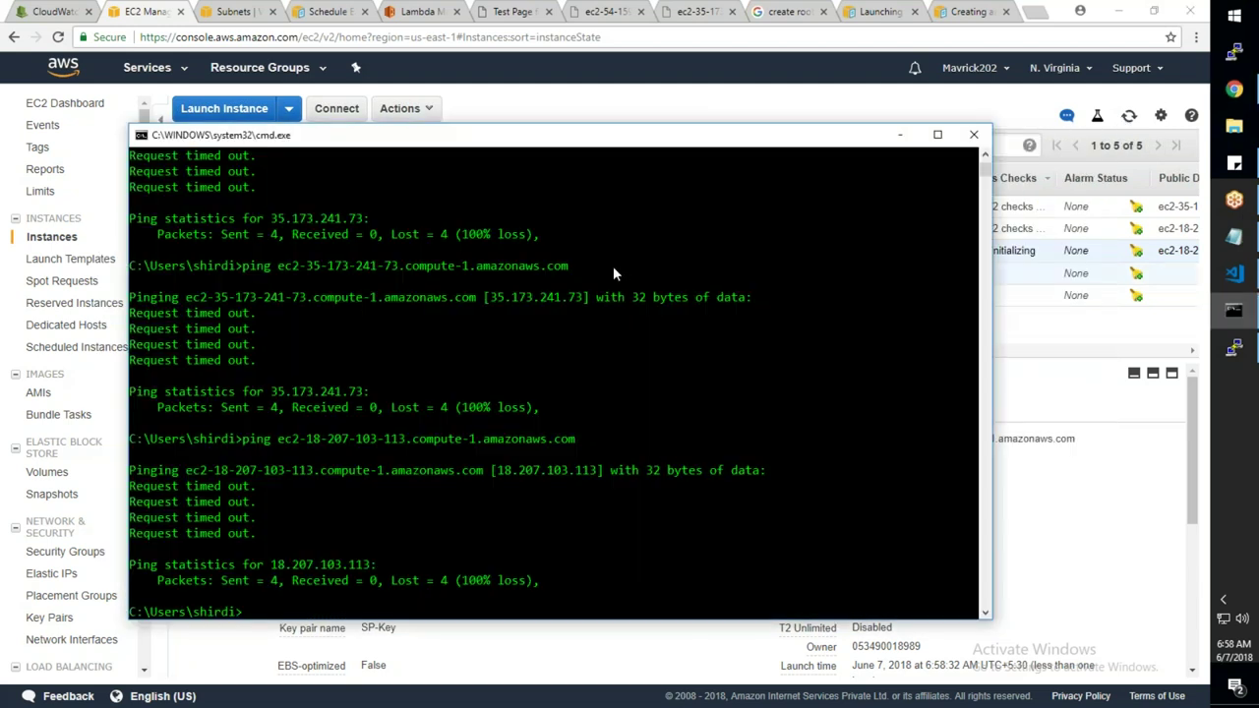
key(Up)
key(Return)
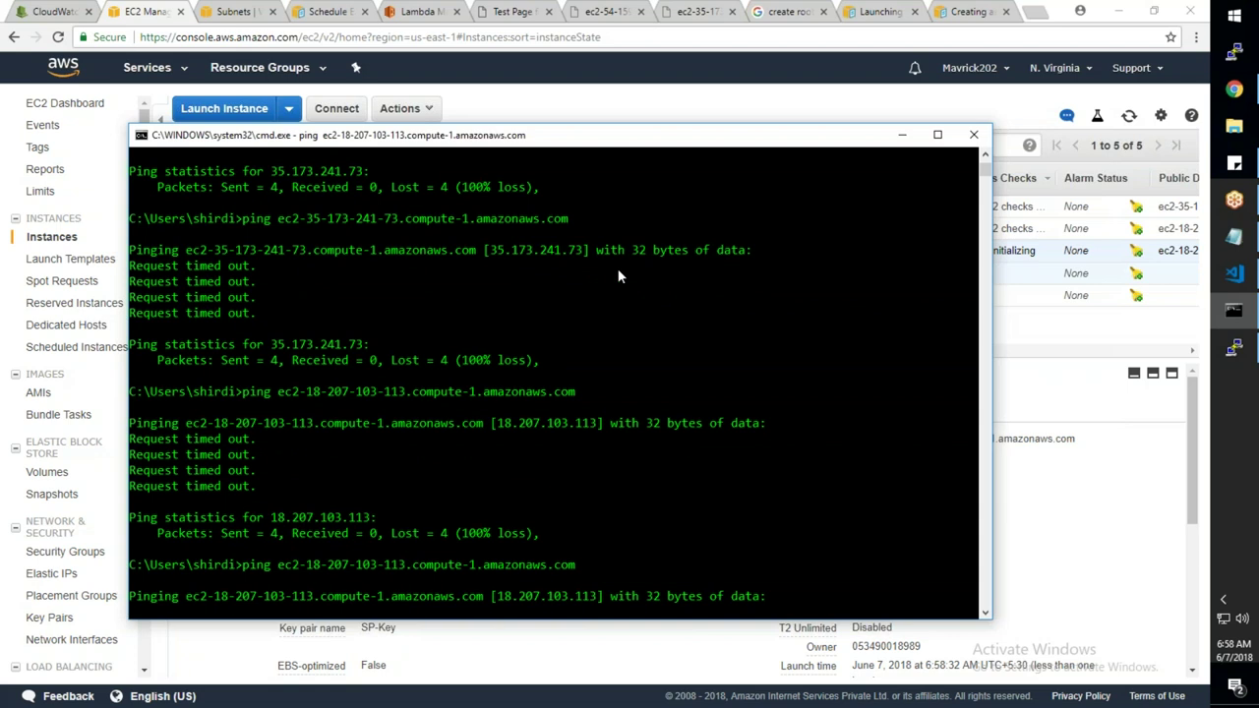
Back in the EC2 console, compare the description details of Server2 and RestotedServer2, including AMI, root device and virtualization
key(alt+Tab)
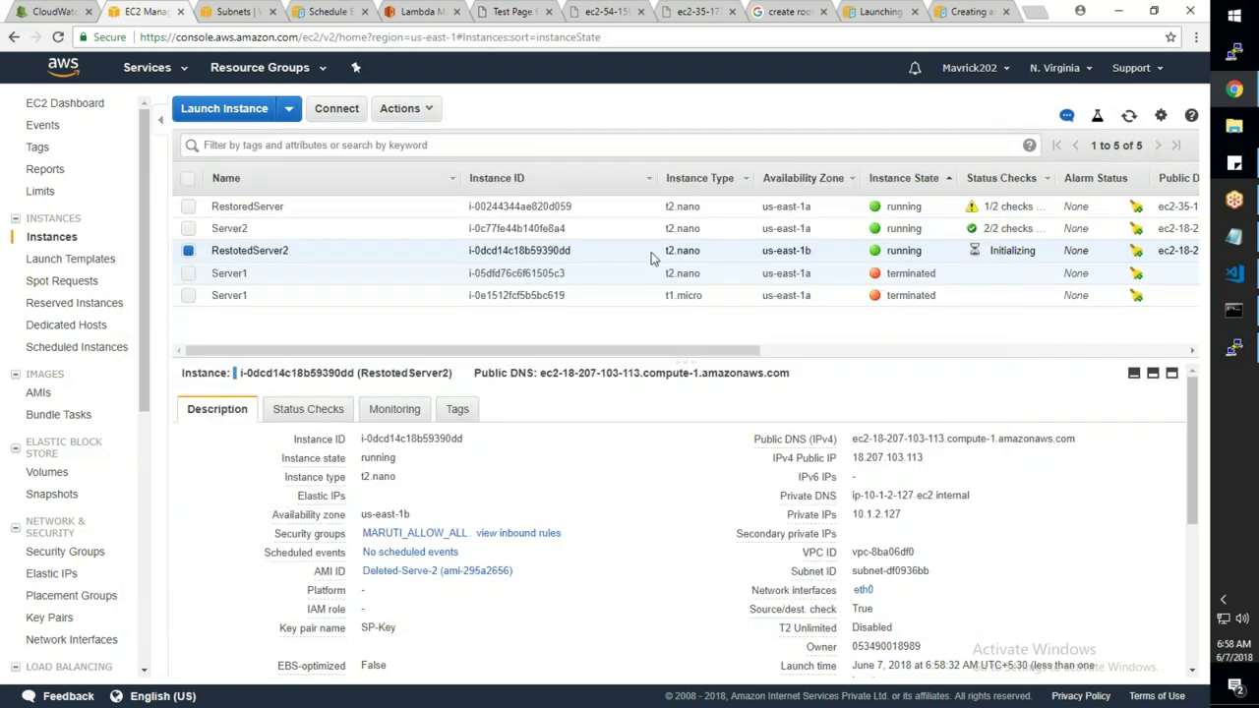
click(1002, 229)
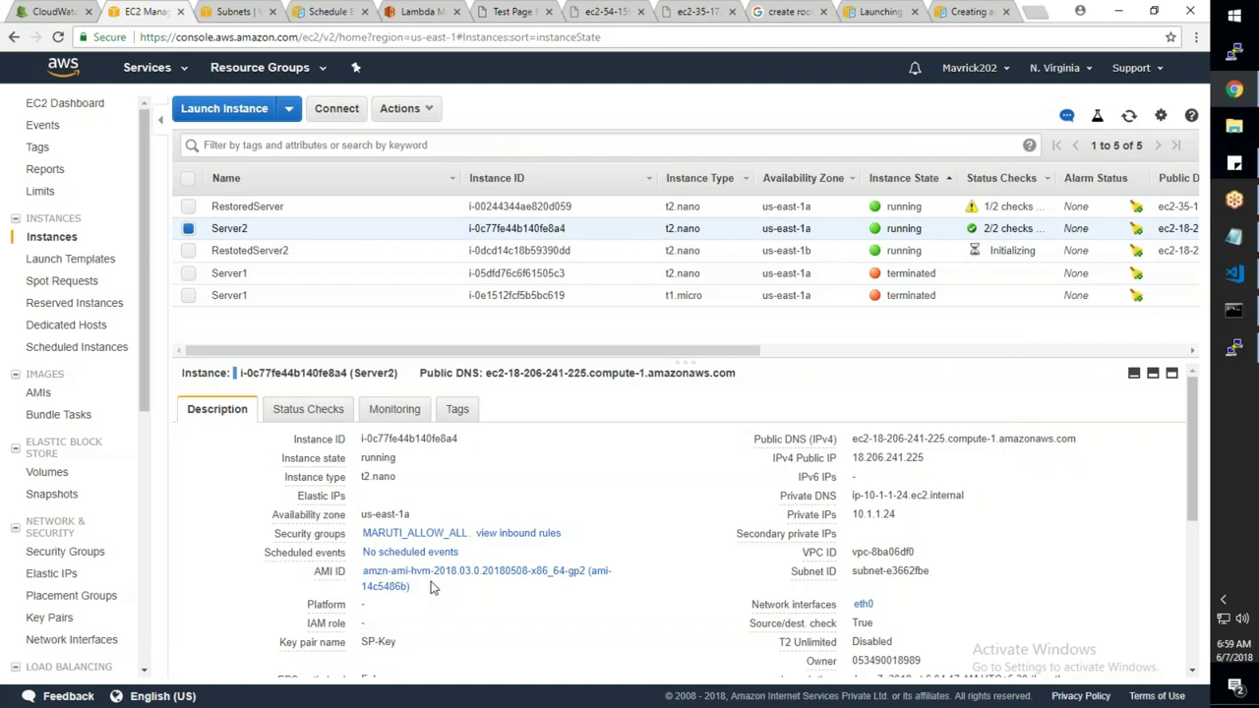
click(399, 252)
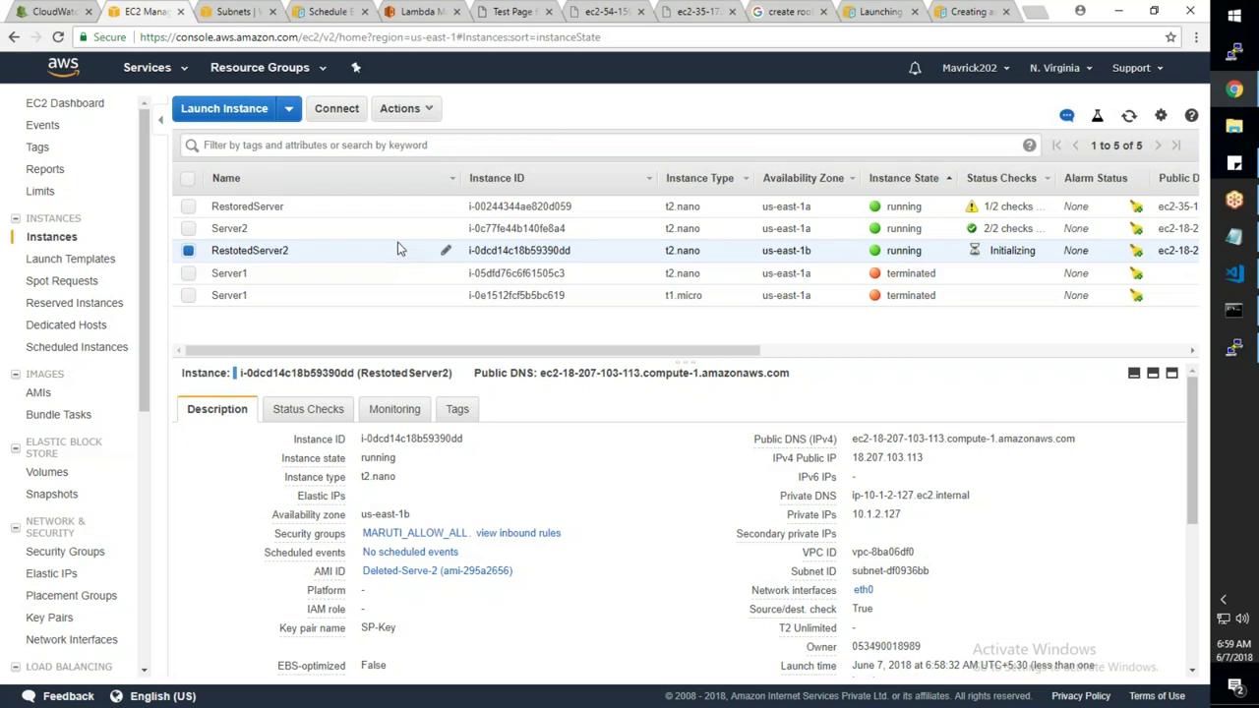
click(397, 231)
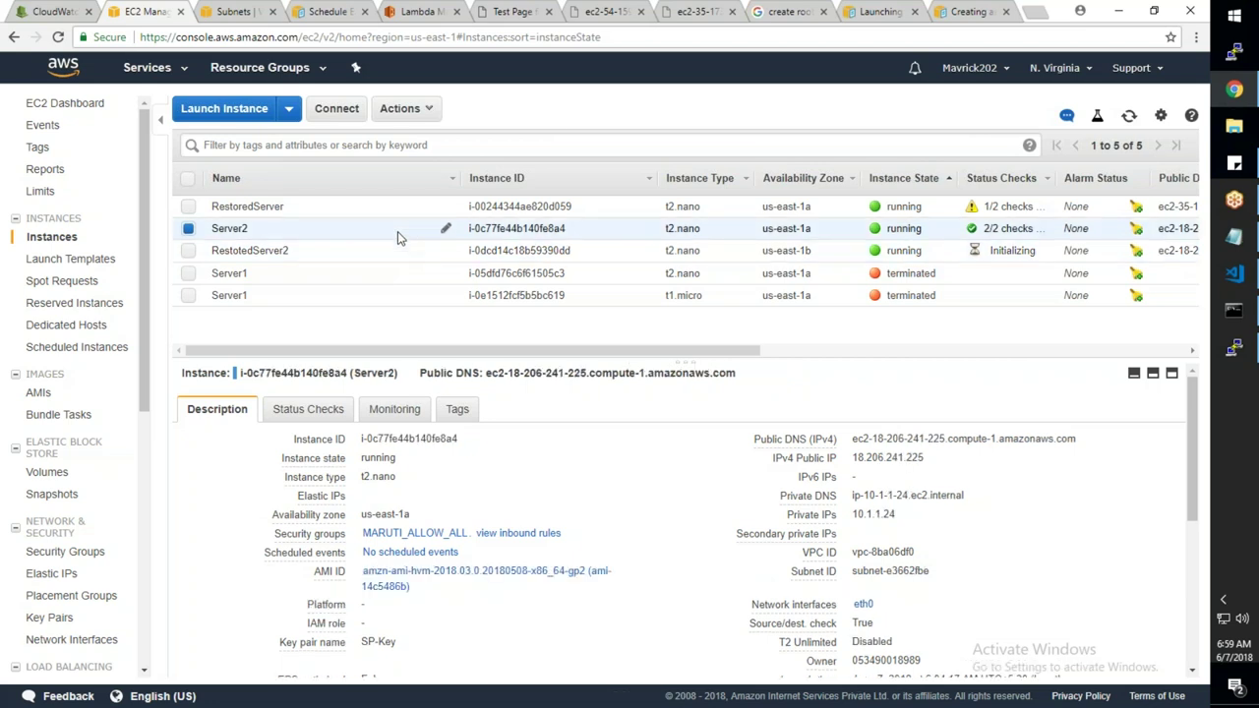
scroll(751, 591, down, 3)
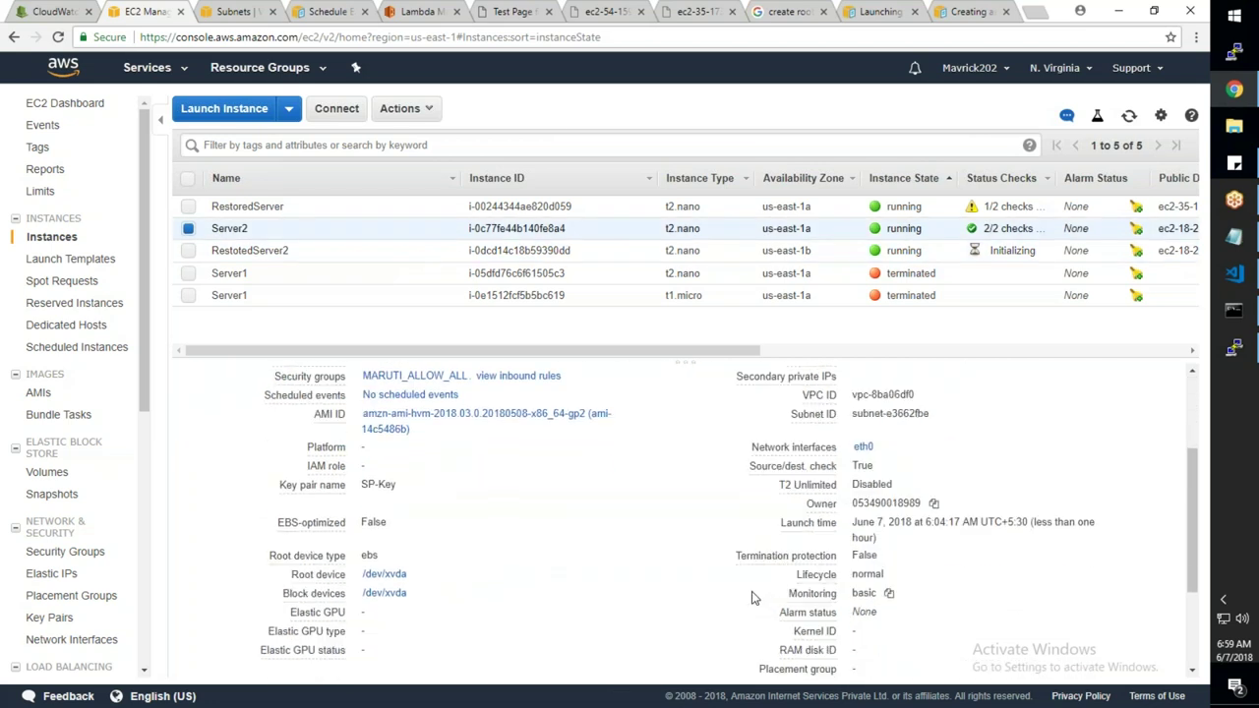
scroll(752, 597, down, 3)
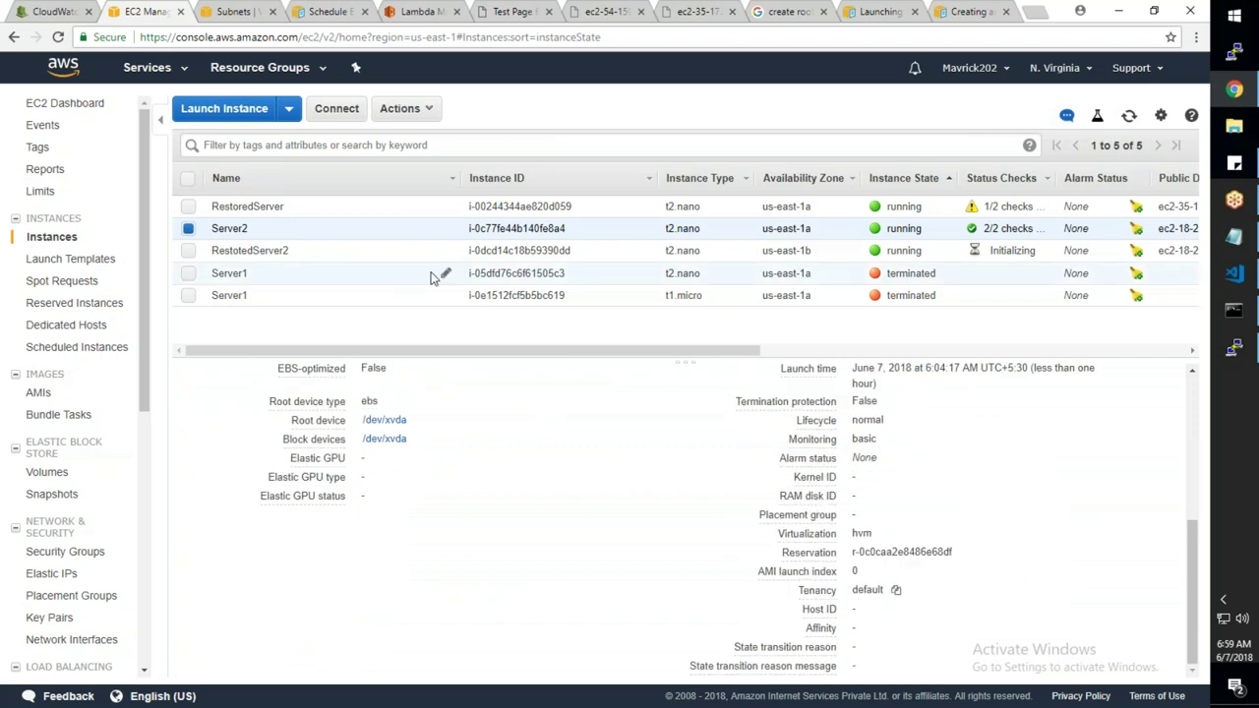
click(401, 251)
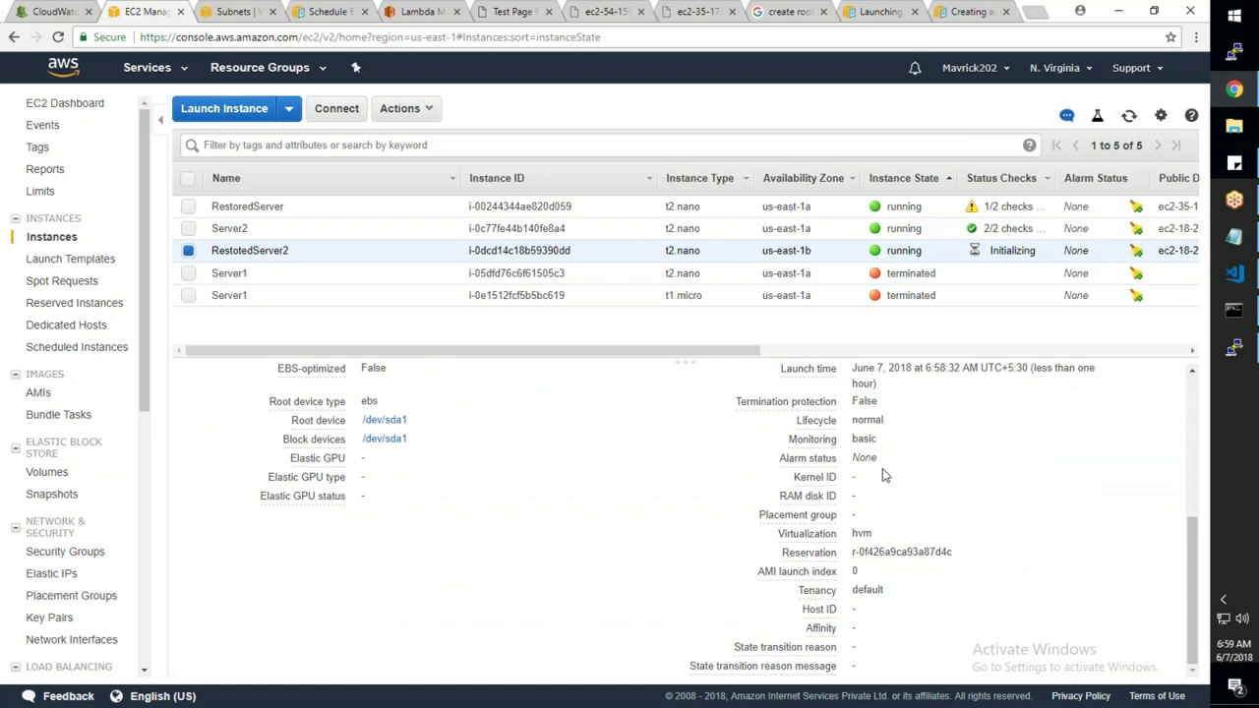
scroll(882, 468, up, 3)
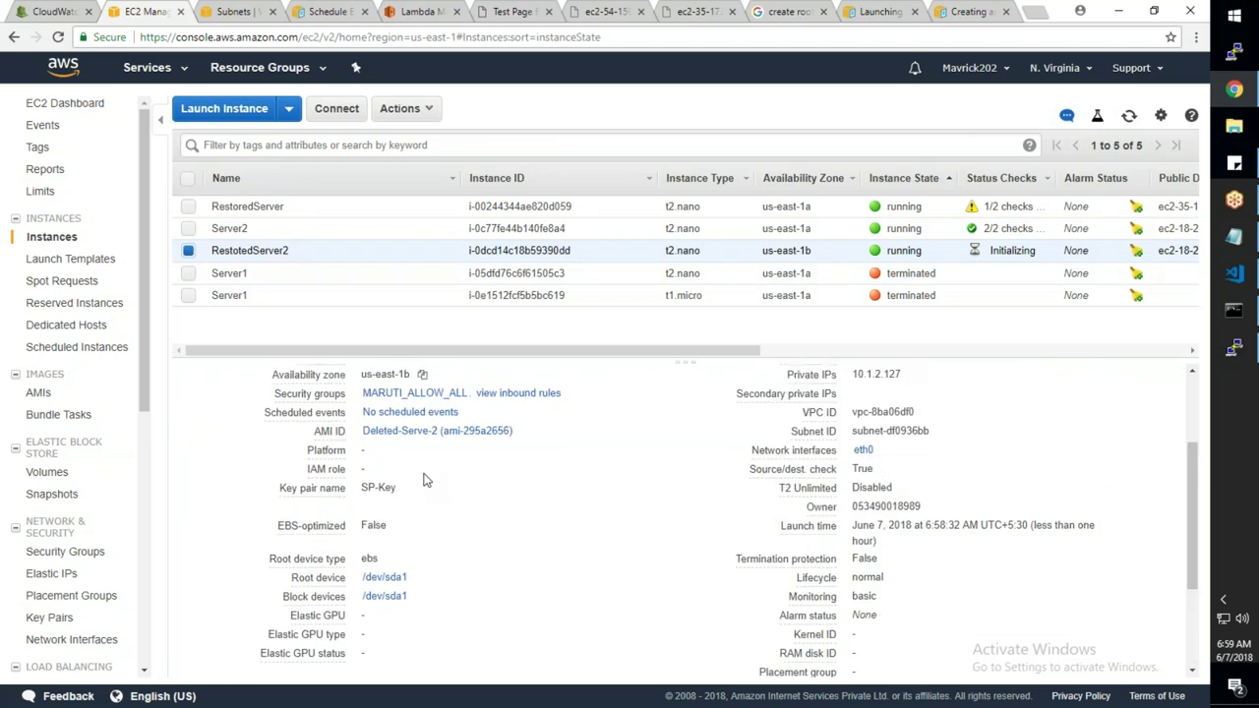
click(362, 231)
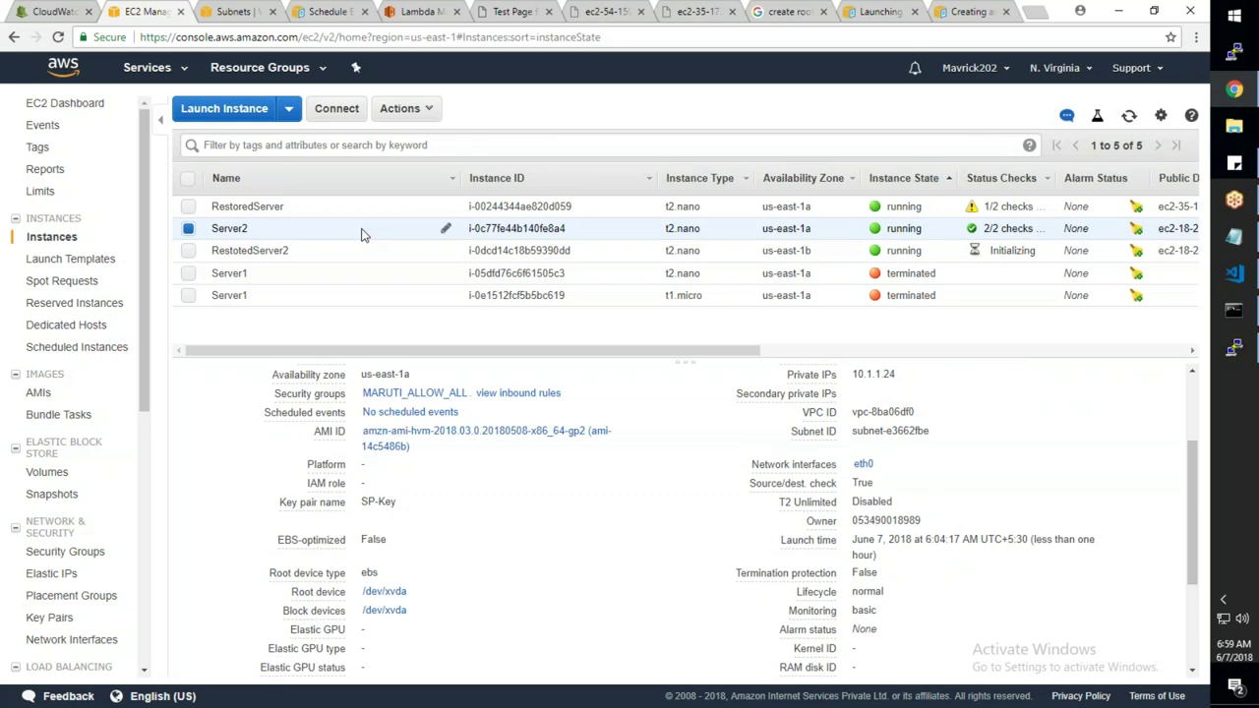
scroll(684, 484, up, 3)
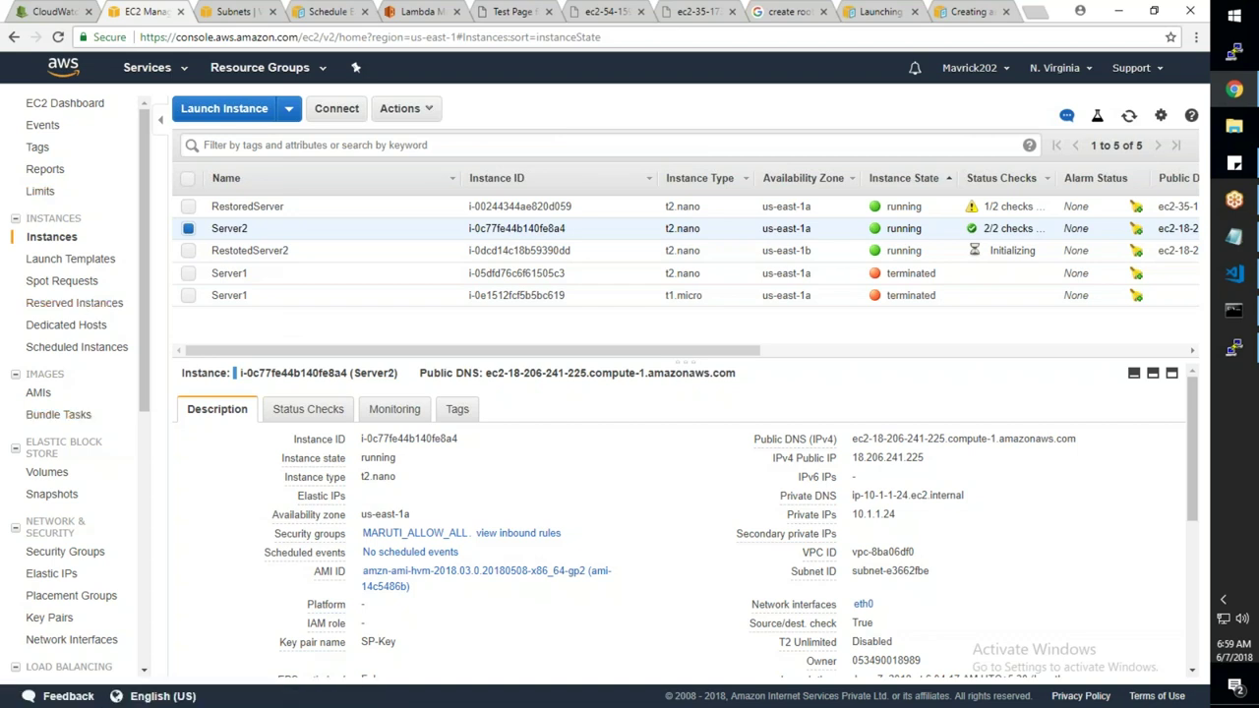
Open the list of owned AMIs to examine the images made for the restore
click(38, 393)
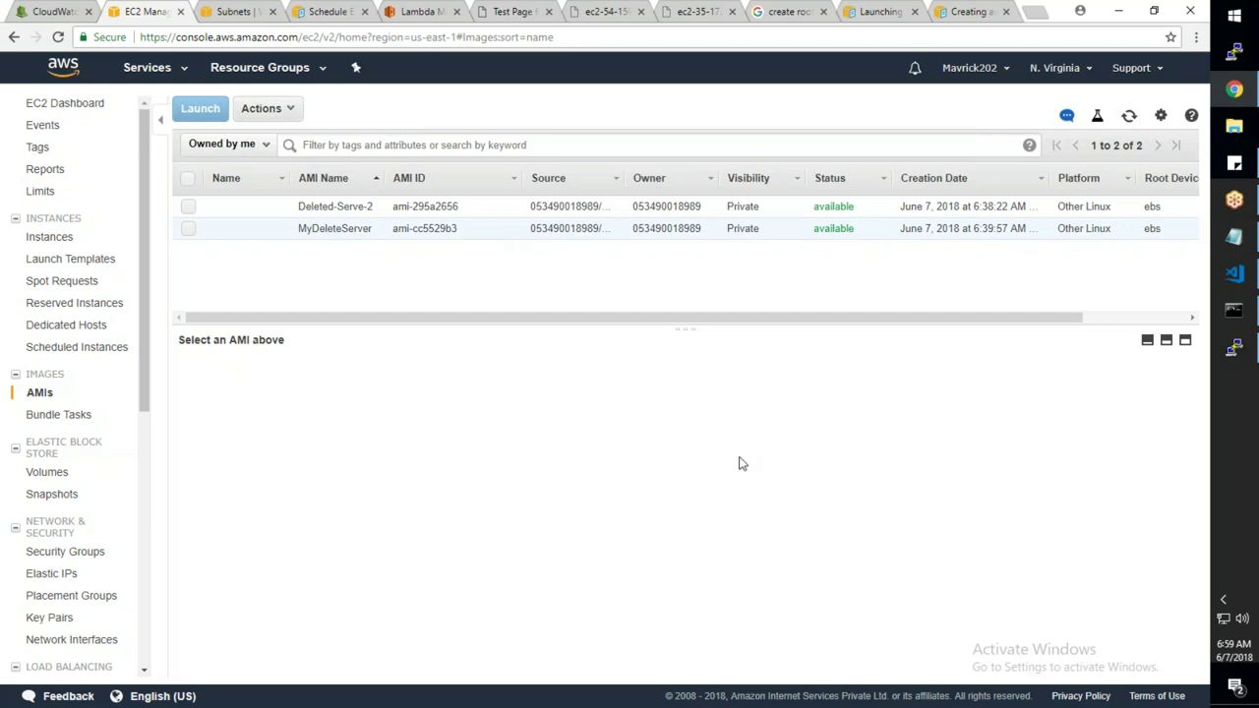
click(809, 694)
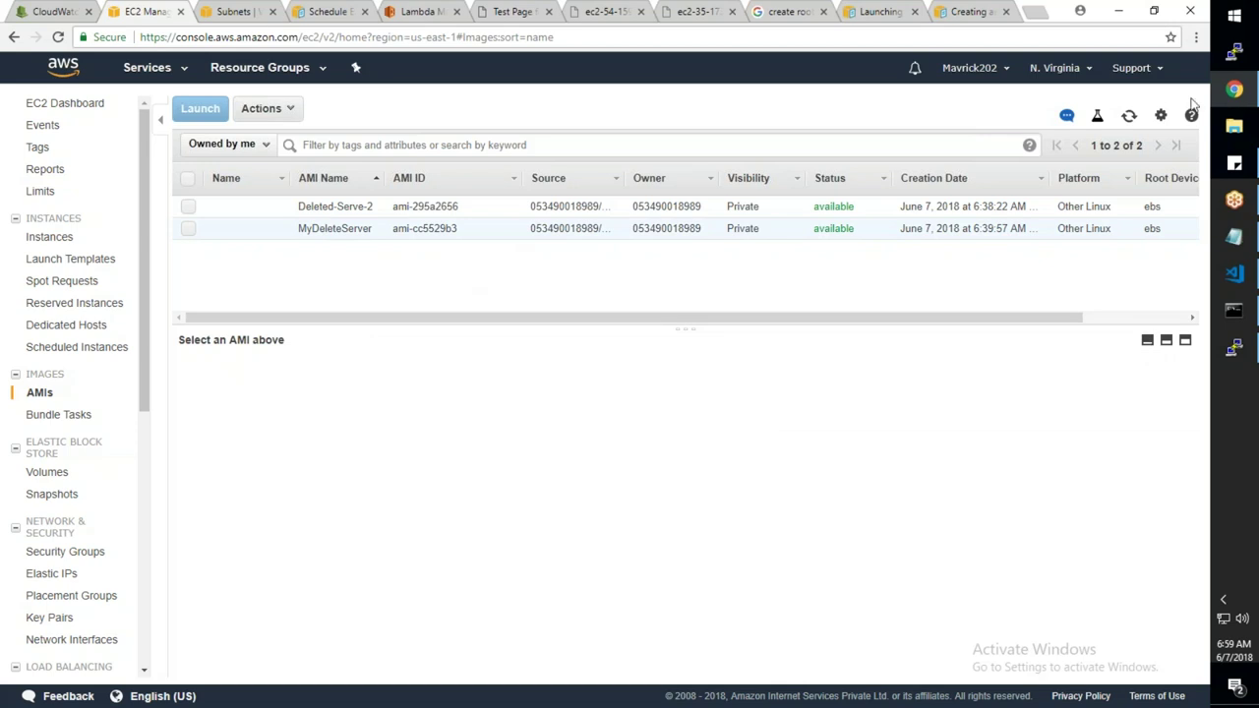